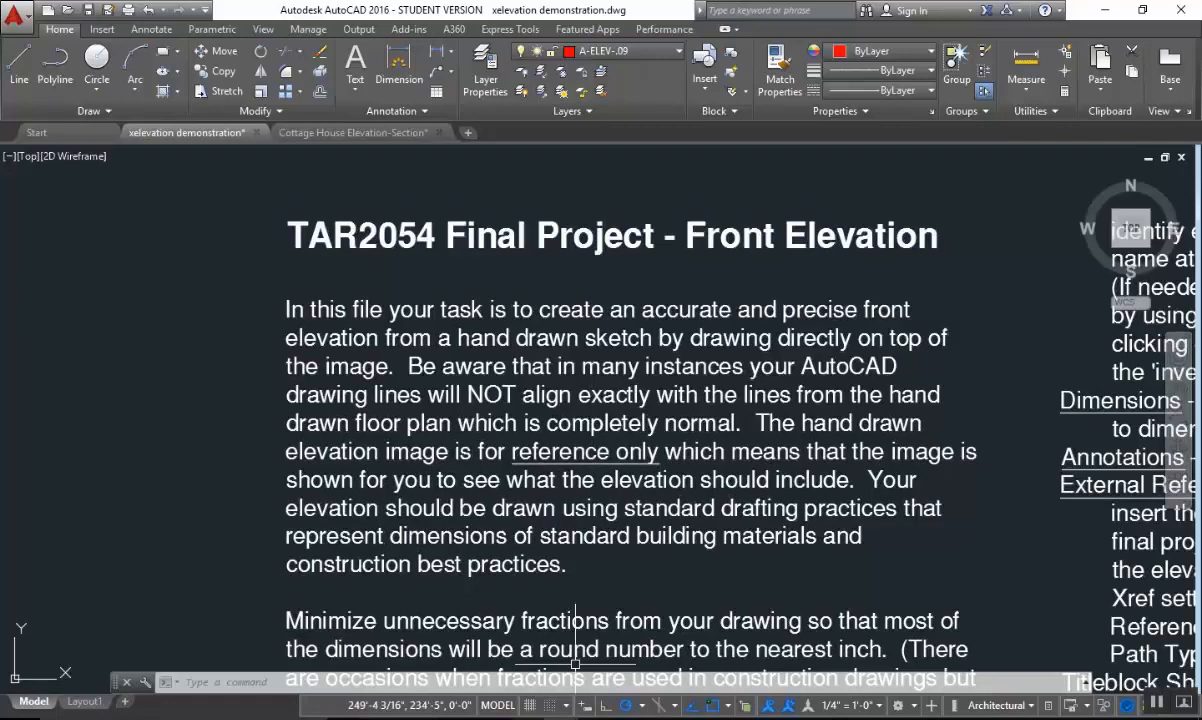
Switch to the Canvas course page in Chrome, open the Final Project assignment, review its file list, and return to AutoCAD.
left_click(533, 719)
scroll(414, 462, "down", 20)
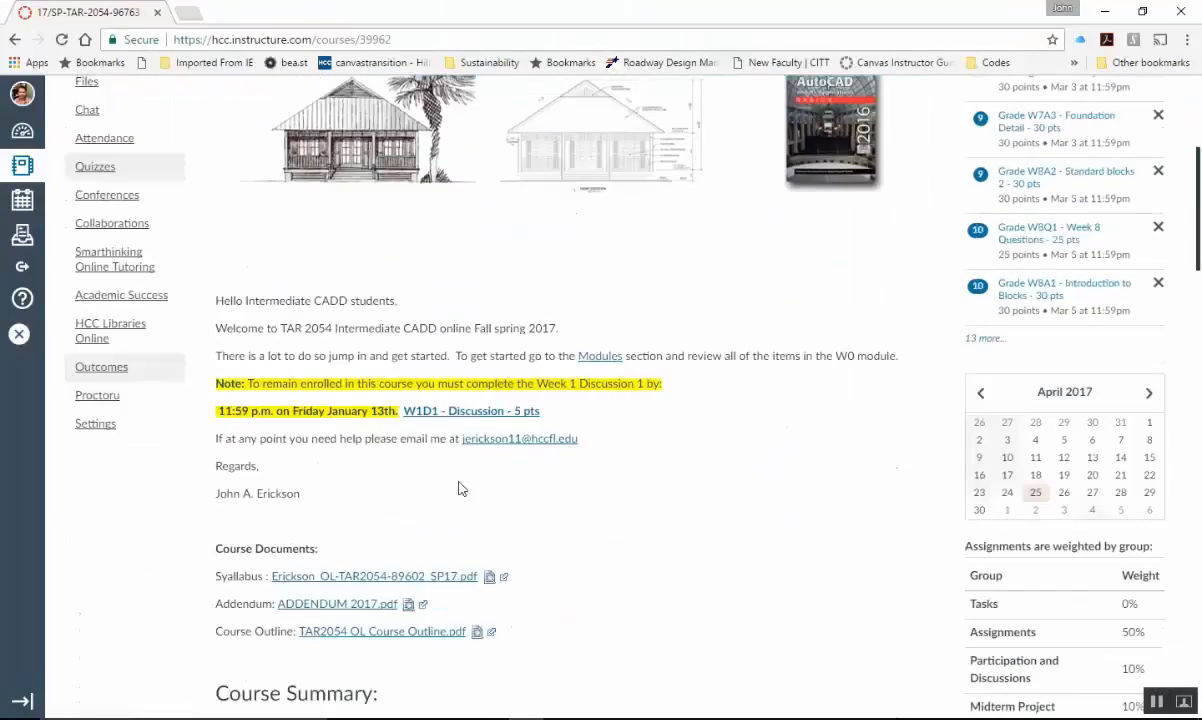
scroll(505, 507, "down", 7)
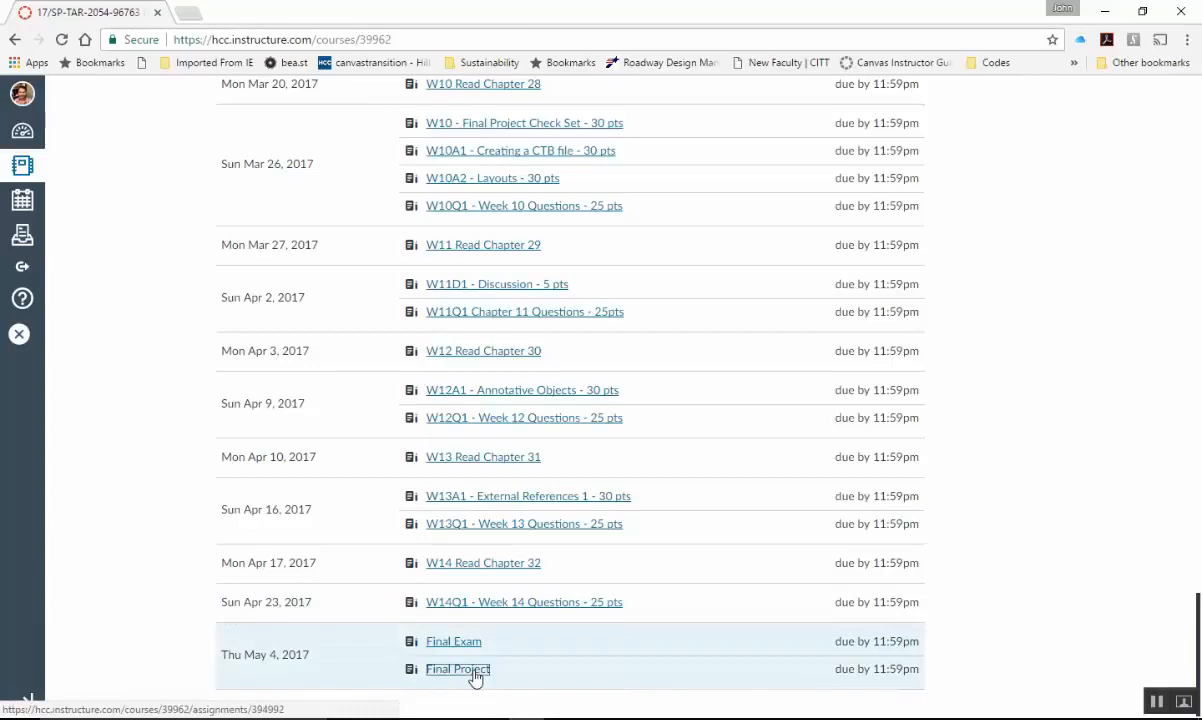
left_click(477, 683)
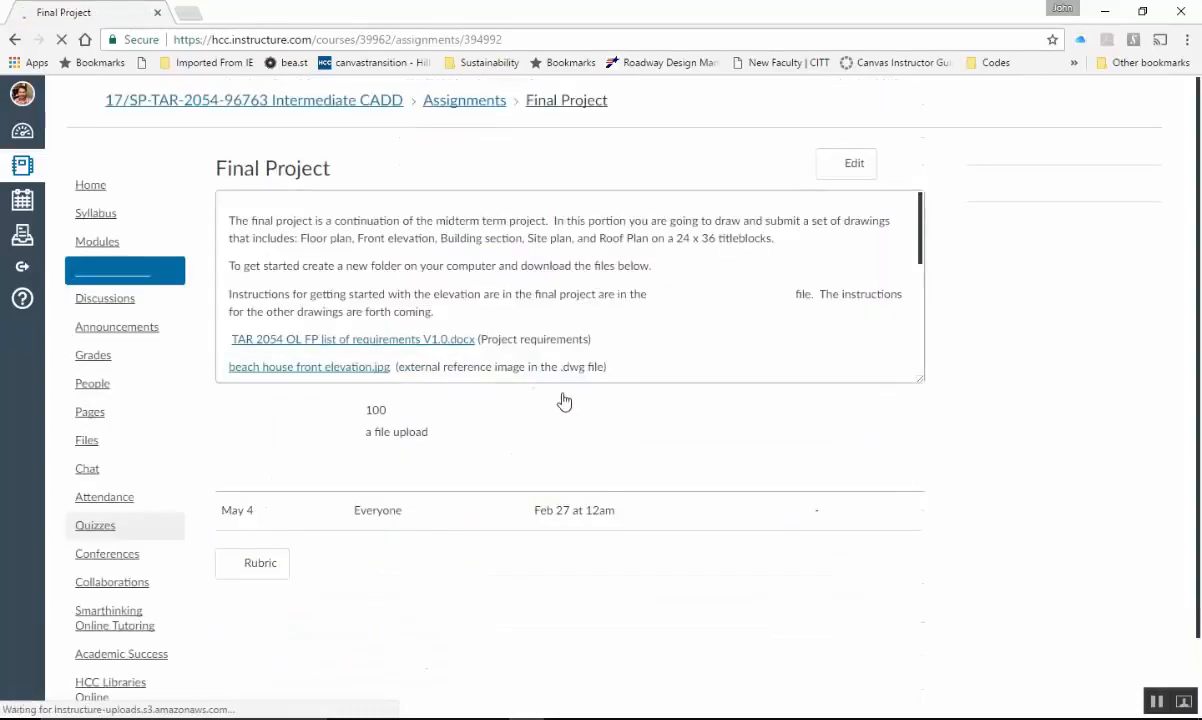
scroll(571, 338, "down", 3)
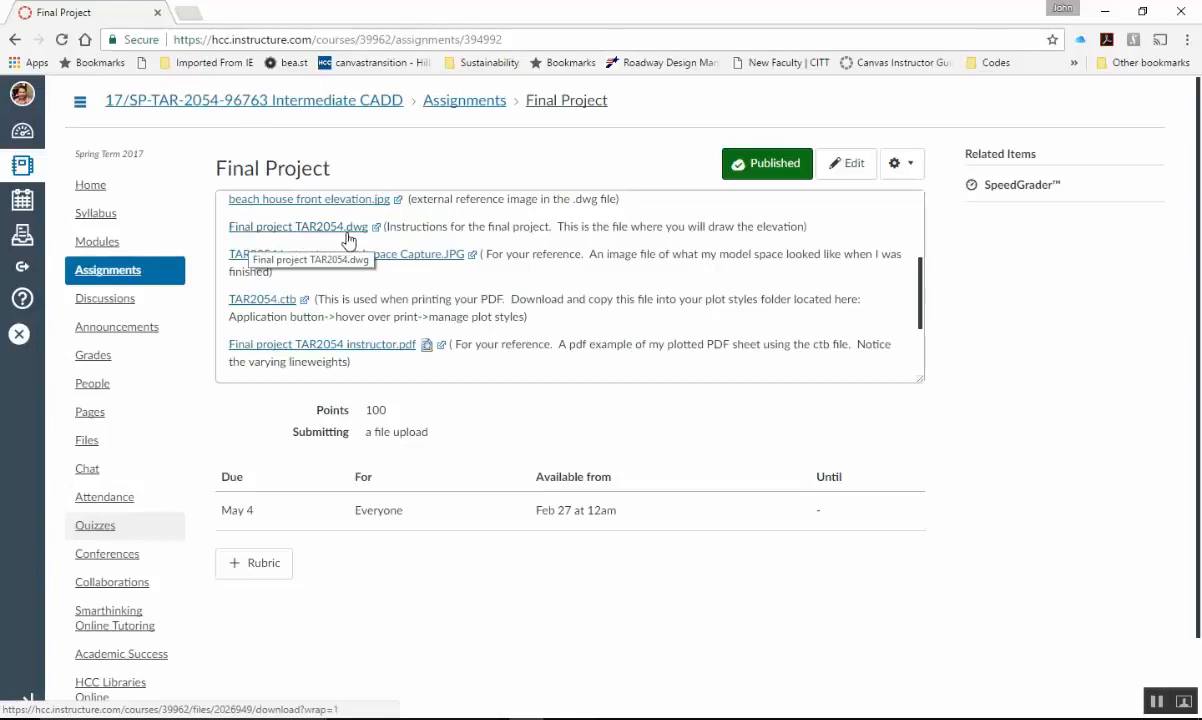
left_click(1108, 11)
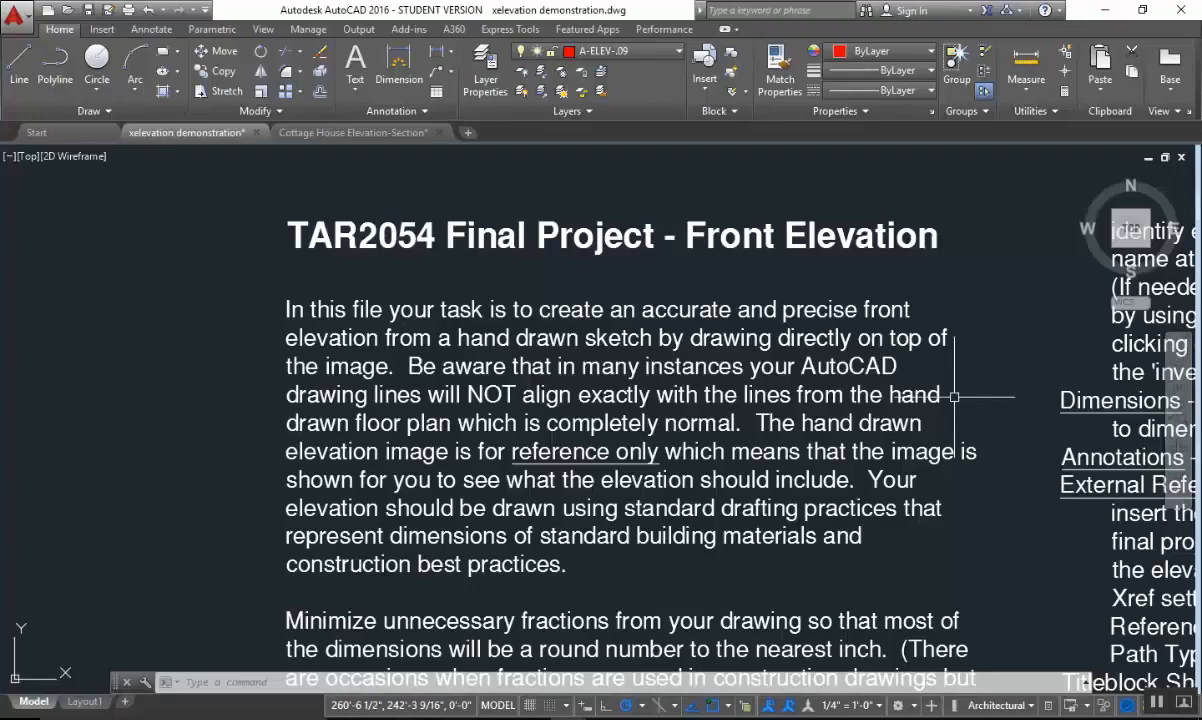
Examine the drawing's layout, covering the instruction text, the floor plan box and the hand-drawn front elevation image.
scroll(675, 436, "down", 4)
middle_click_drag(677, 436, 297, 424)
scroll(550, 413, "down", 3)
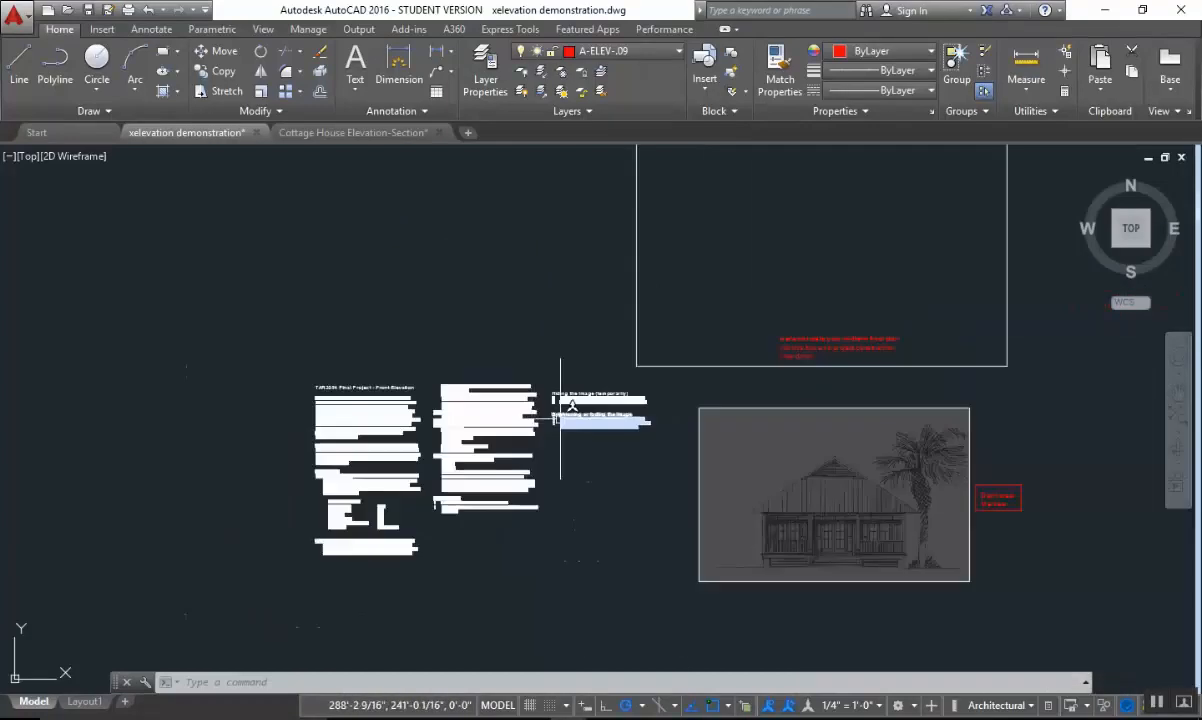
mouse_move(561, 413)
middle_mouse_down()
mouse_move(416, 473)
mouse_move(409, 503)
middle_mouse_up()
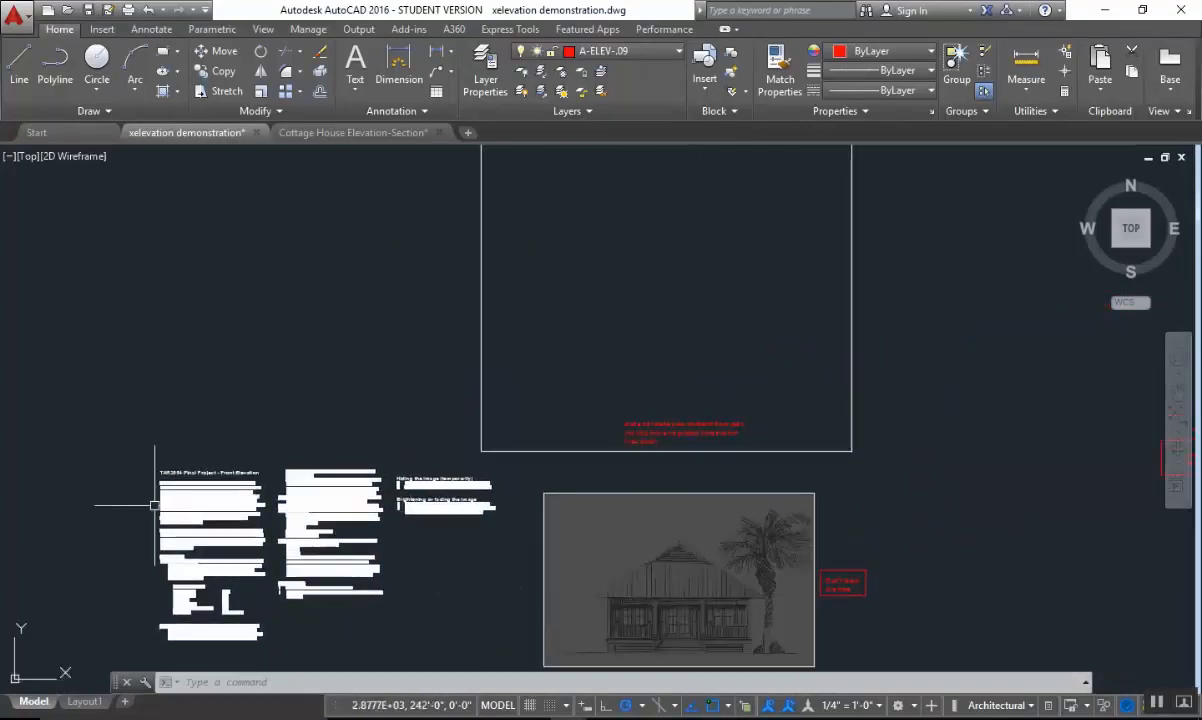
middle_click_drag(544, 512, 496, 510)
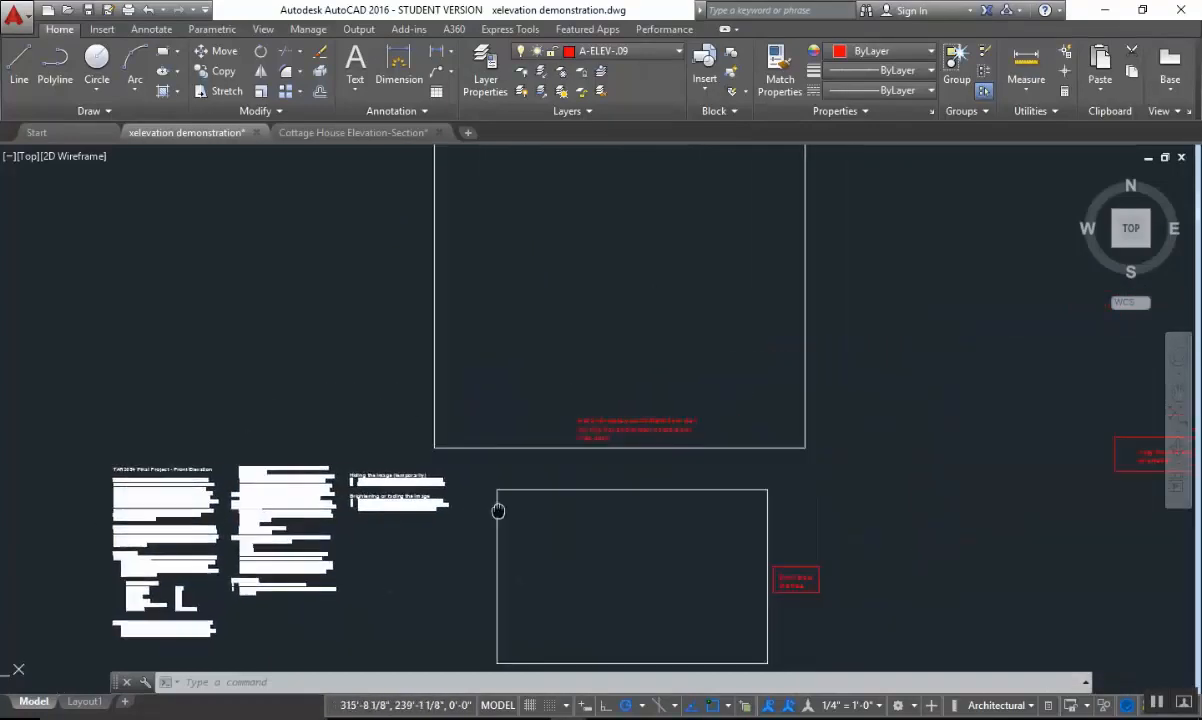
middle_click_drag(605, 293, 567, 520)
mouse_move(595, 476)
middle_mouse_down()
mouse_move(641, 443)
mouse_move(633, 486)
middle_mouse_up()
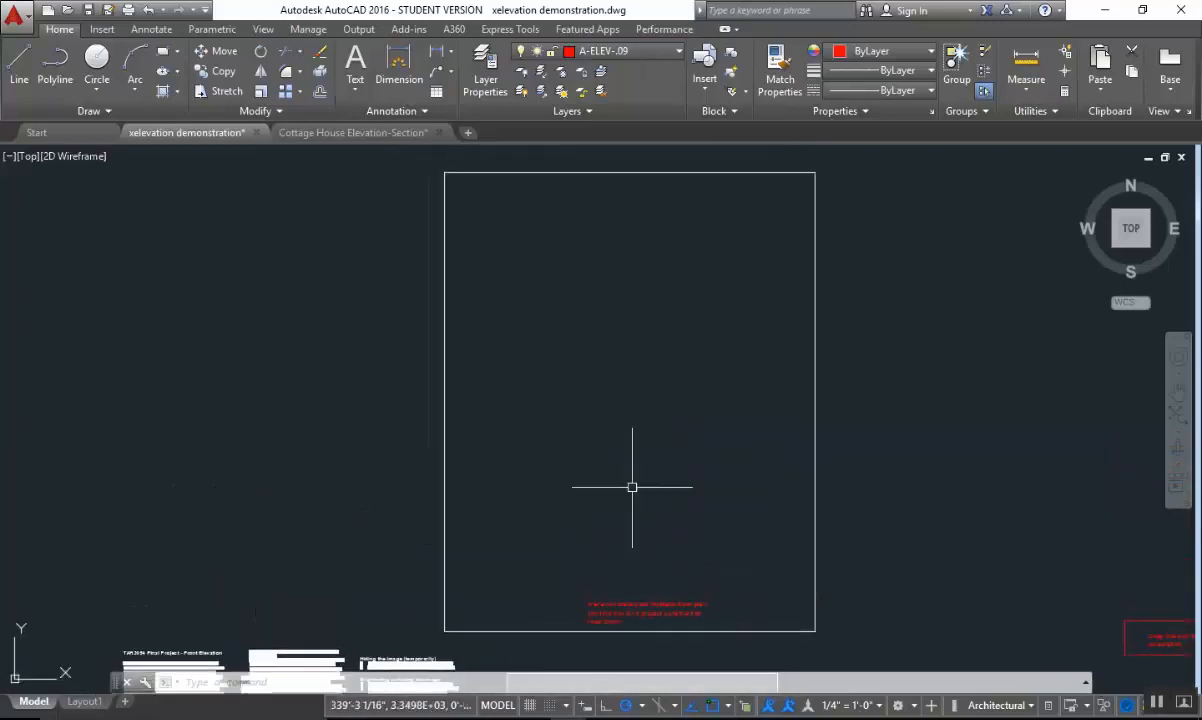
middle_click_drag(679, 395, 730, 349)
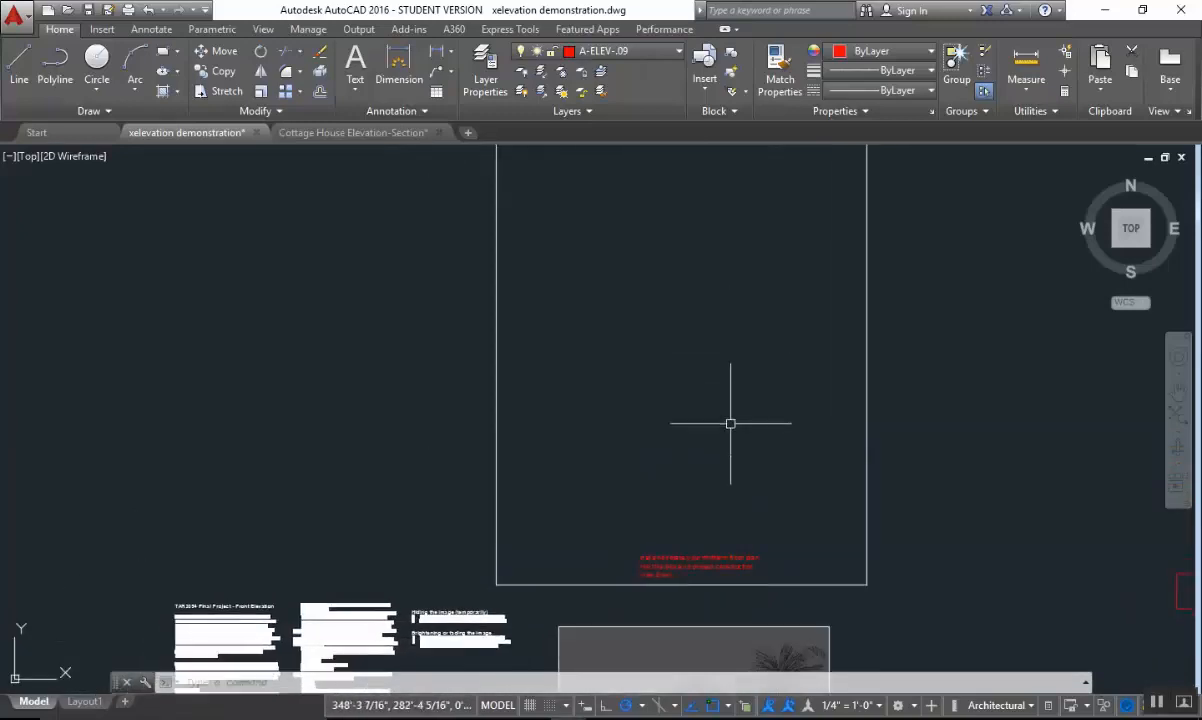
middle_click_drag(757, 582, 757, 370)
scroll(725, 480, "up", 2)
scroll(711, 472, "up", 2)
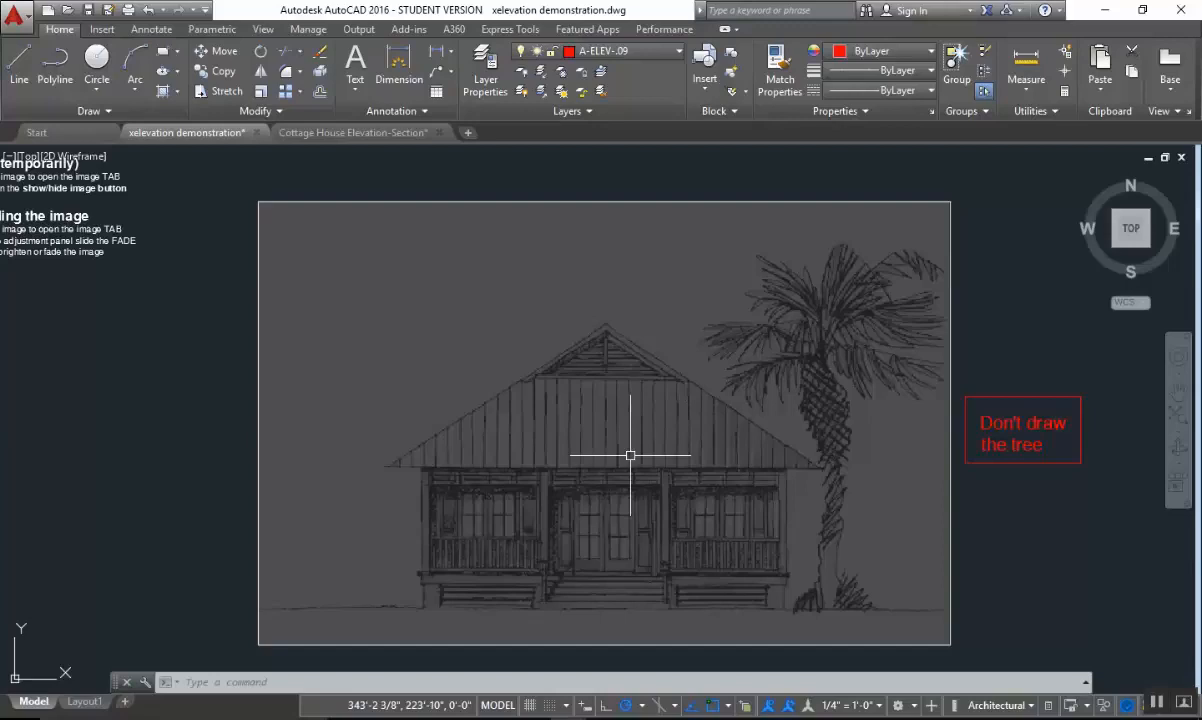
Switch to Chrome to check the reference files of the Final Project assignment again, and return to AutoCAD.
mouse_move(638, 456)
middle_mouse_down()
mouse_move(757, 397)
mouse_move(698, 465)
middle_mouse_up()
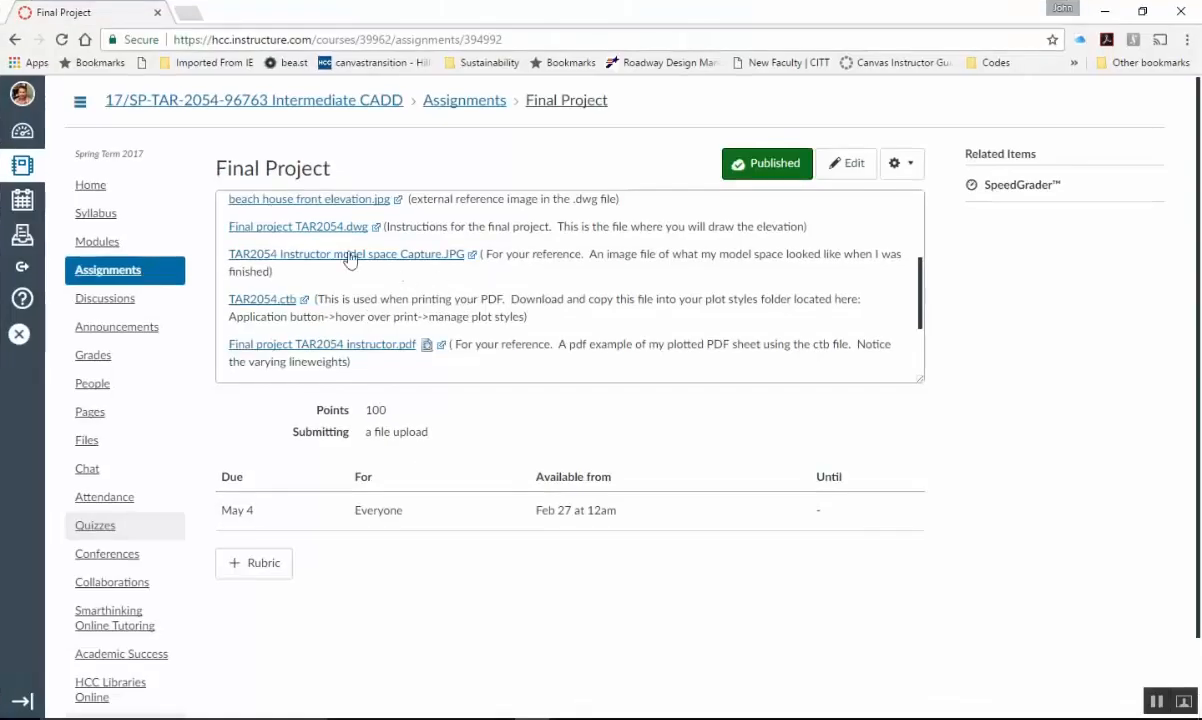
scroll(319, 275, "up", 1)
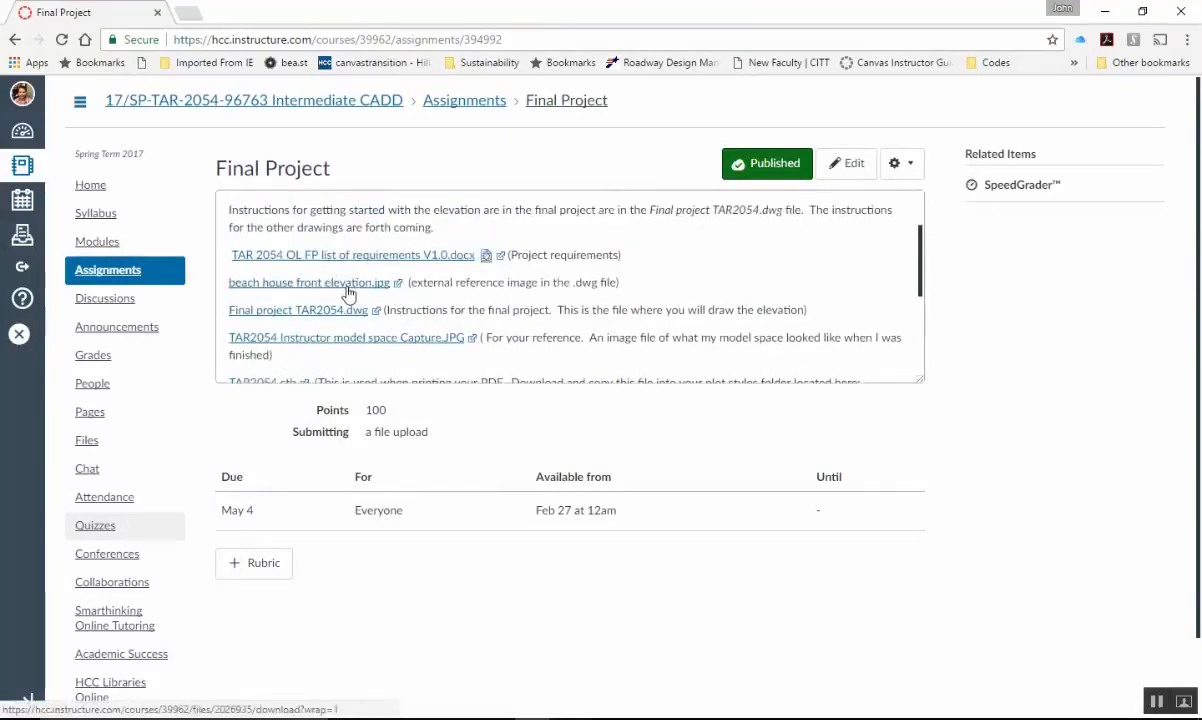
left_click(1104, 11)
Inspect the hand-drawn house elevation image and the note beside it about the tree.
scroll(1081, 523, "down", 2)
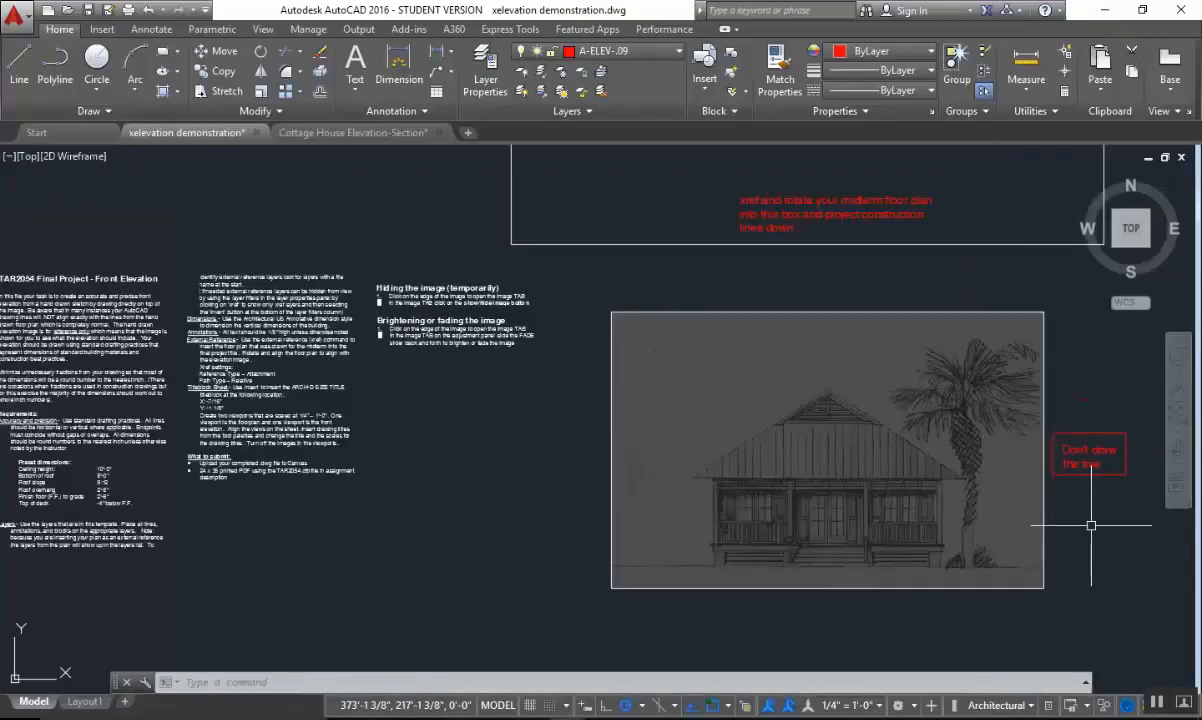
middle_click_drag(840, 499, 703, 504)
scroll(815, 508, "up", 2)
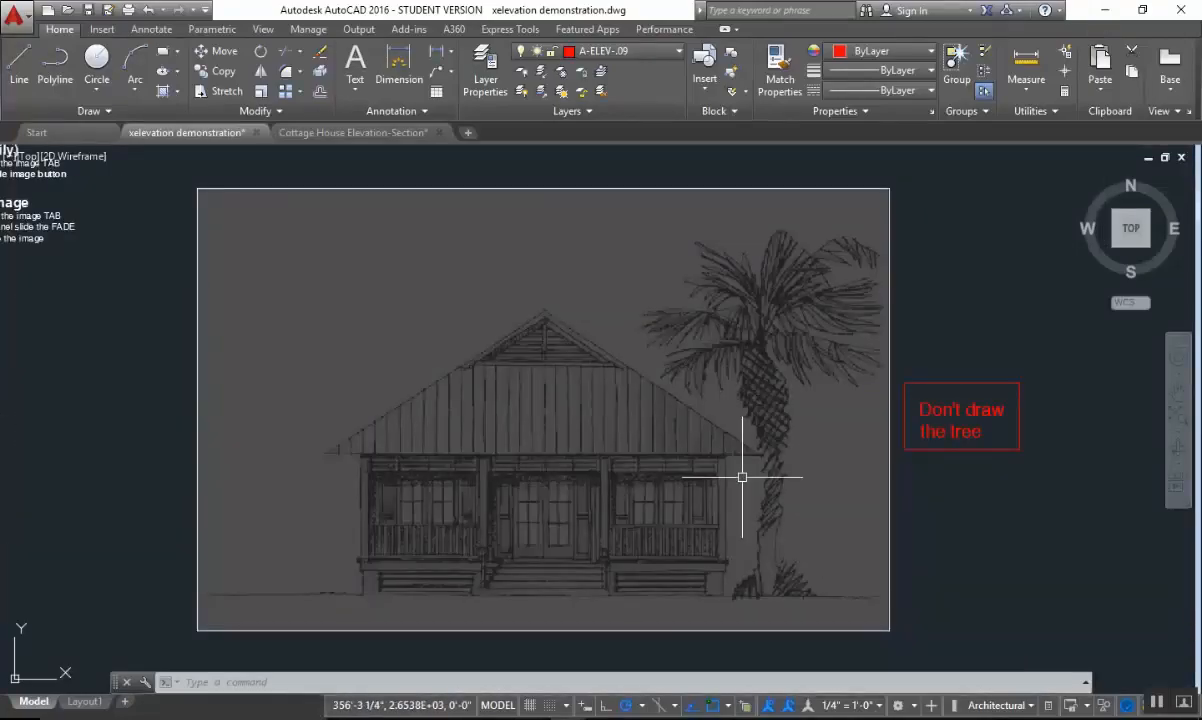
middle_click_drag(958, 529, 952, 523)
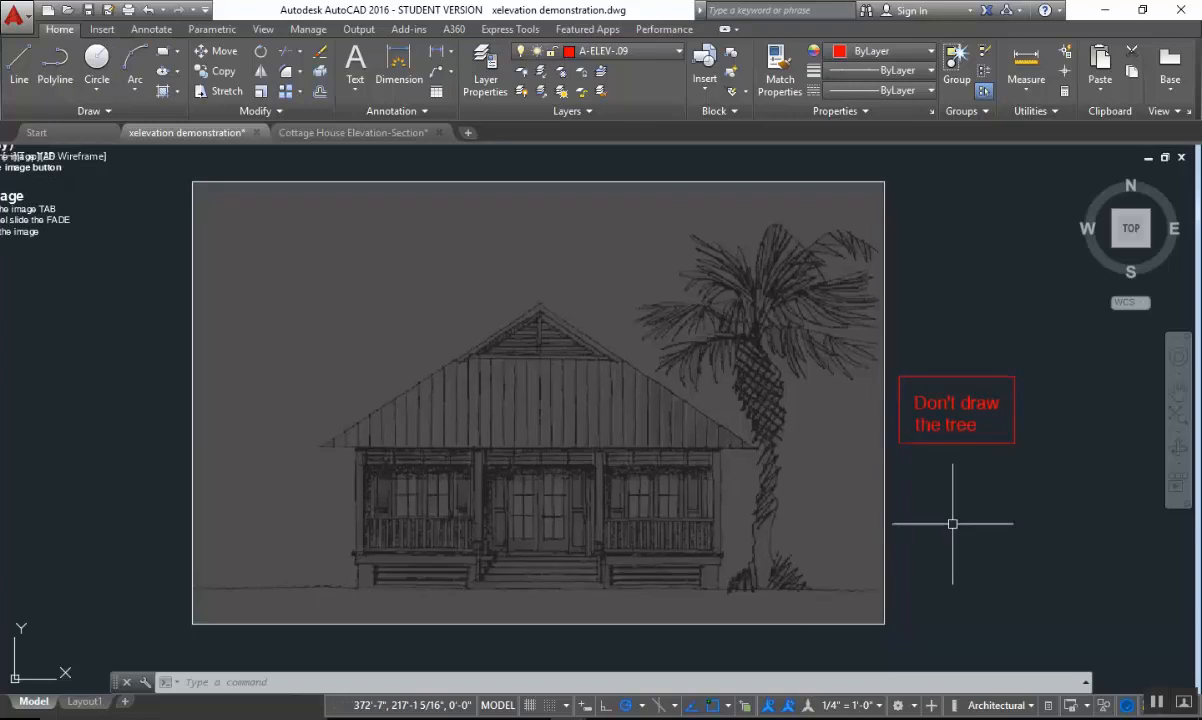
scroll(719, 370, "down", 2)
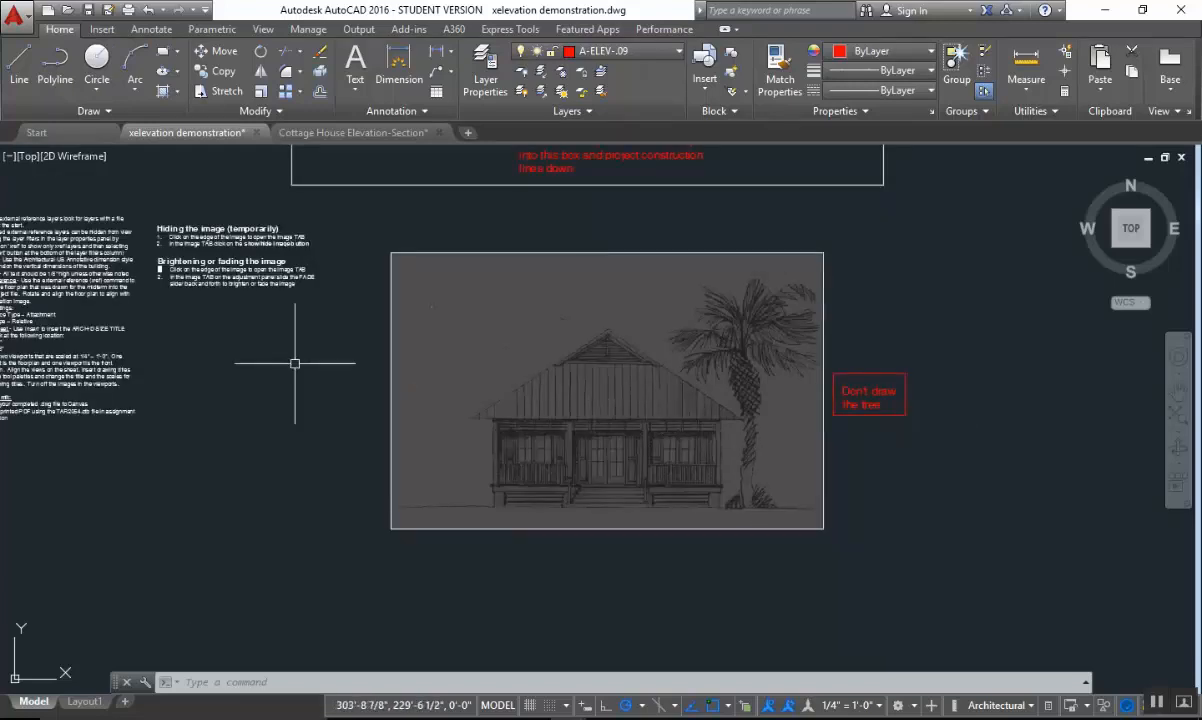
Read the introductory paragraphs of the Front Elevation instructions on tracing the sketch and minimizing fractions.
middle_click_drag(391, 395, 1039, 493)
scroll(508, 362, "up", 6)
mouse_move(536, 392)
middle_mouse_down()
mouse_move(510, 346)
mouse_move(421, 327)
middle_mouse_up()
scroll(400, 340, "down", 2)
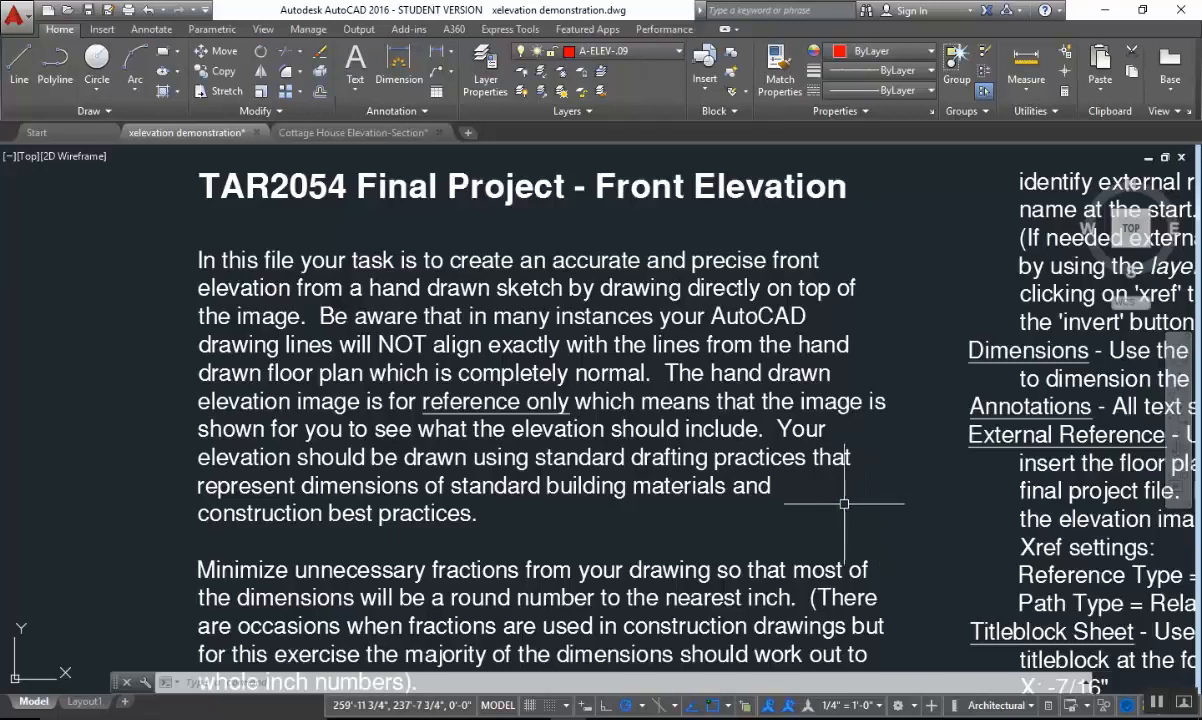
middle_click_drag(864, 505, 821, 456)
middle_click_drag(696, 466, 694, 451)
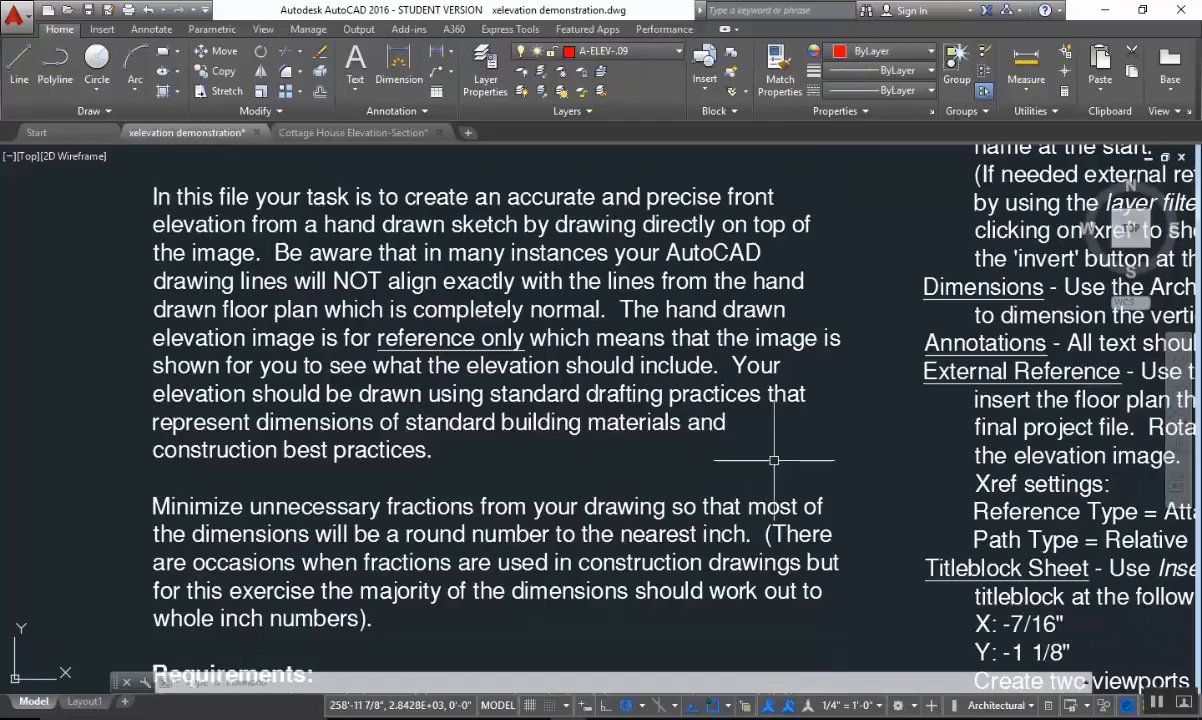
middle_click_drag(823, 468, 845, 507)
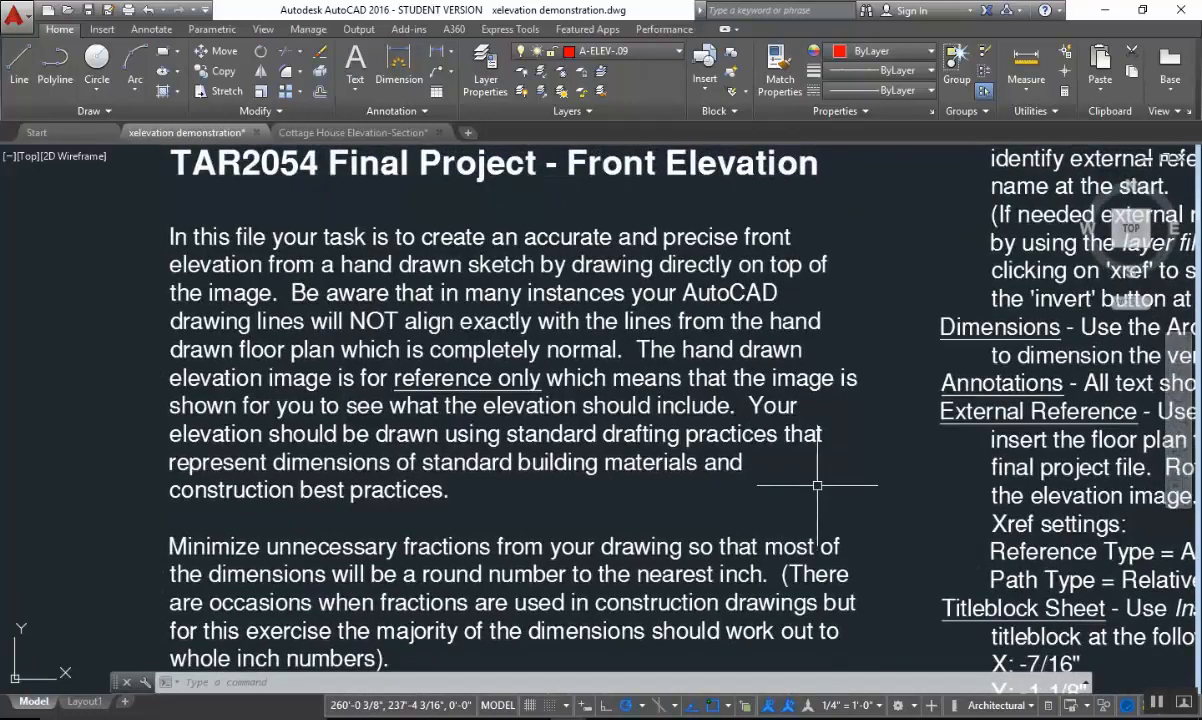
middle_click_drag(835, 490, 842, 488)
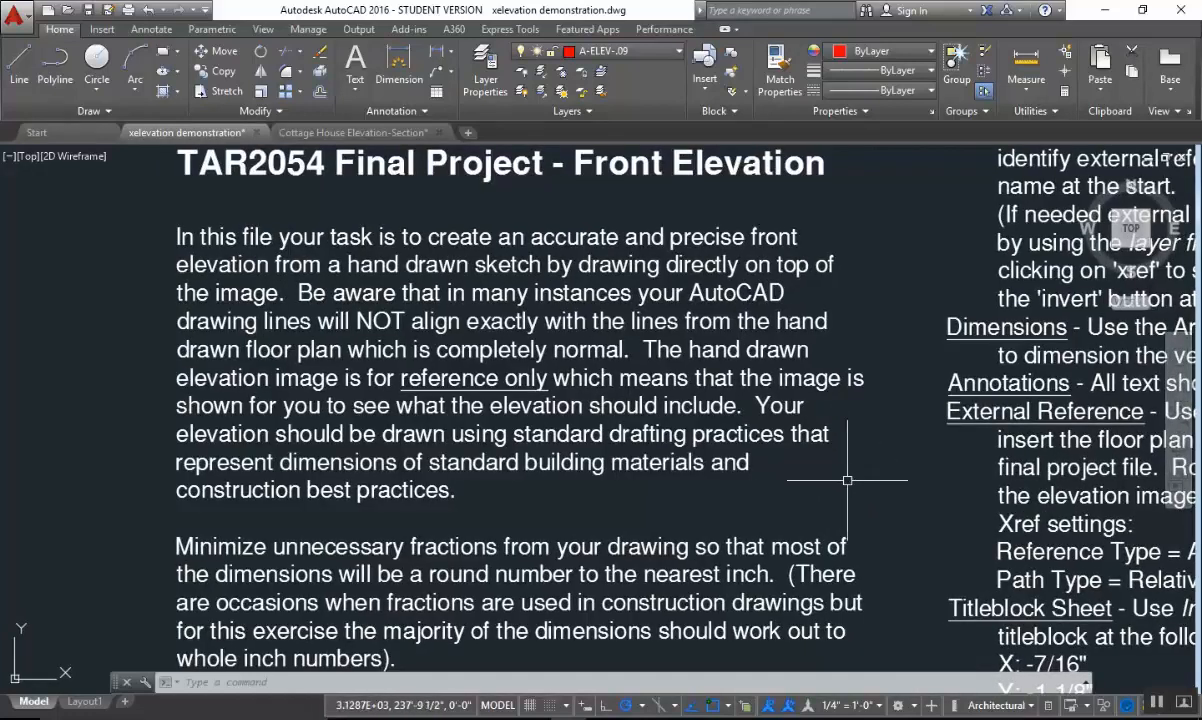
middle_click_drag(745, 491, 755, 471)
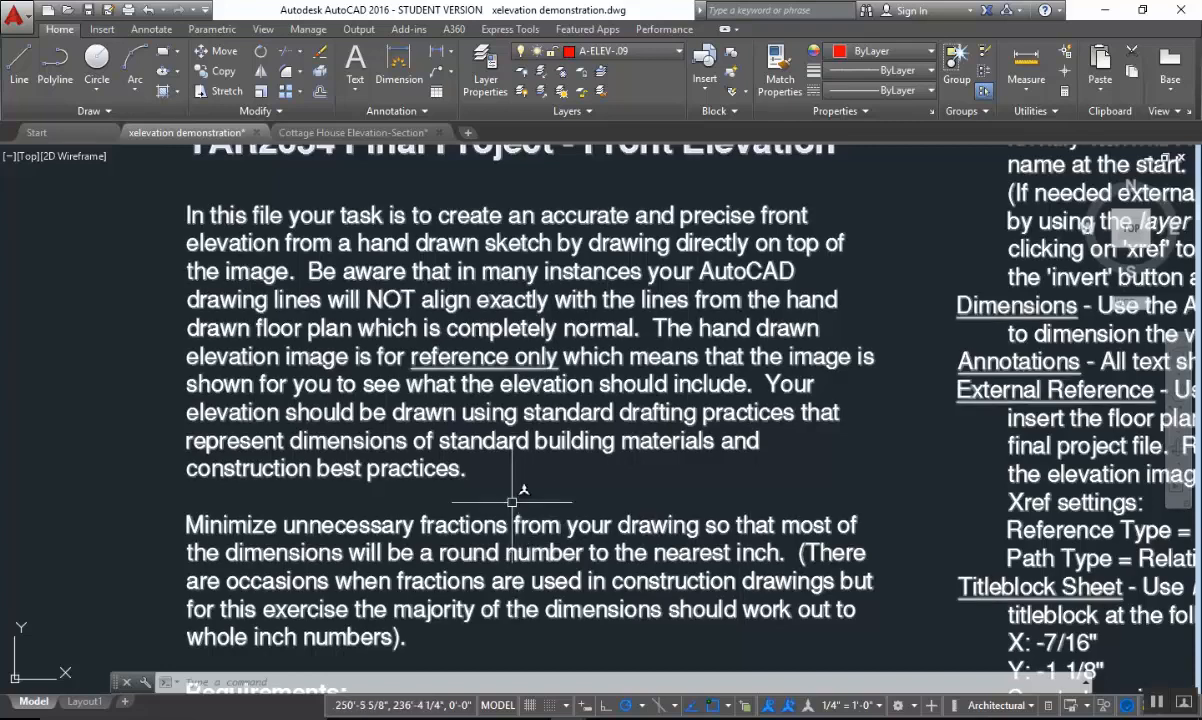
middle_click_drag(590, 499, 588, 436)
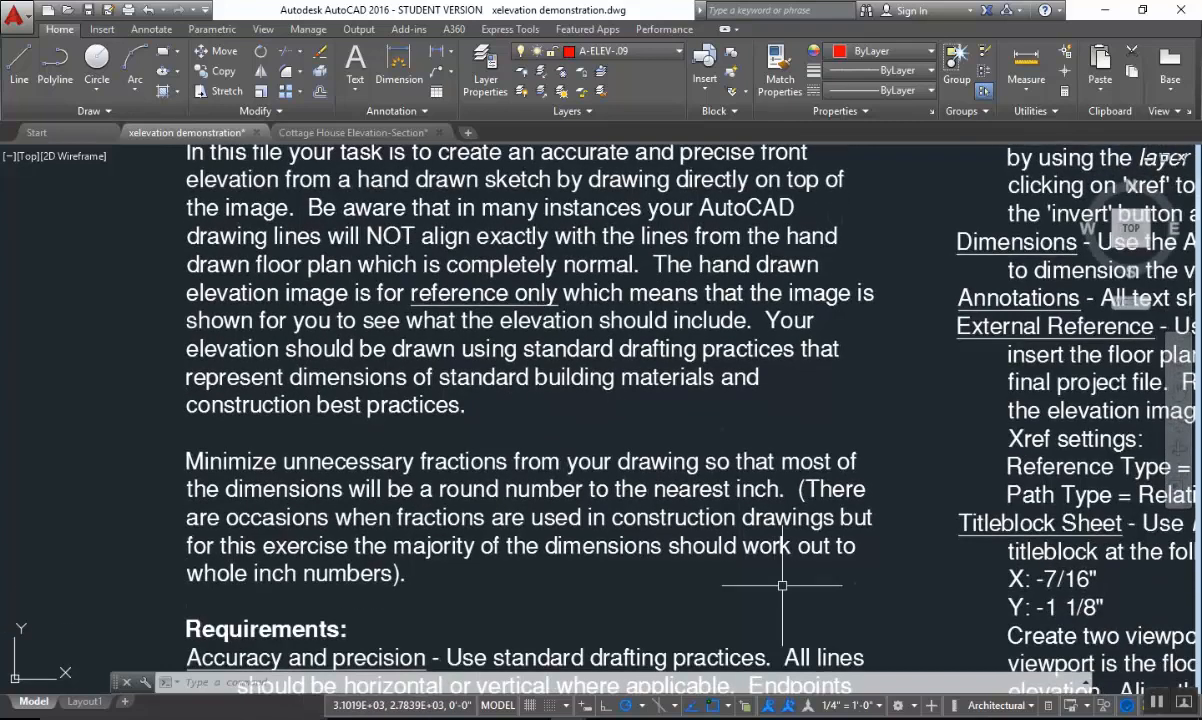
middle_click_drag(780, 540, 737, 490)
scroll(742, 583, "down", 2)
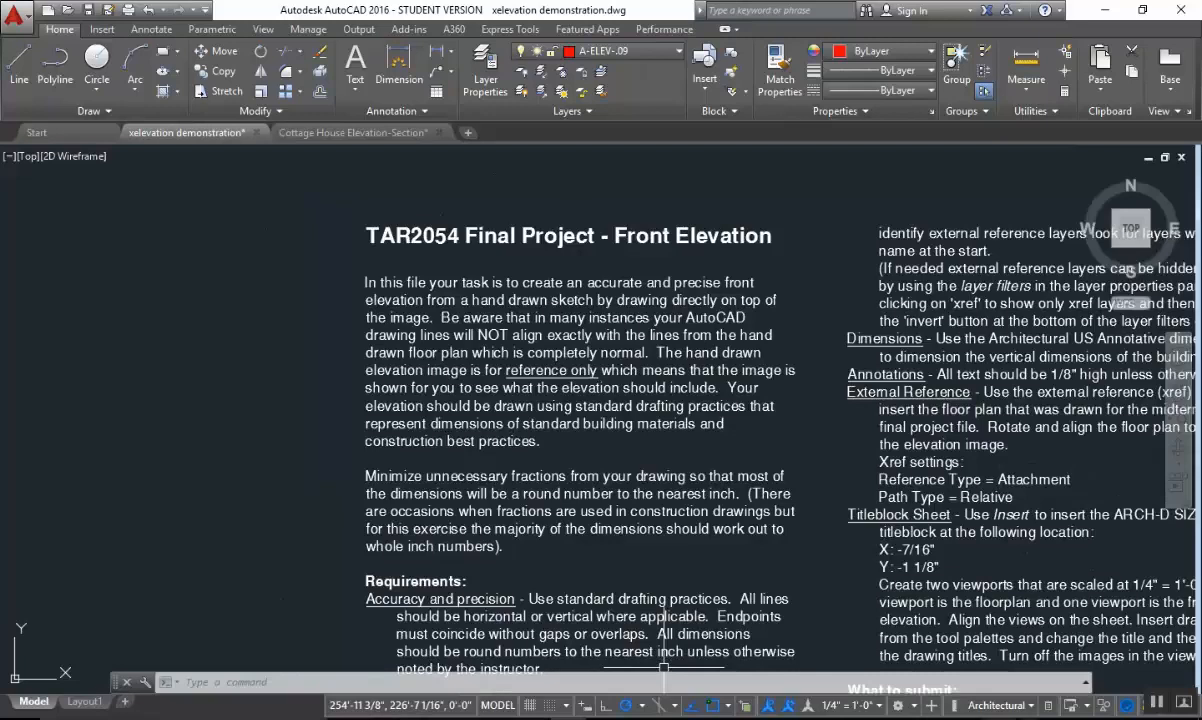
middle_click_drag(358, 382, 277, 232)
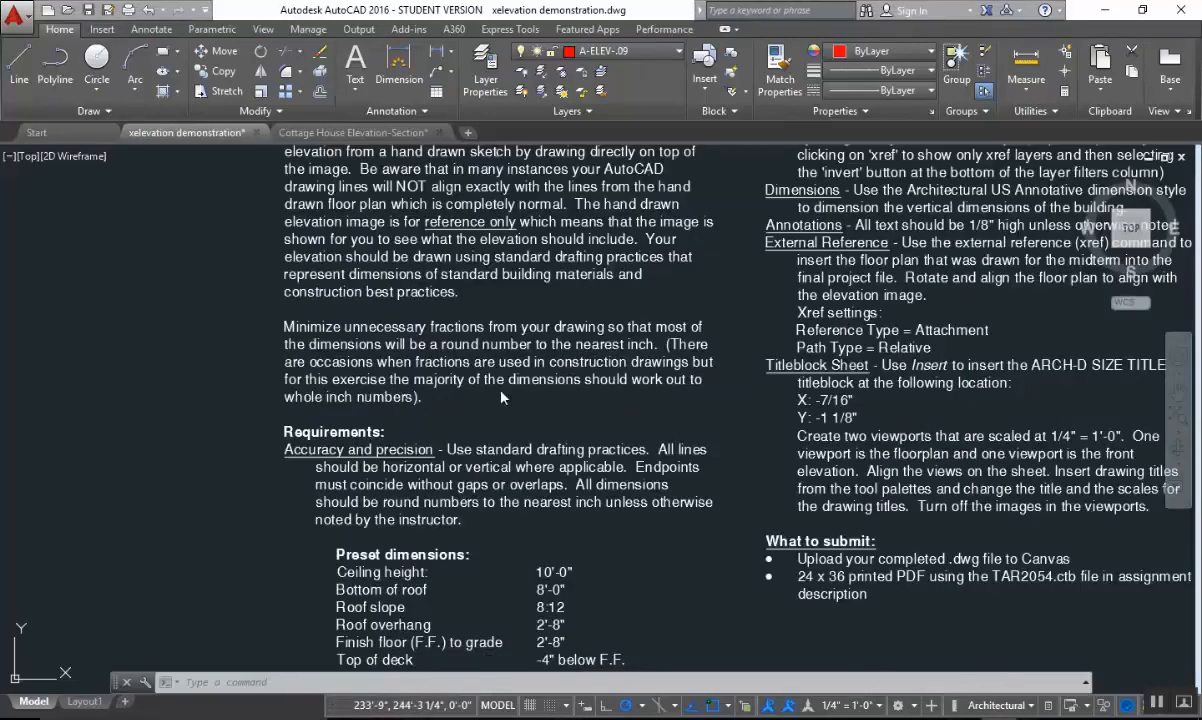
scroll(474, 366, "up", 3)
scroll(474, 366, "down", 1)
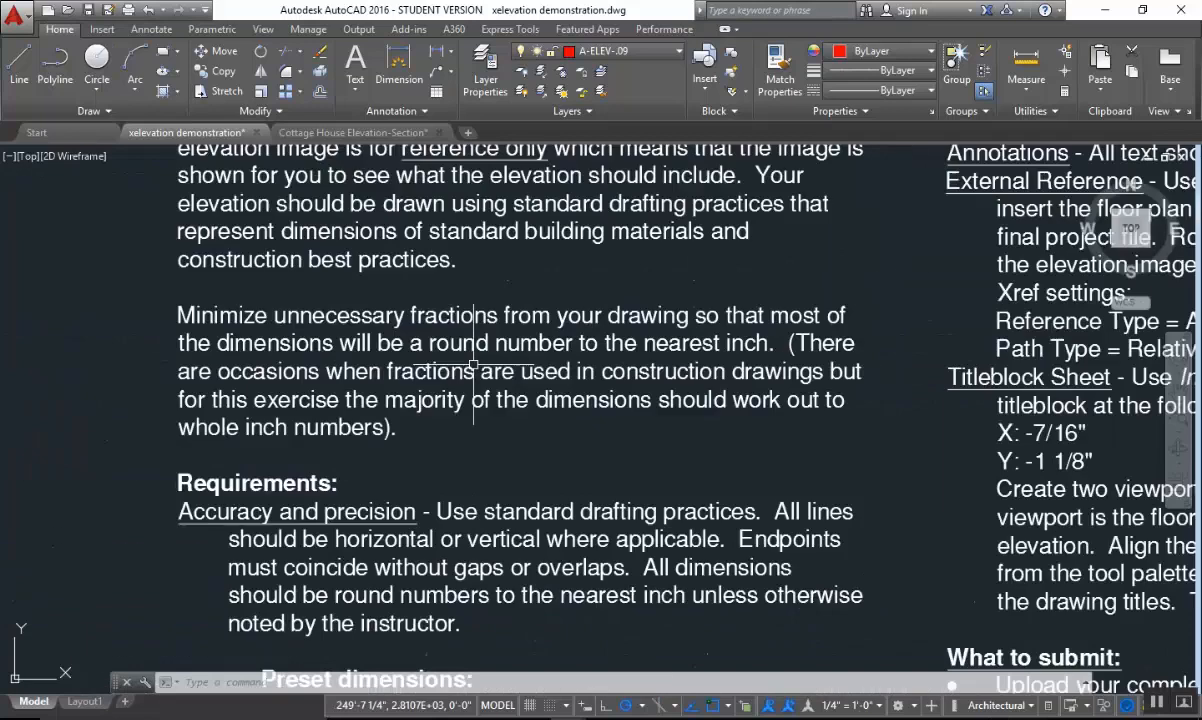
Read the Requirements section, covering accuracy and precision, the preset dimensions and the Layers note.
middle_click_drag(478, 384, 530, 182)
scroll(686, 398, "down", 3)
middle_click_drag(755, 444, 616, 399)
scroll(532, 364, "up", 2)
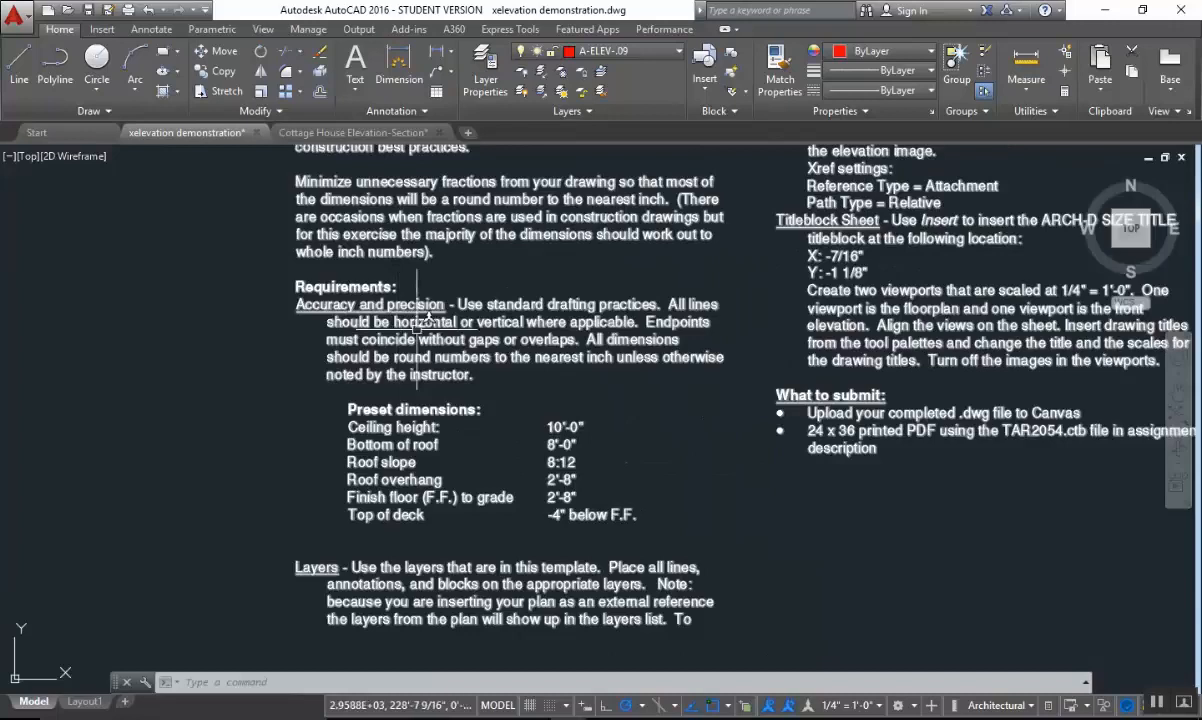
middle_click_drag(679, 401, 679, 378)
scroll(610, 380, "up", 2)
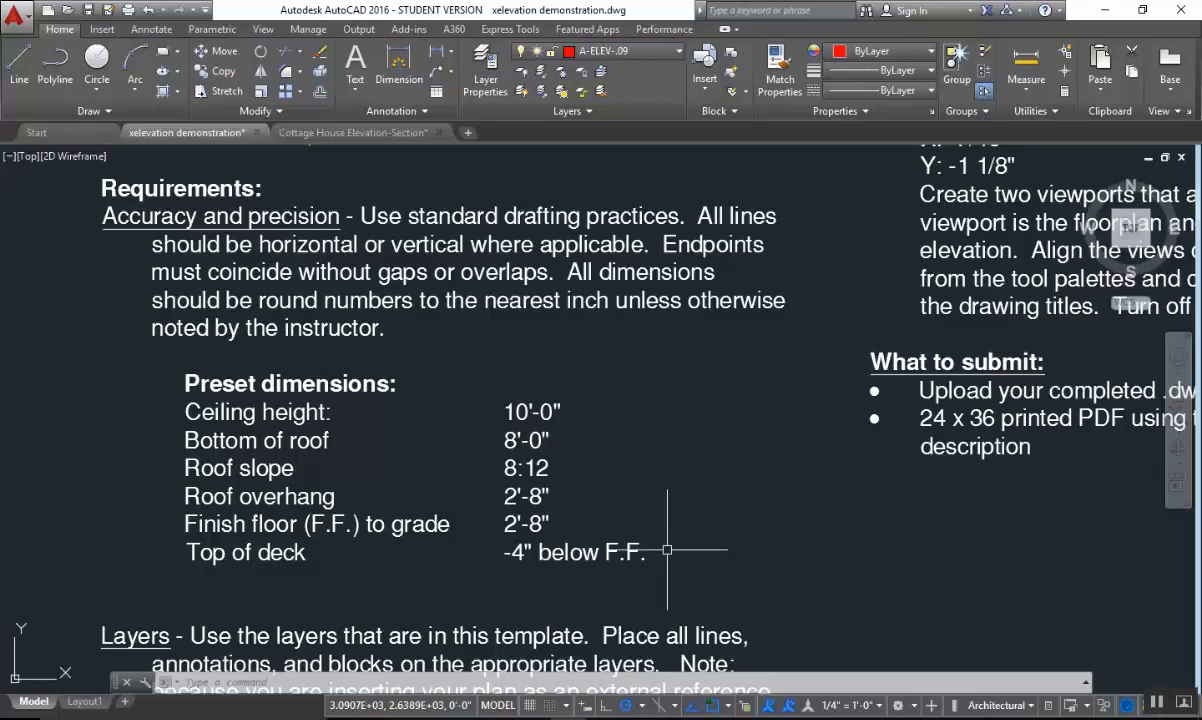
scroll(700, 555, "down", 3)
scroll(340, 610, "up", 3)
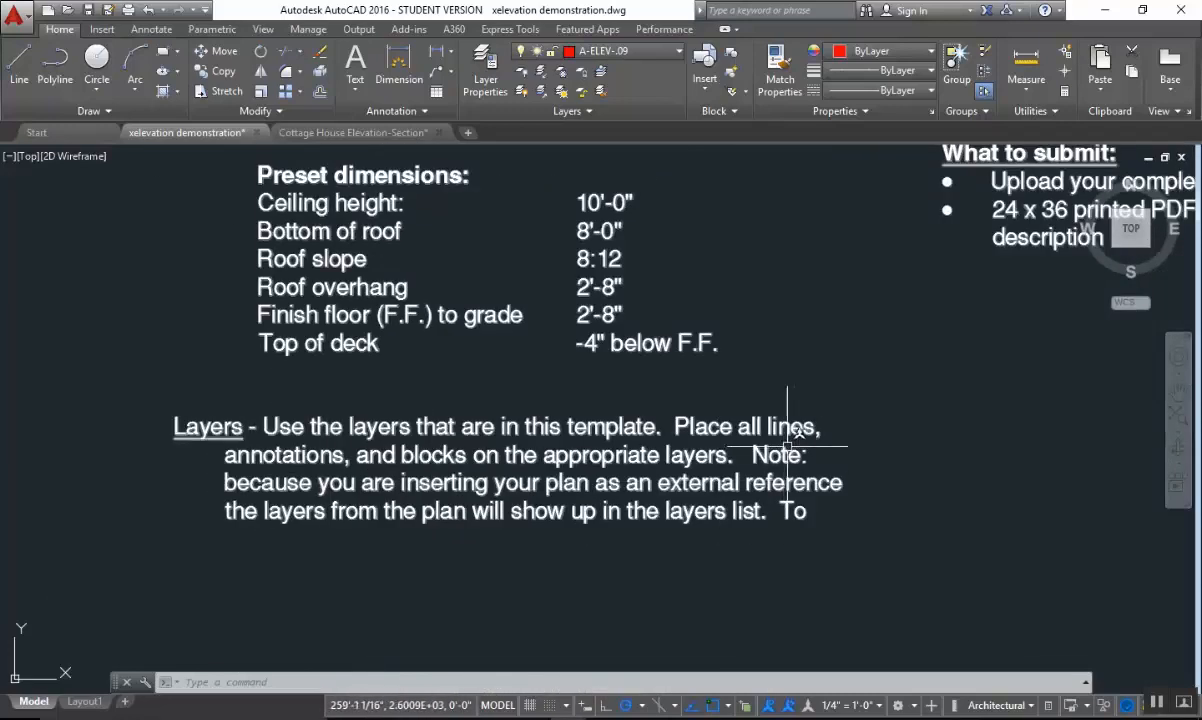
Turn off the inverted layer filter for All in the Layer Properties Manager, review the template's layers, and close the manager.
left_click(643, 53)
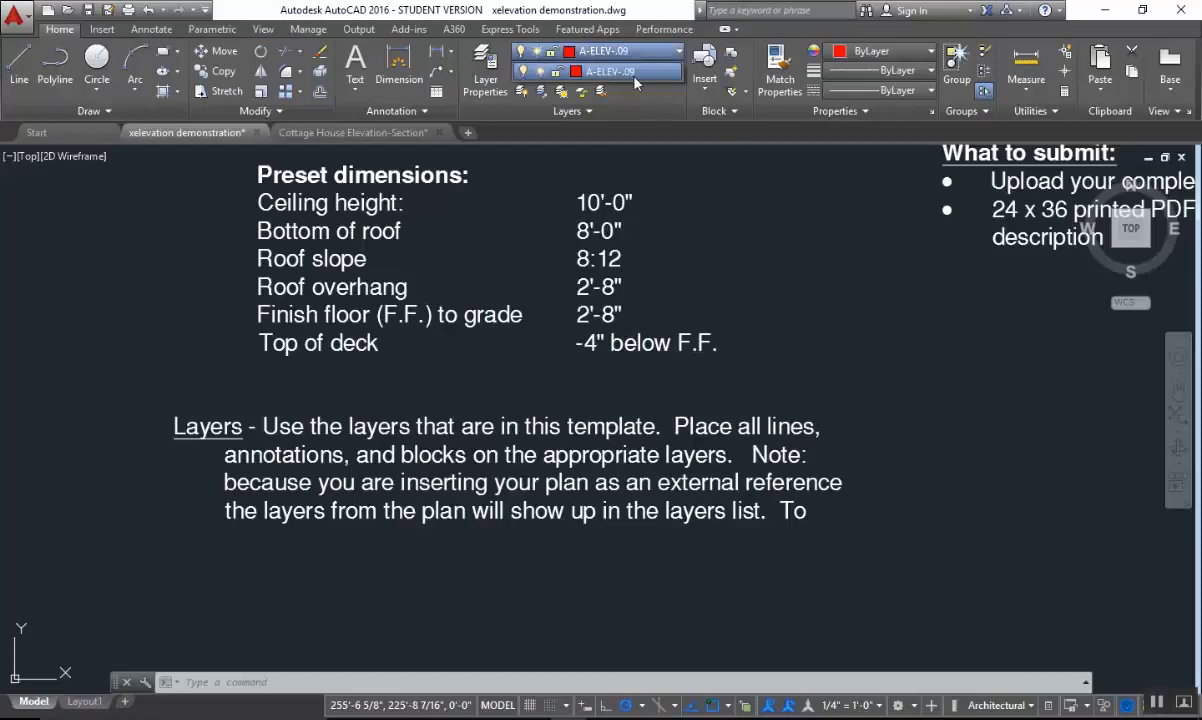
left_click(485, 72)
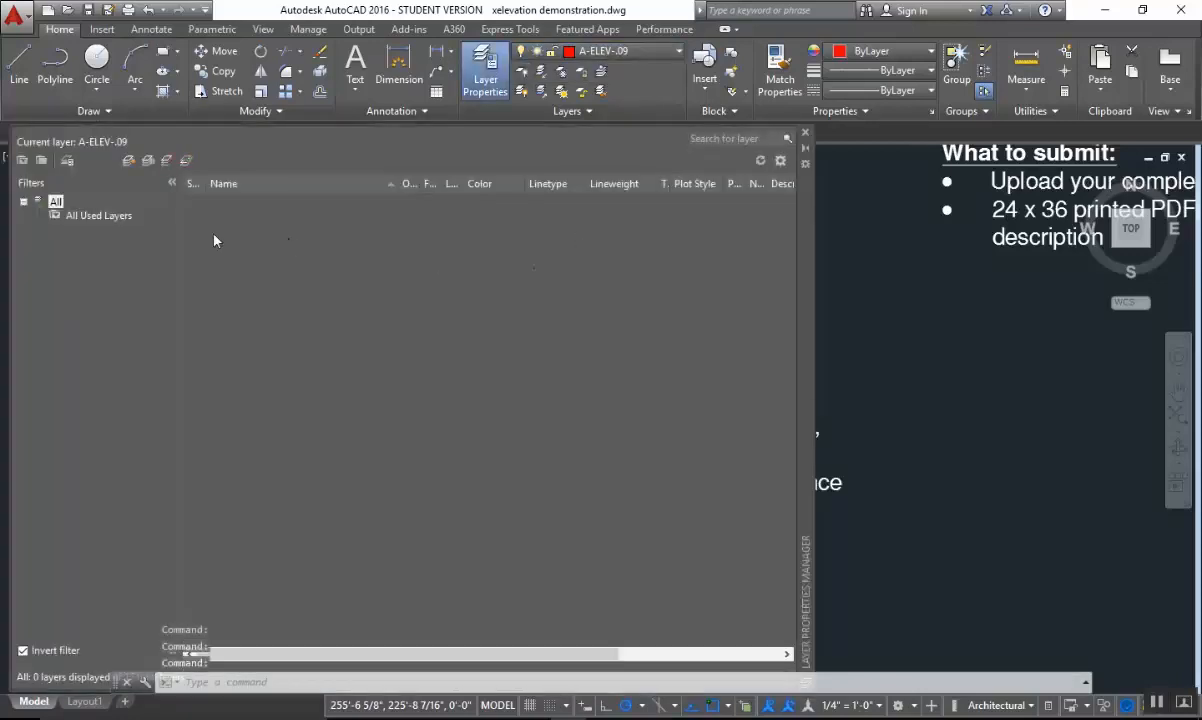
left_click(70, 216)
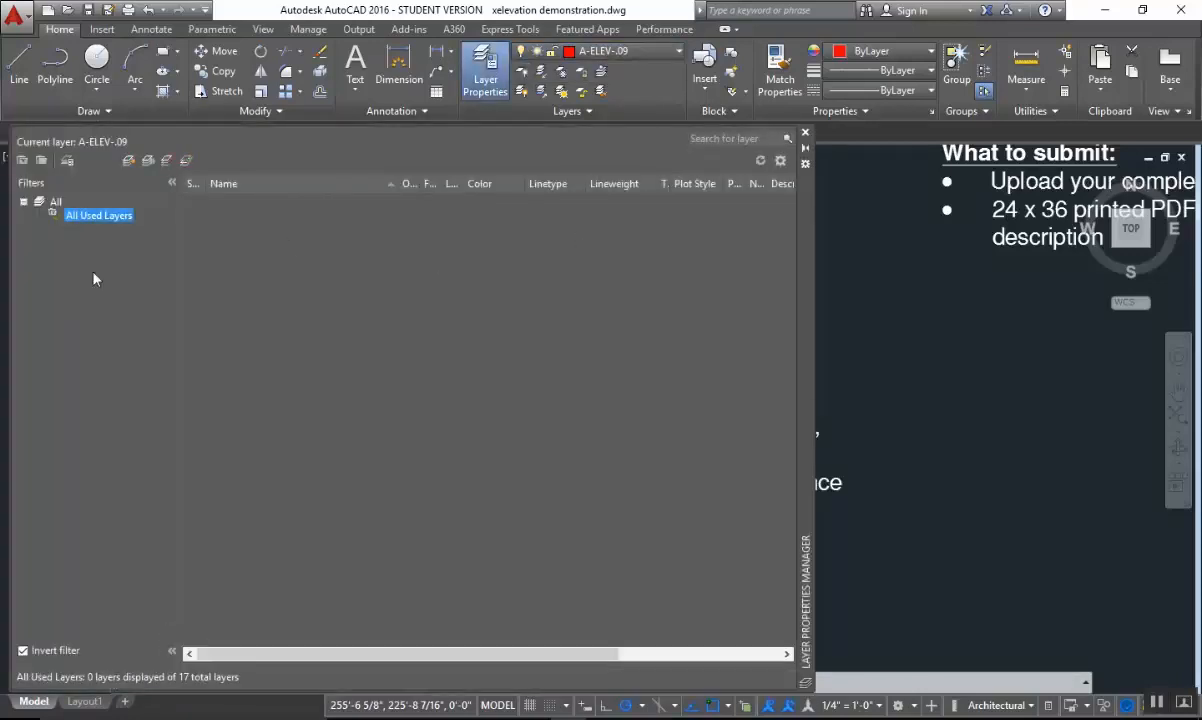
left_click(57, 203)
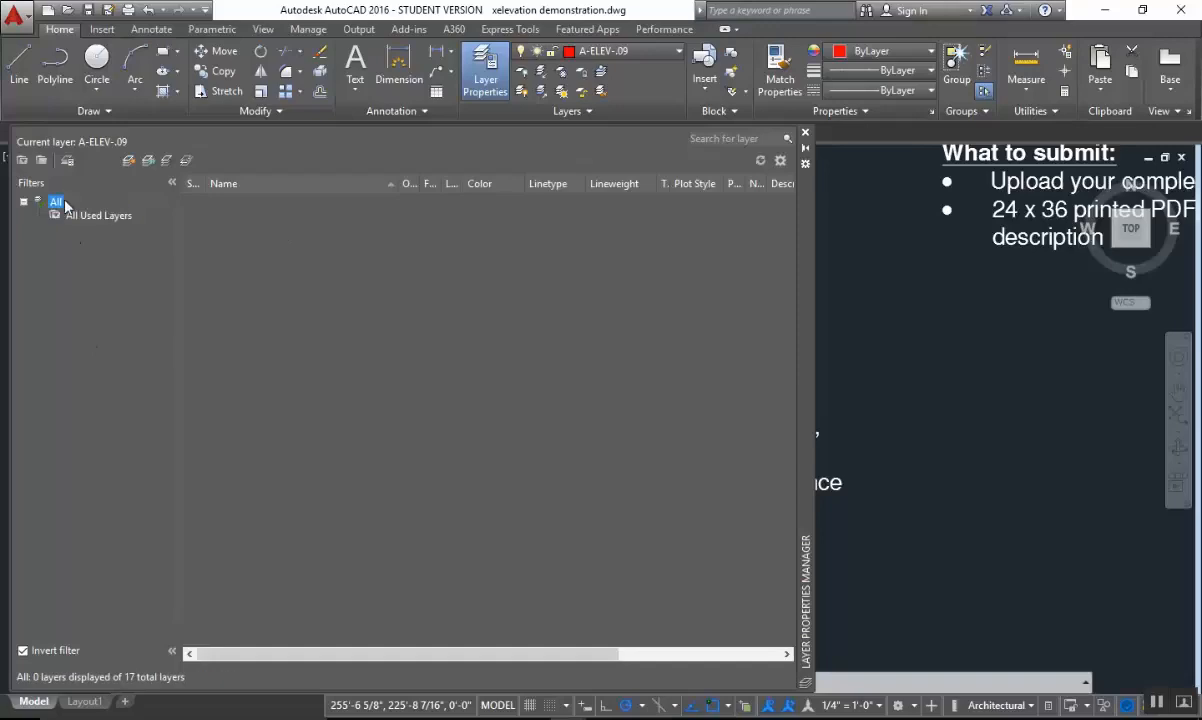
left_click(23, 651)
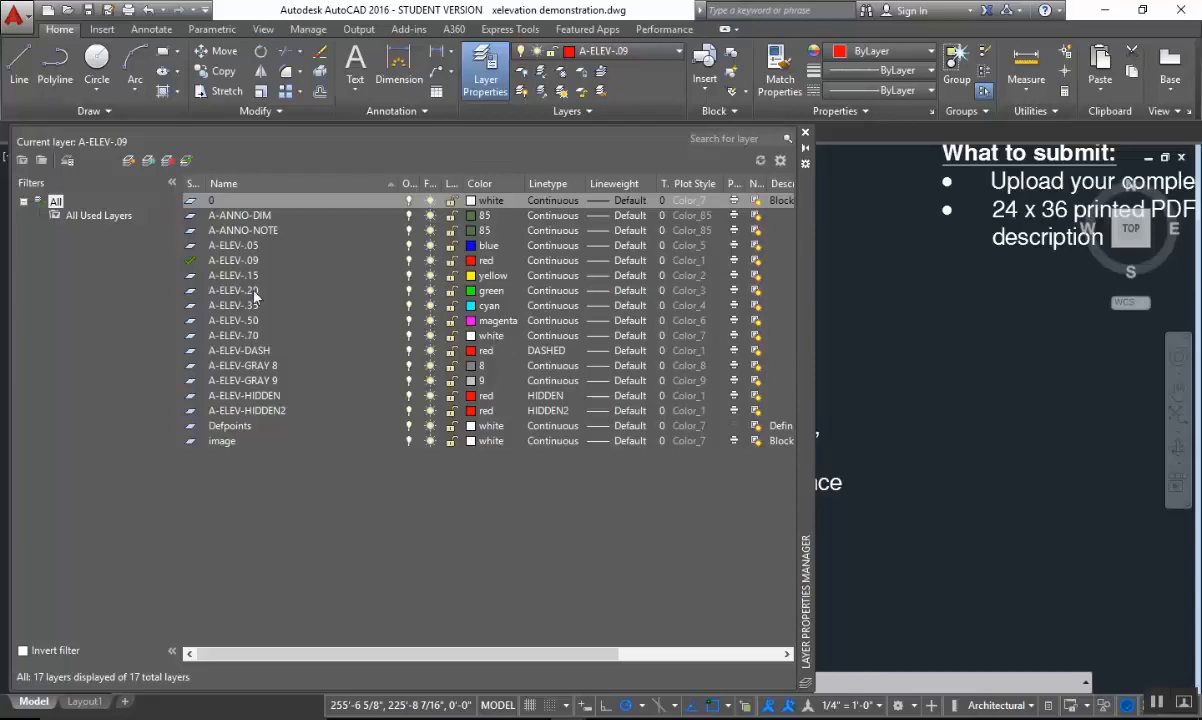
left_click(807, 136)
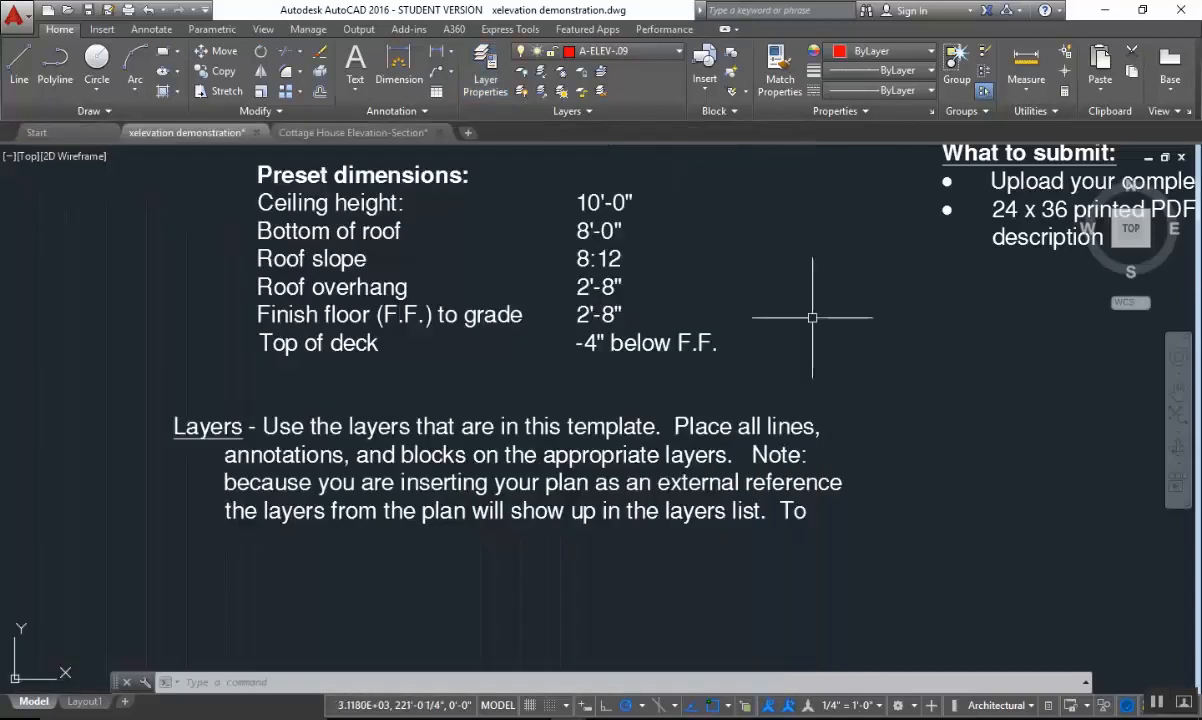
Read the Dimensions and Annotations requirements and check the drawing's current text and dimension style settings against them.
scroll(805, 317, "down", 5)
scroll(587, 355, "up", 4)
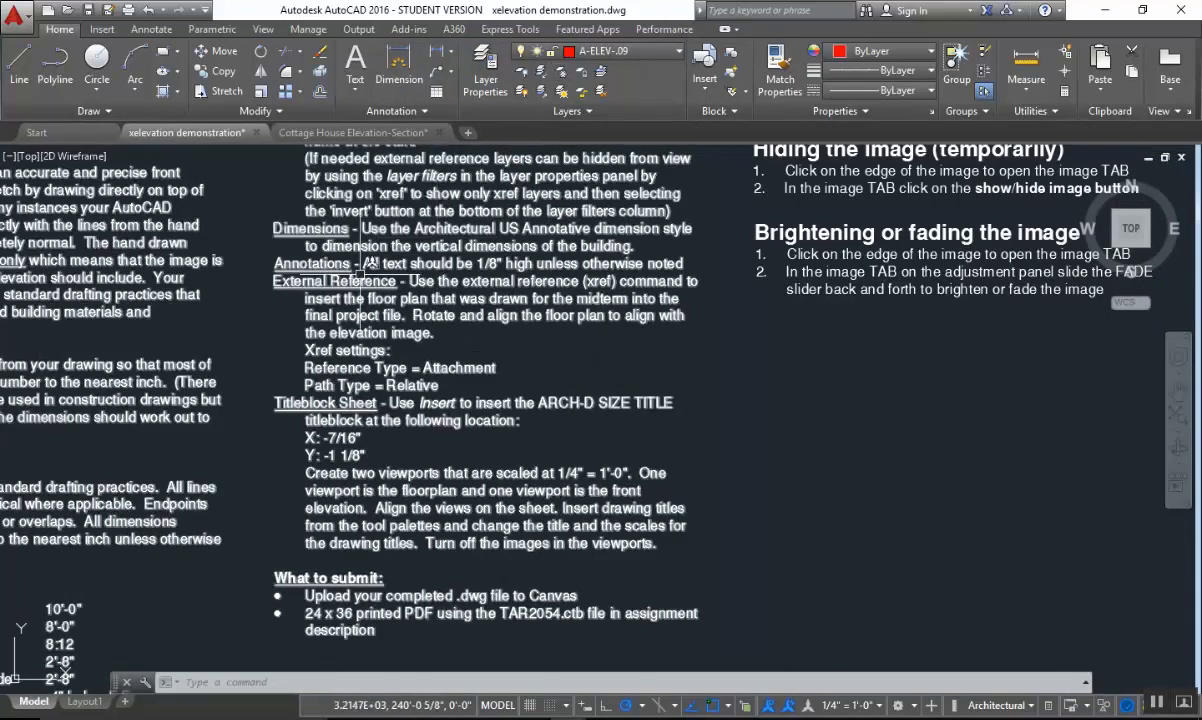
scroll(462, 288, "up", 2)
scroll(465, 285, "down", 1)
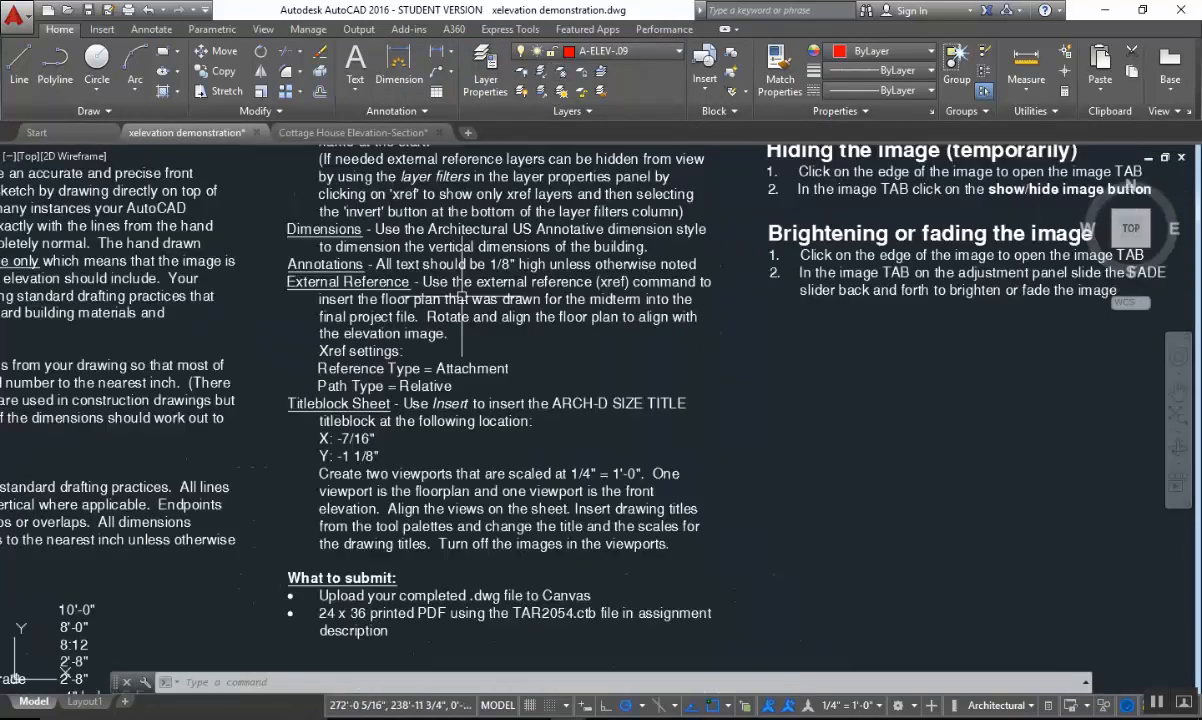
scroll(695, 270, "up", 1)
scroll(695, 272, "down", 1)
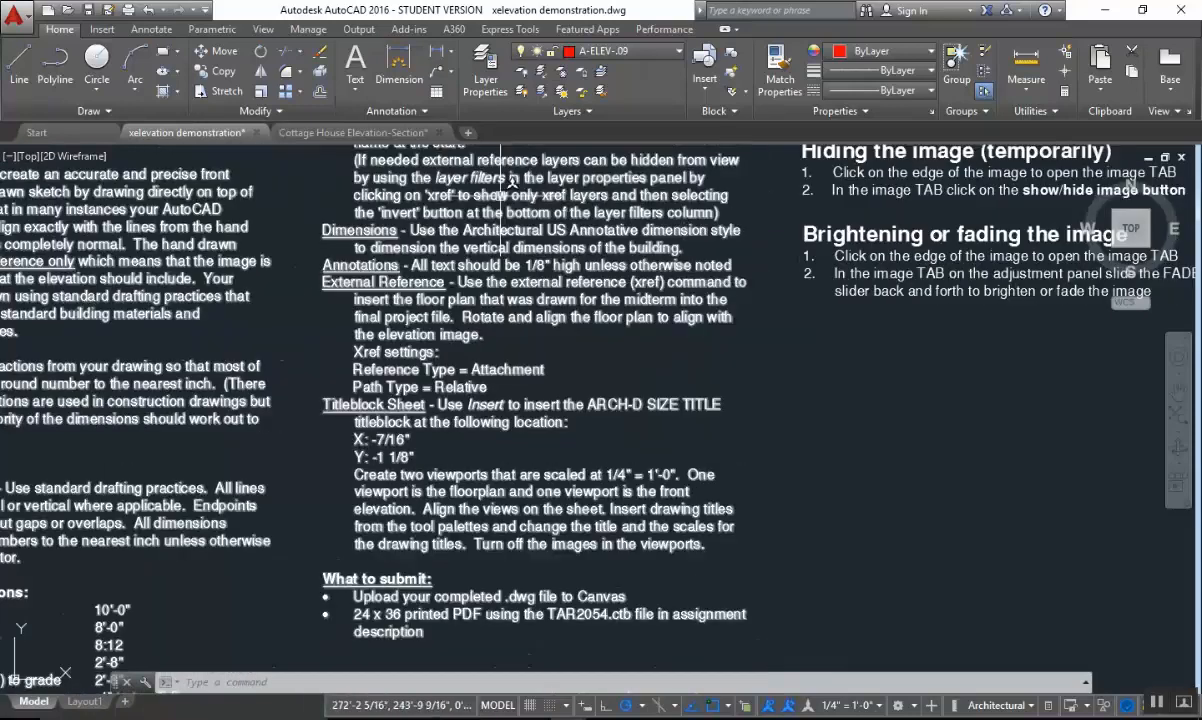
left_click(152, 29)
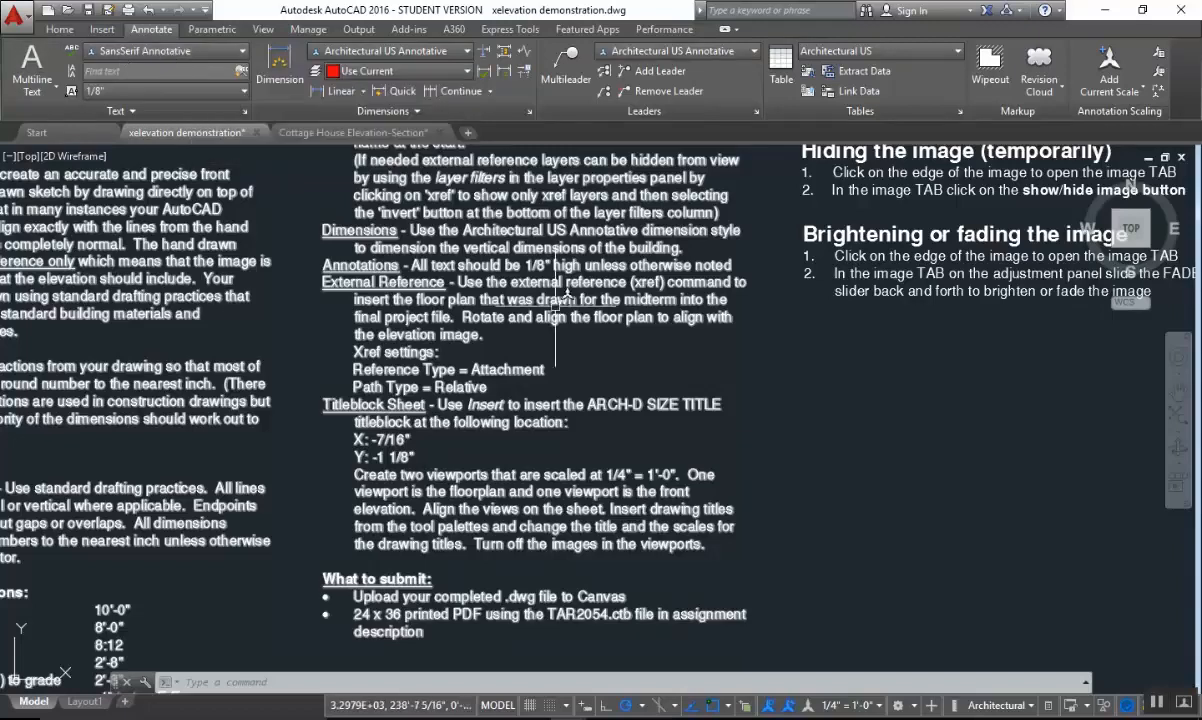
Read the External Reference and Titleblock Sheet requirements, including the xref settings, titleblock location and viewport instructions.
scroll(480, 300, "up", 2)
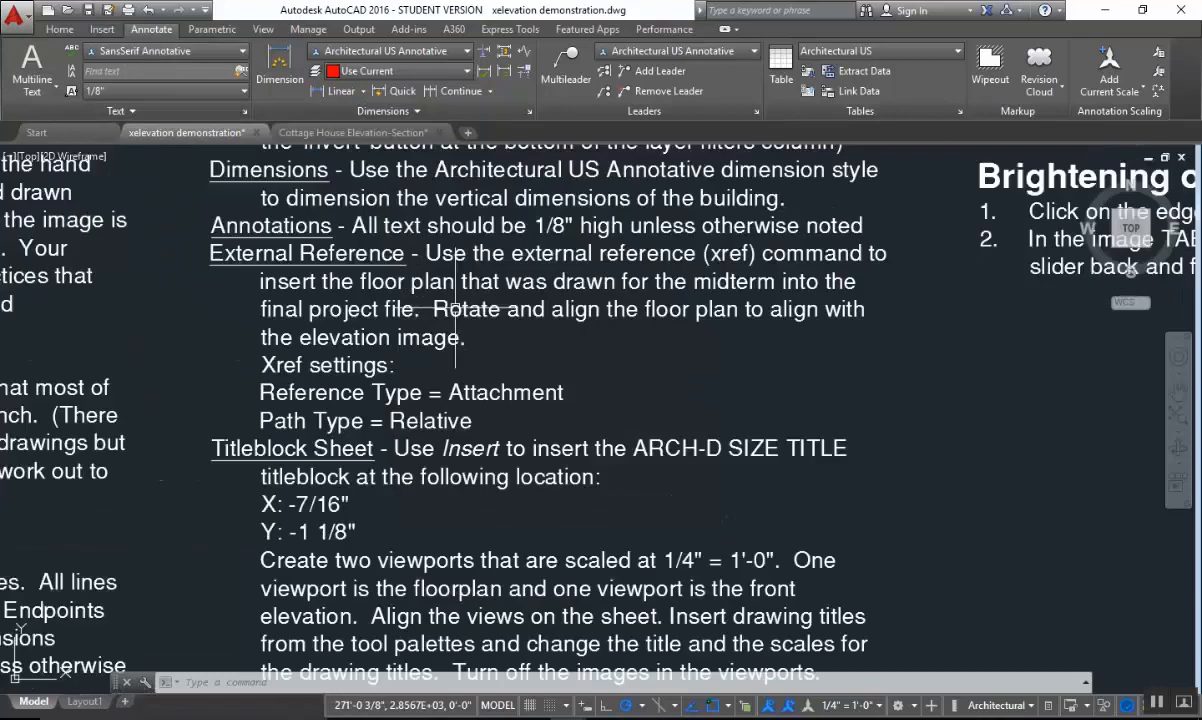
scroll(479, 310, "down", 1)
scroll(480, 350, "up", 2)
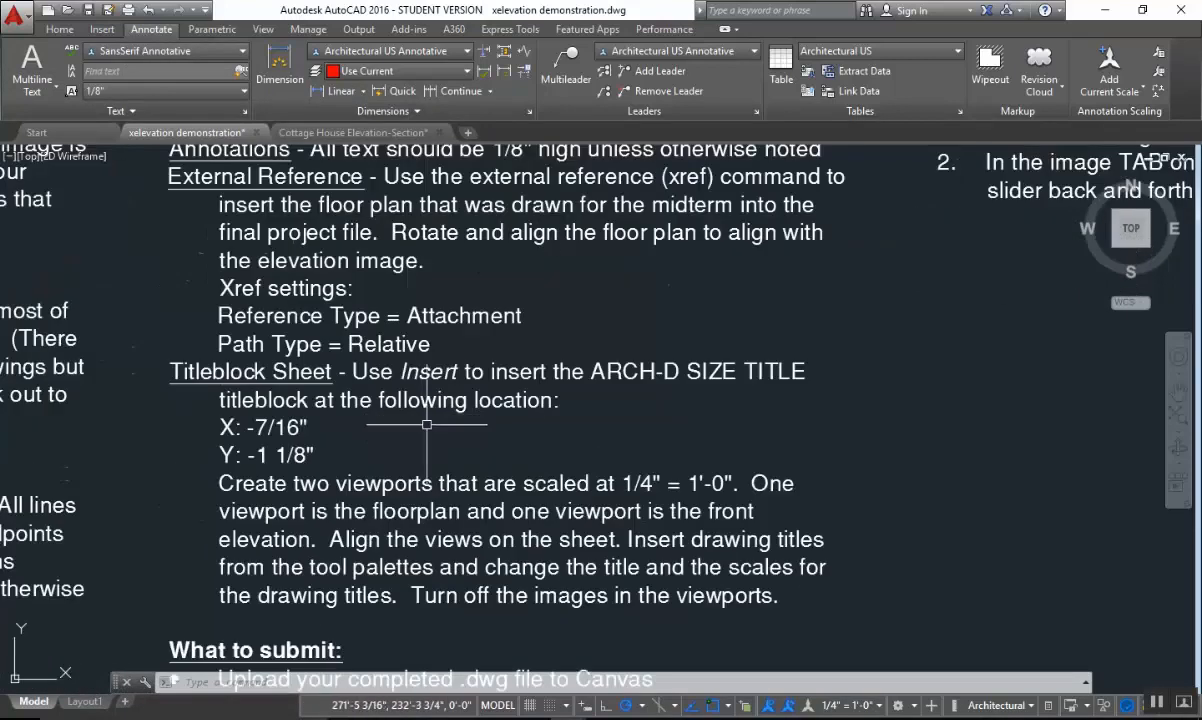
middle_click_drag(475, 463, 522, 390)
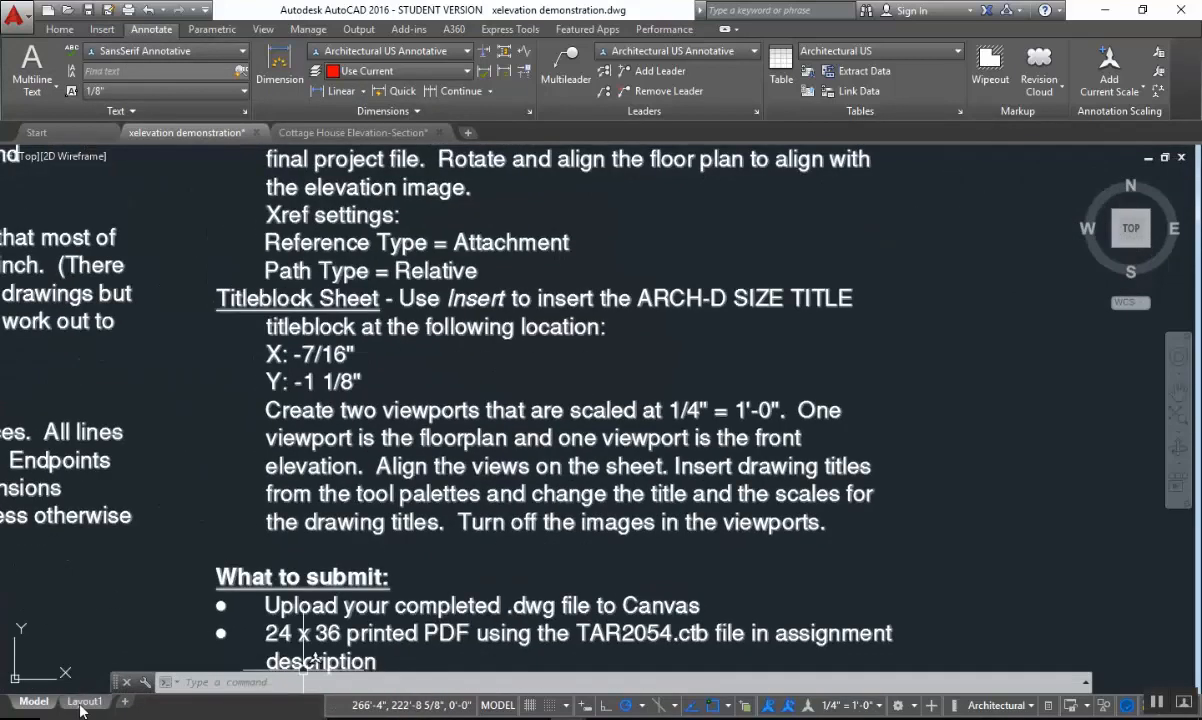
Open Layout1, examine the titleblock note and the view title block on the sheet, and return to model space.
left_click(84, 701)
scroll(700, 540, "down", 4)
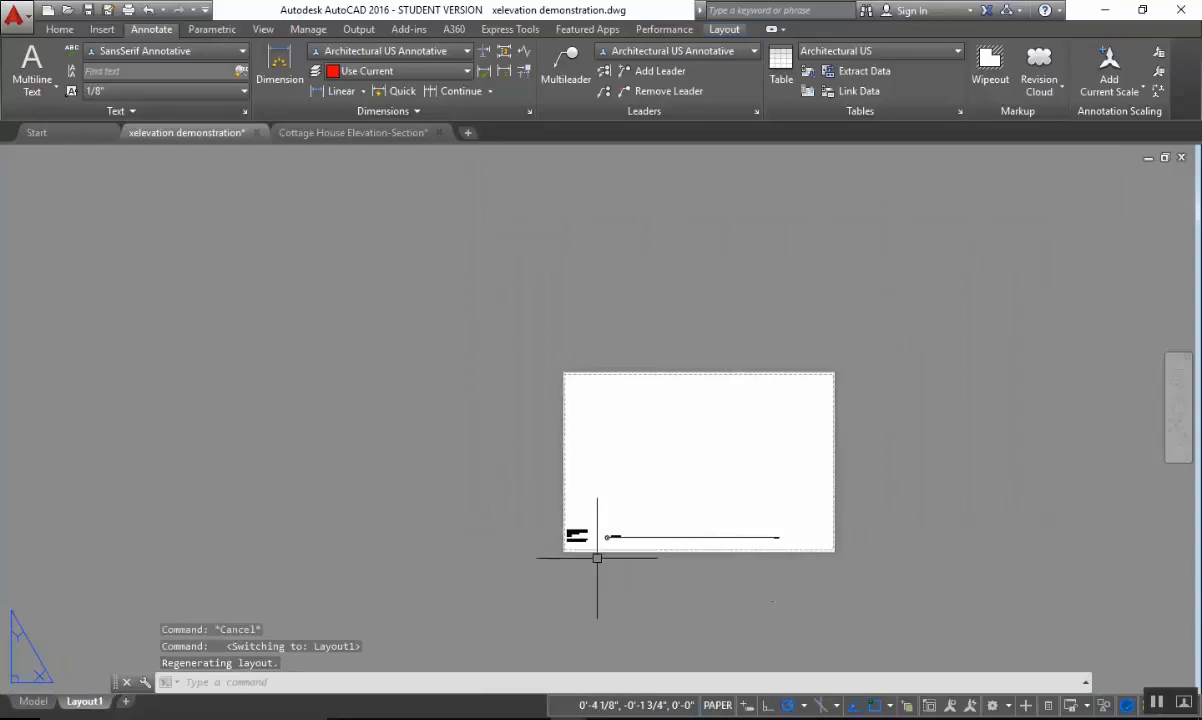
scroll(597, 557, "up", 5)
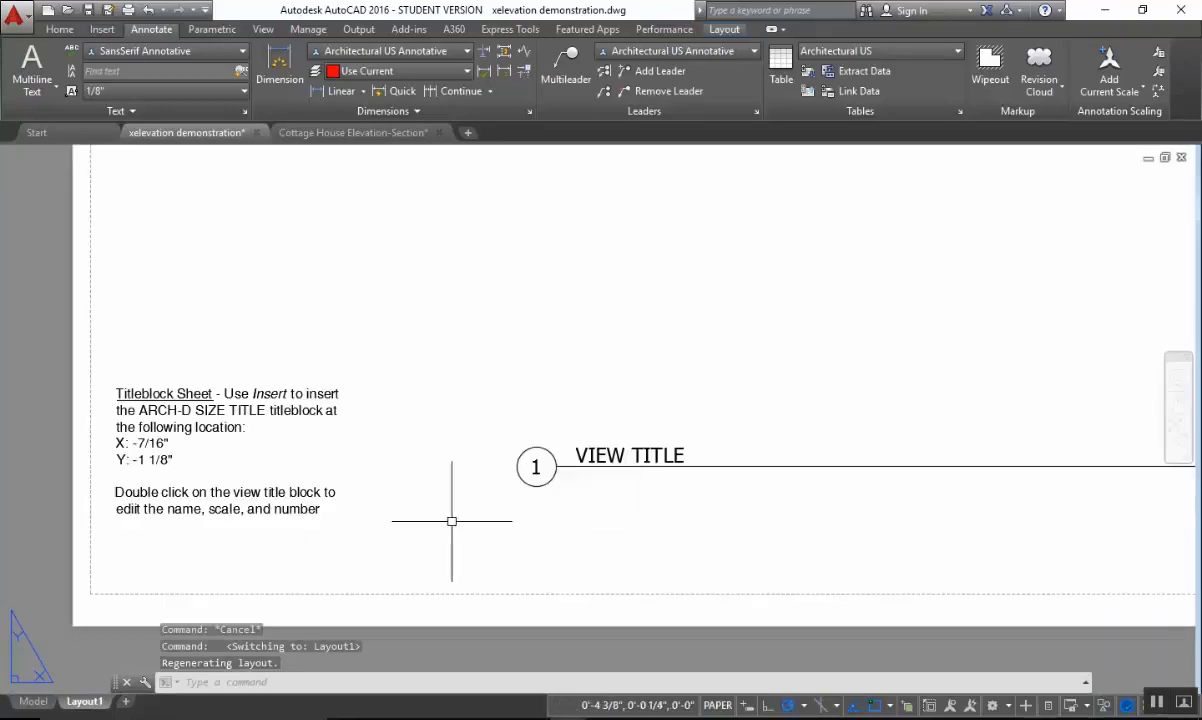
scroll(447, 518, "down", 2)
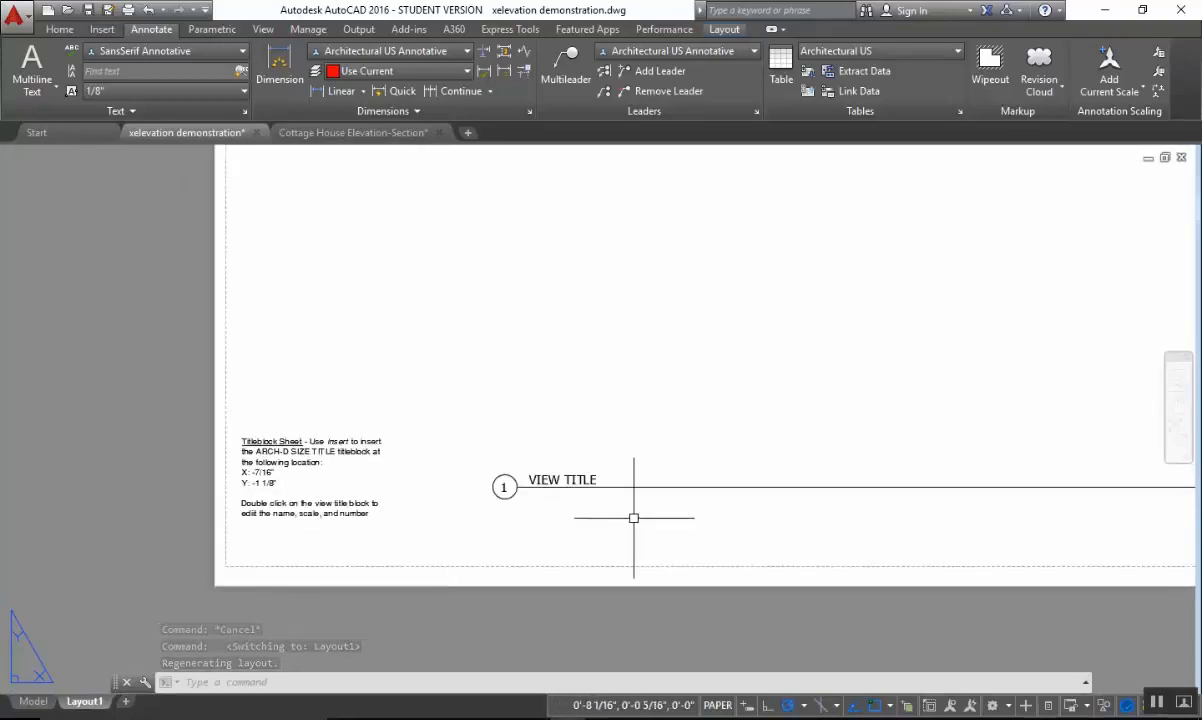
scroll(660, 515, "down", 2)
scroll(470, 510, "up", 2)
scroll(600, 510, "up", 2)
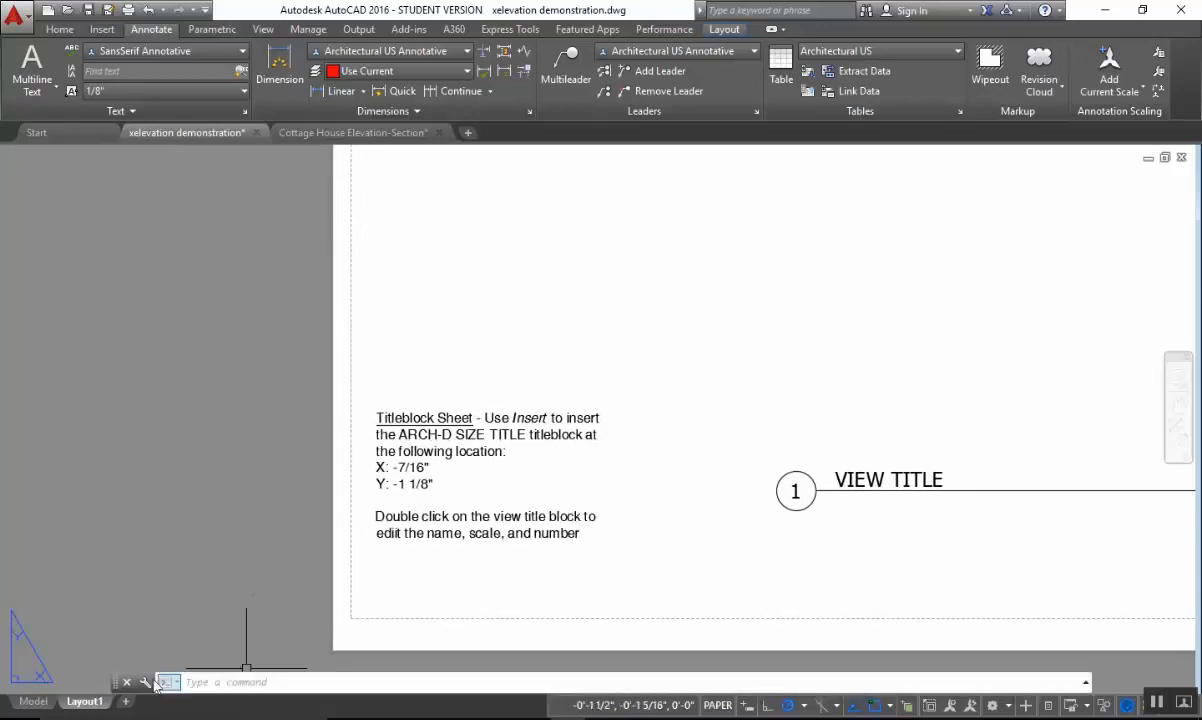
left_click(31, 701)
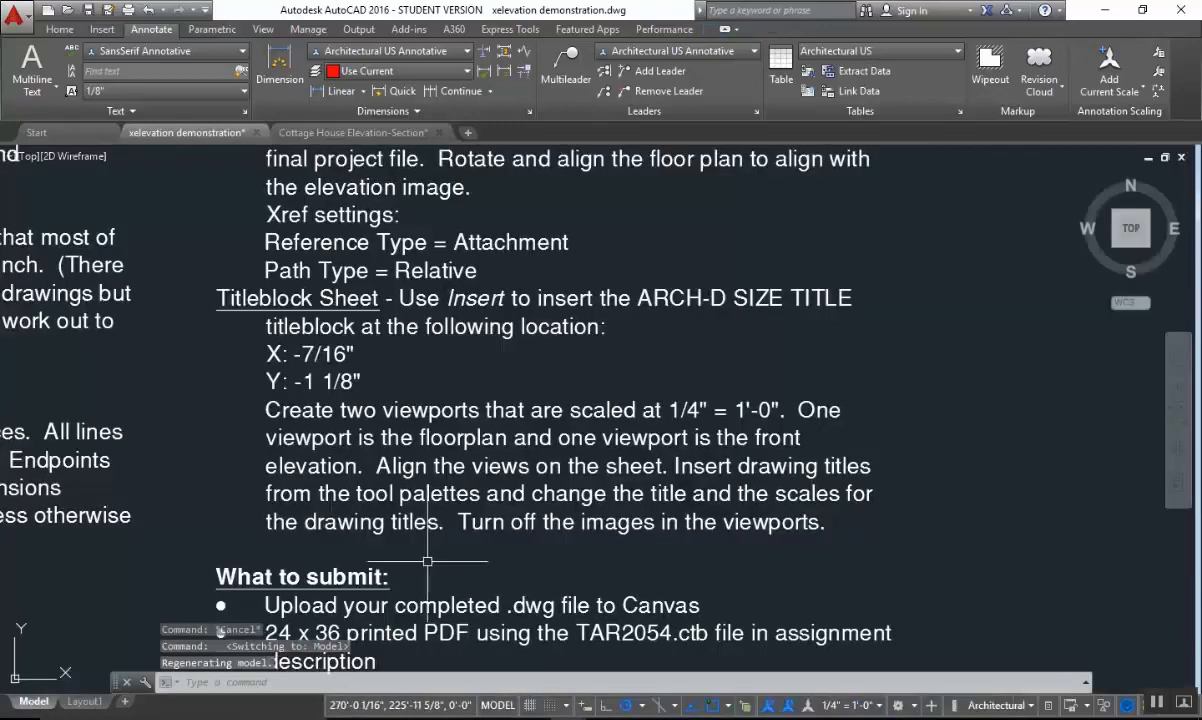
Temporarily hide the hand-drawn house elevation image and show it again.
scroll(616, 492, "down", 3)
scroll(616, 491, "down", 2)
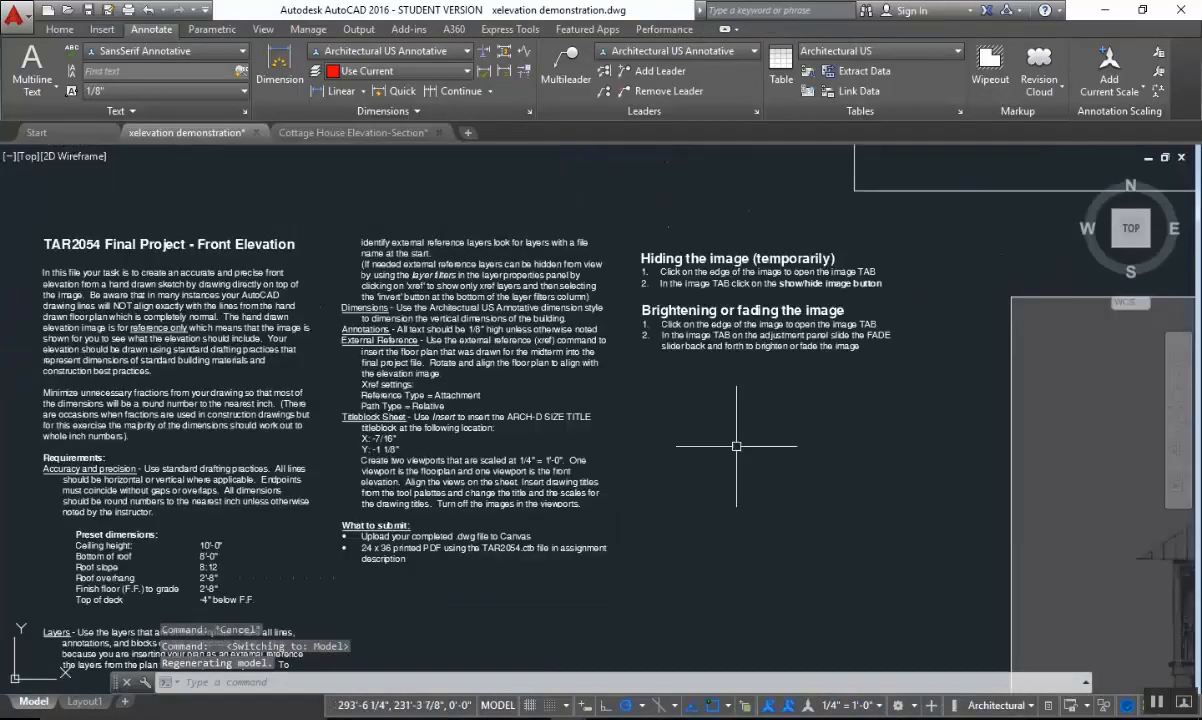
mouse_move(705, 433)
middle_mouse_down()
mouse_move(583, 462)
mouse_move(574, 449)
middle_mouse_up()
middle_click_drag(770, 424, 558, 407)
middle_click_drag(608, 296, 334, 284)
scroll(483, 294, "down", 2)
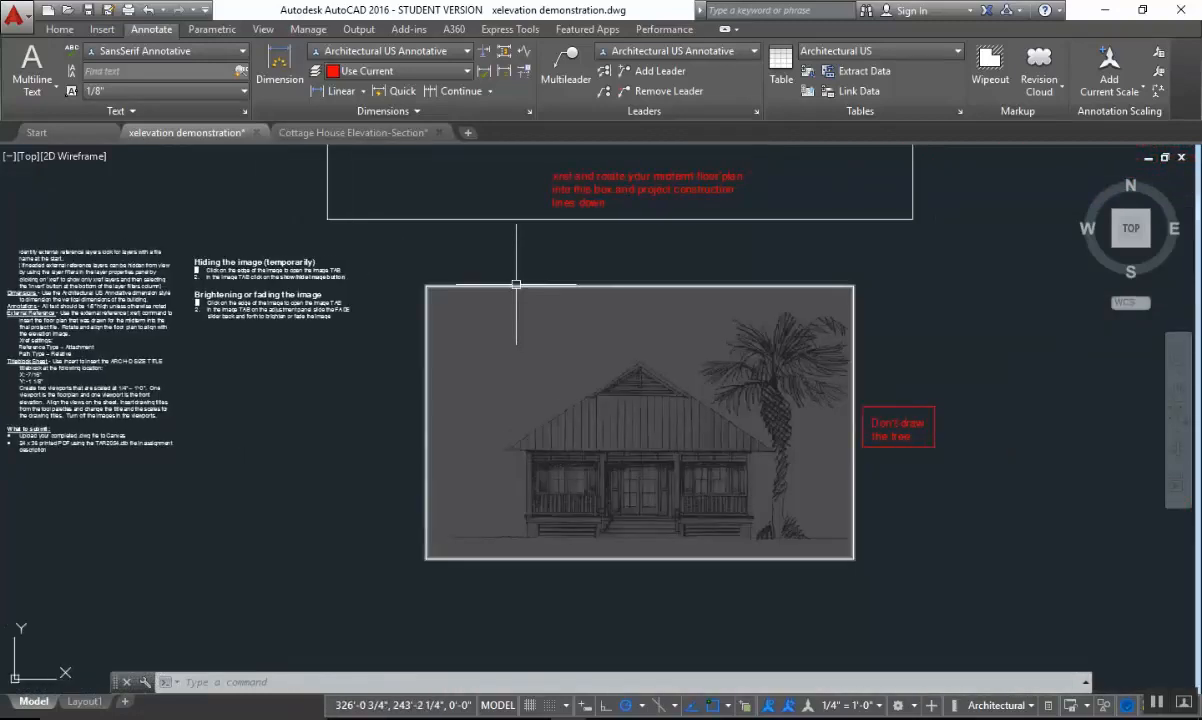
left_click(516, 286)
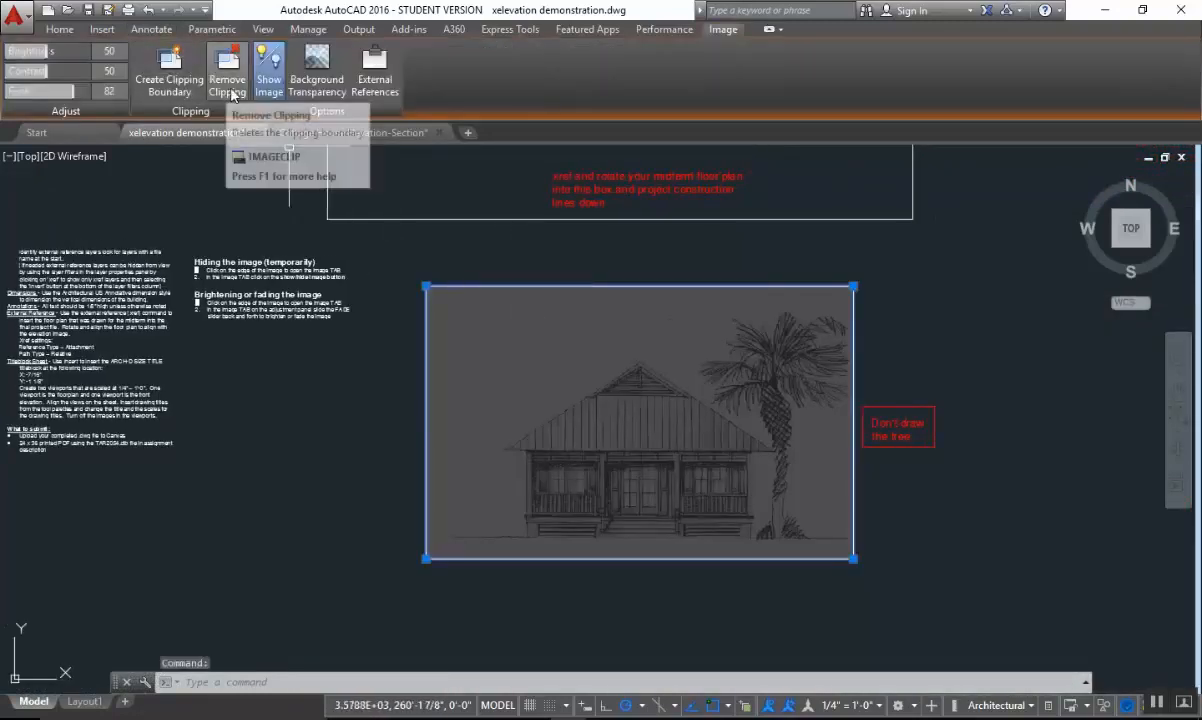
left_click(270, 84)
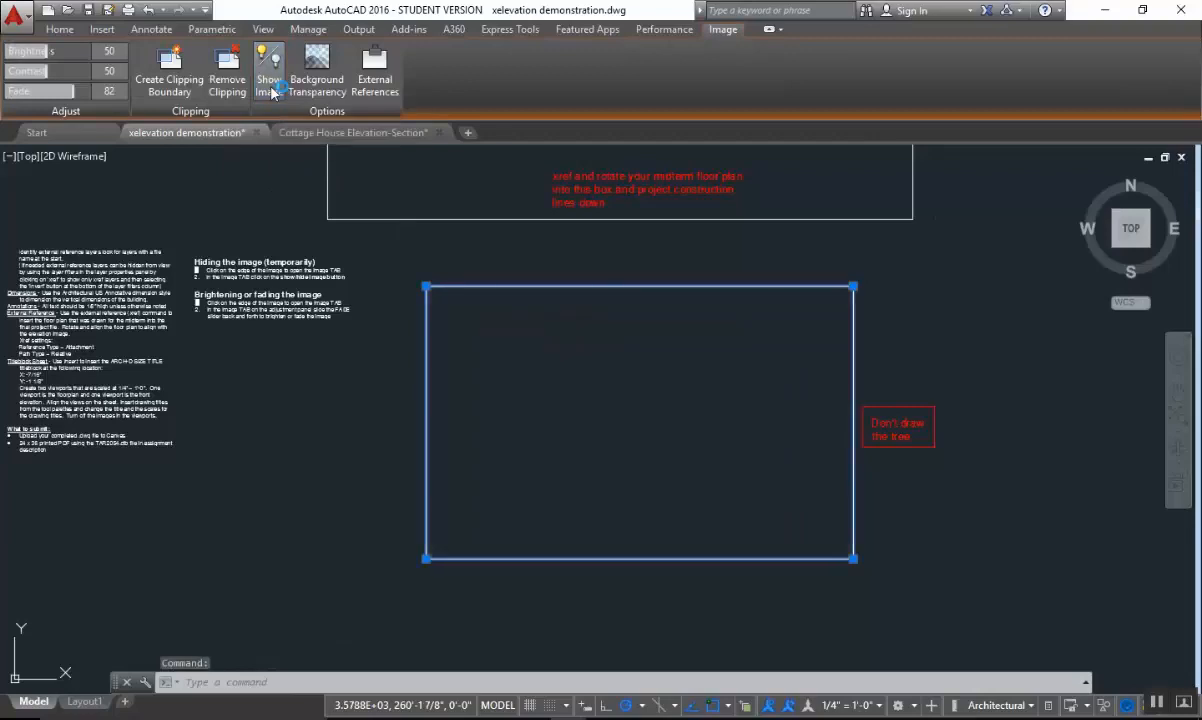
left_click(271, 88)
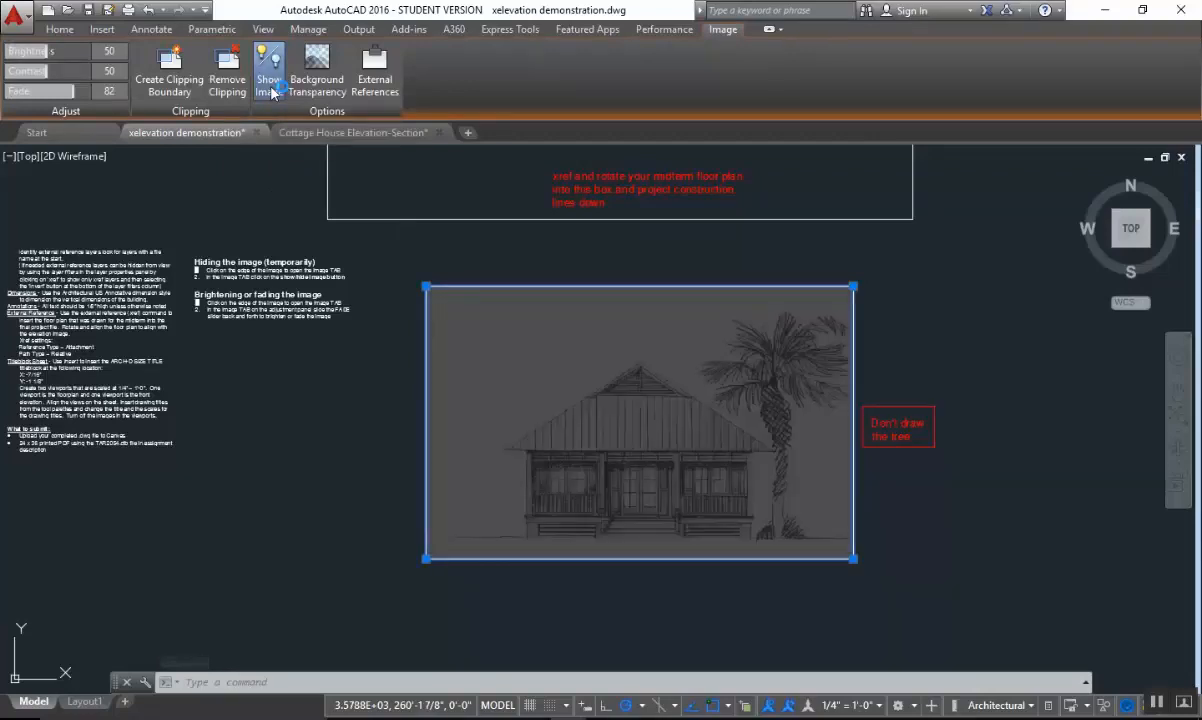
Lower the fade of the house elevation image to 74 and deselect the image.
scroll(314, 312, "up", 2)
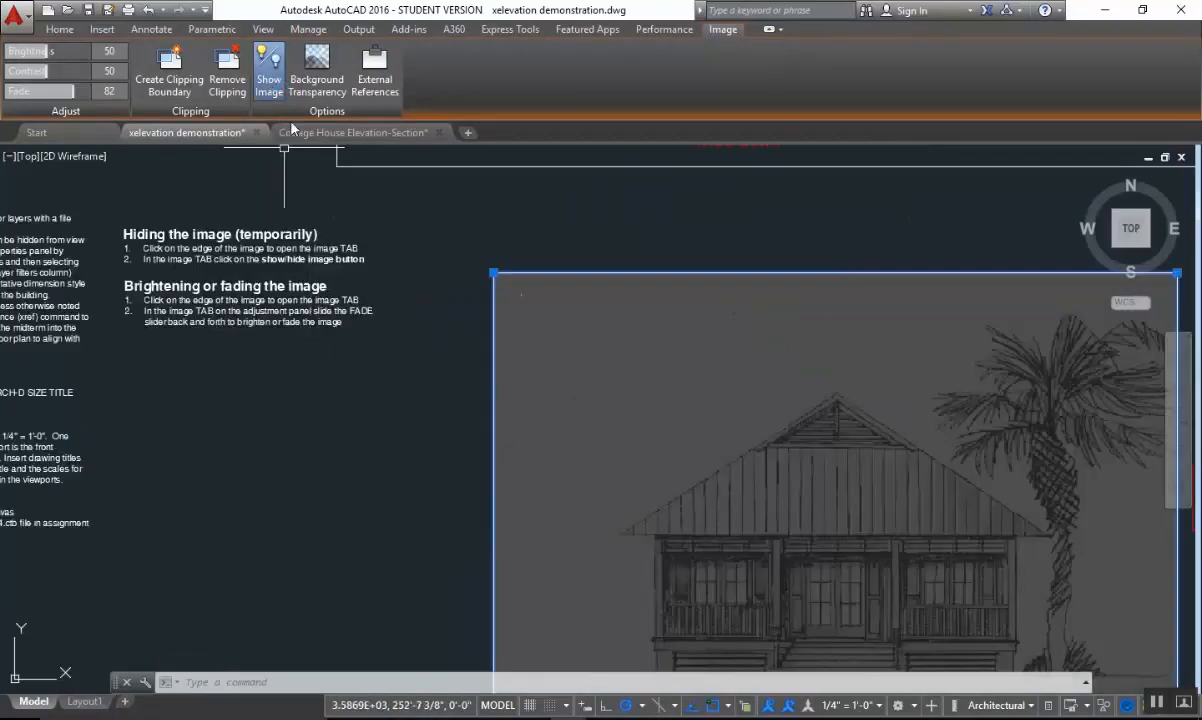
scroll(591, 271, "down", 2)
mouse_move(591, 271)
middle_mouse_down()
mouse_move(518, 314)
mouse_move(416, 295)
middle_mouse_up()
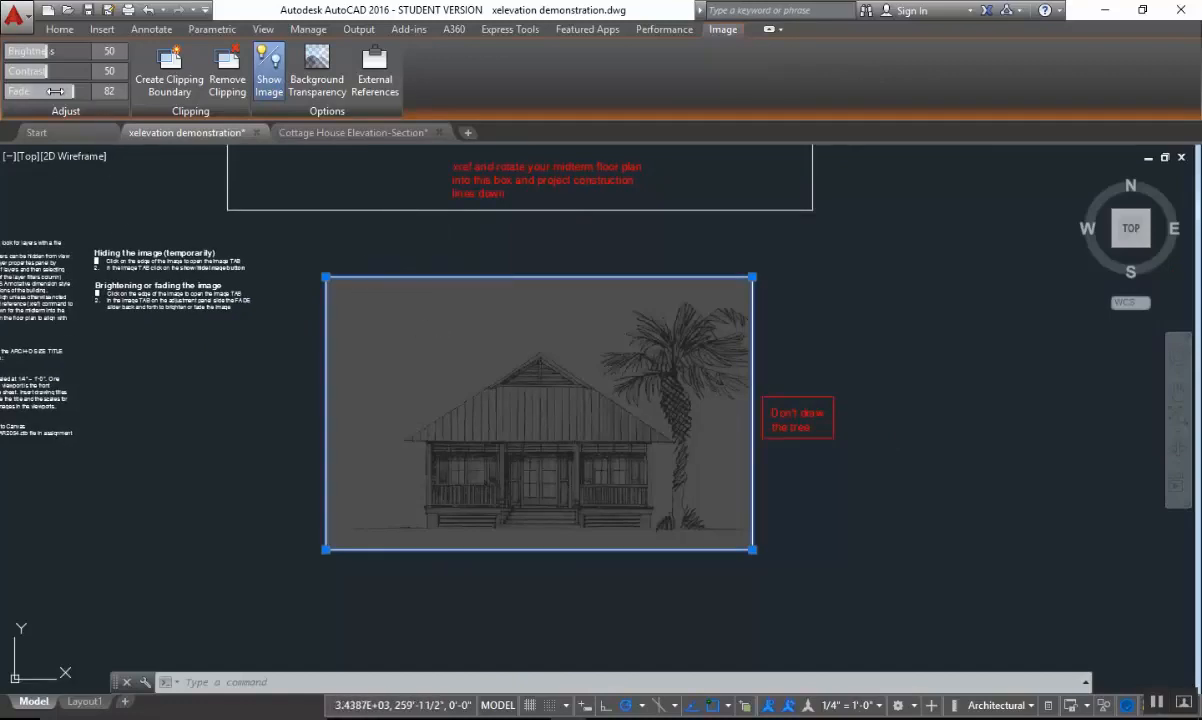
mouse_move(72, 91)
left_mouse_down()
mouse_move(5, 91)
mouse_move(61, 91)
left_mouse_up()
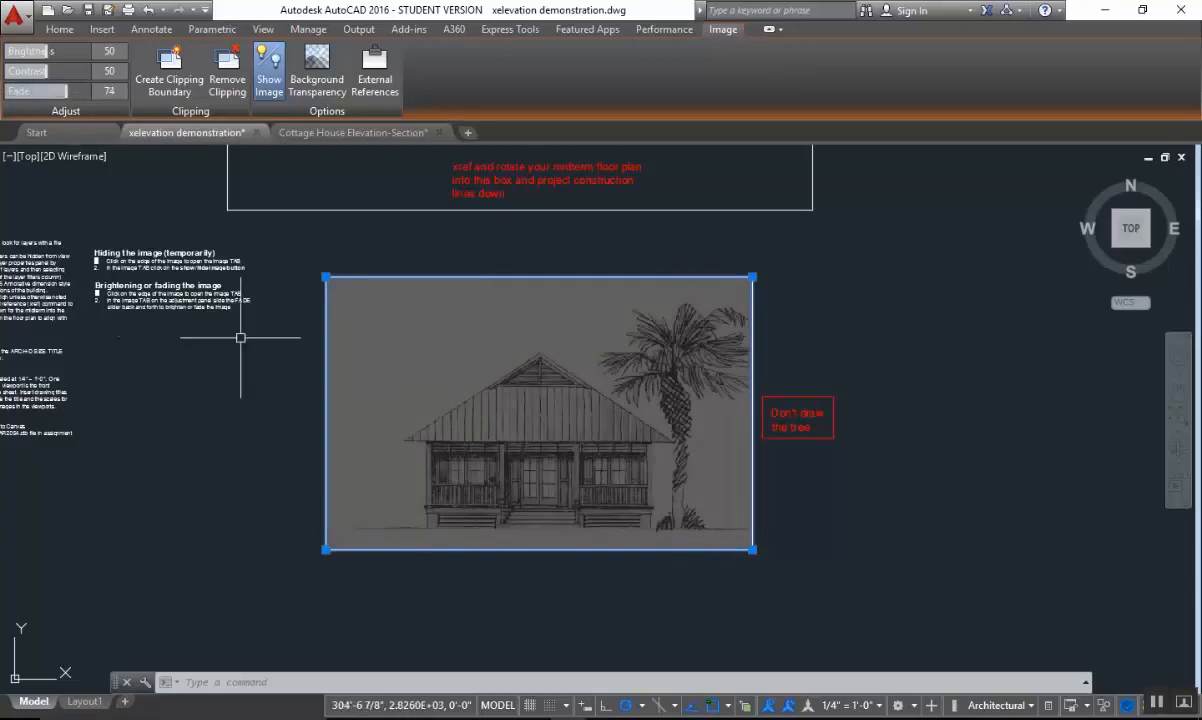
scroll(117, 302, "up", 2)
scroll(460, 377, "down", 2)
scroll(960, 385, "down", 2)
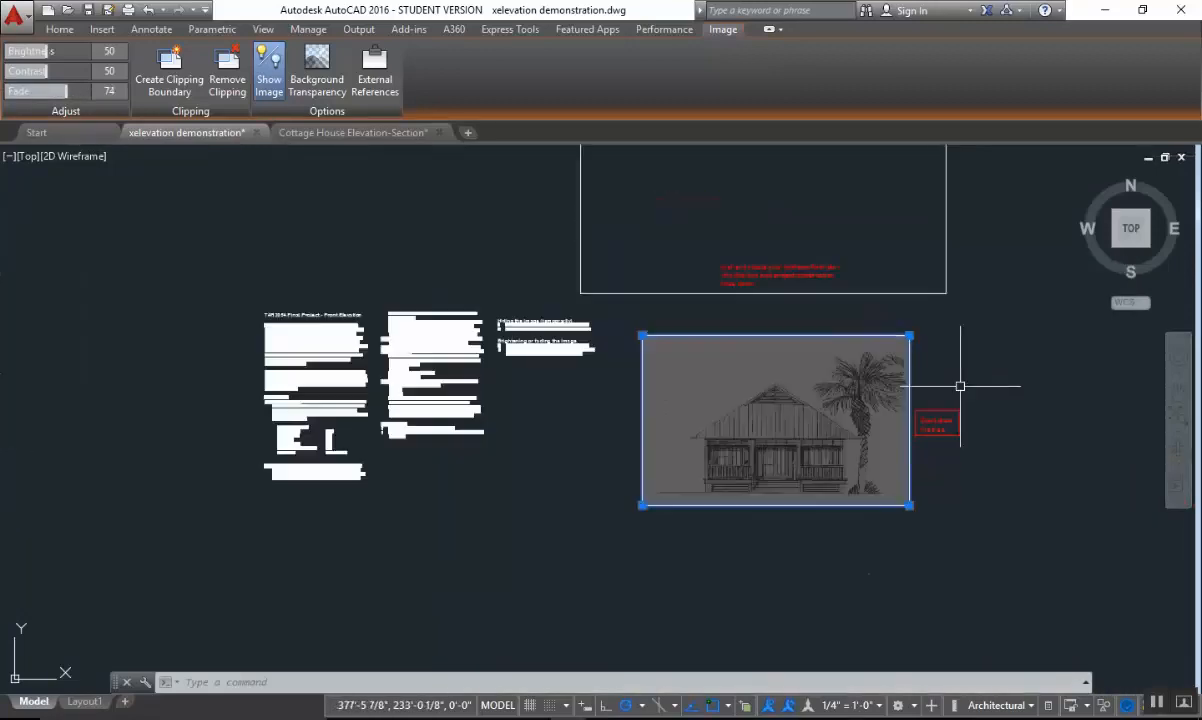
middle_click_drag(958, 381, 797, 427)
key("Escape")
Review the empty floor plan box above the elevation image and save the drawing.
middle_click_drag(763, 332, 802, 370)
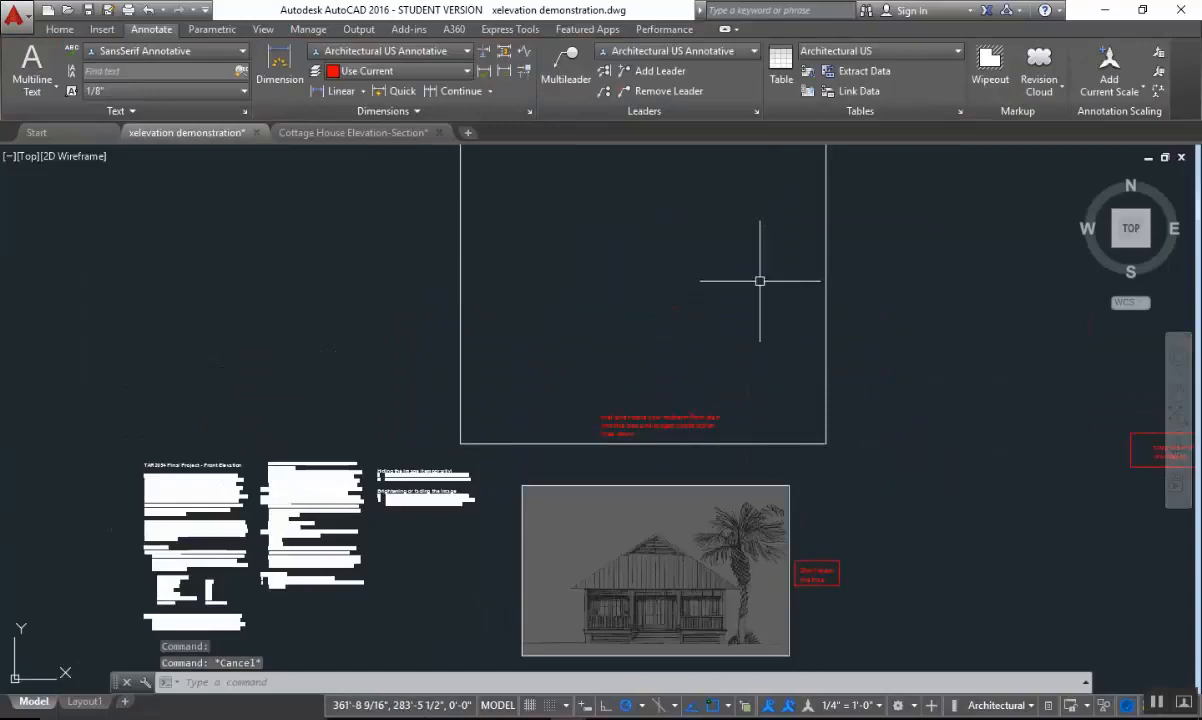
scroll(760, 295, "down", 3)
middle_click_drag(740, 370, 741, 413)
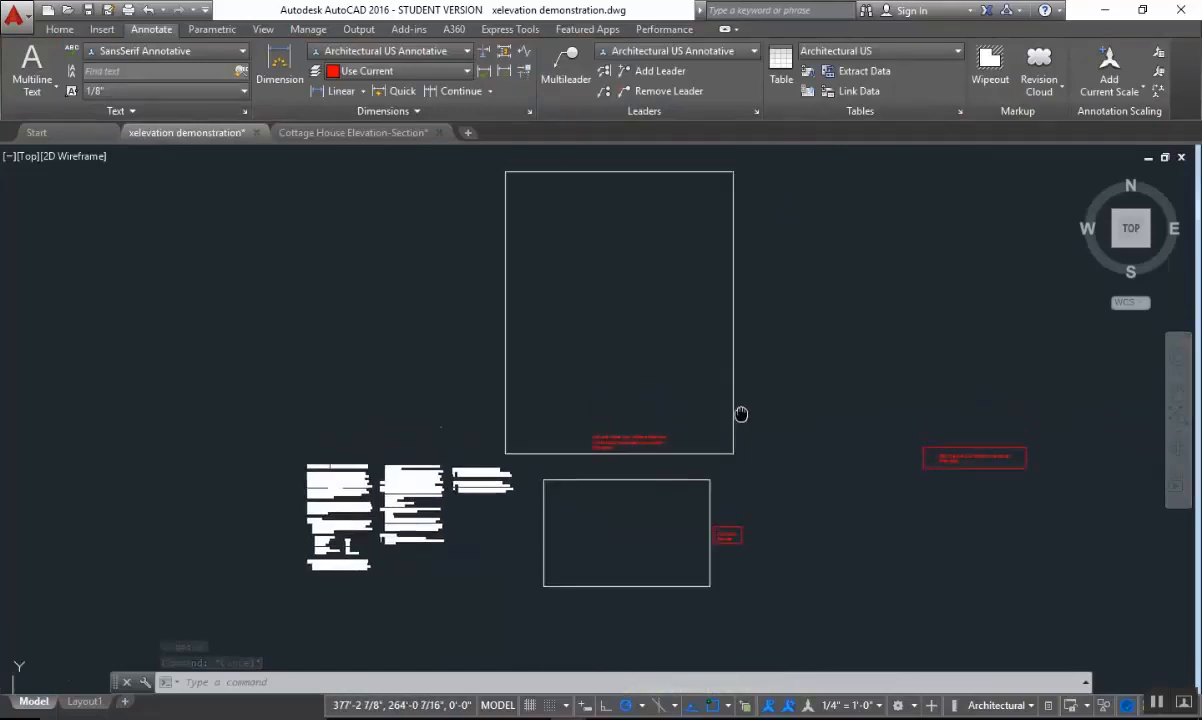
middle_click_drag(752, 352, 770, 357)
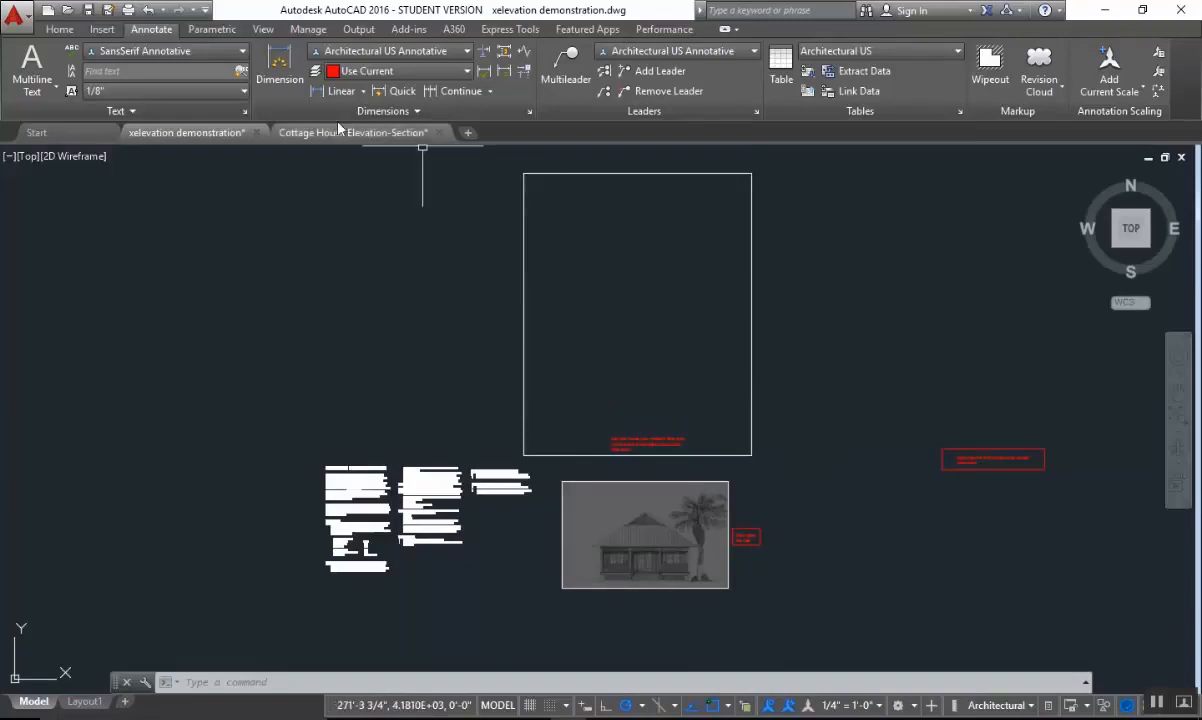
left_click(90, 13)
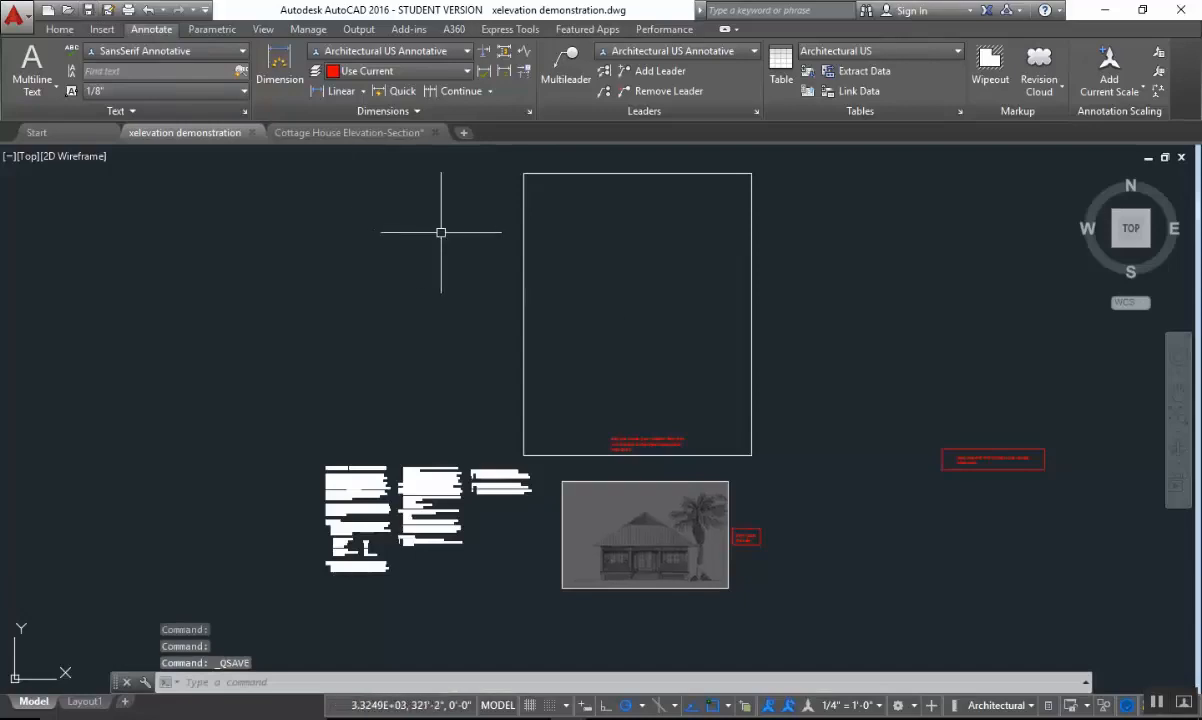
Start attaching a DWG external reference and choose Floor Plan.dwg from the Final Project folder.
type("xr")
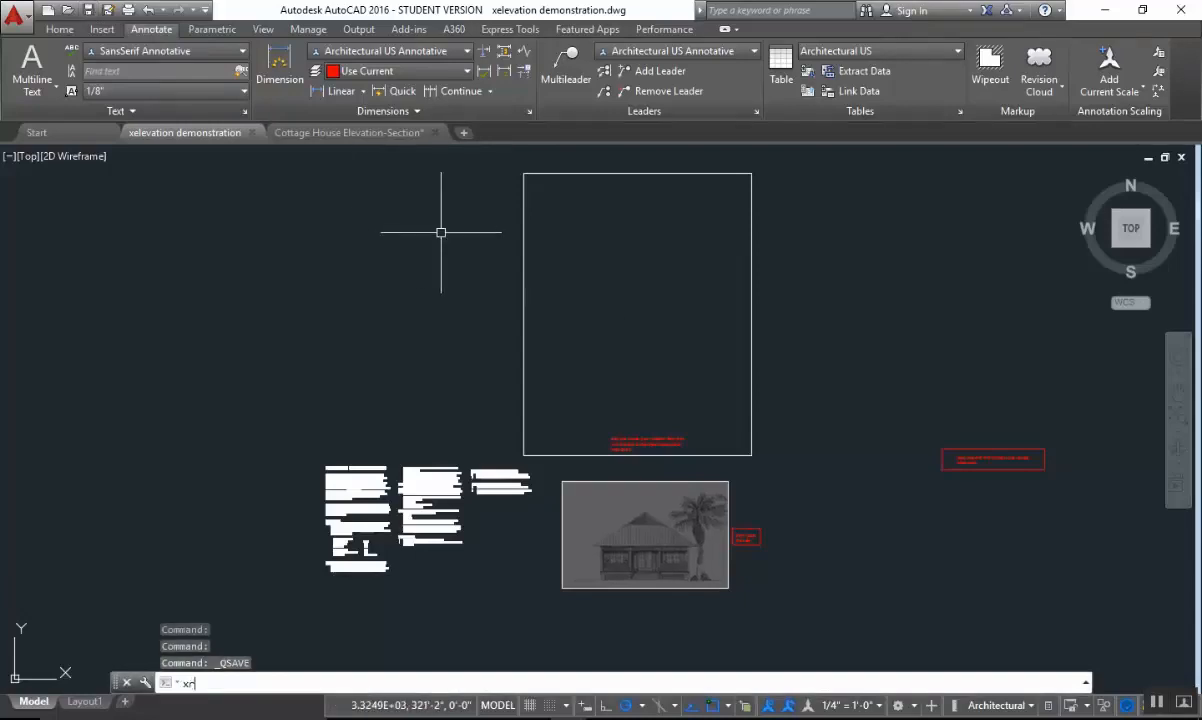
type("ef")
key("Return")
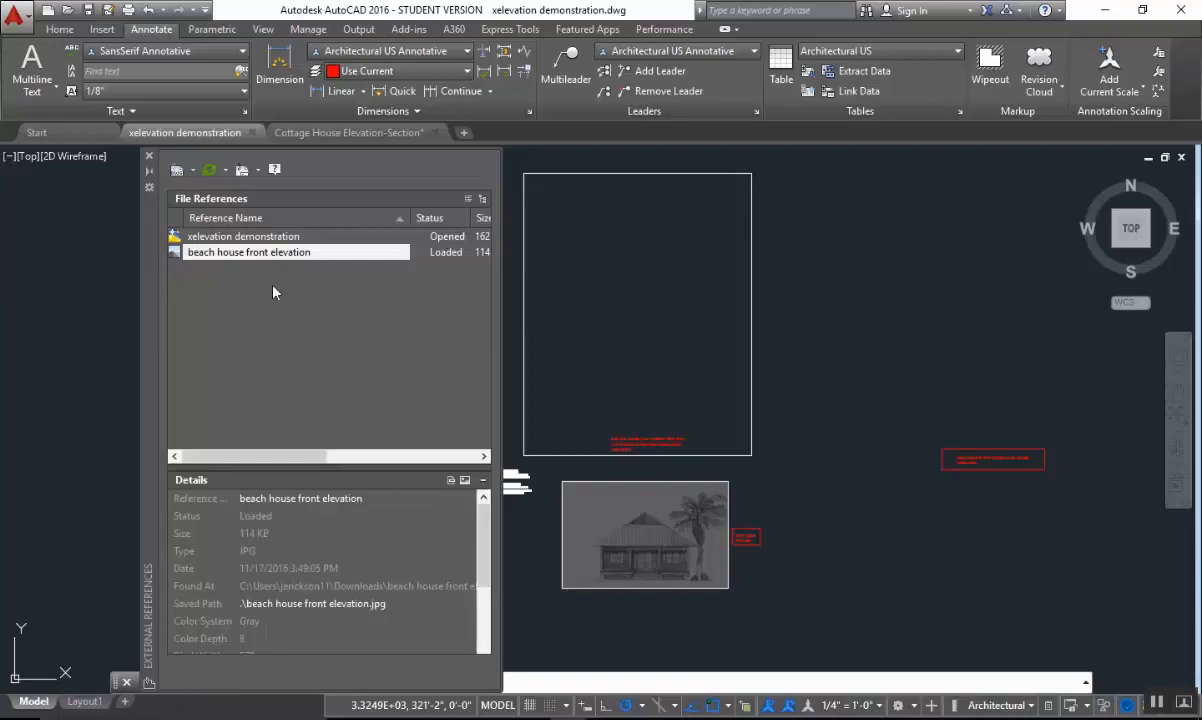
left_click(176, 174)
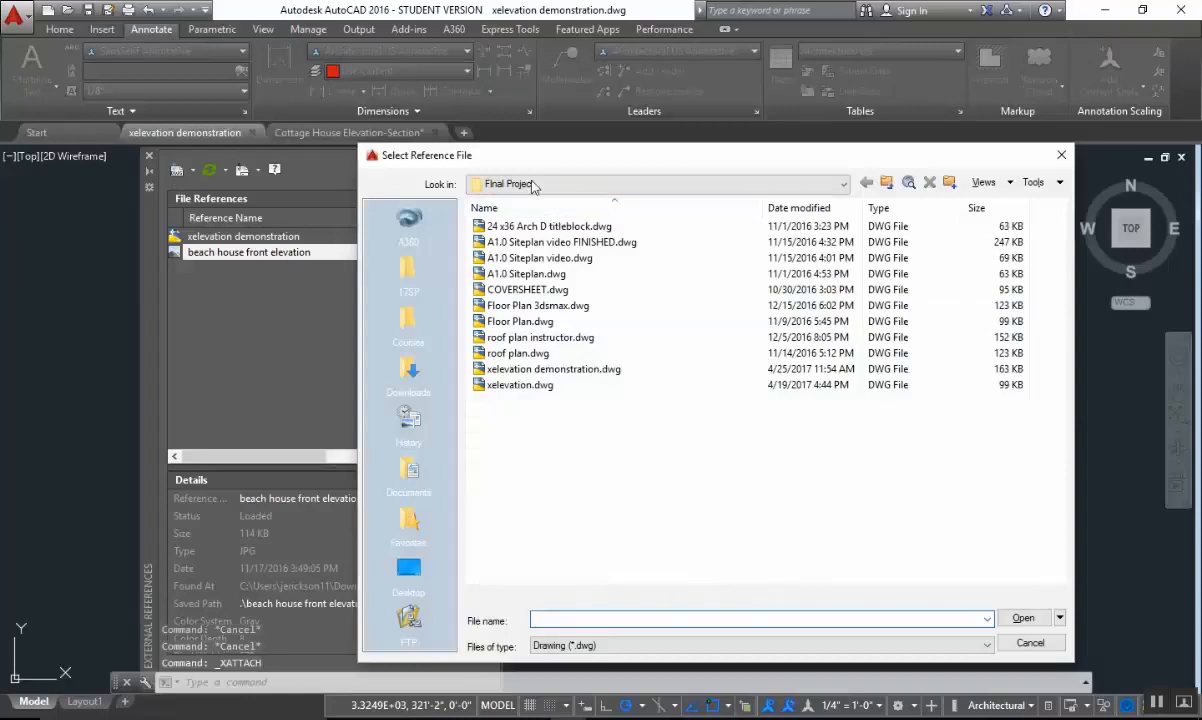
left_click_drag(503, 168, 437, 131)
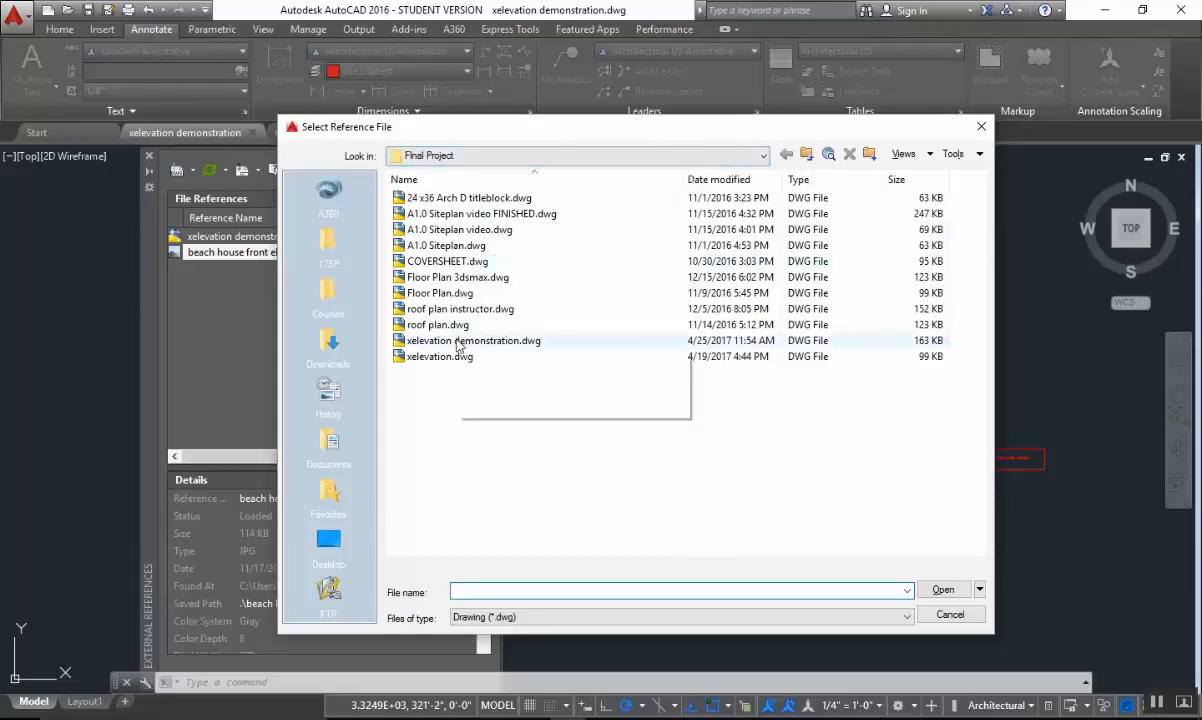
left_click(432, 292)
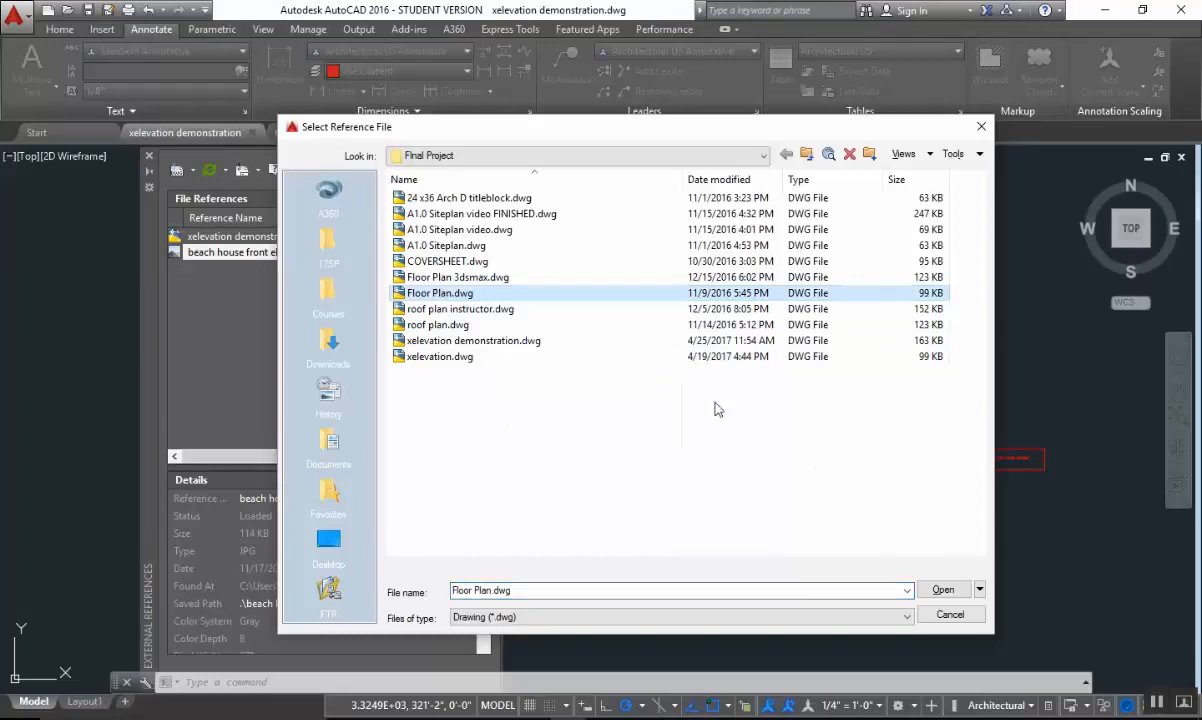
left_click(940, 591)
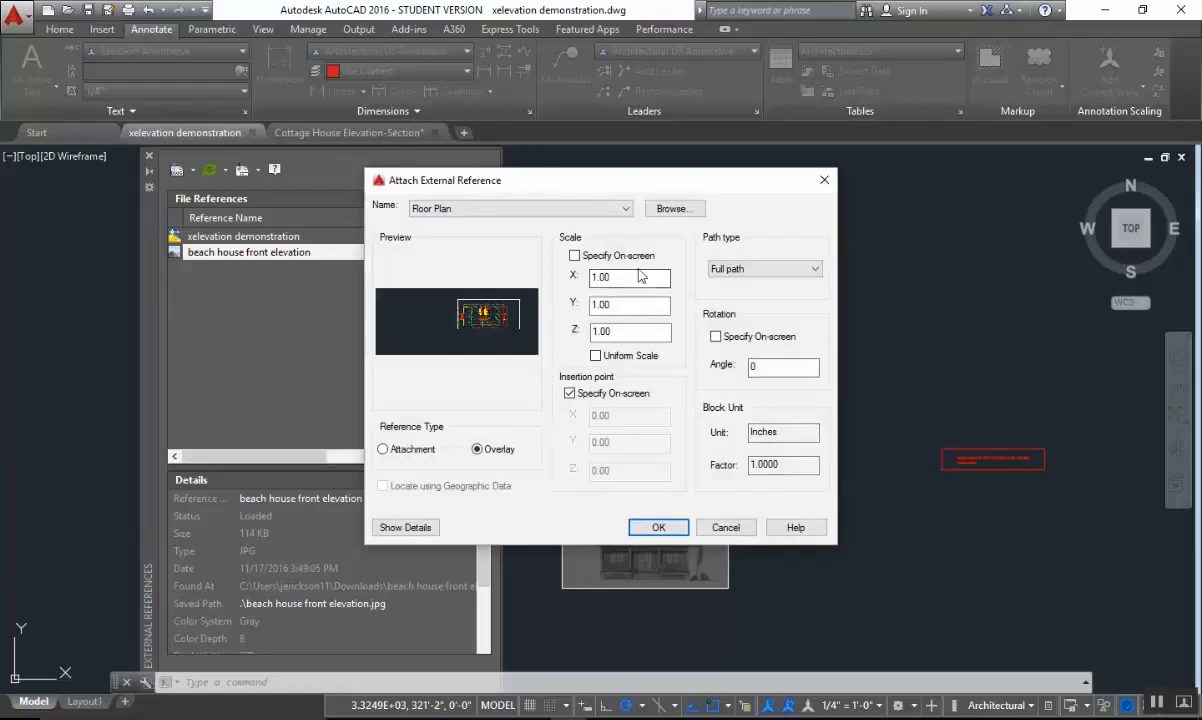
Attach the floor plan as an overlay with a relative path, inserting it beside the empty floor plan box and above the red note.
left_click(745, 275)
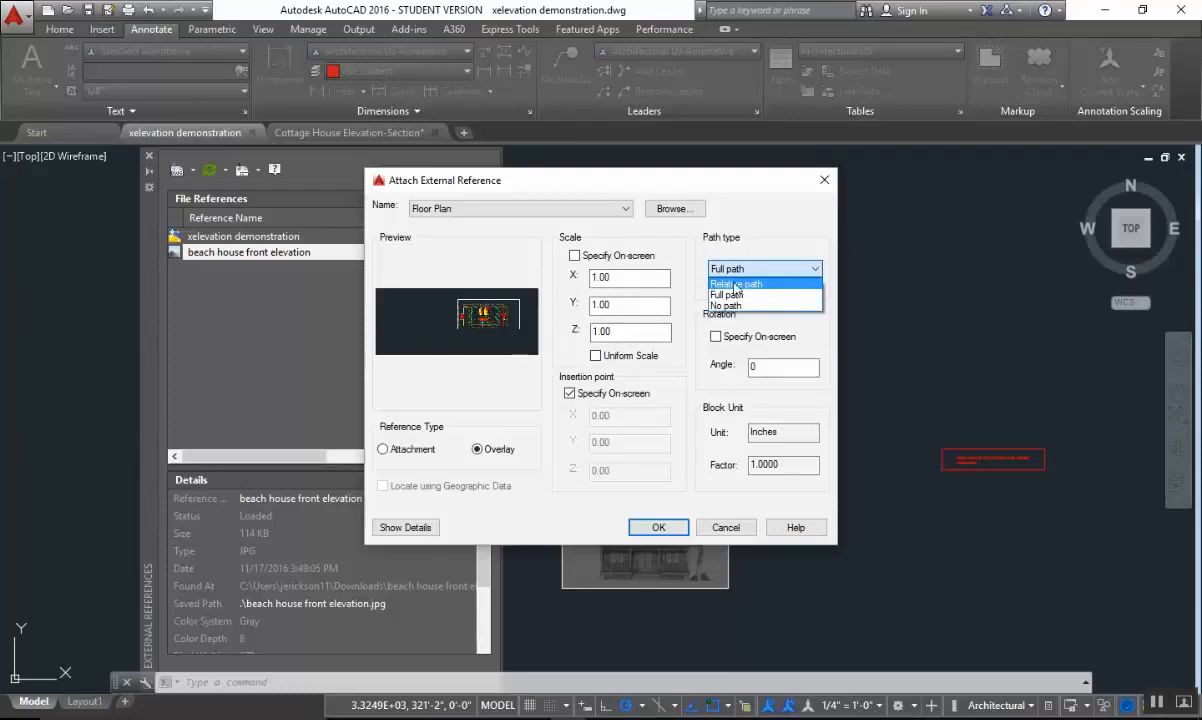
left_click(719, 283)
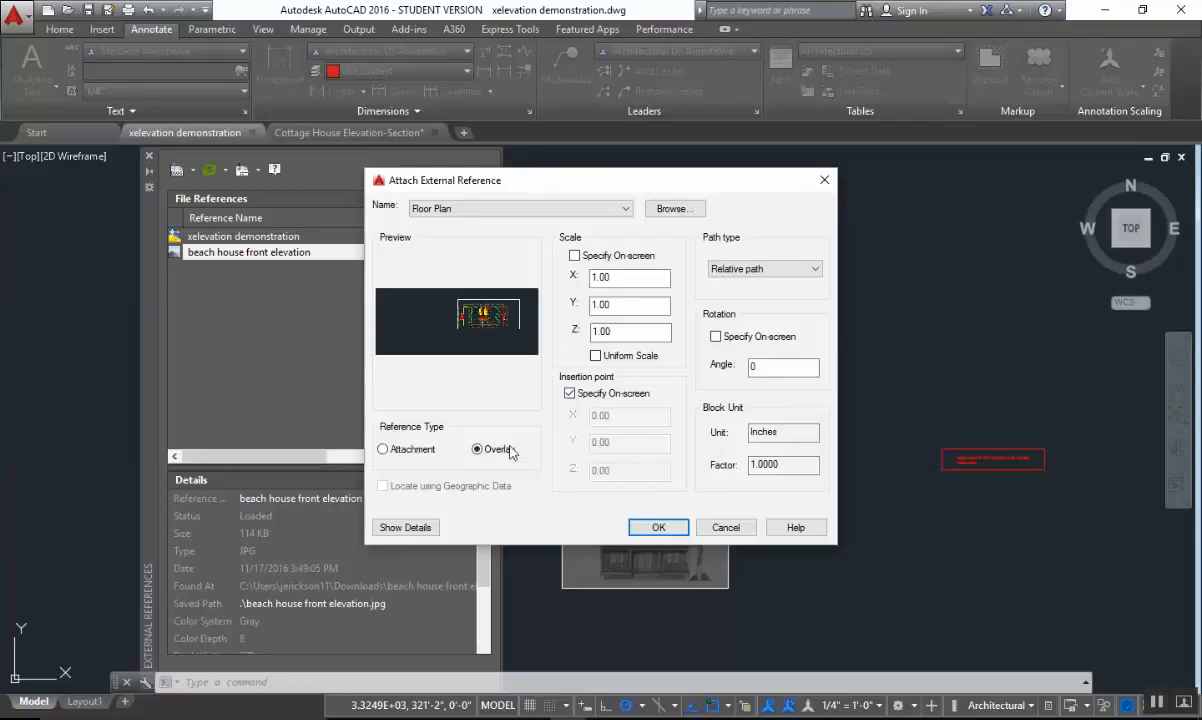
left_click(658, 528)
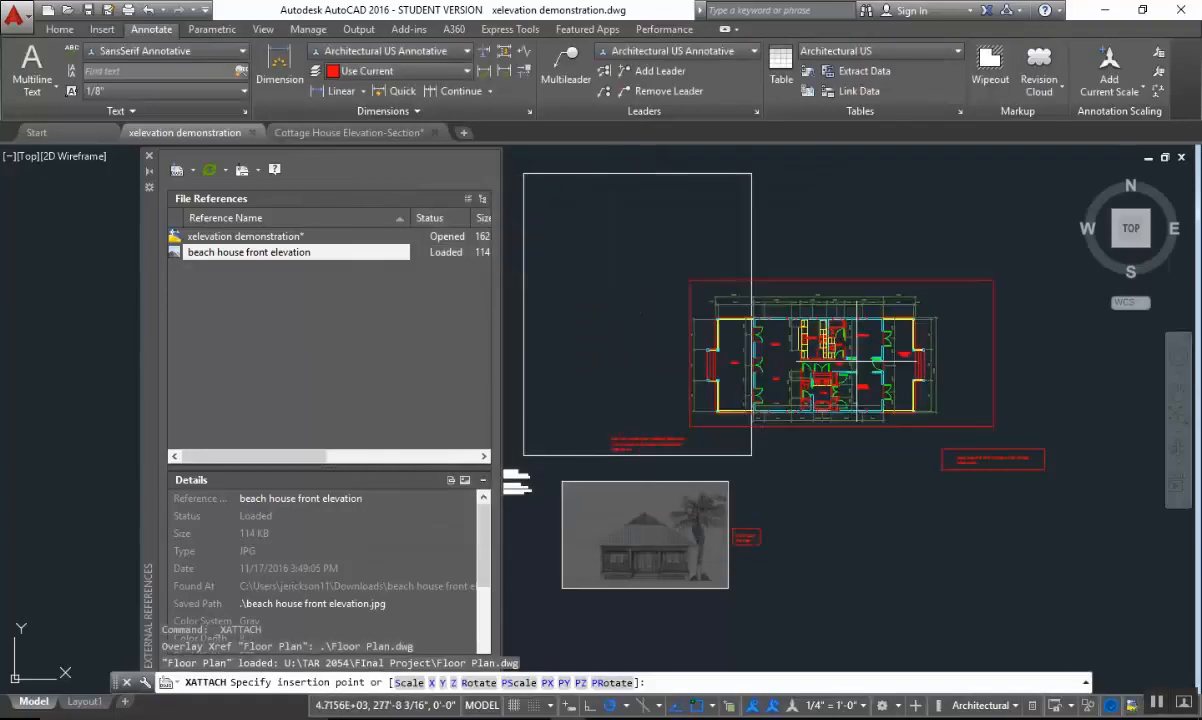
scroll(830, 330, "down", 3)
middle_click_drag(668, 399, 604, 299)
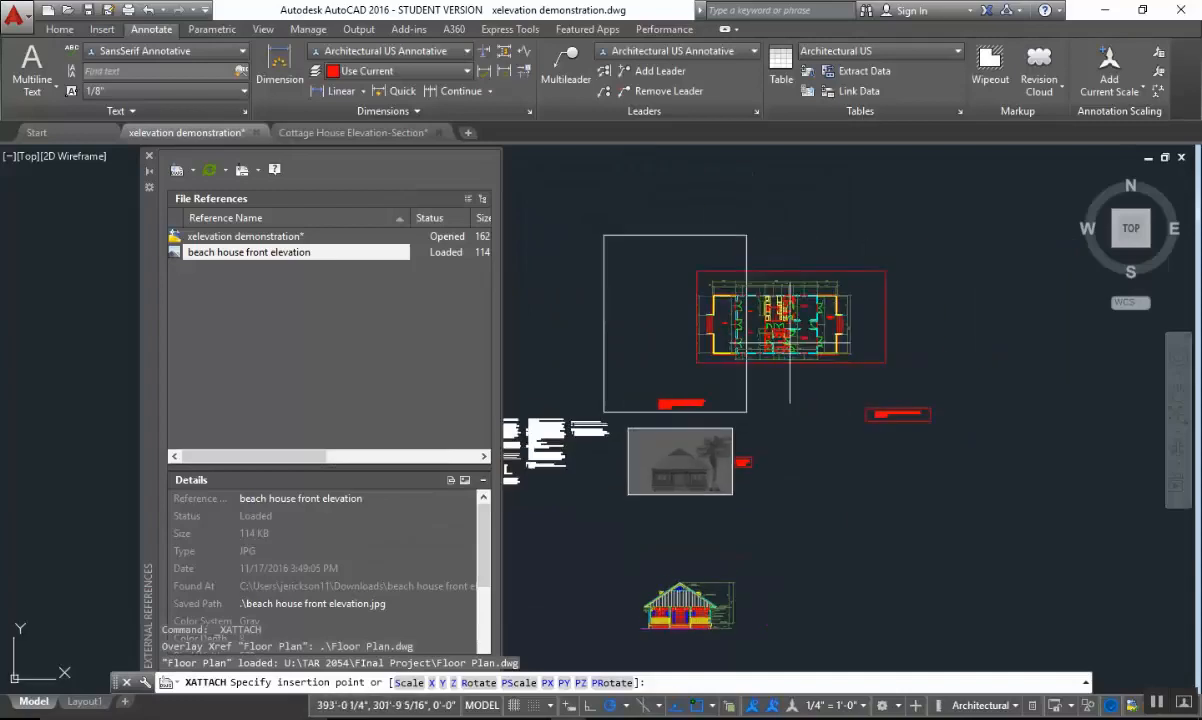
mouse_move(868, 302)
middle_mouse_down()
mouse_move(998, 300)
mouse_move(615, 316)
middle_mouse_up()
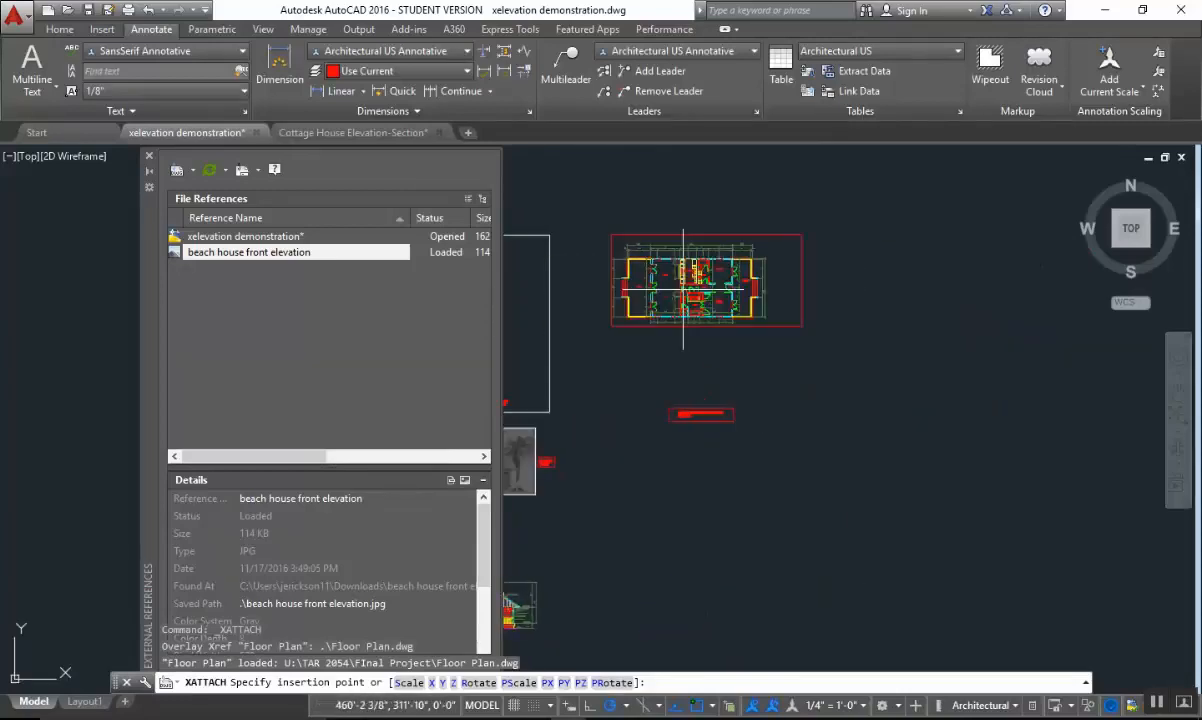
mouse_move(722, 325)
middle_mouse_down()
mouse_move(864, 343)
mouse_move(851, 399)
middle_mouse_up()
left_click(831, 300)
scroll(853, 335, "up", 2)
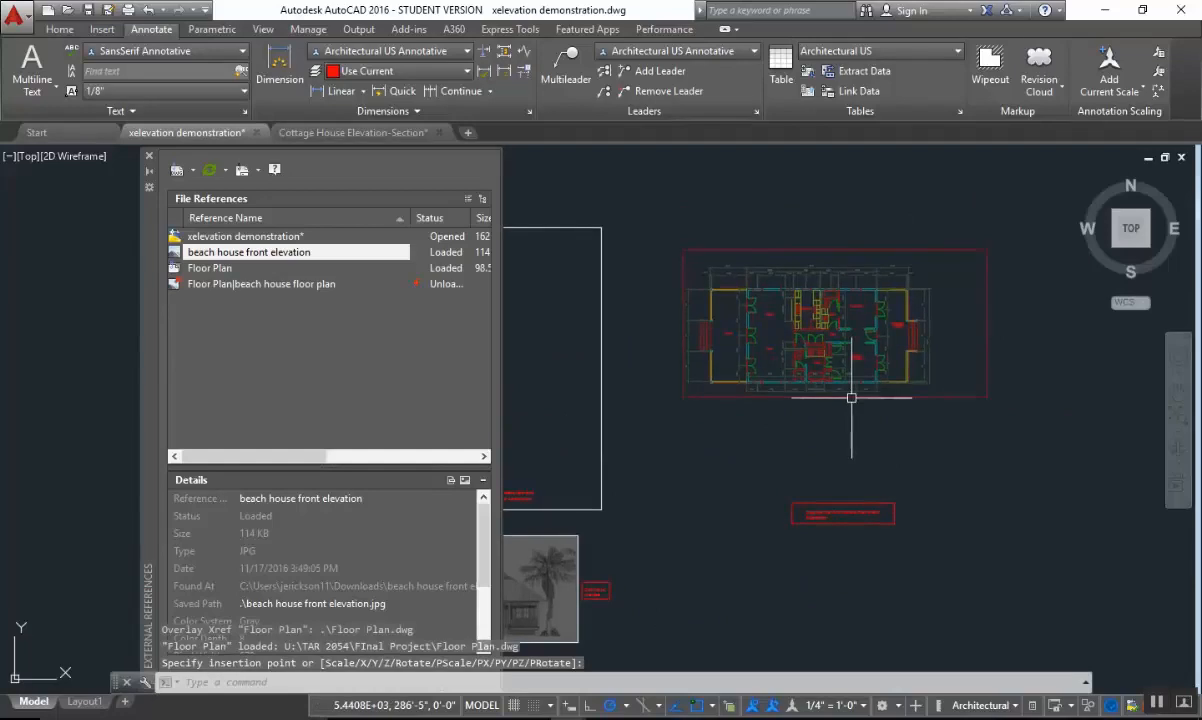
Examine the attached floor plan in relation to the empty box and the hand-drawn elevation image.
scroll(693, 391, "up", 2)
scroll(719, 397, "down", 1)
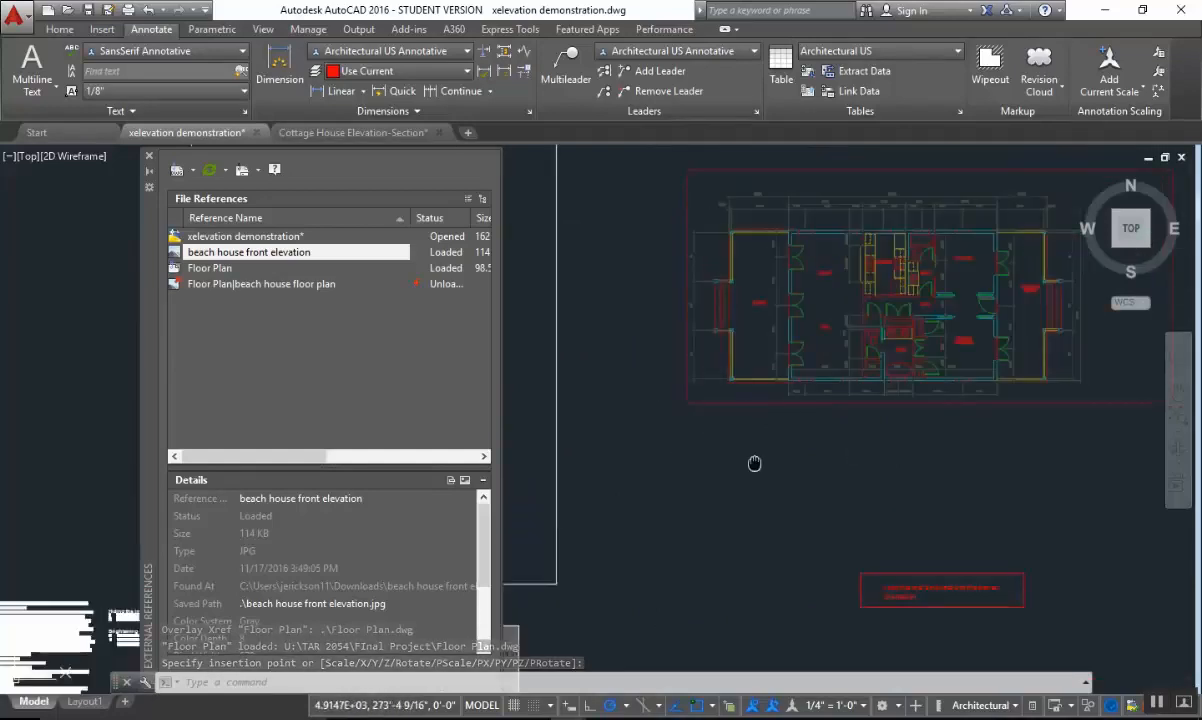
middle_click_drag(755, 463, 1123, 242)
scroll(915, 488, "up", 1)
middle_click_drag(995, 474, 902, 529)
scroll(880, 545, "down", 2)
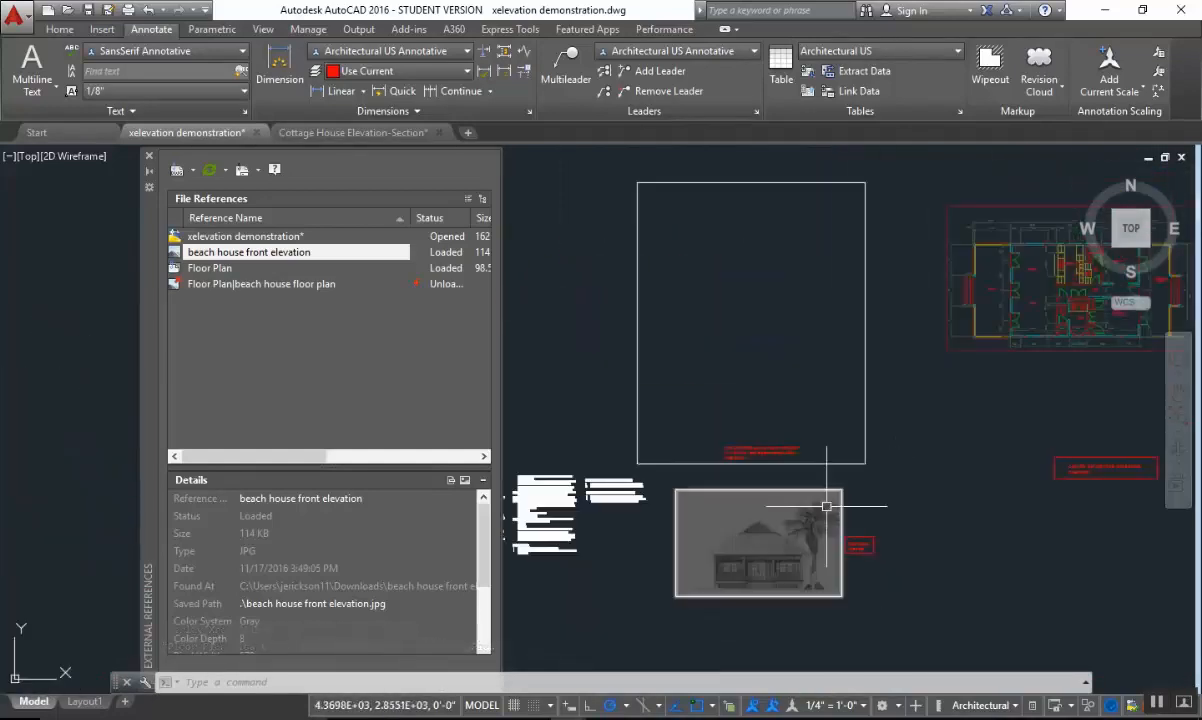
scroll(761, 541, "up", 2)
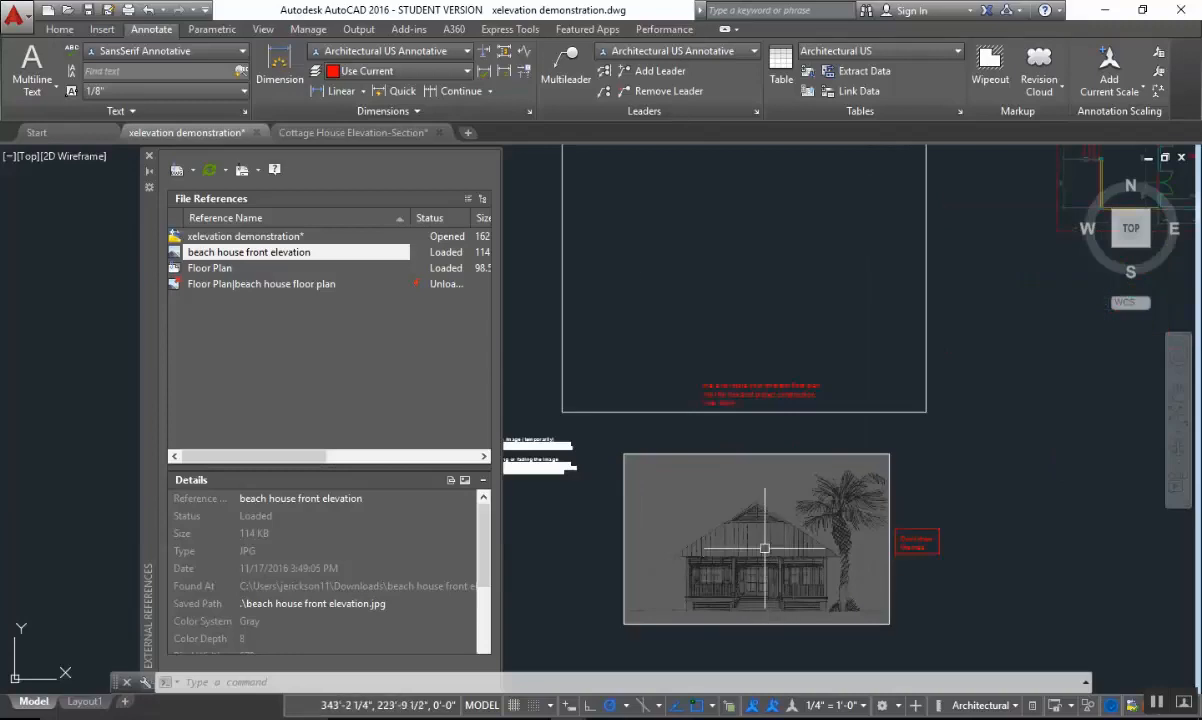
scroll(690, 550, "down", 2)
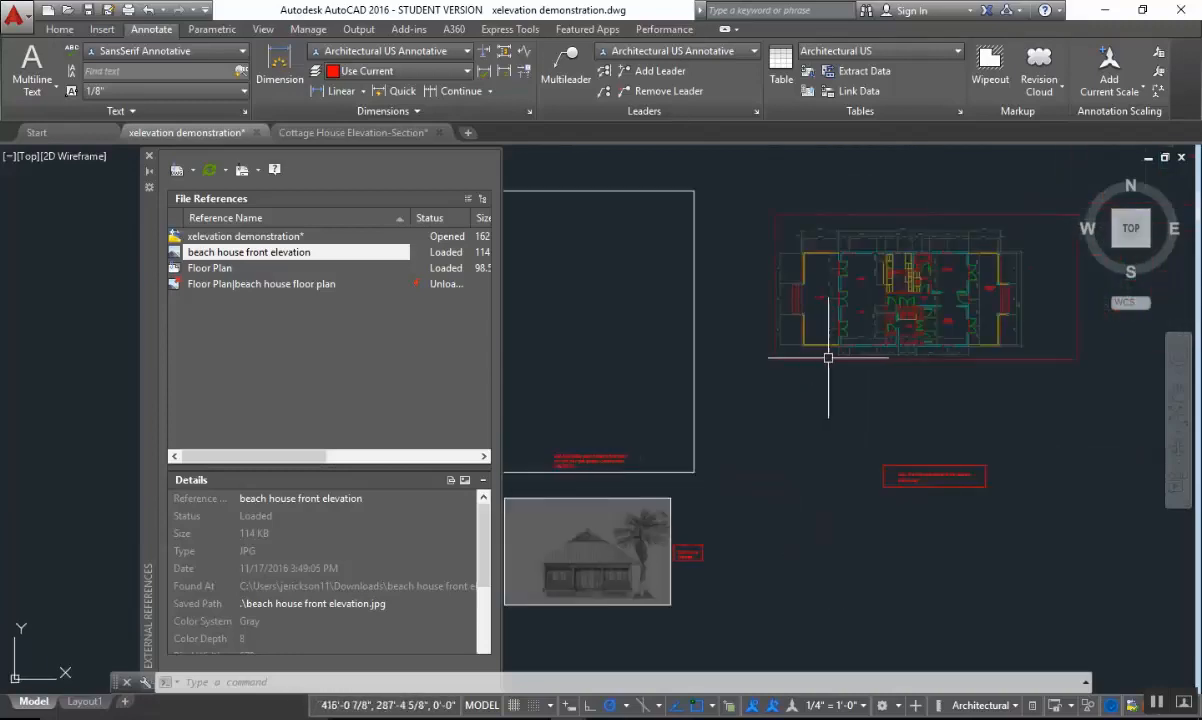
Rotate the floor plan reference 90 degrees counterclockwise so the front porch faces downward.
scroll(828, 380, "up", 3)
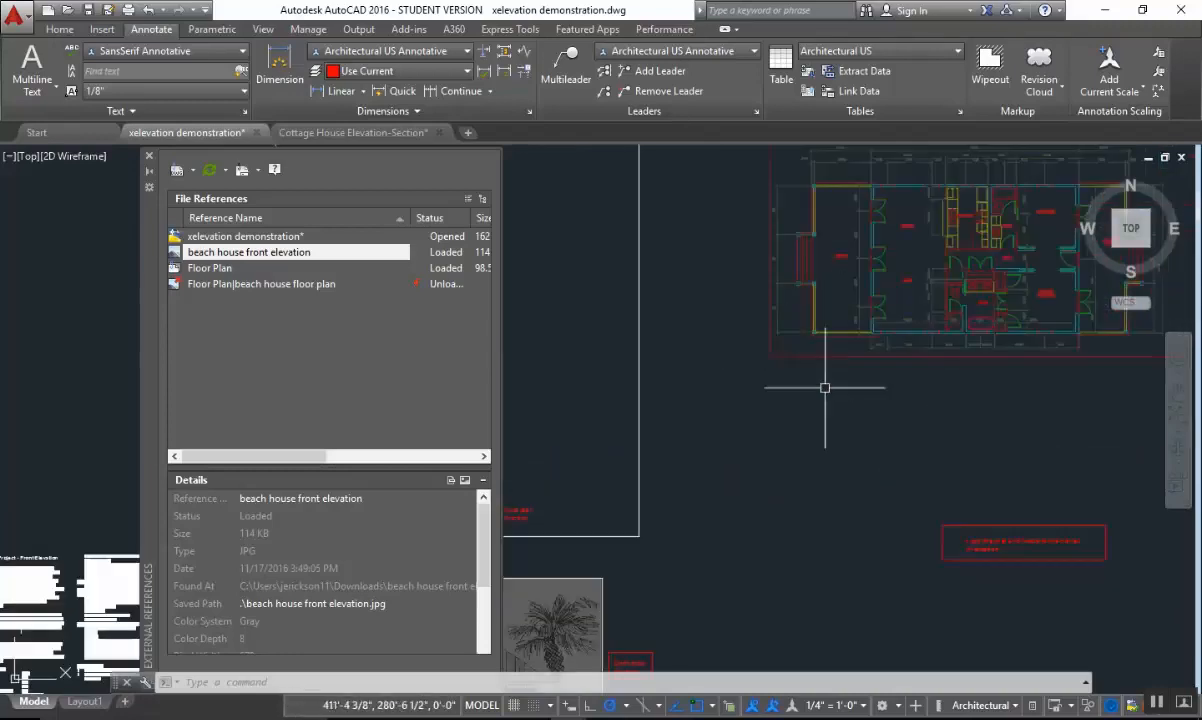
type("r")
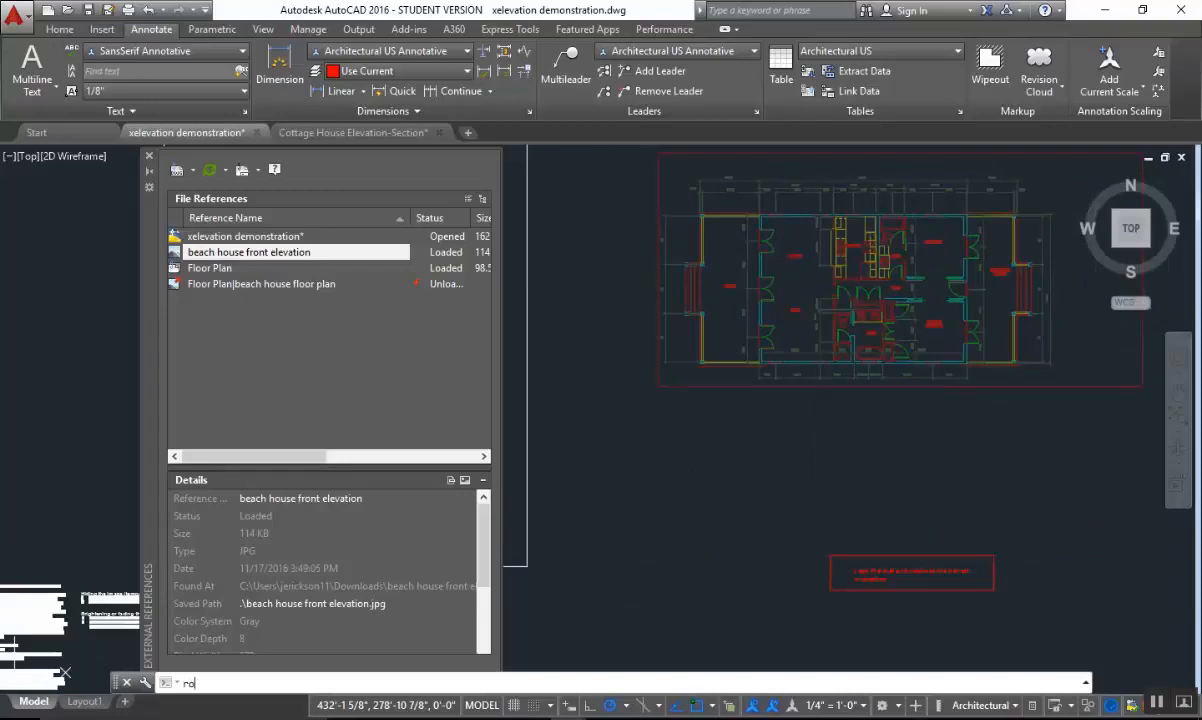
type("o")
key("Return")
left_click(880, 355)
left_click(830, 285)
key("Return")
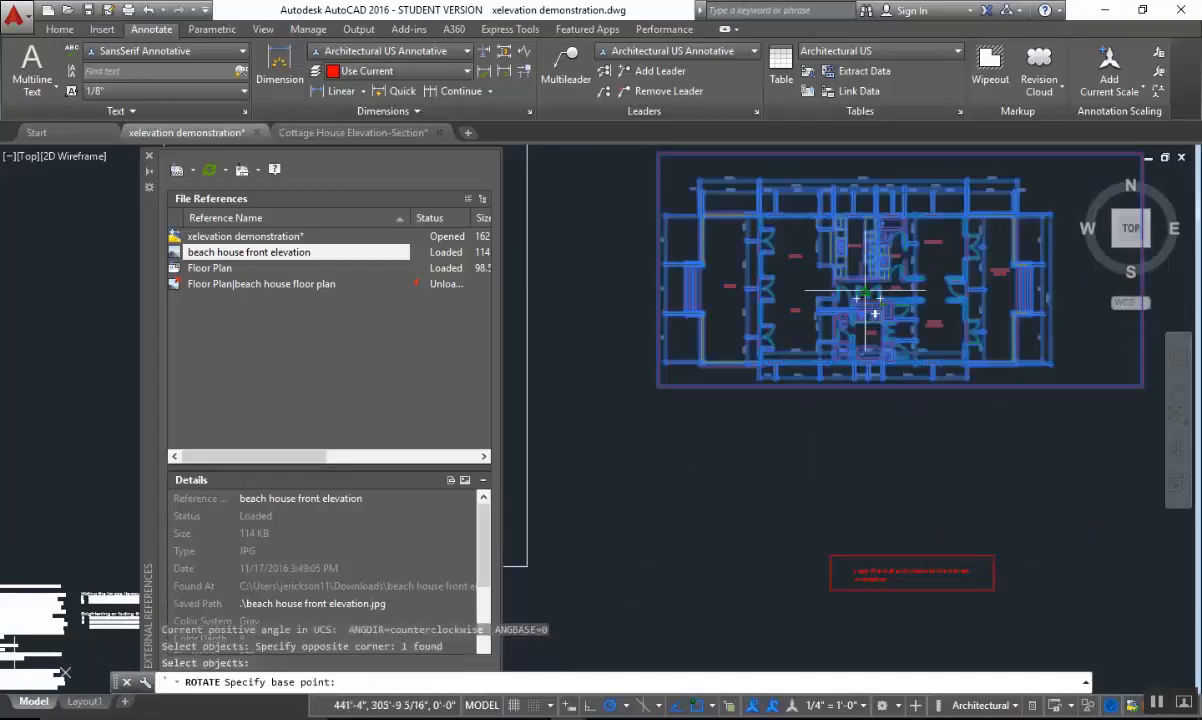
left_click(793, 289)
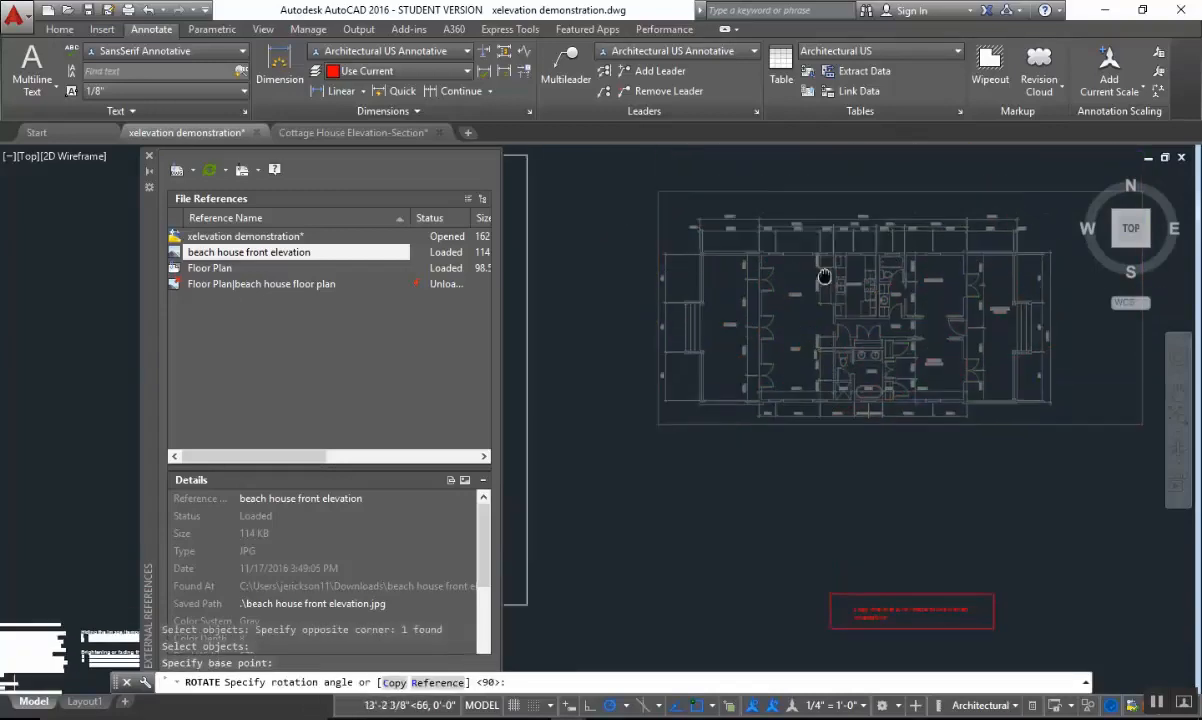
left_click(847, 304)
Compare the rotated floor plan's front porch with the house elevation image and the empty box above it.
middle_click_drag(909, 534, 888, 325)
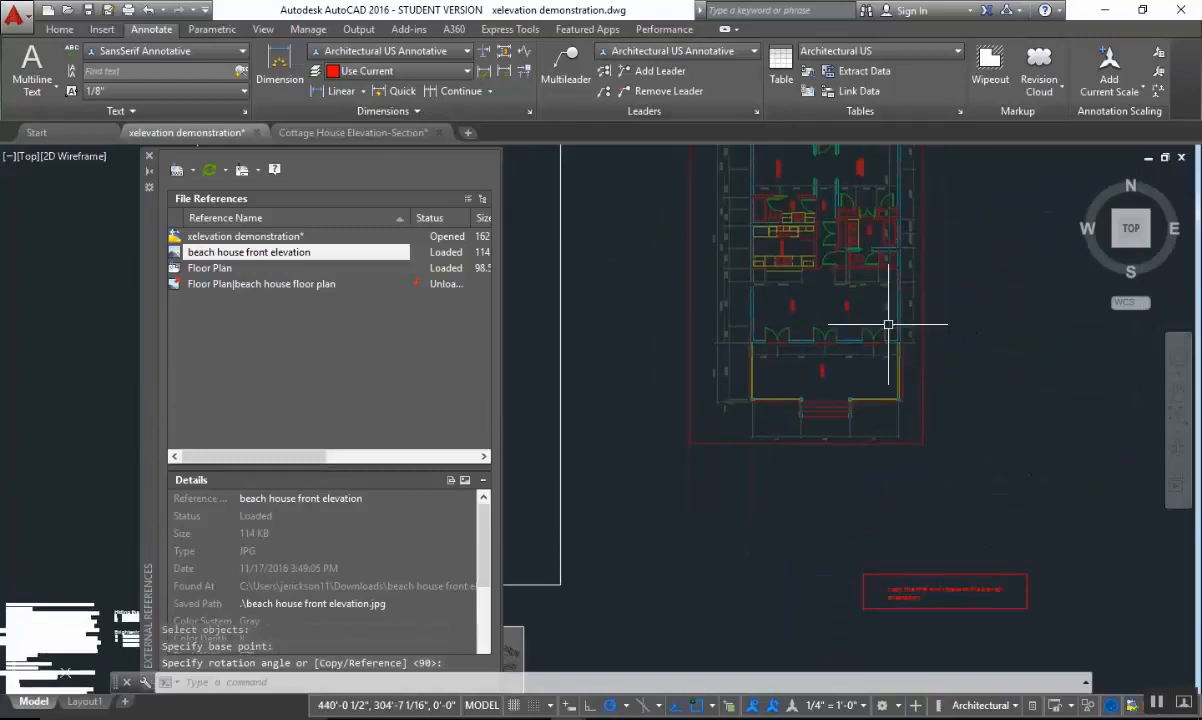
scroll(857, 369, "up", 2)
scroll(861, 411, "down", 4)
middle_click_drag(841, 459, 993, 389)
scroll(955, 376, "up", 3)
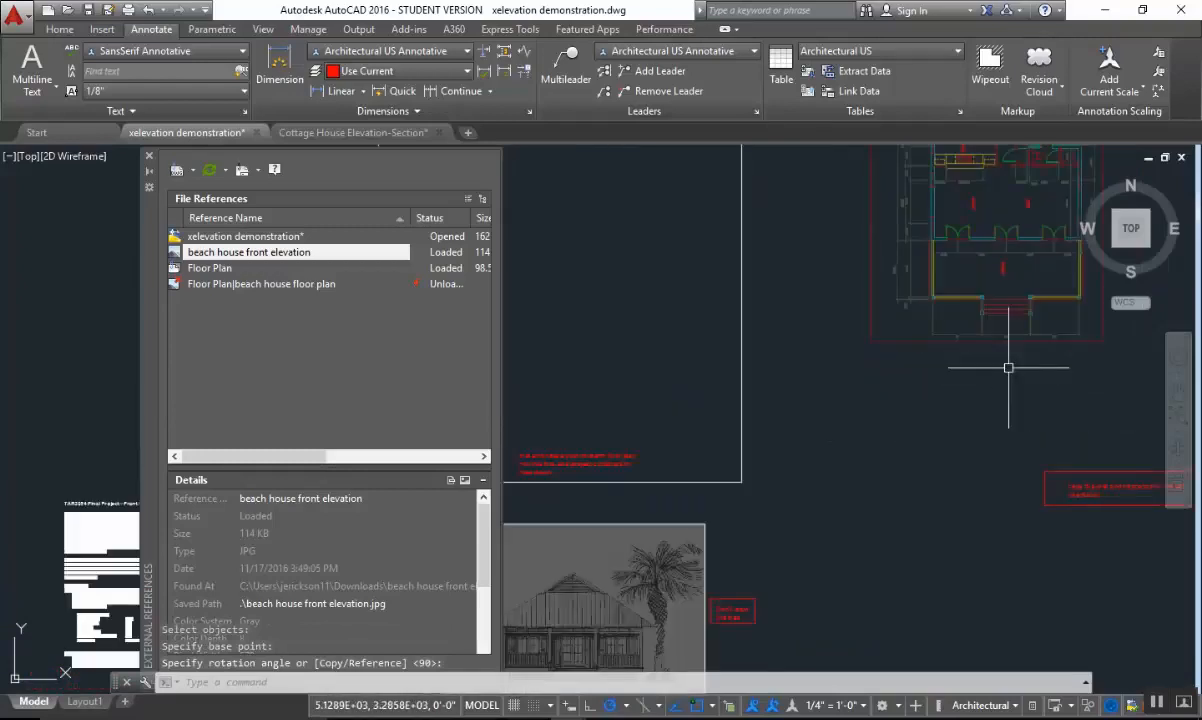
scroll(953, 417, "down", 2)
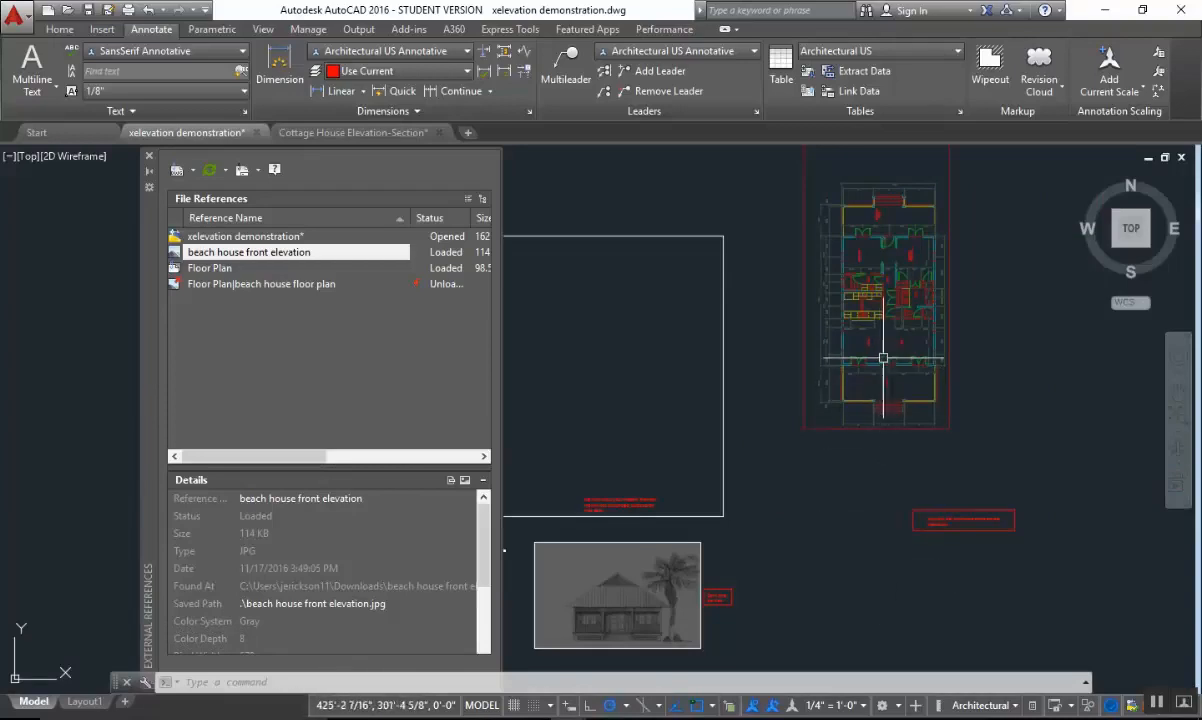
middle_click_drag(630, 603, 861, 505)
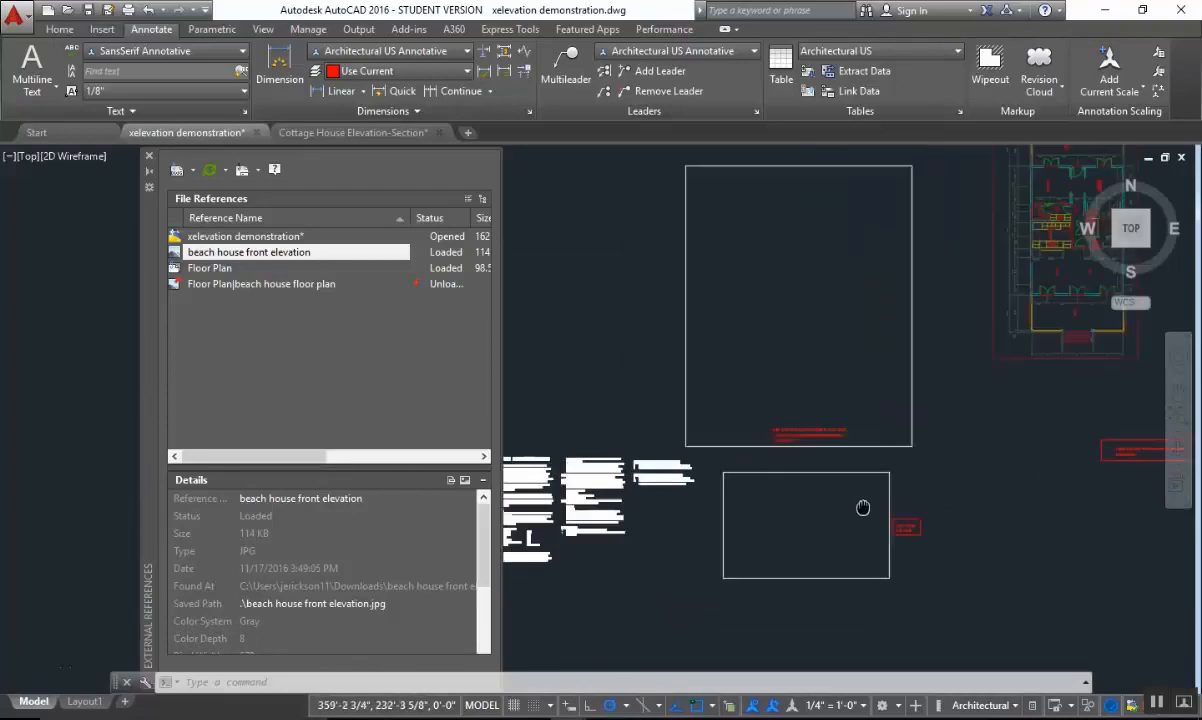
scroll(876, 513, "up", 5)
scroll(876, 513, "down", 3)
middle_click_drag(1027, 491, 926, 502)
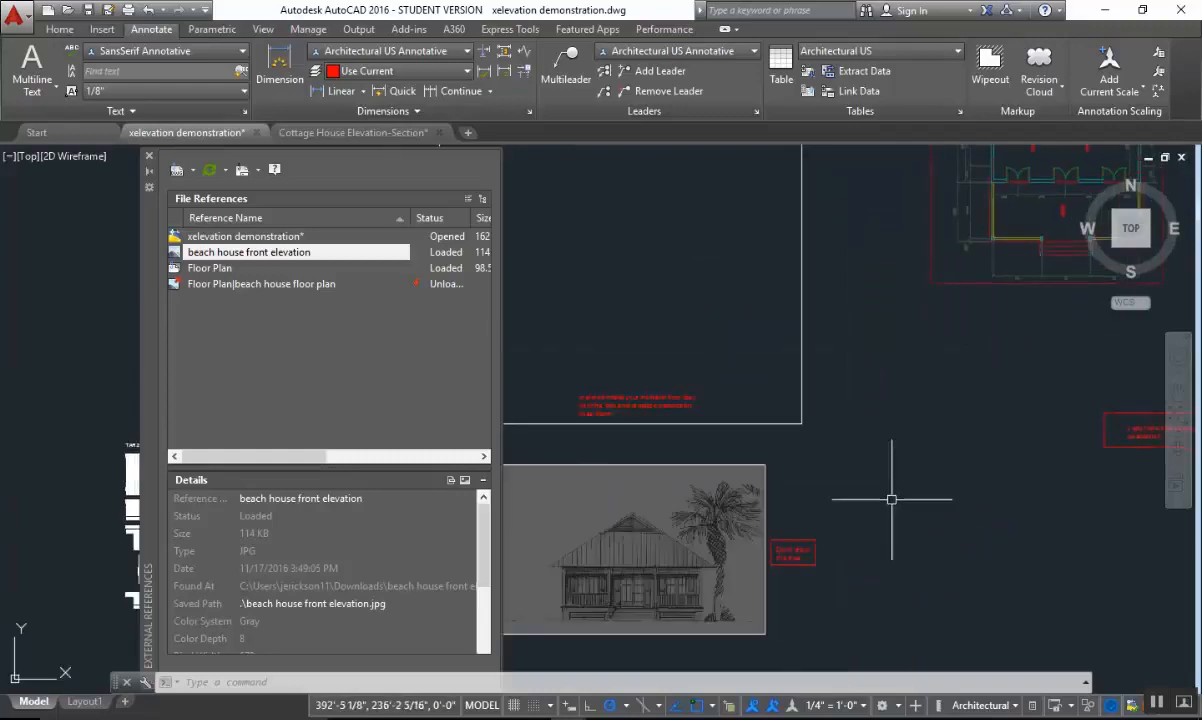
scroll(921, 466, "down", 2)
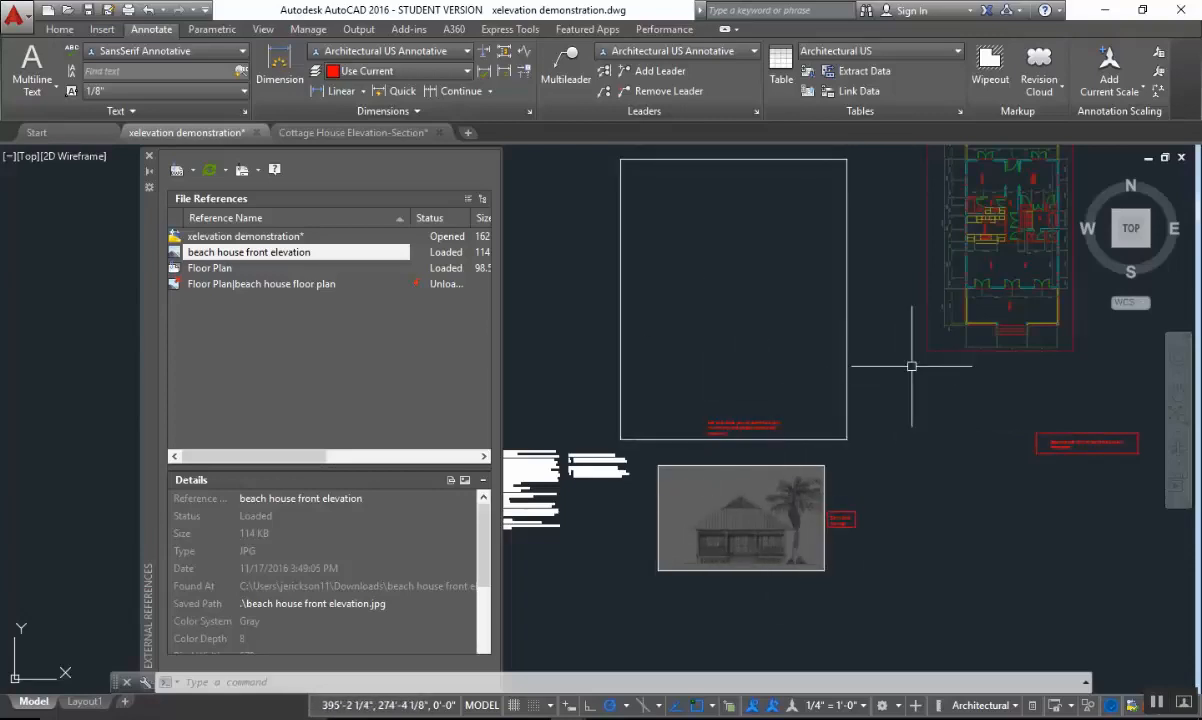
Draw a vertical construction line about 155' long from the roof peak of the elevation image up through the floor plan box.
scroll(805, 529, "up", 5)
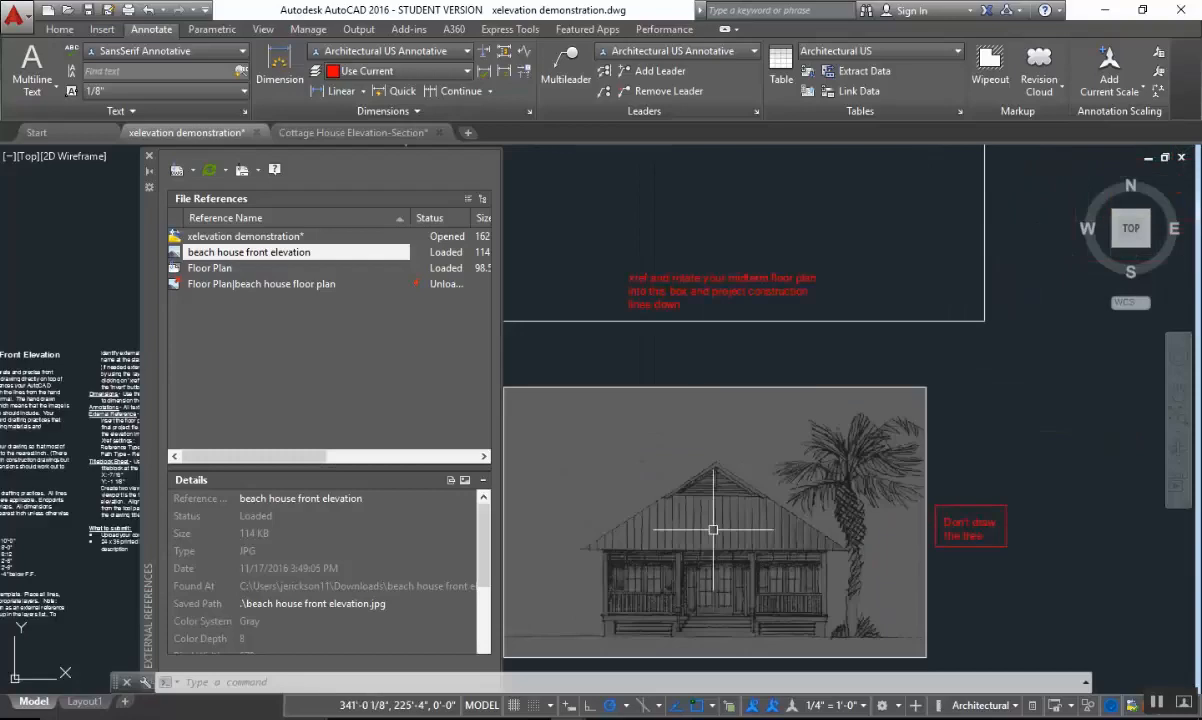
scroll(810, 483, "up", 3)
scroll(783, 416, "up", 3)
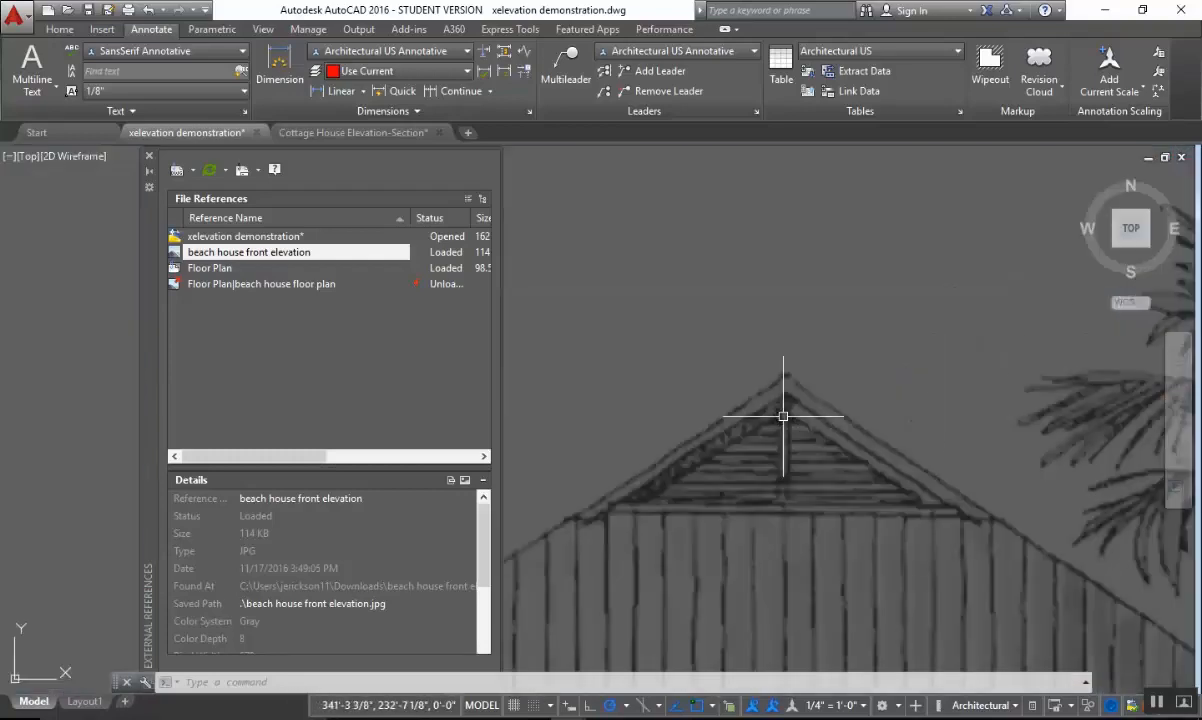
scroll(790, 408, "down", 5)
scroll(790, 403, "up", 5)
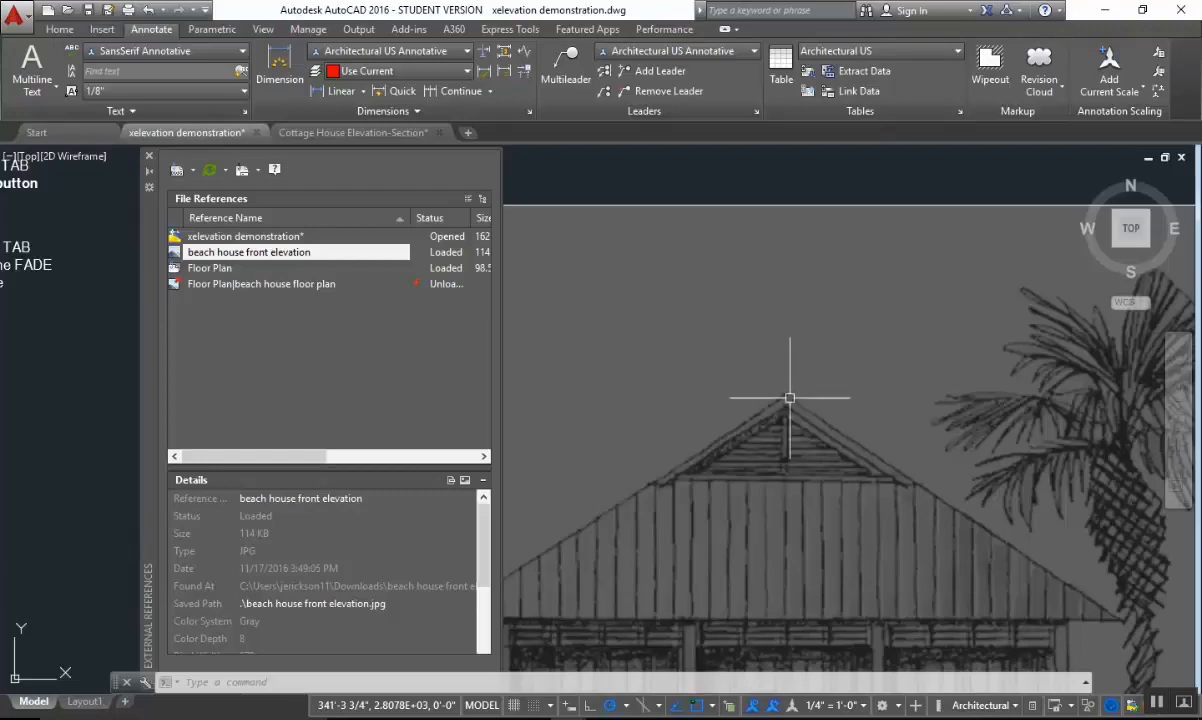
scroll(789, 397, "down", 2)
type("1")
key("Return")
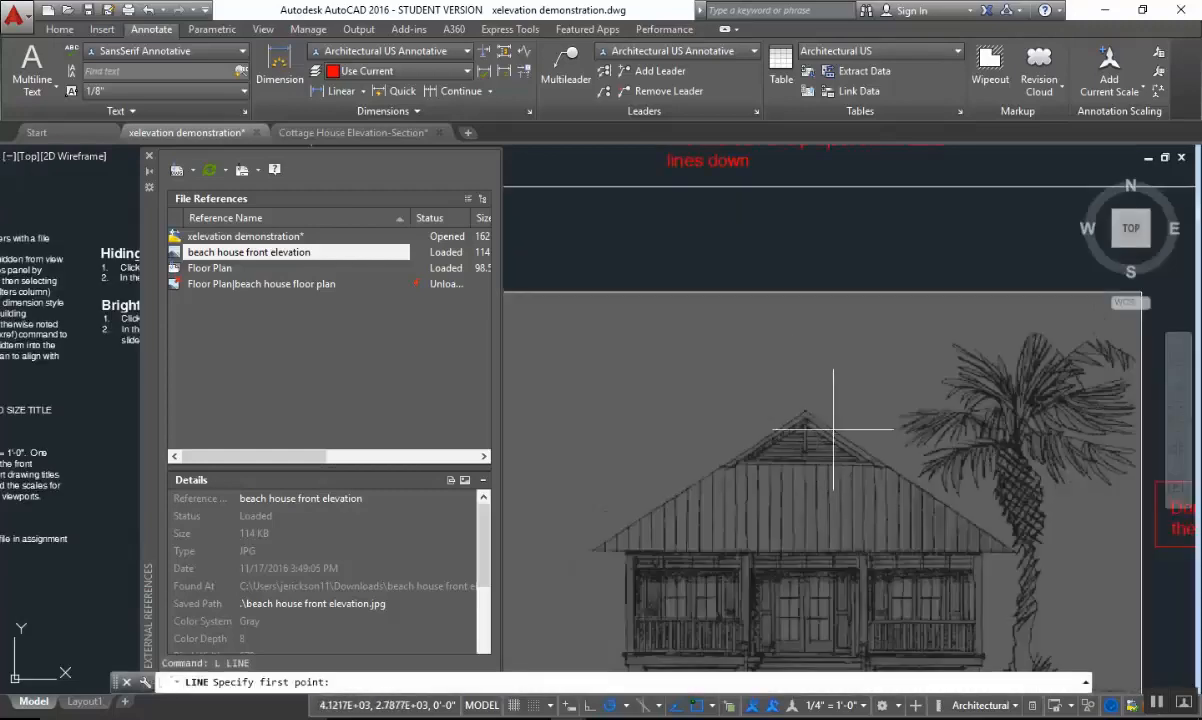
scroll(816, 421, "up", 4)
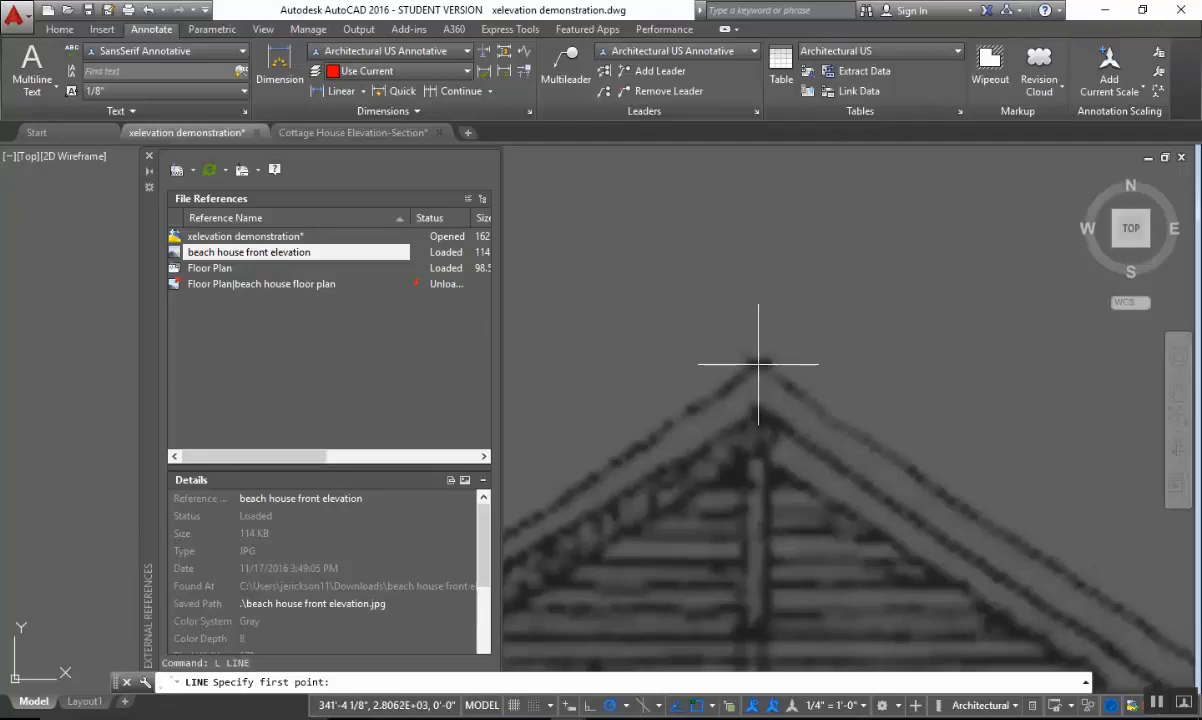
scroll(841, 620, "down", 5)
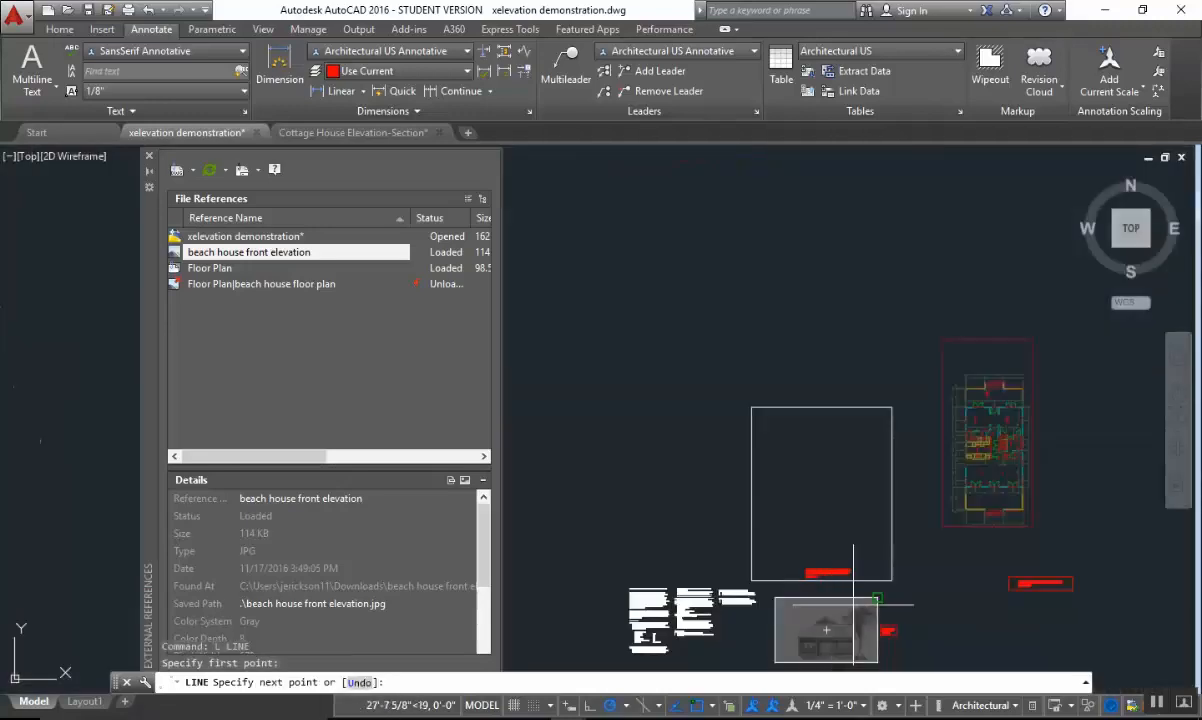
left_click(826, 312)
key("Escape")
Move the floor plan reference into the box, placing the midpoint of the central porch double door on the vertical construction line with the Nearest snap.
middle_click_drag(940, 512, 822, 394)
scroll(848, 400, "up", 5)
mouse_move(956, 442)
middle_mouse_down()
mouse_move(1100, 410)
mouse_move(985, 466)
middle_mouse_up()
key("Escape")
scroll(984, 466, "down", 2)
middle_click_drag(1070, 434, 920, 453)
key("Escape")
scroll(921, 427, "up", 2)
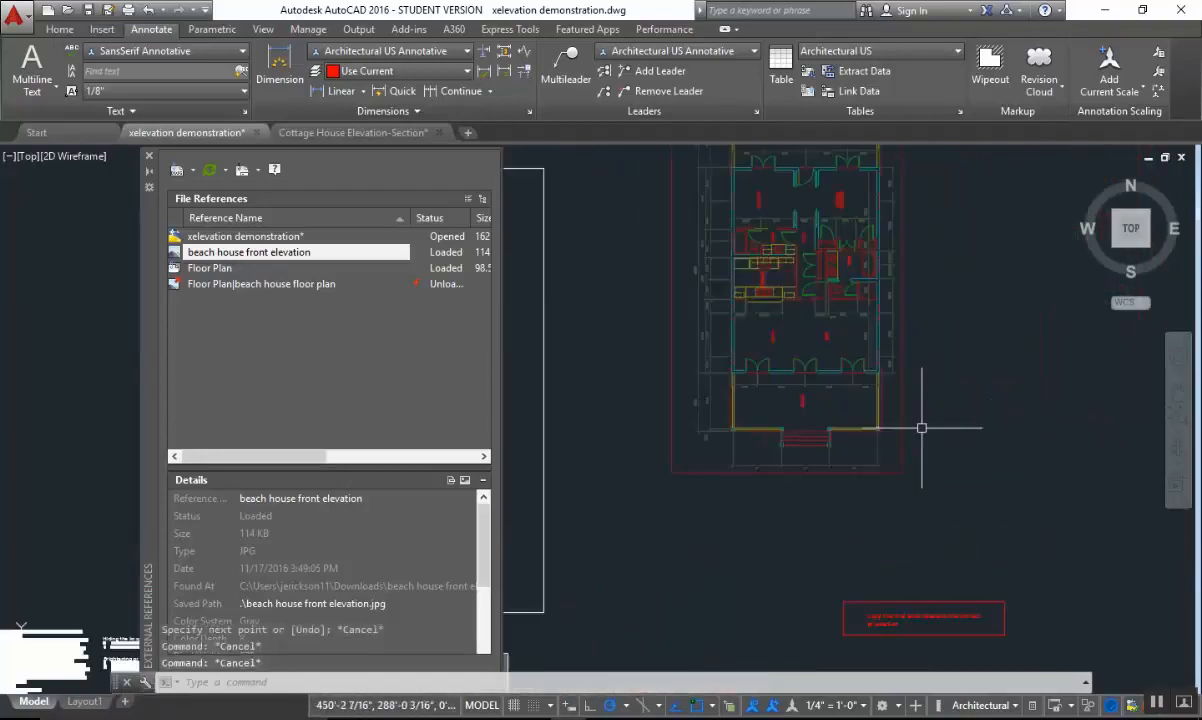
type("m")
key("Return")
left_click(902, 357)
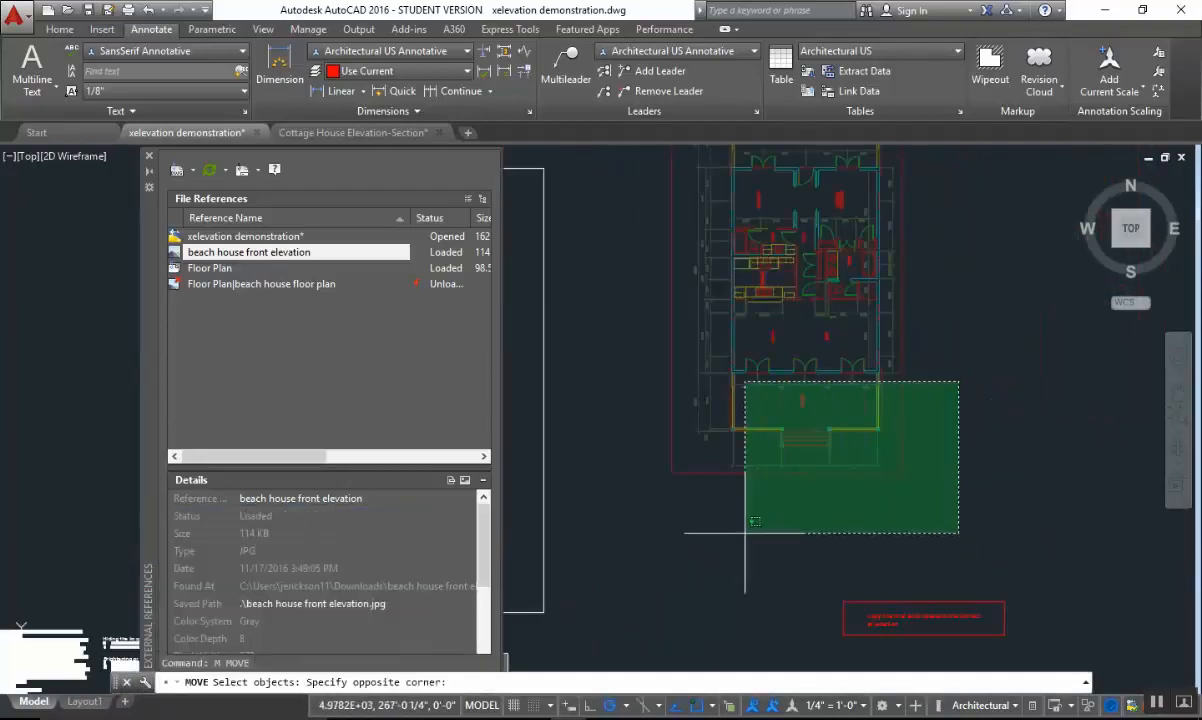
left_click(702, 497)
scroll(775, 385, "up", 6)
key("Return")
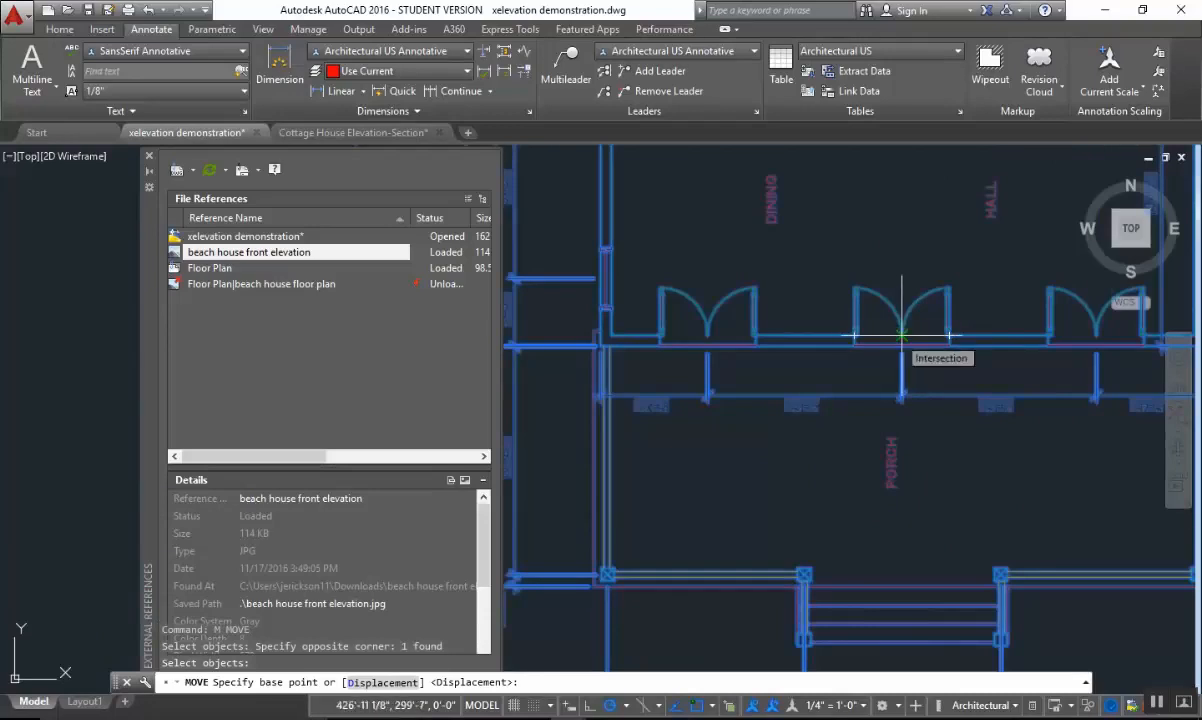
left_click(901, 335)
scroll(901, 335, "down", 4)
middle_click_drag(901, 335, 1190, 305)
middle_click_drag(625, 492, 798, 388)
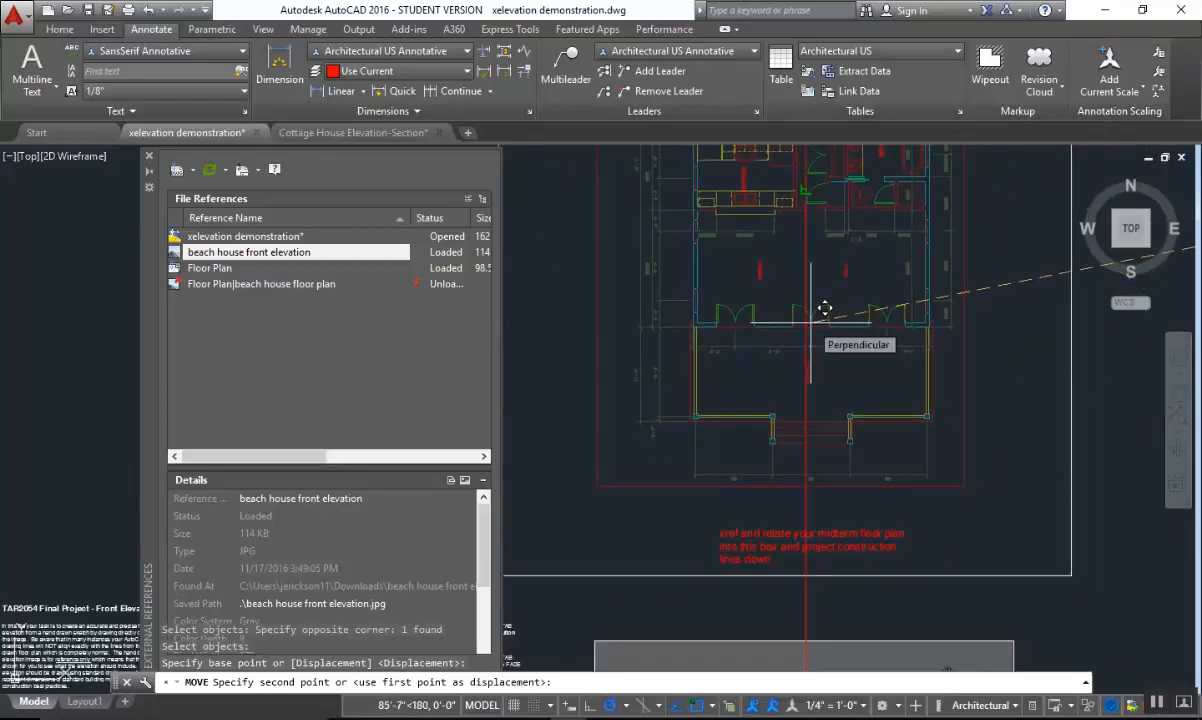
type("nea to")
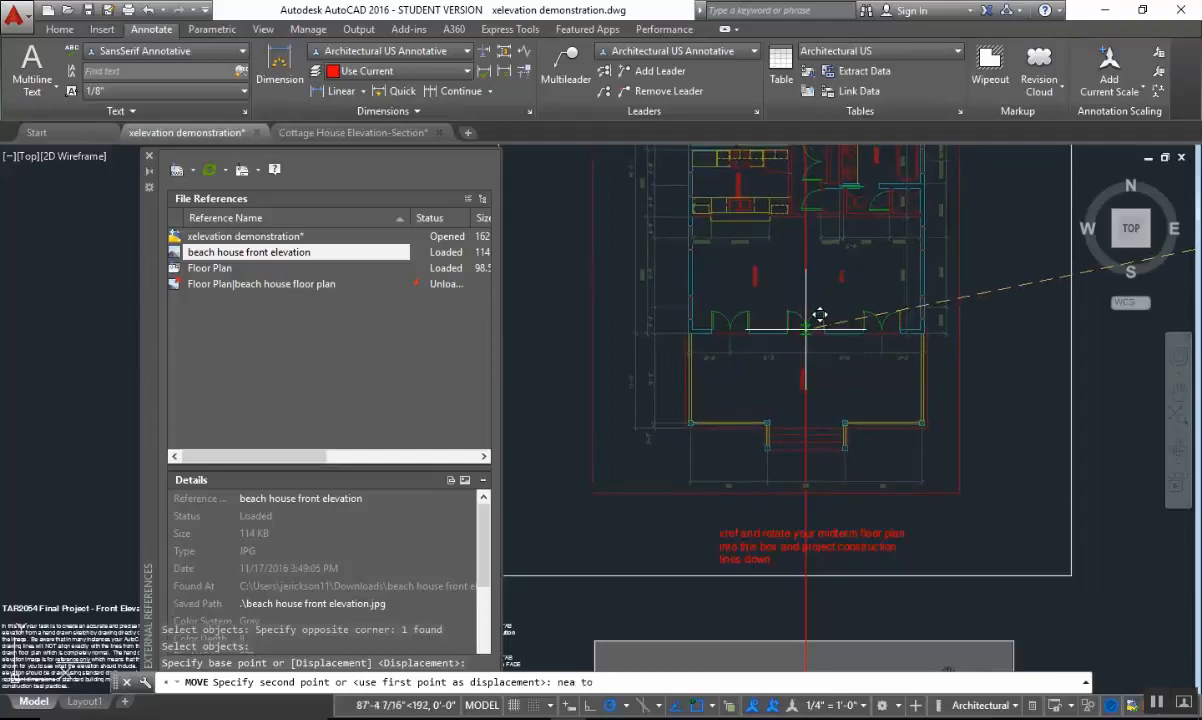
key("Escape")
Turn off the floor plan reference's dimension layer with the layer Off command by selecting one of its dimensions.
scroll(813, 378, "down", 3)
scroll(939, 433, "up", 5)
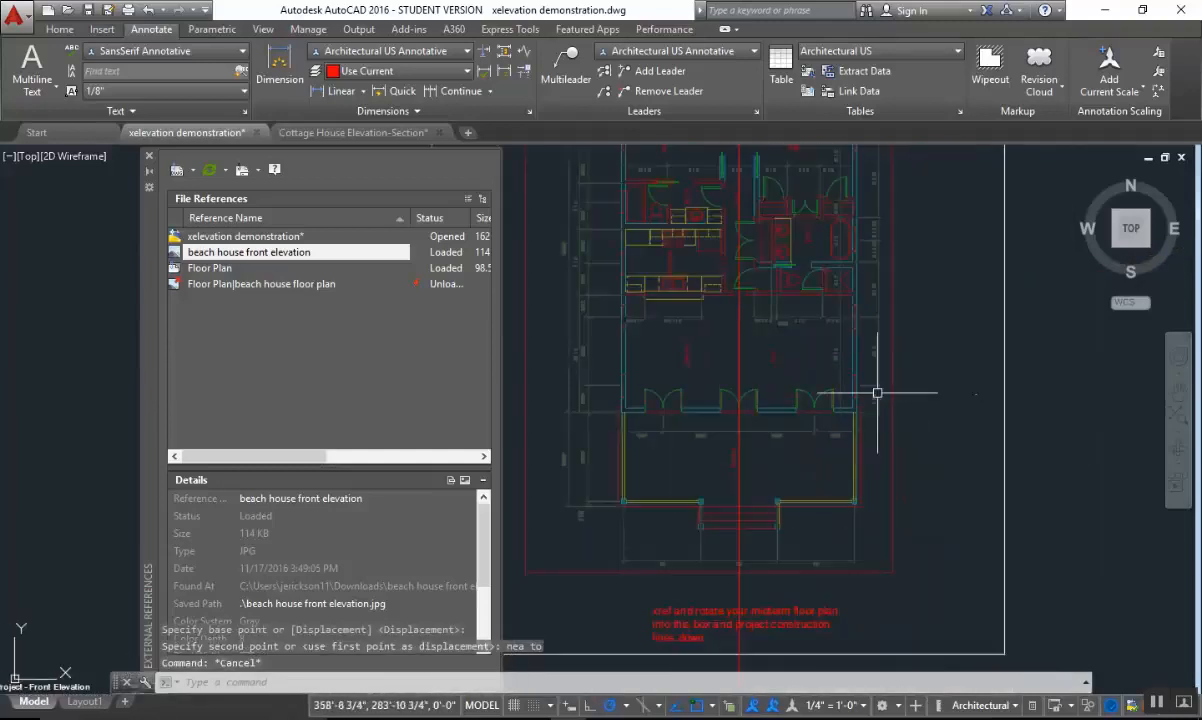
scroll(1042, 374, "down", 2)
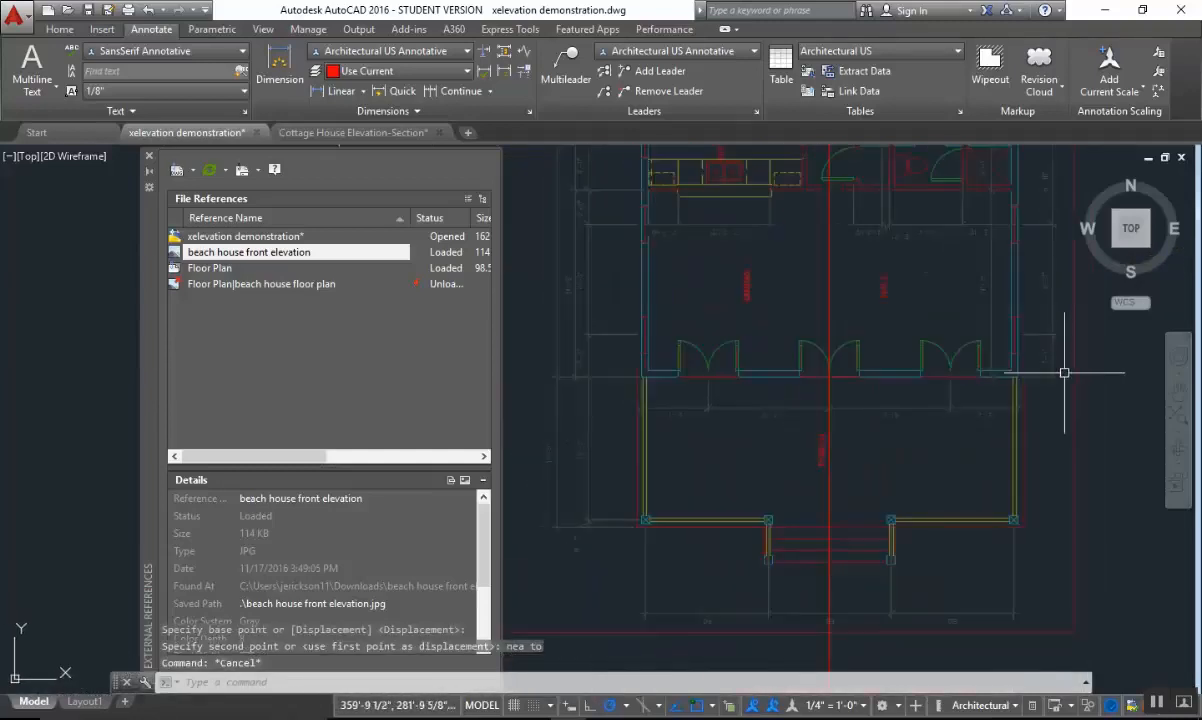
middle_click_drag(1057, 368, 971, 375)
middle_click_drag(896, 290, 887, 368)
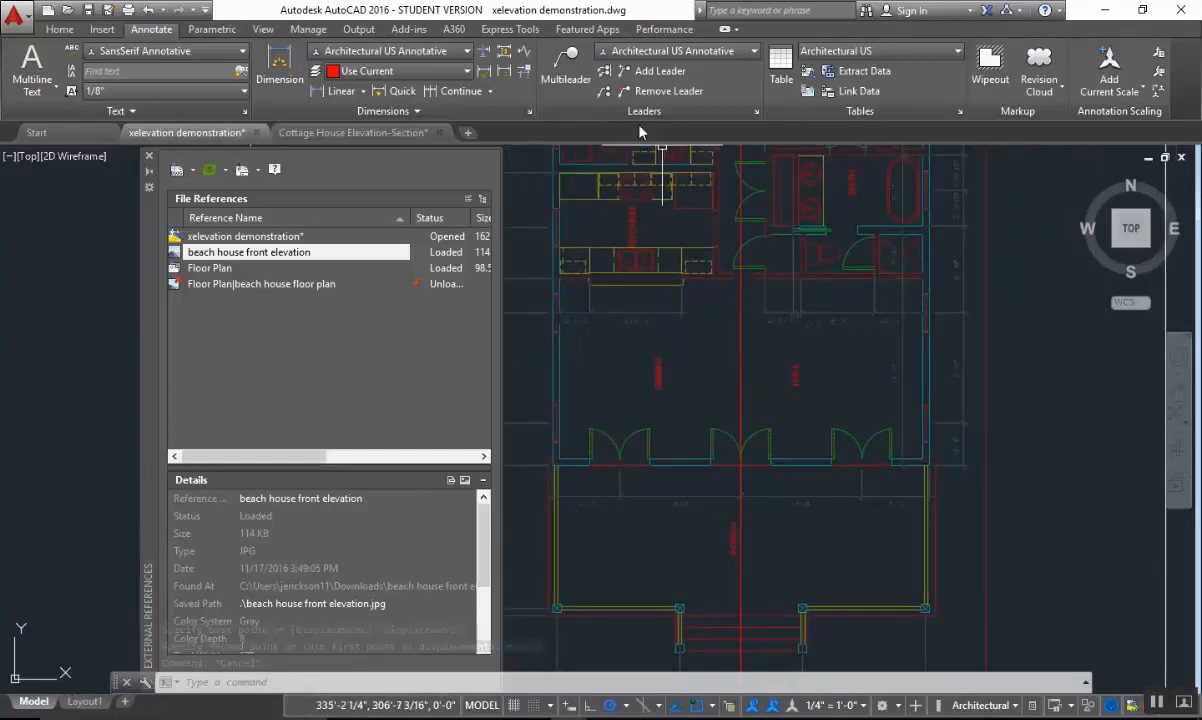
left_click(58, 30)
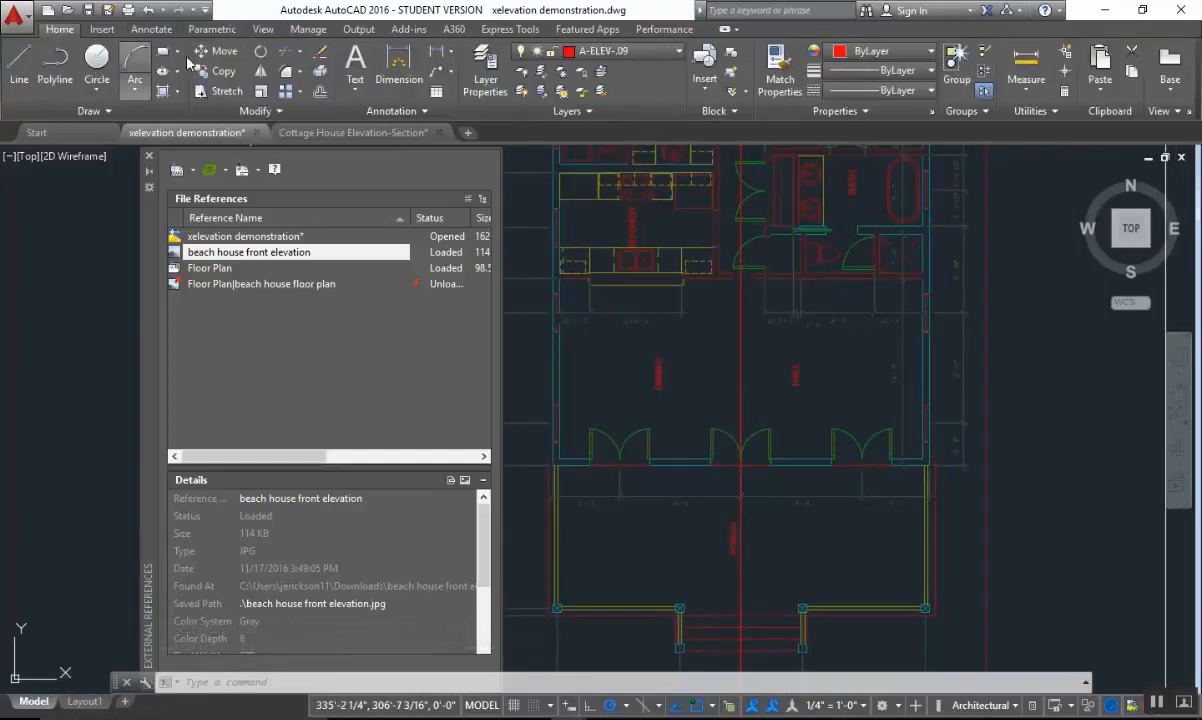
left_click(522, 75)
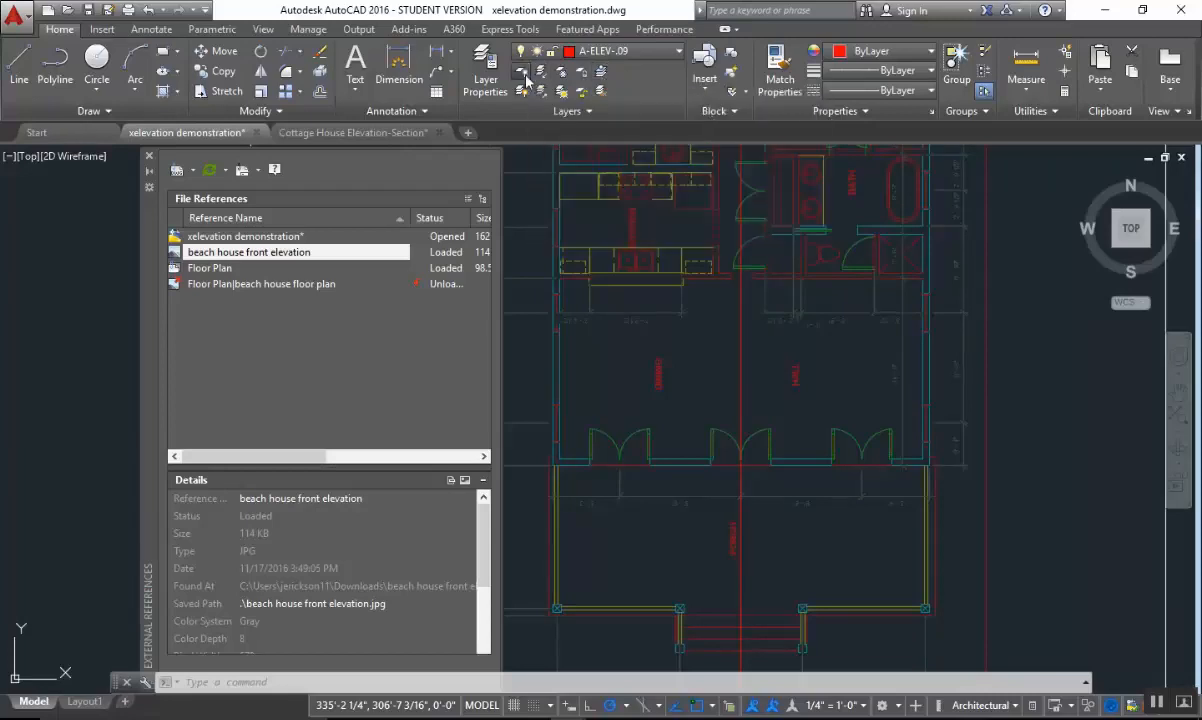
left_click(824, 312)
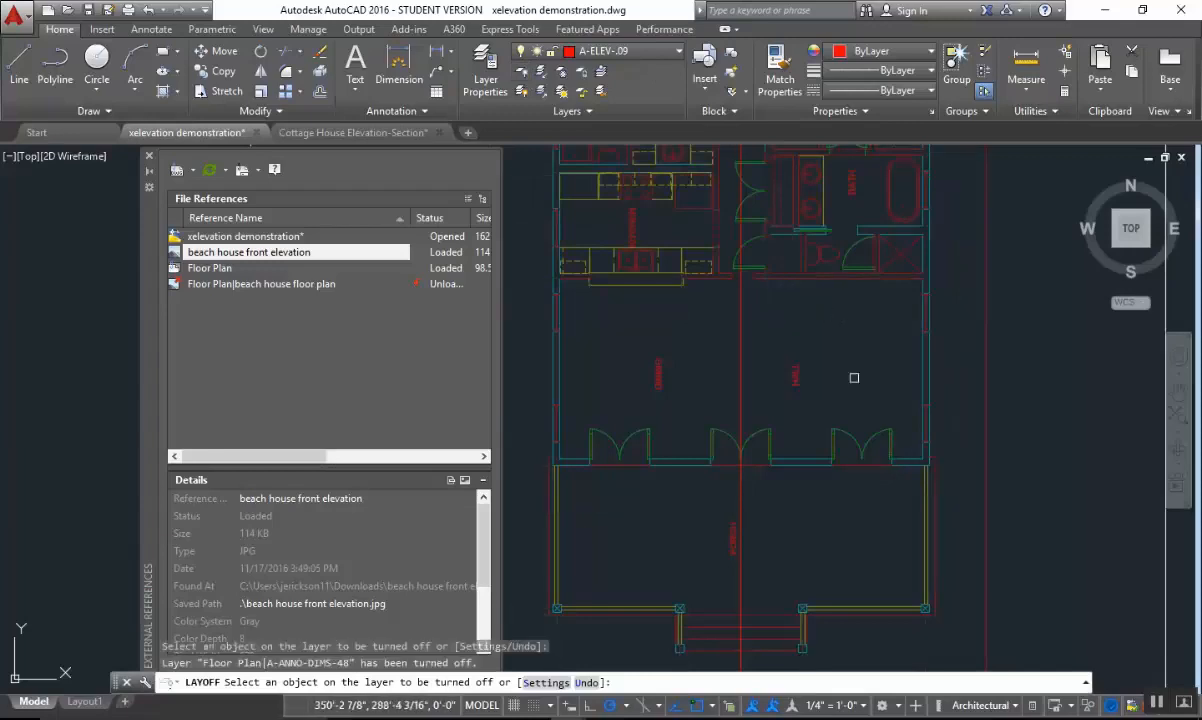
Turn off the floor plan reference's room name layer by selecting a room label, and end the layer Off command.
scroll(854, 377, "up", 2)
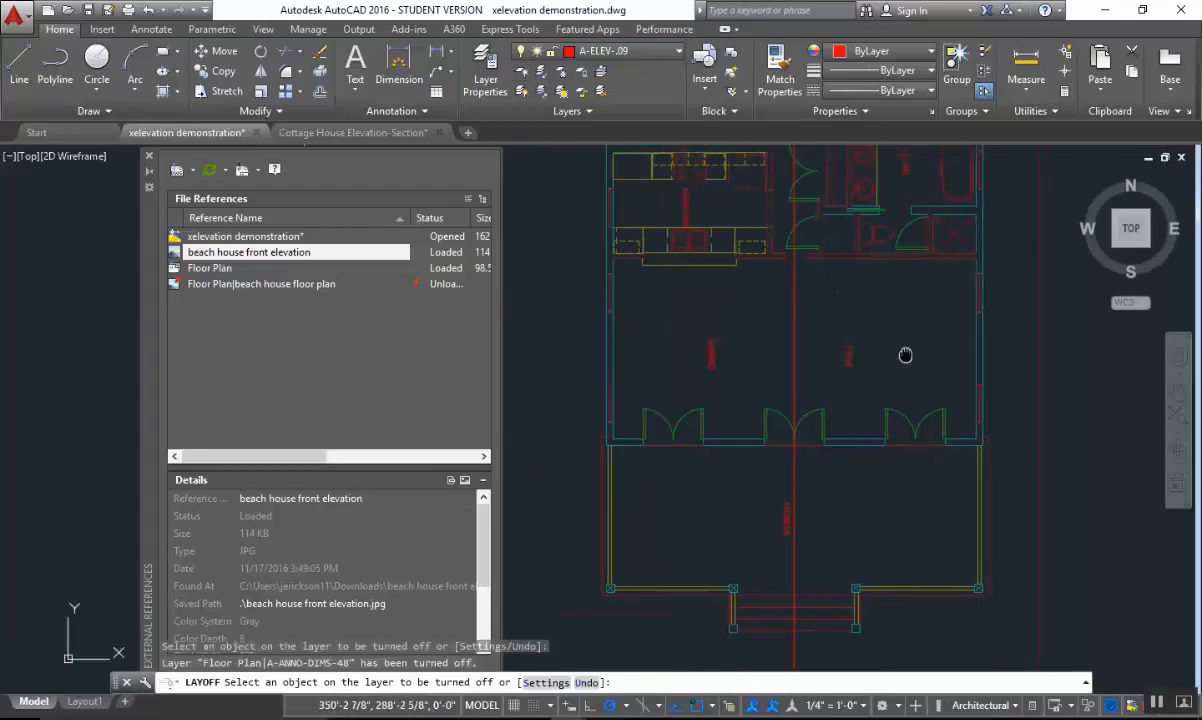
left_click(842, 332)
scroll(844, 389, "down", 5)
scroll(844, 389, "up", 2)
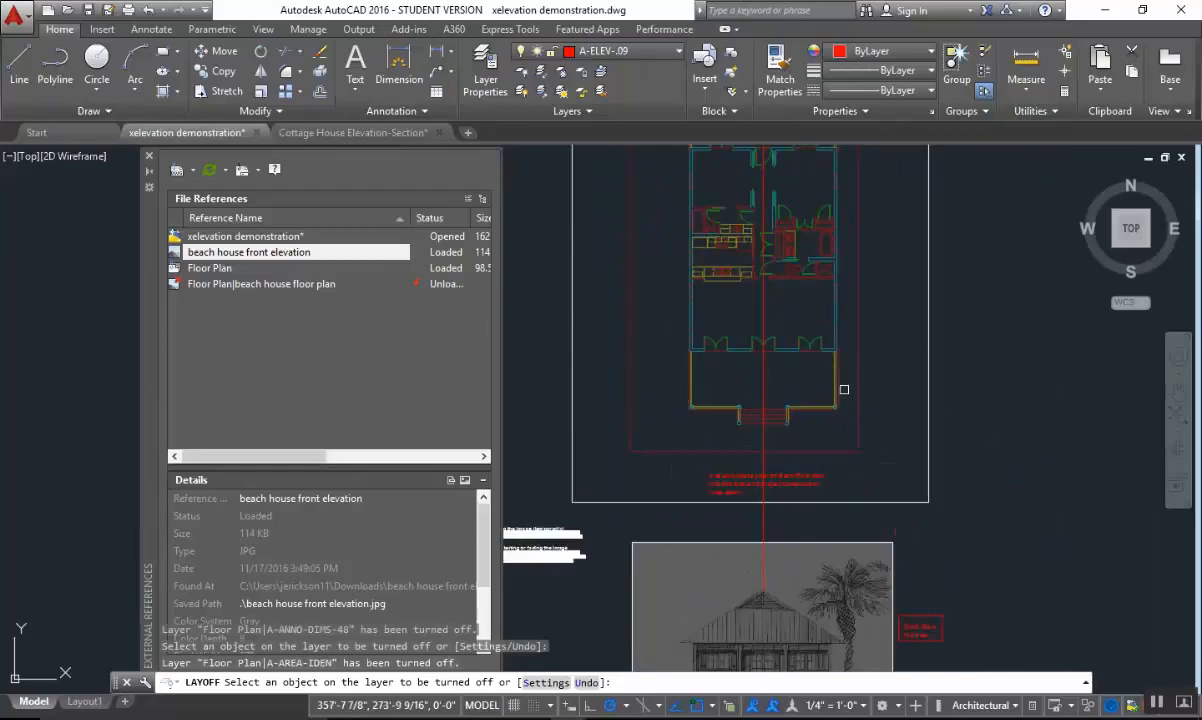
key("Escape")
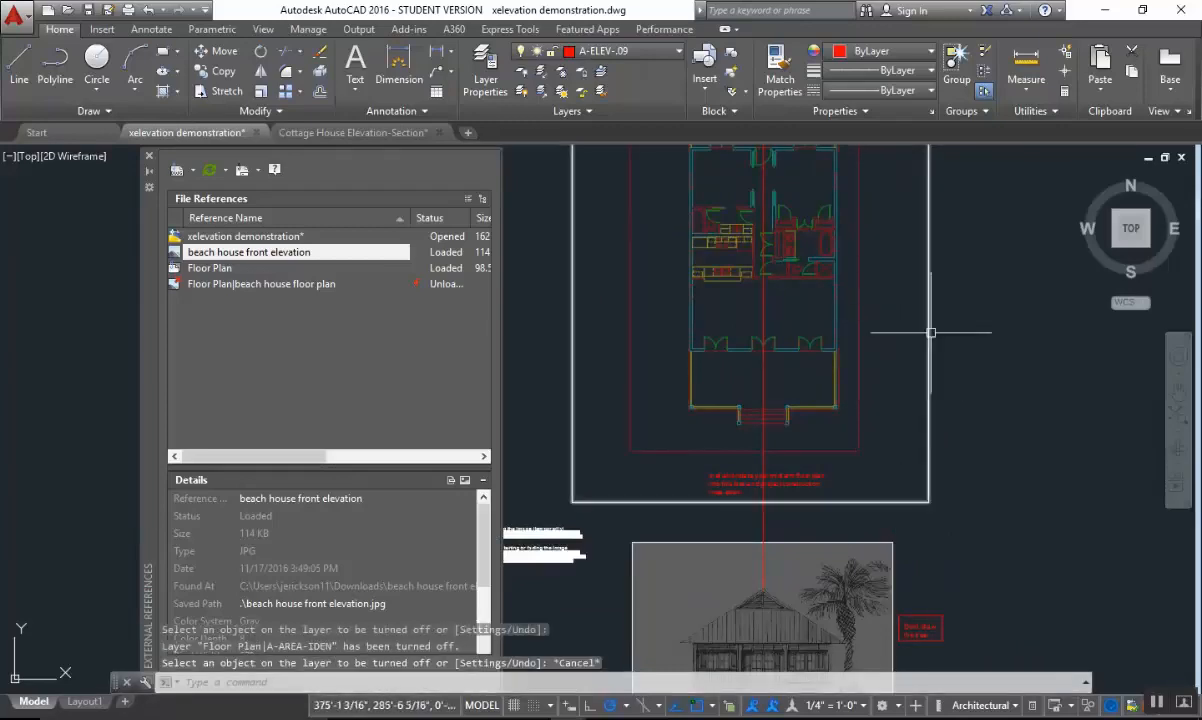
Compare the floor plan's front wall, doors, porch and steps with the house drawn in the elevation image below.
scroll(858, 416, "up", 2)
middle_click_drag(810, 408, 810, 362)
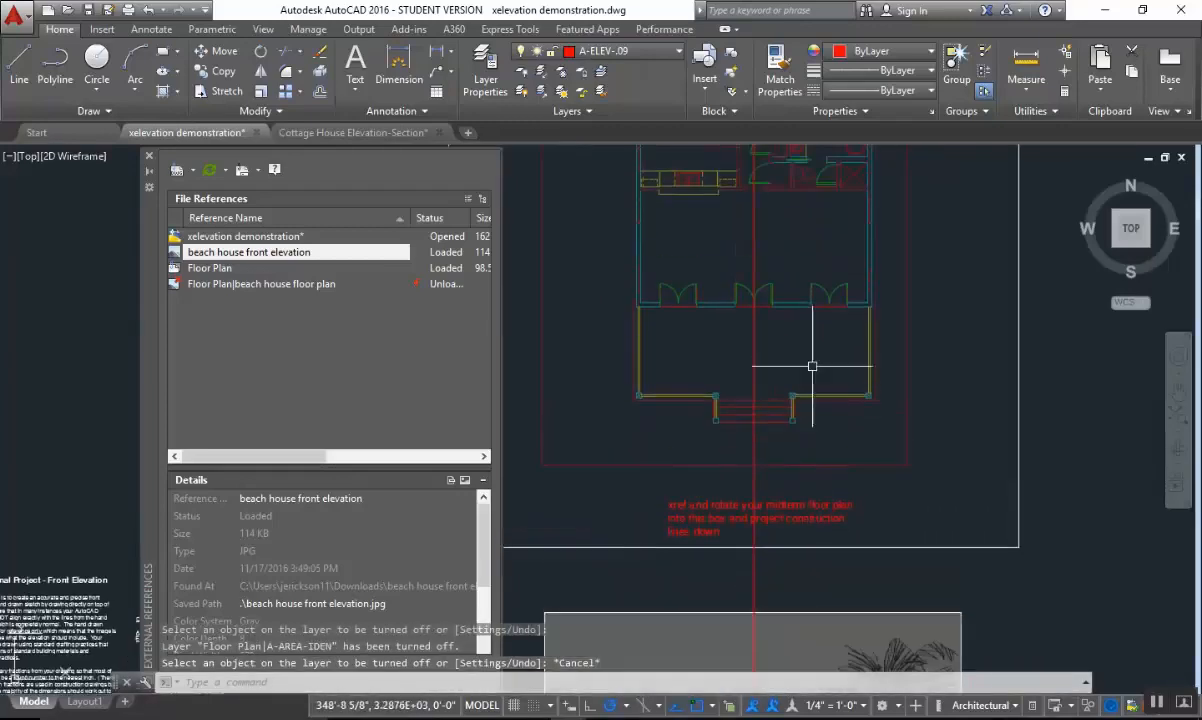
scroll(660, 350, "up", 3)
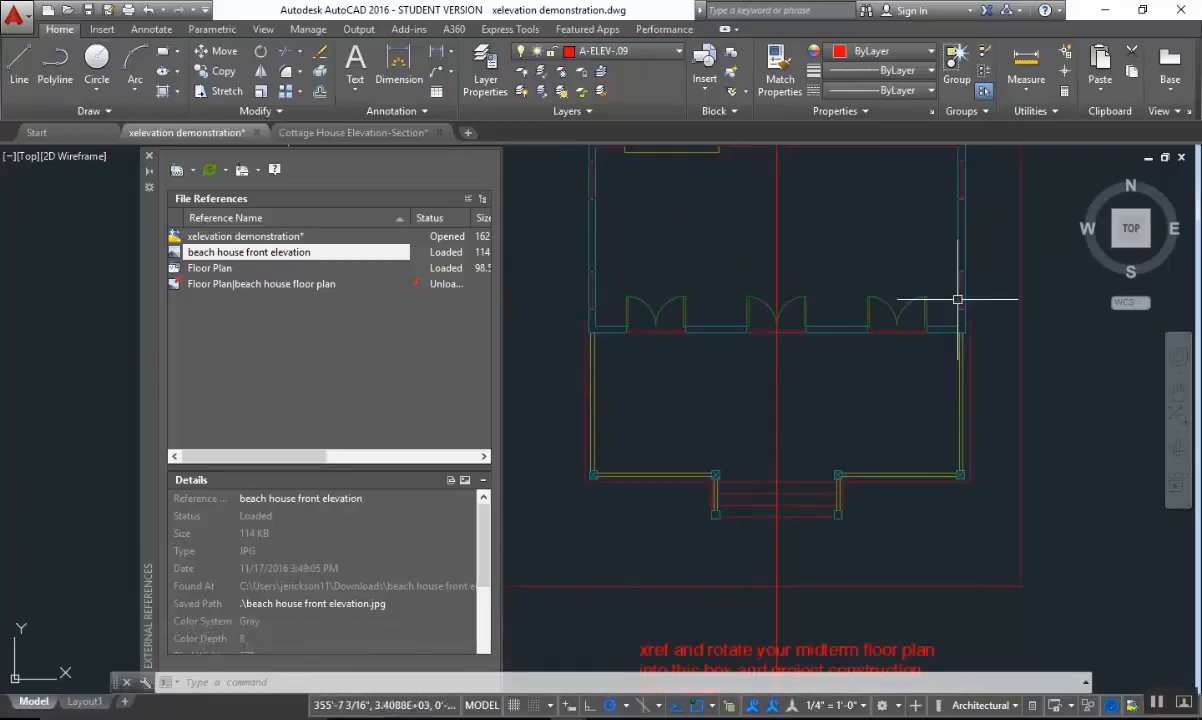
scroll(837, 528, "down", 2)
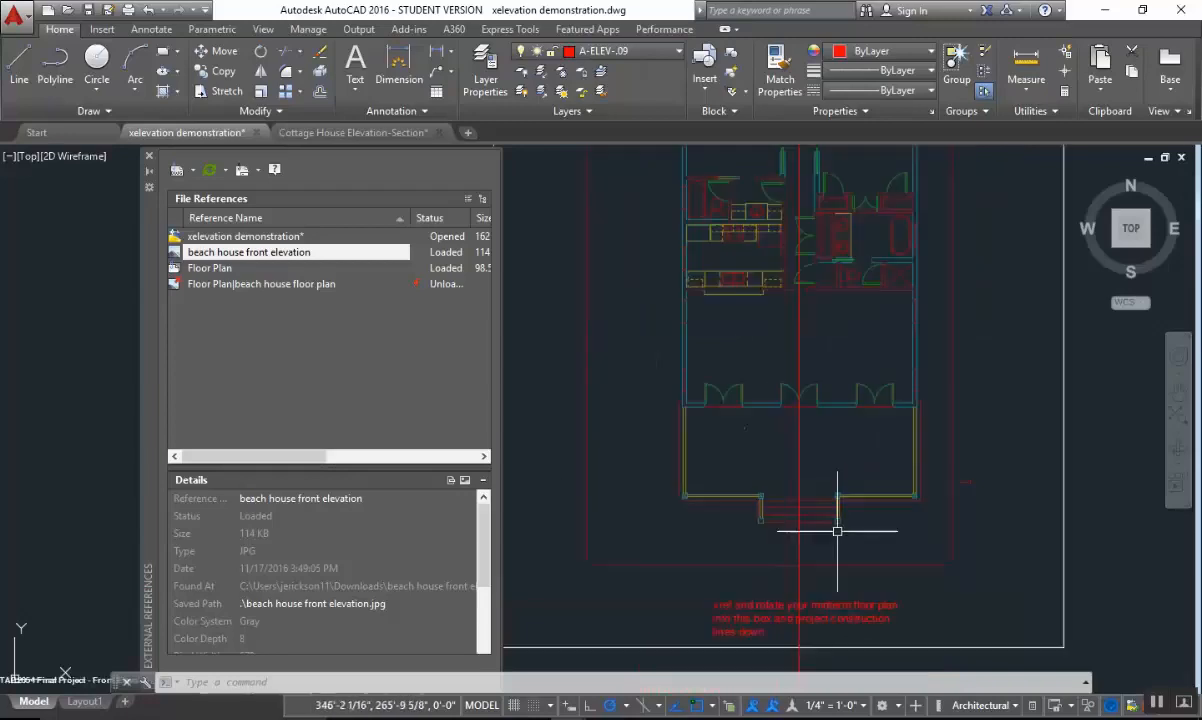
scroll(837, 531, "down", 2)
middle_click_drag(841, 553, 828, 341)
scroll(824, 528, "up", 2)
middle_click_drag(824, 538, 824, 400)
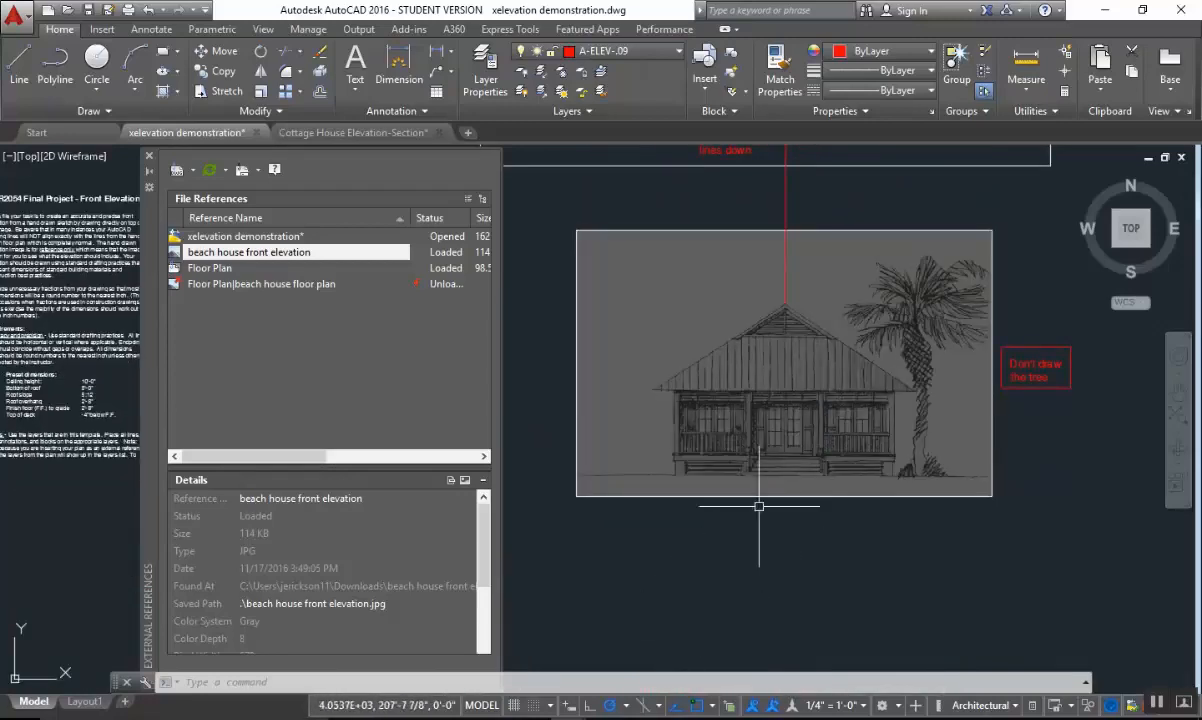
middle_click_drag(762, 437, 762, 472)
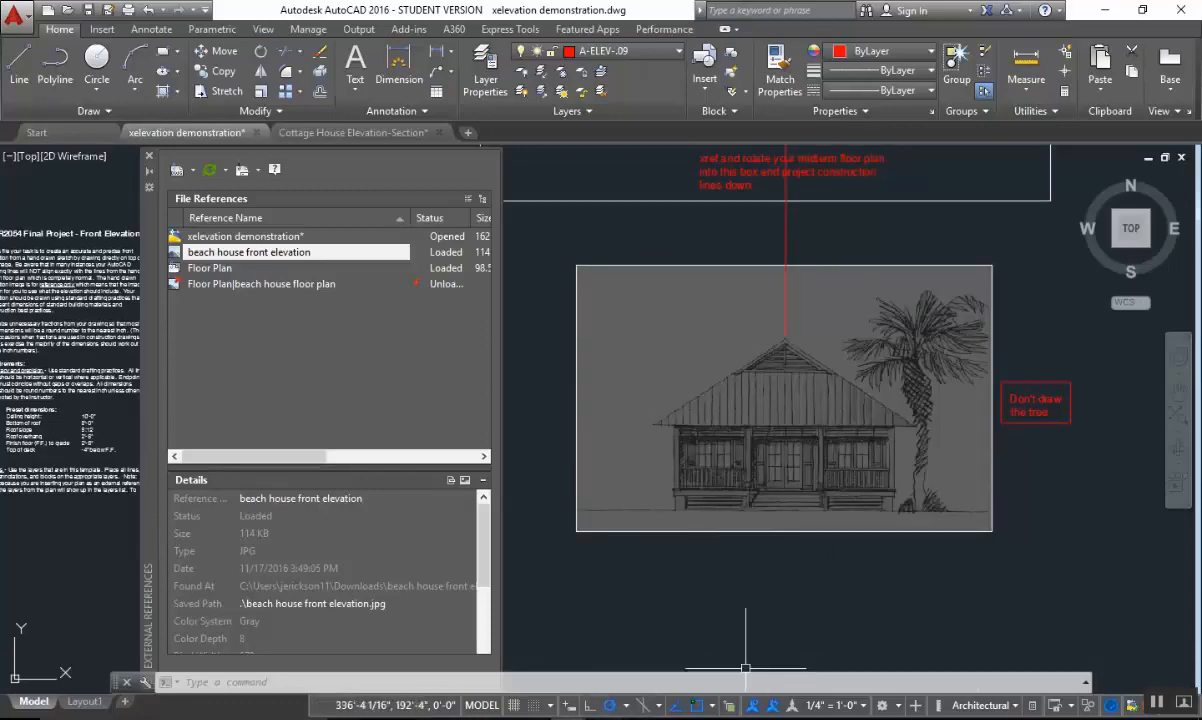
Switch to the Revit 3D view of the house and the cottage photo PDF to examine the porch and roof, and return to AutoCAD.
left_click(603, 718)
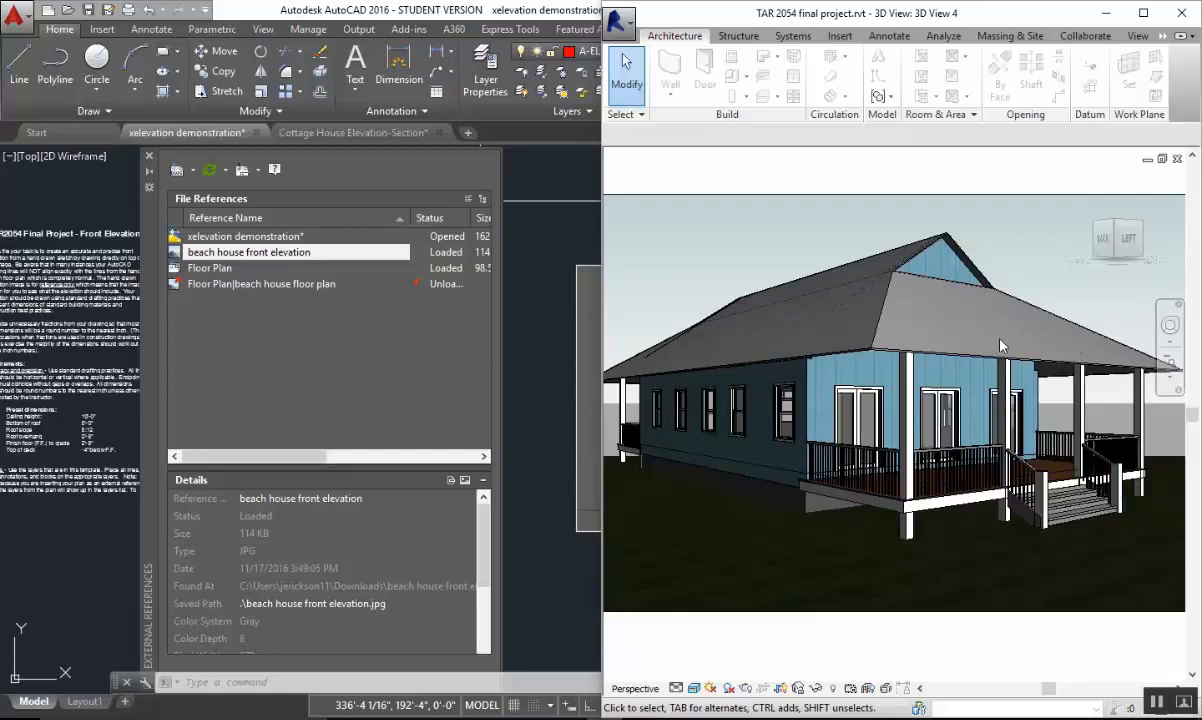
left_click(1105, 14)
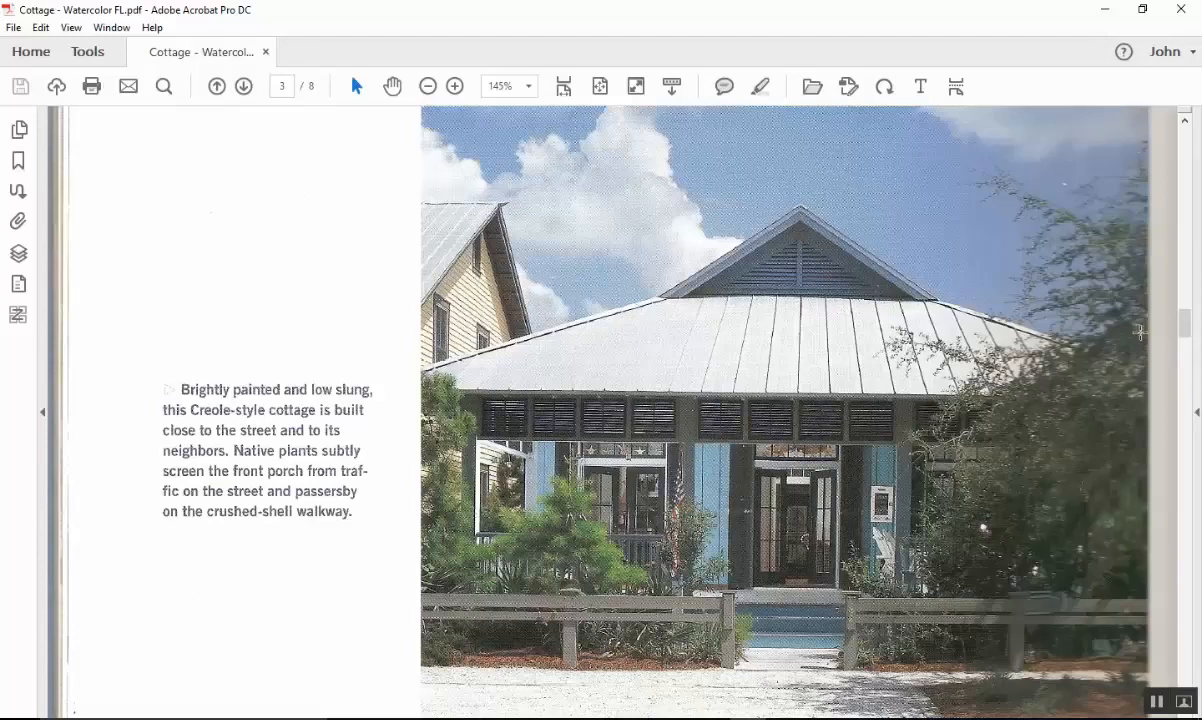
left_click(1106, 15)
Examine the floor plan's front wall, porch doors and outer wall corner as starting points for the construction lines.
scroll(1041, 551, "down", 3)
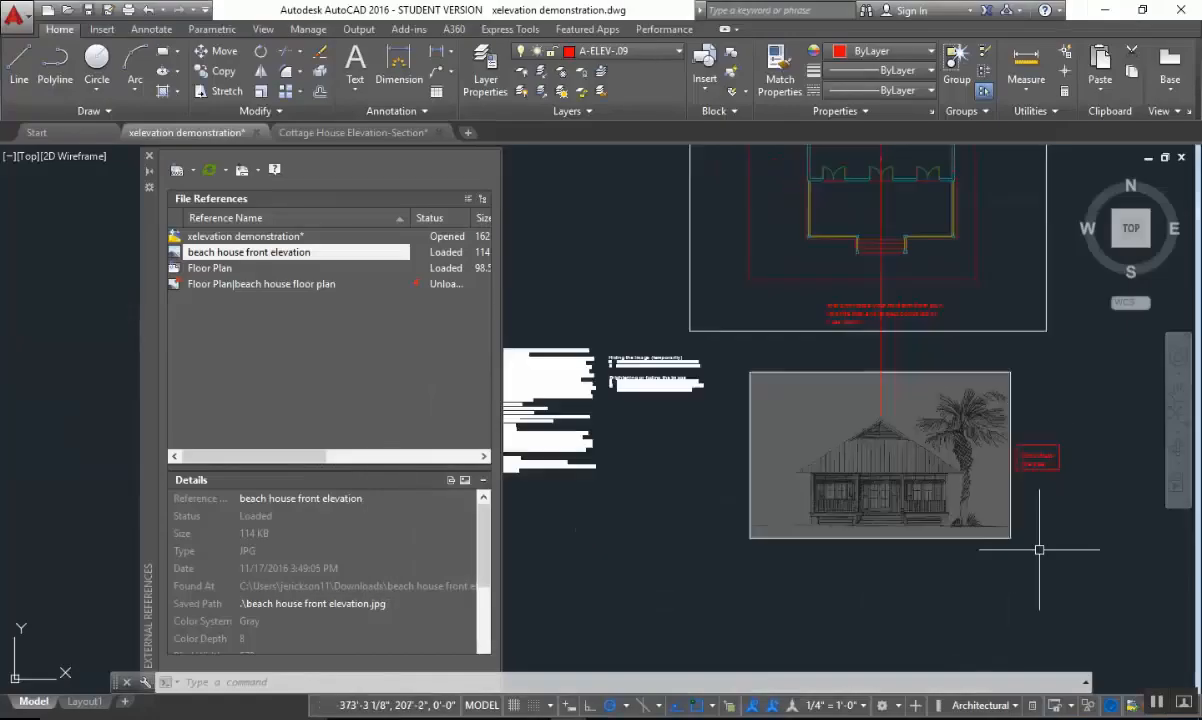
middle_click_drag(1041, 551, 961, 548)
scroll(835, 216, "up", 3)
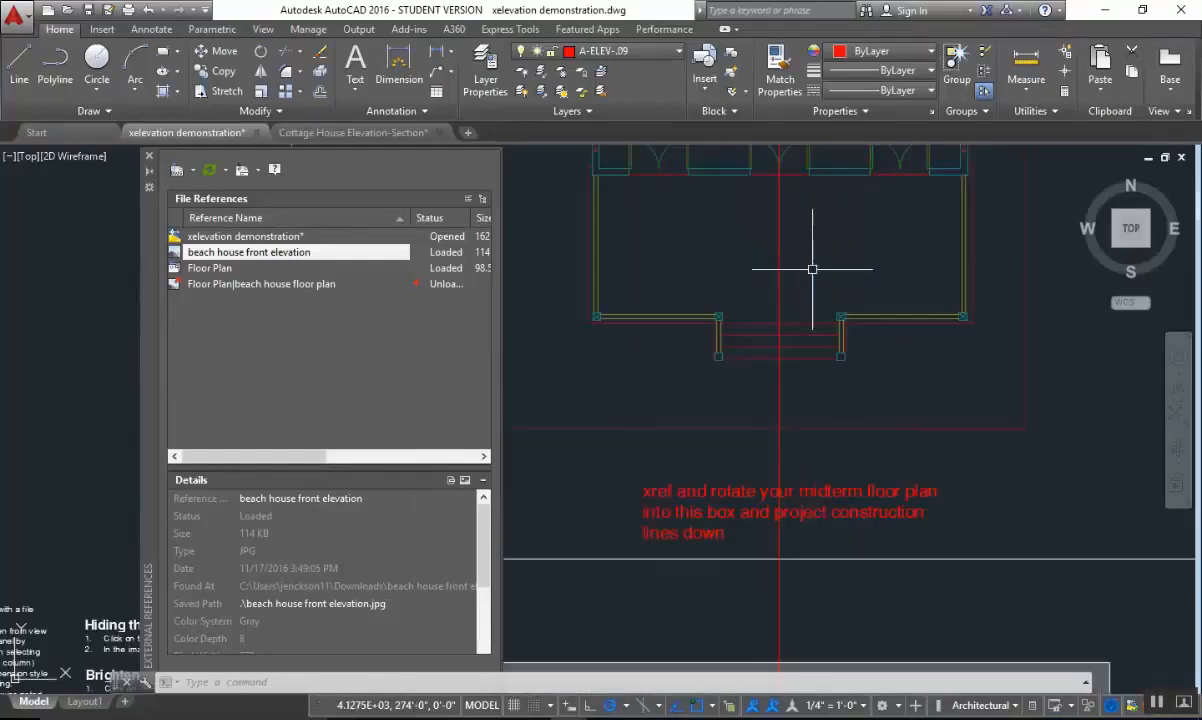
scroll(625, 300, "up", 2)
scroll(642, 302, "down", 2)
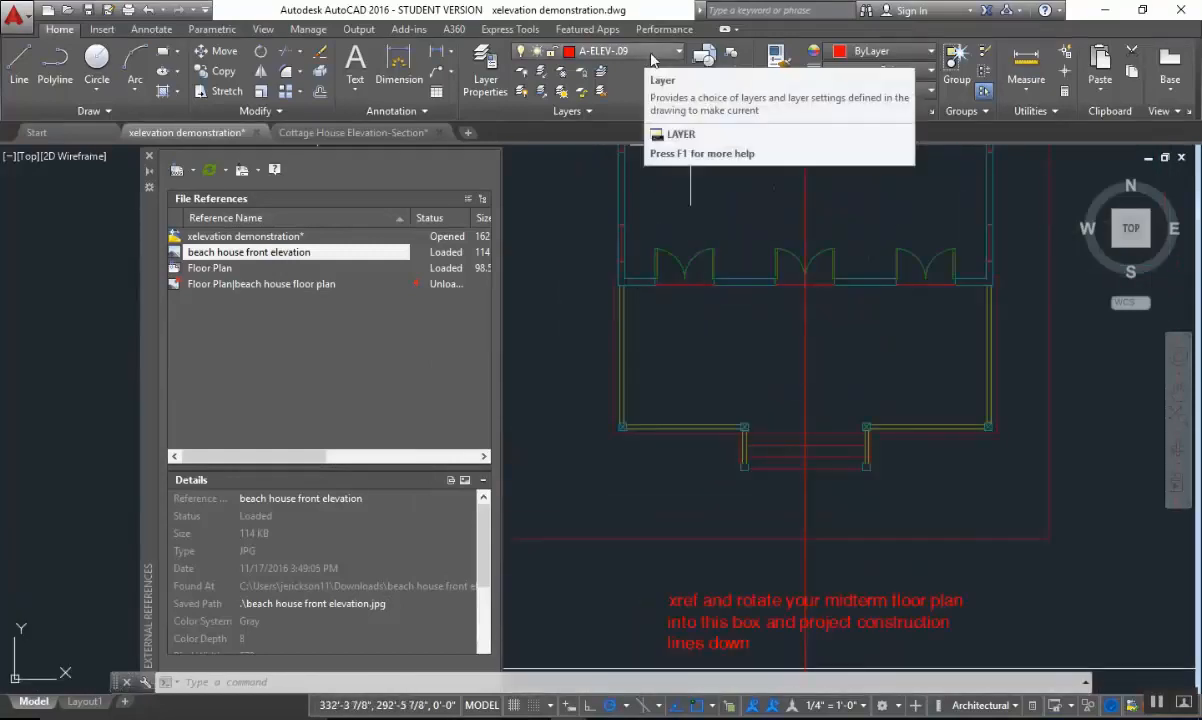
scroll(647, 281, "up", 4)
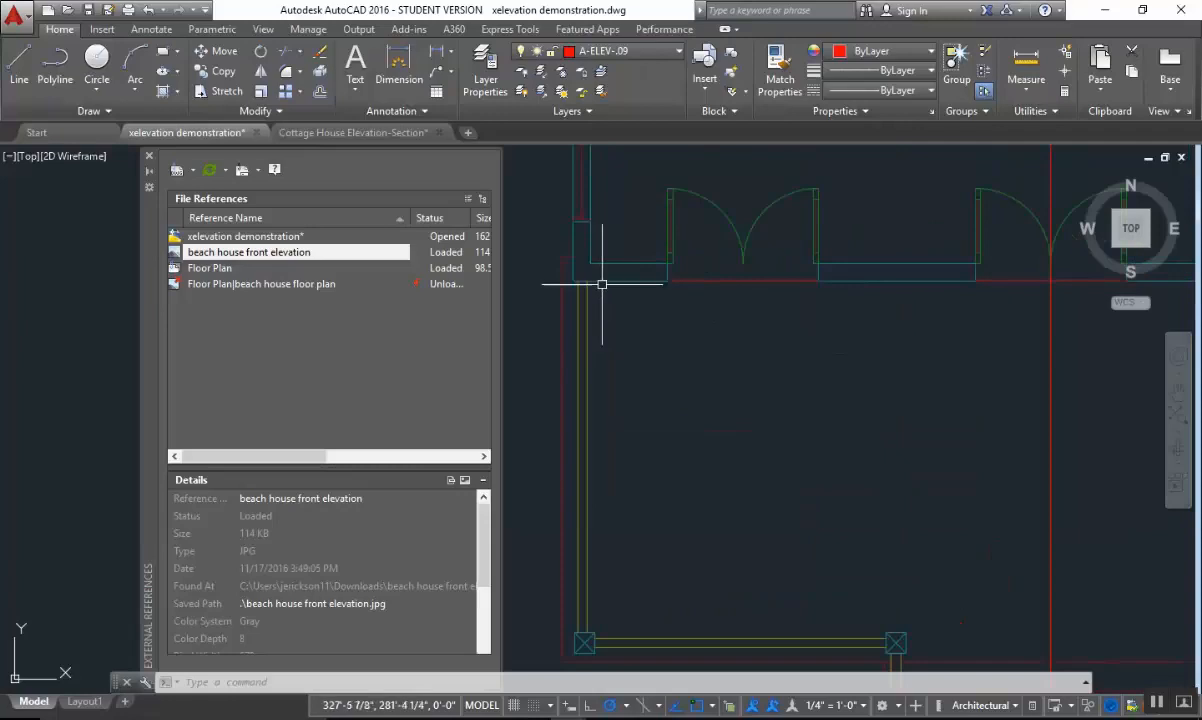
scroll(598, 286, "down", 2)
middle_click_drag(673, 311, 714, 325)
key("Escape")
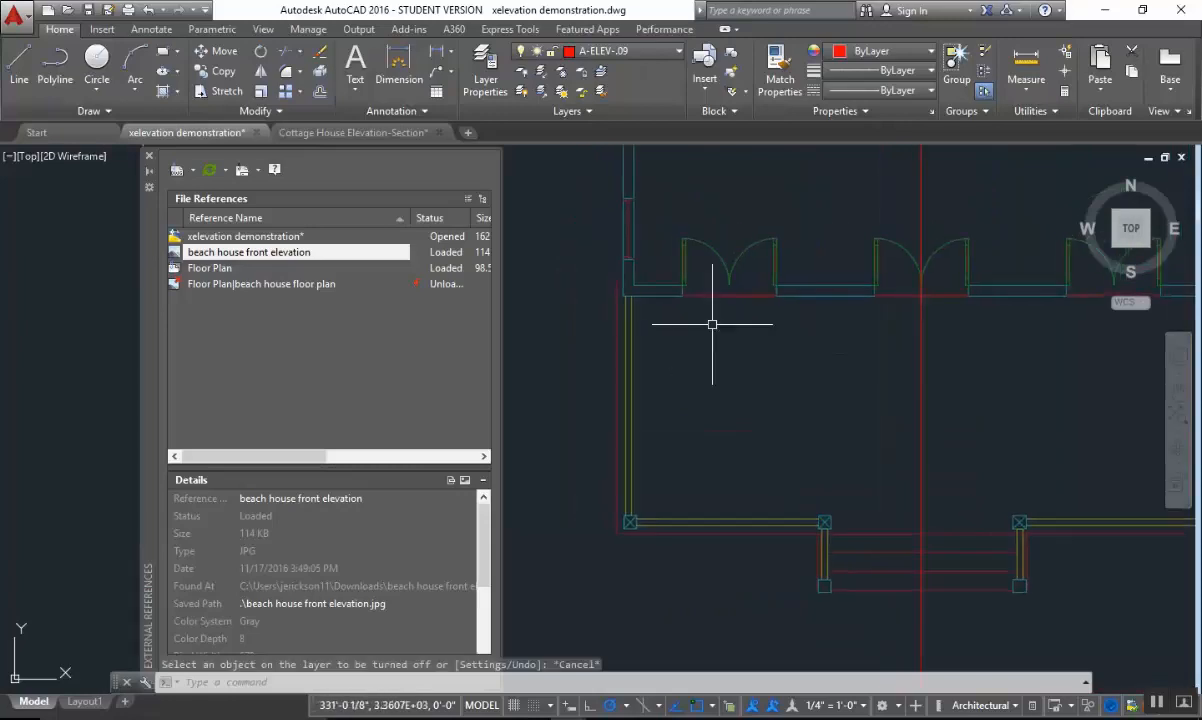
key("Escape")
scroll(637, 297, "up", 2)
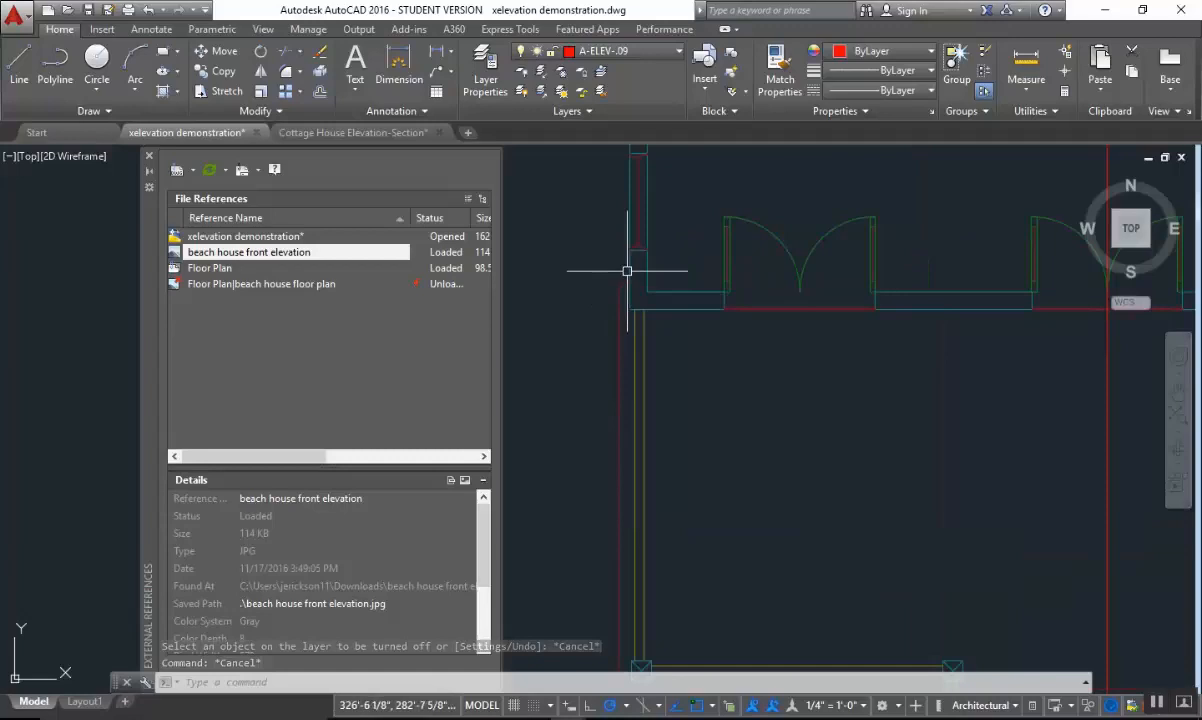
scroll(631, 269, "down", 2)
mouse_move(637, 312)
middle_mouse_down()
mouse_move(633, 341)
mouse_move(632, 323)
middle_mouse_up()
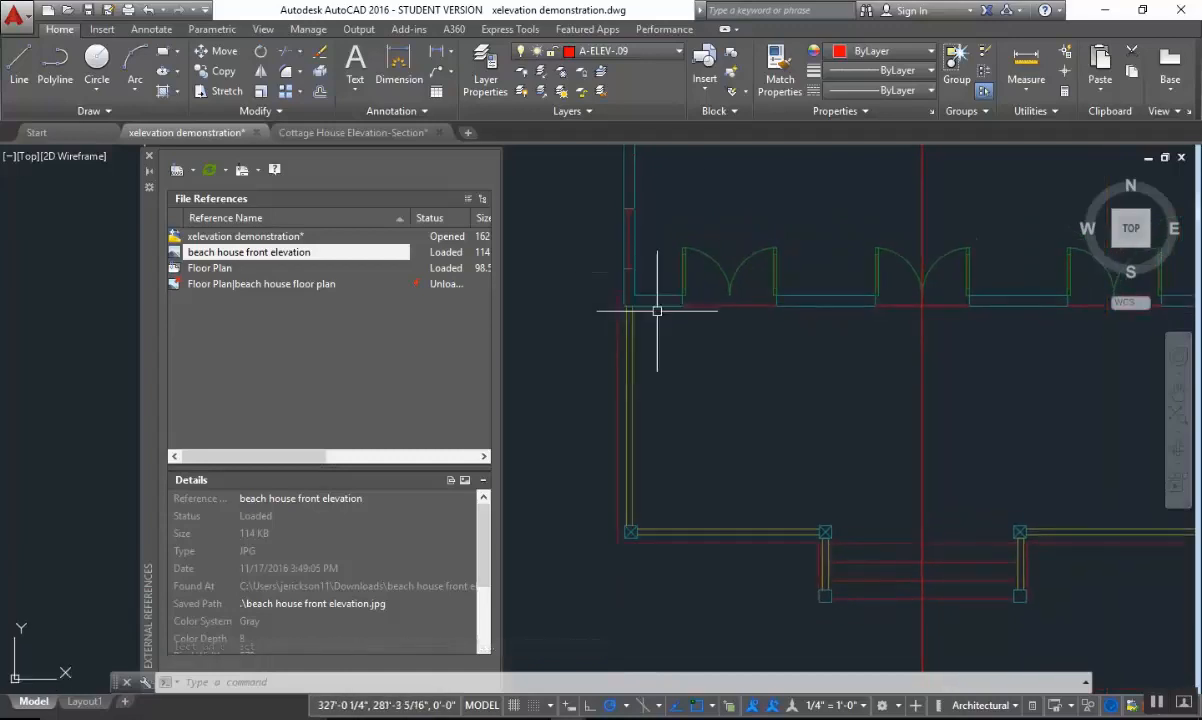
middle_click_drag(980, 342, 594, 394)
middle_click_drag(814, 349, 1076, 357)
middle_click_drag(815, 378, 1096, 383)
scroll(703, 384, "up", 3)
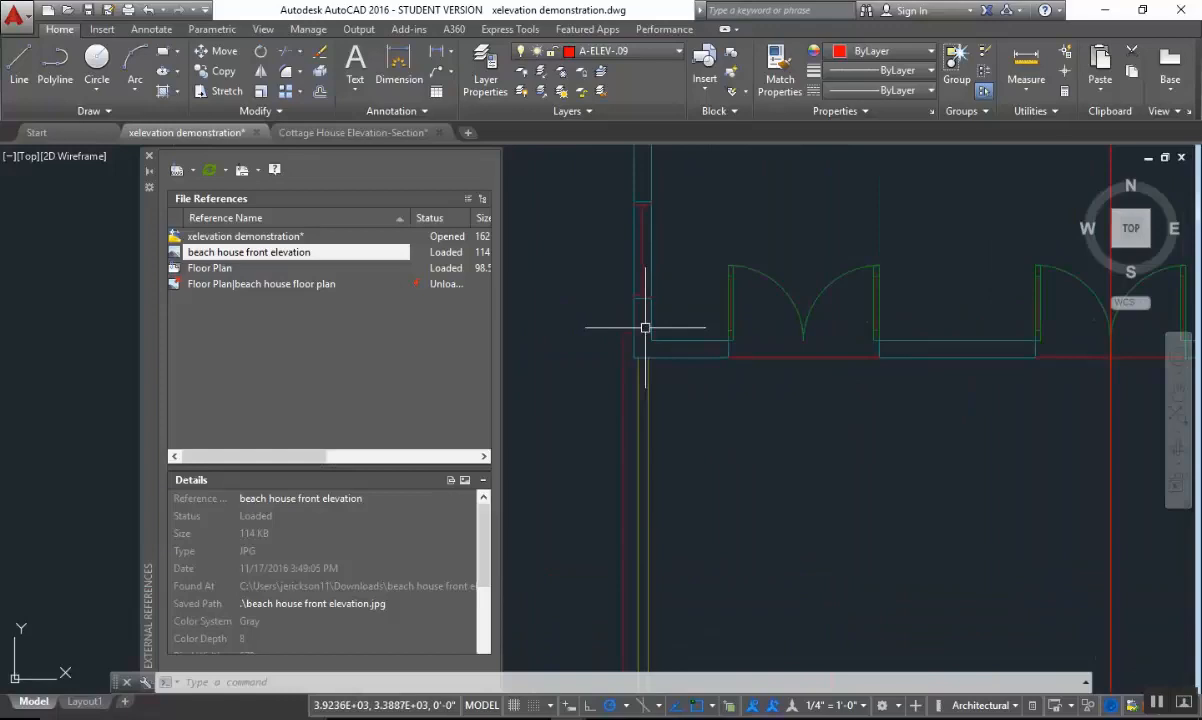
scroll(642, 314, "up", 1)
scroll(628, 316, "up", 2)
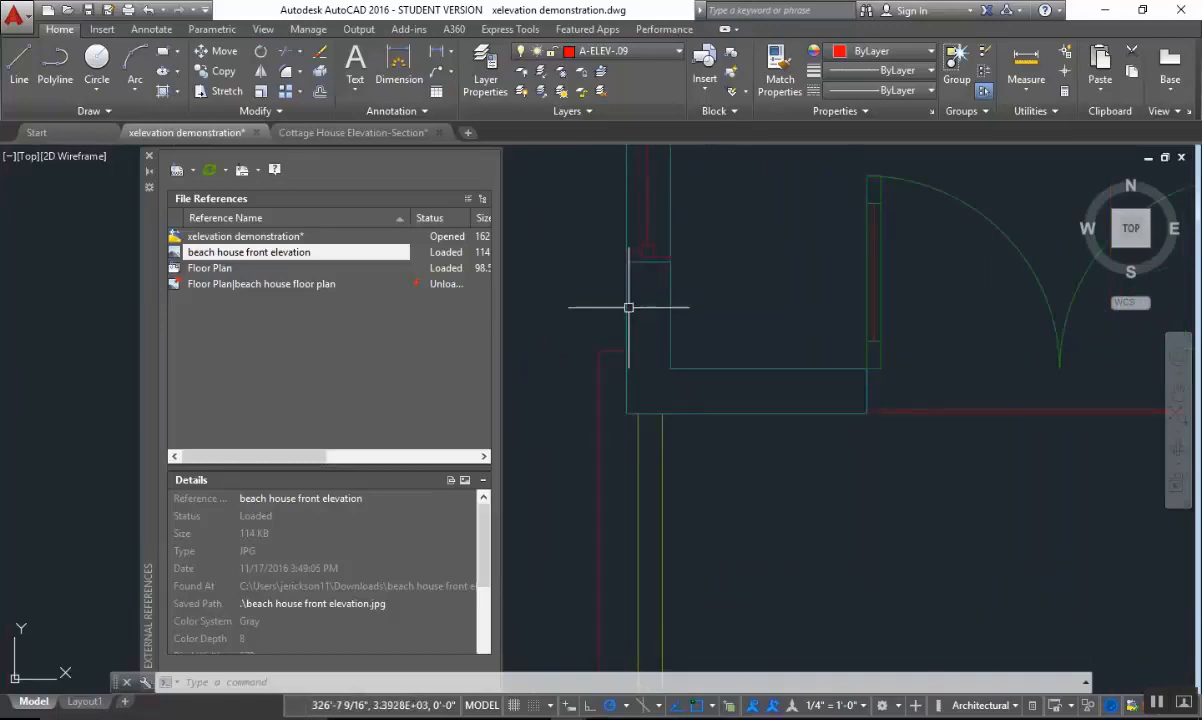
scroll(668, 373, "down", 2)
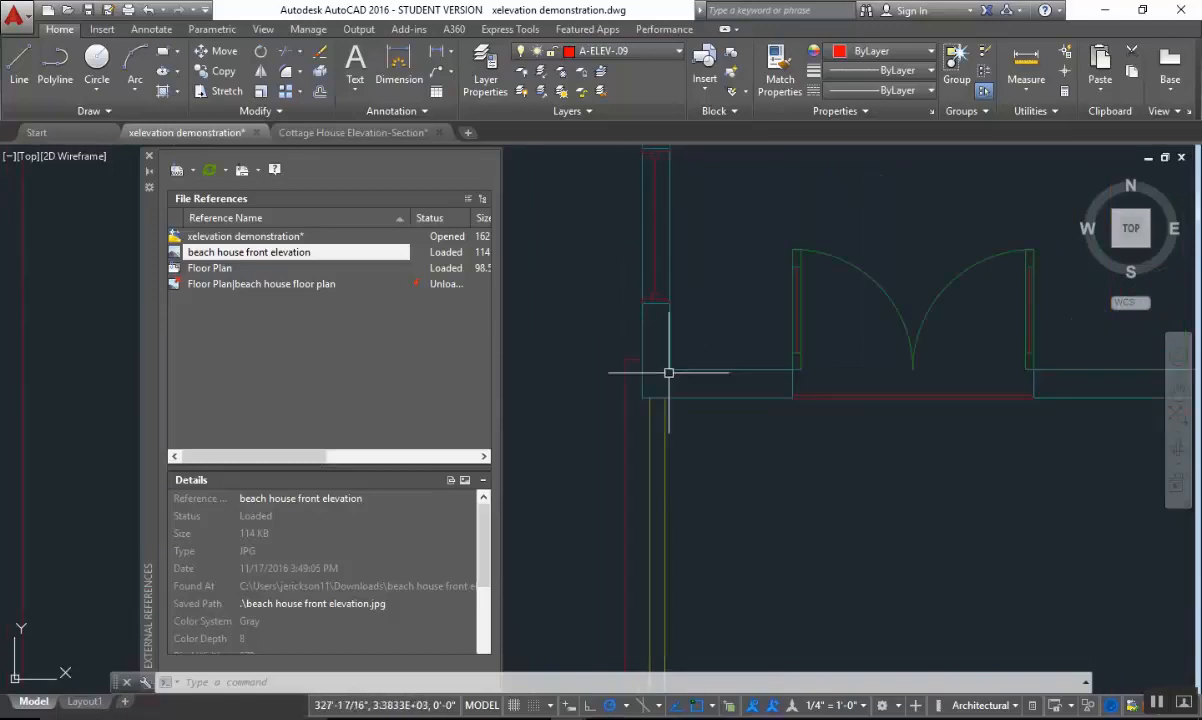
type("L1")
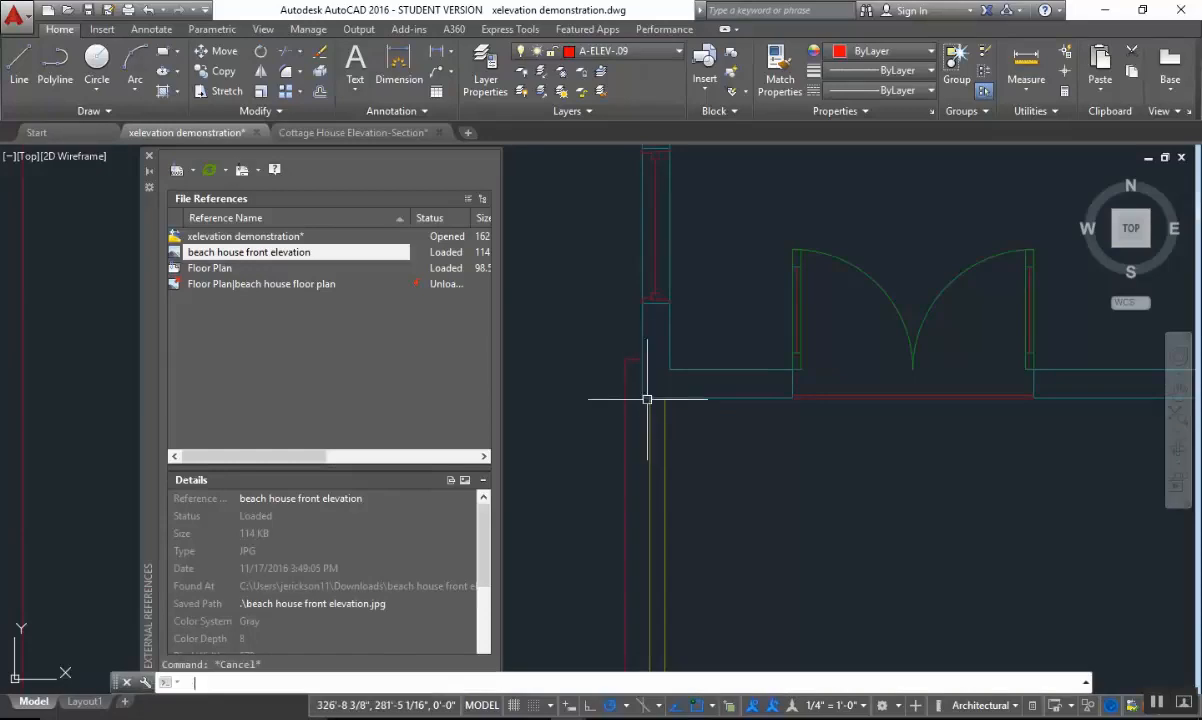
key("Return")
Draw a vertical construction line from the outer endpoint of the floor plan's front-left wall corner down to just below the elevation image.
key("Return")
key("Escape")
key("Escape")
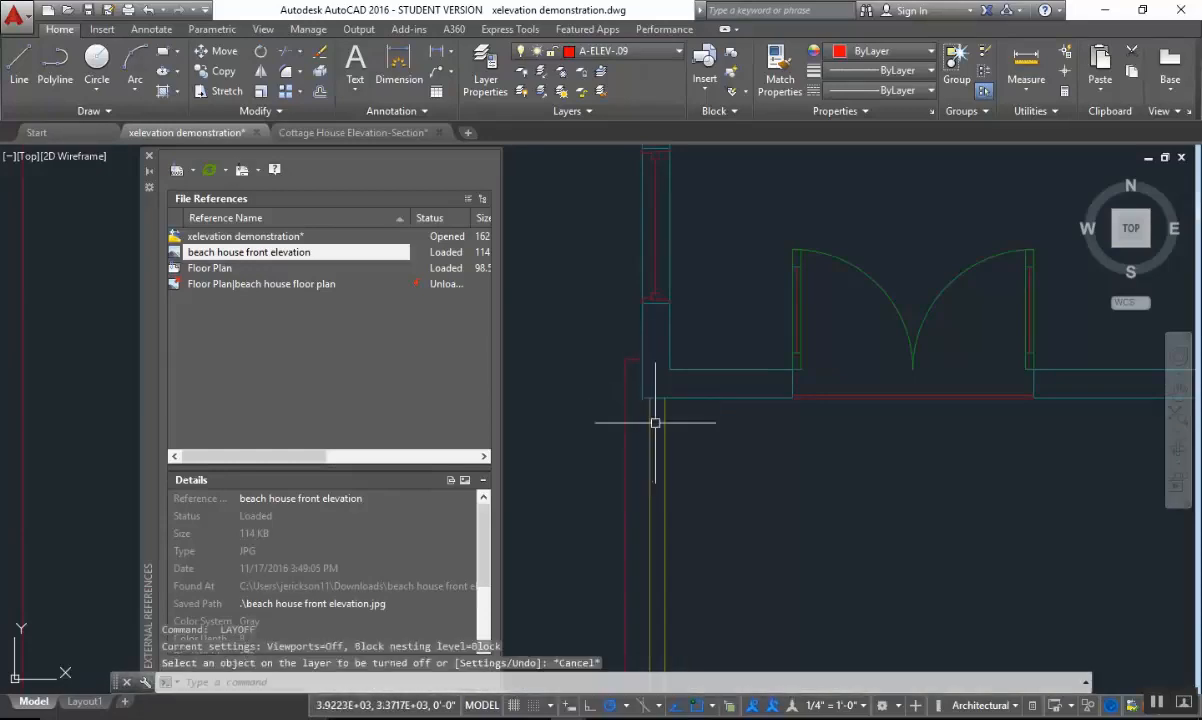
type("L")
key("Return")
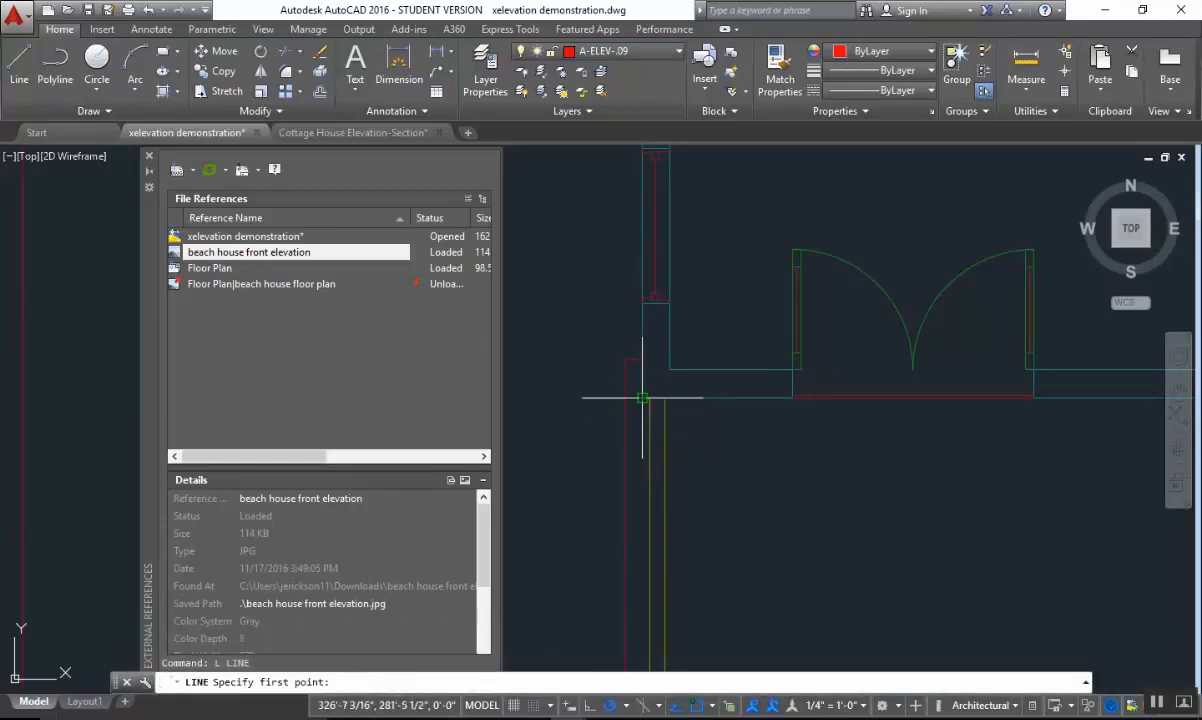
scroll(650, 390, "up", 3)
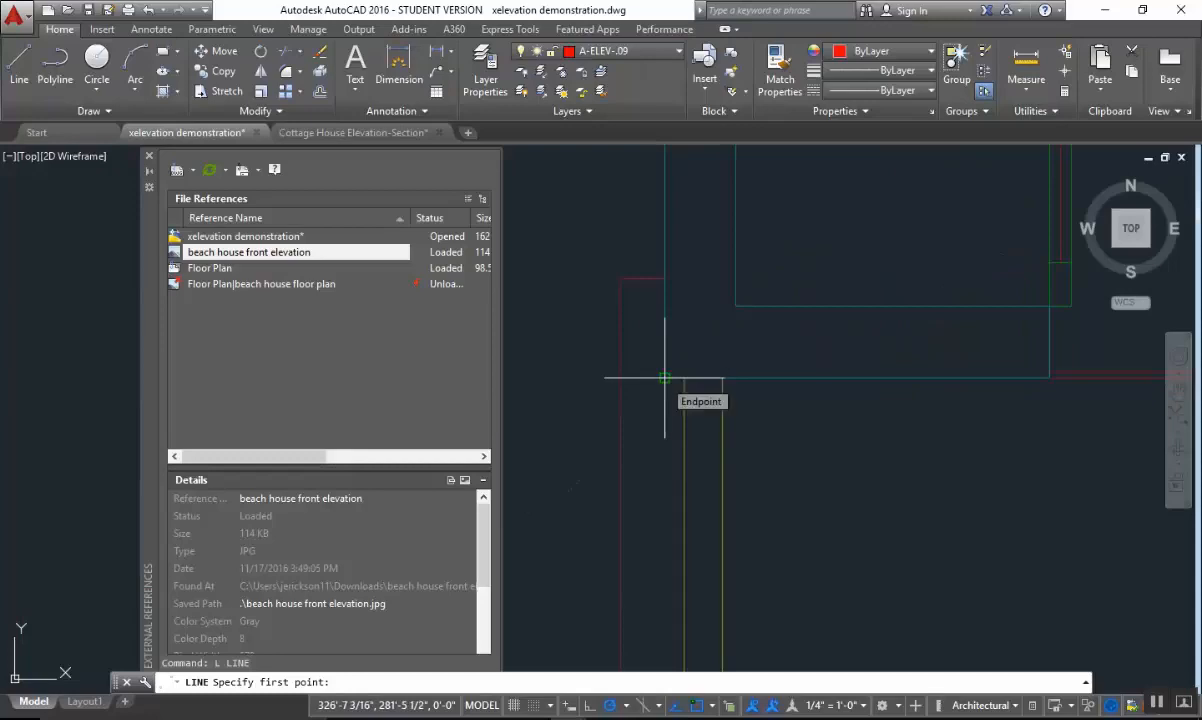
left_click(664, 378)
scroll(760, 450, "down", 8)
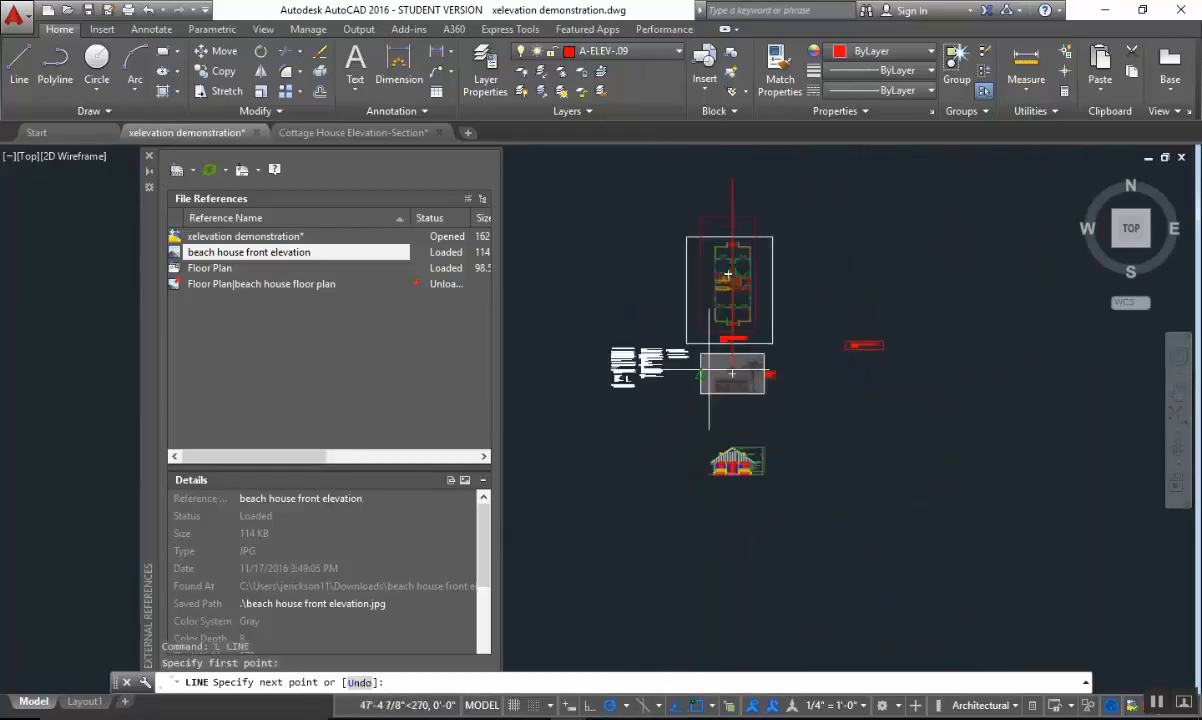
scroll(711, 402, "up", 5)
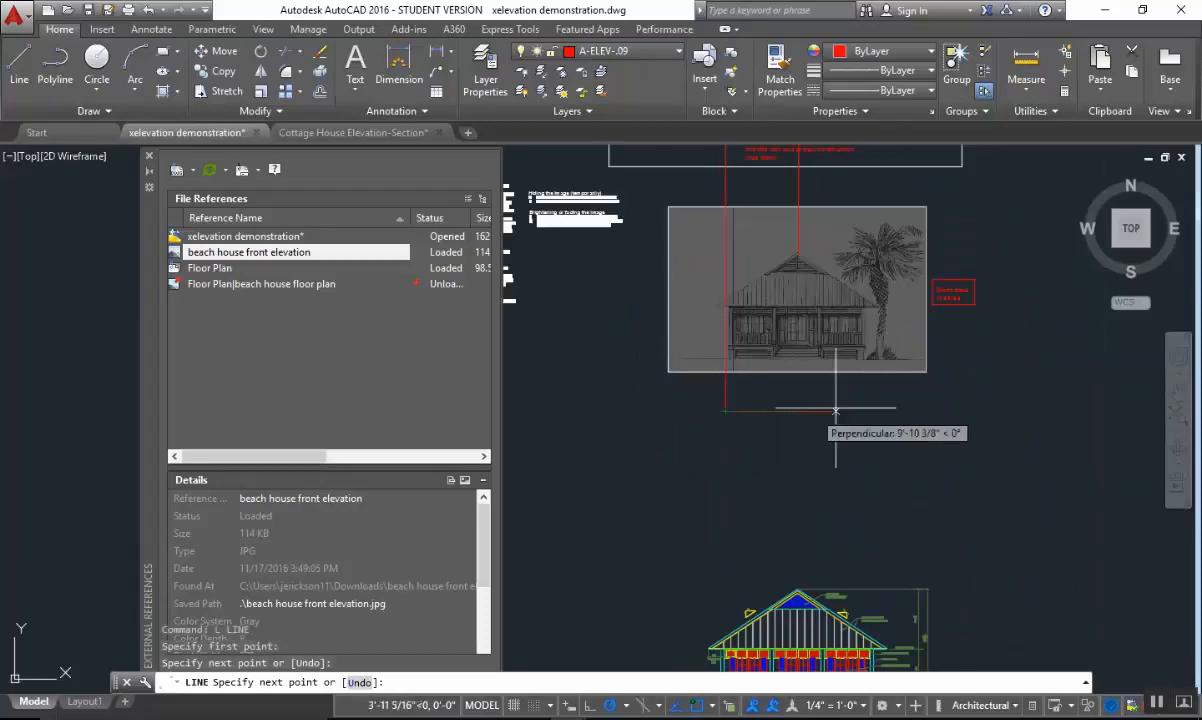
key("Escape")
Draw a vertical construction line from the outer endpoint of the floor plan's front-right wall corner down to just below the elevation image.
middle_click_drag(835, 411, 735, 674)
scroll(750, 364, "up", 2)
scroll(808, 184, "up", 1)
middle_click_drag(808, 184, 852, 480)
scroll(869, 423, "up", 1)
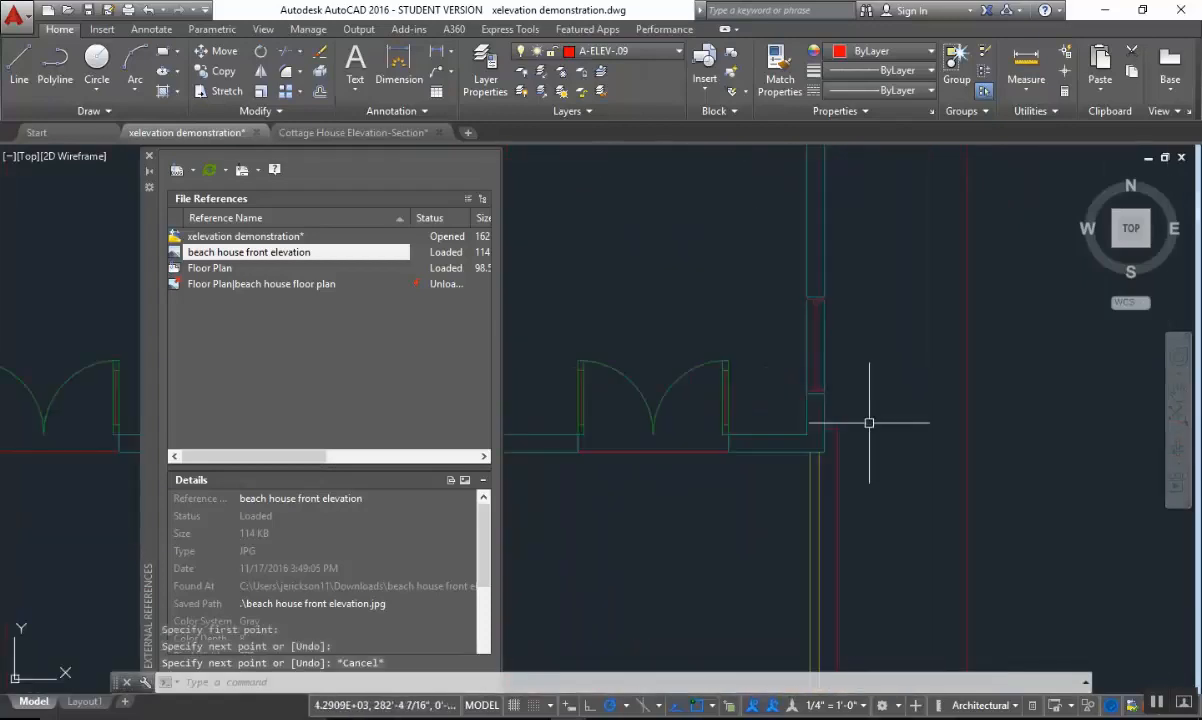
key("Return")
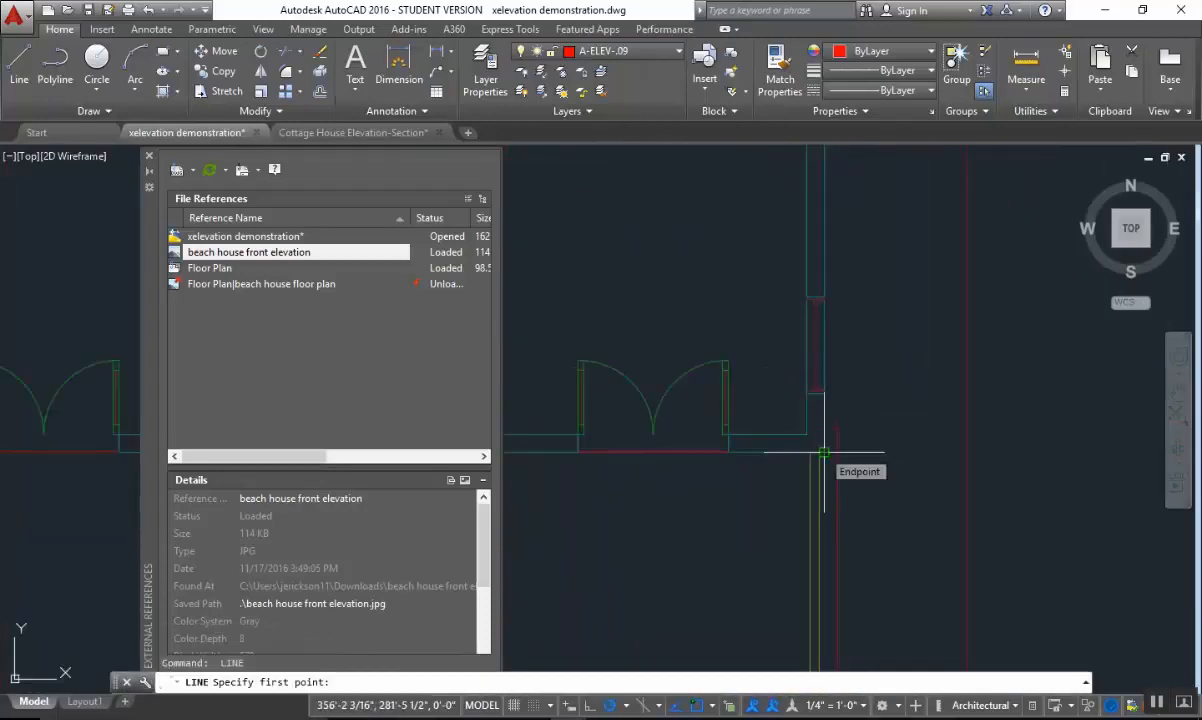
left_click(824, 452)
scroll(868, 500, "down", 9)
middle_click_drag(893, 525, 853, 195)
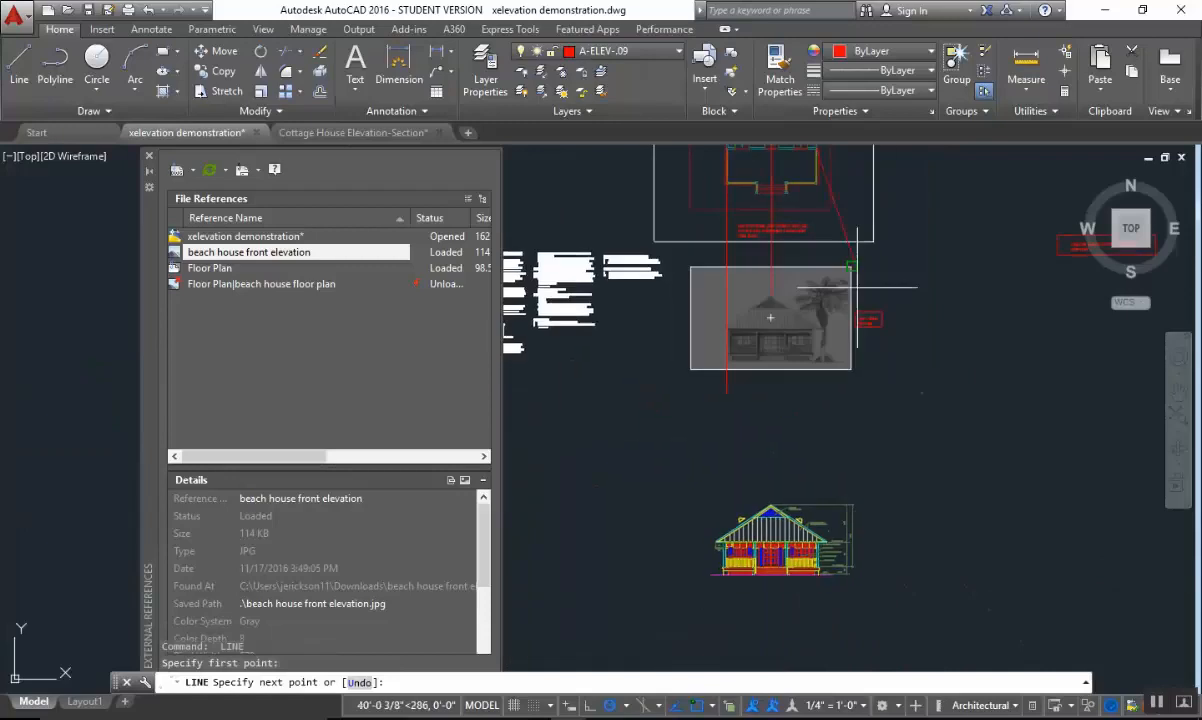
scroll(807, 381, "up", 4)
key("Escape")
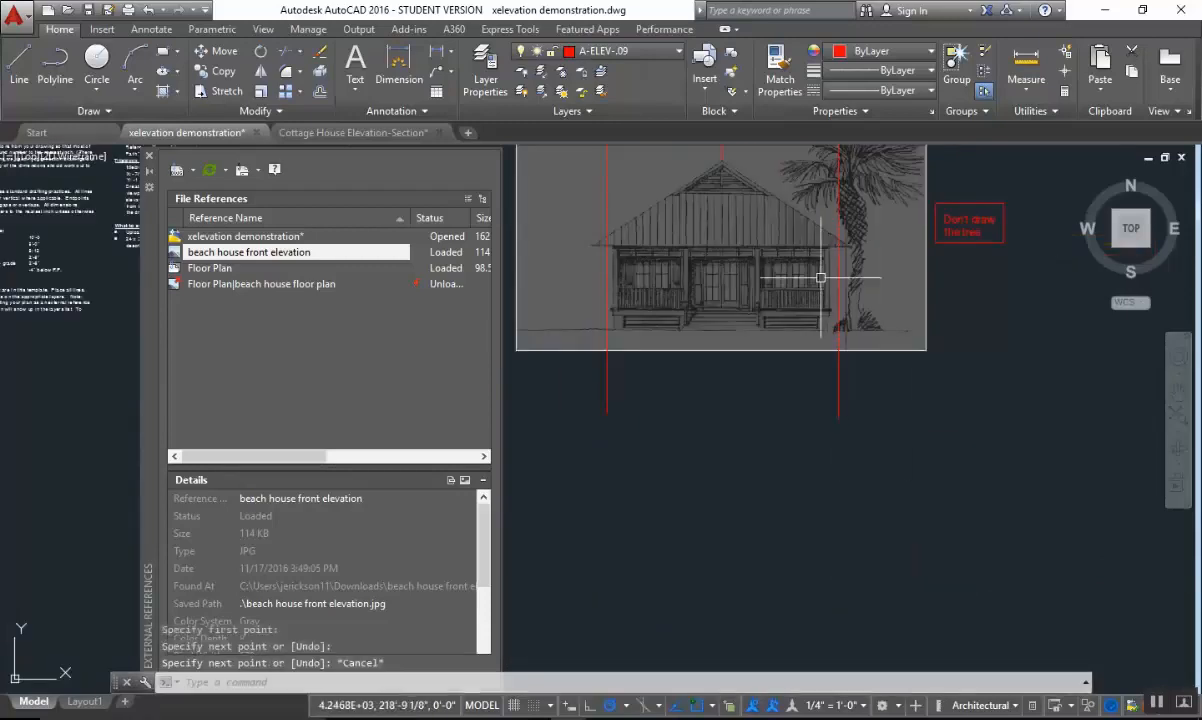
Compare the two projected wall lines with the outer walls, porch posts and roof of the house in the elevation image.
scroll(745, 428, "up", 3)
scroll(877, 478, "up", 3)
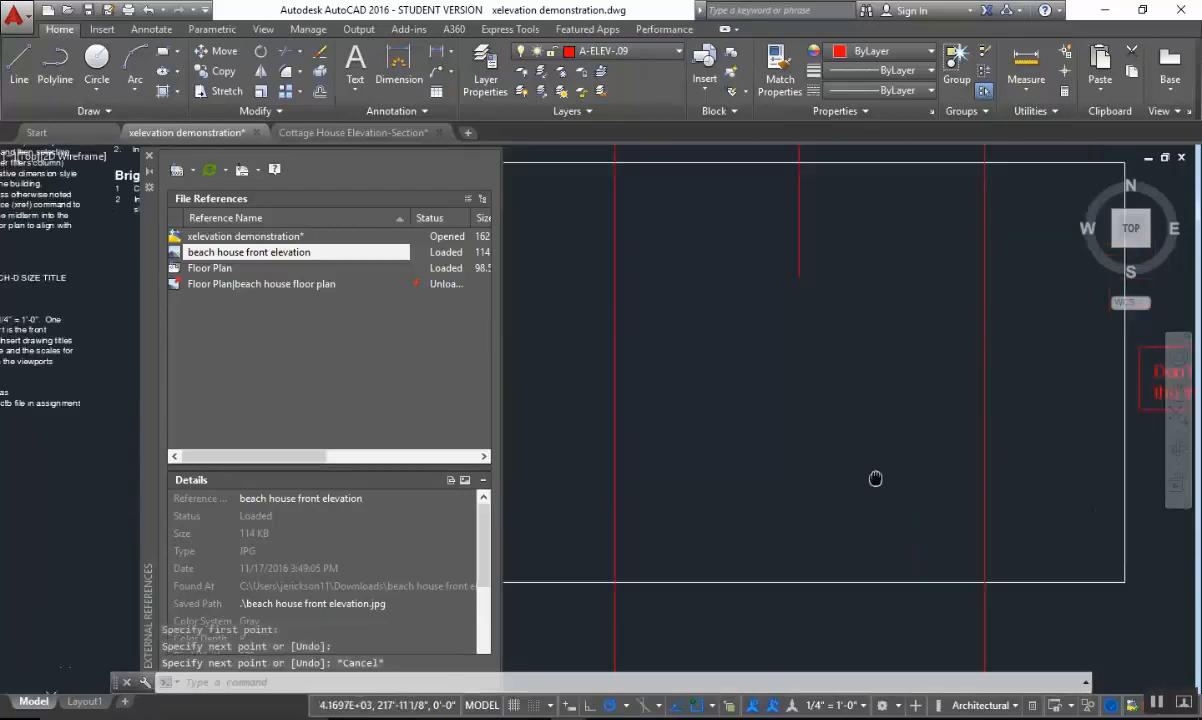
scroll(880, 478, "down", 2)
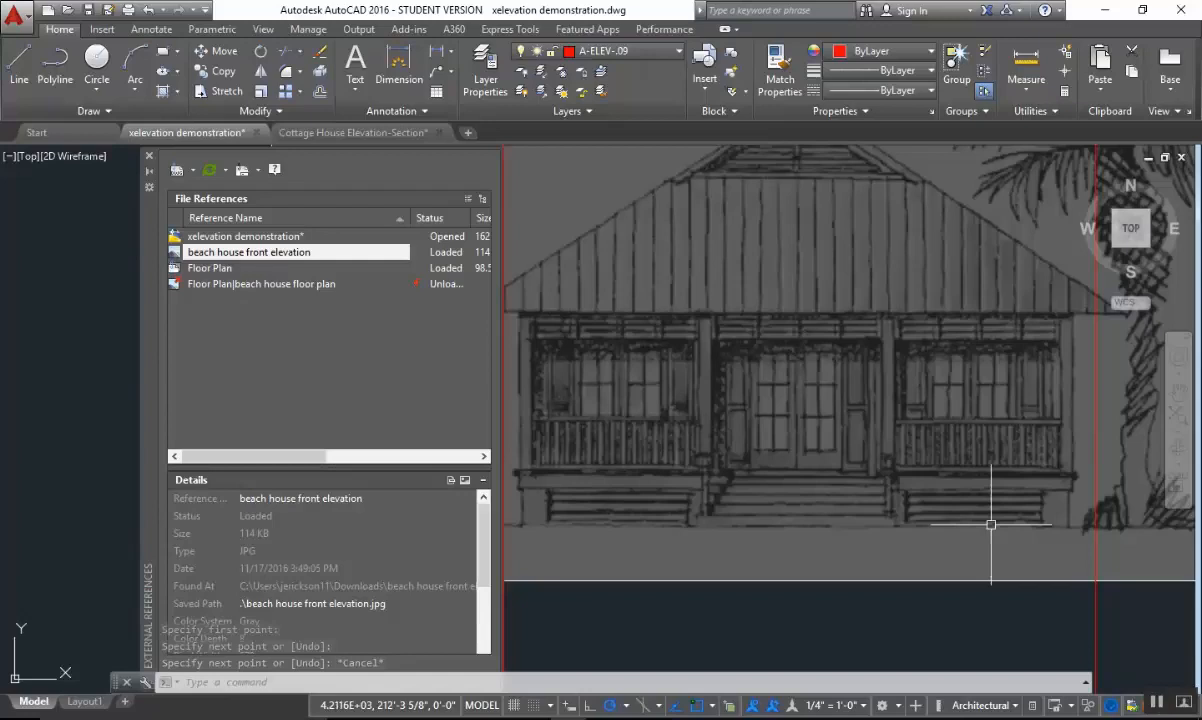
scroll(993, 524, "down", 3)
scroll(762, 440, "up", 3)
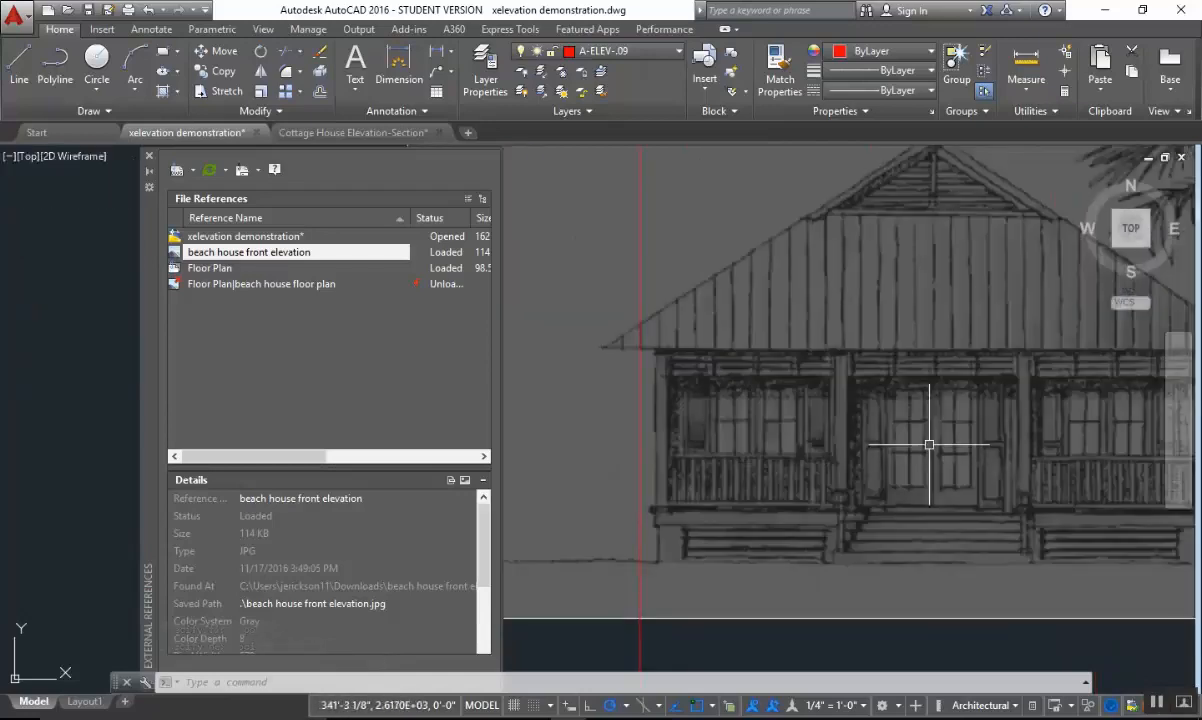
scroll(937, 440, "down", 1)
scroll(979, 458, "down", 2)
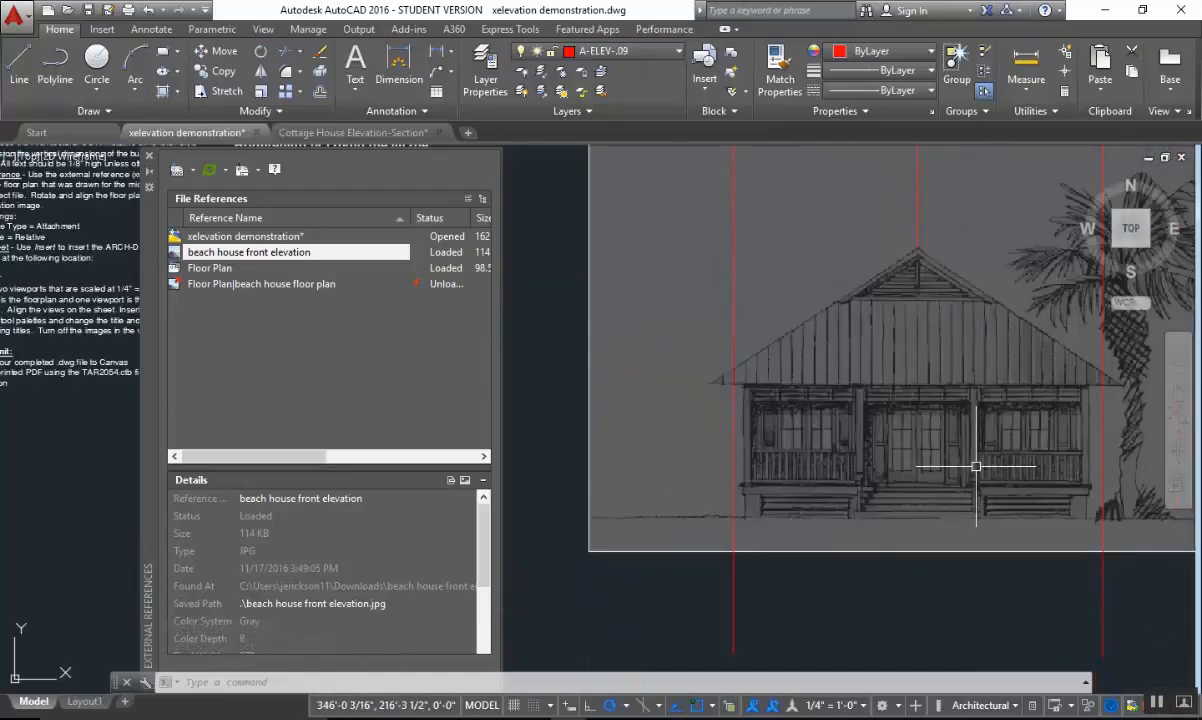
scroll(930, 464, "down", 2)
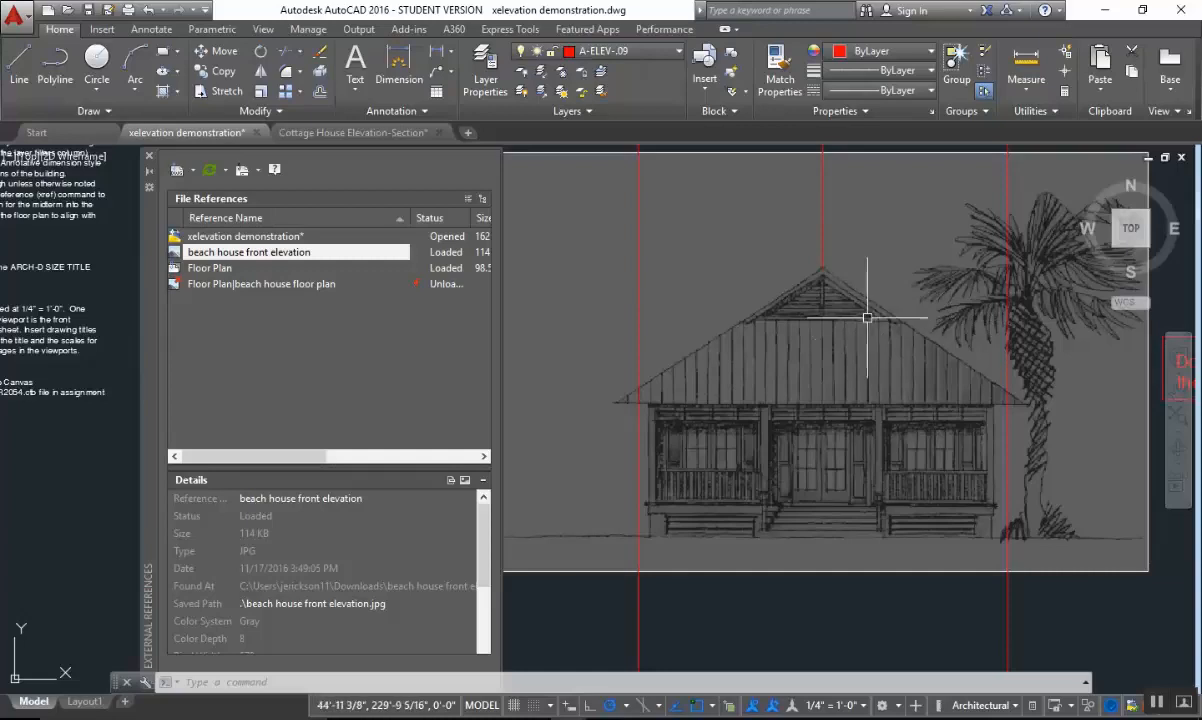
scroll(864, 322, "up", 3)
scroll(857, 324, "down", 2)
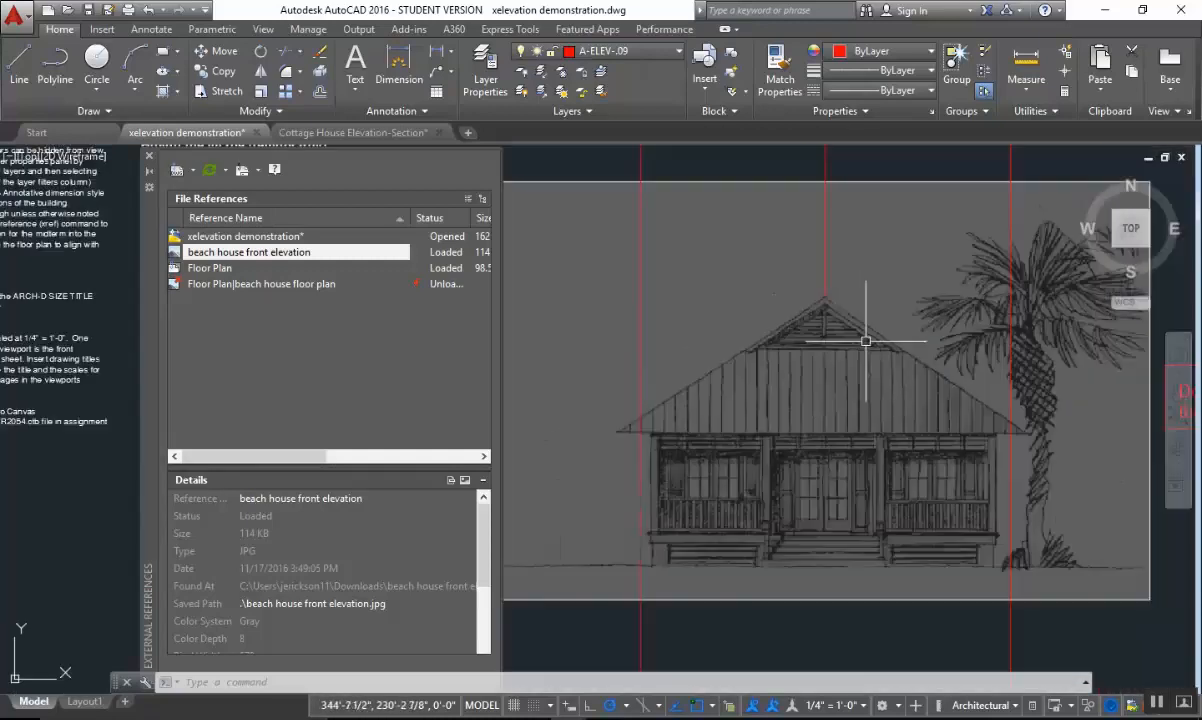
middle_click_drag(808, 520, 808, 474)
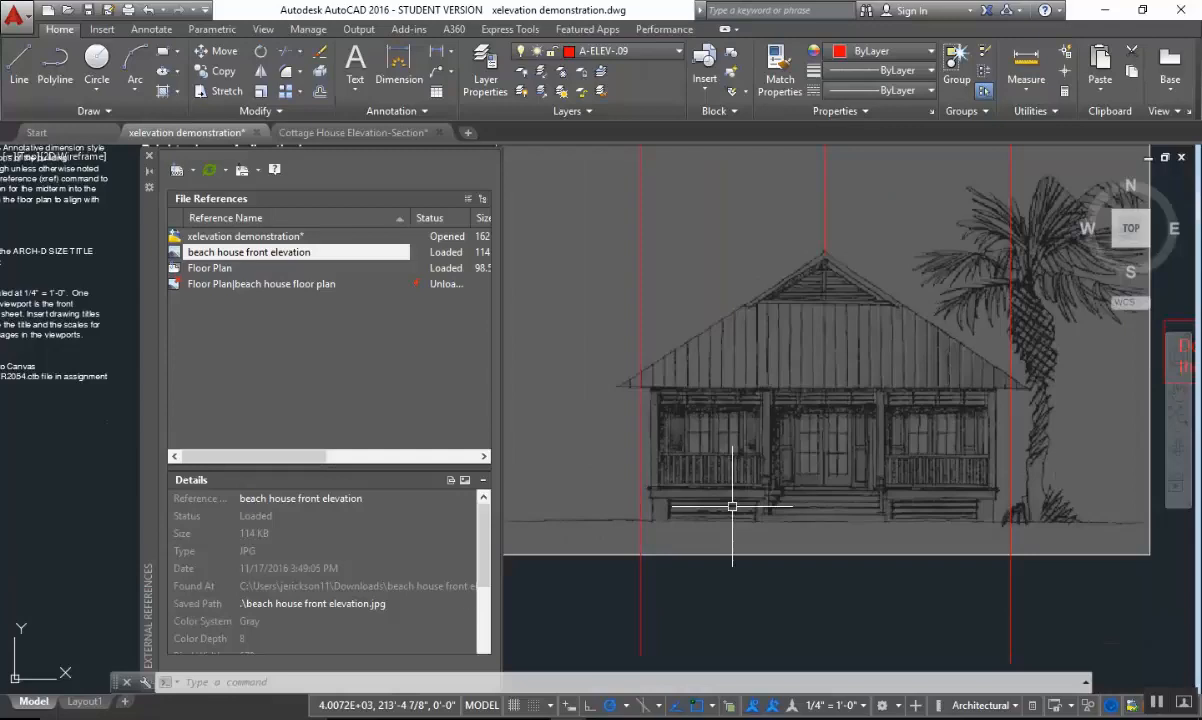
scroll(732, 507, "up", 2)
scroll(790, 490, "down", 3)
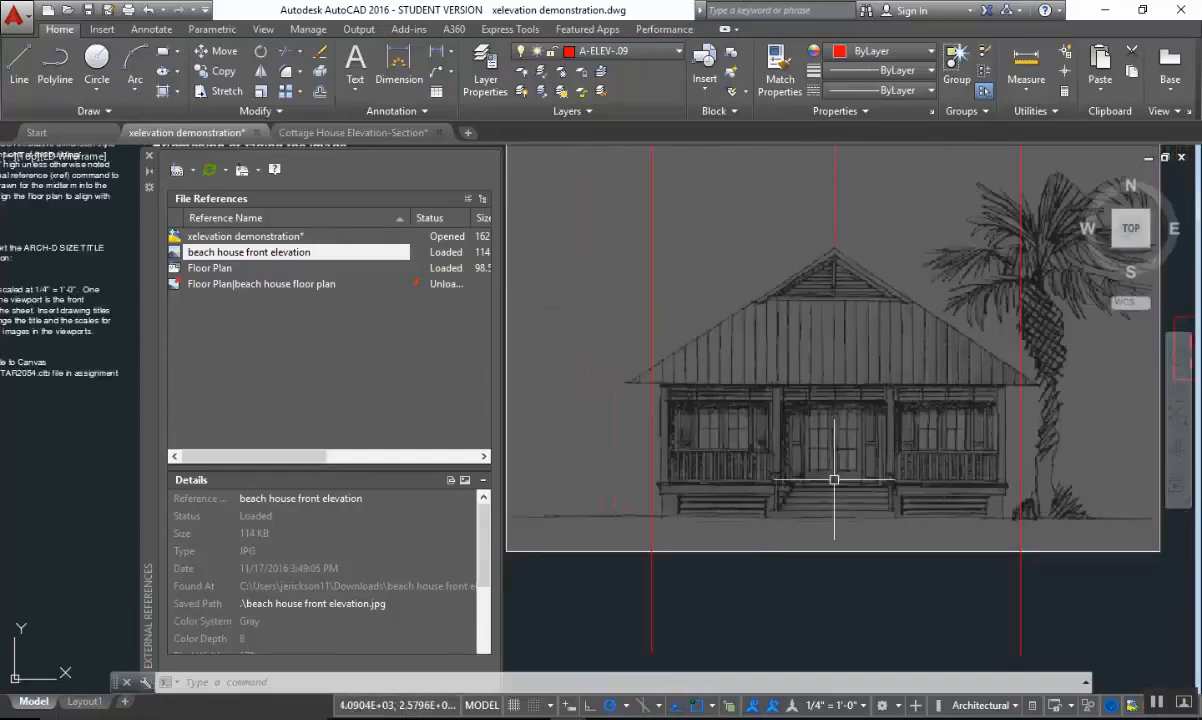
scroll(794, 330, "up", 1)
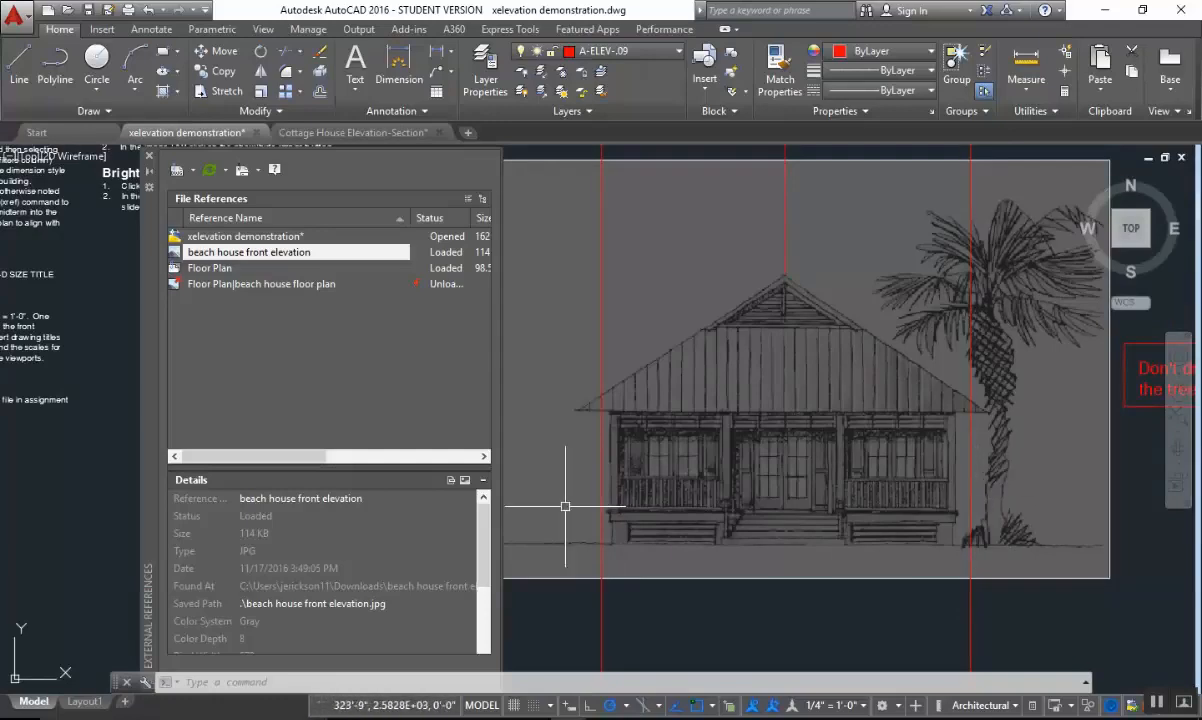
scroll(790, 467, "down", 2)
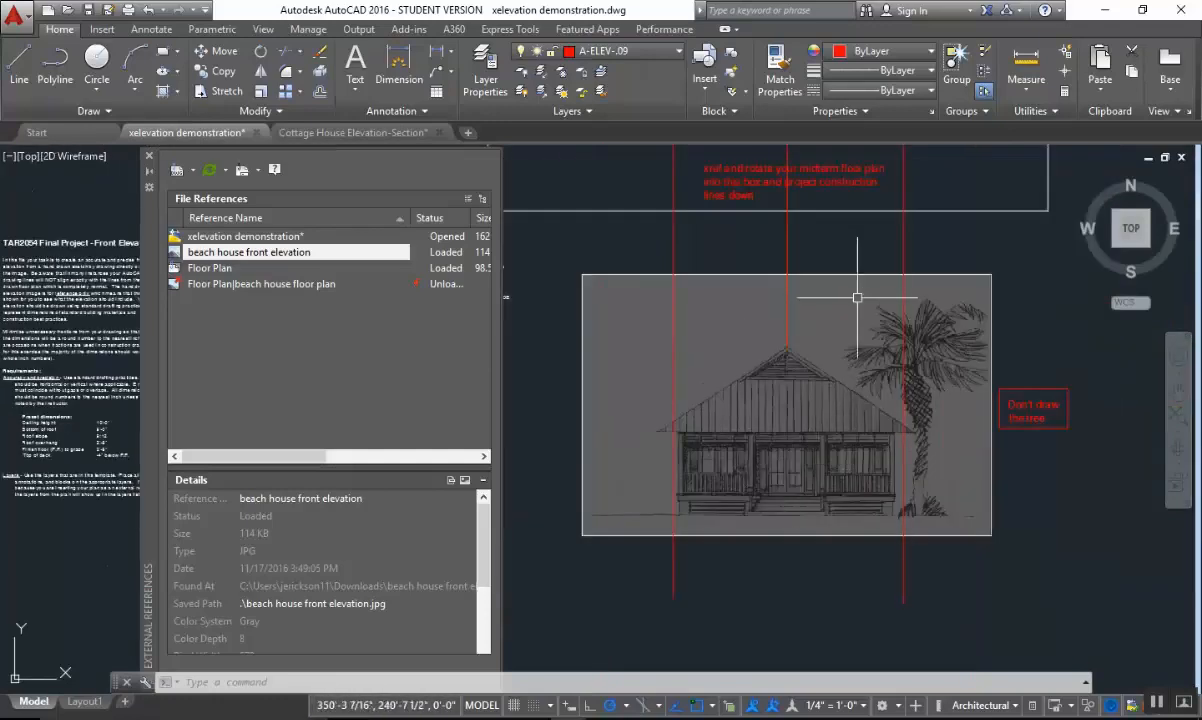
mouse_move(857, 297)
middle_mouse_down()
mouse_move(832, 408)
mouse_move(850, 373)
middle_mouse_up()
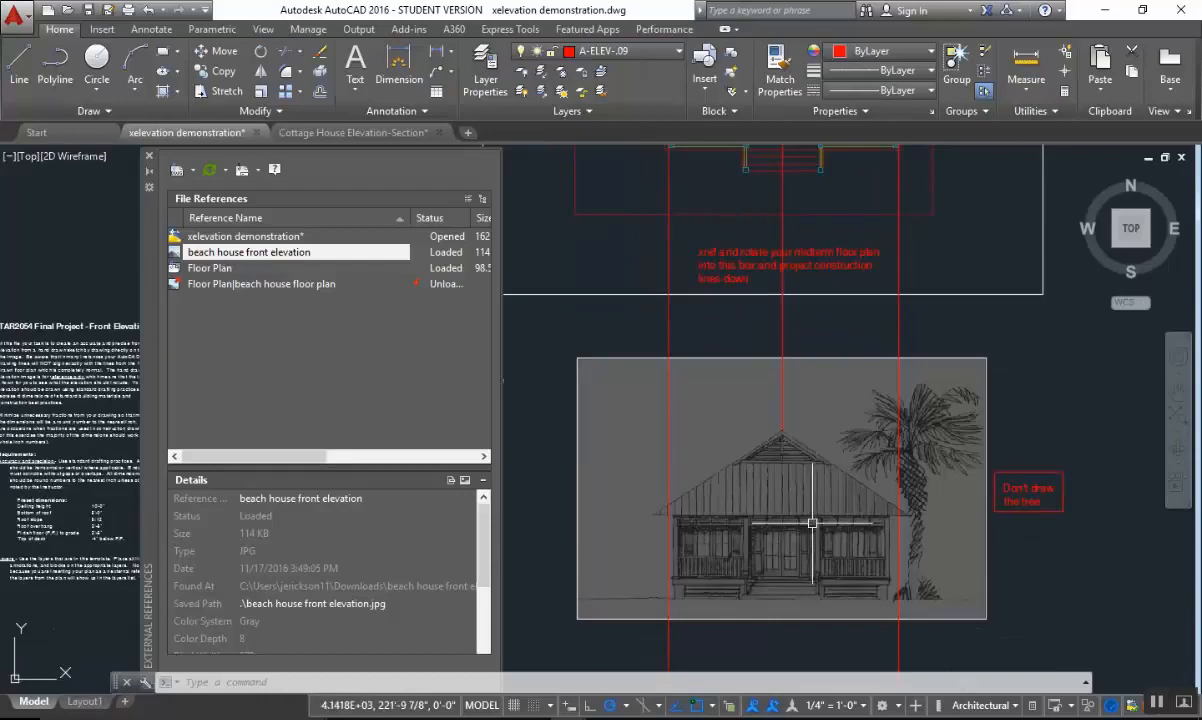
middle_click_drag(812, 523, 848, 395)
scroll(770, 483, "up", 1)
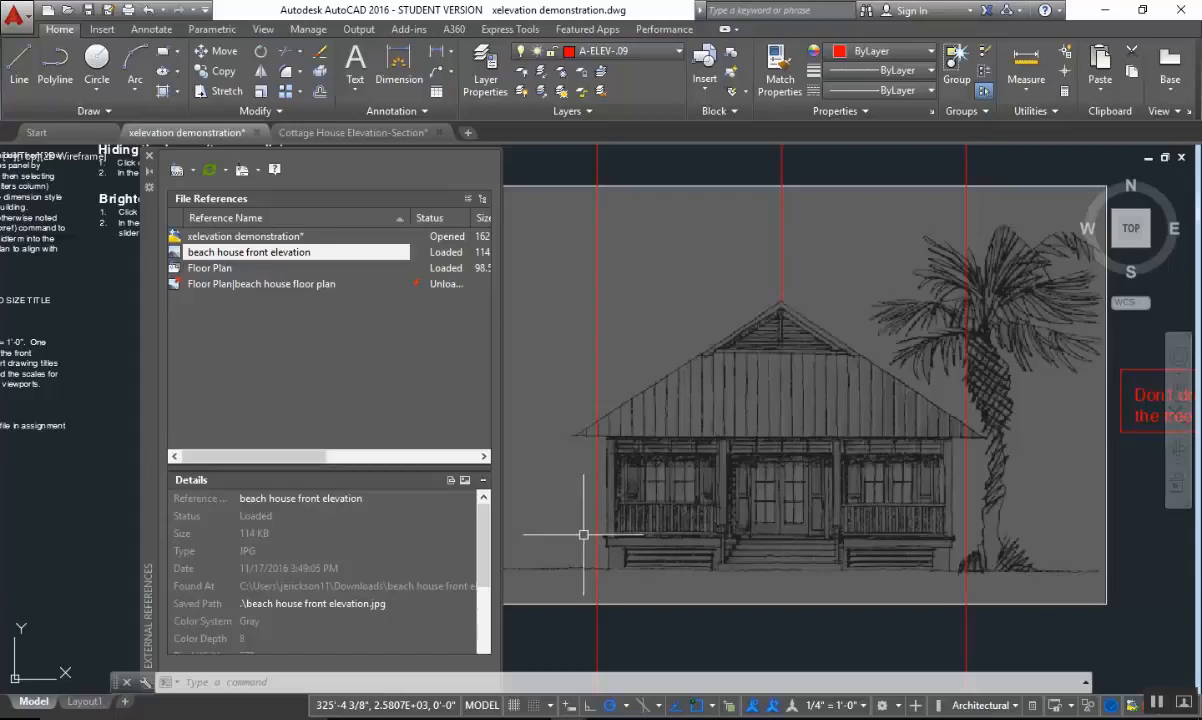
Examine the roof overhangs, porch bays and ground line of the elevation image in relation to the projected construction lines.
scroll(608, 470, "up", 2)
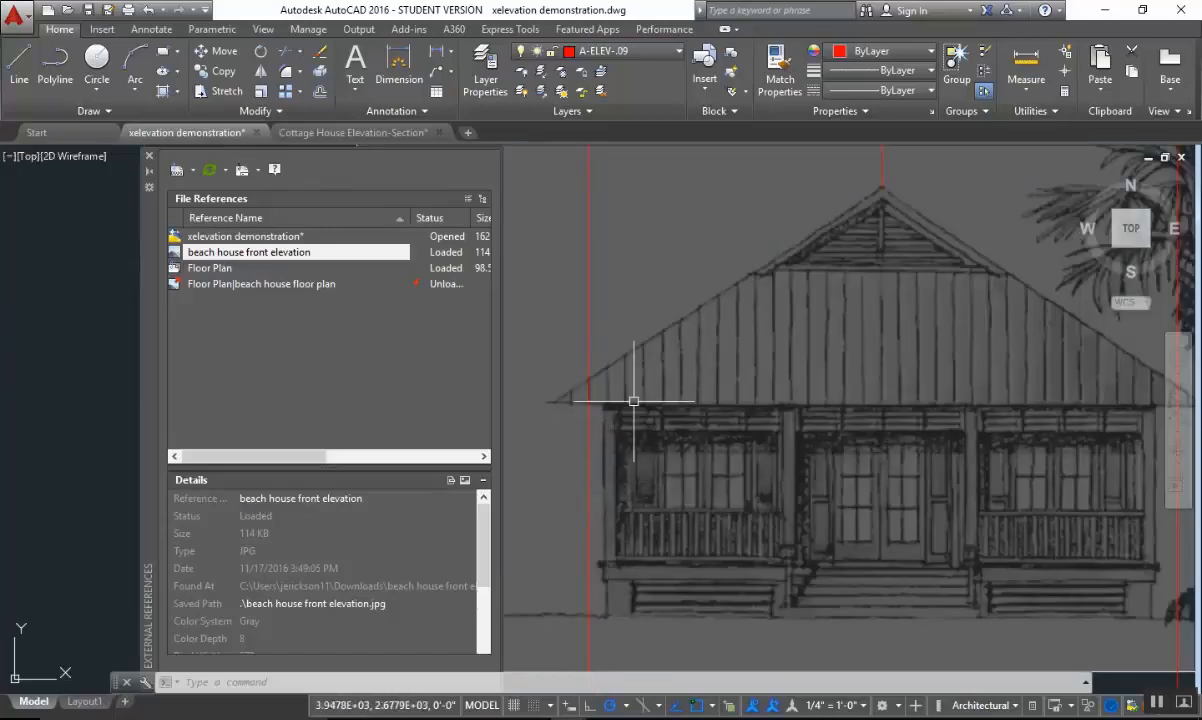
scroll(717, 478, "down", 2)
middle_click_drag(782, 485, 760, 485)
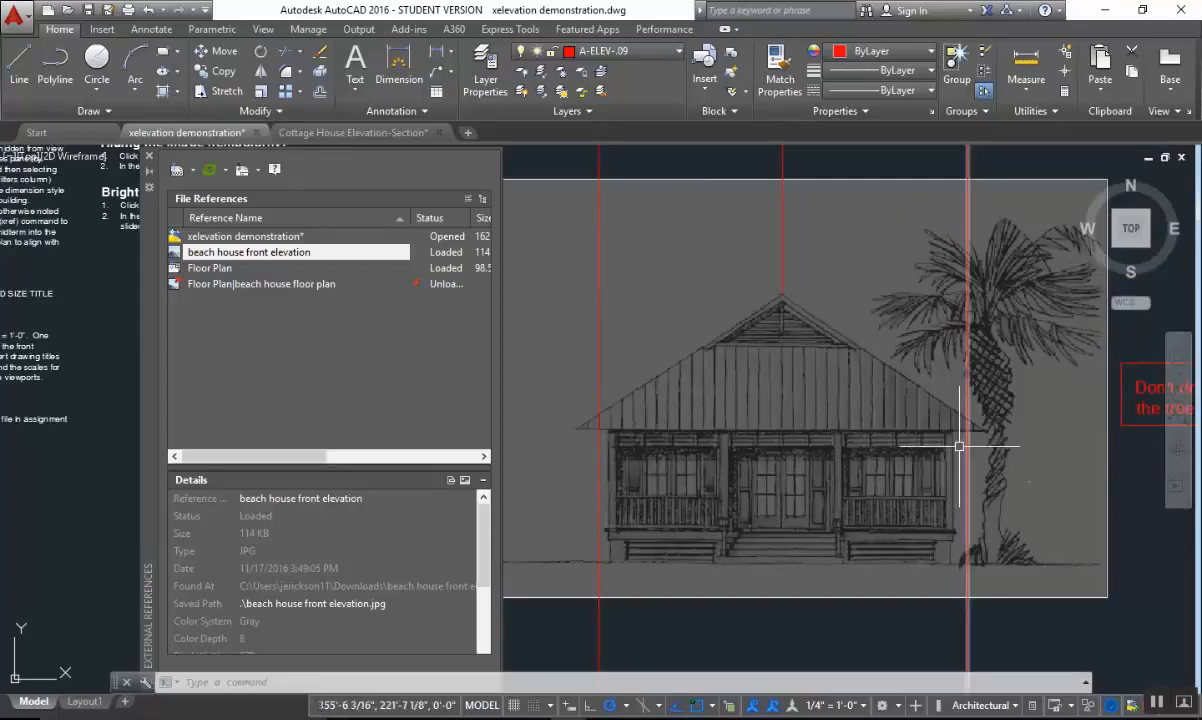
scroll(962, 481, "down", 2)
middle_click_drag(942, 469, 989, 401)
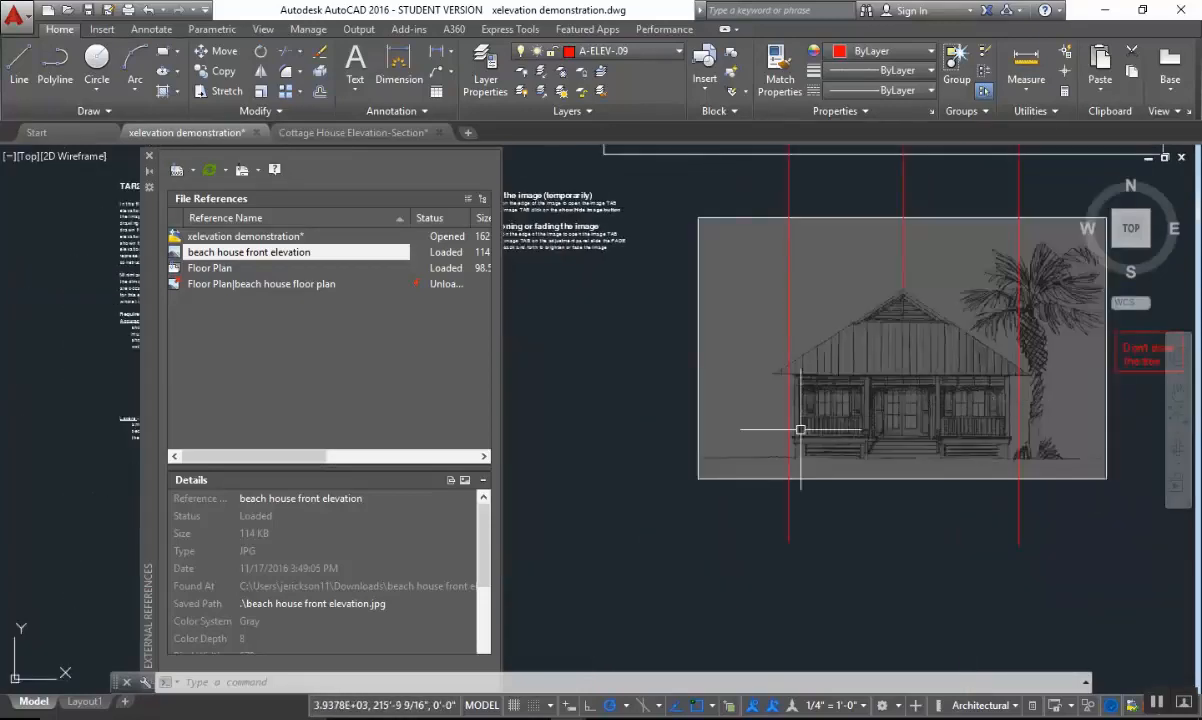
middle_click_drag(800, 430, 840, 440)
mouse_move(926, 437)
middle_mouse_down()
mouse_move(909, 456)
mouse_move(852, 463)
middle_mouse_up()
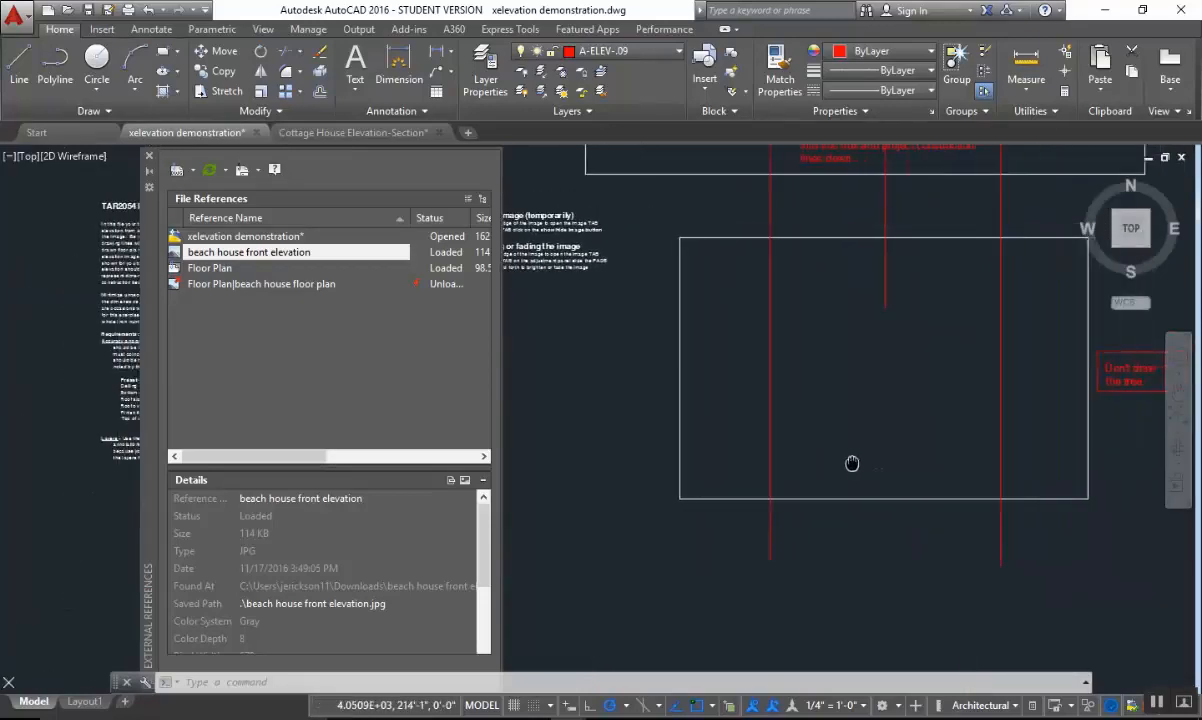
scroll(859, 461, "up", 2)
middle_click_drag(952, 456, 849, 474)
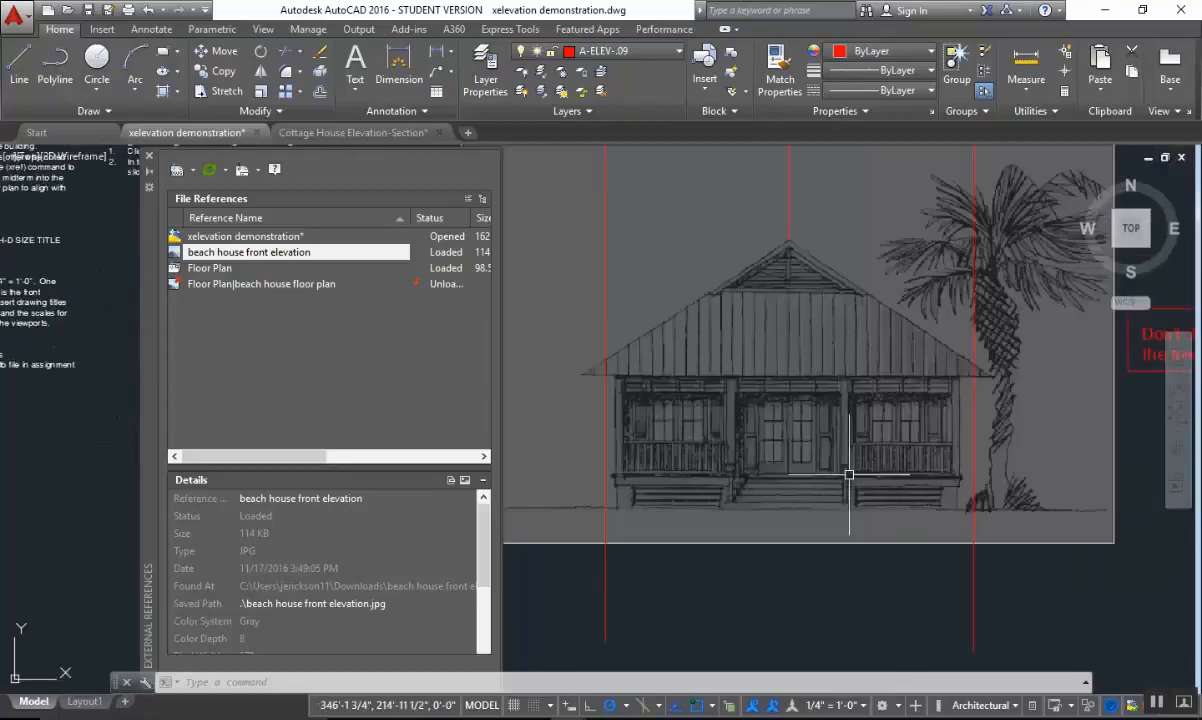
middle_click_drag(538, 475, 724, 453)
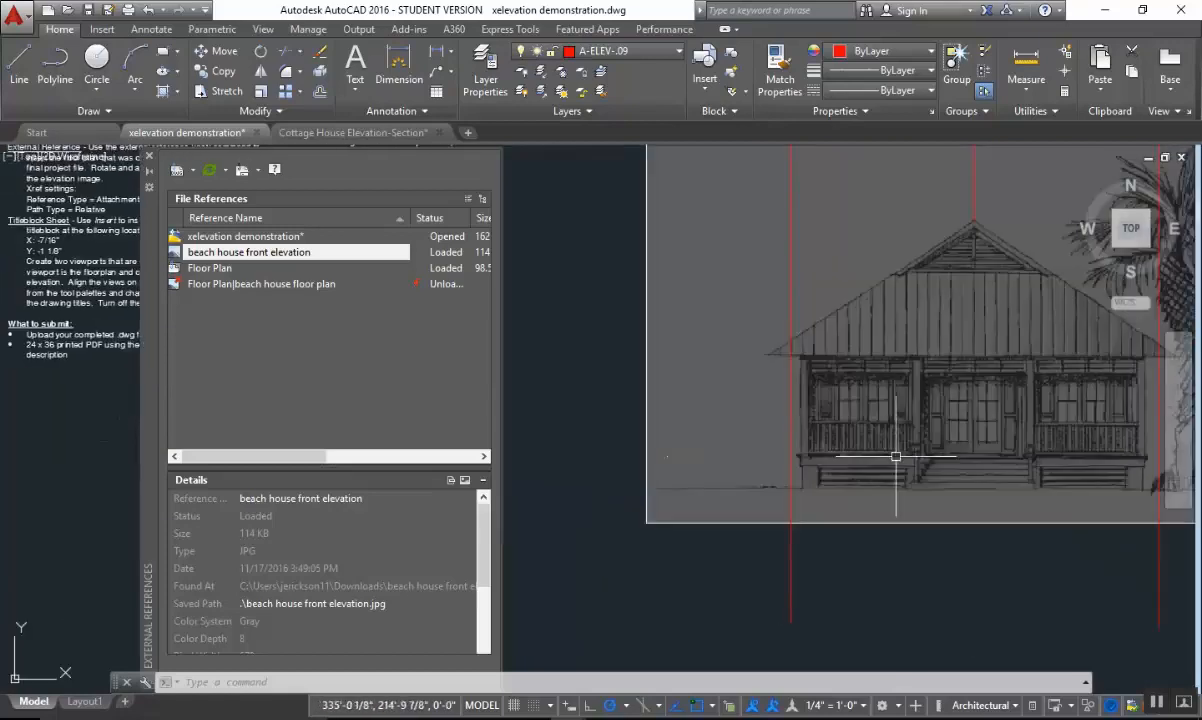
middle_click_drag(896, 455, 857, 463)
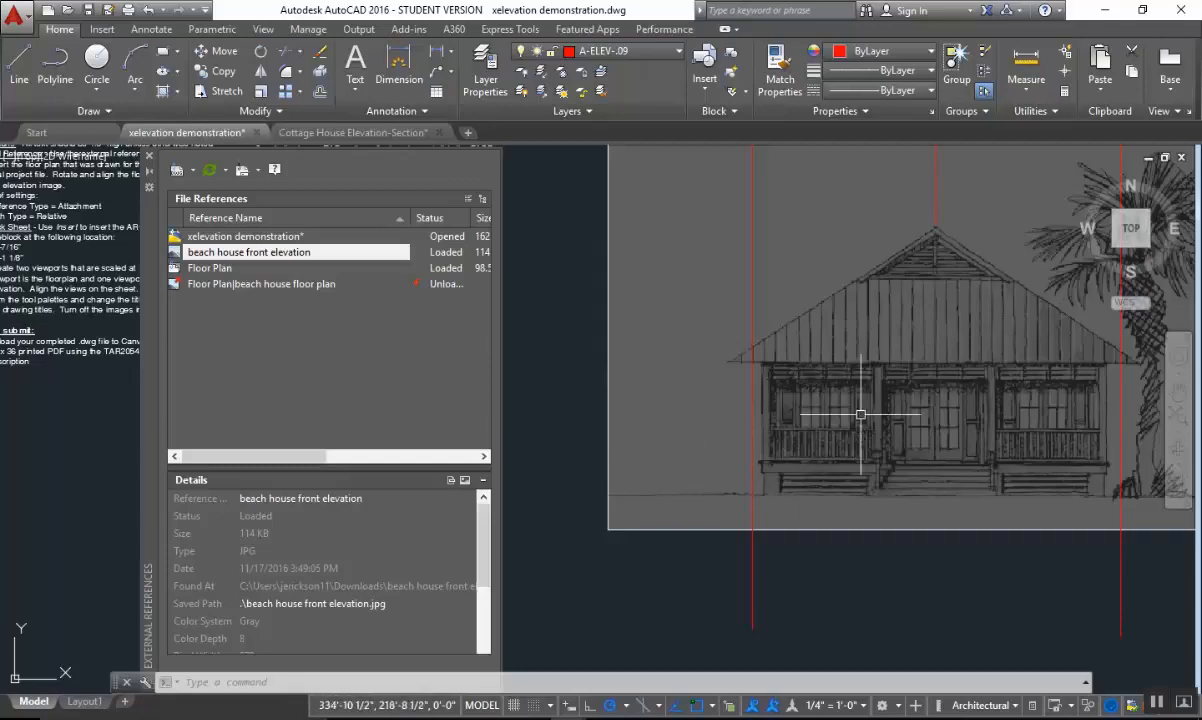
middle_click_drag(958, 416, 908, 430)
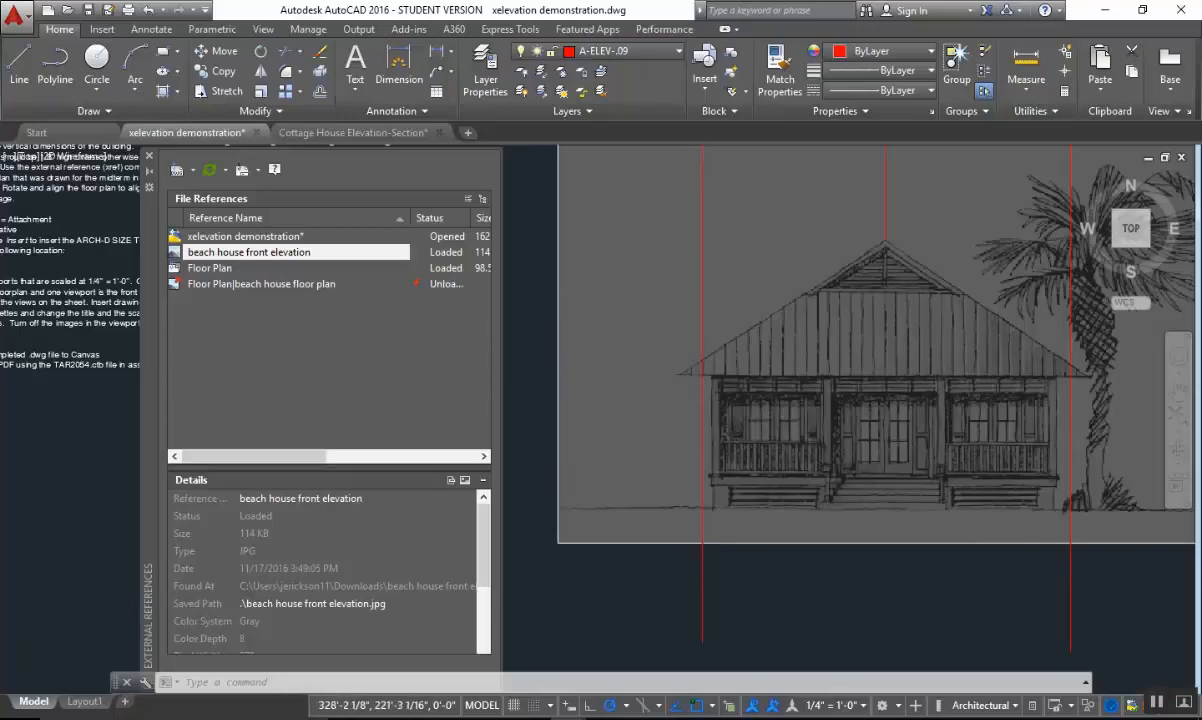
scroll(759, 421, "down", 2)
scroll(845, 428, "up", 2)
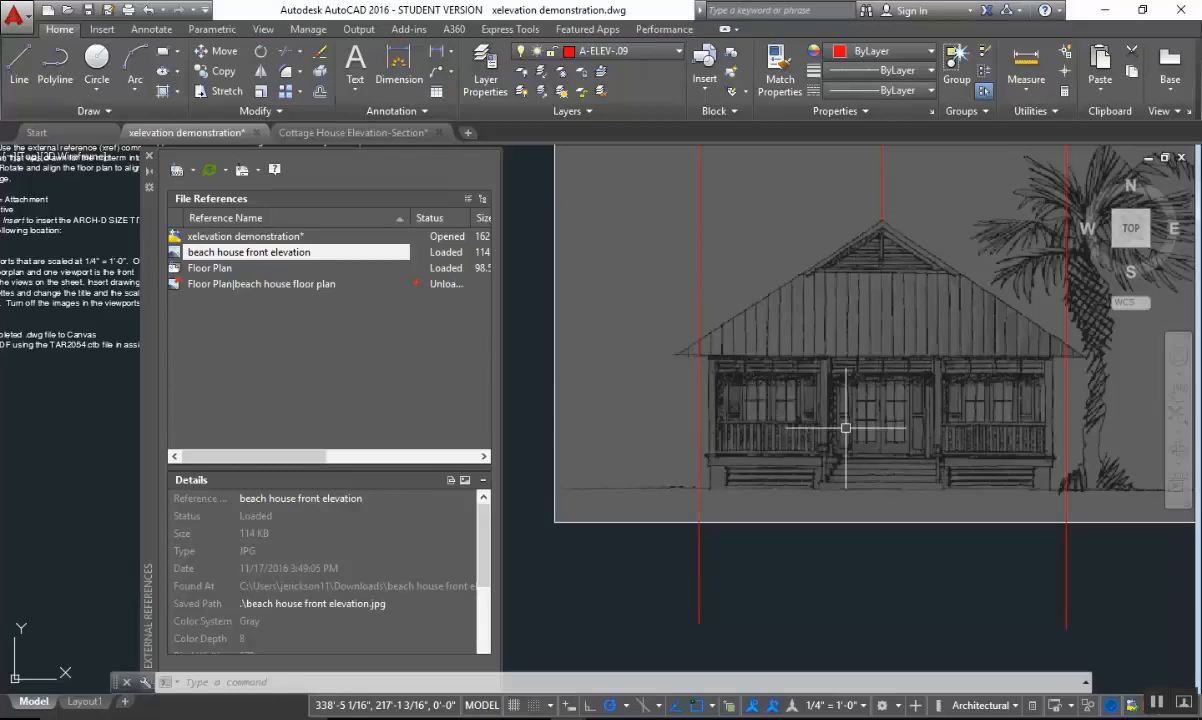
middle_click_drag(786, 443, 937, 452)
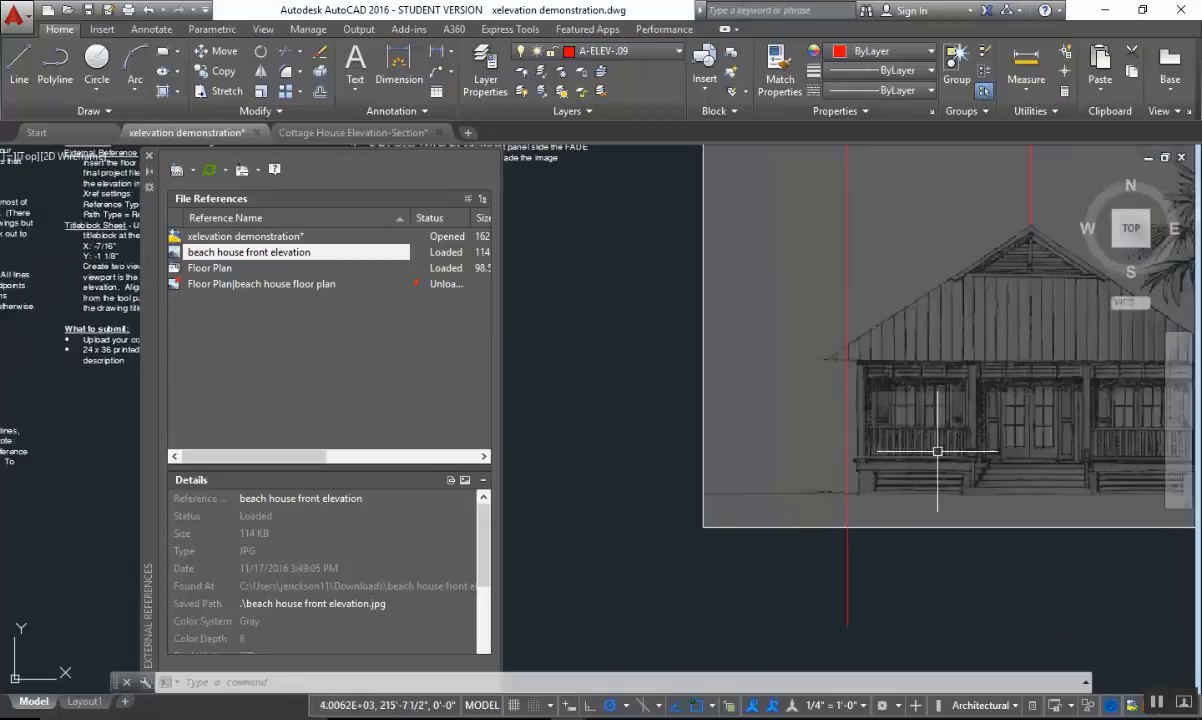
scroll(1017, 470, "down", 3)
scroll(1009, 461, "up", 3)
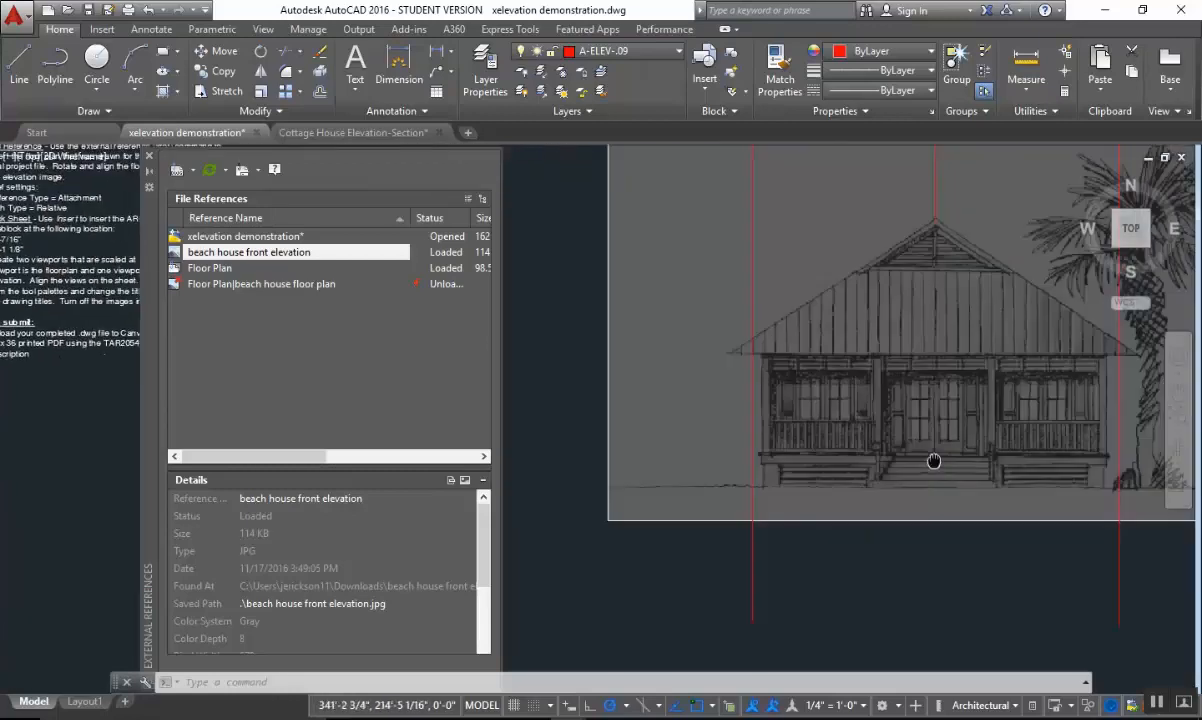
middle_click_drag(989, 444, 907, 451)
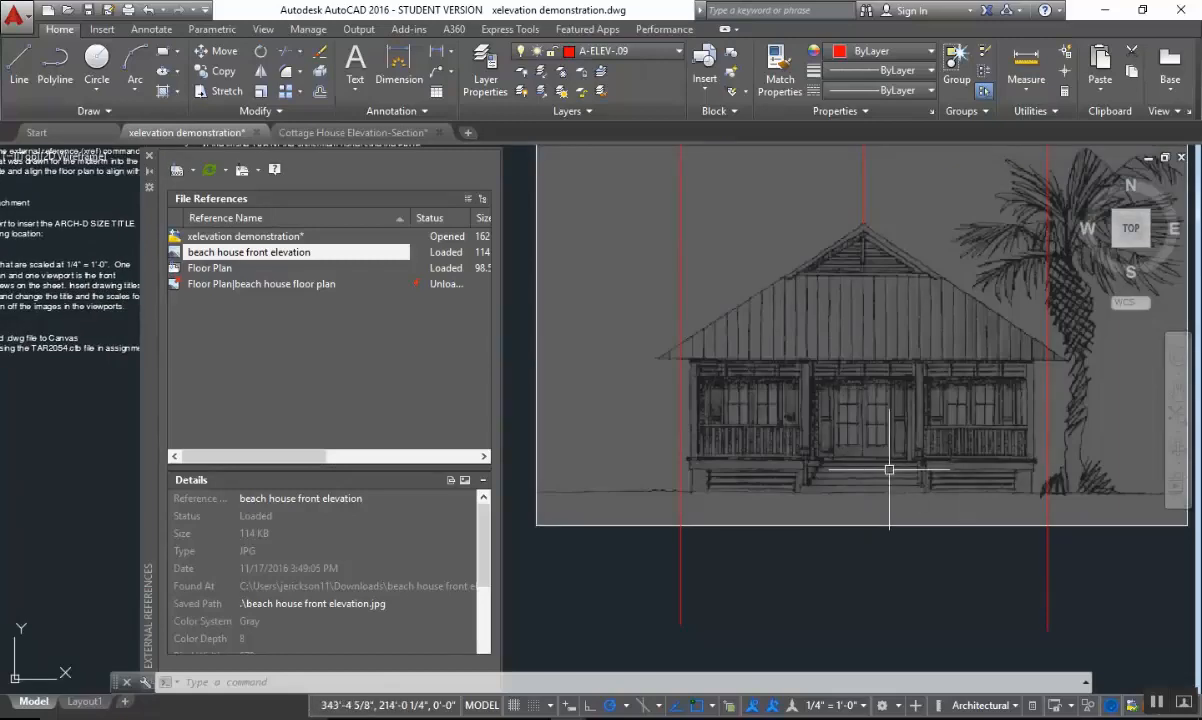
Examine the porch steps and door bases in the elevation image, check them against the cottage photo PDF, and return to AutoCAD.
scroll(889, 466, "up", 2)
scroll(829, 458, "up", 3)
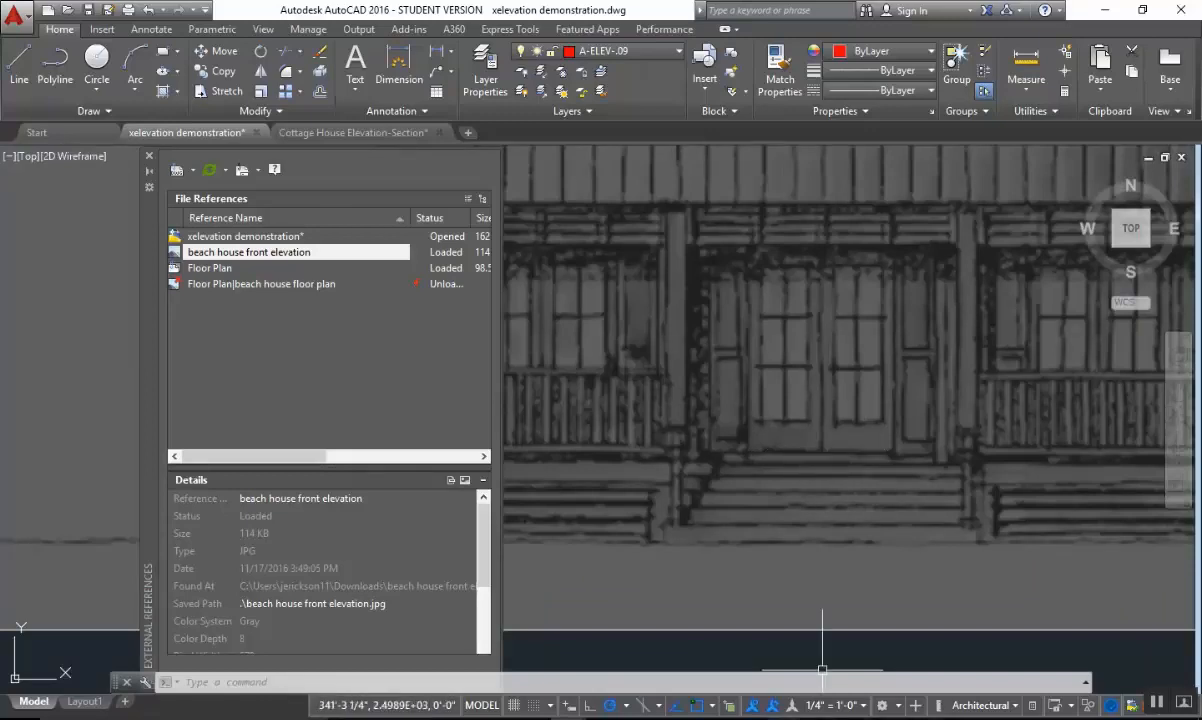
key("alt+Tab")
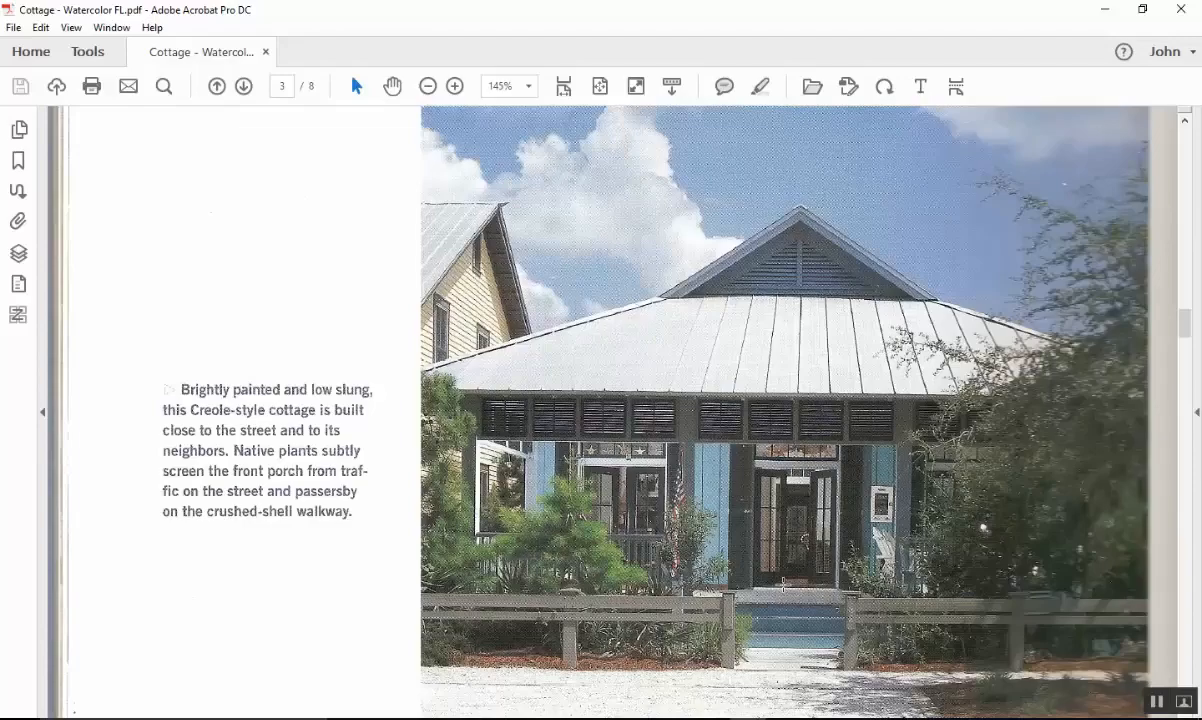
left_click(1103, 12)
scroll(860, 370, "down", 3)
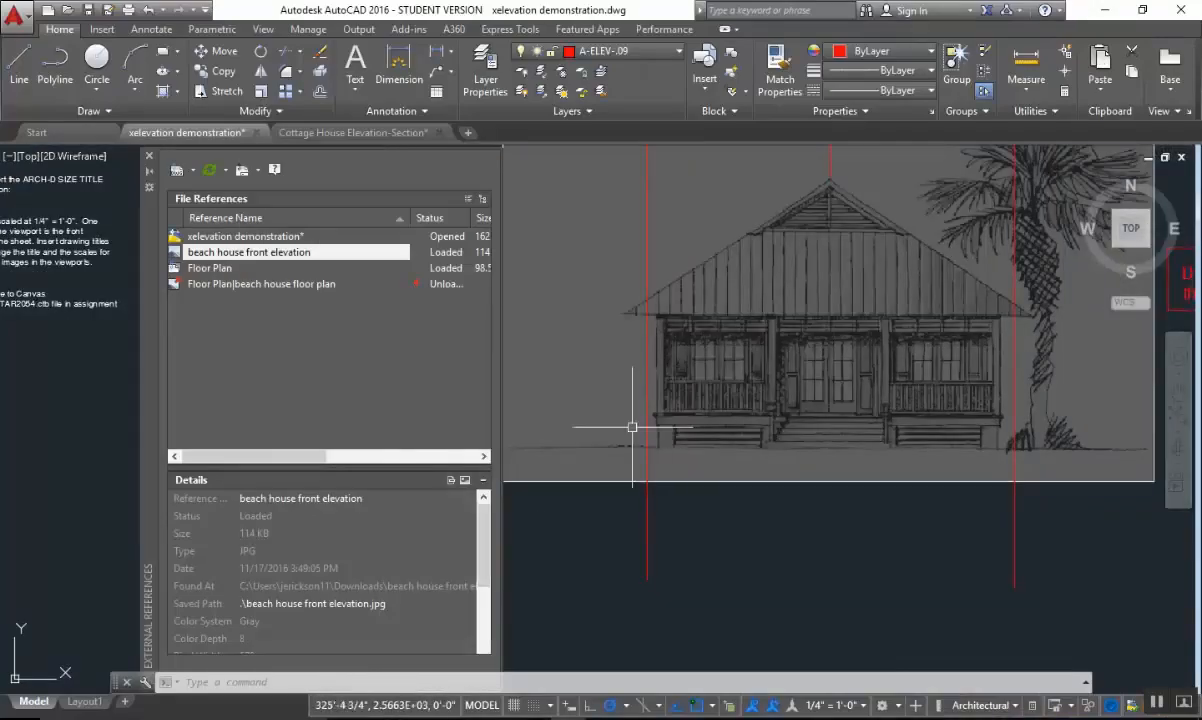
scroll(824, 413, "up", 5)
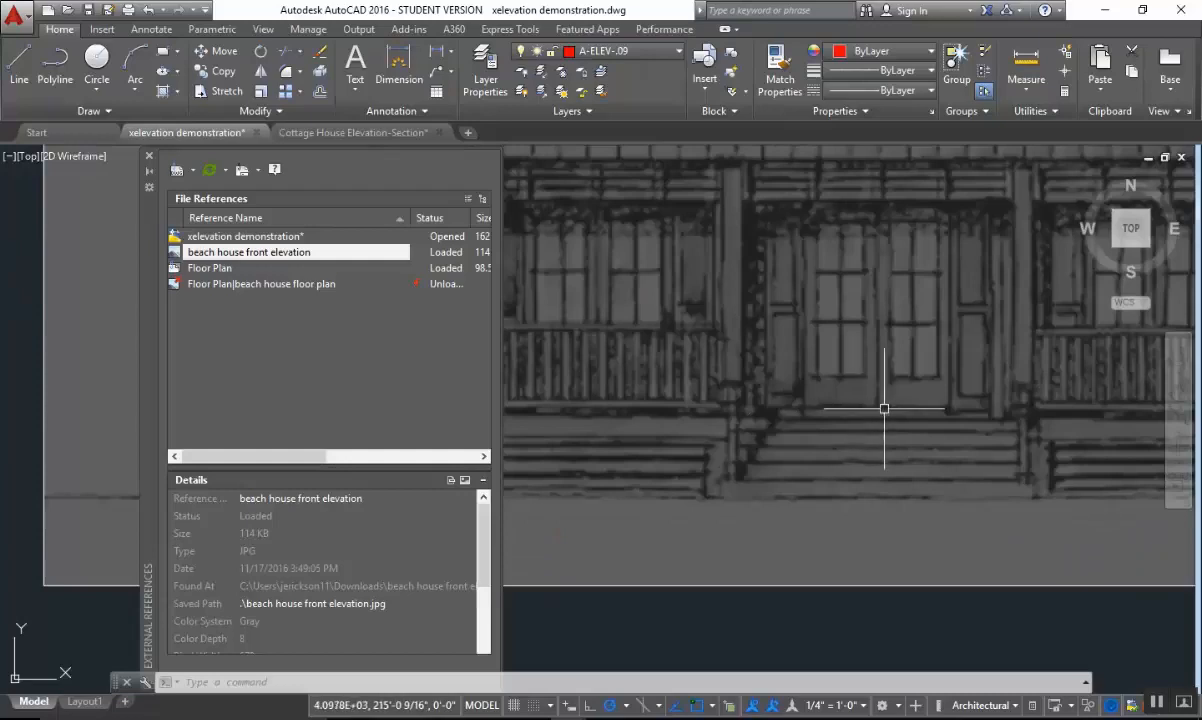
scroll(877, 410, "down", 6)
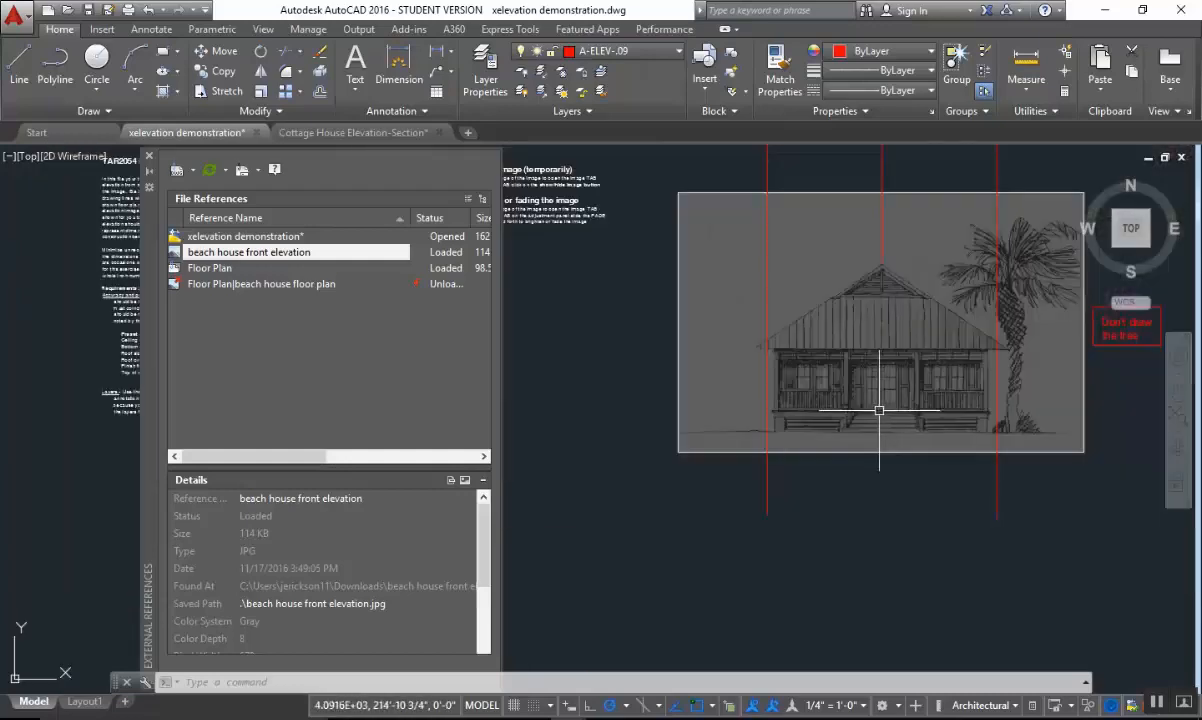
scroll(790, 409, "up", 2)
type("l")
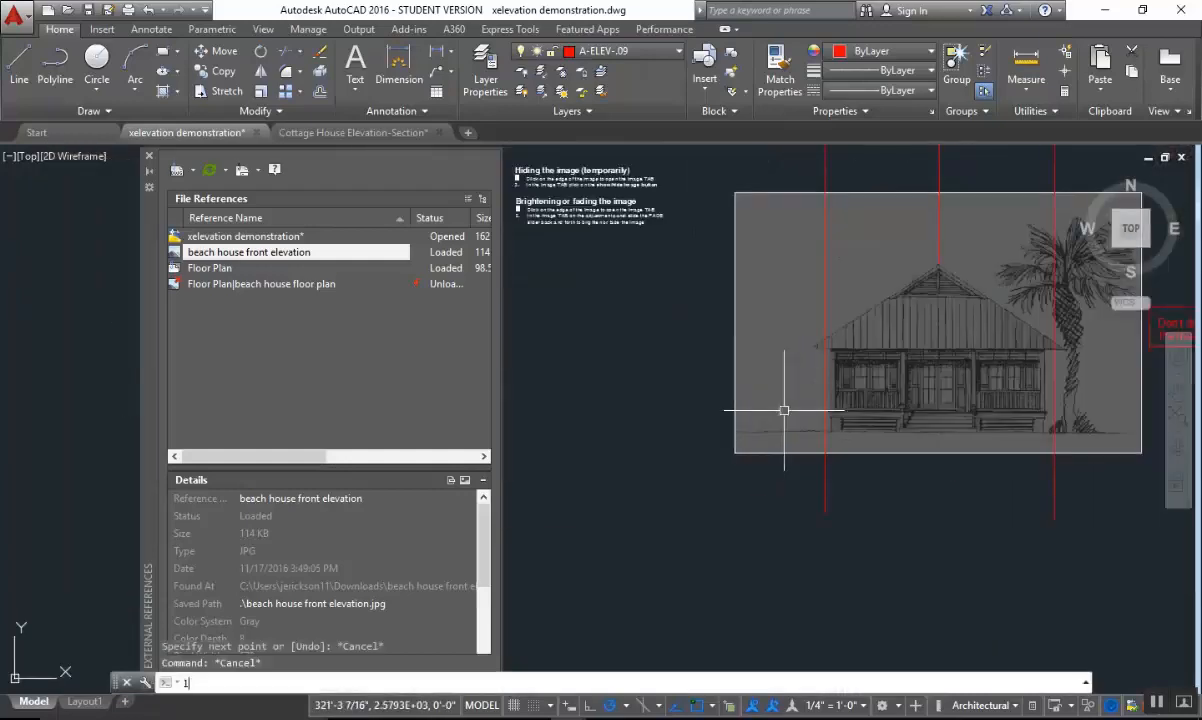
key("Return")
scroll(800, 405, "up", 6)
middle_click_drag(1077, 379, 854, 429)
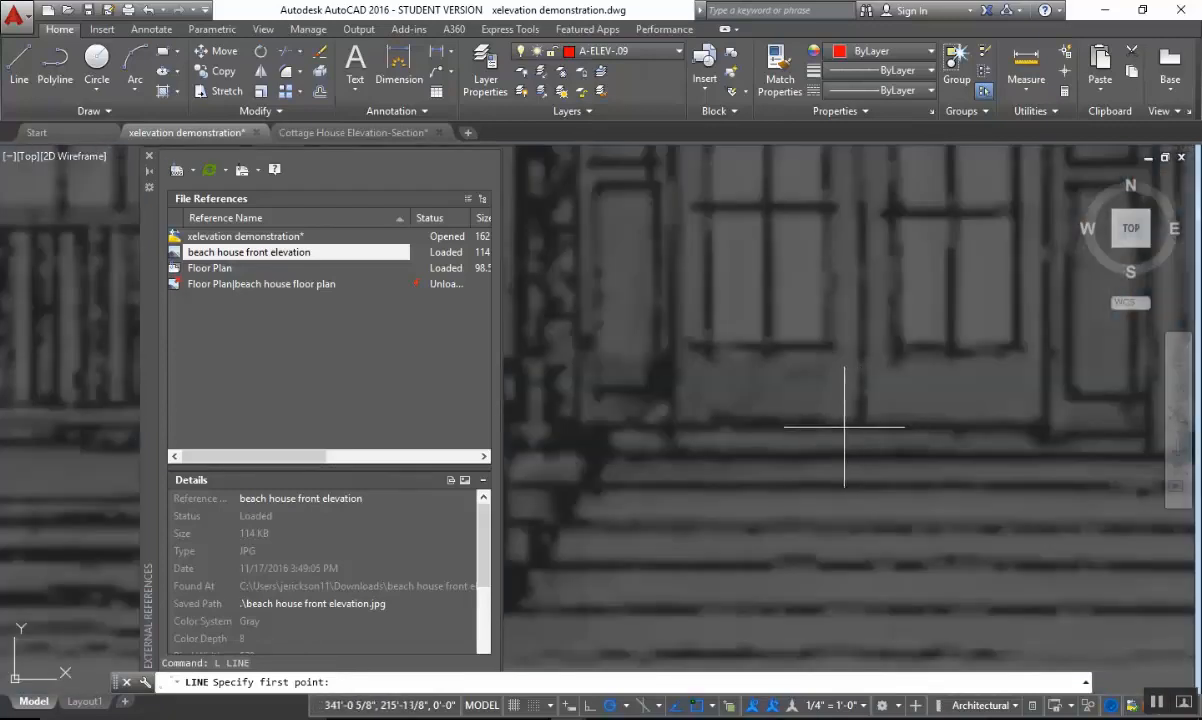
scroll(845, 427, "up", 2)
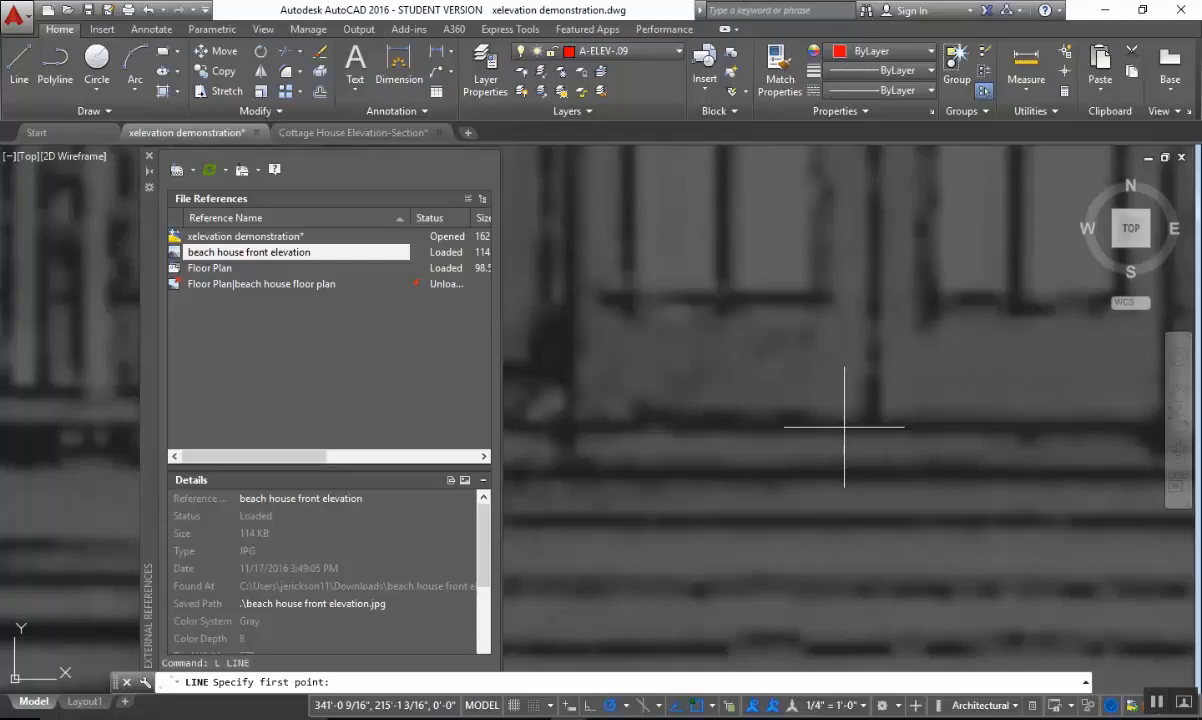
left_click(845, 427)
scroll(845, 427, "down", 8)
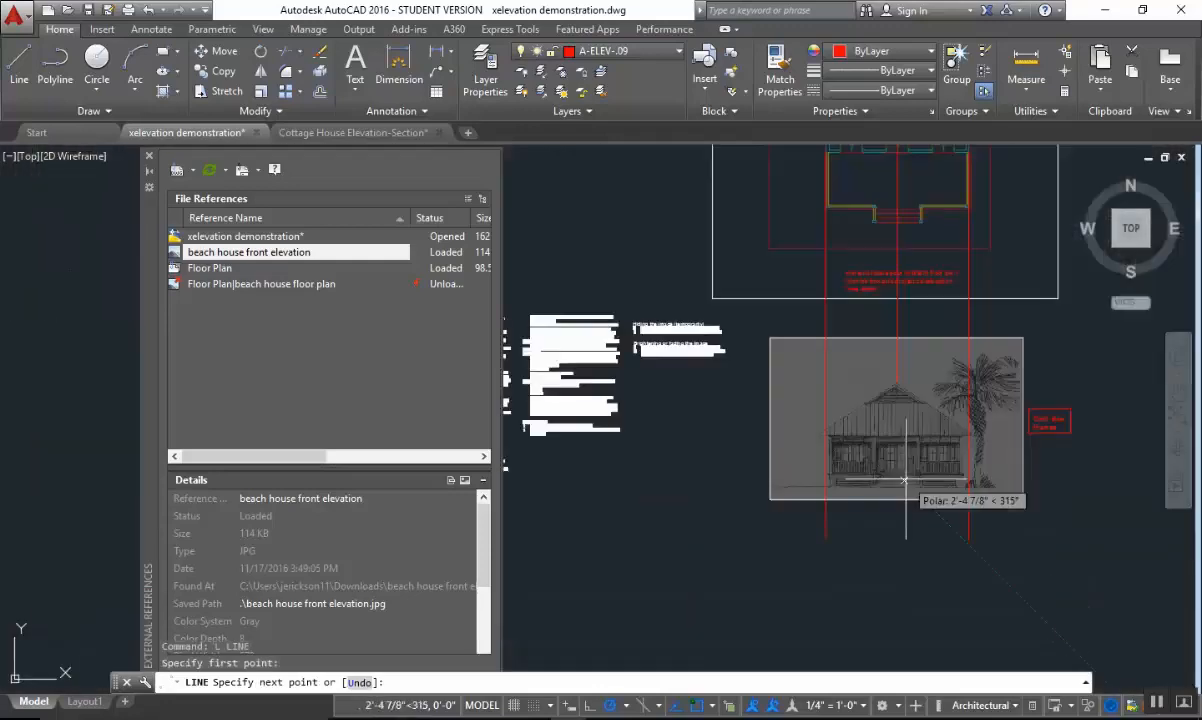
left_click(740, 475)
key("Escape")
key("ctrl+z")
Draw a horizontal line from the base of the front door leftward past the left wall construction line.
scroll(915, 479, "up", 5)
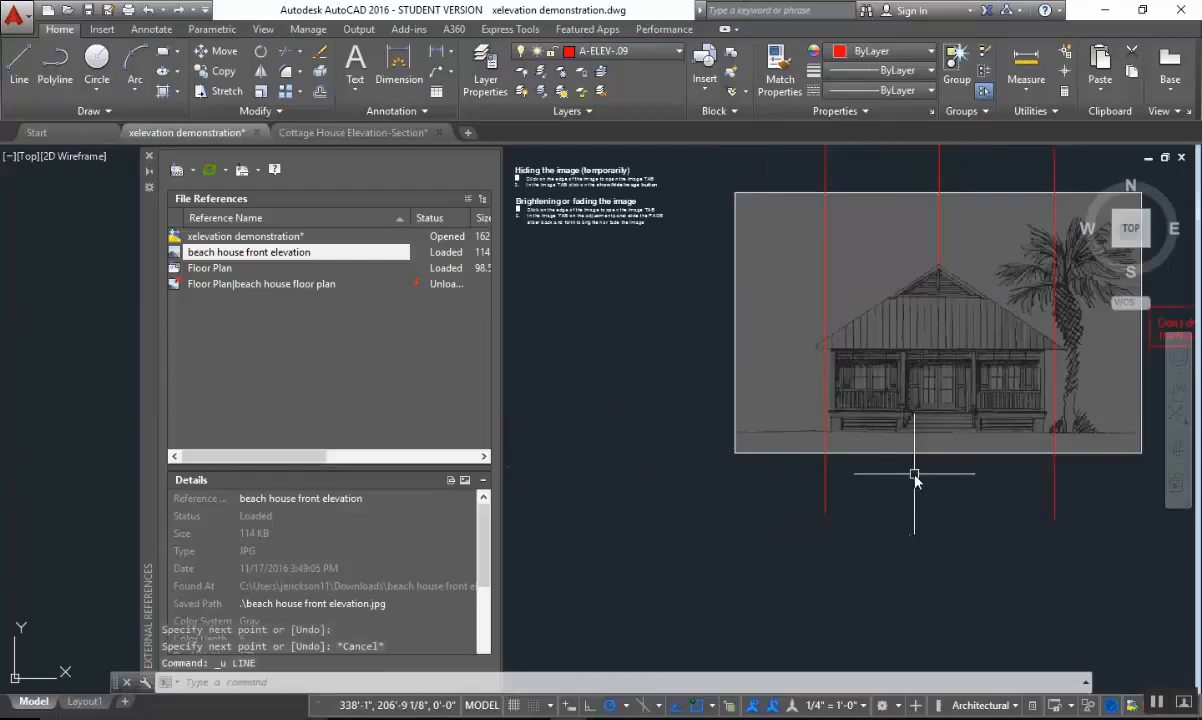
middle_click_drag(1009, 344, 900, 502)
type("l")
key("Return")
scroll(899, 497, "up", 3)
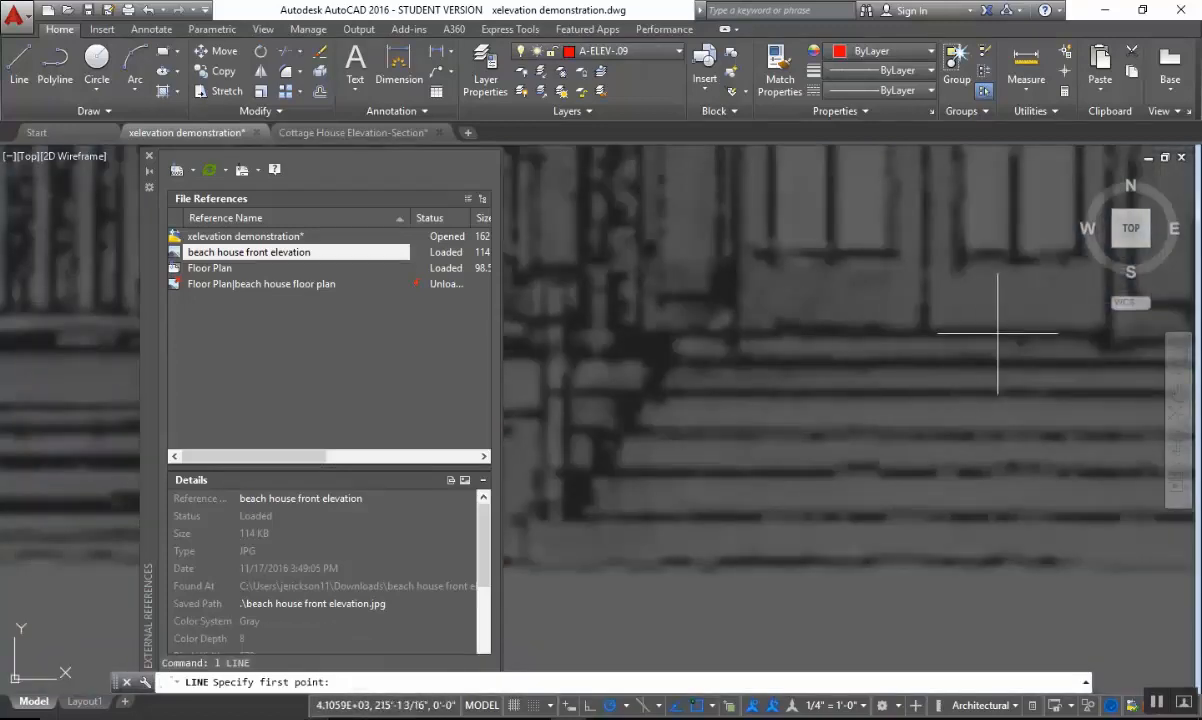
left_click(997, 333)
scroll(997, 333, "down", 5)
left_click(760, 510)
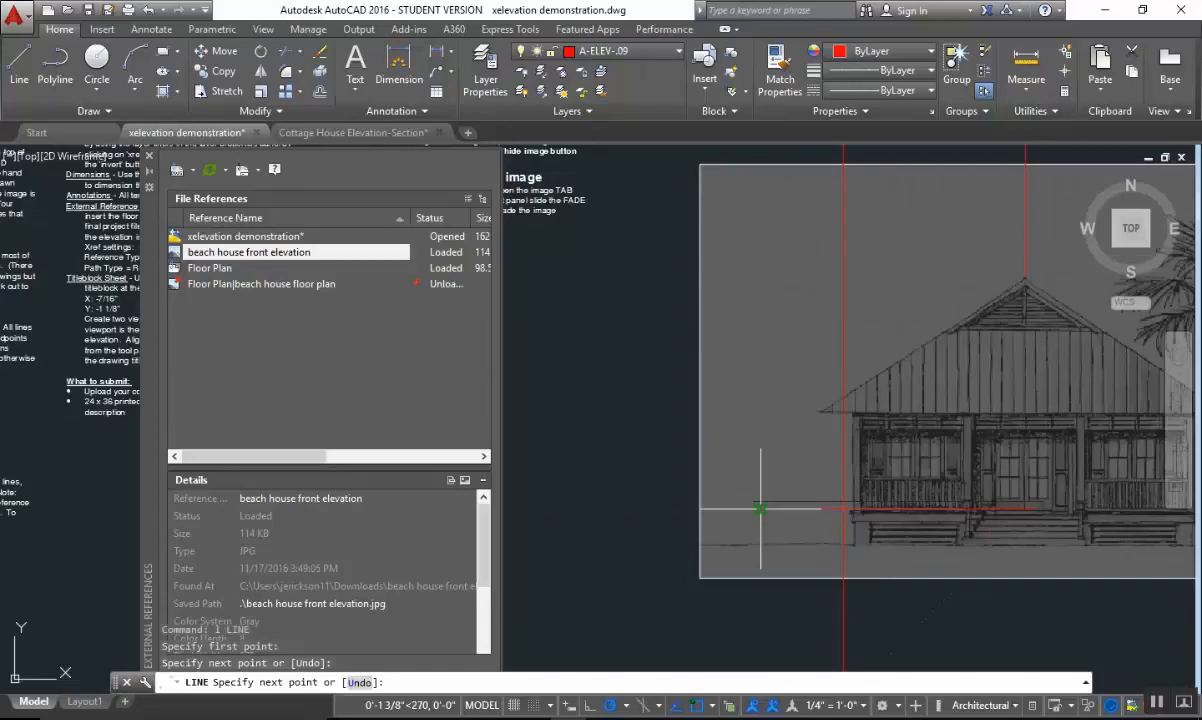
key("Escape")
key("Escape")
Stretch the right end of the door base line horizontally past the right wall construction line and the palm trunk.
middle_click_drag(988, 453, 743, 445)
left_click(792, 474)
left_click(756, 510)
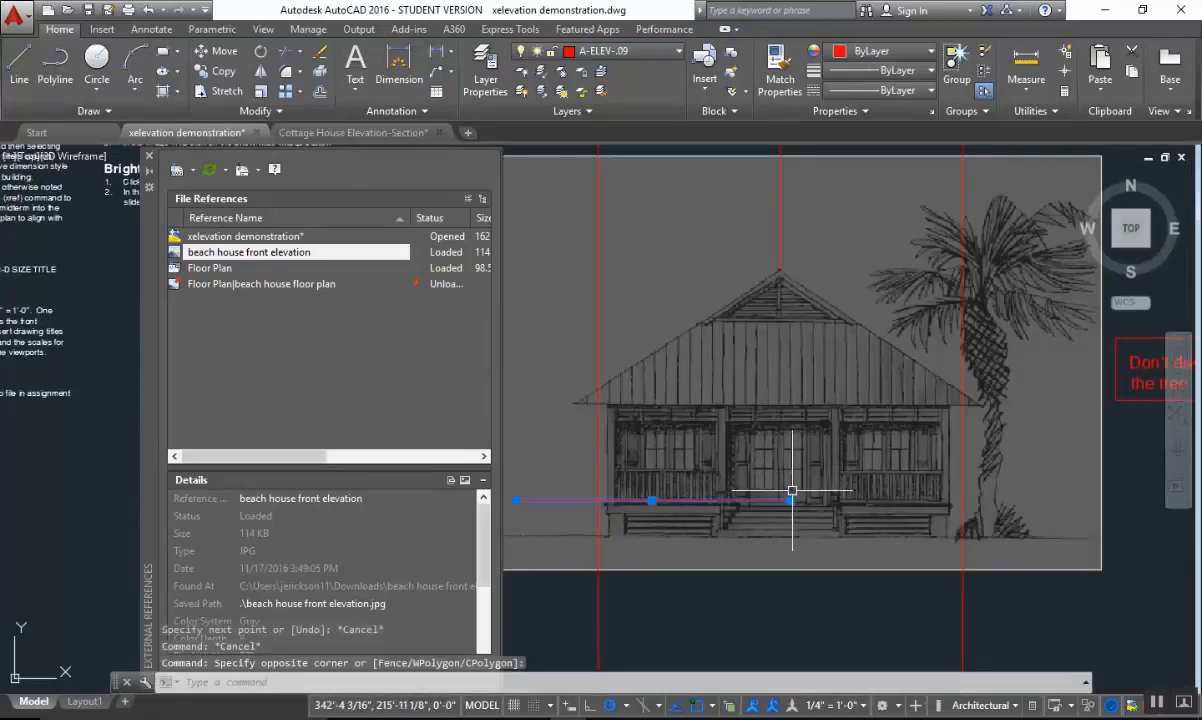
left_click(790, 500)
left_click(1044, 500)
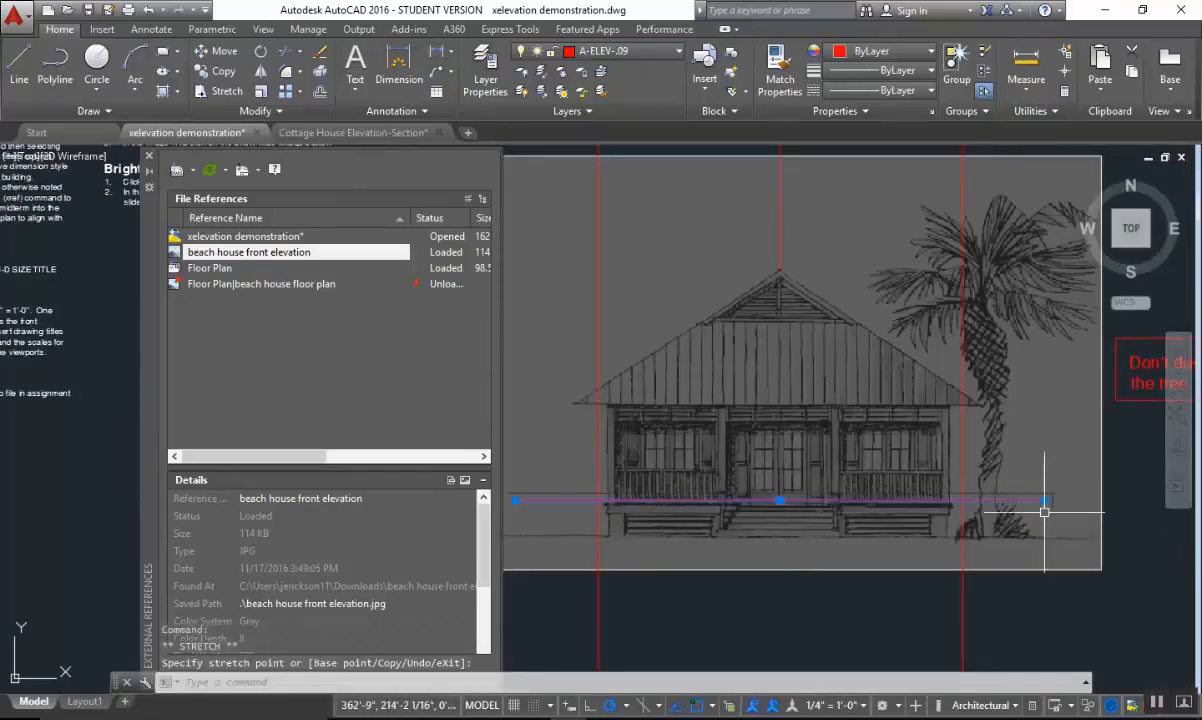
key("Escape")
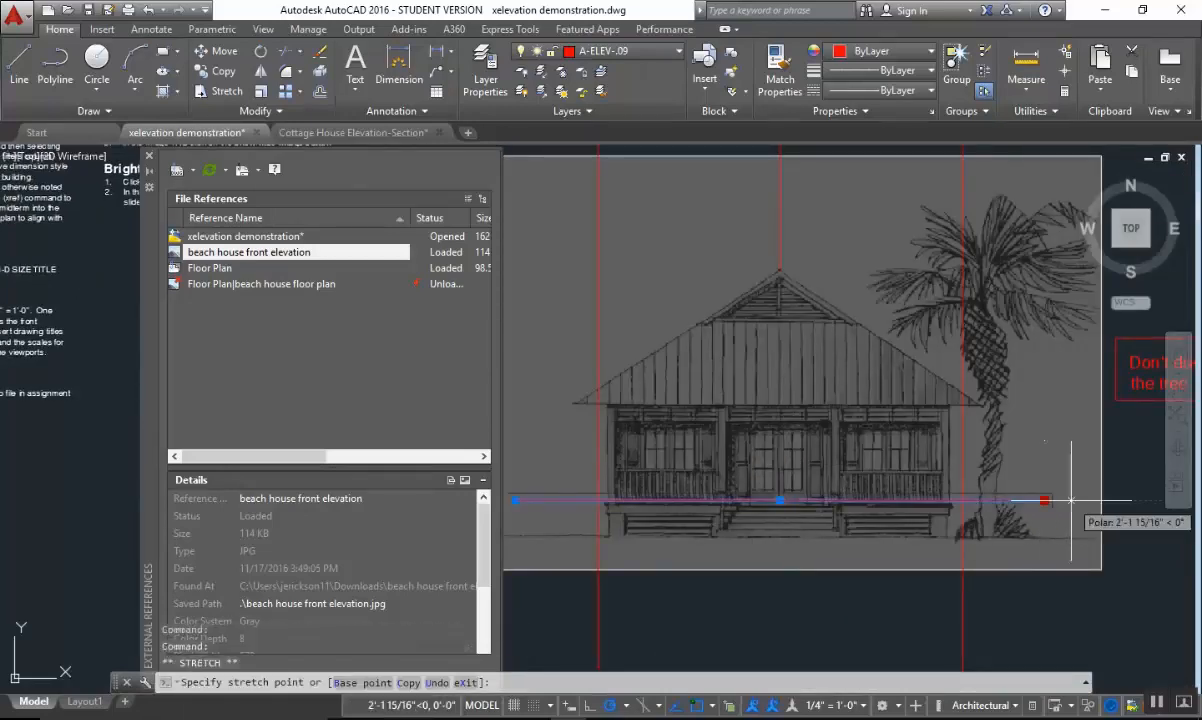
key("Escape")
Move the three vertical construction lines and the door base line to layer 0, and make that layer current.
scroll(975, 495, "down", 4)
scroll(953, 414, "up", 2)
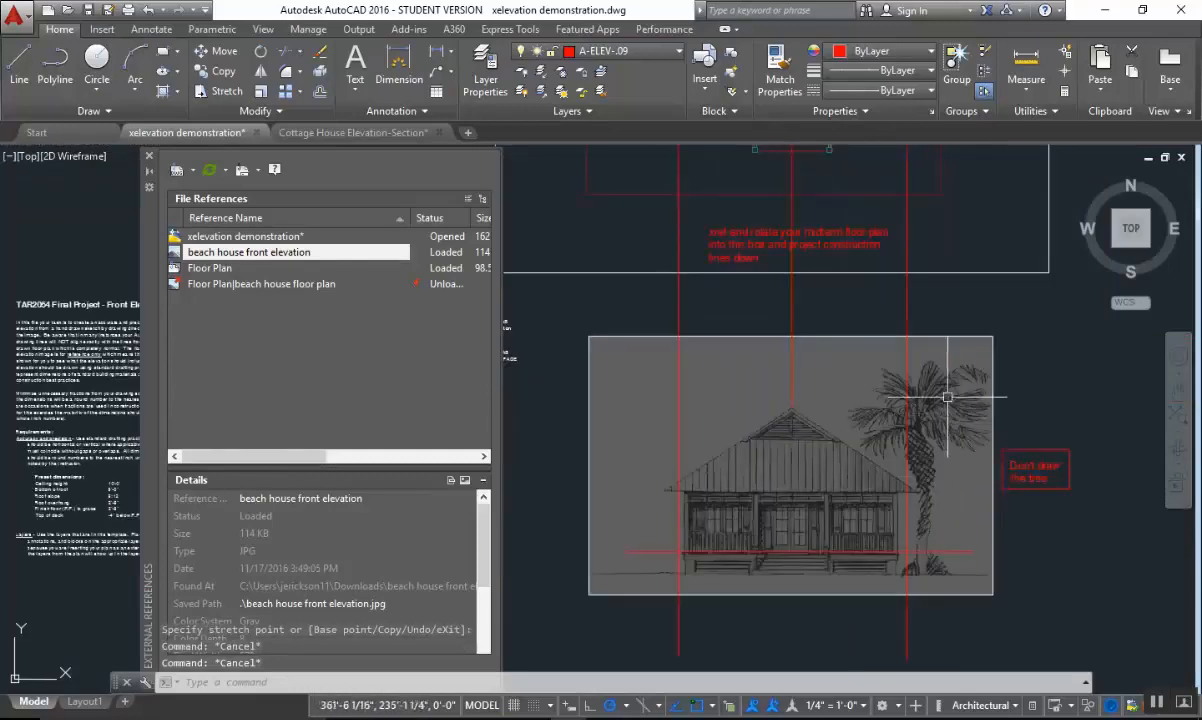
left_click(942, 389)
left_click(639, 566)
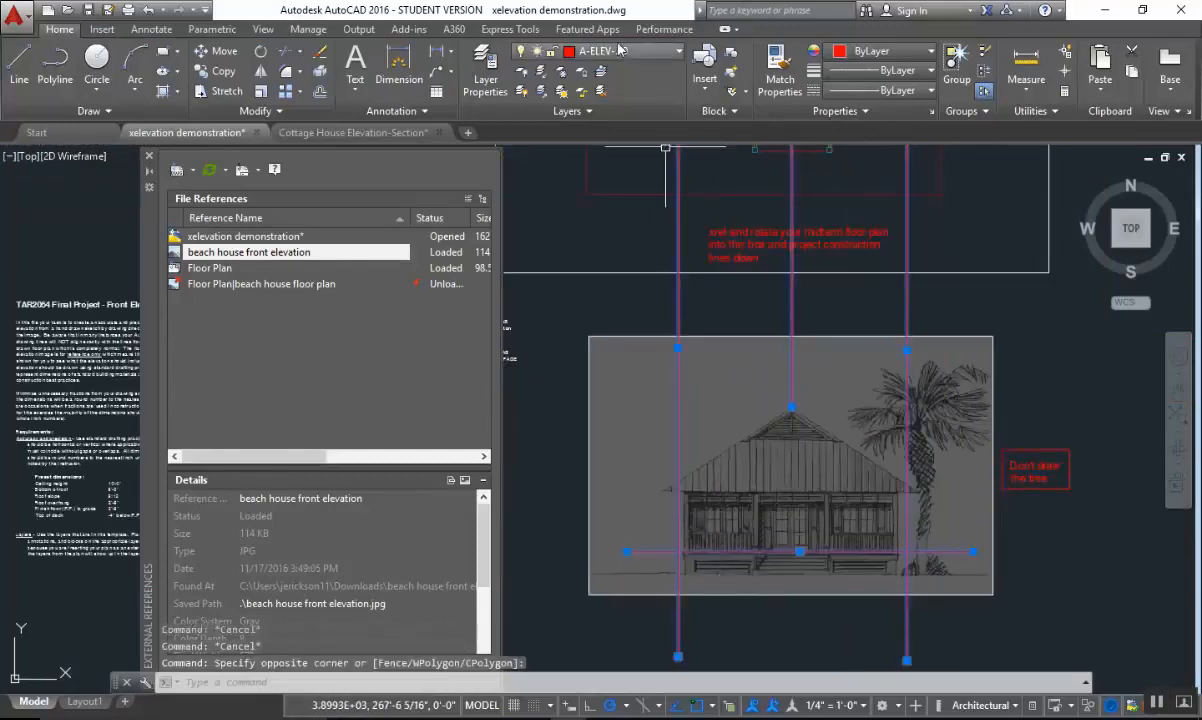
left_click(580, 51)
scroll(604, 91, "up", 2)
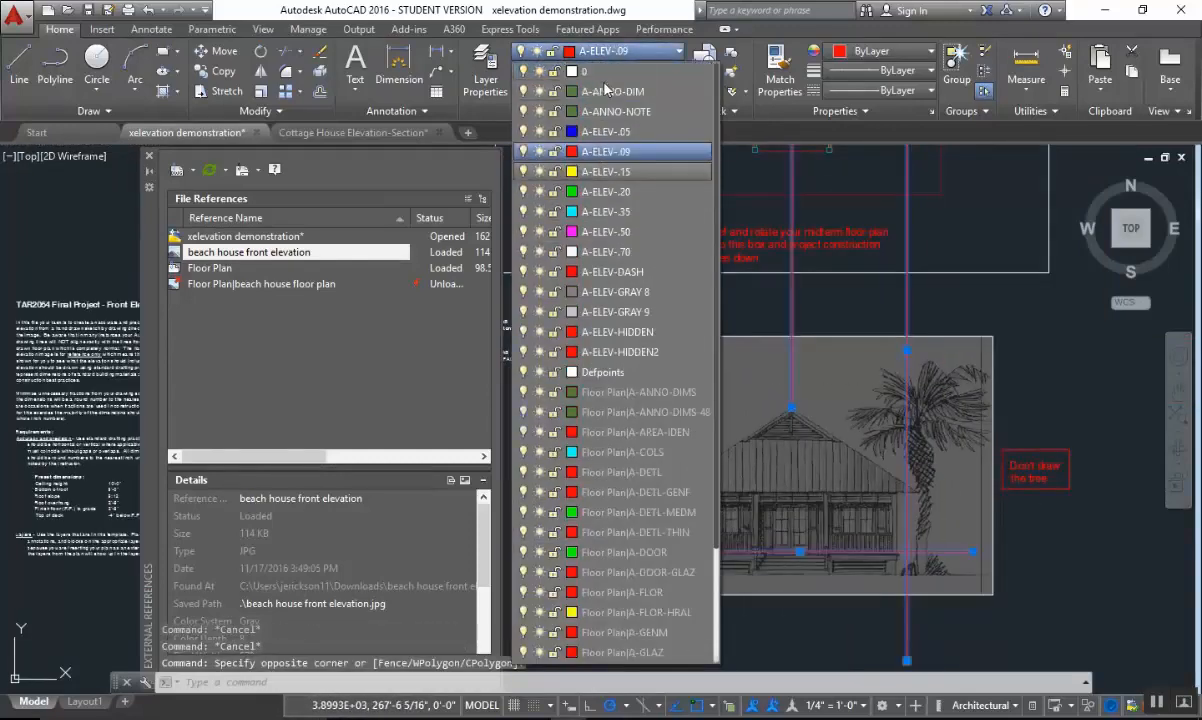
left_click(598, 73)
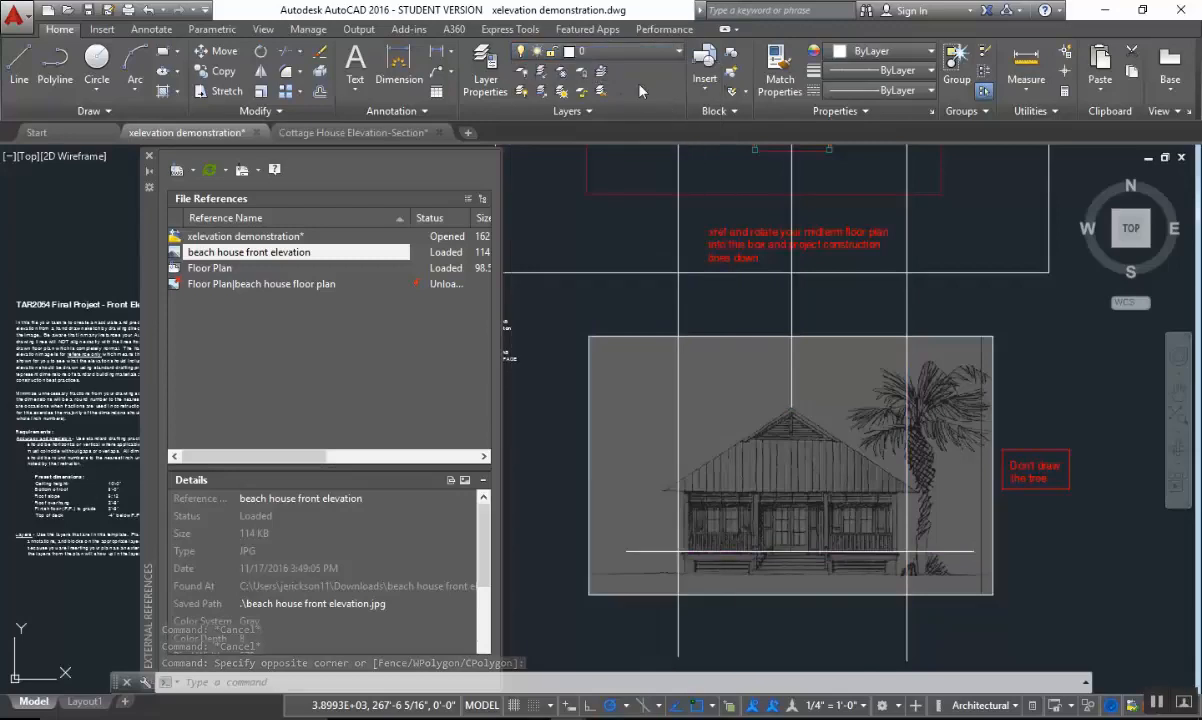
left_click(601, 72)
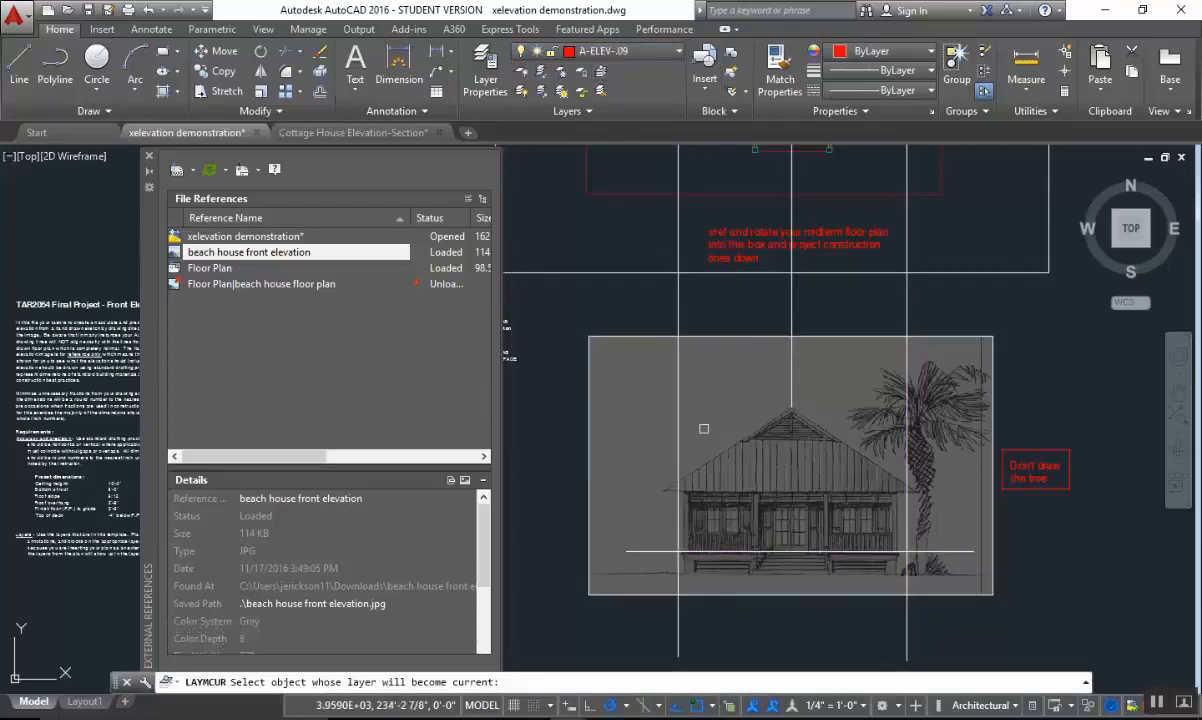
left_click(680, 477)
key("Escape")
Create a multiline text box just above the door base line, extending rightward from the palm trunk.
scroll(872, 534, "up", 4)
middle_click_drag(872, 534, 804, 494)
key("Escape")
type("t")
key("space")
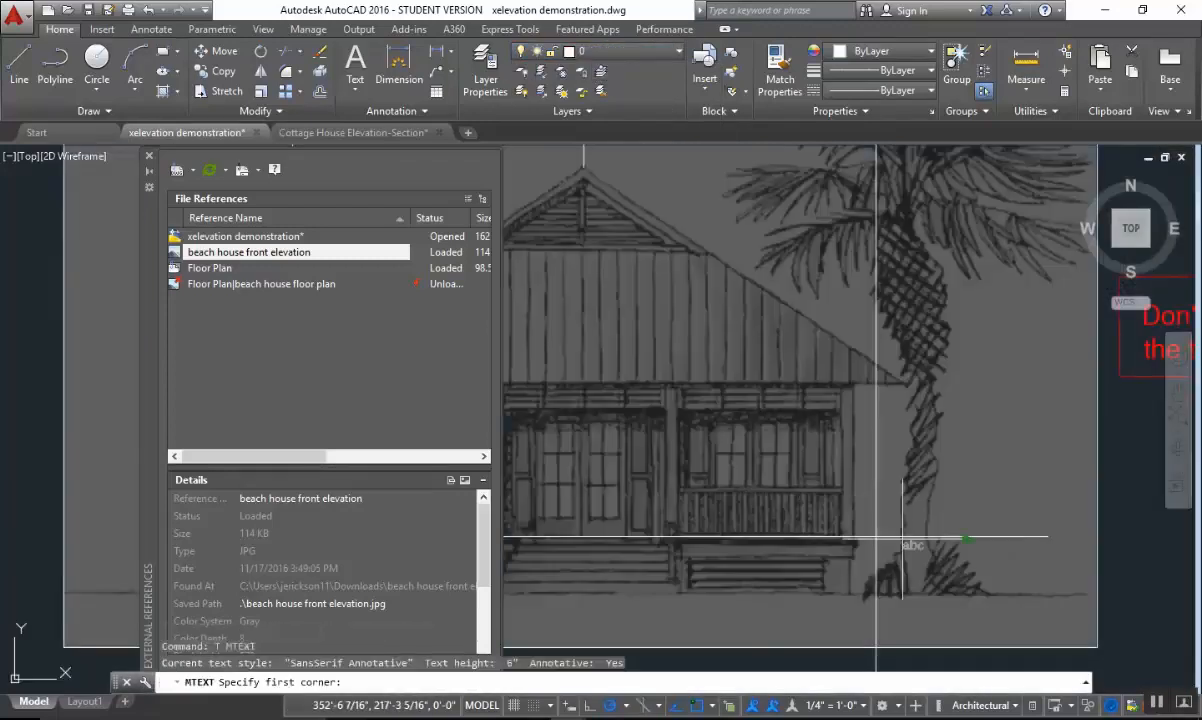
middle_click_drag(937, 537, 727, 494)
scroll(730, 490, "up", 2)
left_click(663, 426)
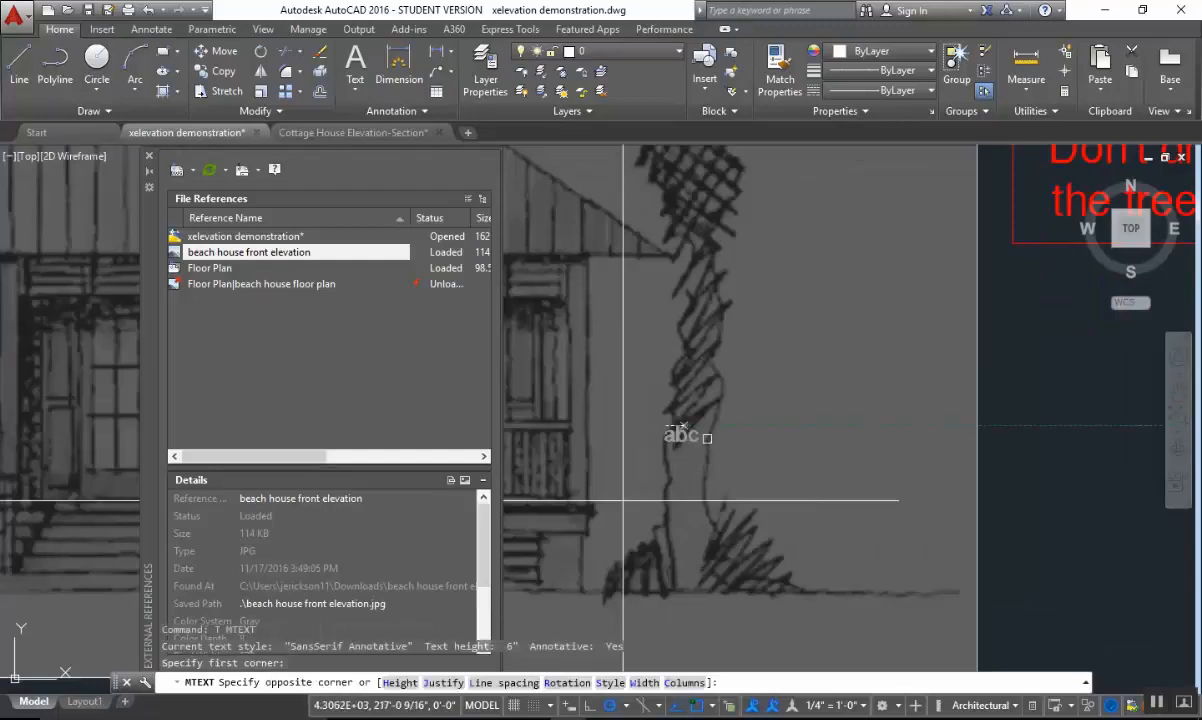
left_click(888, 454)
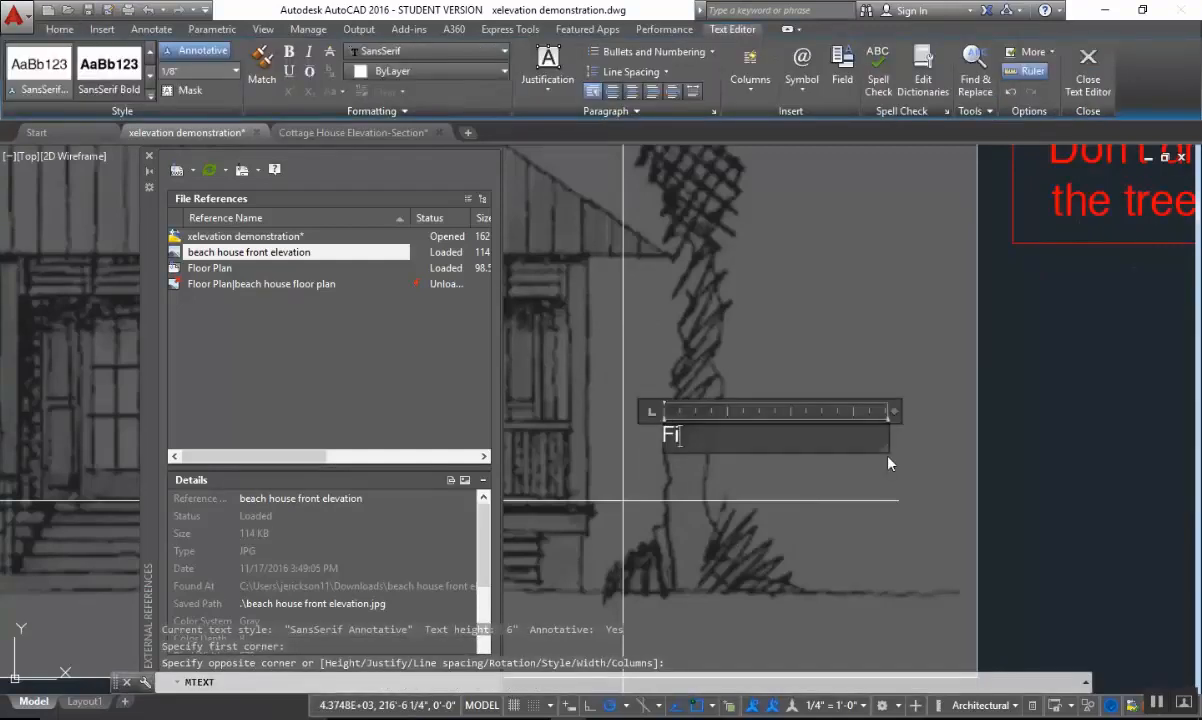
Enter the label "Finish Floor Elev. = 0'-0"" and narrow its text box so it wraps onto two lines after "Floor".
type("Finish ")
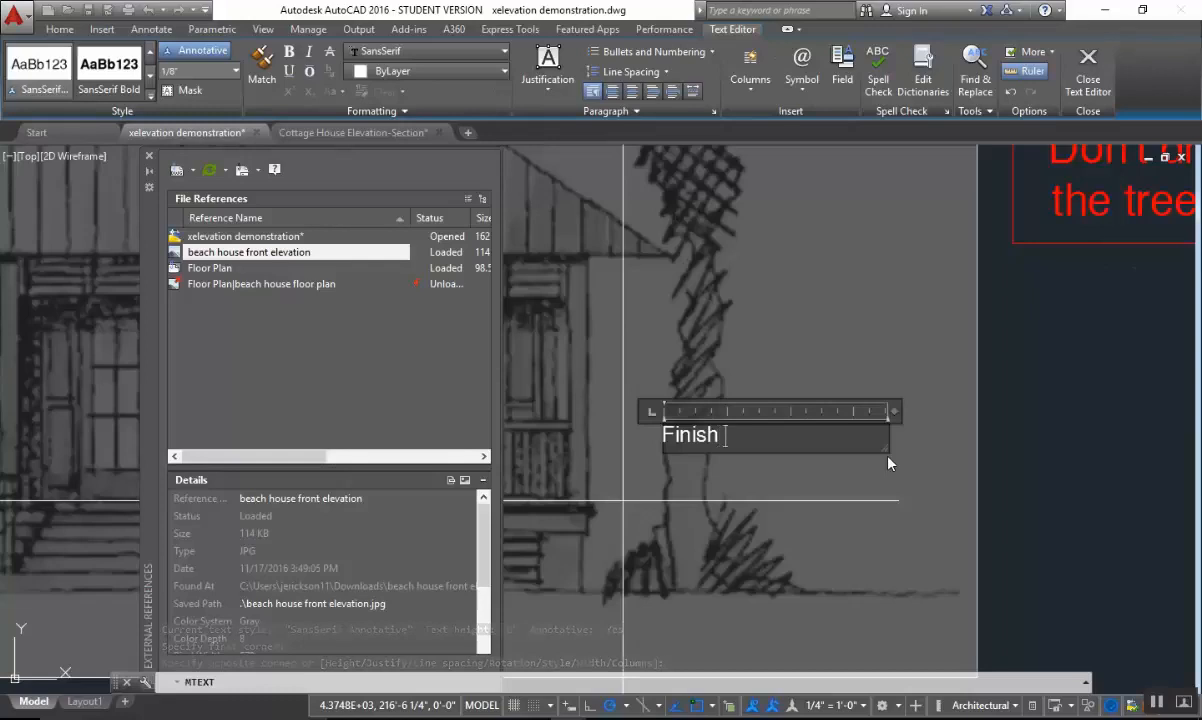
type("Floor Elev")
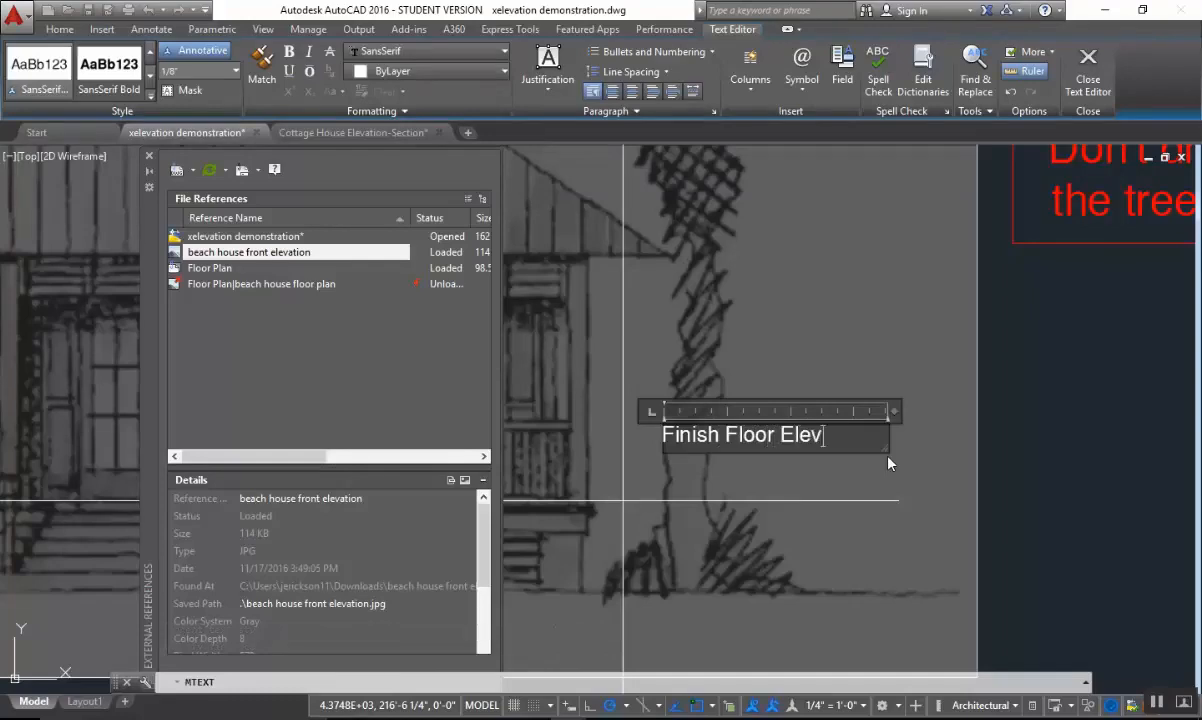
type(". = 0'-0\"")
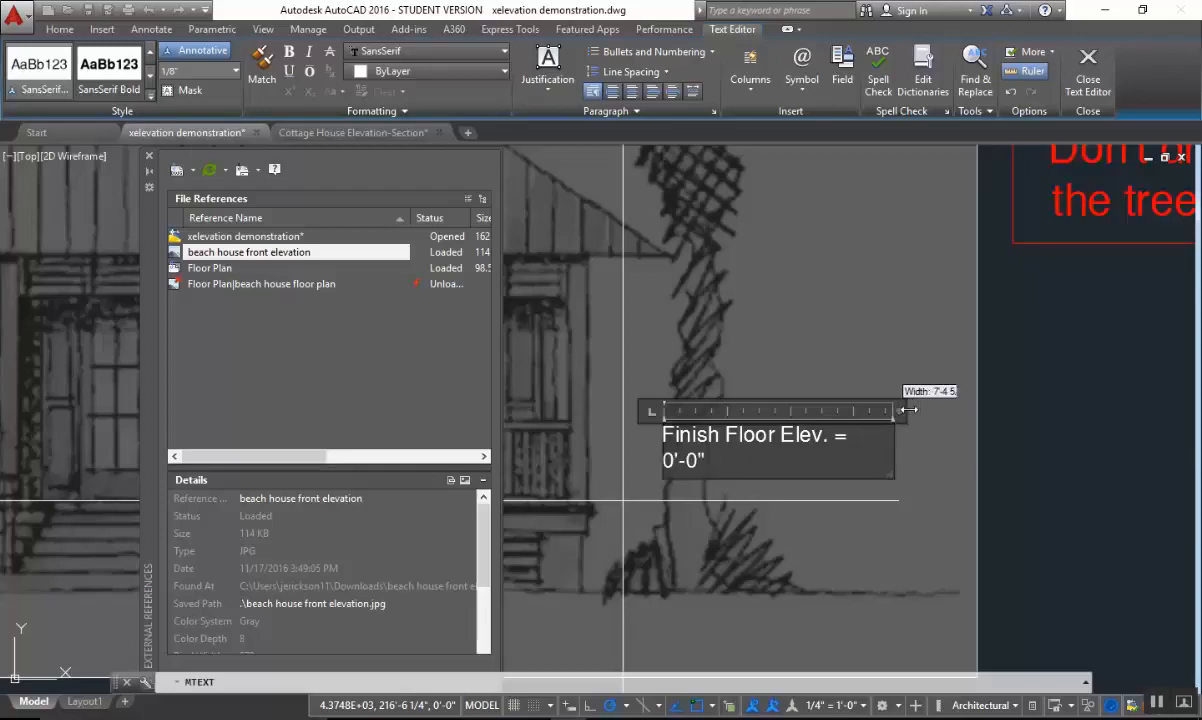
left_click_drag(893, 411, 813, 411)
left_click(875, 410)
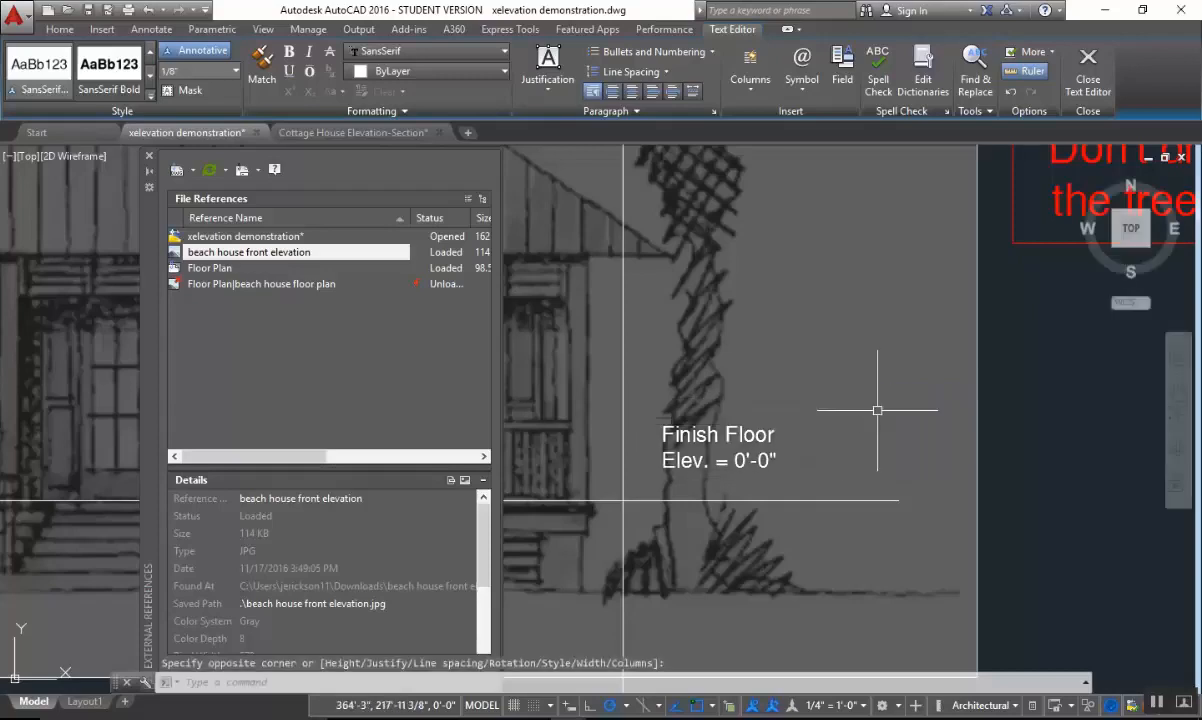
Move the finish floor label to the right end of the door base line, with the line running between its two text rows.
type("m")
key("Return")
left_click(859, 363)
left_click(657, 484)
key("Return")
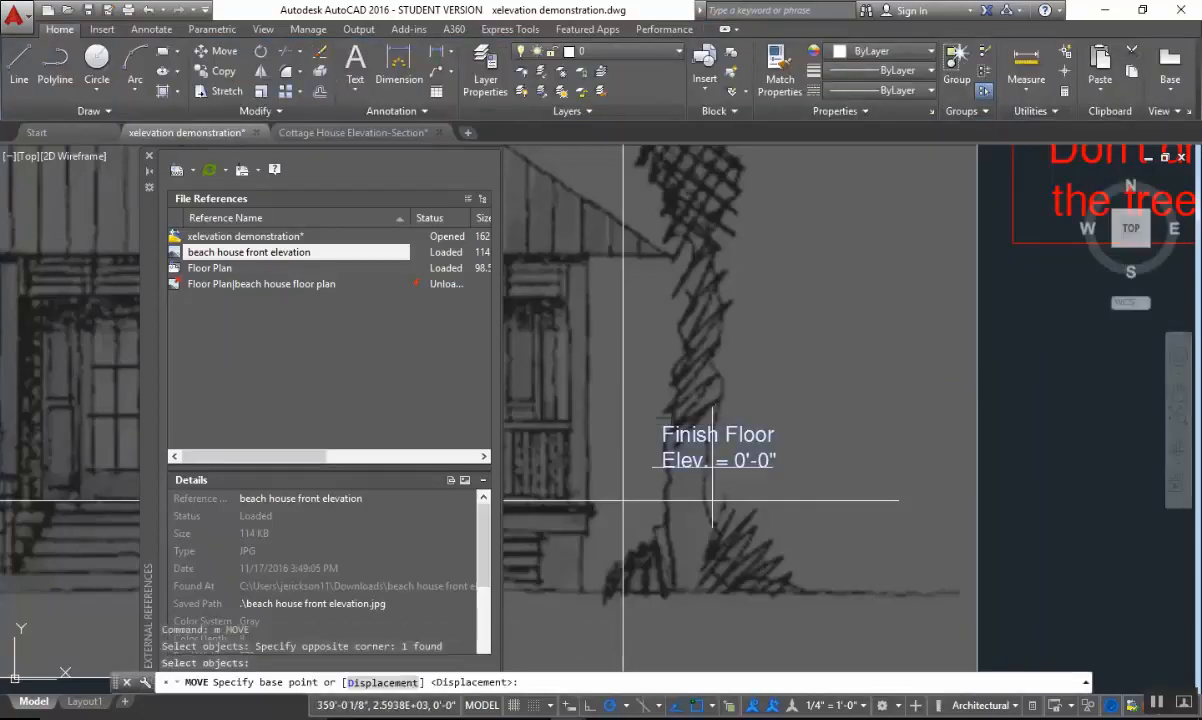
left_click(710, 463)
scroll(846, 488, "up", 2)
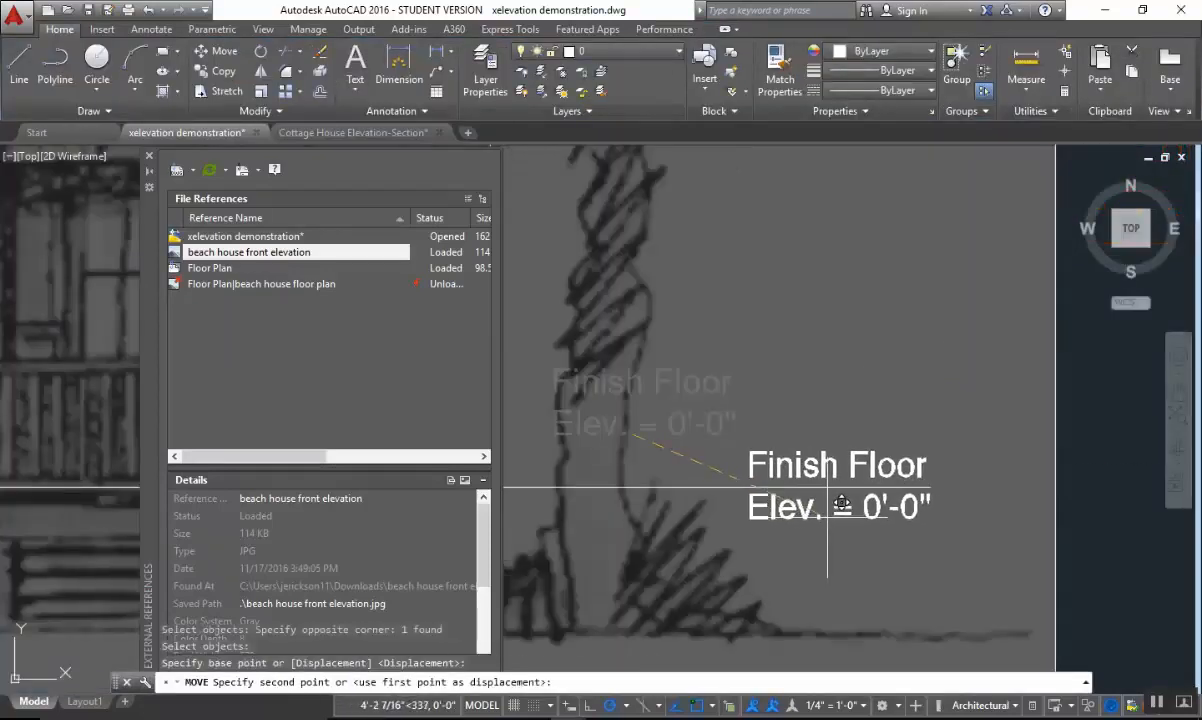
left_click(823, 484)
scroll(760, 566, "down", 5)
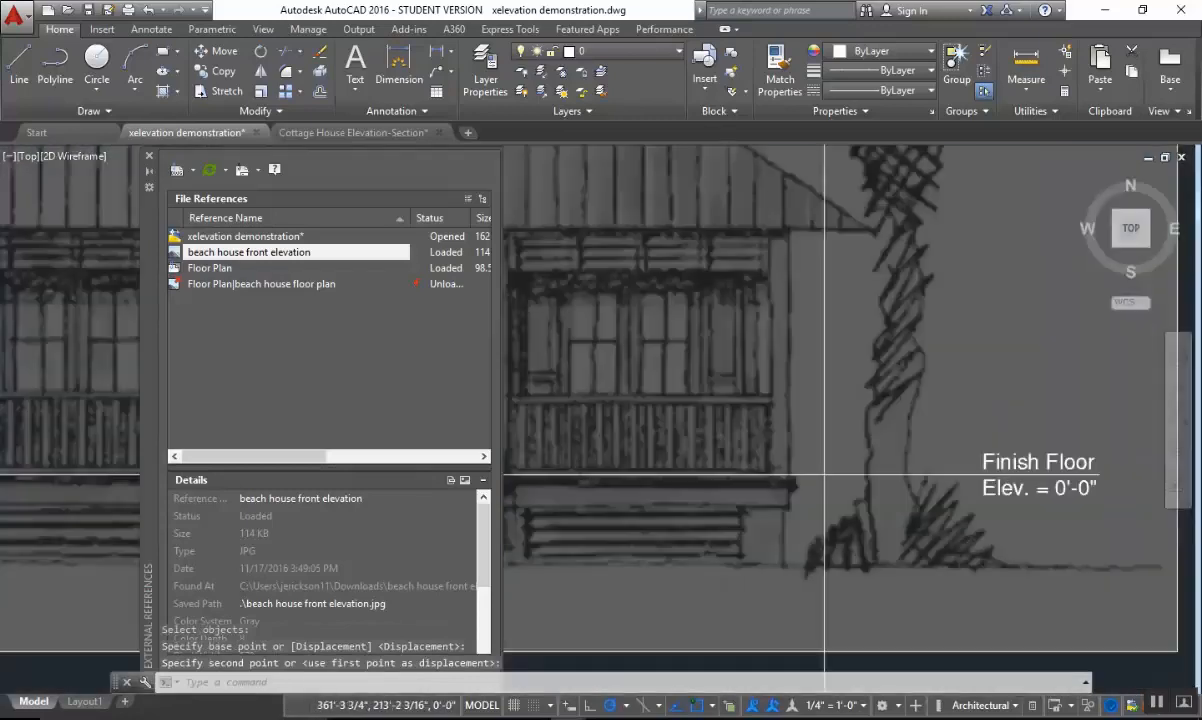
scroll(931, 537, "up", 2)
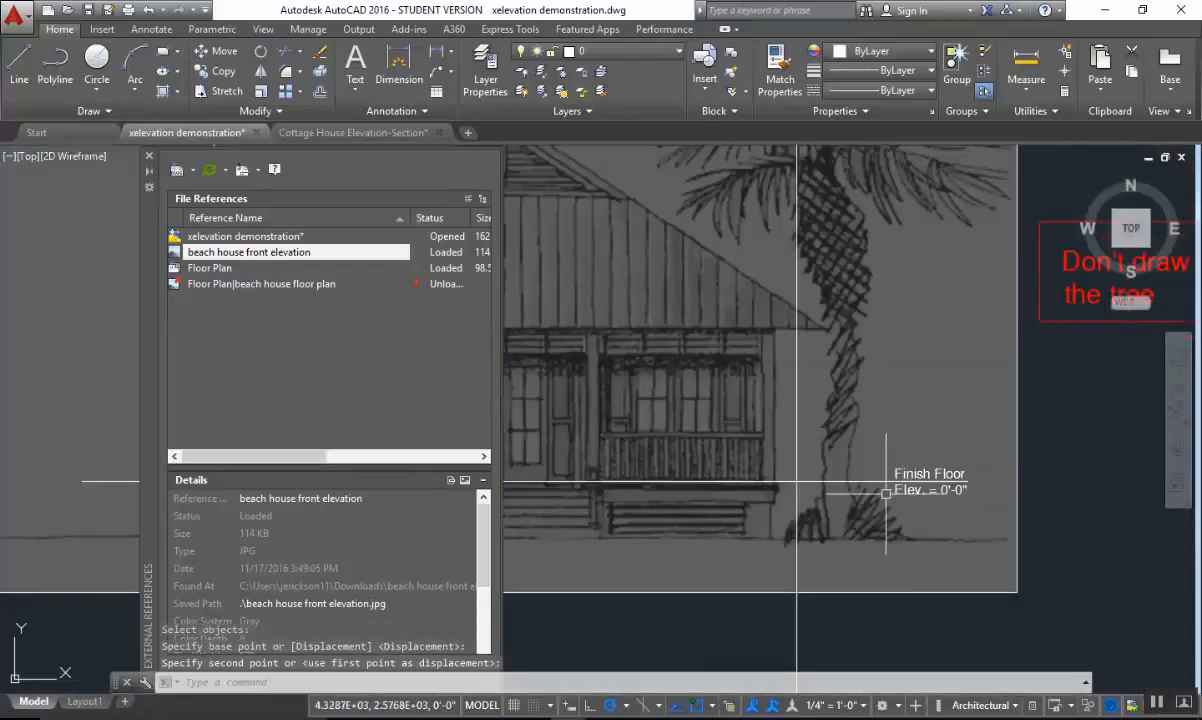
scroll(866, 534, "down", 2)
scroll(866, 534, "up", 3)
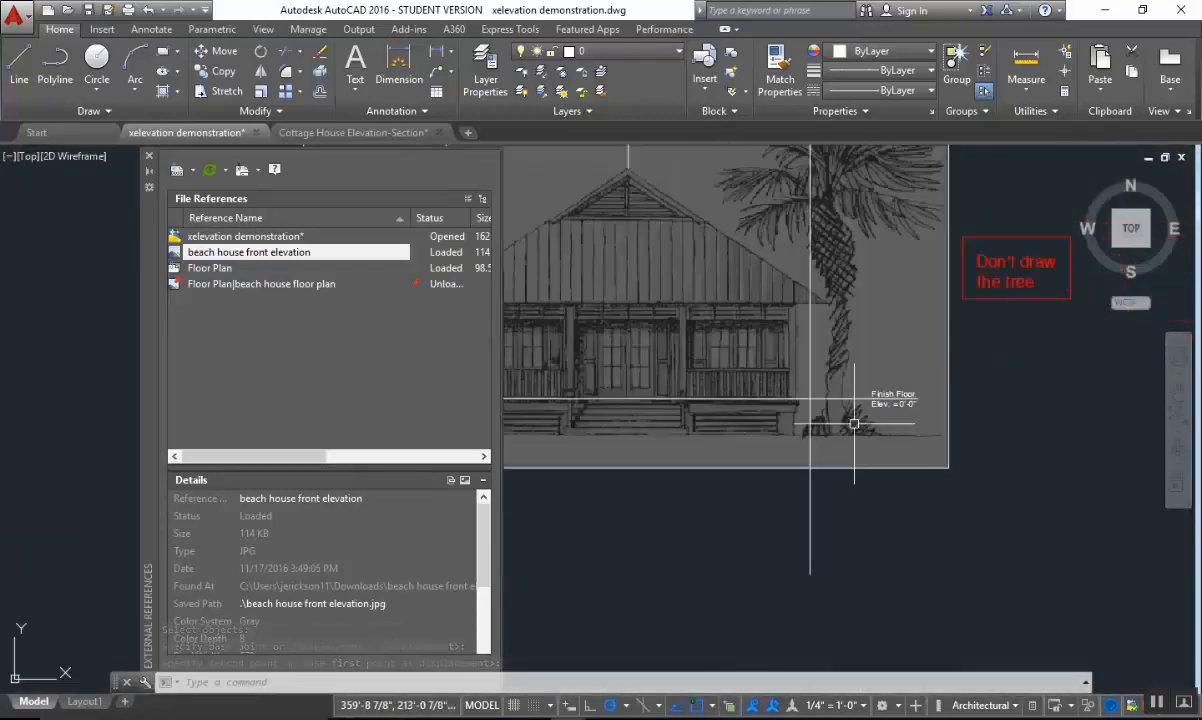
scroll(886, 380, "up", 2)
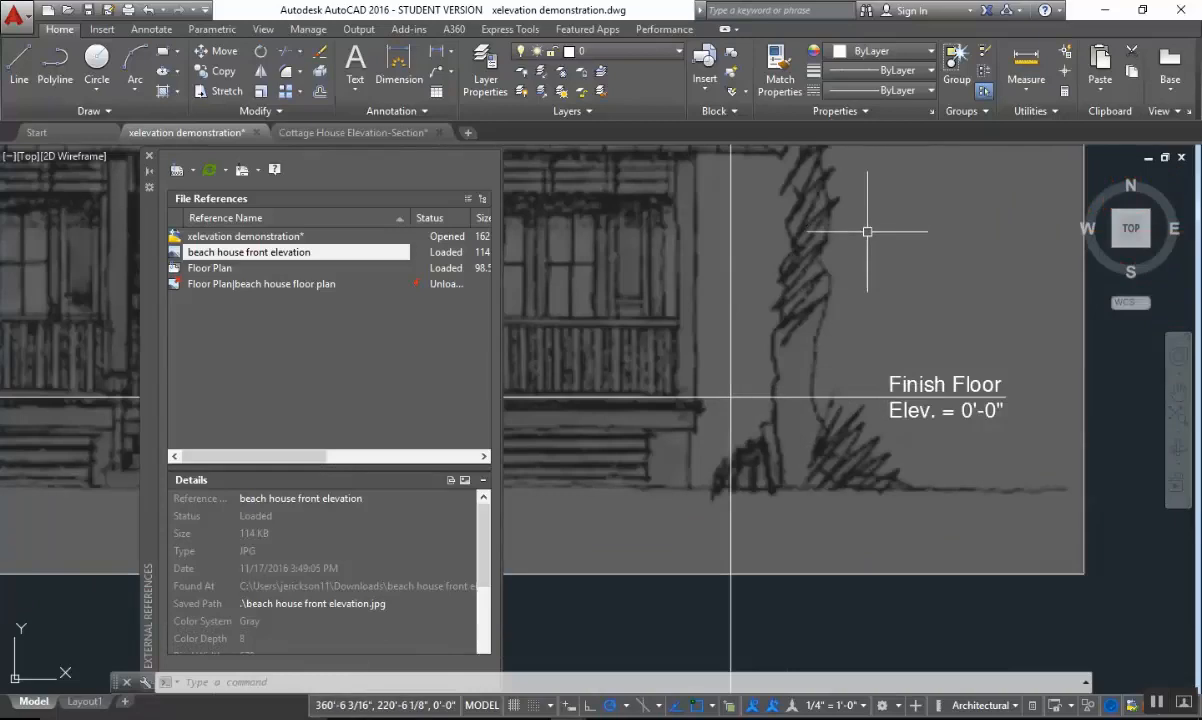
Close the External References palette and read the preset dimensions in the project requirements notes.
scroll(843, 387, "down", 4)
middle_click_drag(802, 420, 1129, 436)
middle_click_drag(652, 436, 918, 410)
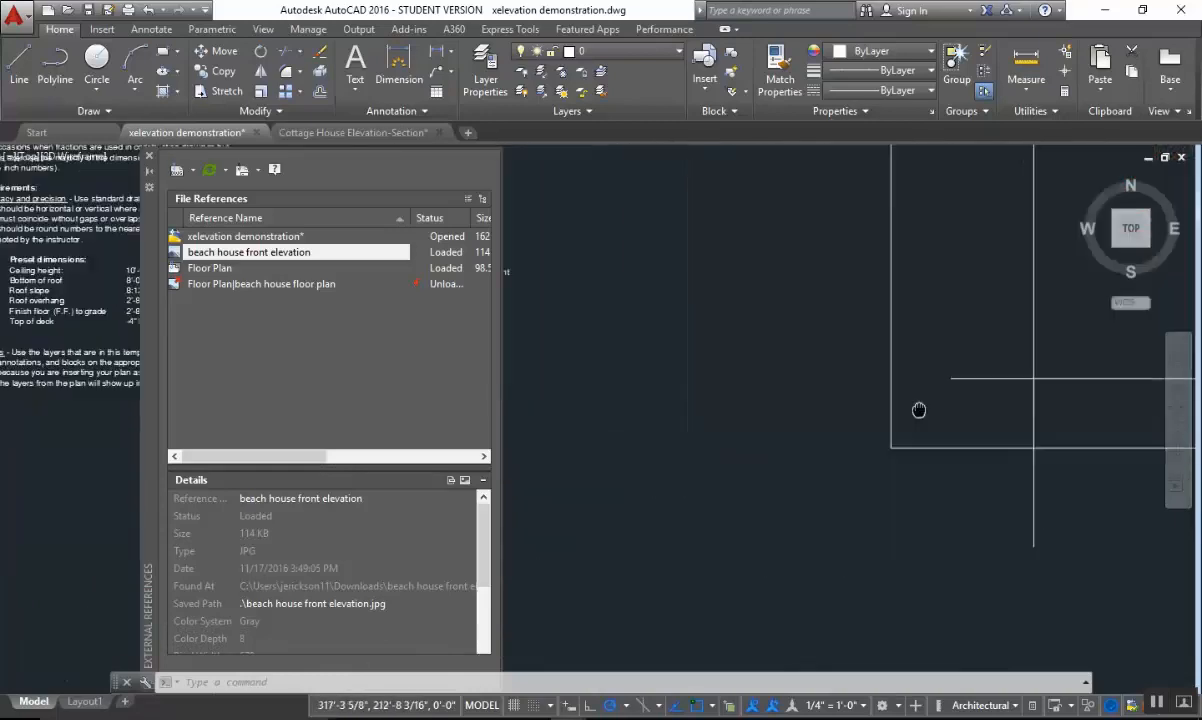
left_click(148, 157)
scroll(478, 362, "up", 5)
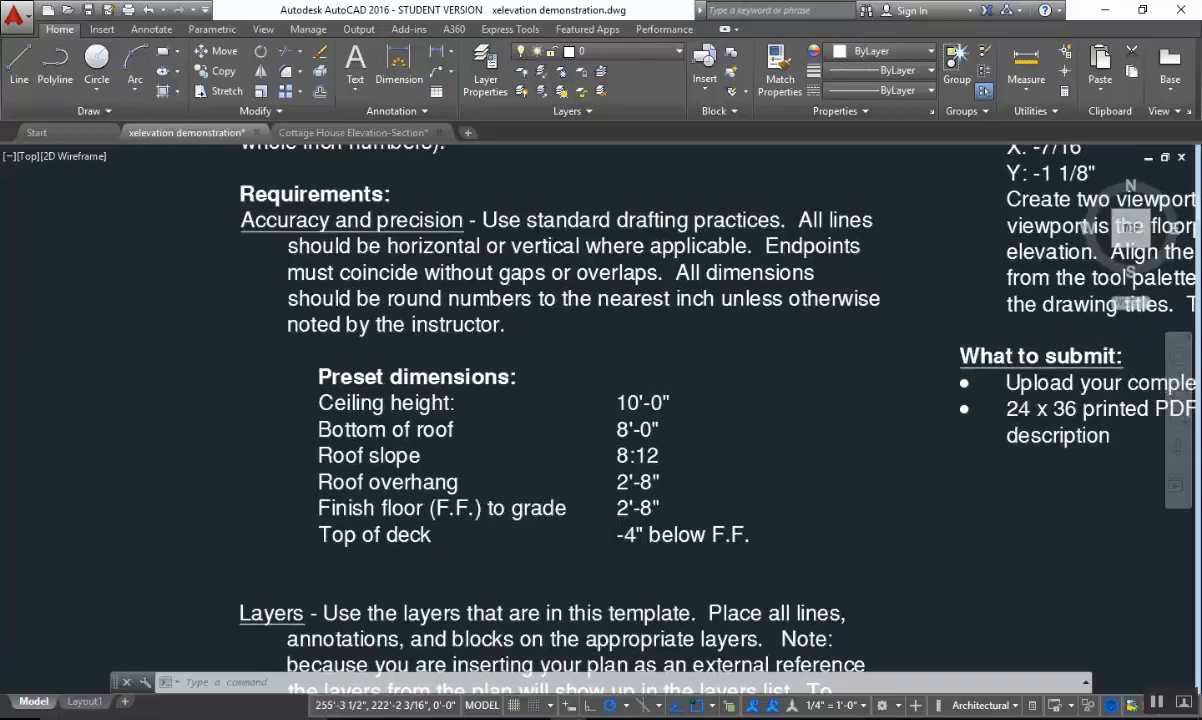
scroll(416, 420, "down", 1)
scroll(447, 459, "up", 1)
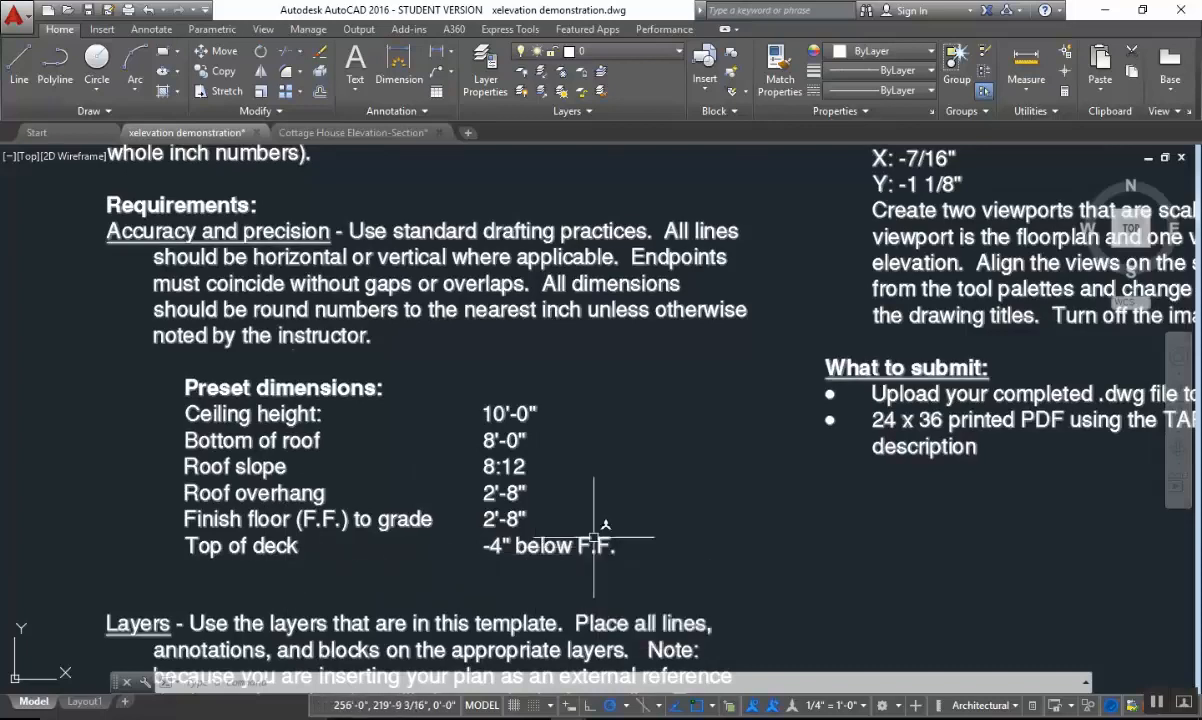
Offset the finish floor line 8' upward to create the bottom-of-roof line.
scroll(595, 545, "down", 4)
middle_click_drag(1113, 523, 523, 516)
middle_click_drag(760, 519, 445, 502)
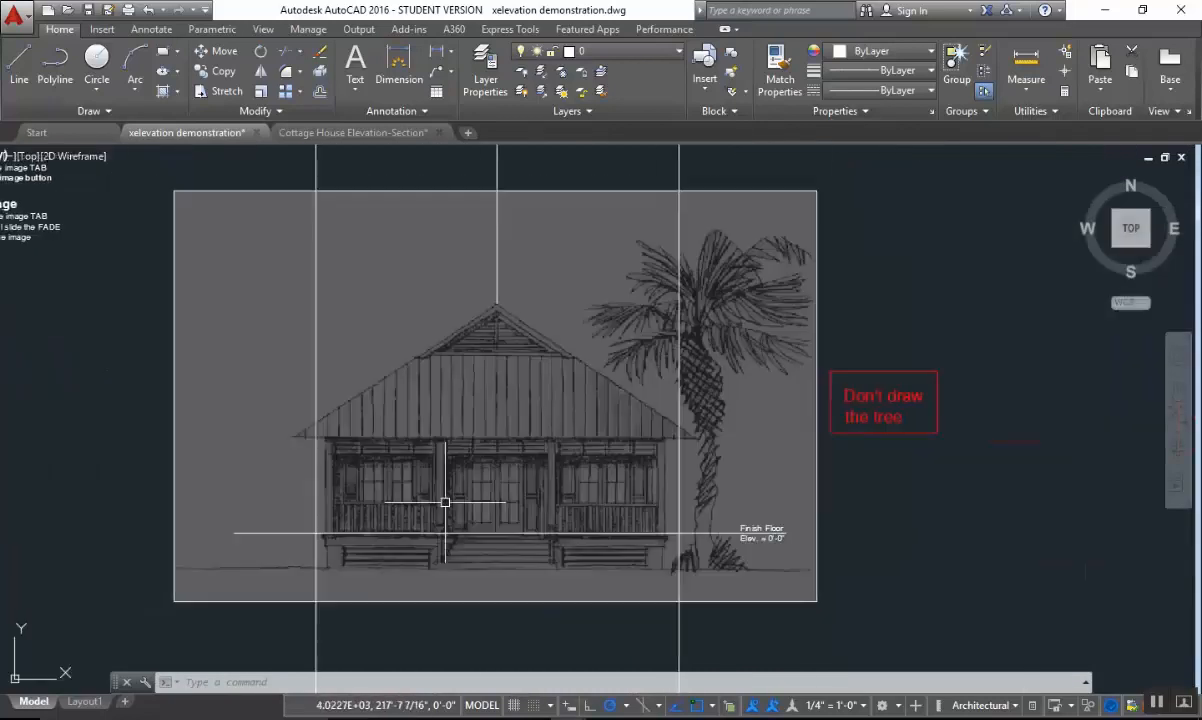
scroll(446, 499, "up", 2)
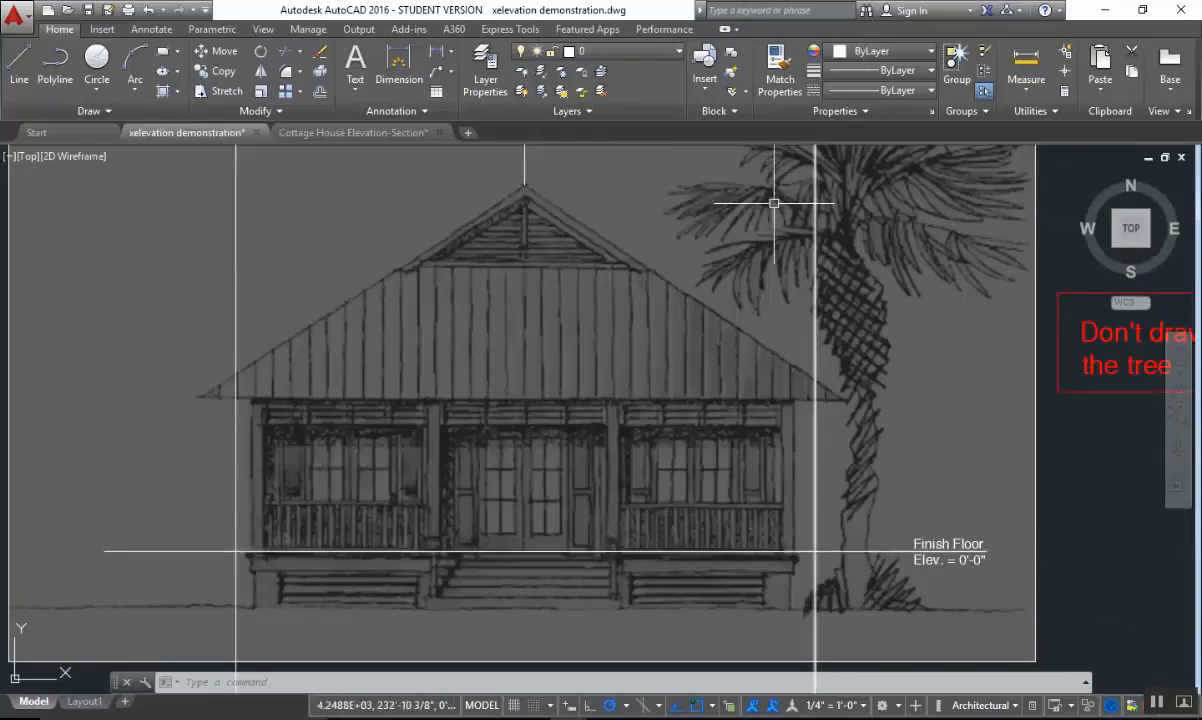
left_click(319, 91)
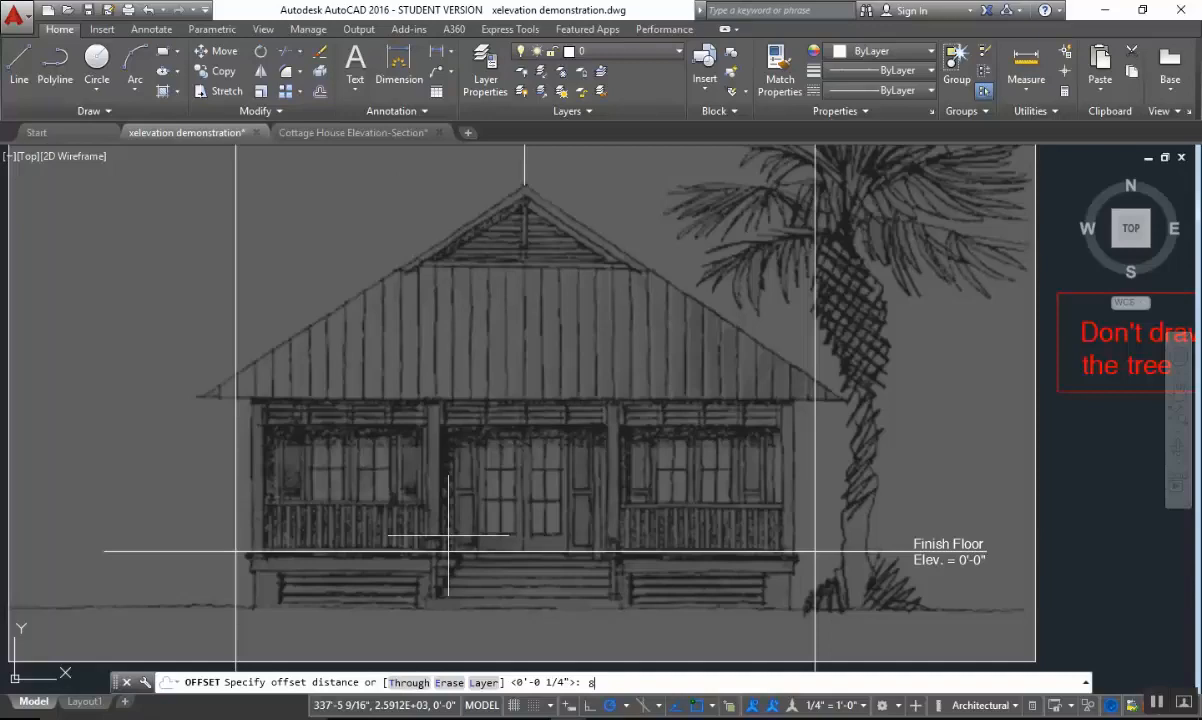
type("8'")
key("Return")
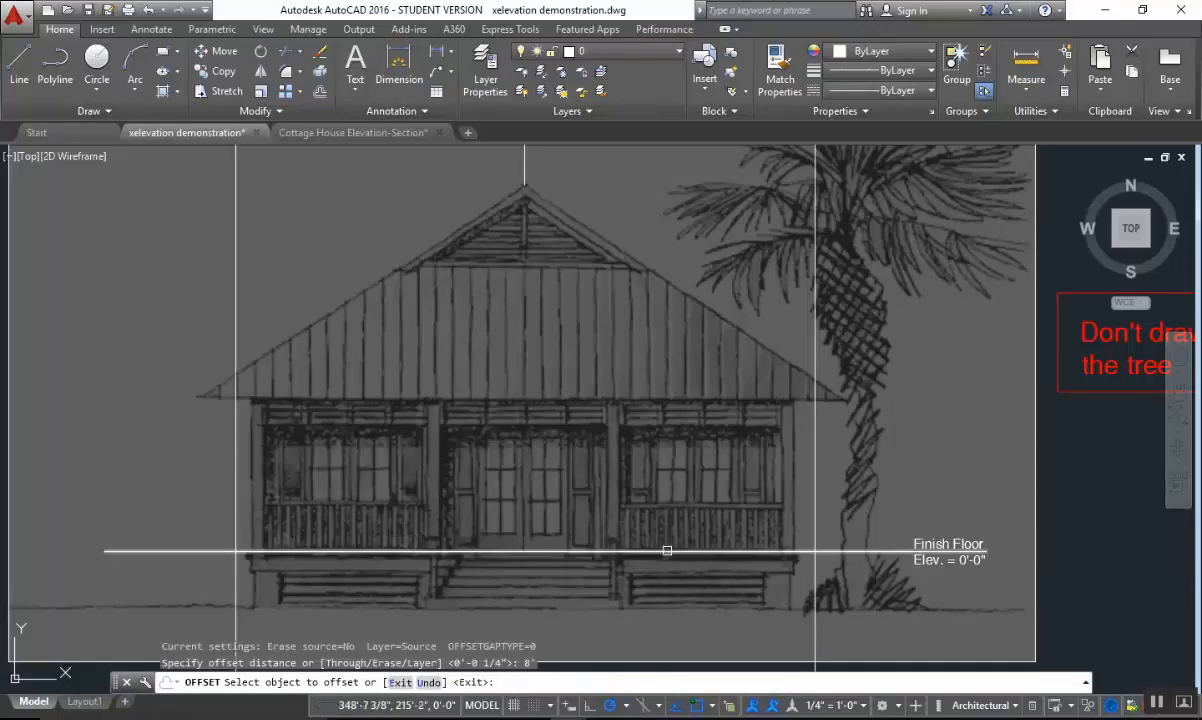
left_click(667, 550)
left_click(660, 453)
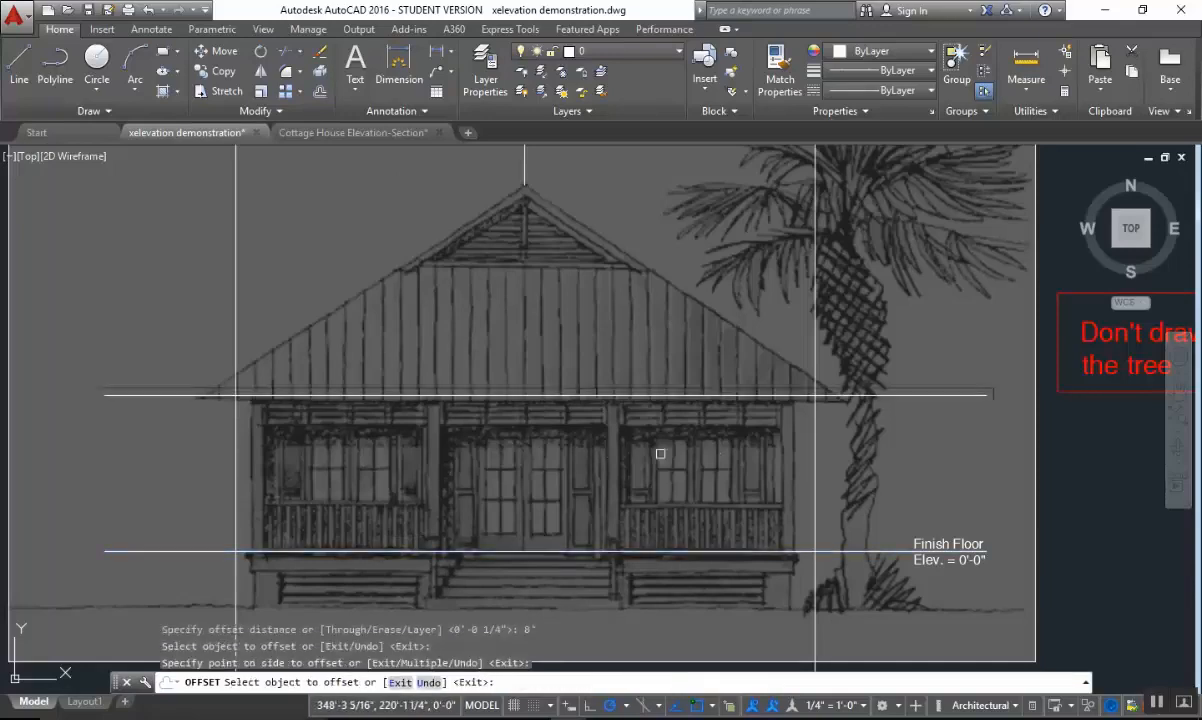
key("Escape")
key("Escape")
scroll(623, 478, "up", 3)
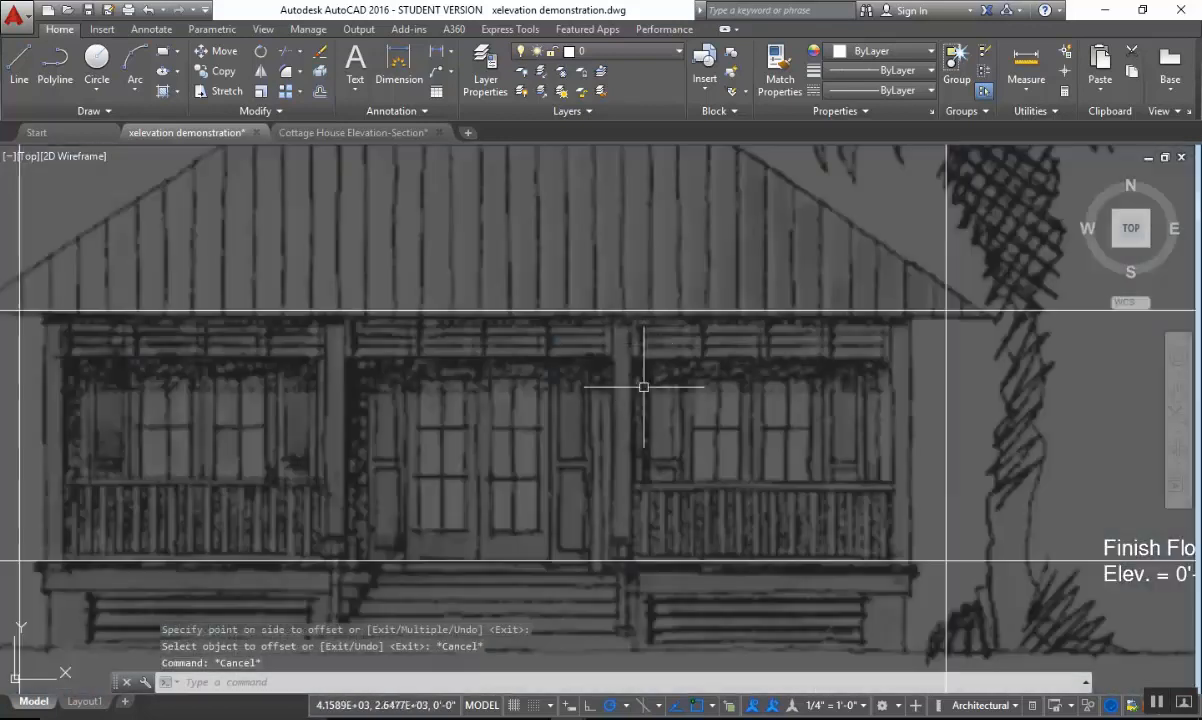
scroll(567, 331, "up", 5)
scroll(583, 350, "down", 6)
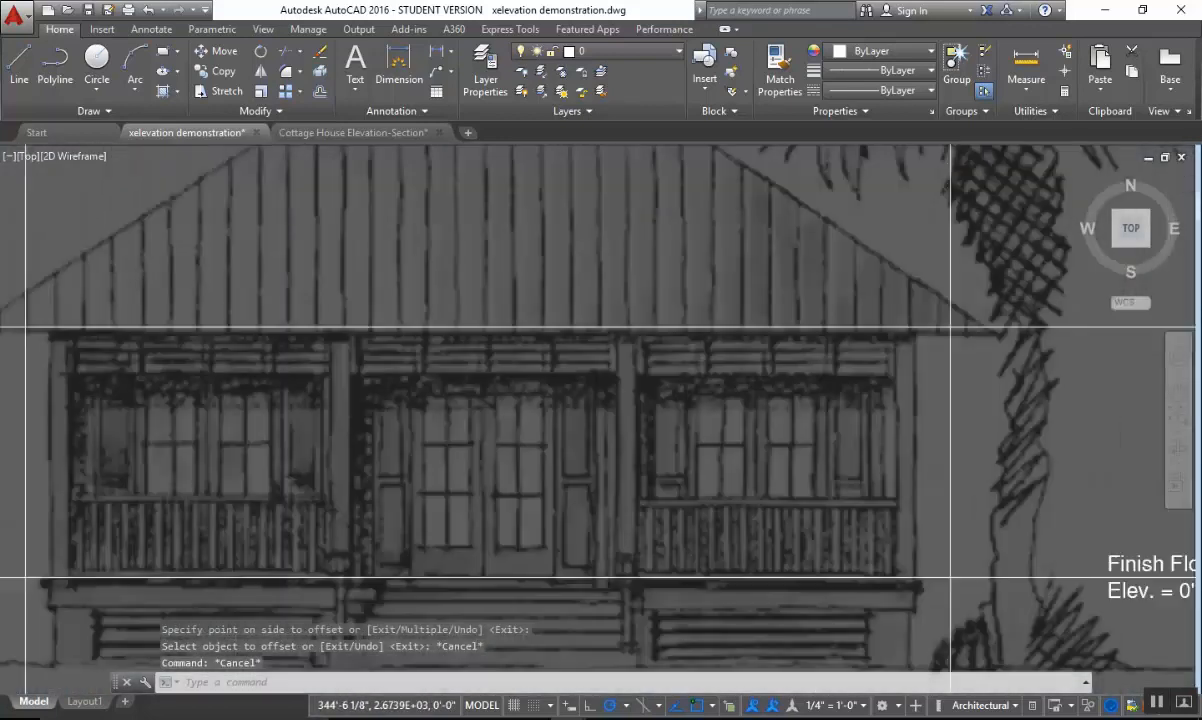
scroll(619, 356, "up", 4)
key("Escape")
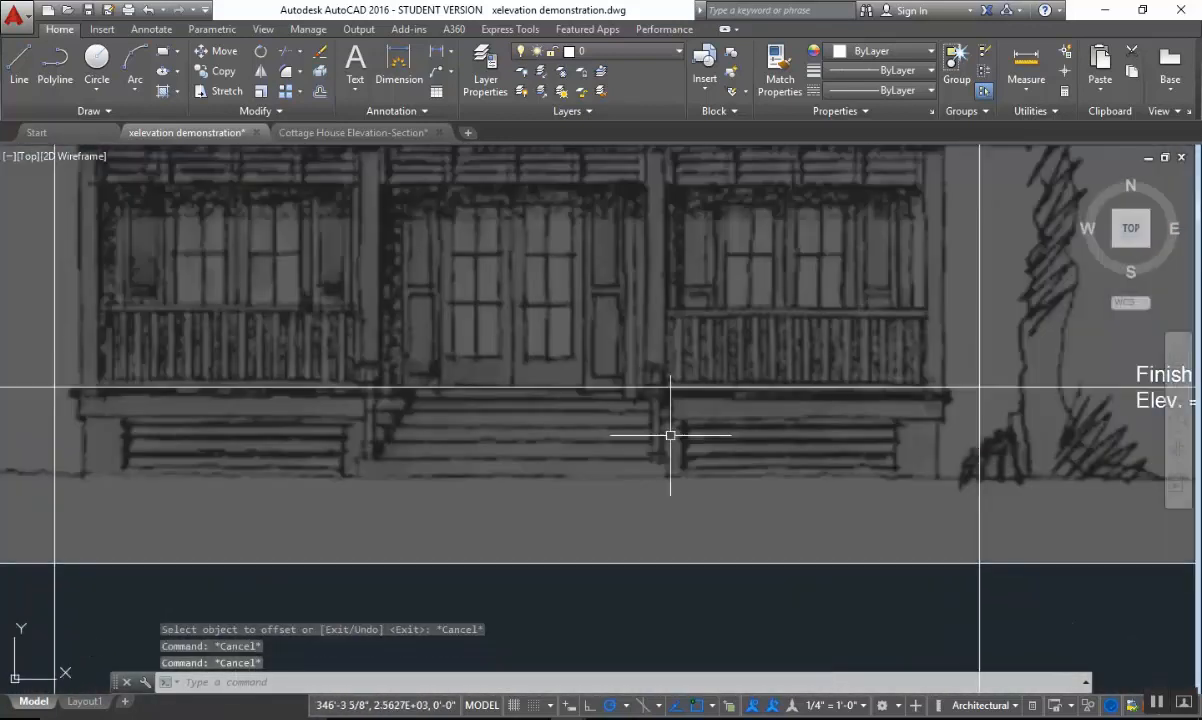
type("o")
key("Return")
key("Escape")
key("Escape")
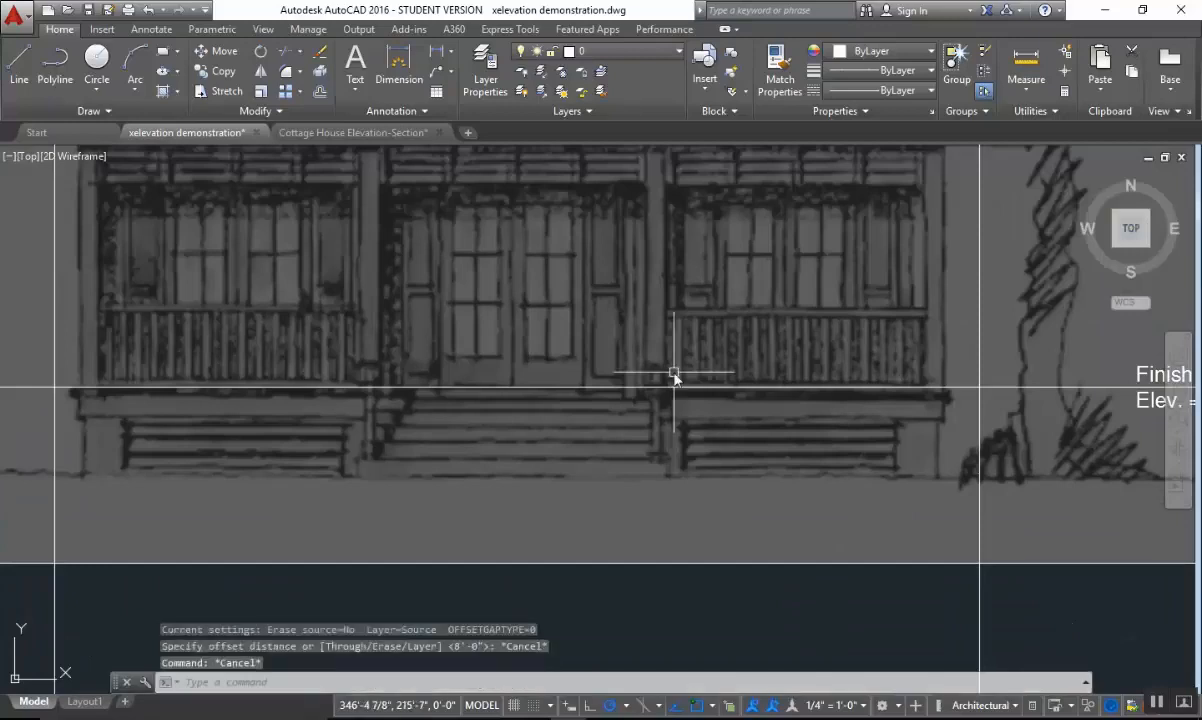
Copy the finish floor line 4" straight down to create the top-of-deck line.
type("co")
key("Return")
left_click(729, 330)
left_click(690, 398)
key("Return")
left_click(700, 288)
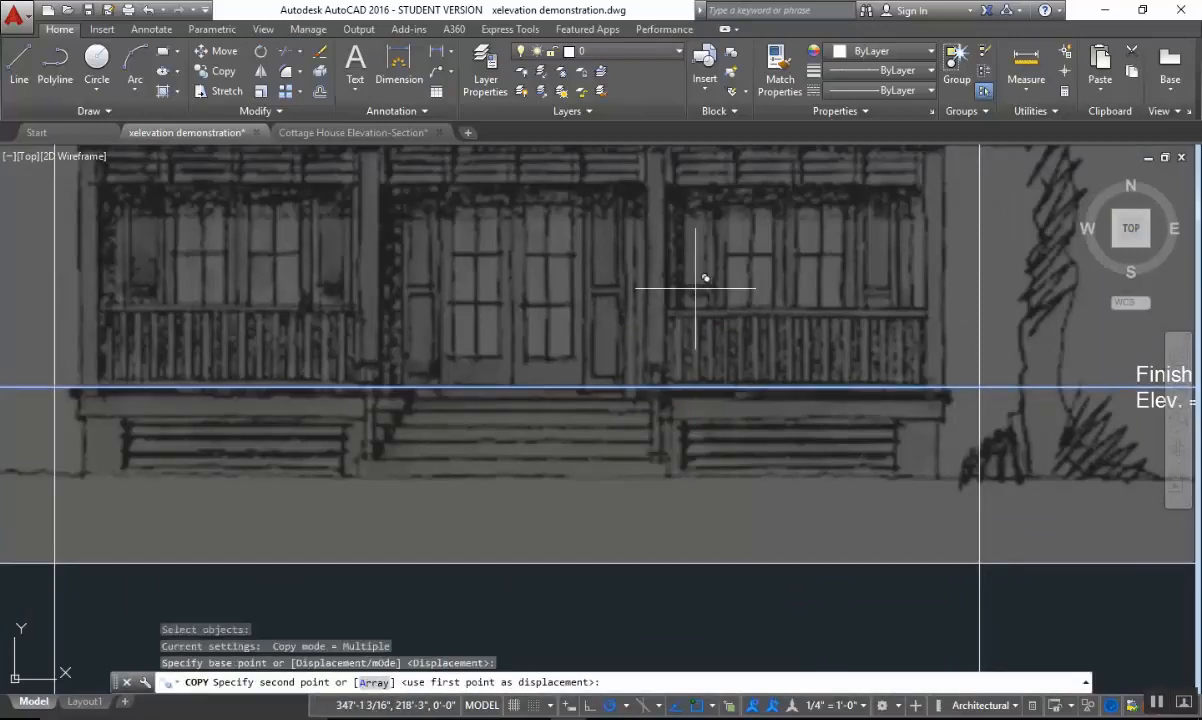
type("4")
key("Return")
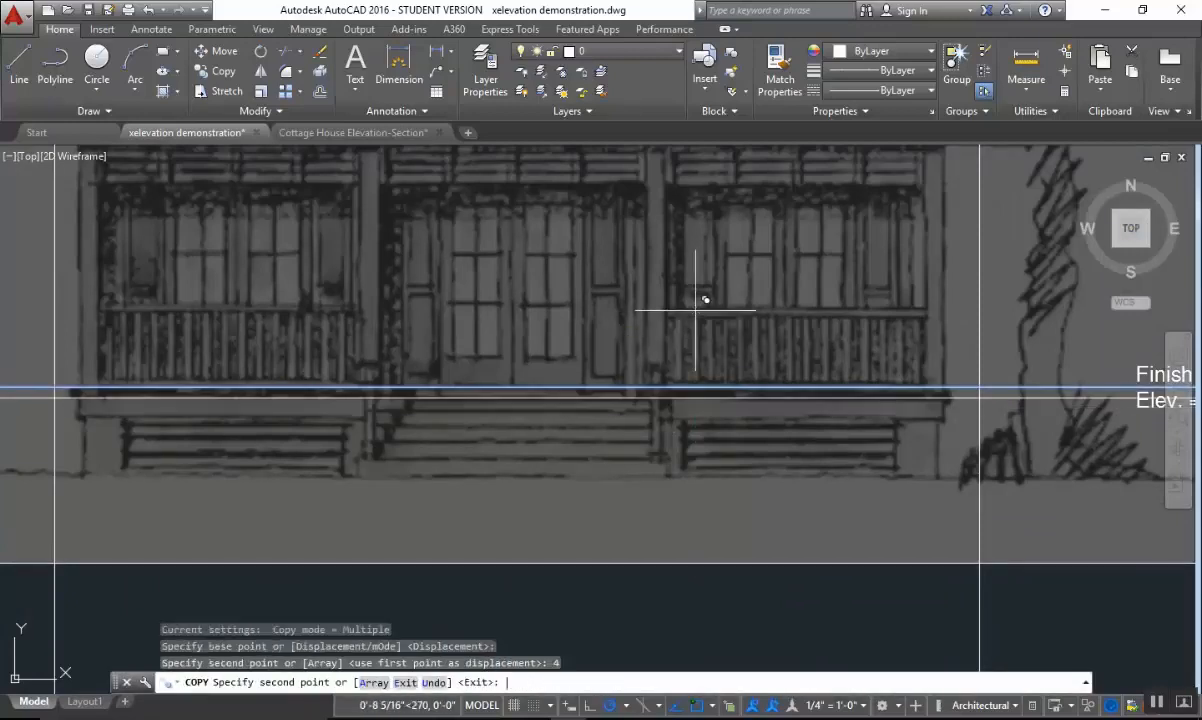
key("Escape")
scroll(765, 417, "up", 2)
scroll(663, 402, "down", 2)
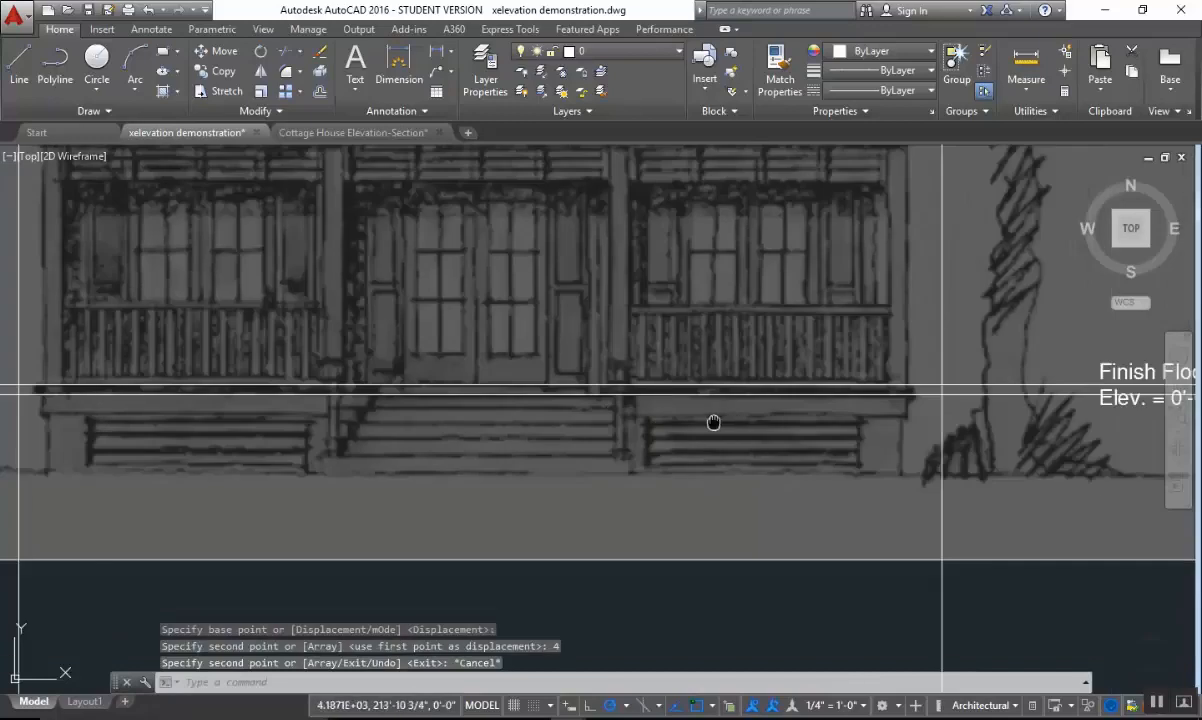
key("Escape")
Copy the finish floor line 2'8" straight down to create the grade line.
scroll(689, 379, "up", 2)
left_click(689, 379)
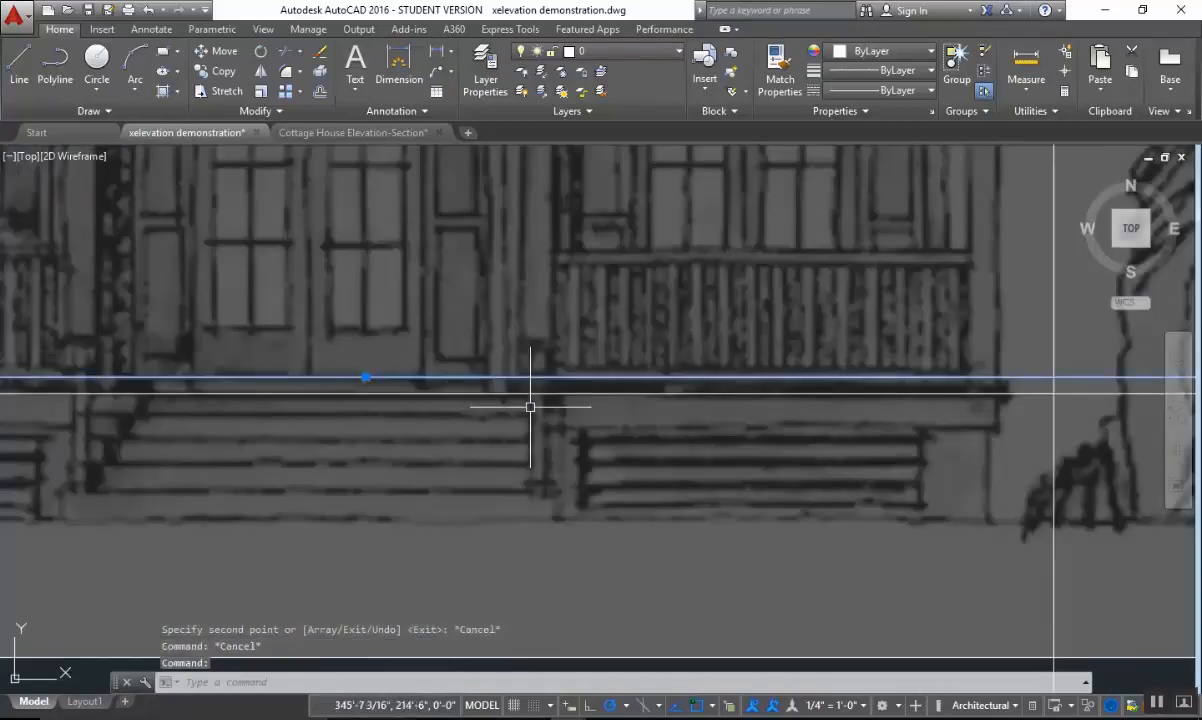
mouse_move(530, 406)
middle_mouse_down()
mouse_move(443, 403)
mouse_move(773, 406)
middle_mouse_up()
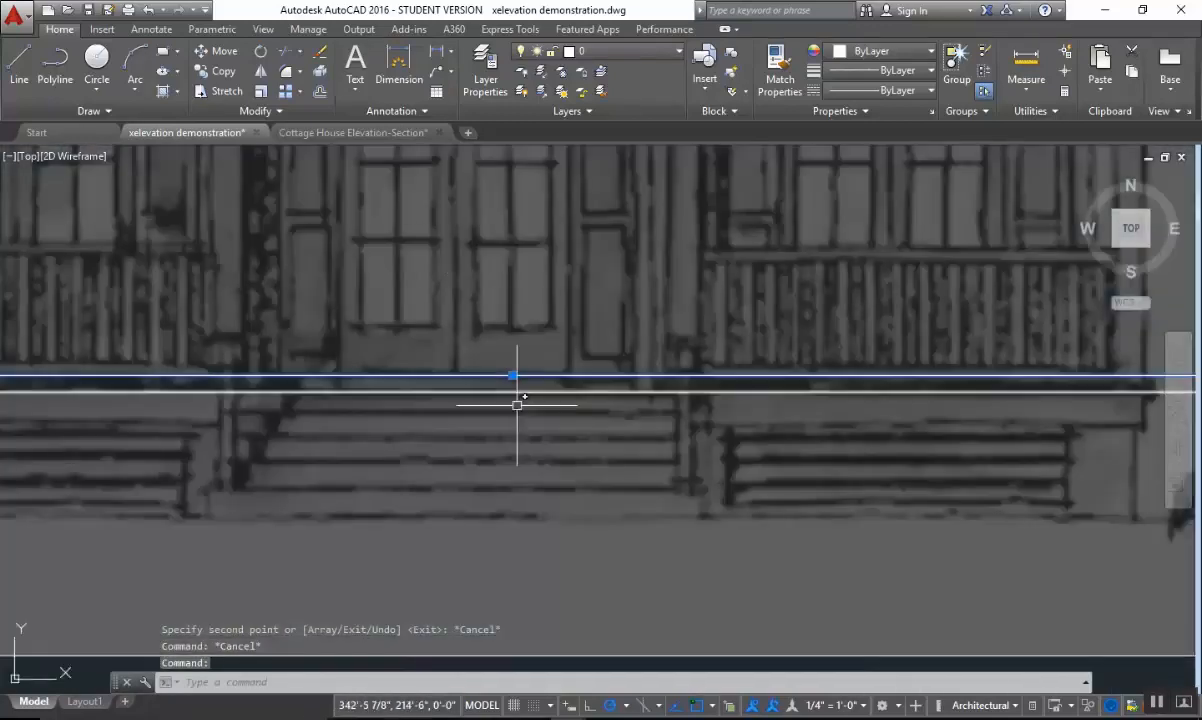
key("Escape")
type("o")
key("Return")
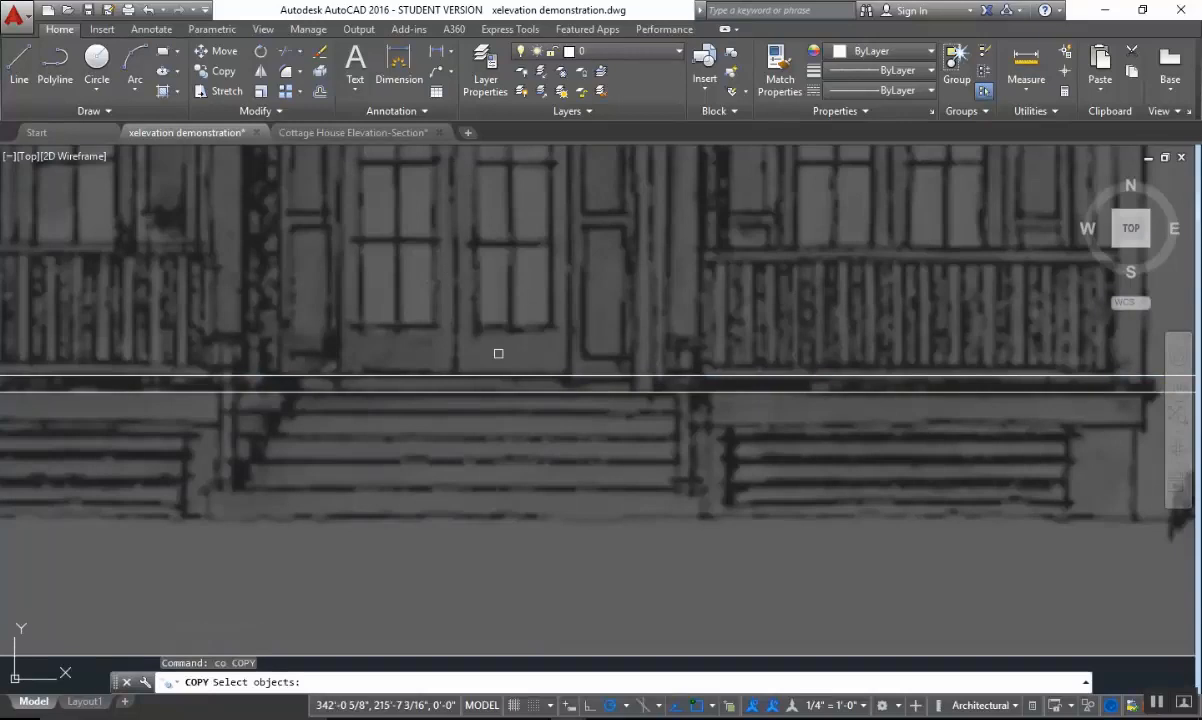
left_click(502, 374)
key("Return")
left_click(530, 246)
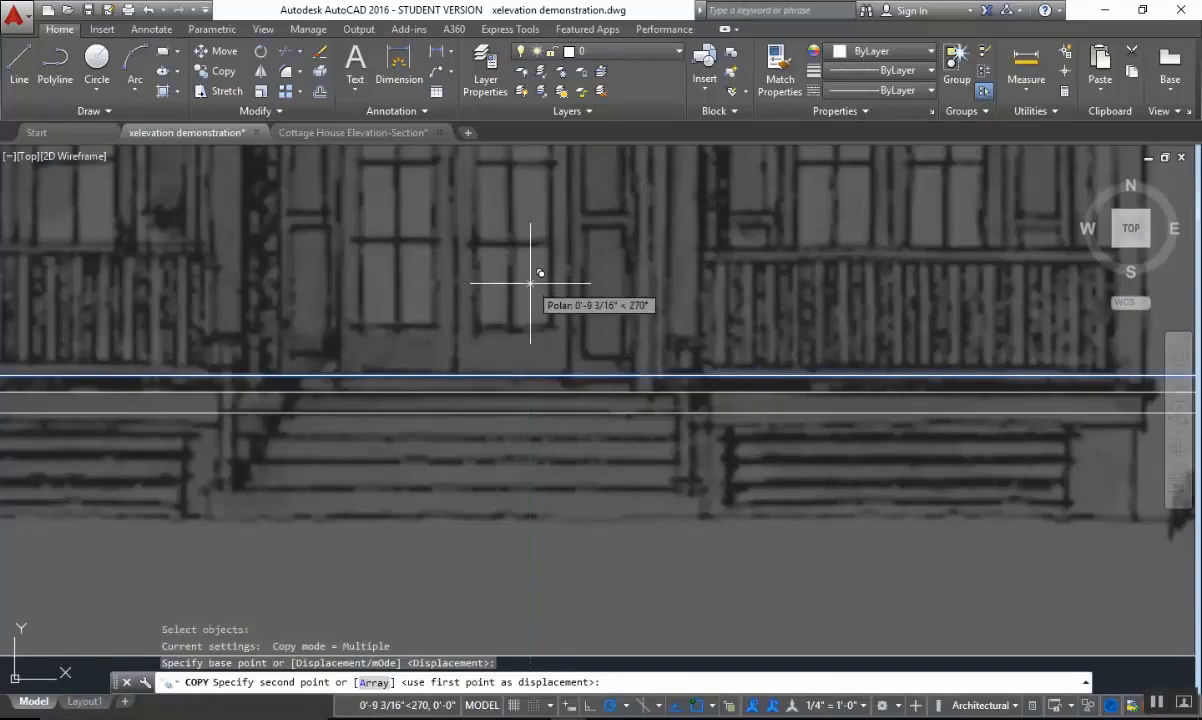
key("Return")
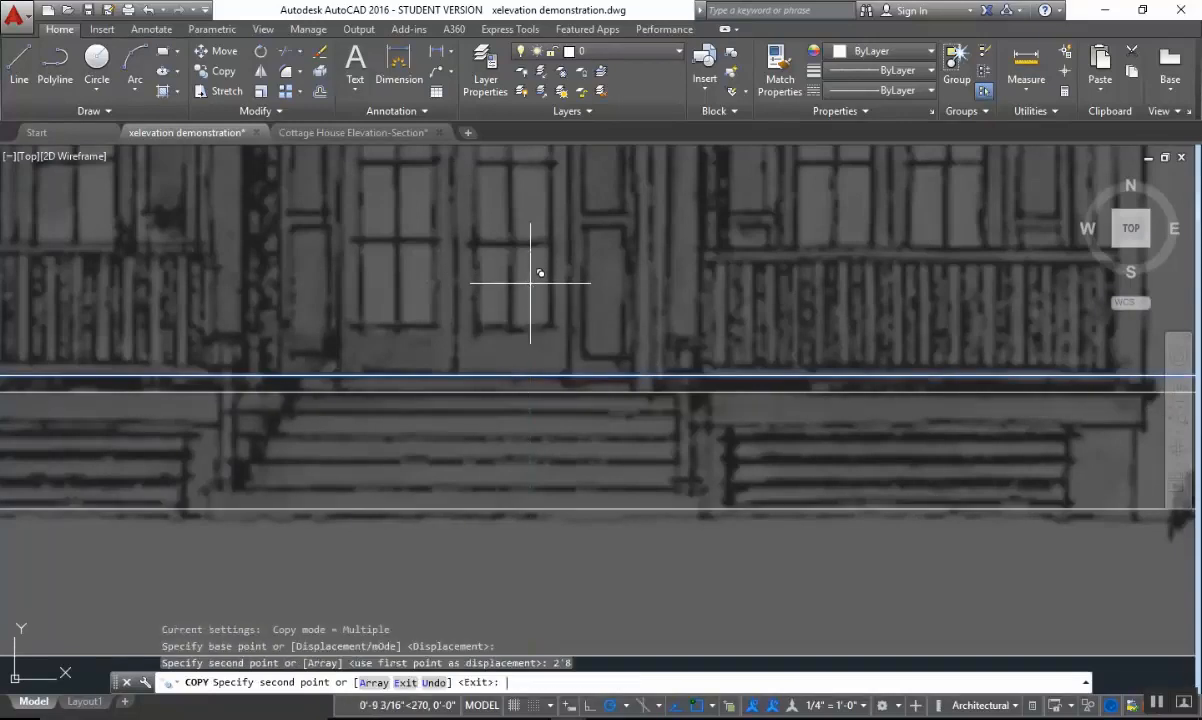
key("Escape")
Shorten the right end of the top-of-deck line by about 7'-7" so it stops beside the palm trunk, clear of the label.
scroll(800, 480, "down", 4)
middle_click_drag(800, 480, 553, 448)
scroll(830, 405, "up", 4)
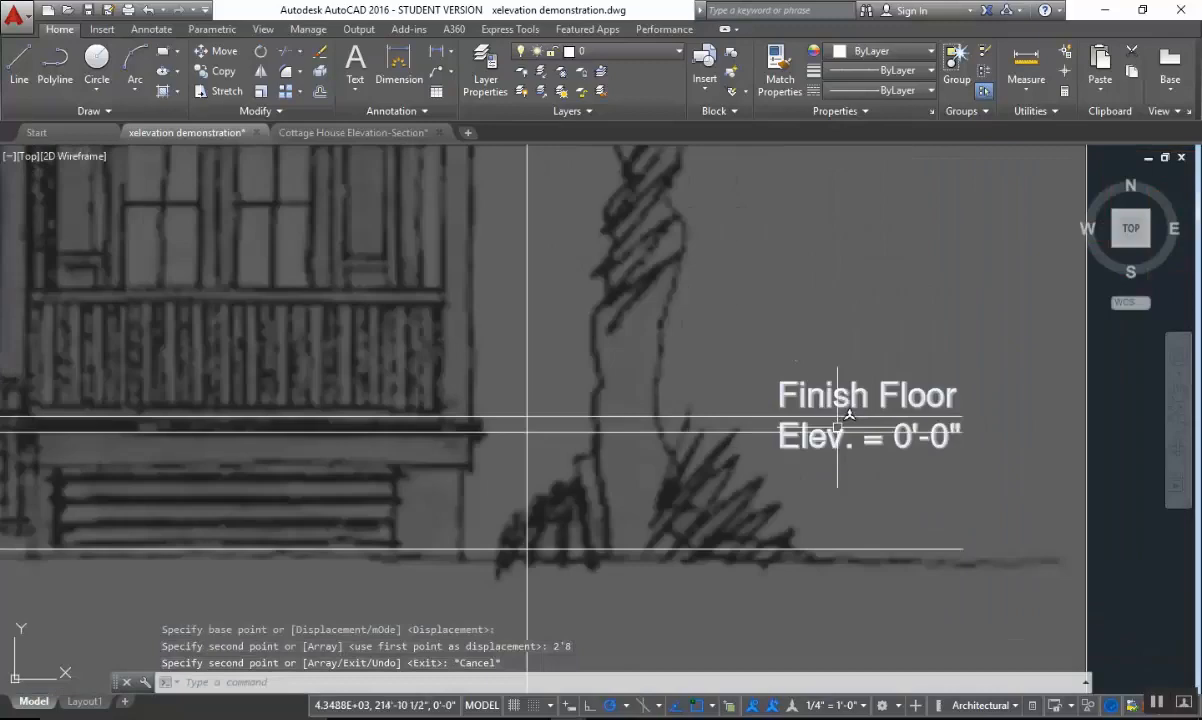
key("Escape")
key("Escape")
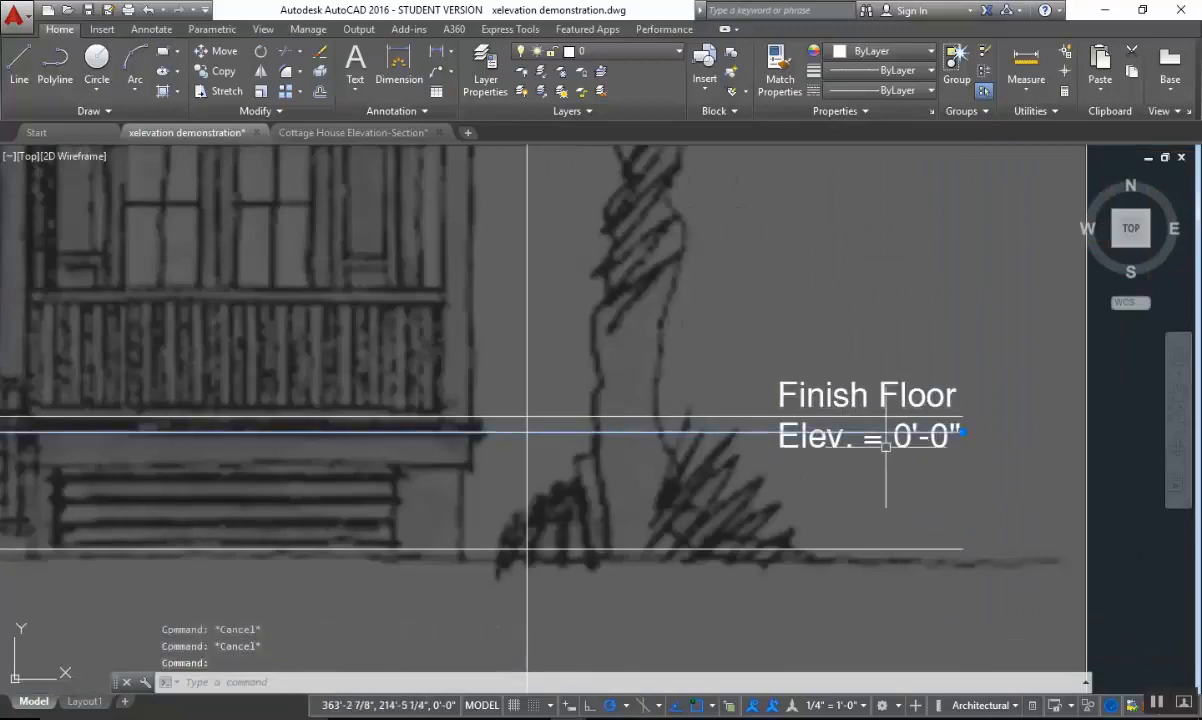
left_click(954, 431)
left_click(961, 431)
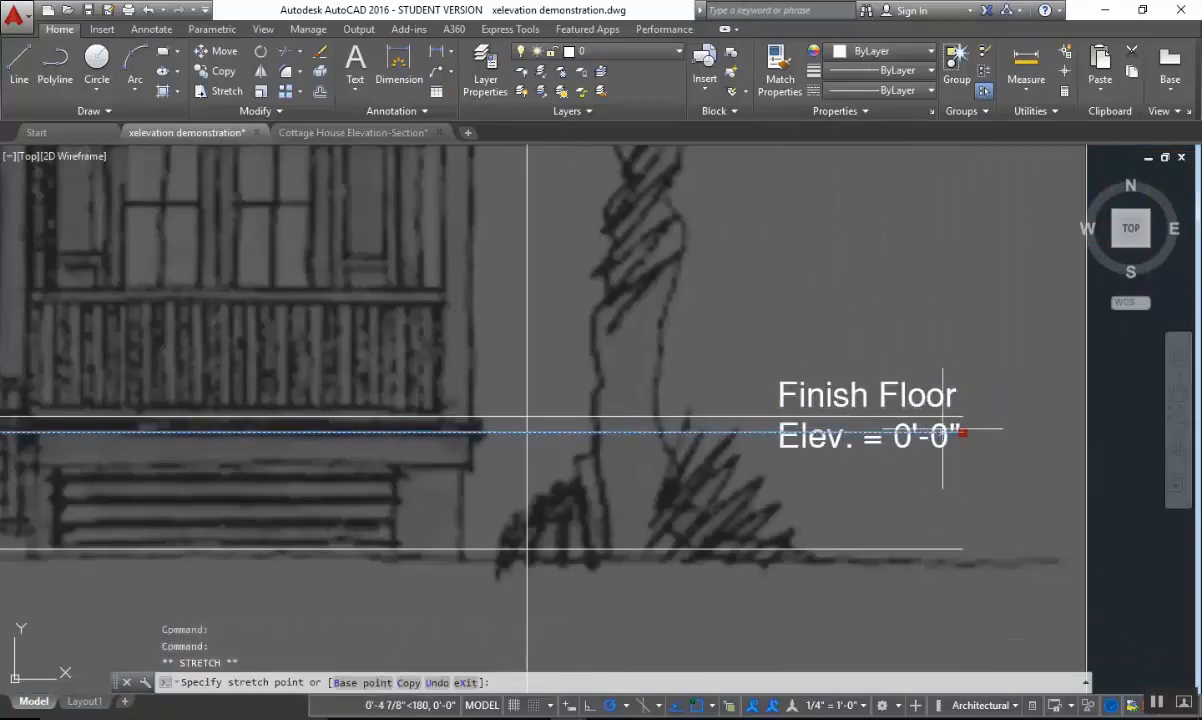
left_click(582, 431)
key("Escape")
Copy the finish floor label straight down so the grade line runs between its two text rows.
middle_click_drag(897, 480, 751, 416)
type("co")
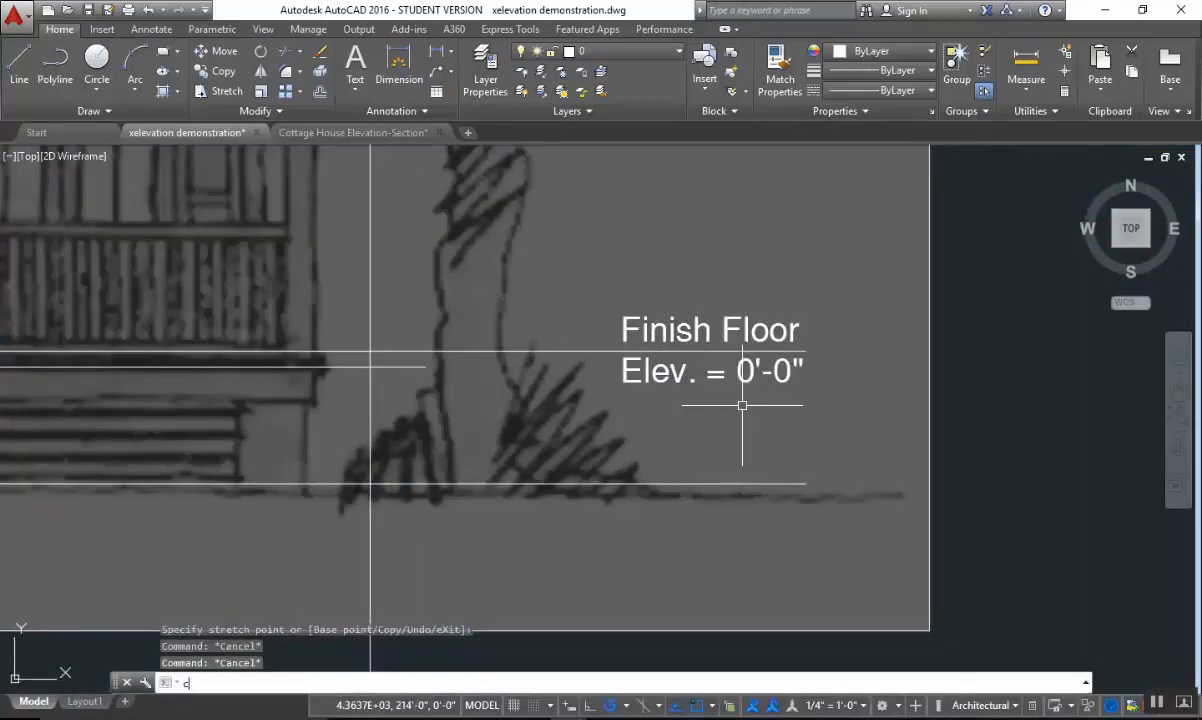
key("Return")
left_click(680, 372)
key("Return")
left_click(660, 371)
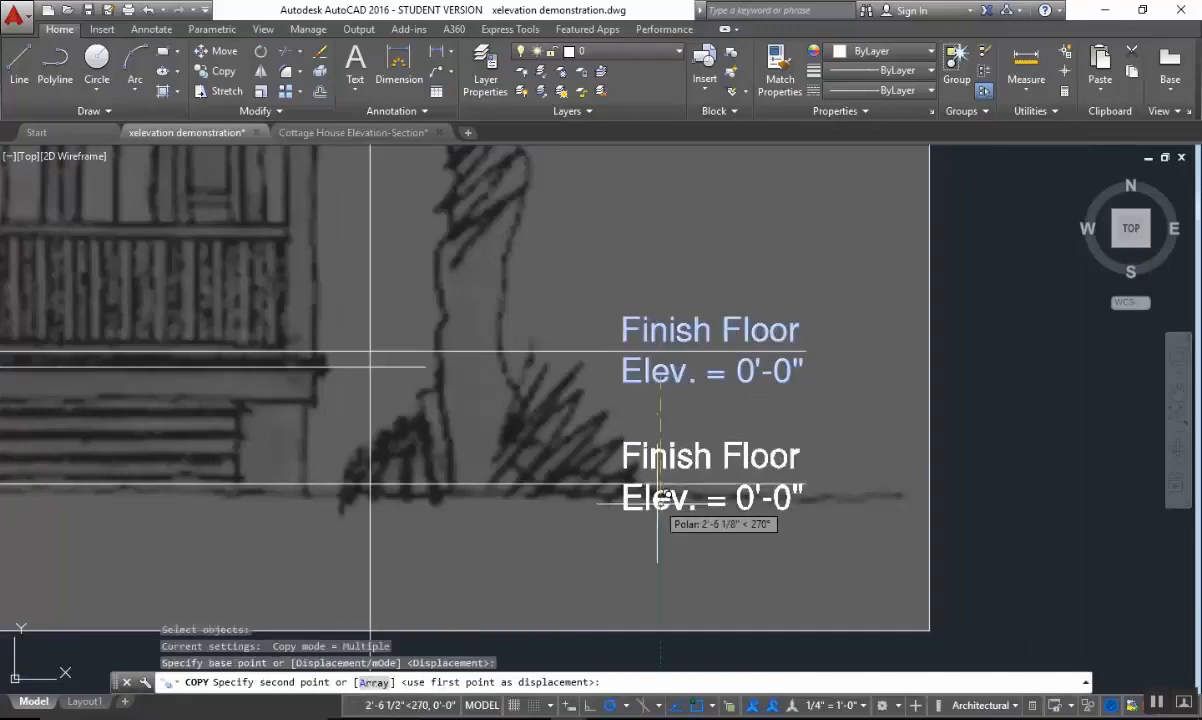
left_click(660, 501)
key("Escape")
key("Escape")
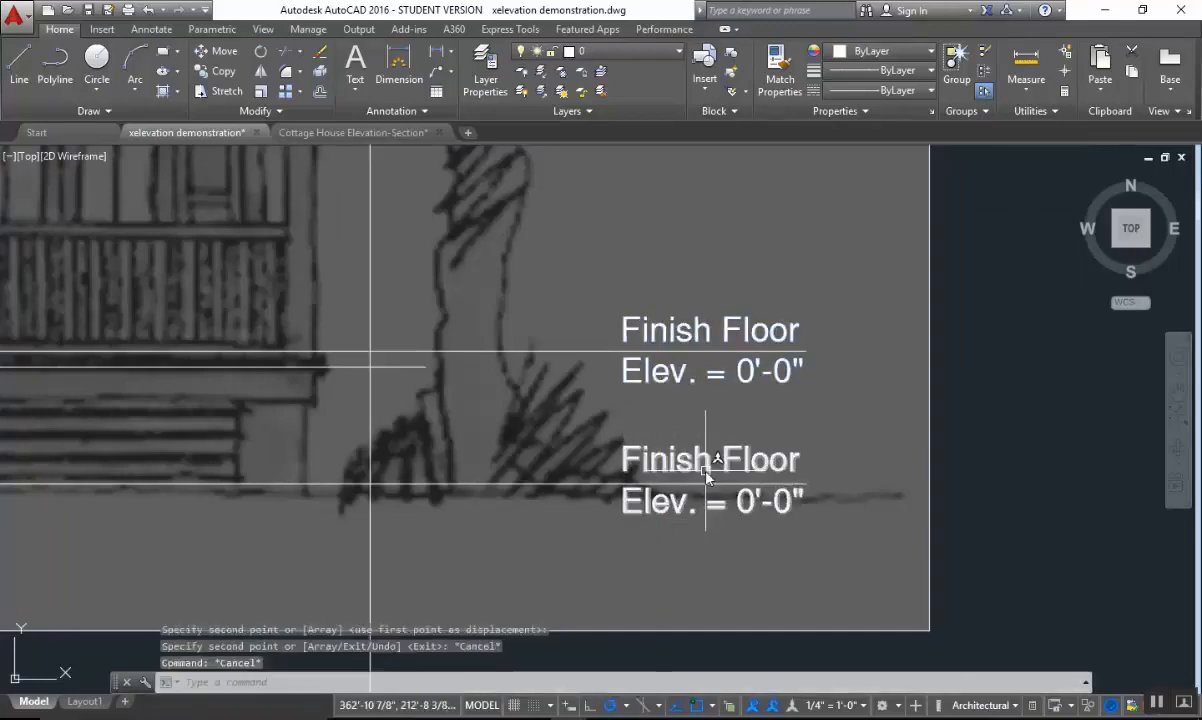
Change the lower label copy to read "Grade" on the first row and "Elev. = -2'-8"" on the second.
double_click(763, 477)
left_click_drag(800, 460, 440, 486)
type("Grad")
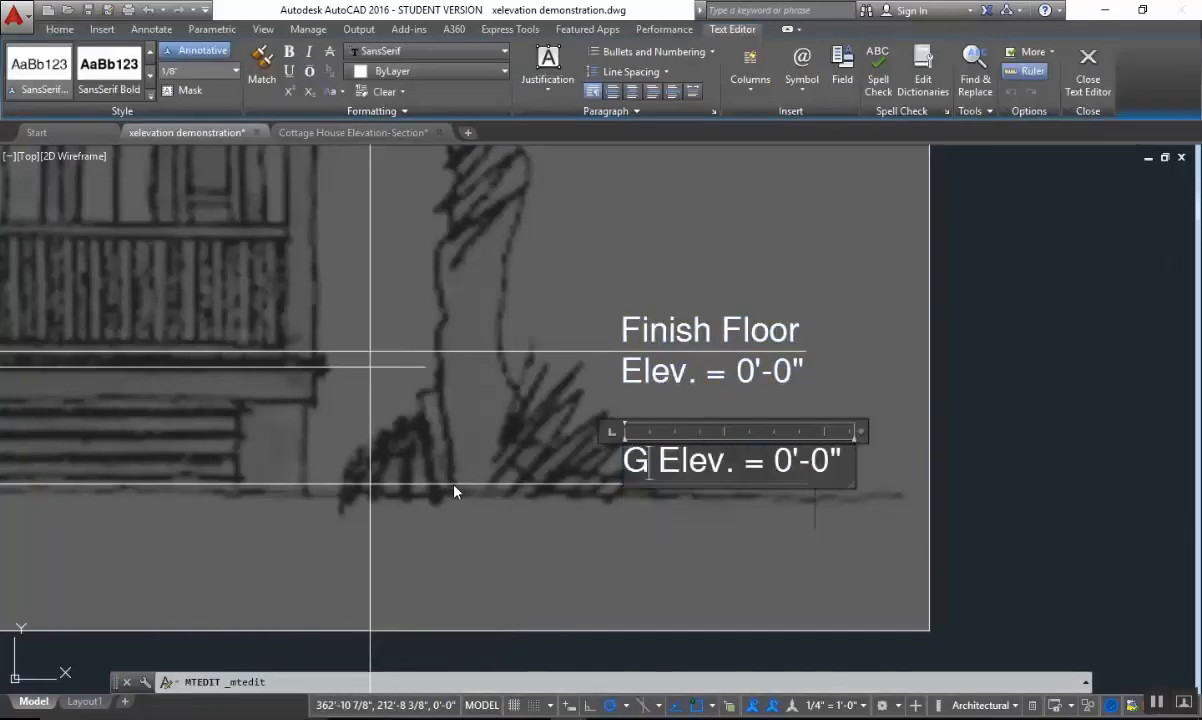
type("e")
key("Return")
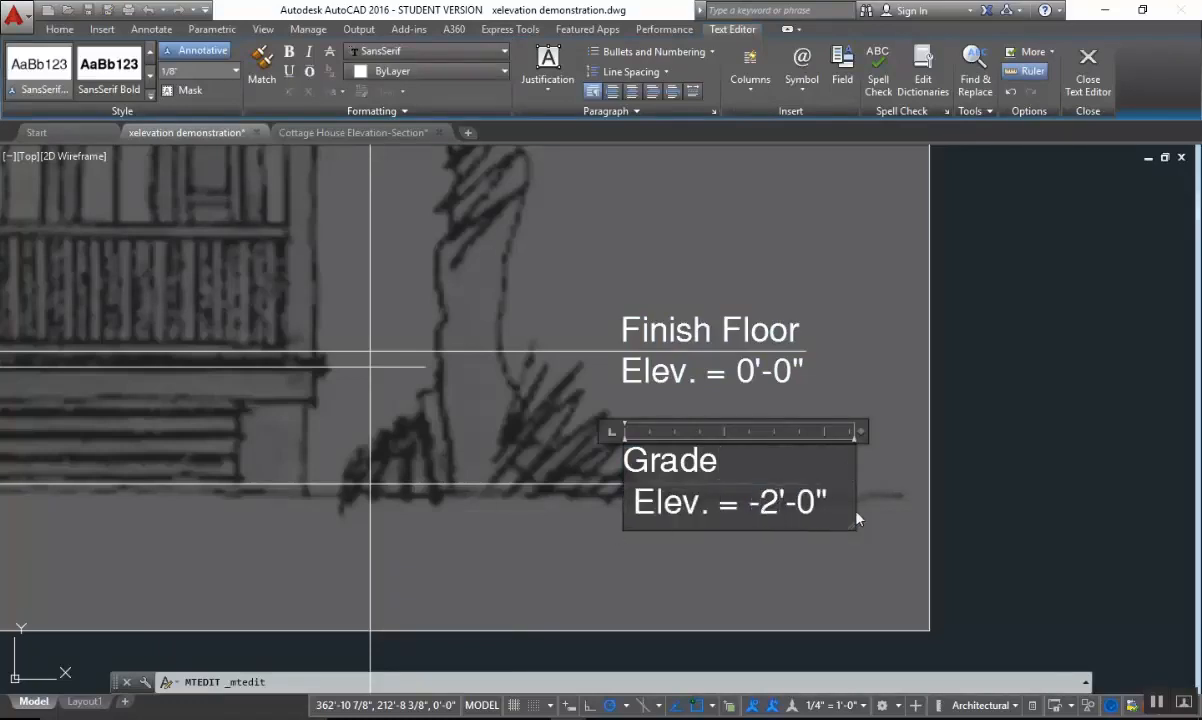
type("8")
left_click(971, 421)
scroll(971, 421, "down", 2)
middle_click_drag(877, 317, 864, 650)
middle_click_drag(862, 491, 848, 644)
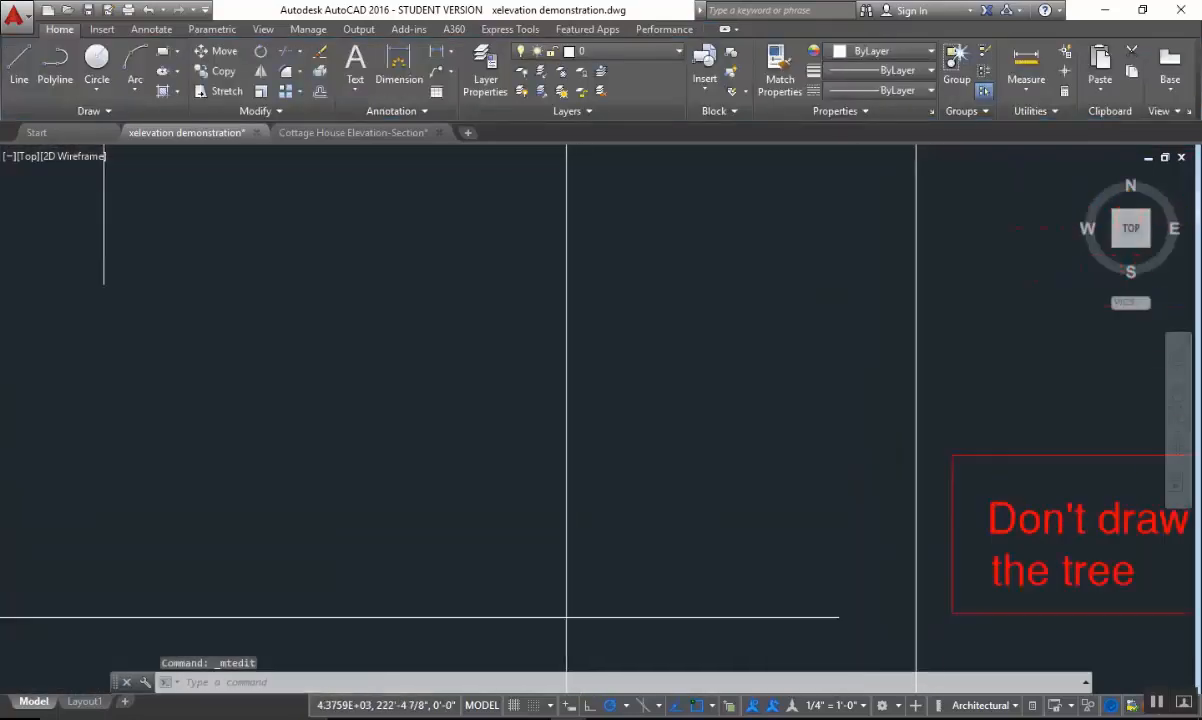
middle_click_drag(803, 567, 847, 285)
middle_click_drag(871, 493, 824, 426)
type("co")
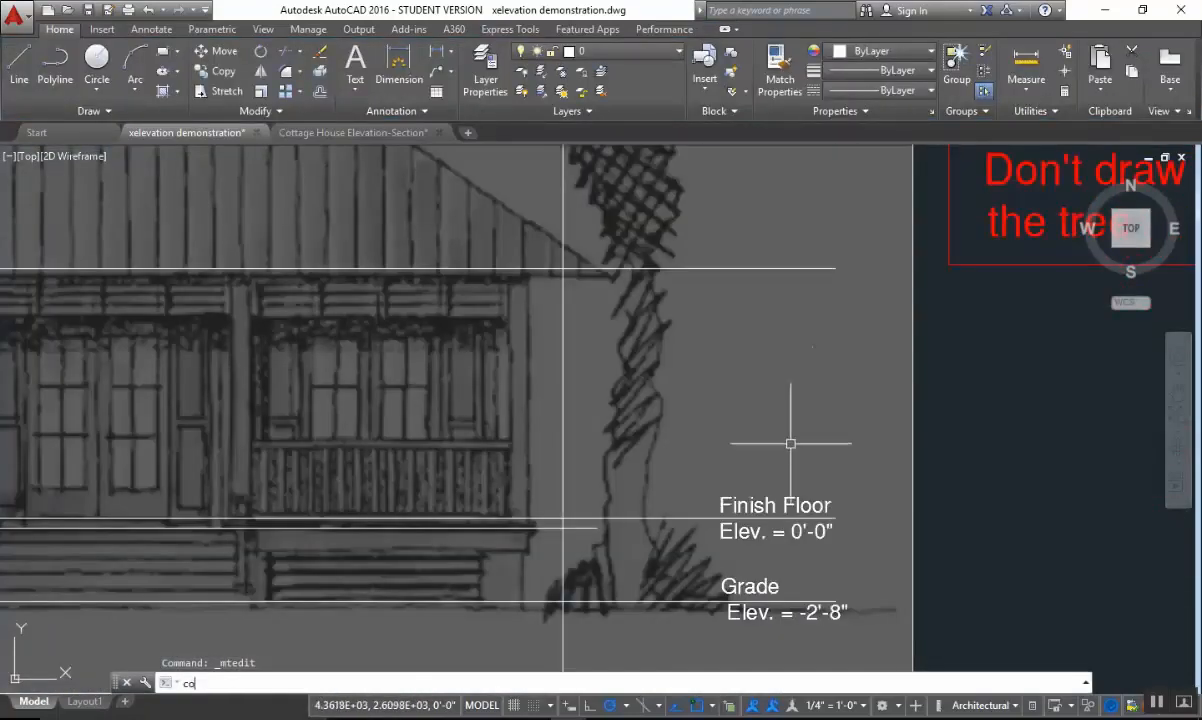
key("Return")
left_click(737, 499)
key("Return")
left_click(737, 497)
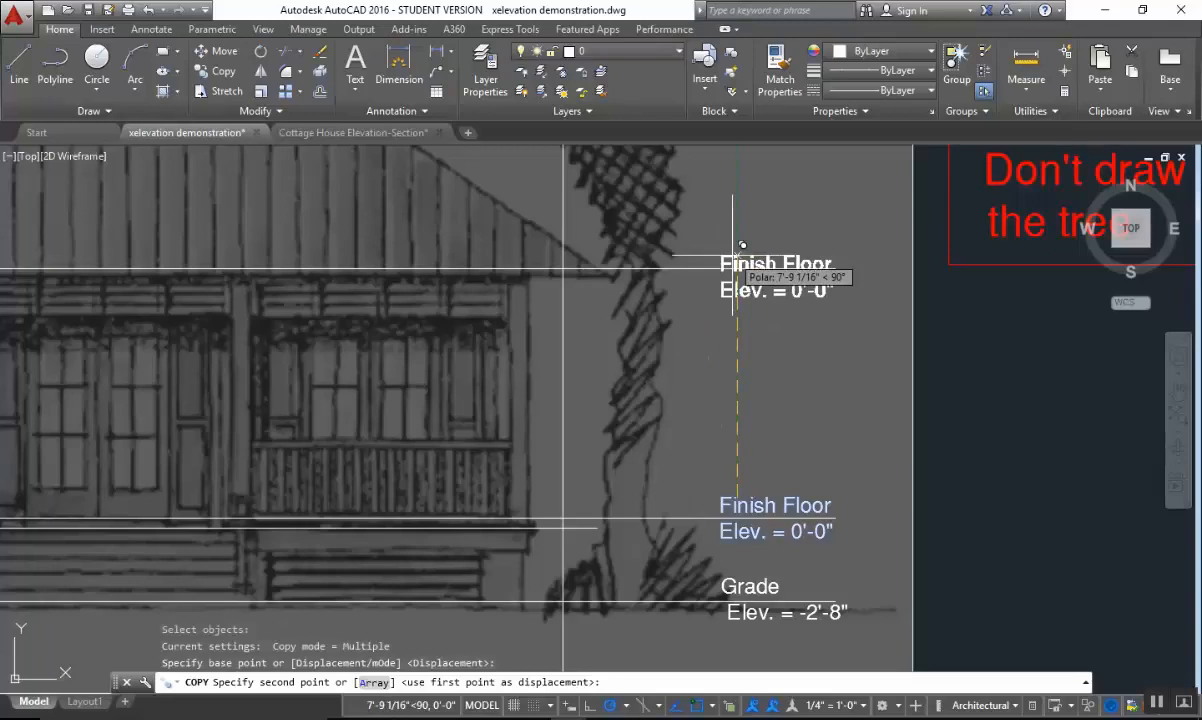
key("Escape")
Copy the finish floor label up to the bottom-of-roof line, using the right endpoints of the two lines as reference points.
key("Return")
left_click(759, 506)
key("Return")
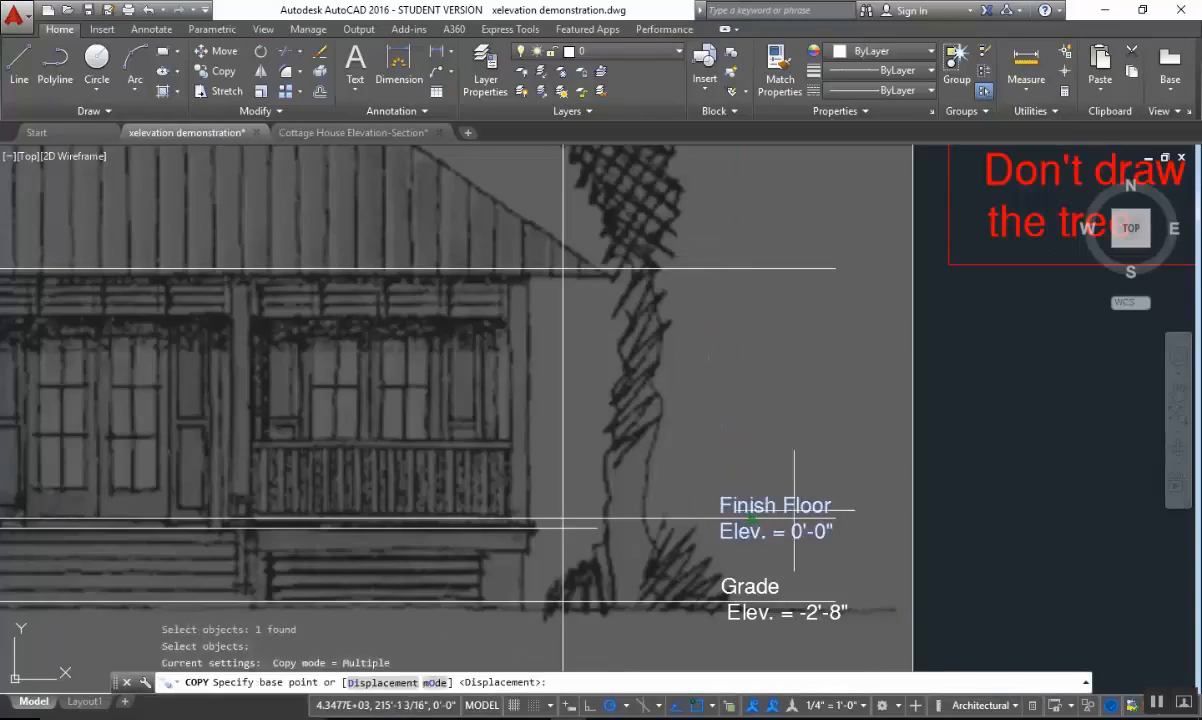
left_click(835, 518)
left_click(835, 268)
key("Escape")
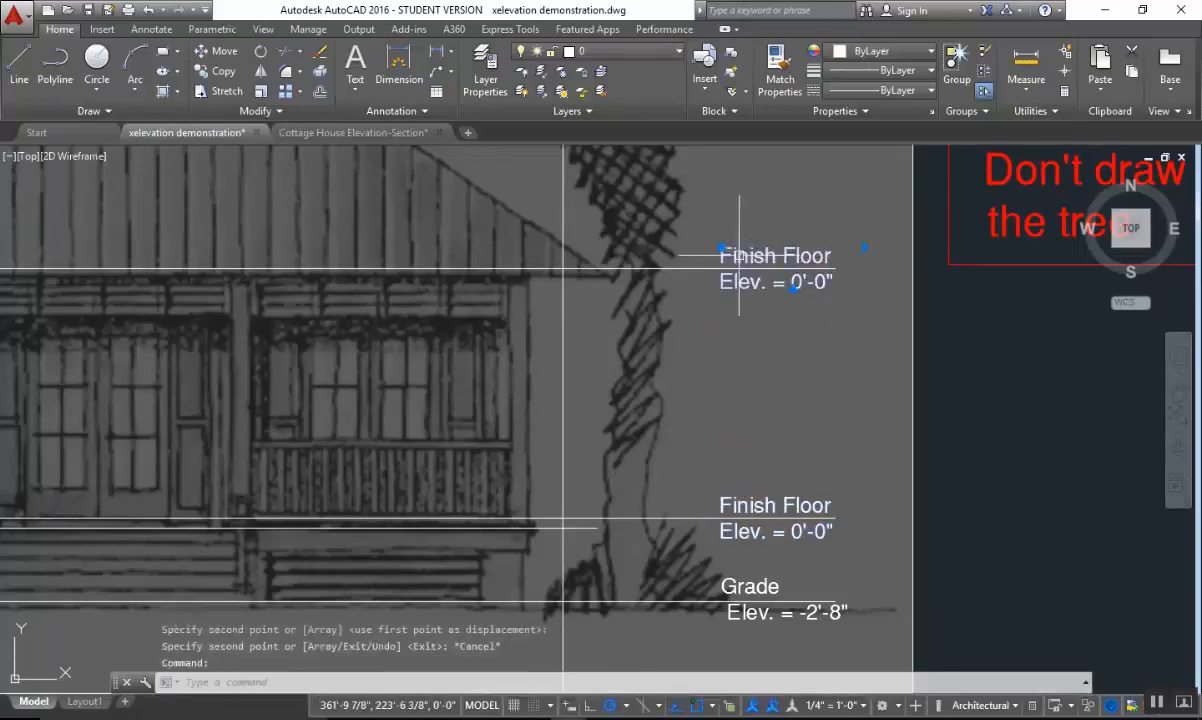
Change the copied label at the bottom-of-roof line to read "B.O. Roof Elev. = 8'-0"" on a single row.
double_click(728, 260)
left_click_drag(832, 257, 553, 255)
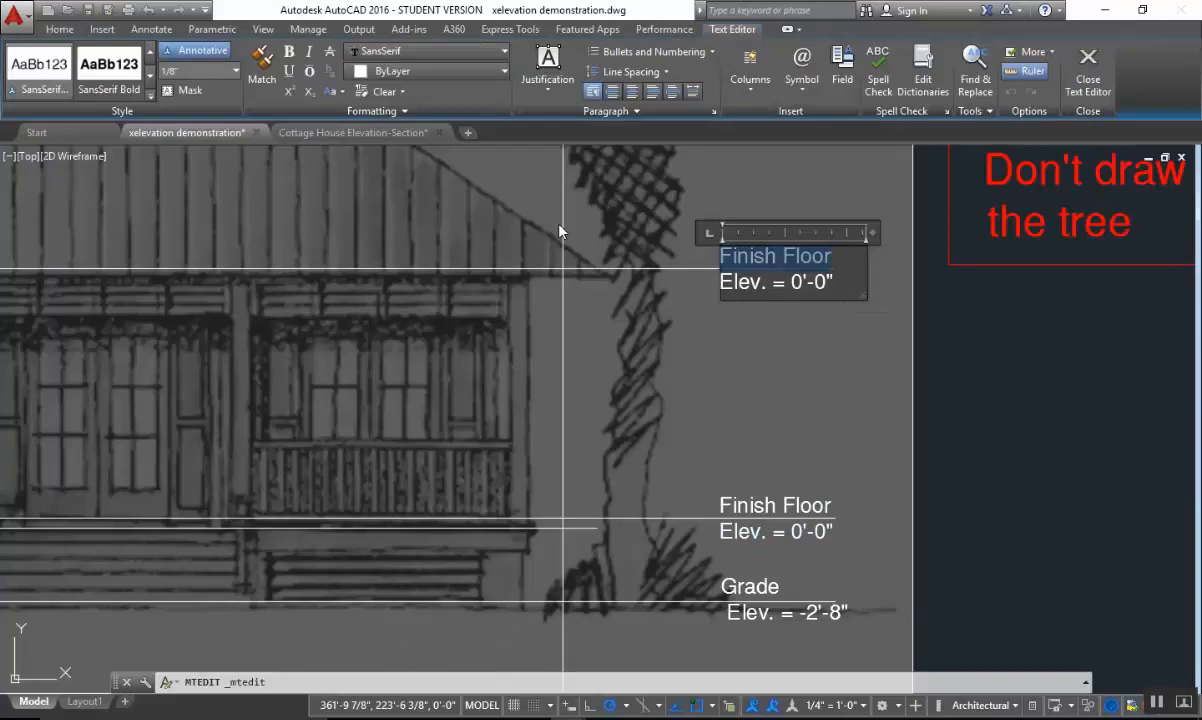
type("B.O")
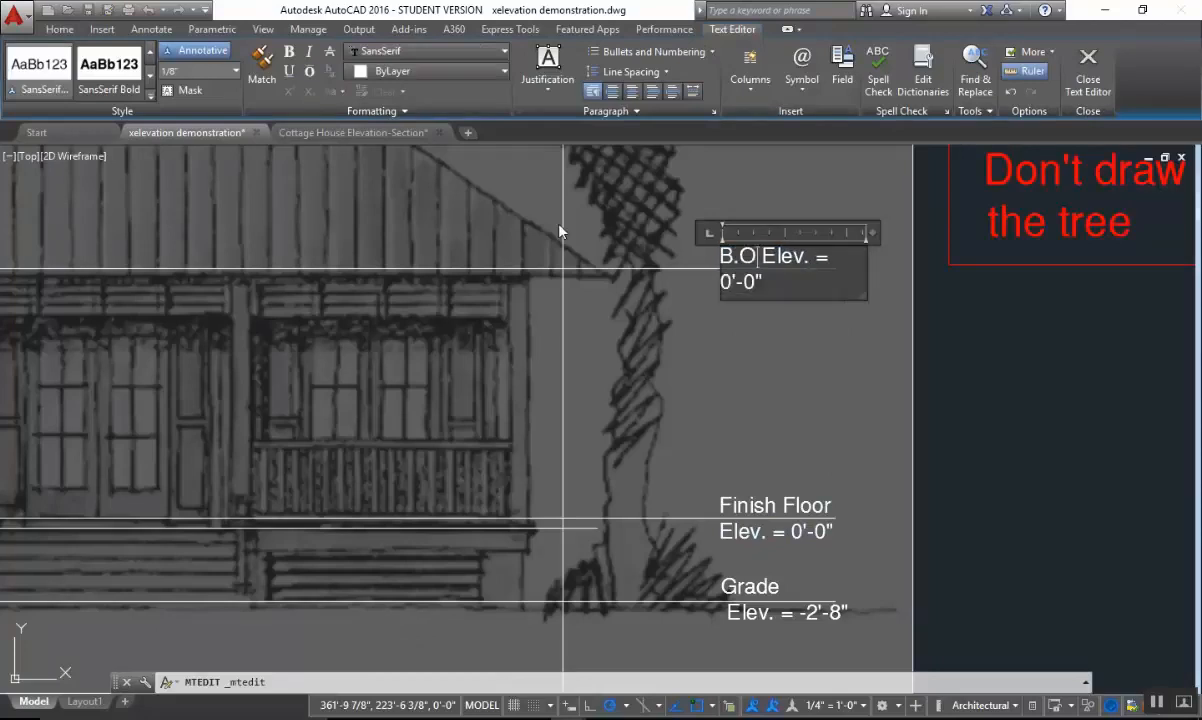
type(". Roof")
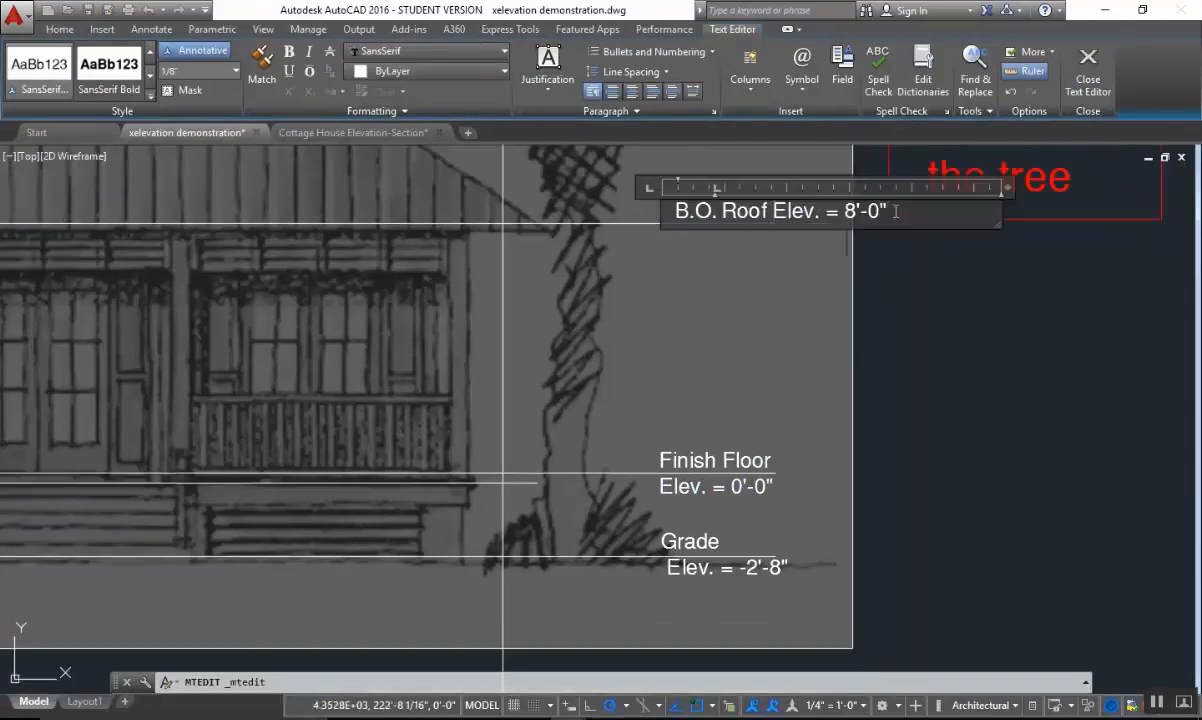
left_click(730, 242)
middle_click_drag(837, 254, 1016, 257)
Close the roof label edit and stretch the vertical ridge centerline from the roof peak straight down past the image's bottom edge.
scroll(1016, 257, "down", 2)
middle_click_drag(752, 347, 954, 318)
mouse_move(719, 381)
middle_mouse_down()
mouse_move(644, 443)
mouse_move(585, 471)
middle_mouse_up()
middle_click_drag(654, 427, 636, 464)
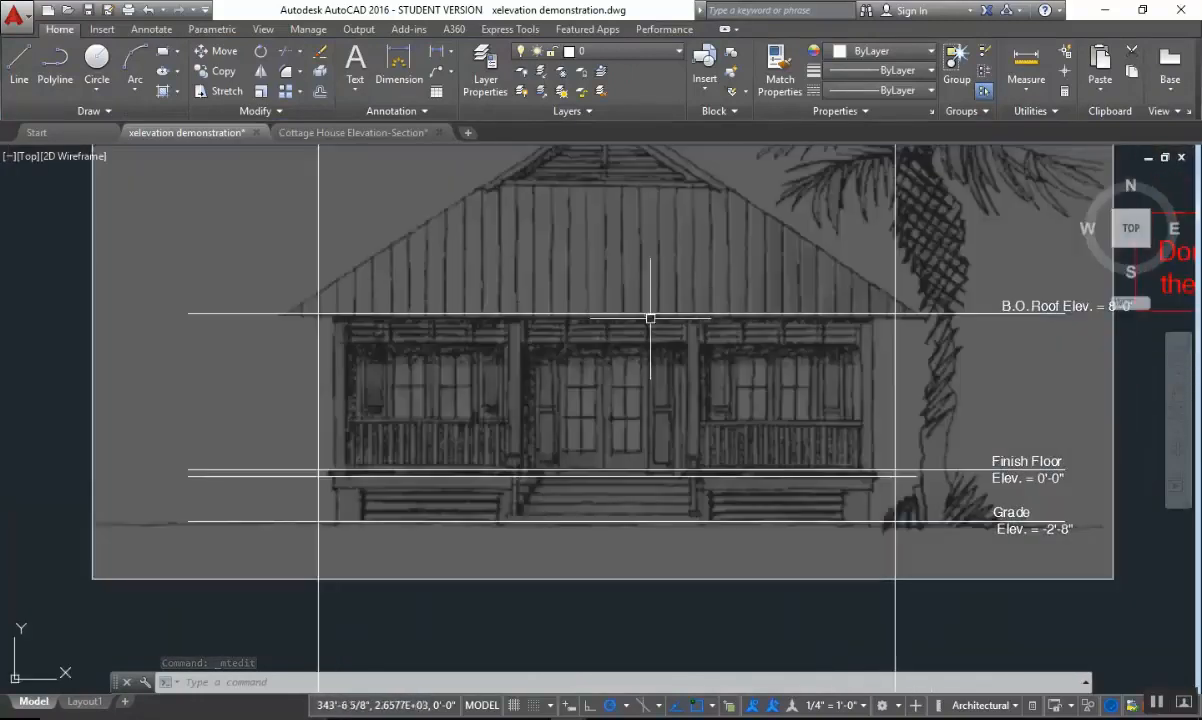
scroll(668, 254, "down", 2)
middle_click_drag(668, 250, 647, 390)
left_click(642, 292)
left_click(527, 273)
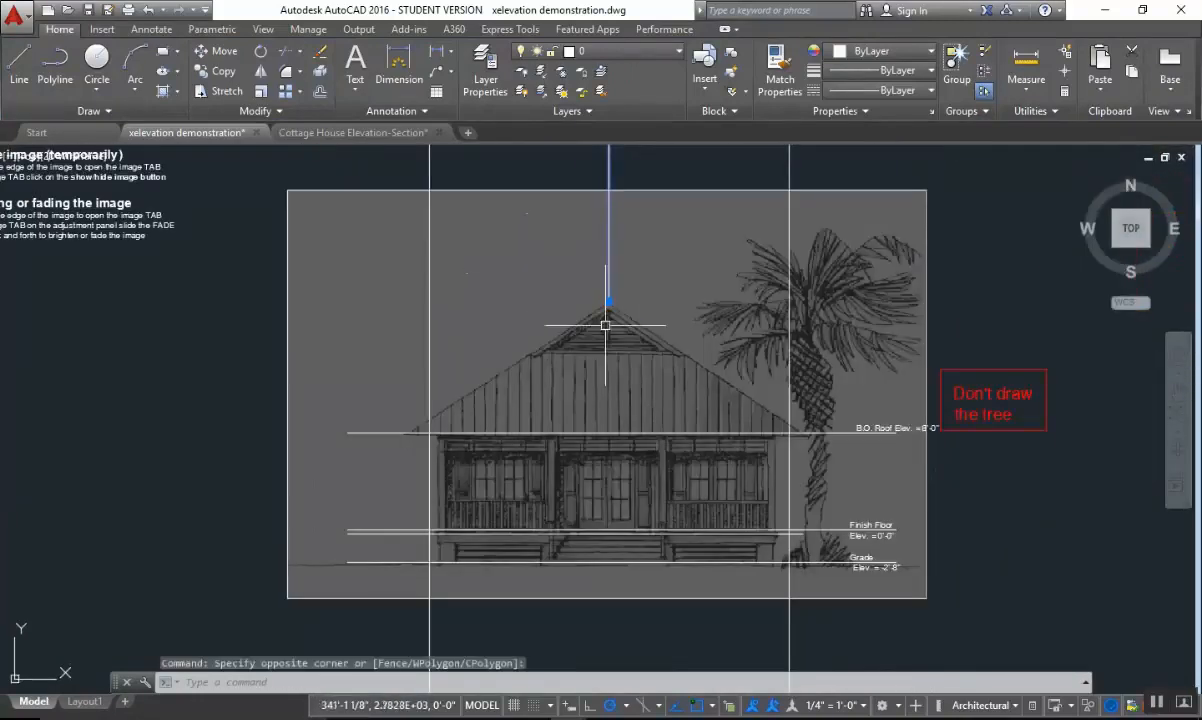
left_click(608, 301)
key("Escape")
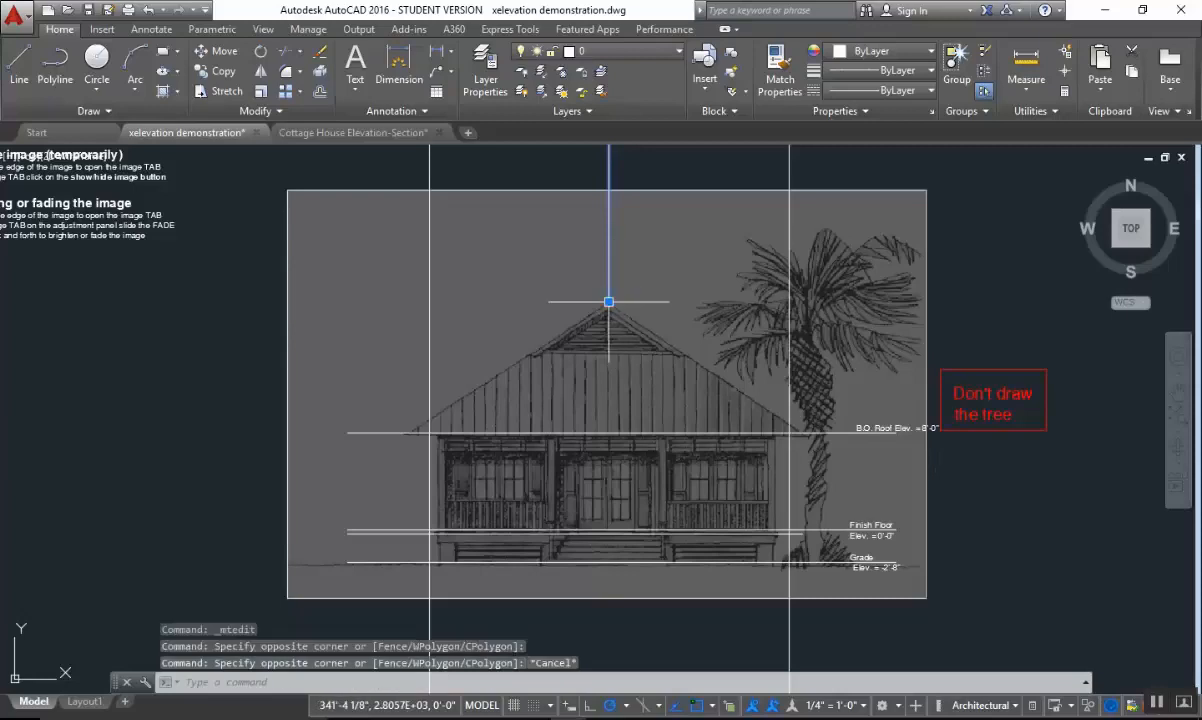
left_click(608, 301)
key("Escape")
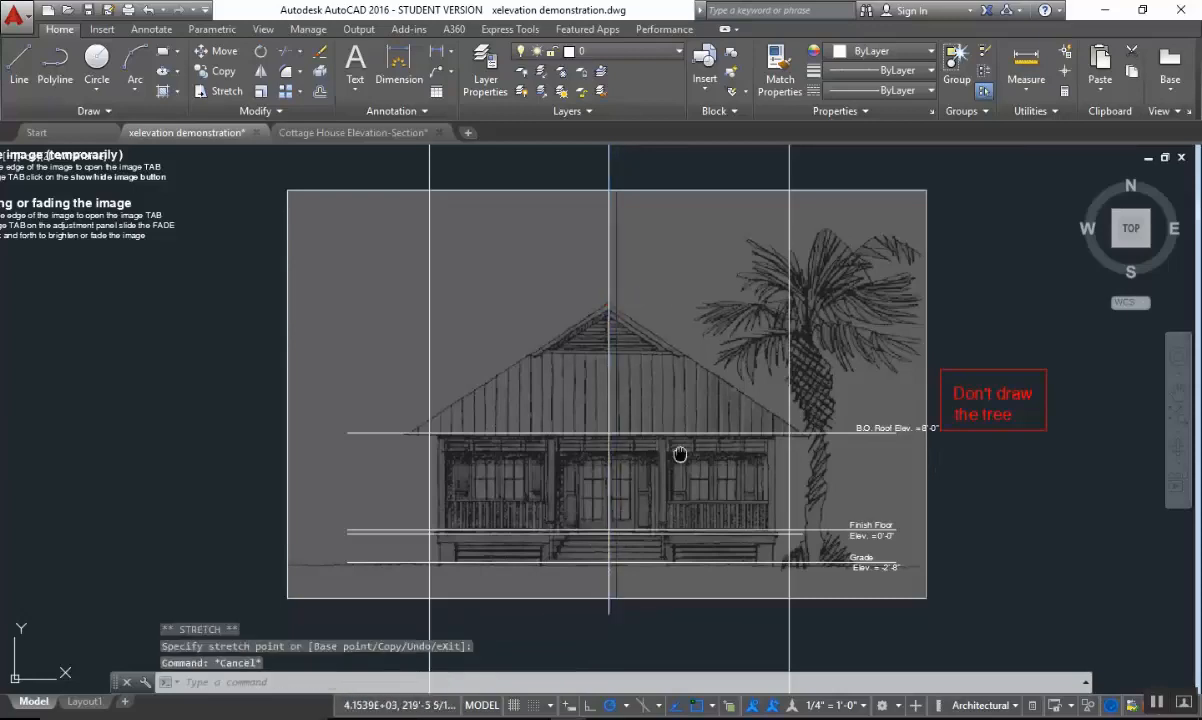
Check the roof overhang value in the preset dimensions of the project notes.
scroll(350, 640, "up", 2)
key("Escape")
scroll(617, 351, "down", 2)
middle_click_drag(587, 367, 623, 324)
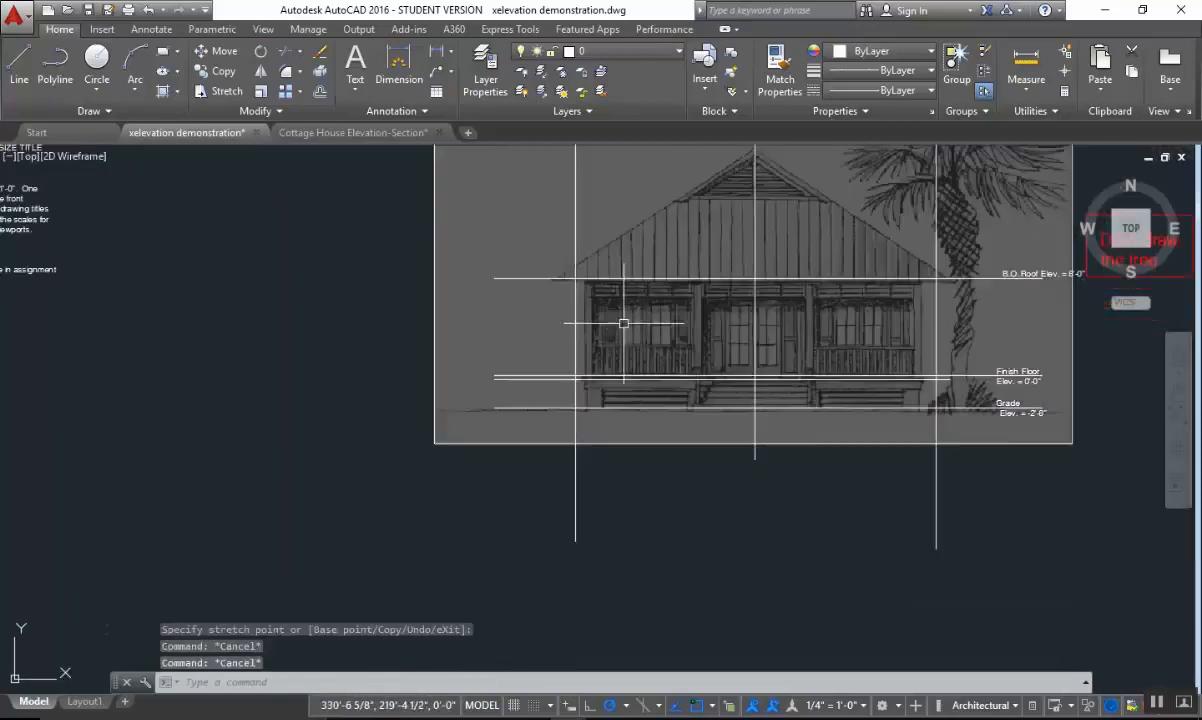
mouse_move(584, 229)
middle_mouse_down()
mouse_move(561, 395)
mouse_move(448, 388)
middle_mouse_up()
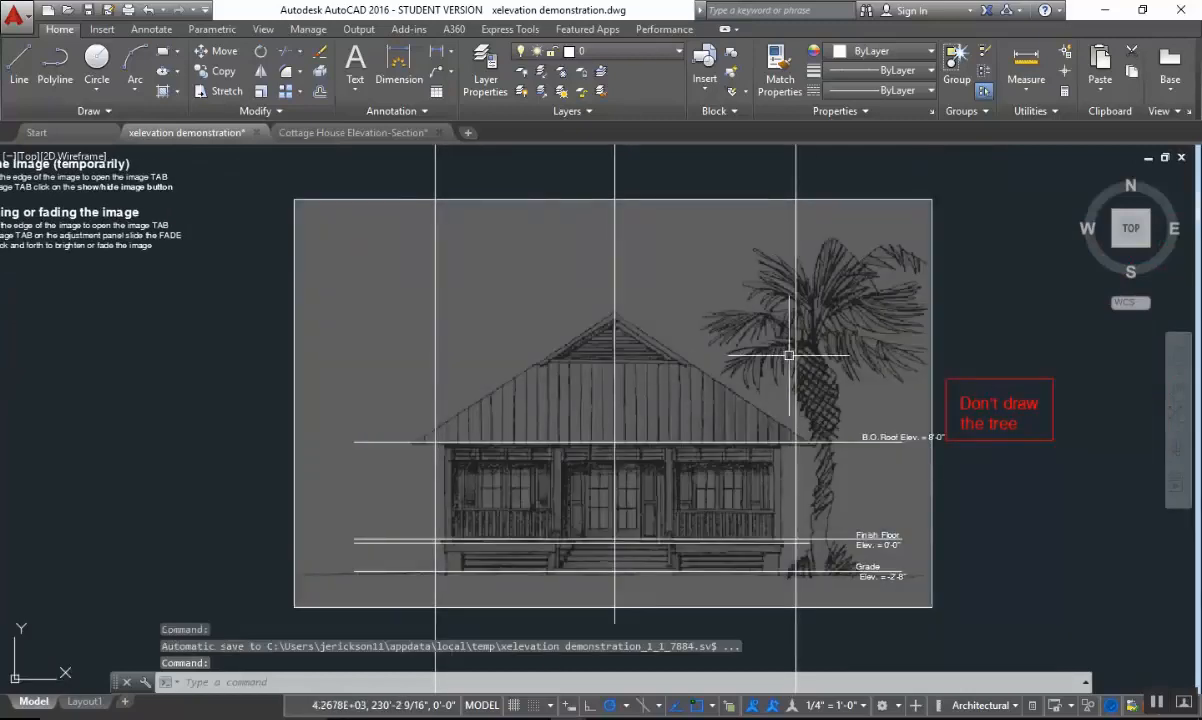
scroll(789, 355, "down", 5)
scroll(523, 394, "up", 10)
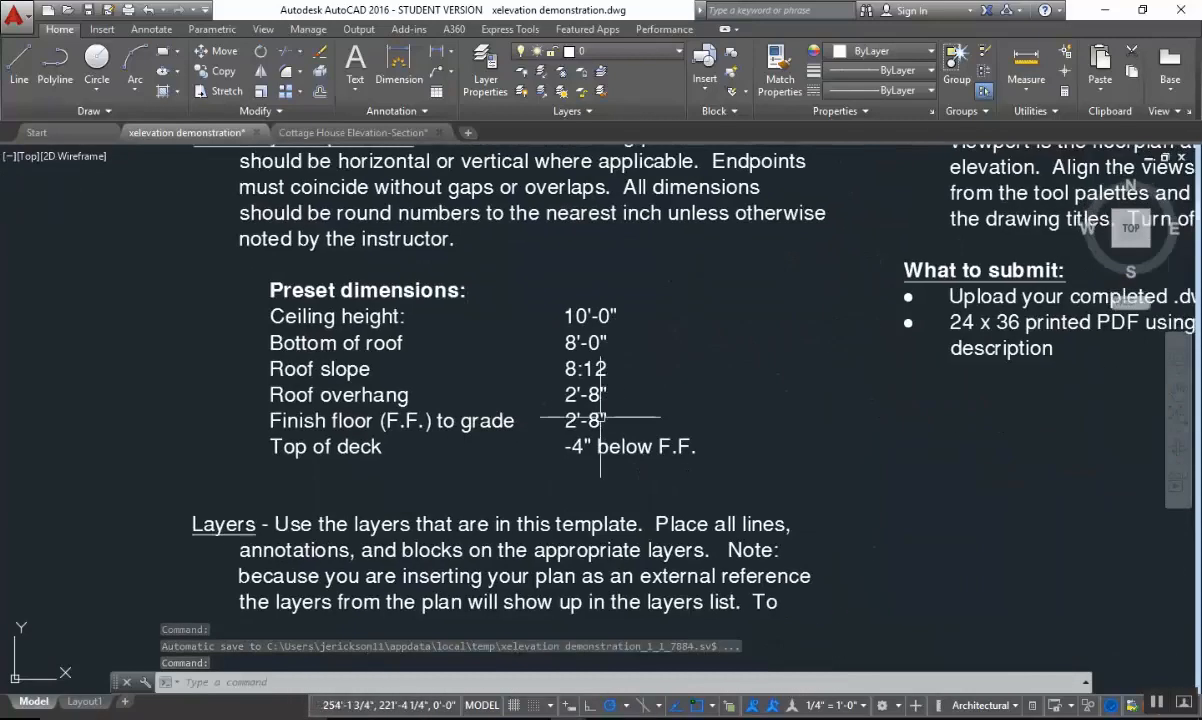
scroll(600, 417, "up", 2)
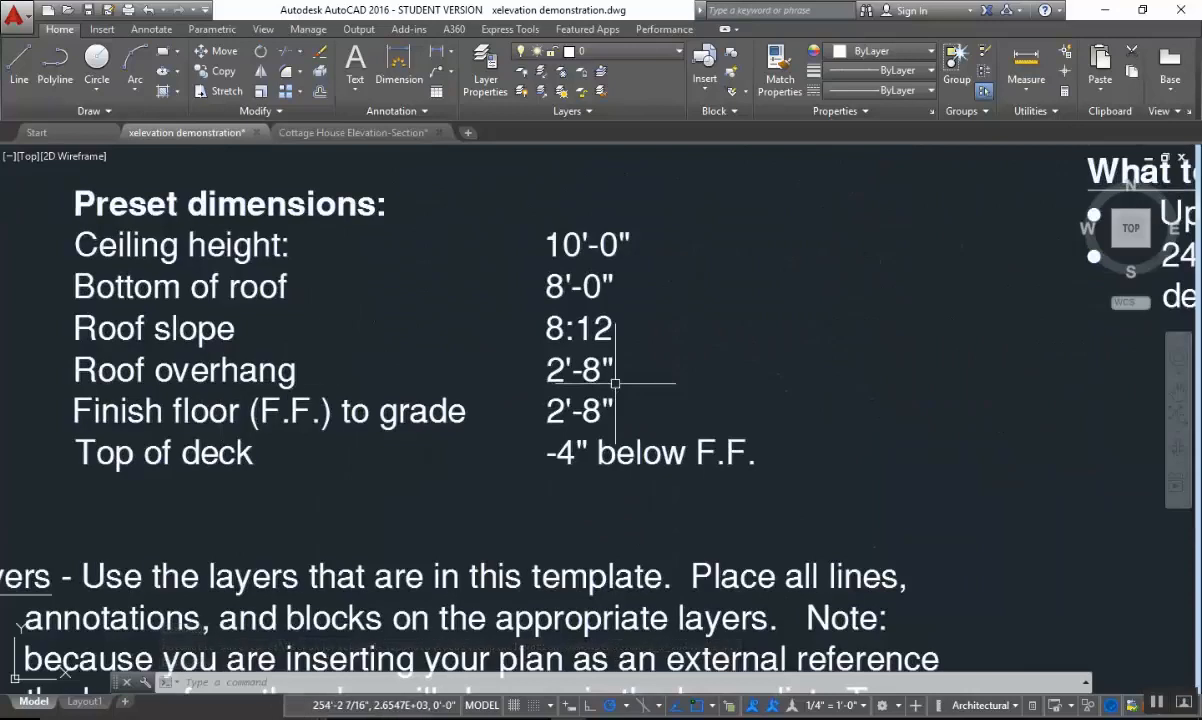
scroll(615, 383, "down", 4)
scroll(690, 365, "up", 5)
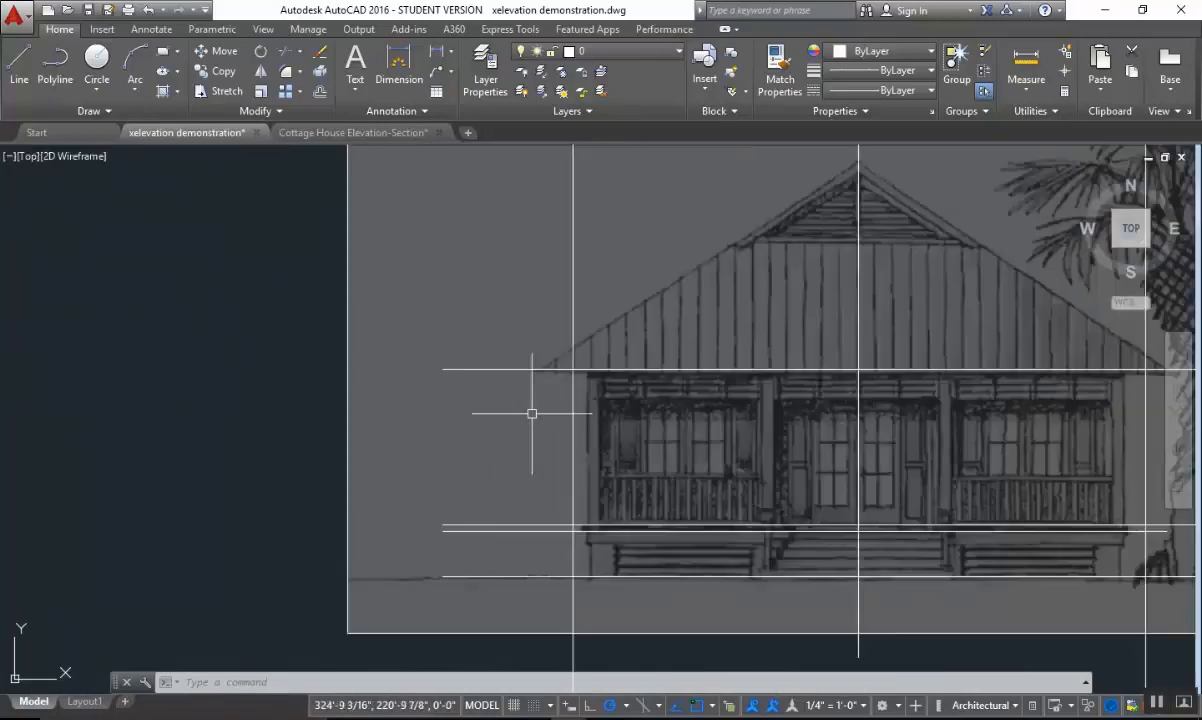
Offset the left and right vertical wall lines 2'8" outward to mark the roof overhangs.
middle_click_drag(605, 408, 448, 408)
type("o")
key("Return")
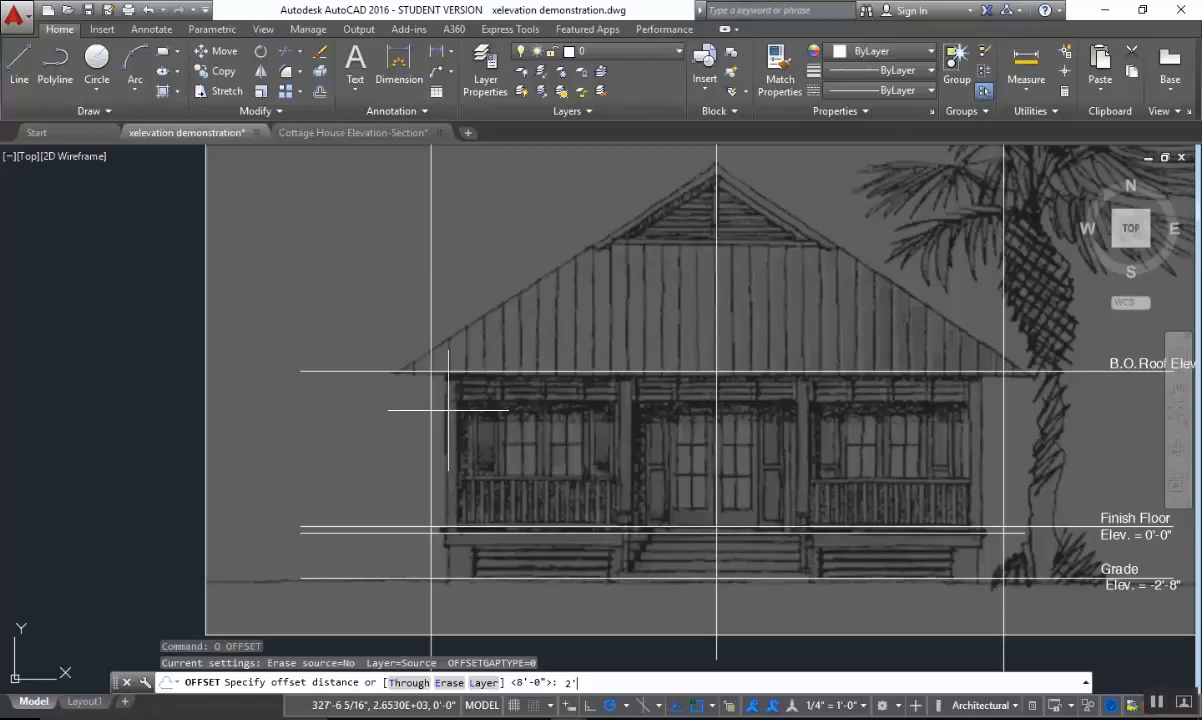
type("2'8")
key("Return")
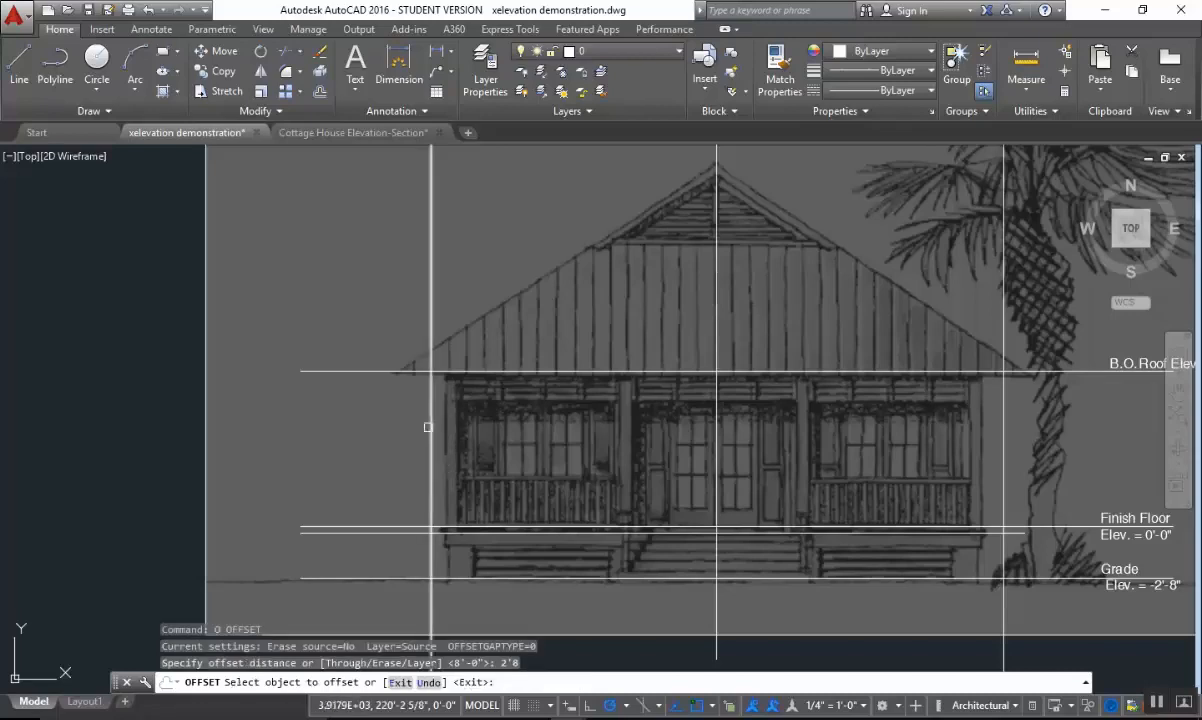
left_click(428, 424)
left_click(360, 430)
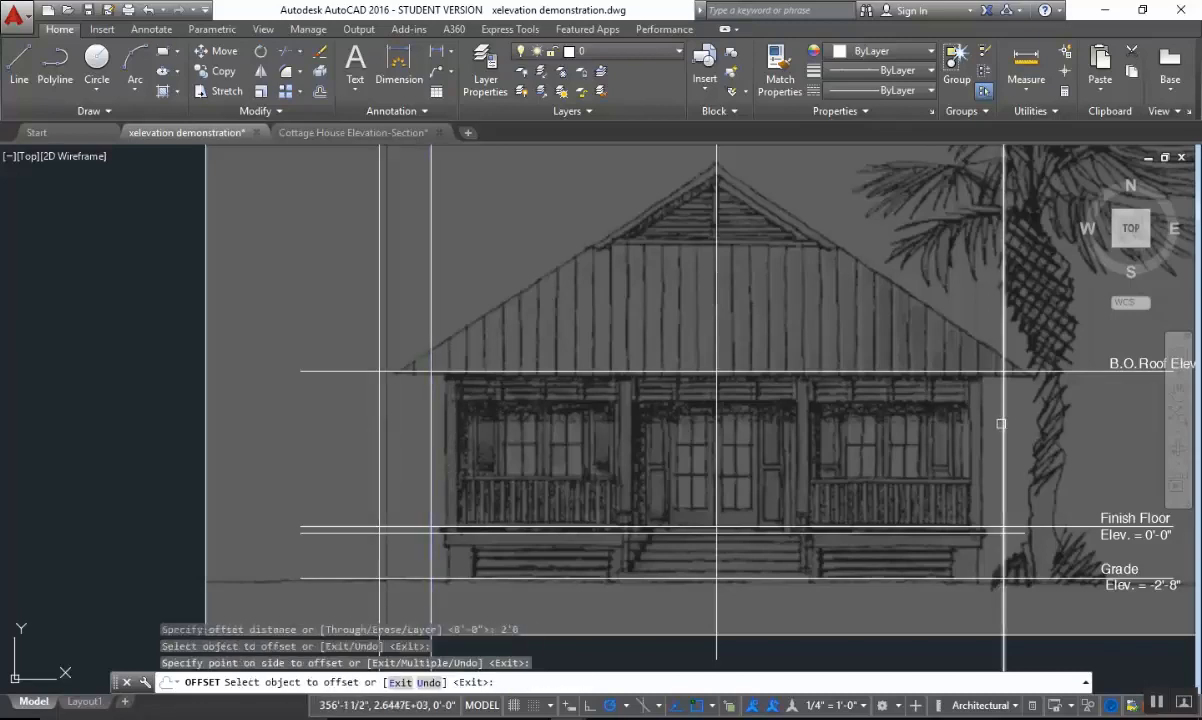
middle_click_drag(990, 423, 570, 440)
left_click(589, 432)
left_click(759, 432)
key("Escape")
Trim the two outer overhang lines below the bottom-of-roof line, using that line as the cutting edge.
middle_click_drag(667, 429, 880, 410)
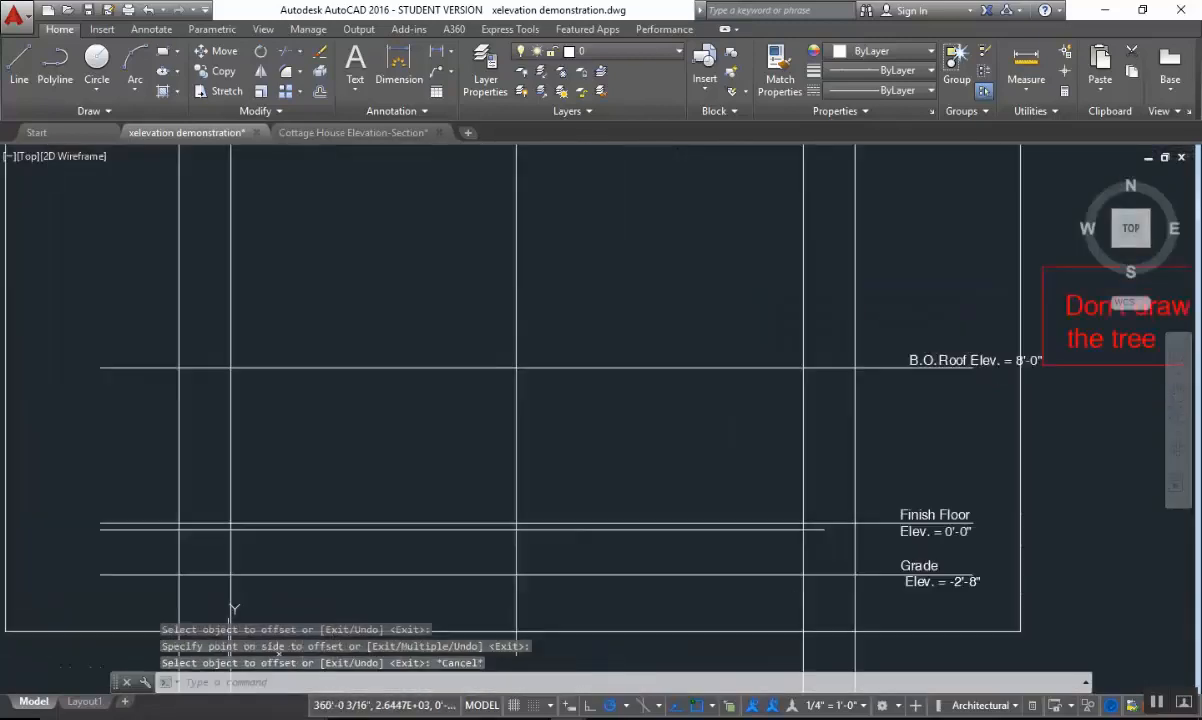
scroll(881, 410, "down", 2)
key("Escape")
scroll(759, 410, "up", 2)
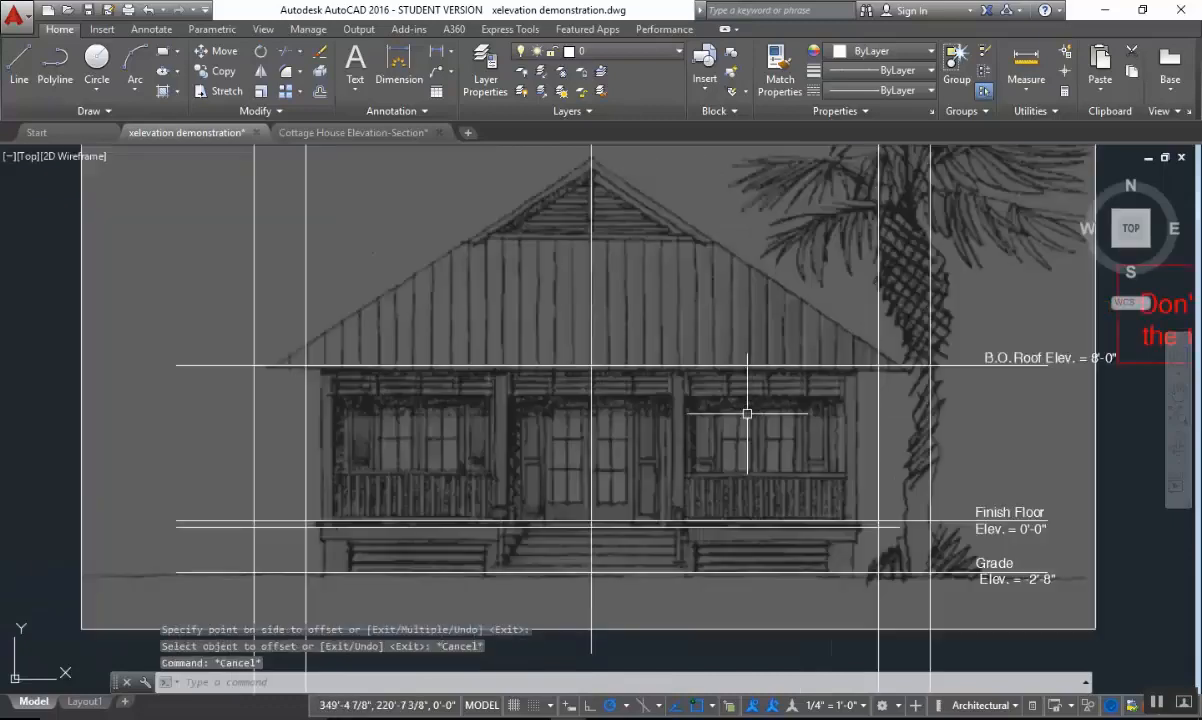
middle_click_drag(746, 413, 820, 390)
key("Escape")
middle_click_drag(640, 366, 587, 370)
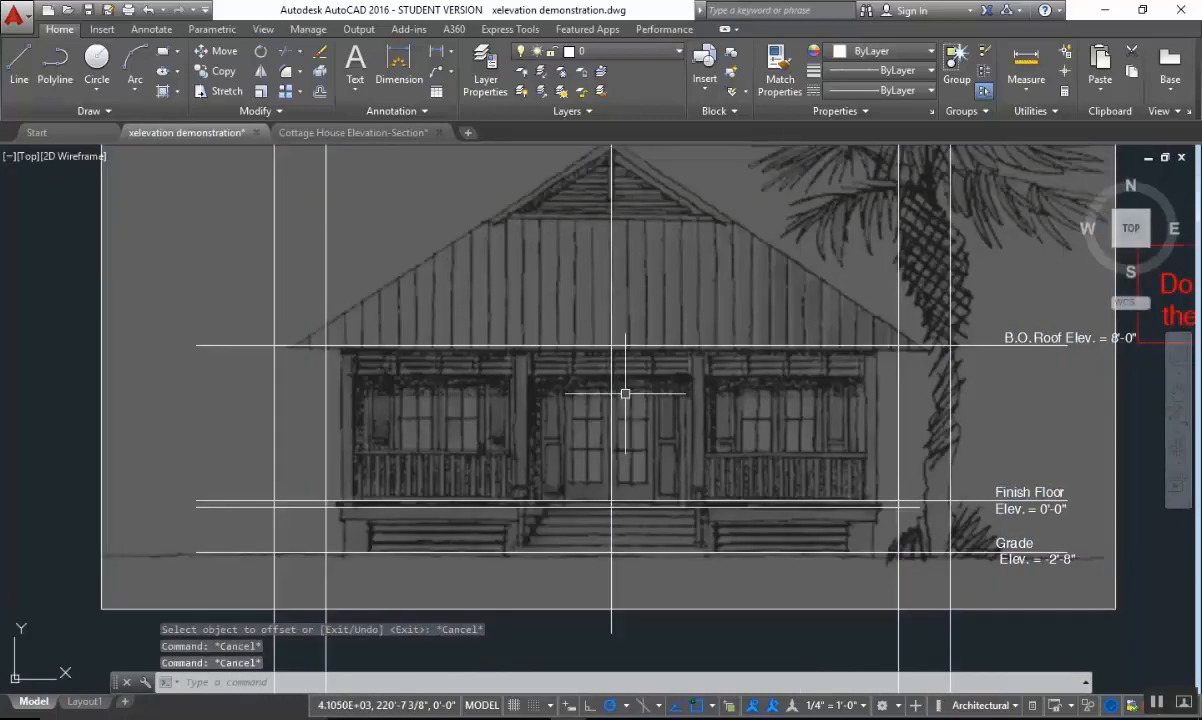
type("tr")
key("Return")
left_click_drag(463, 340, 421, 402)
key("Return")
left_click_drag(300, 394, 218, 422)
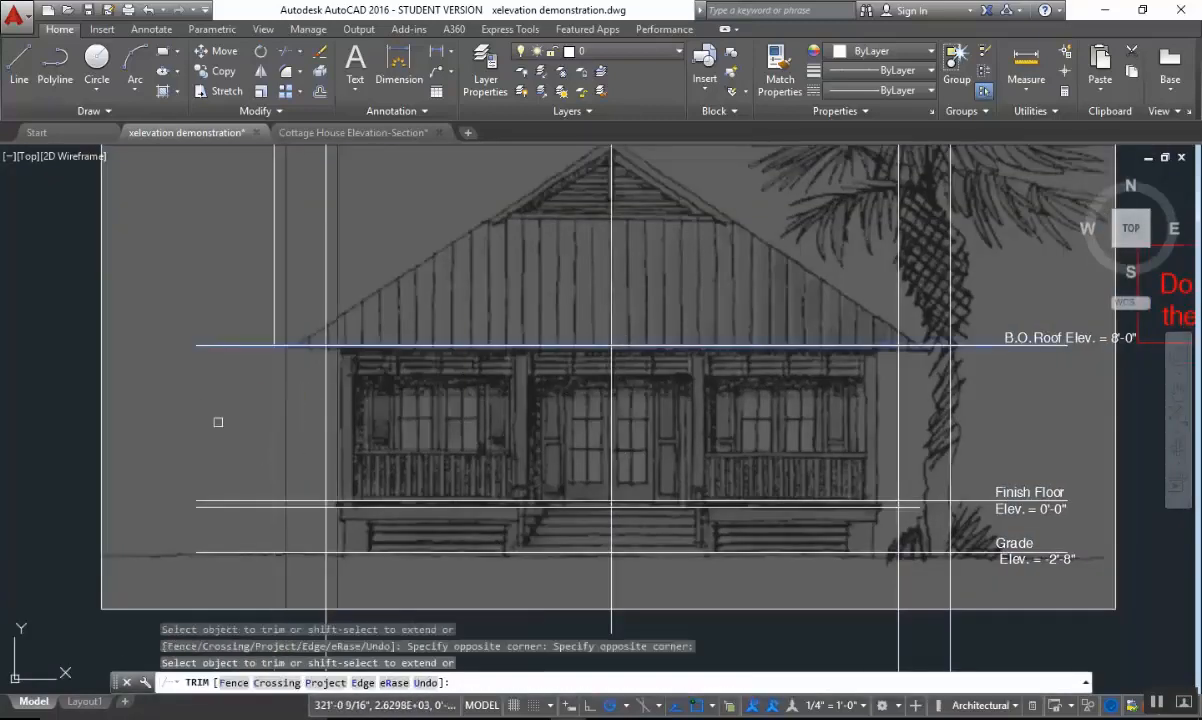
left_click_drag(945, 395, 920, 408)
key("Escape")
Trim the left and right wall lines above the bottom-of-roof line, using that line as the cutting edge.
scroll(929, 468, "down", 3)
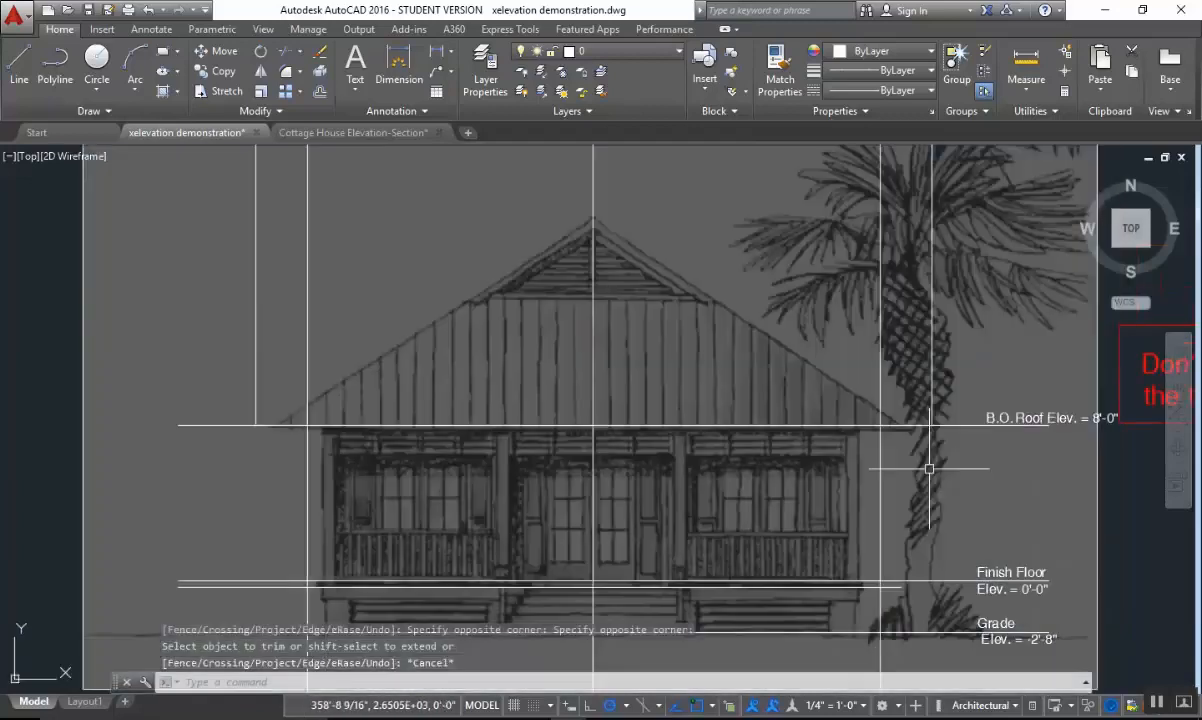
key("Escape")
key("Escape")
scroll(744, 455, "up", 3)
middle_click_drag(744, 455, 794, 446)
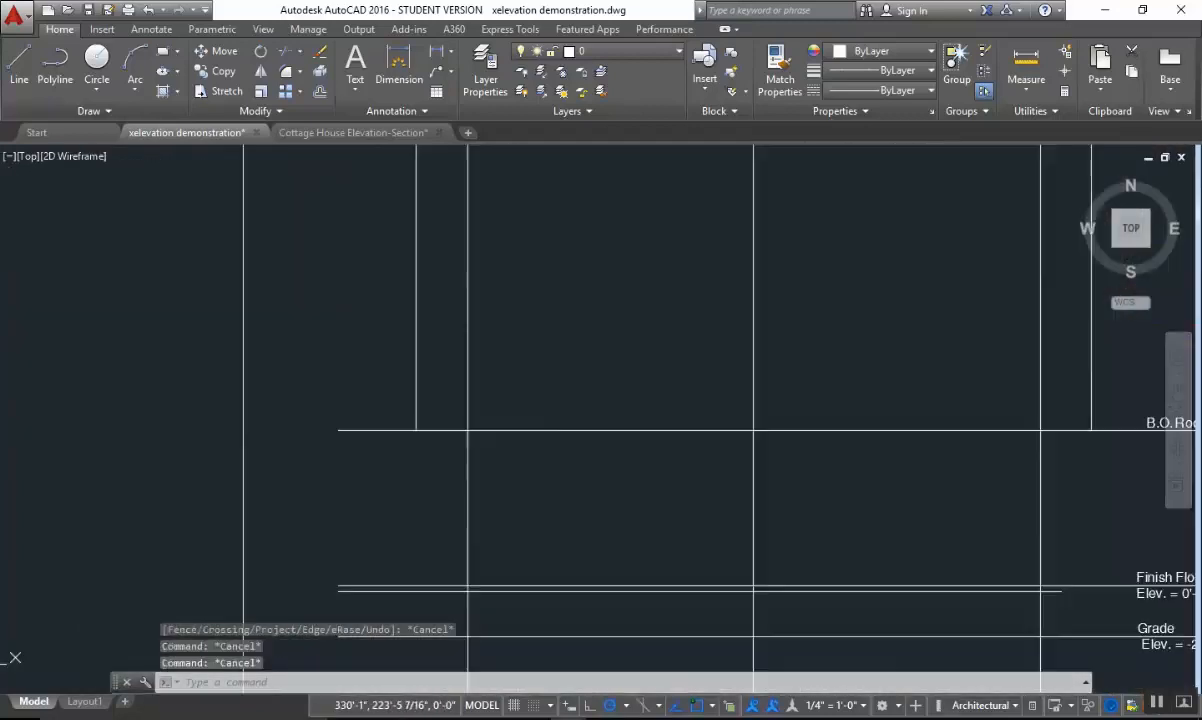
type("tr")
key("Return")
left_click_drag(552, 408, 542, 470)
key("Return")
left_click_drag(515, 362, 452, 375)
left_click(452, 375)
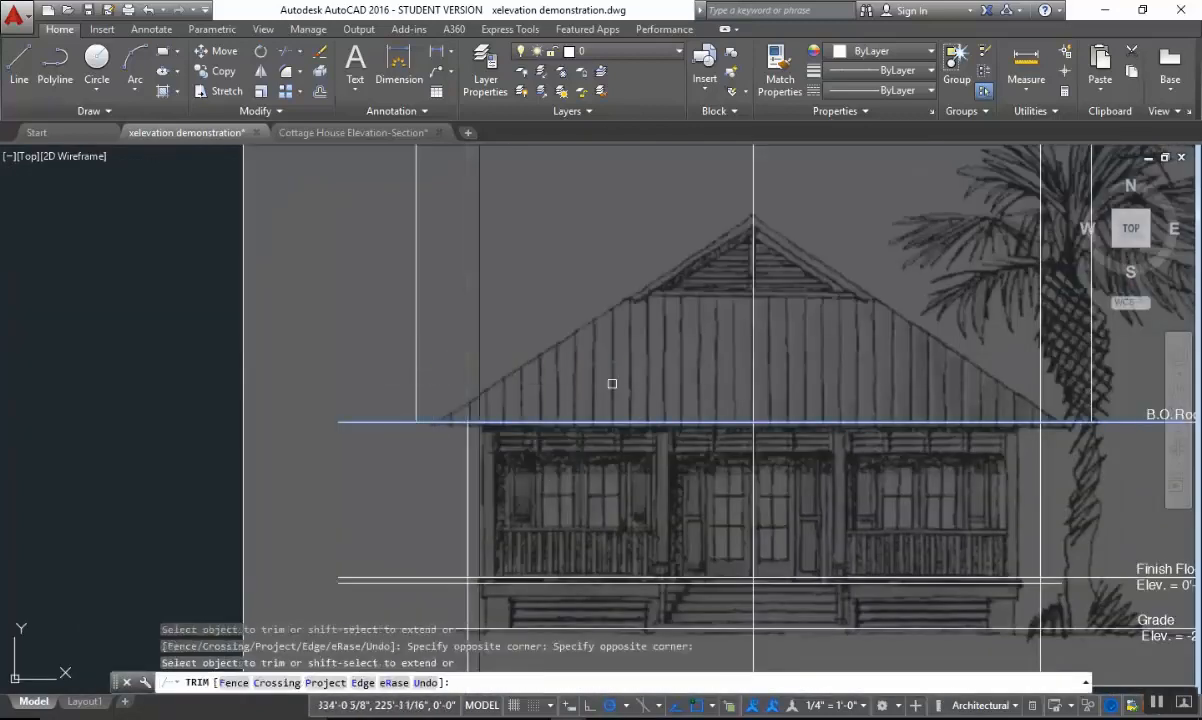
middle_click_drag(1055, 354, 769, 364)
left_click(776, 362)
left_click(740, 382)
key("Escape")
Trim the bottom-of-roof line where it extends past the left overhang line.
scroll(780, 478, "down", 2)
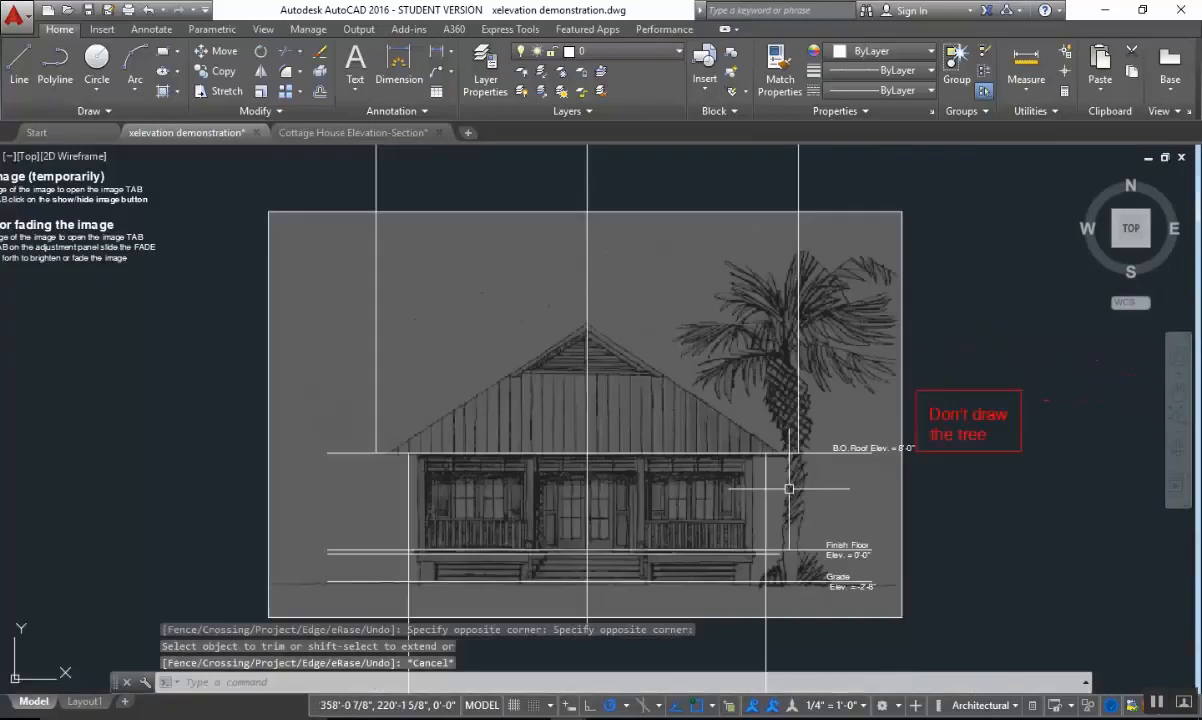
middle_click_drag(790, 490, 797, 491)
scroll(444, 490, "up", 2)
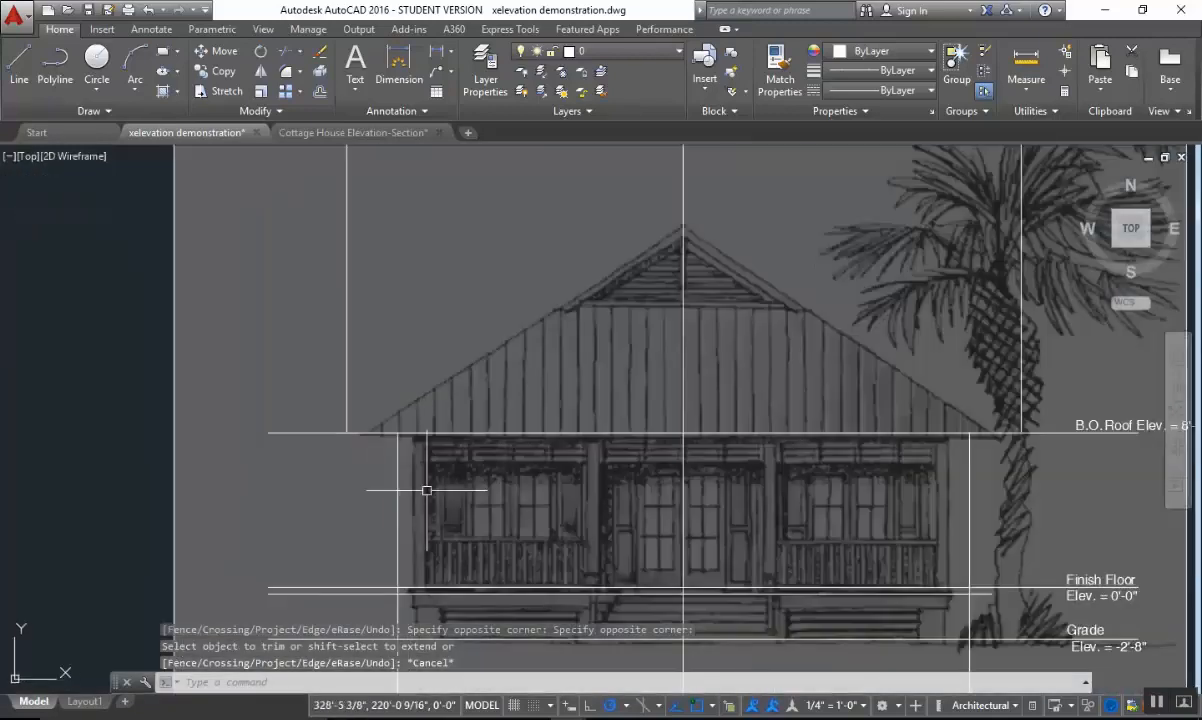
scroll(361, 434, "up", 2)
key("Escape")
scroll(345, 431, "up", 2)
key("Escape")
type("tr")
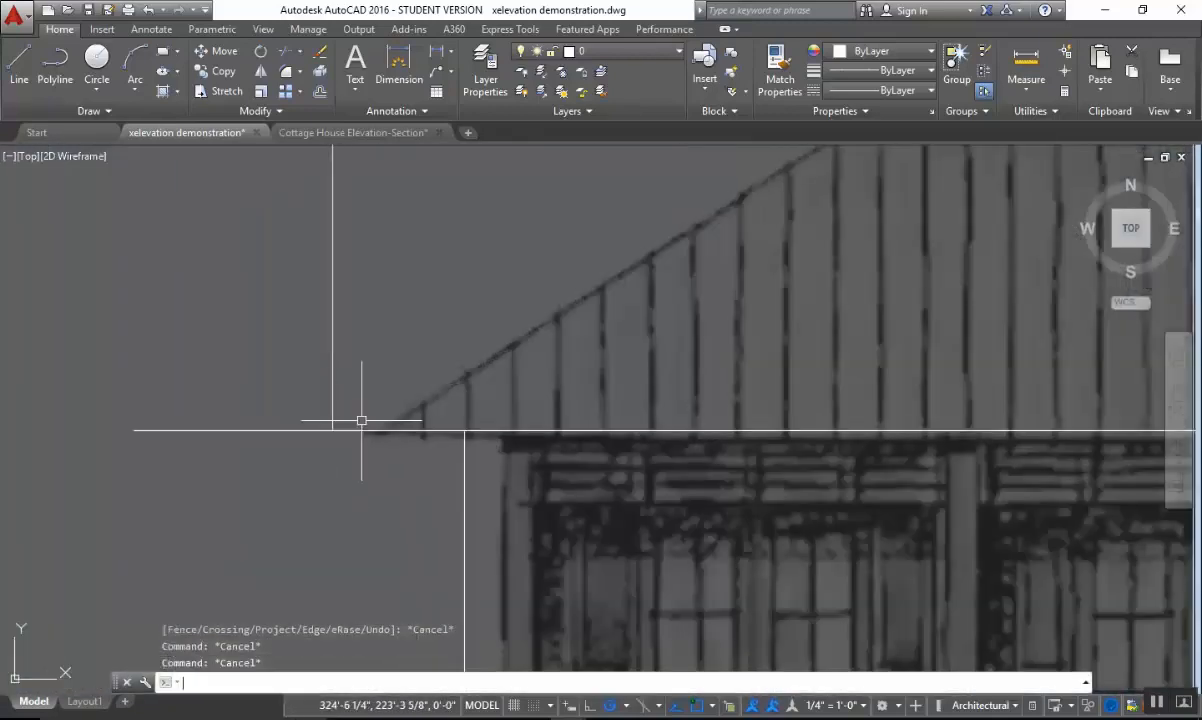
key("Return")
left_click(349, 421)
left_click(313, 457)
key("Return")
left_click(316, 414)
left_click(225, 483)
scroll(583, 443, "down", 5)
left_click(676, 438)
key("Escape")
Trim the bottom-of-roof line where it extends past the right overhang line.
middle_click_drag(695, 438, 329, 446)
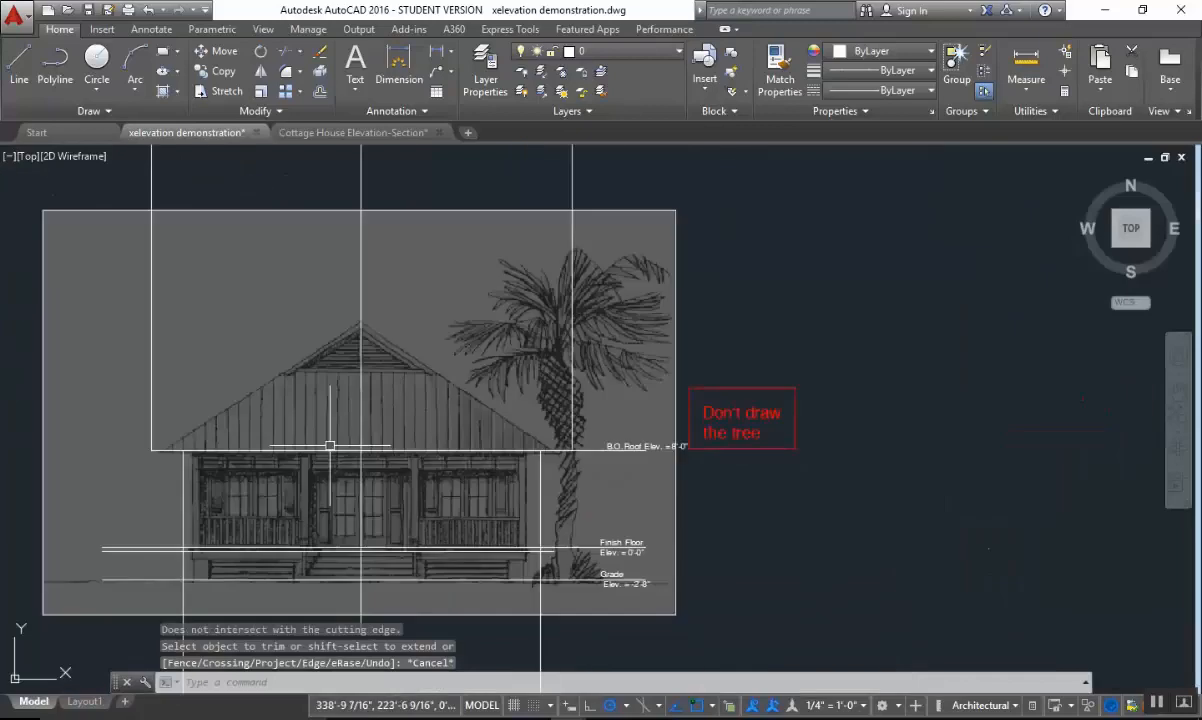
scroll(540, 414, "up", 2)
key("Escape")
scroll(607, 489, "up", 2)
key("Escape")
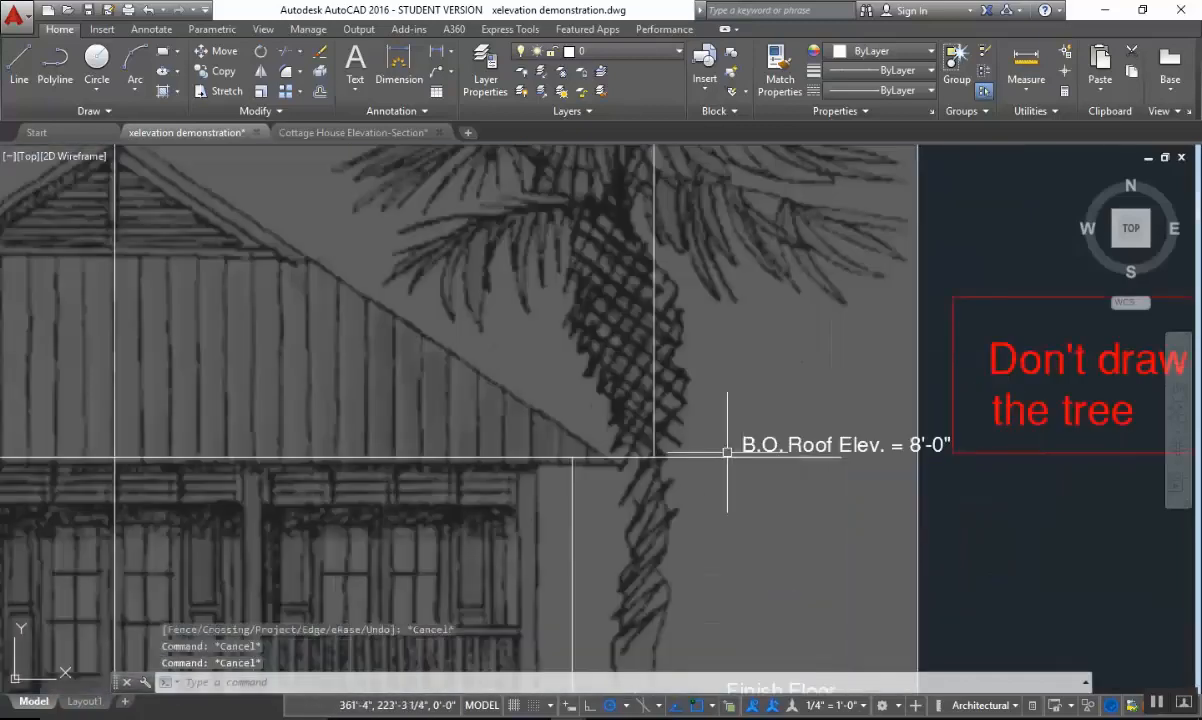
type("tr")
key("Return")
left_click(716, 436)
left_click(636, 467)
key("Return")
left_click(695, 438)
left_click(667, 511)
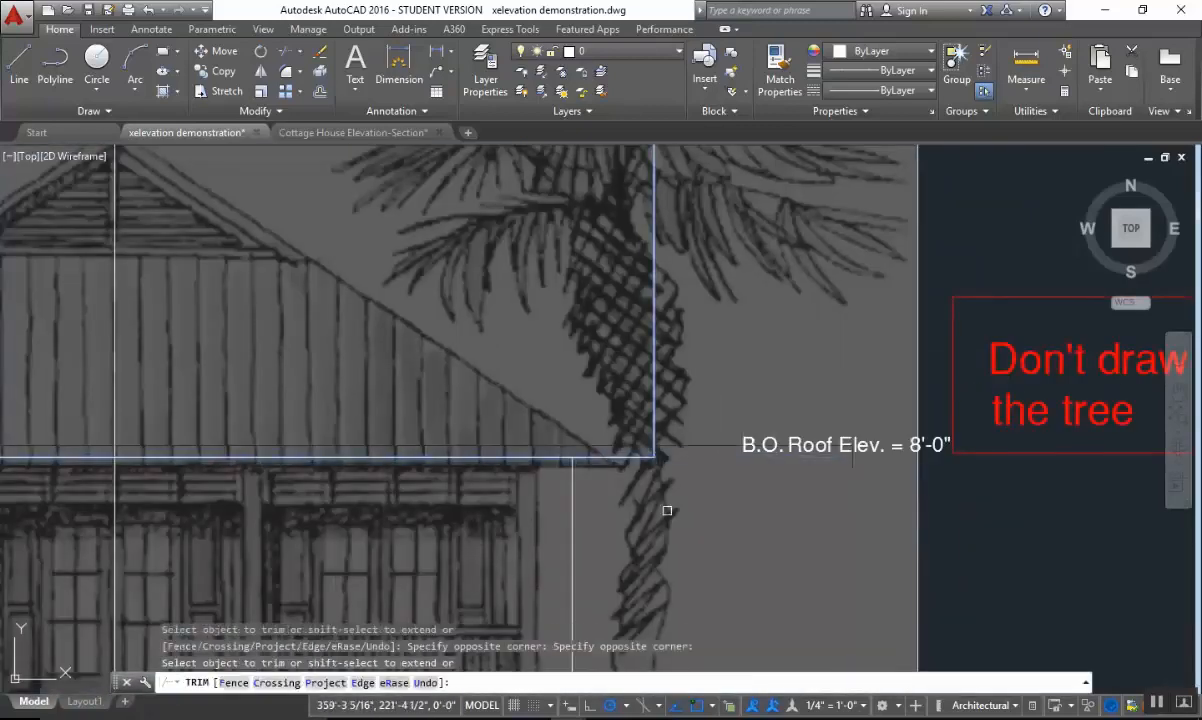
key("Escape")
Draw a separate horizontal line from the right overhang corner to the right, running beneath the "B.O. Roof Elev. = 8'-0"" label.
type("l")
key("Return")
scroll(667, 513, "up", 2)
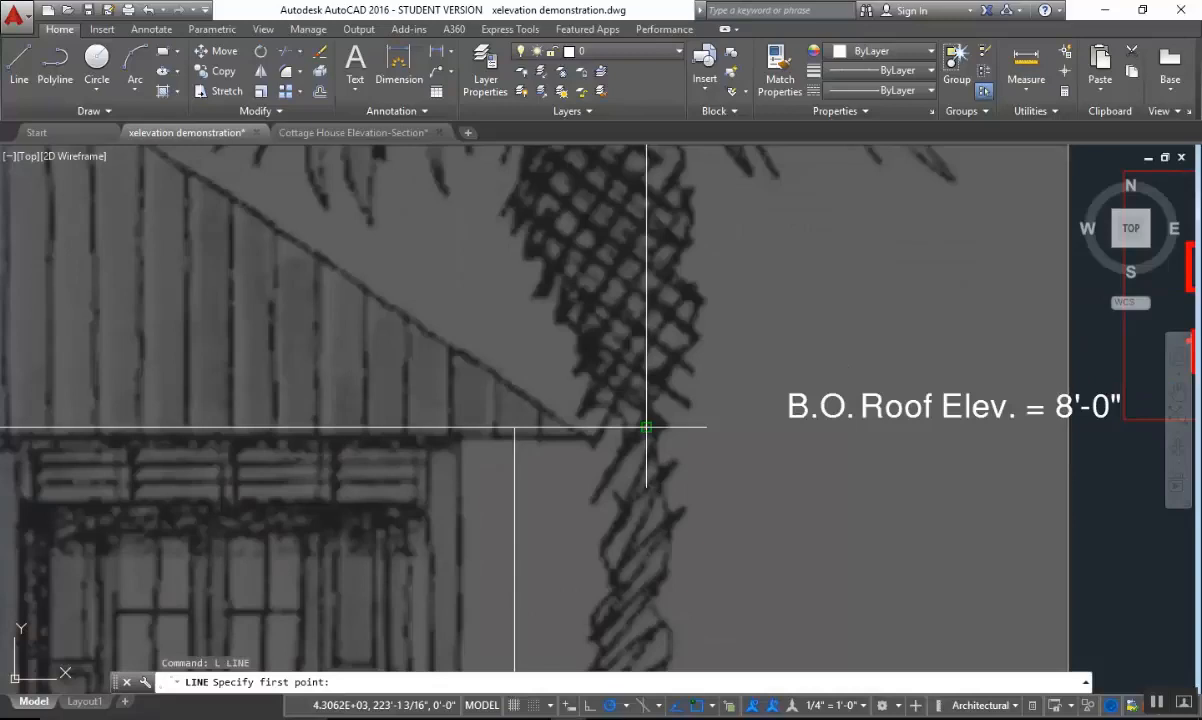
left_click(646, 427)
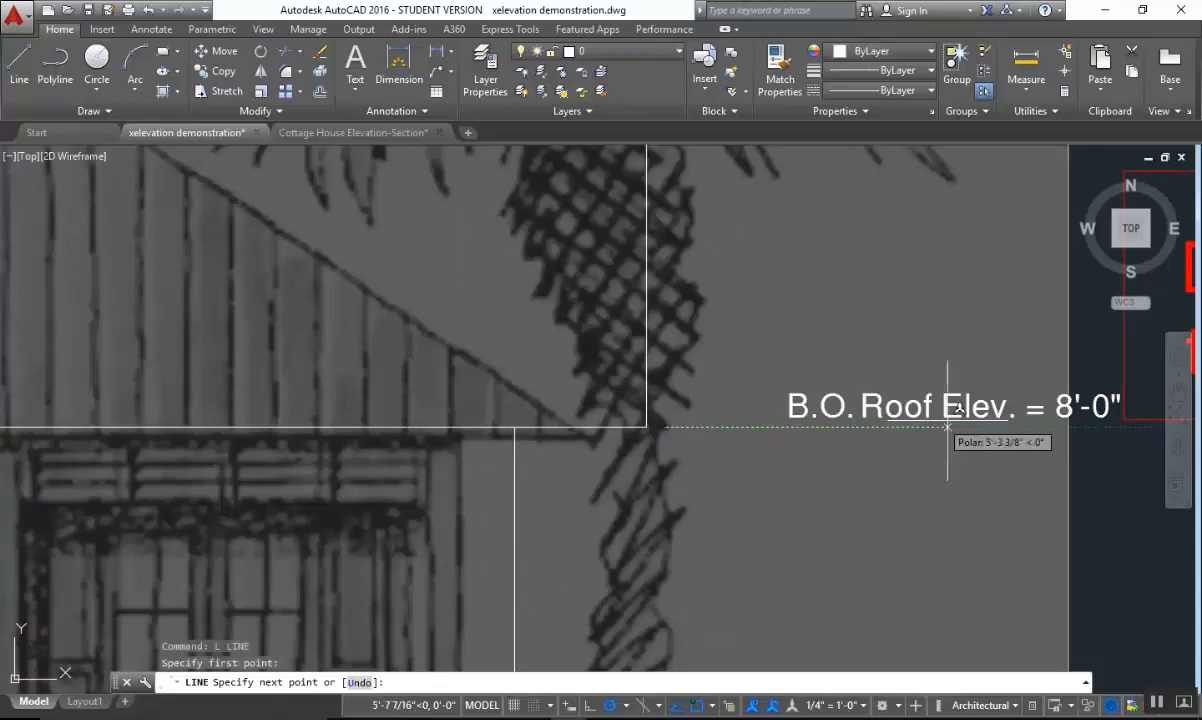
scroll(1108, 421, "up", 4)
left_click(1103, 432)
key("Escape")
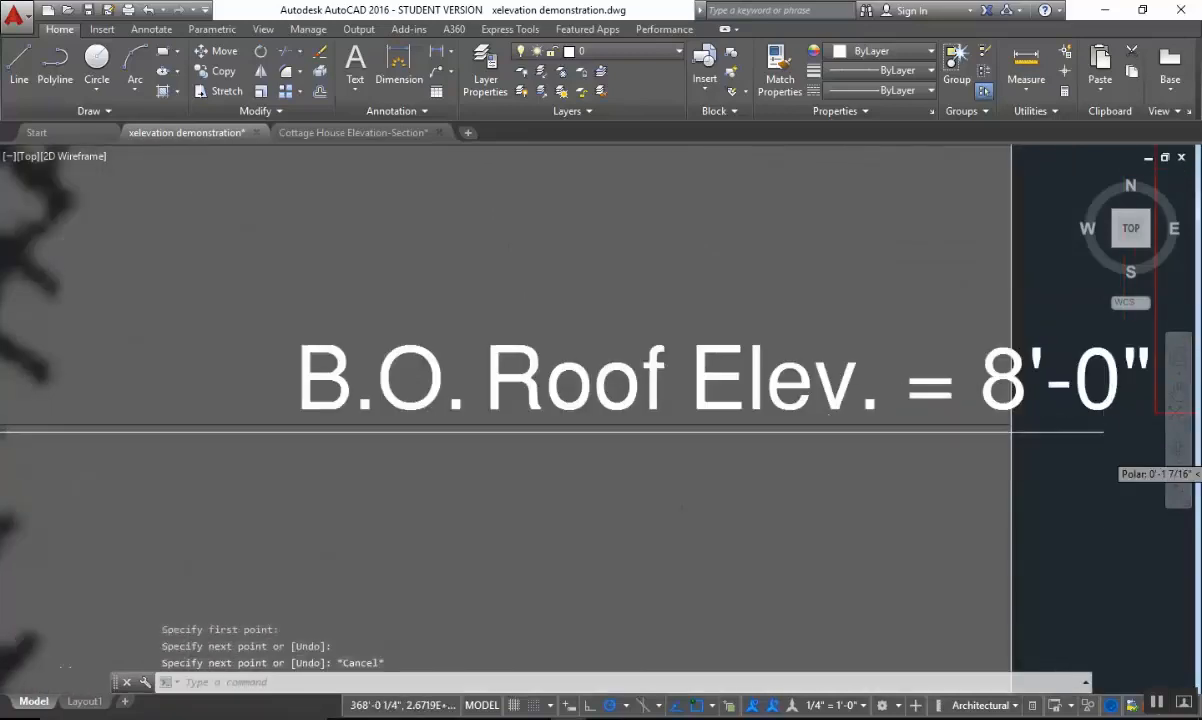
Check the roof slope value in the preset dimensions of the project notes.
scroll(1010, 432, "down", 8)
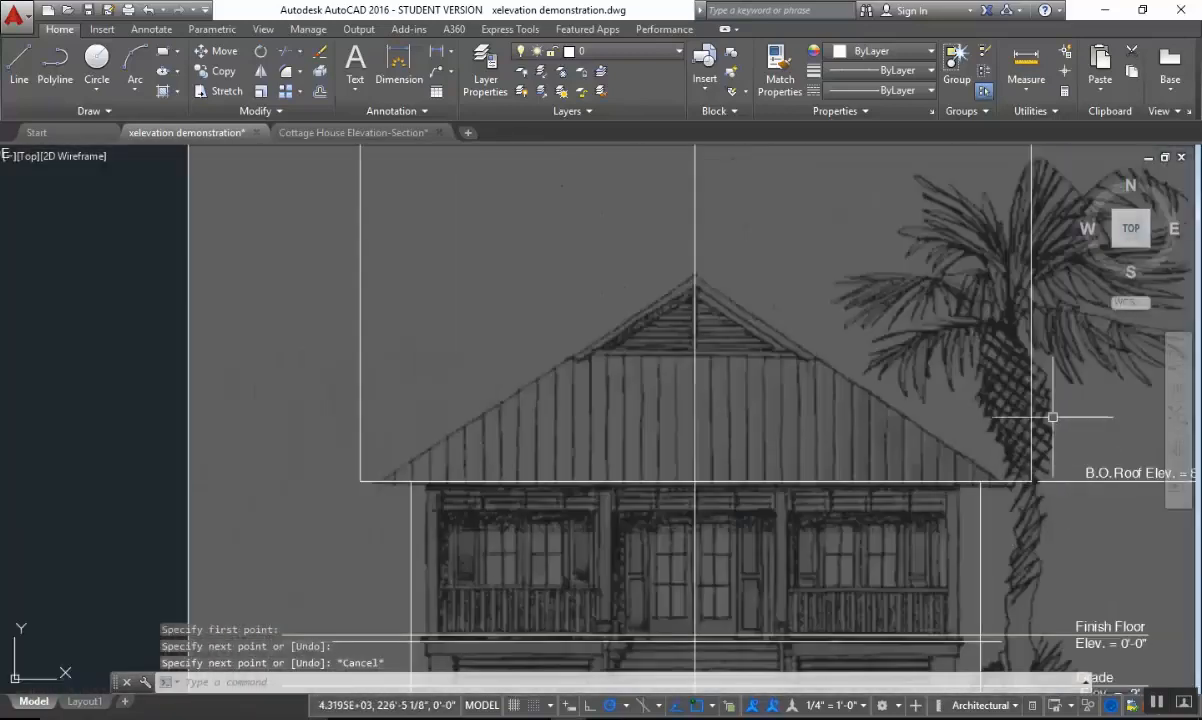
middle_click_drag(968, 407, 928, 407)
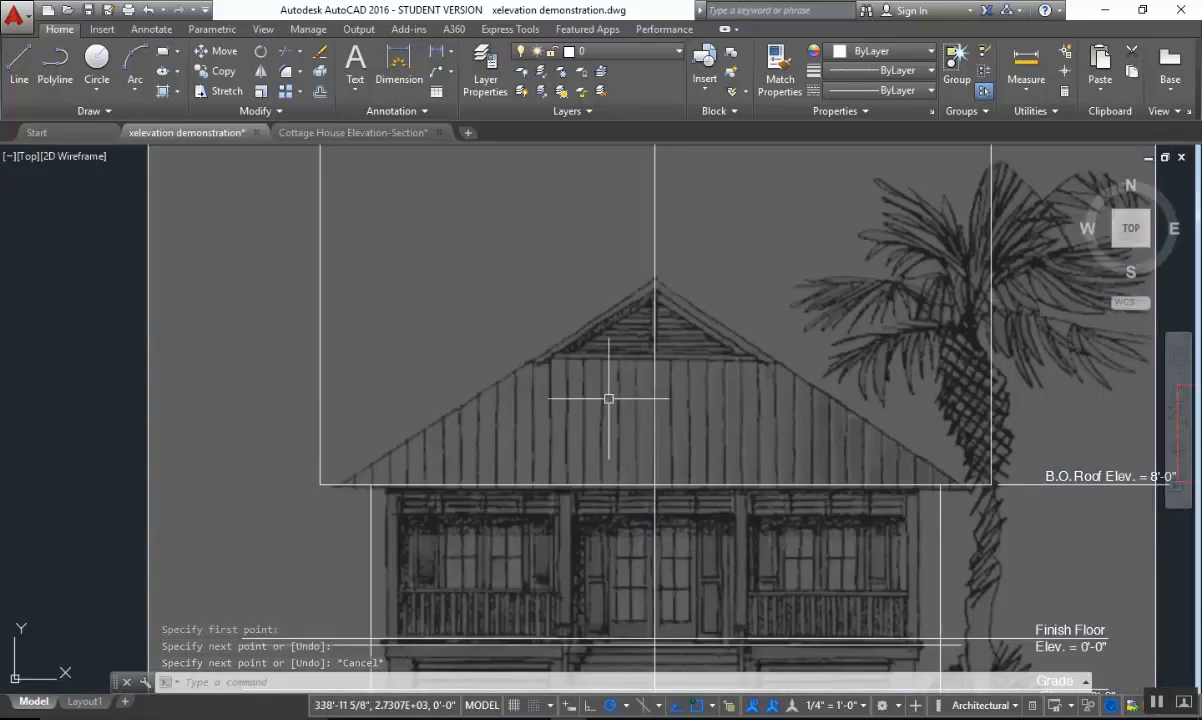
middle_click_drag(342, 453, 1017, 427)
middle_click_drag(185, 478, 754, 475)
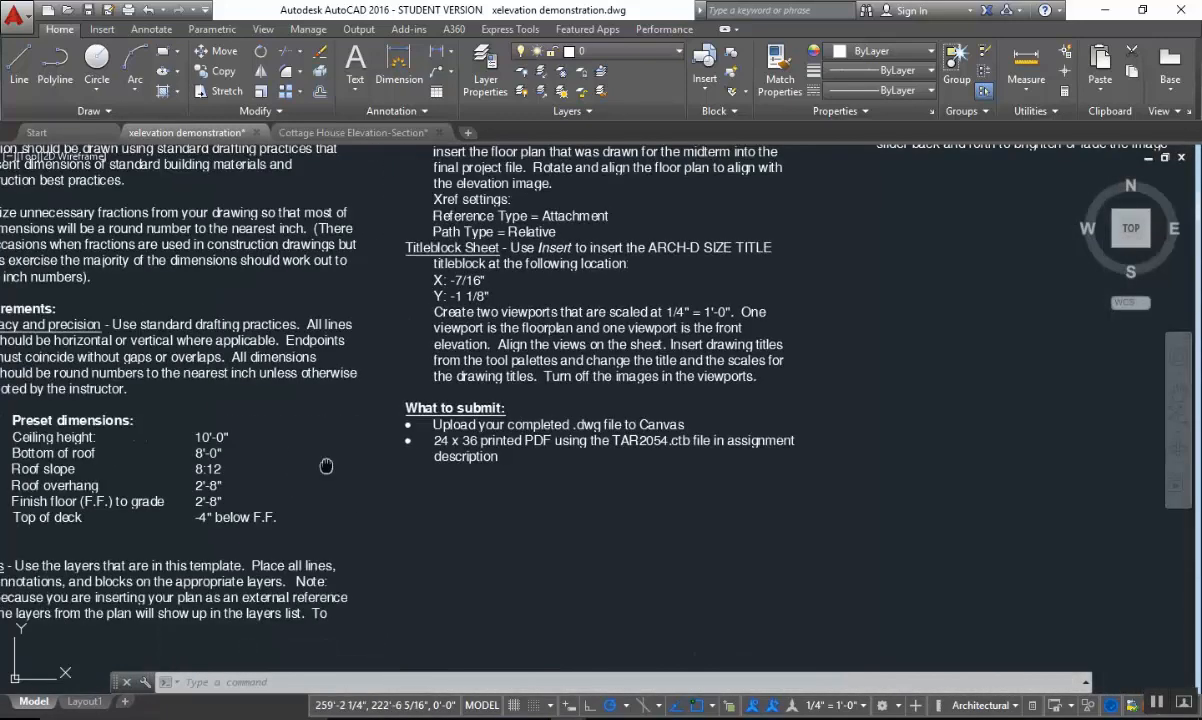
scroll(326, 466, "up", 3)
scroll(407, 450, "down", 5)
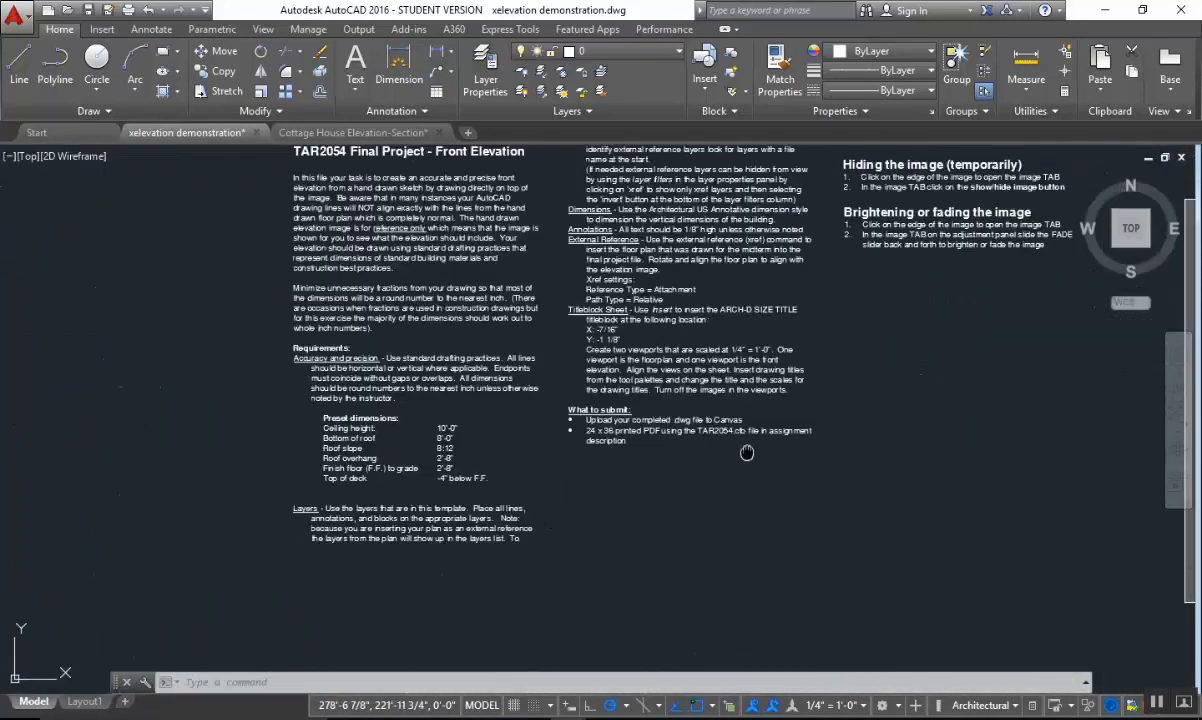
middle_click_drag(748, 451, 375, 450)
scroll(695, 377, "up", 6)
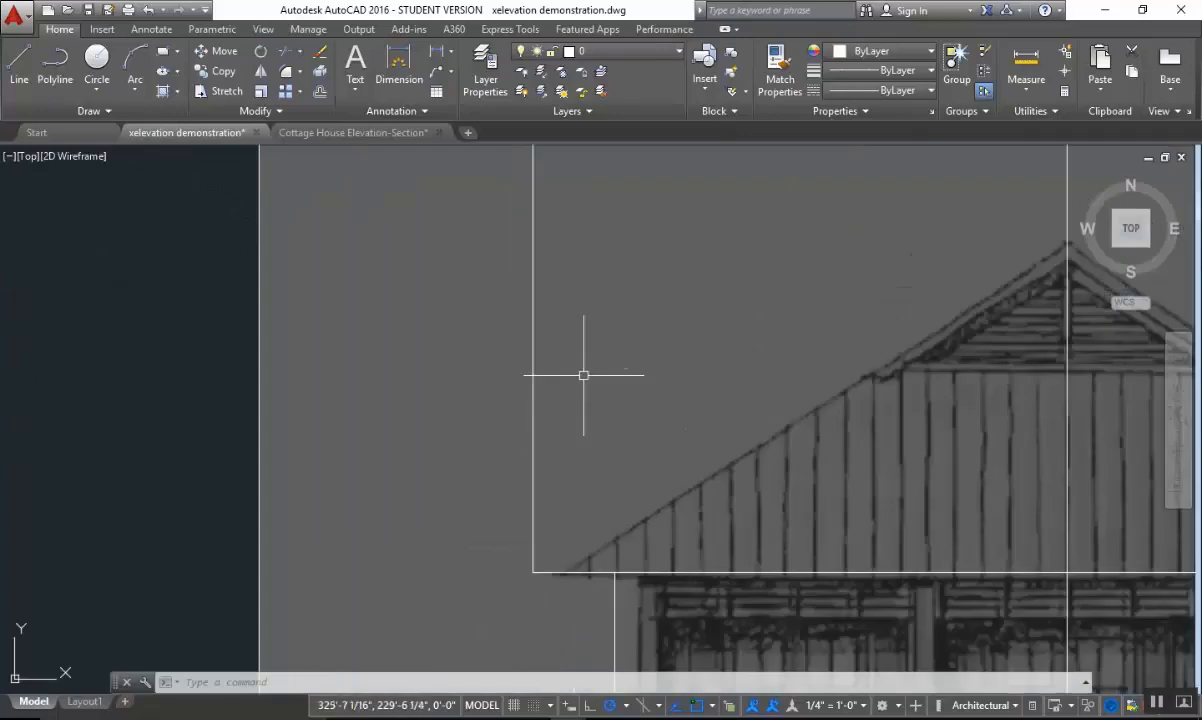
Draw a 12" horizontal line in the open area above the left roof slope as the run of the slope triangle.
type("l")
key("Return")
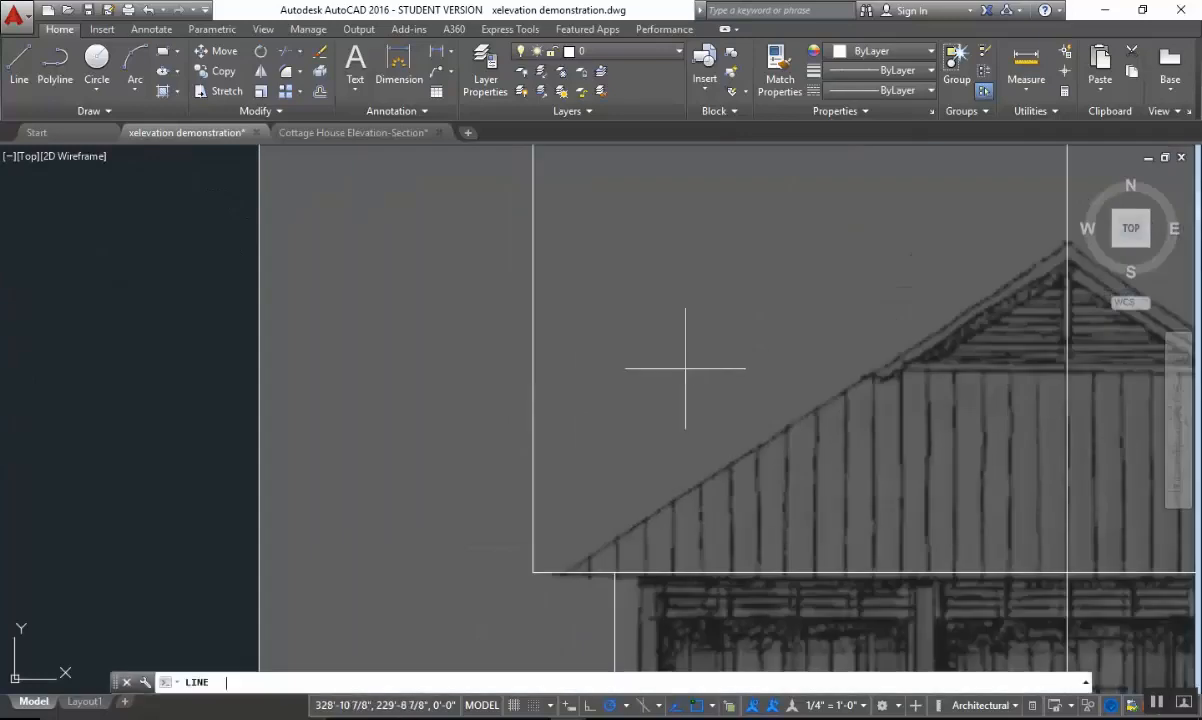
left_click(638, 346)
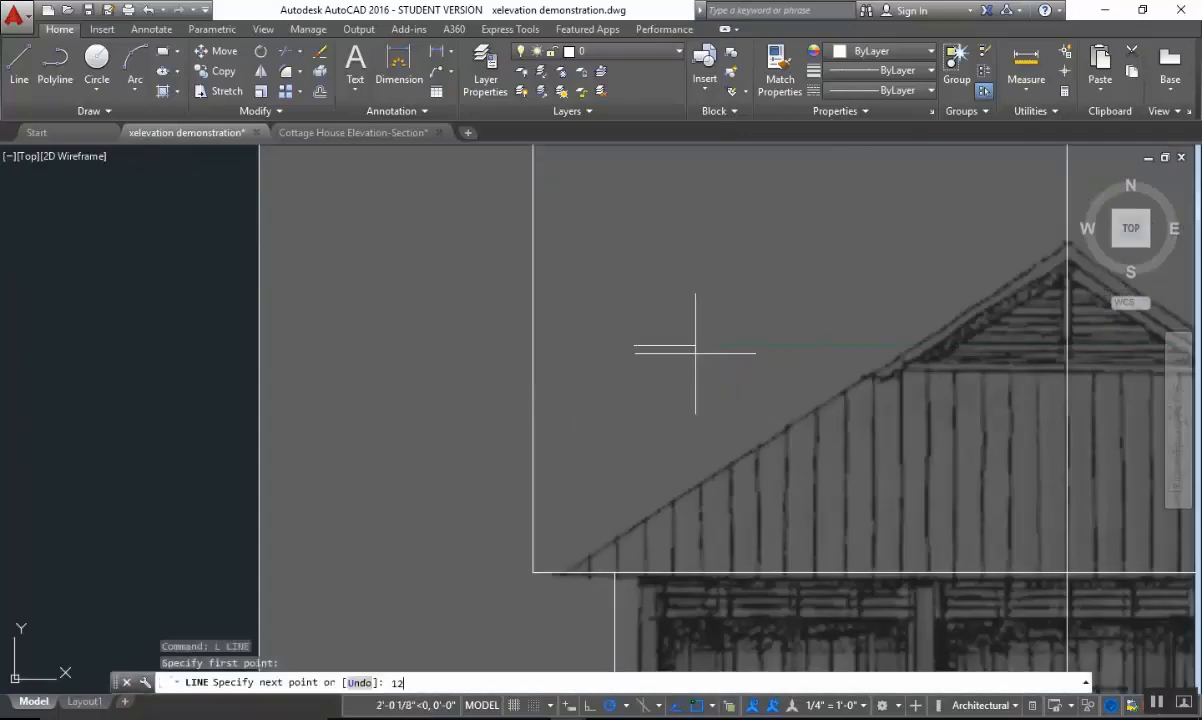
type("12")
key("Return")
key("Escape")
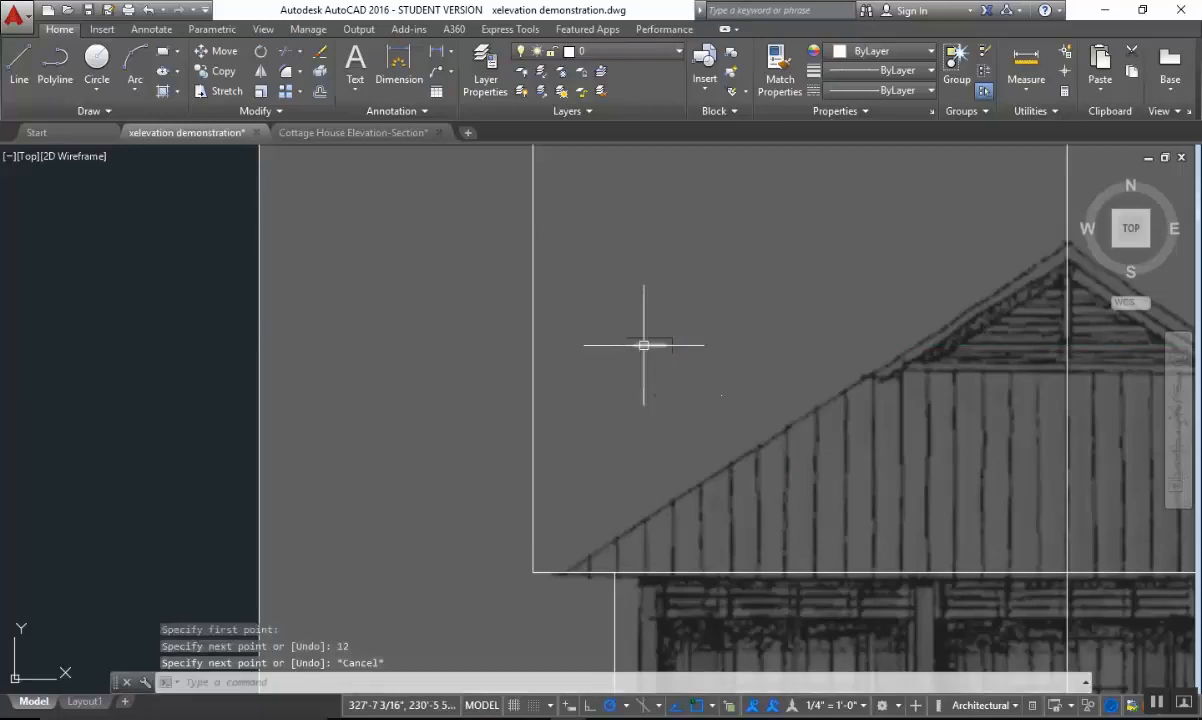
Draw an 8" vertical line straight down from the left end of the 12" line.
scroll(646, 394, "up", 4)
scroll(663, 216, "down", 4)
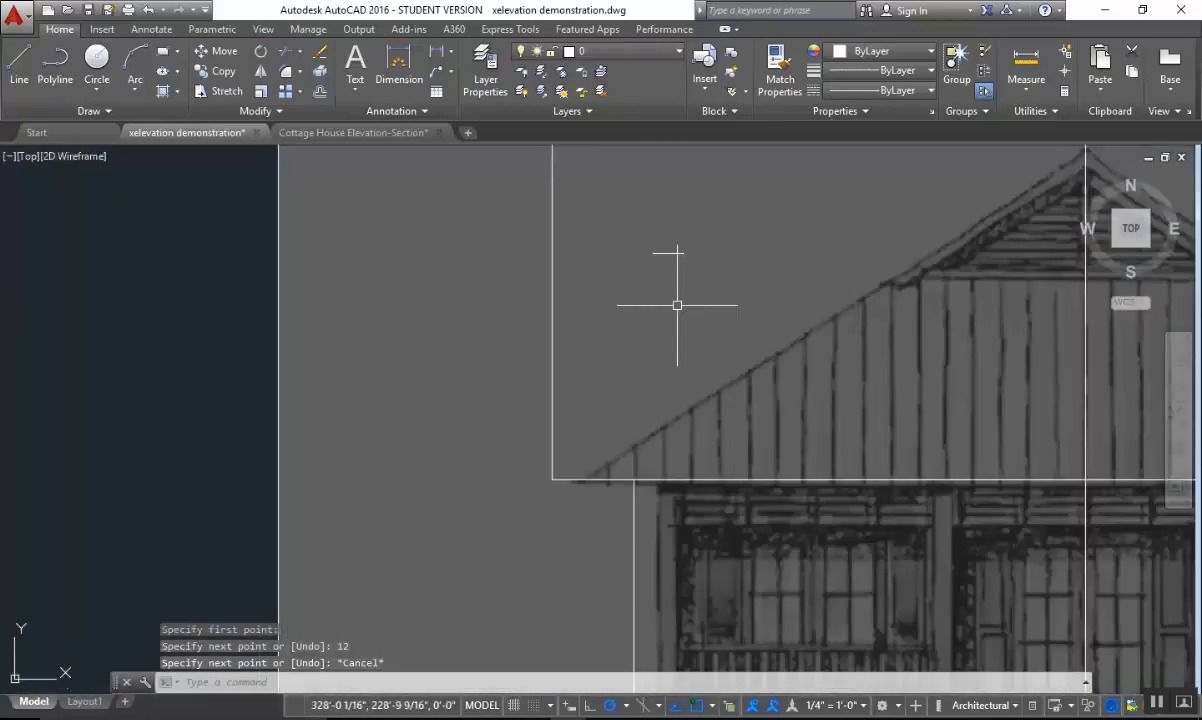
type(";")
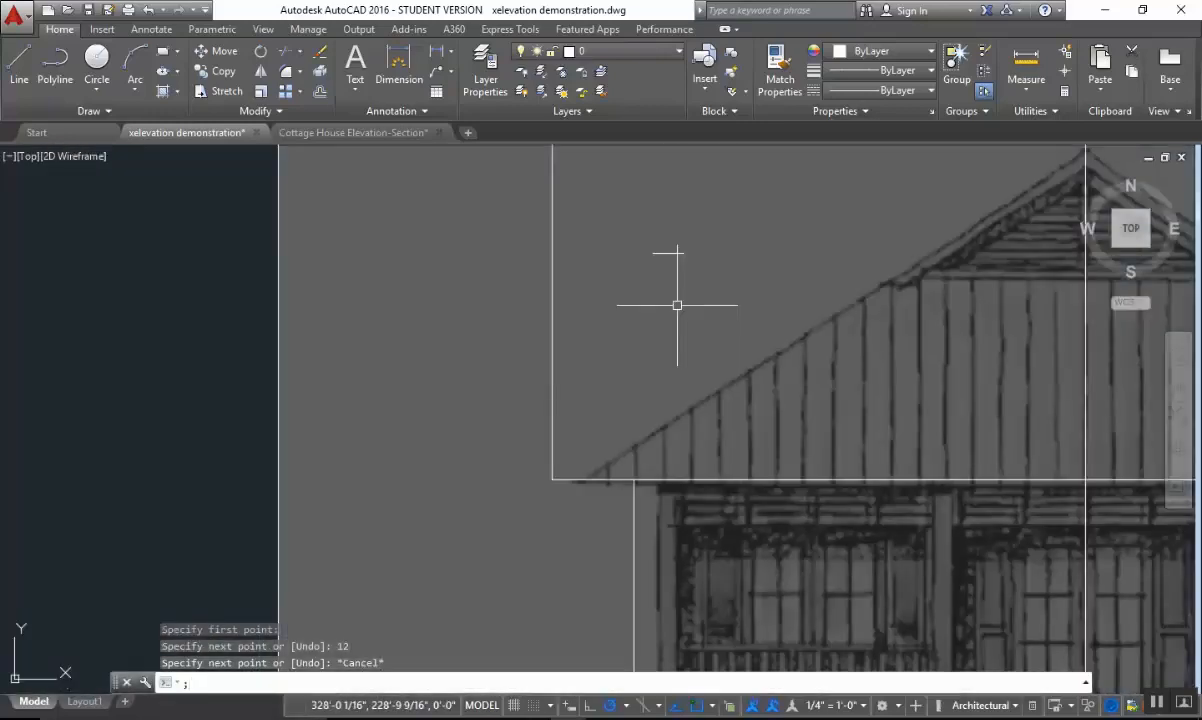
key("Return")
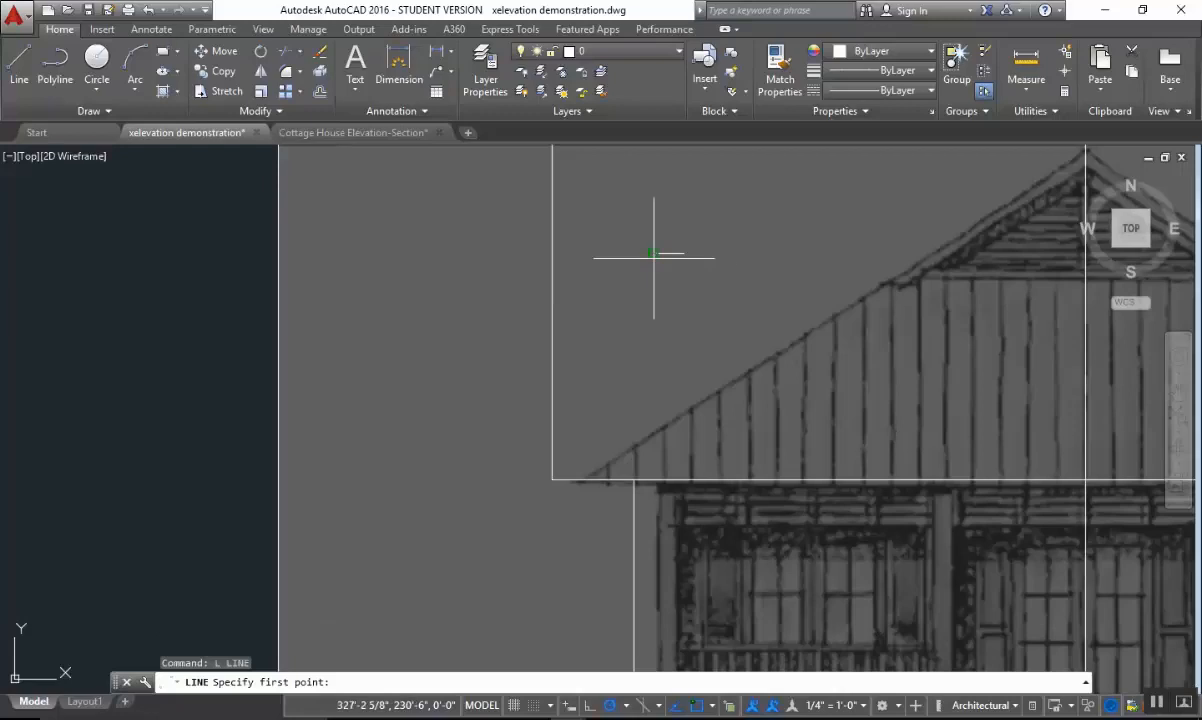
left_click(653, 253)
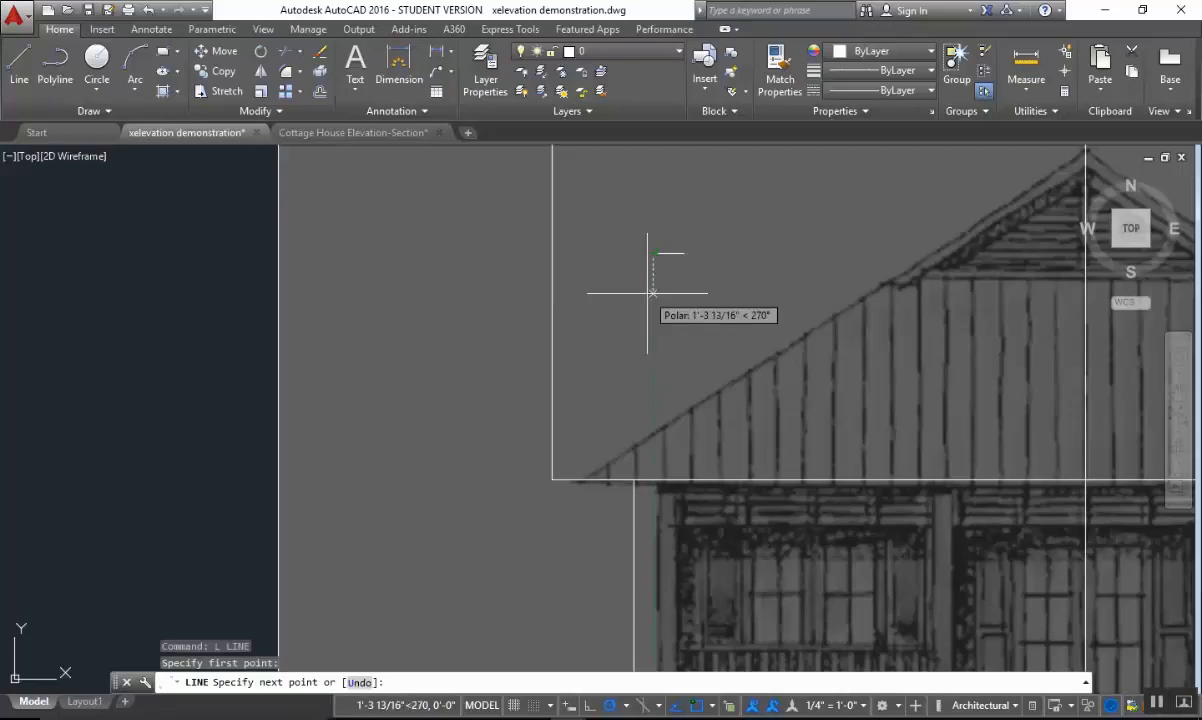
key("Return")
key("Escape")
Close the slope triangle with a diagonal line from the bottom of the 8" line to the right end of the 12" line.
scroll(740, 315, "up", 7)
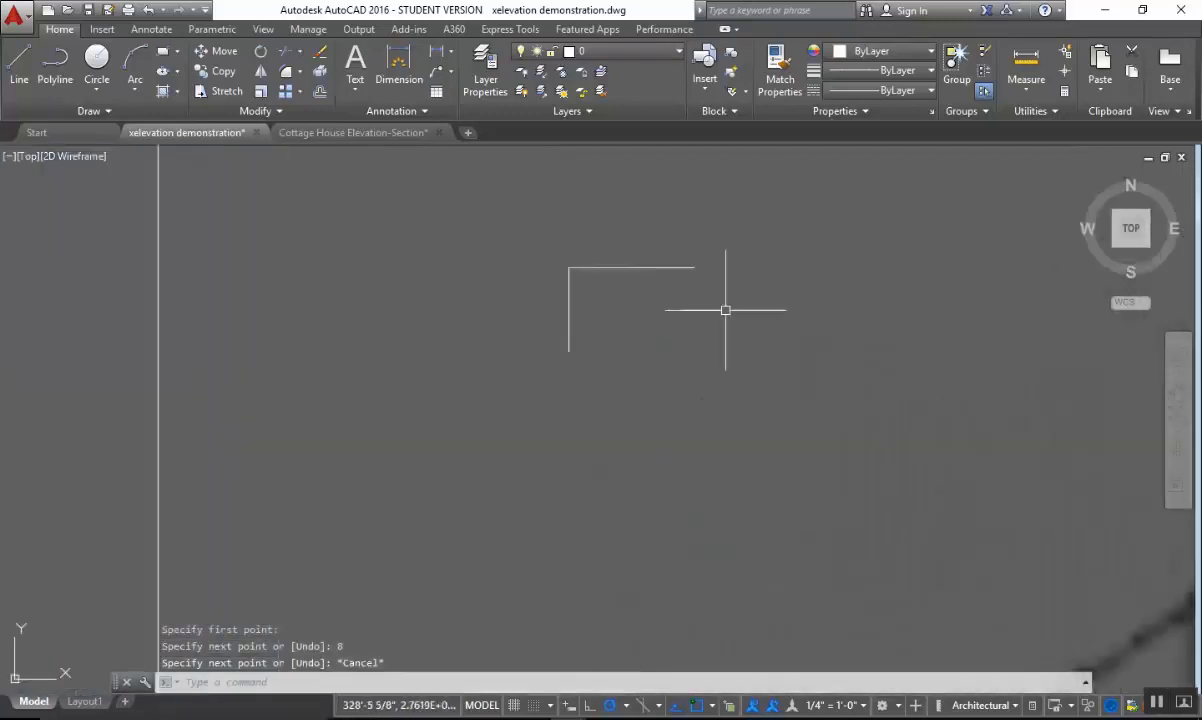
mouse_move(722, 305)
middle_mouse_down()
mouse_move(684, 258)
mouse_move(596, 288)
middle_mouse_up()
type("l")
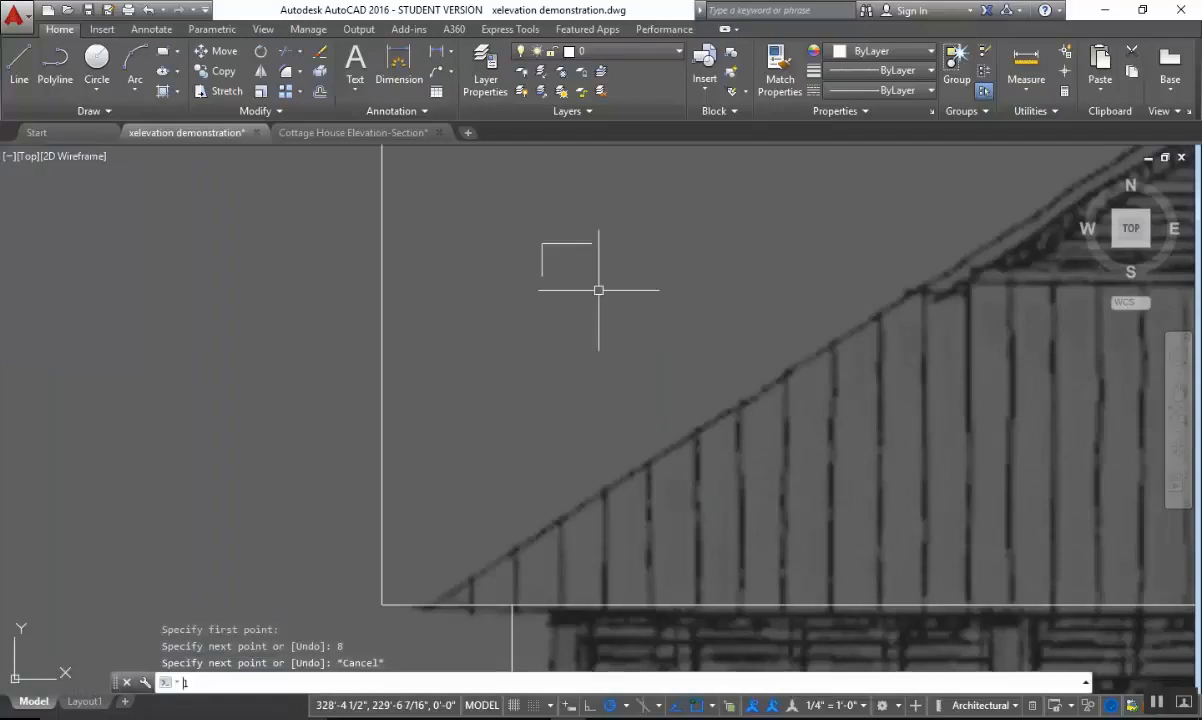
key("Return")
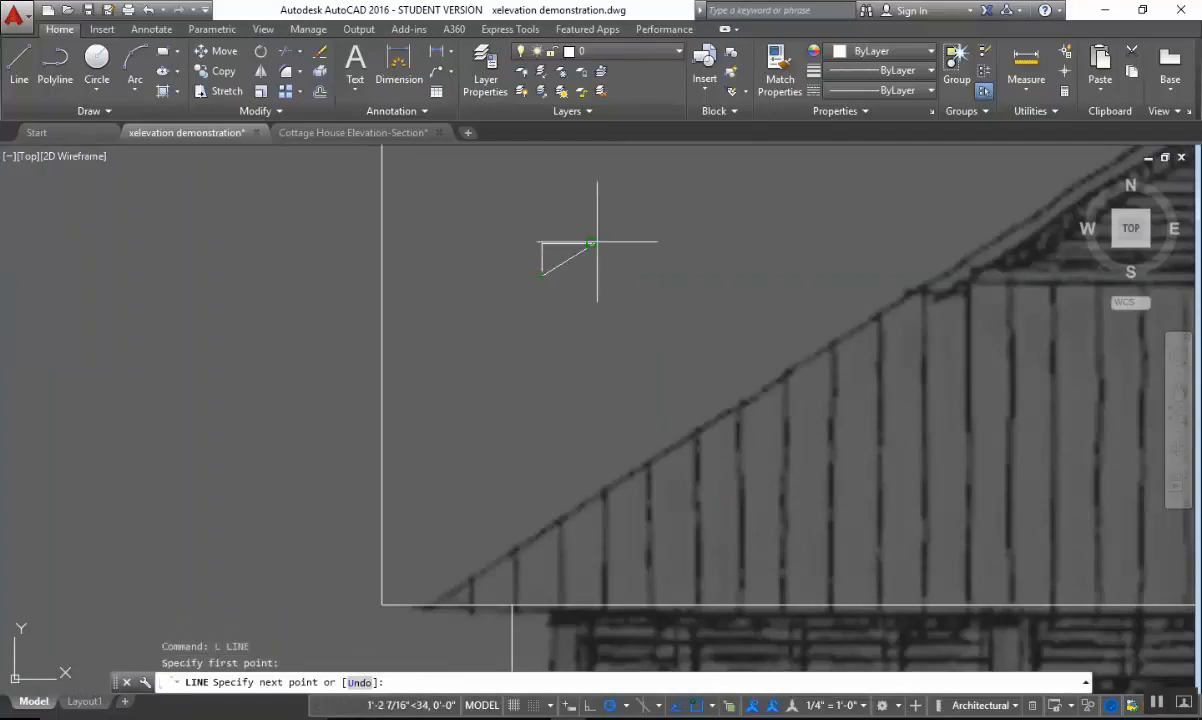
key("Escape")
Copy the slope triangle's diagonal line to the open area just below the triangle.
mouse_move(590, 287)
middle_mouse_down()
mouse_move(486, 236)
mouse_move(567, 225)
middle_mouse_up()
scroll(472, 220, "up", 2)
key("Escape")
scroll(526, 264, "down", 2)
key("Escape")
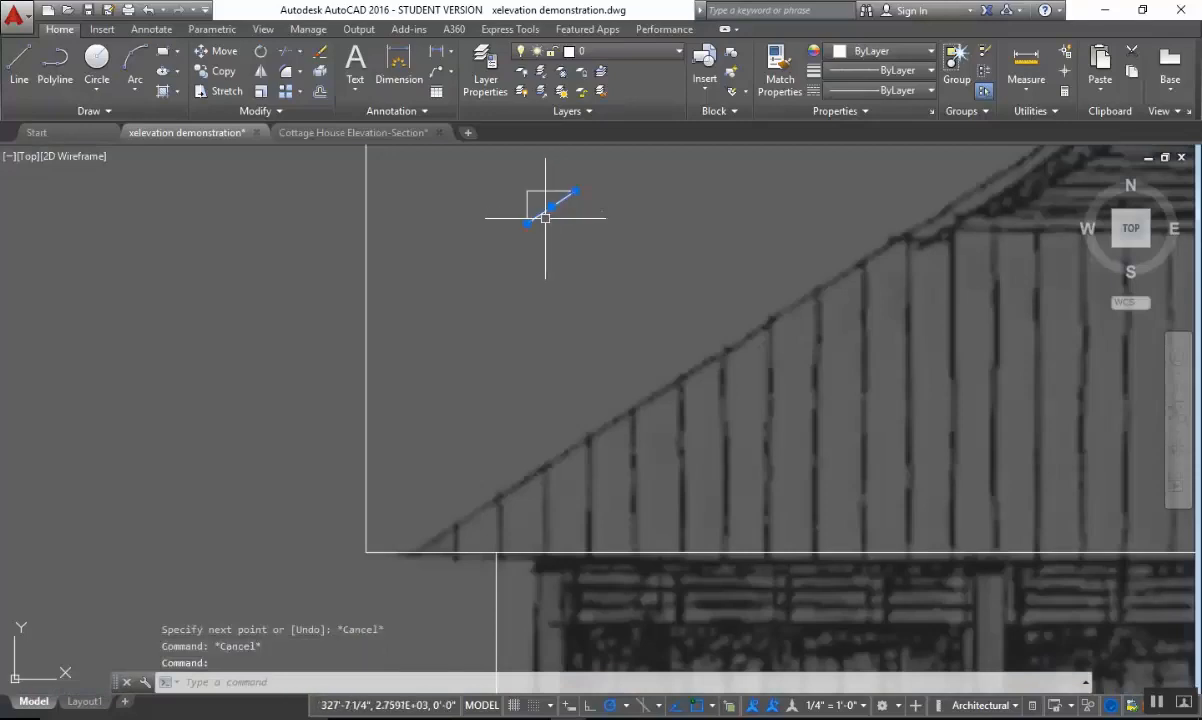
key("Return")
left_click(545, 212)
key("Return")
left_click(555, 227)
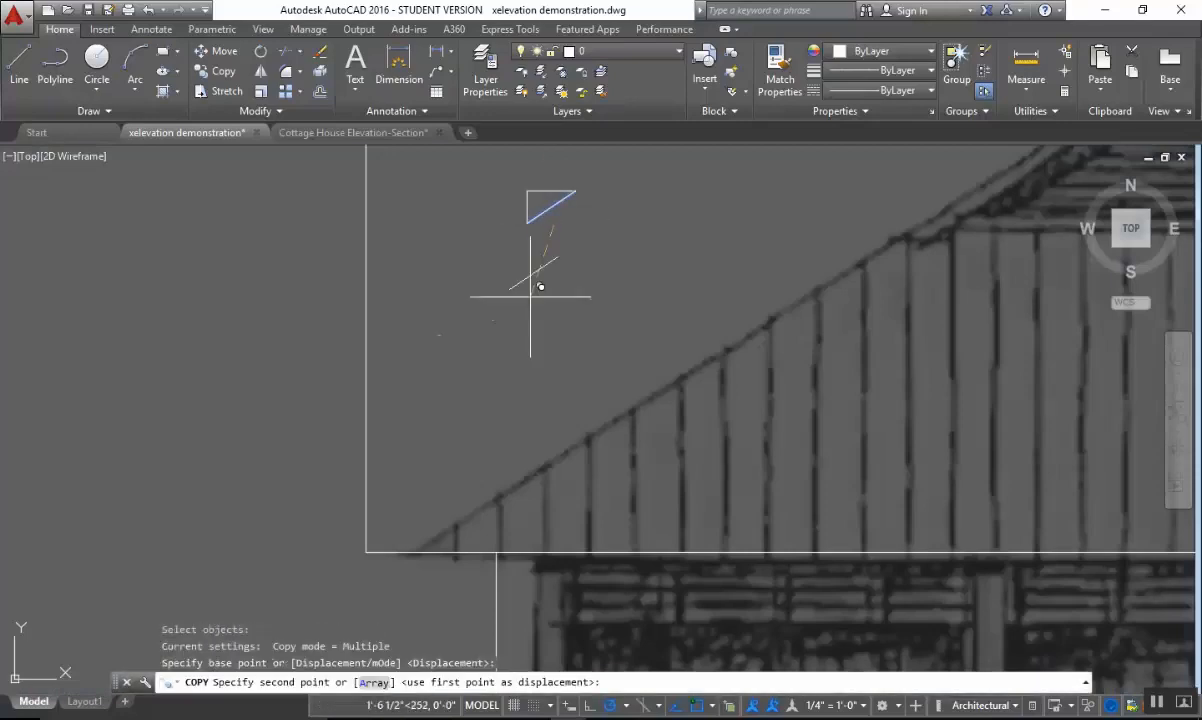
left_click(493, 357)
key("Escape")
key("Escape")
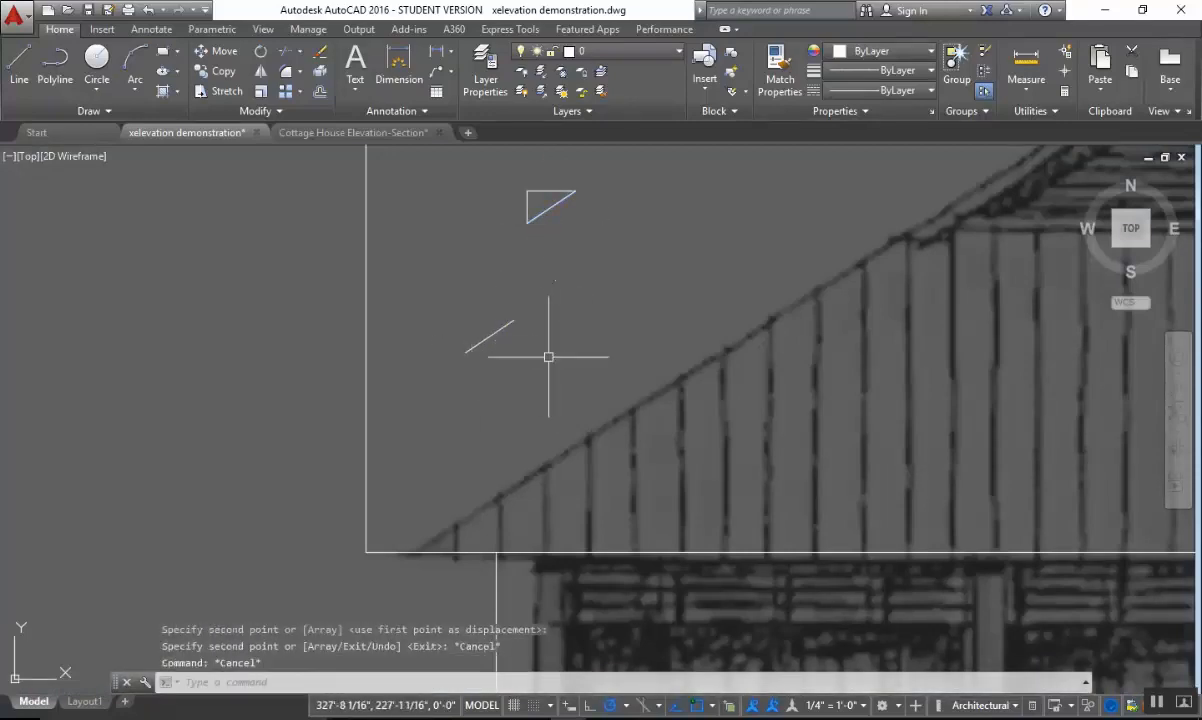
Move the copied diagonal by its lower end onto the corner of the left overhang line and the bottom-of-roof line.
type("m")
key("Return")
left_click(550, 311)
left_click(461, 381)
key("Return")
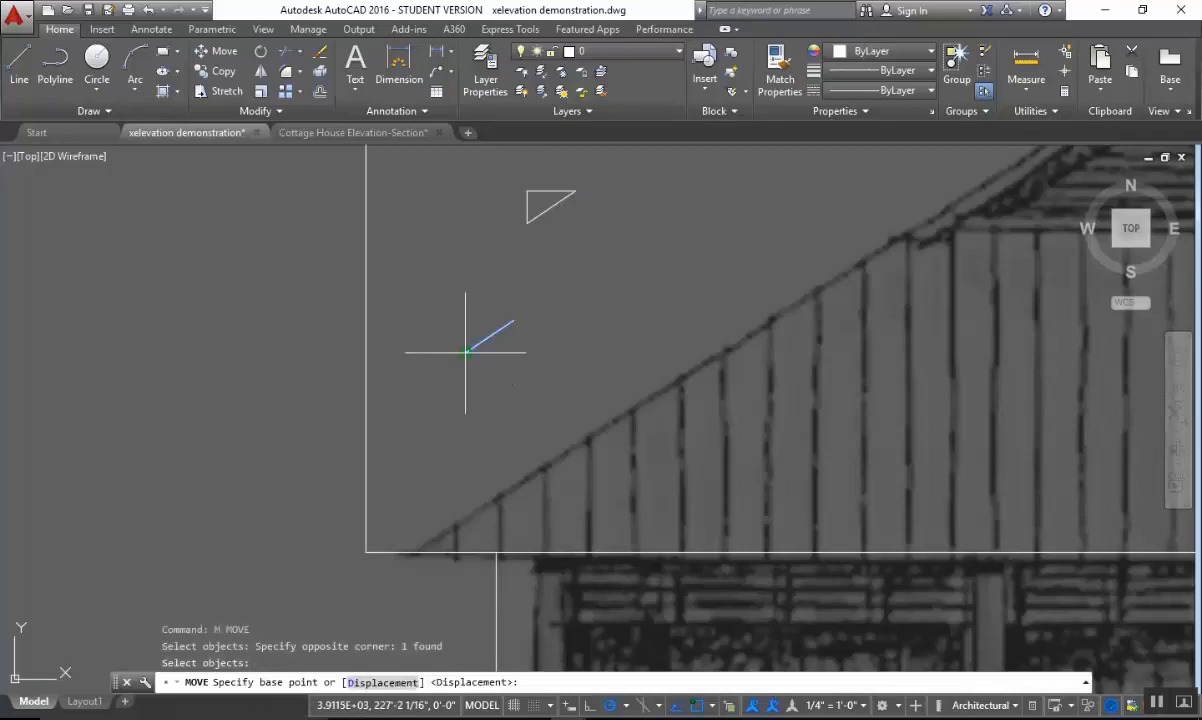
left_click(466, 351)
left_click(380, 543)
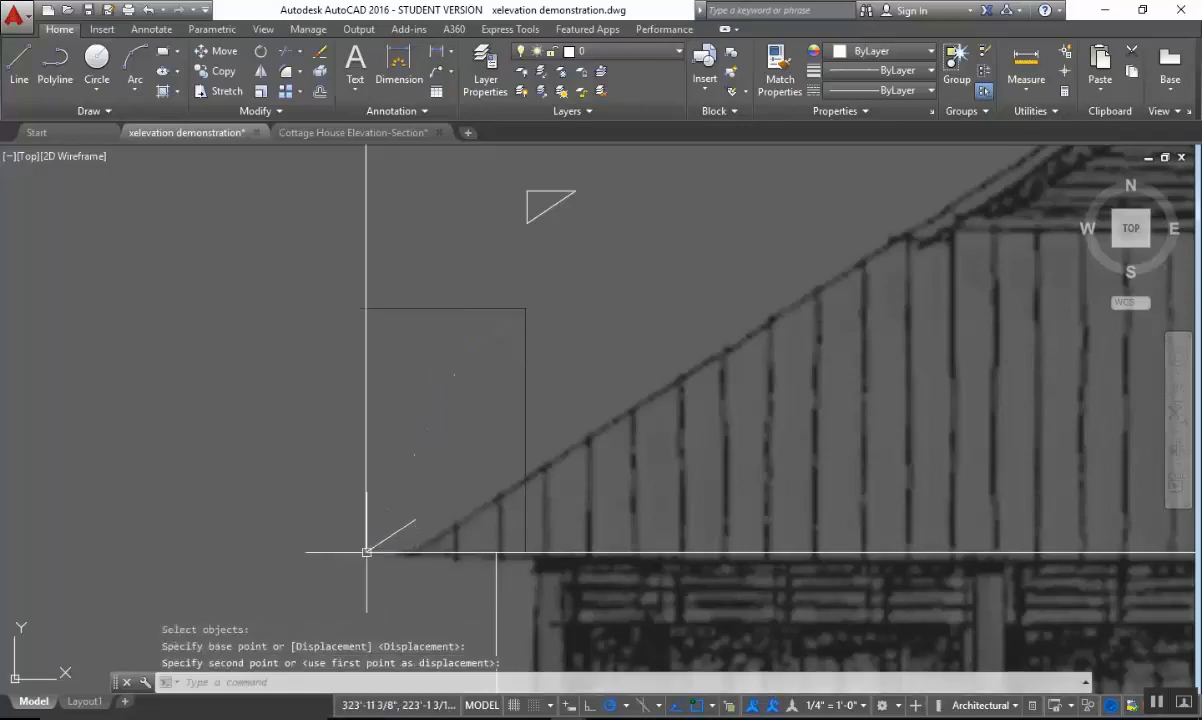
Extend the diagonal roof line from the left overhang corner up to the vertical center line.
scroll(600, 520, "down", 4)
scroll(550, 440, "up", 3)
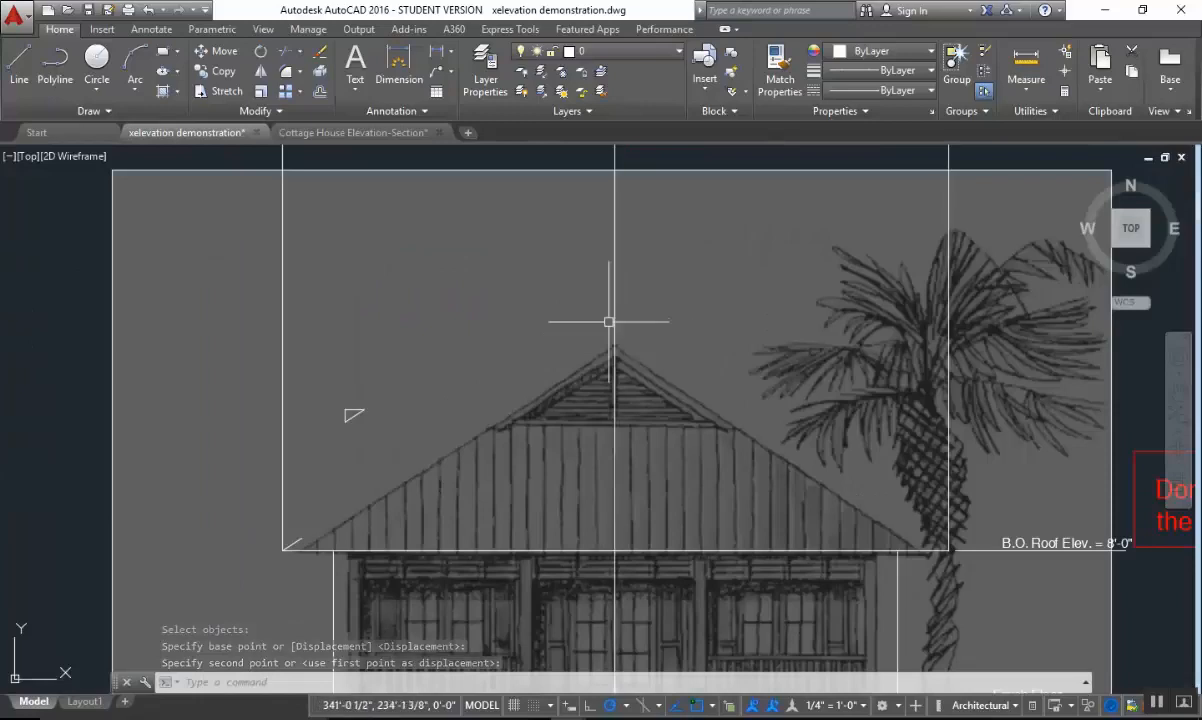
key("Escape")
type("ex")
key("Return")
left_click(657, 321)
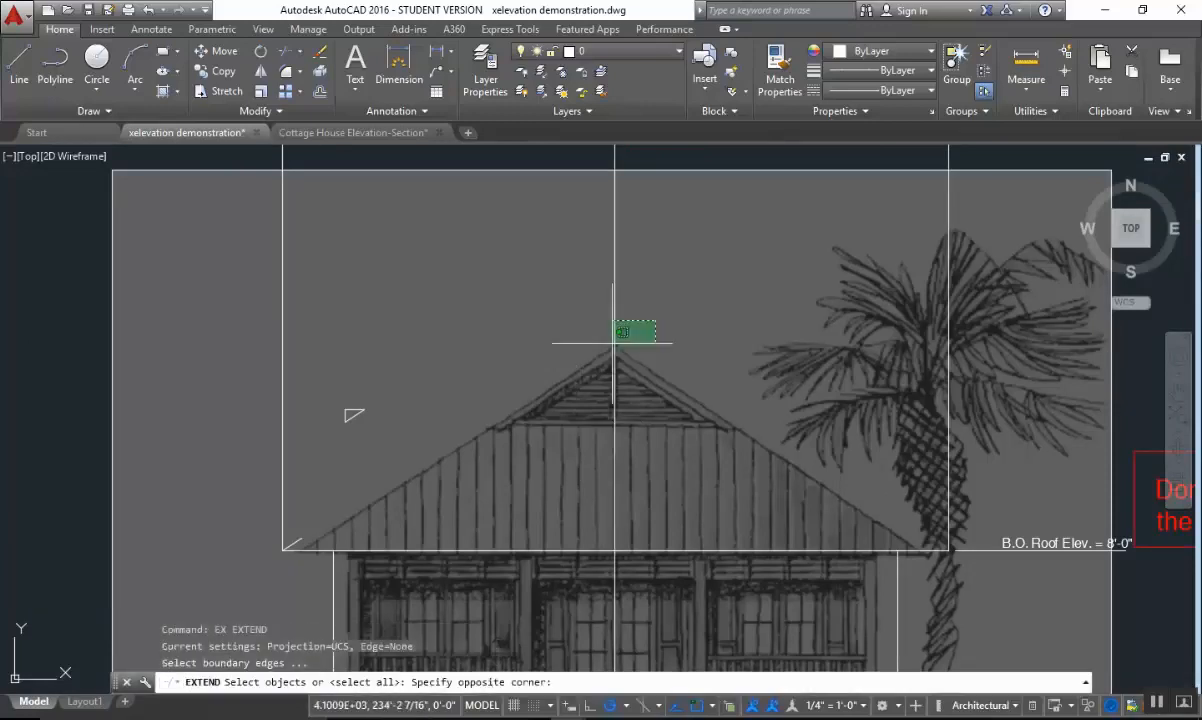
left_click(572, 372)
key("Return")
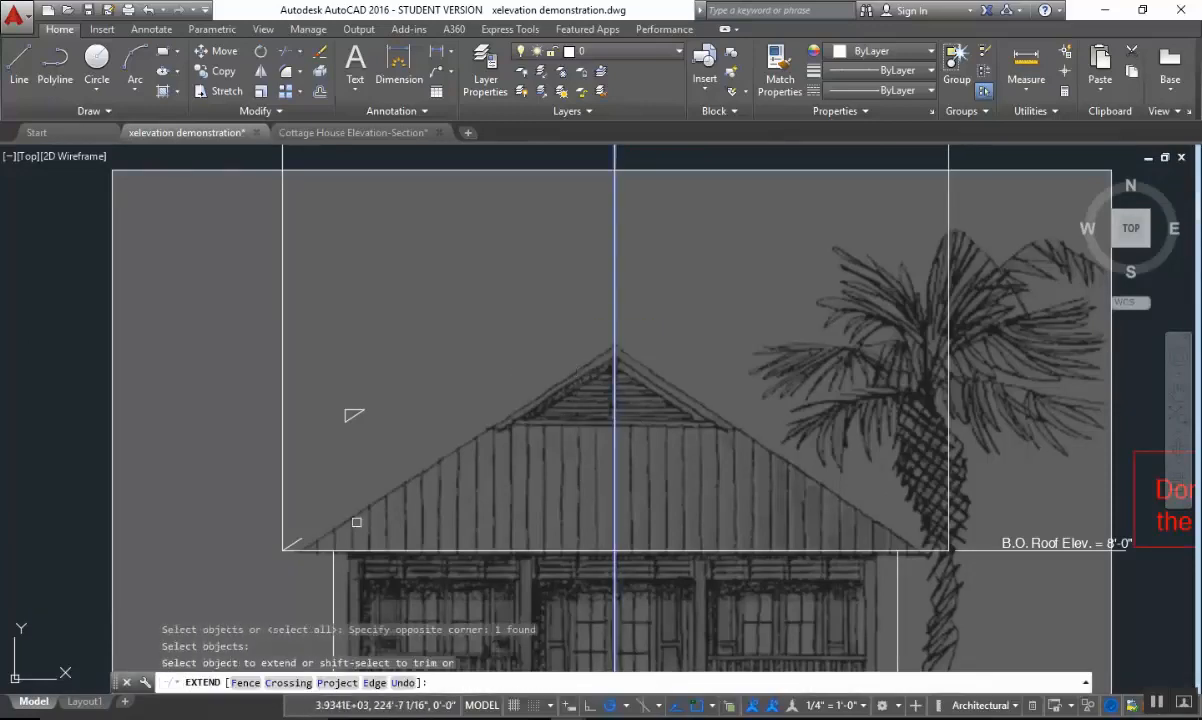
left_click(296, 538)
key("Escape")
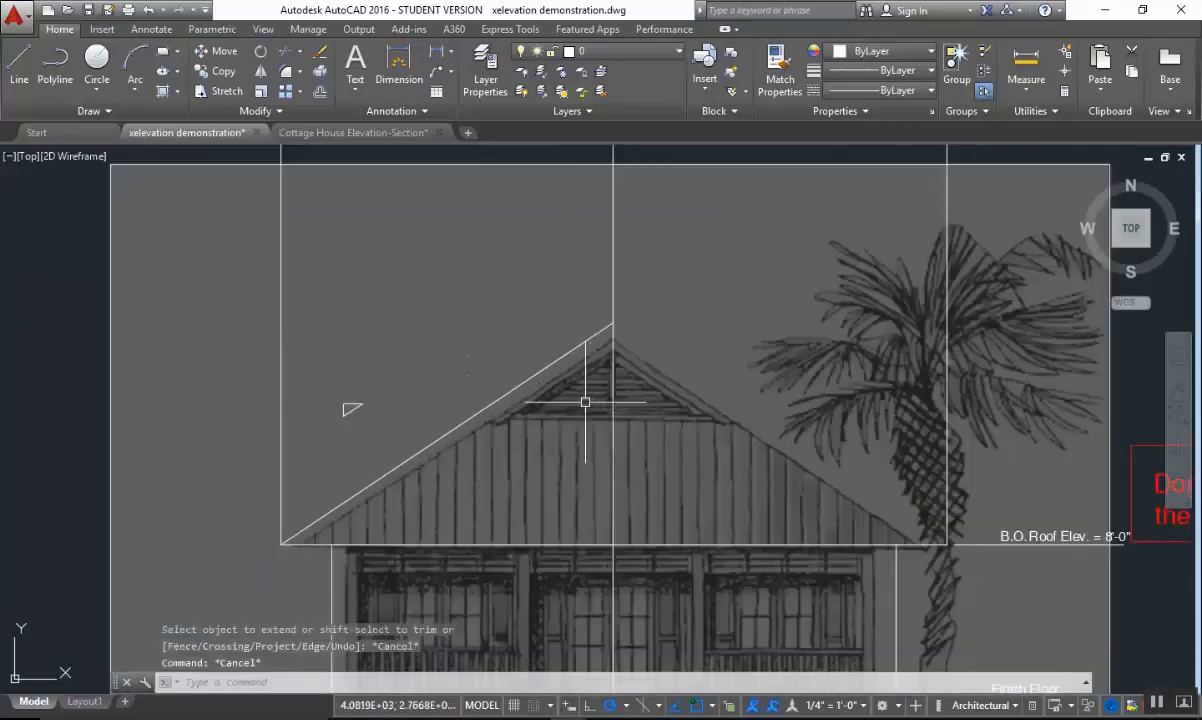
Mirror the left roof slope line about the vertical center line, keeping the original.
middle_click_drag(585, 402, 510, 381)
type("mi")
key("Return")
left_click(510, 381)
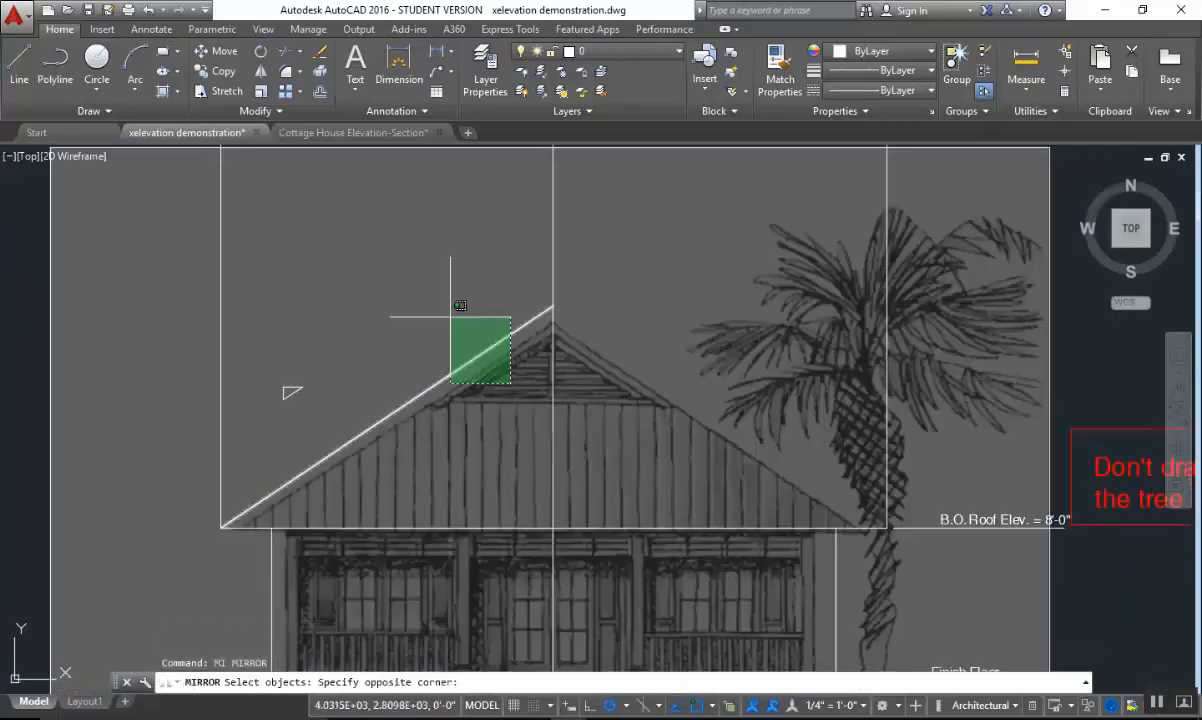
left_click(443, 317)
key("Return")
left_click(552, 309)
left_click(558, 270)
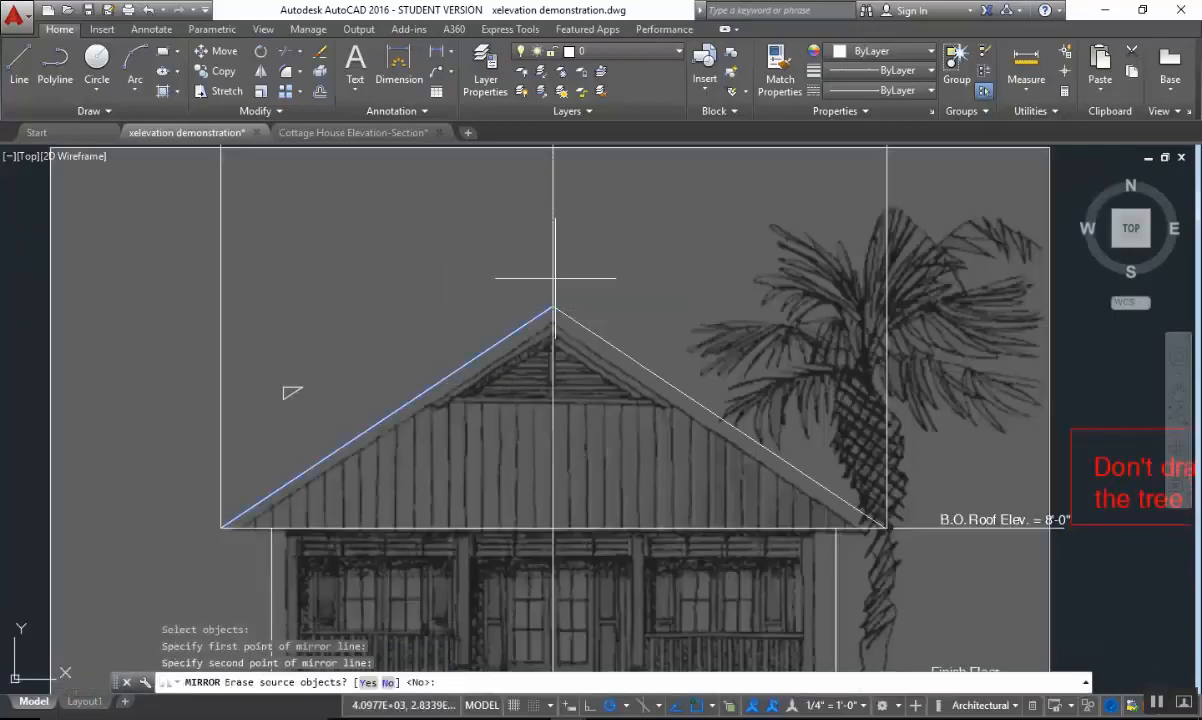
right_click(569, 282)
left_click(607, 291)
key("Escape")
Erase the two vertical overhang lines rising from the right and left roof corners.
scroll(700, 360, "down", 3)
scroll(724, 282, "up", 2)
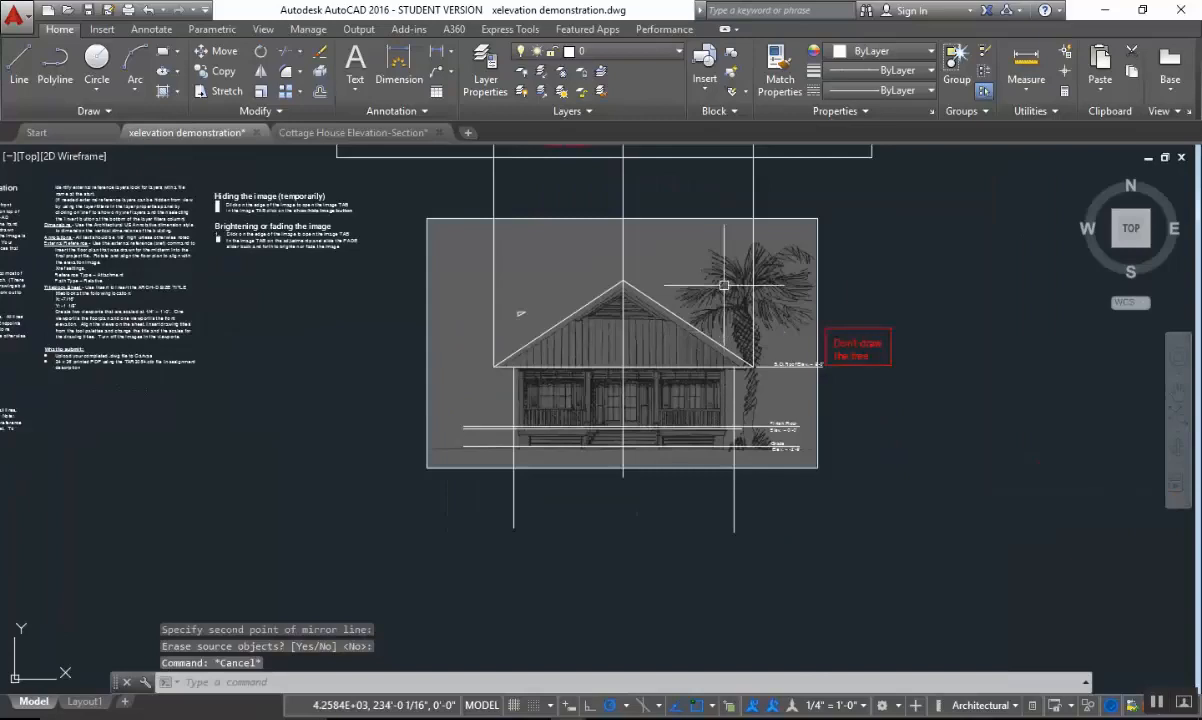
middle_click_drag(773, 321, 806, 328)
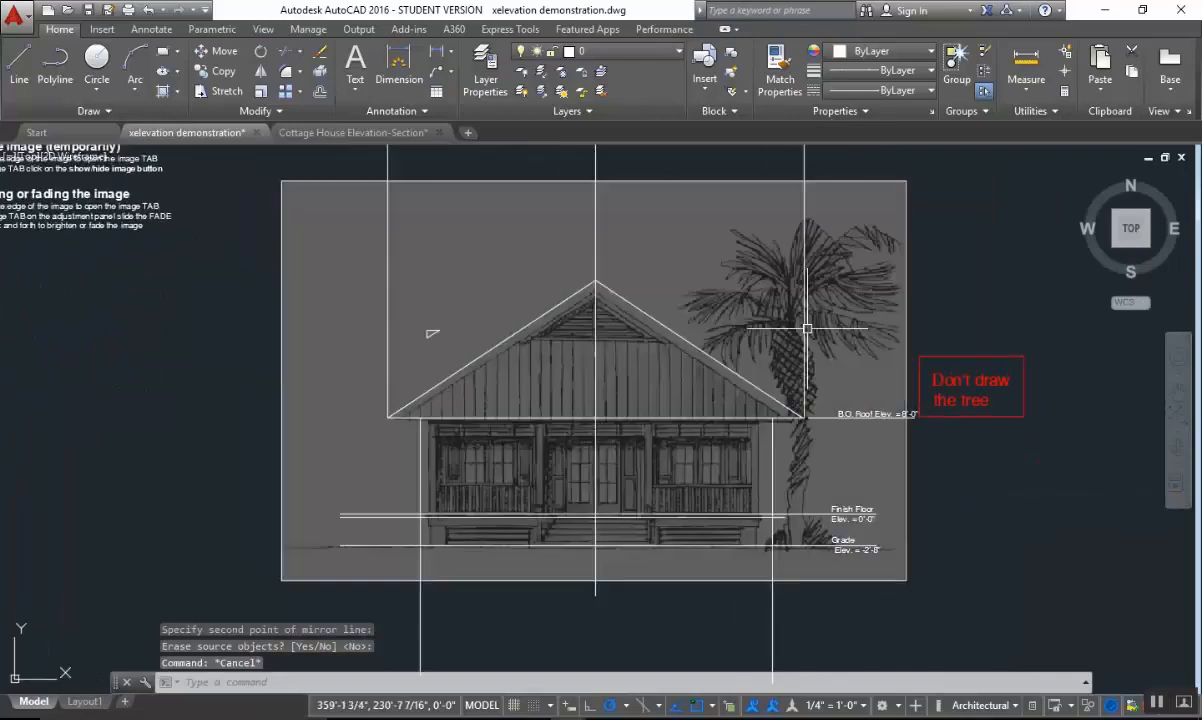
key("Escape")
key("Escape")
type("e")
key("Return")
left_click(818, 284)
left_click(742, 290)
left_click(429, 275)
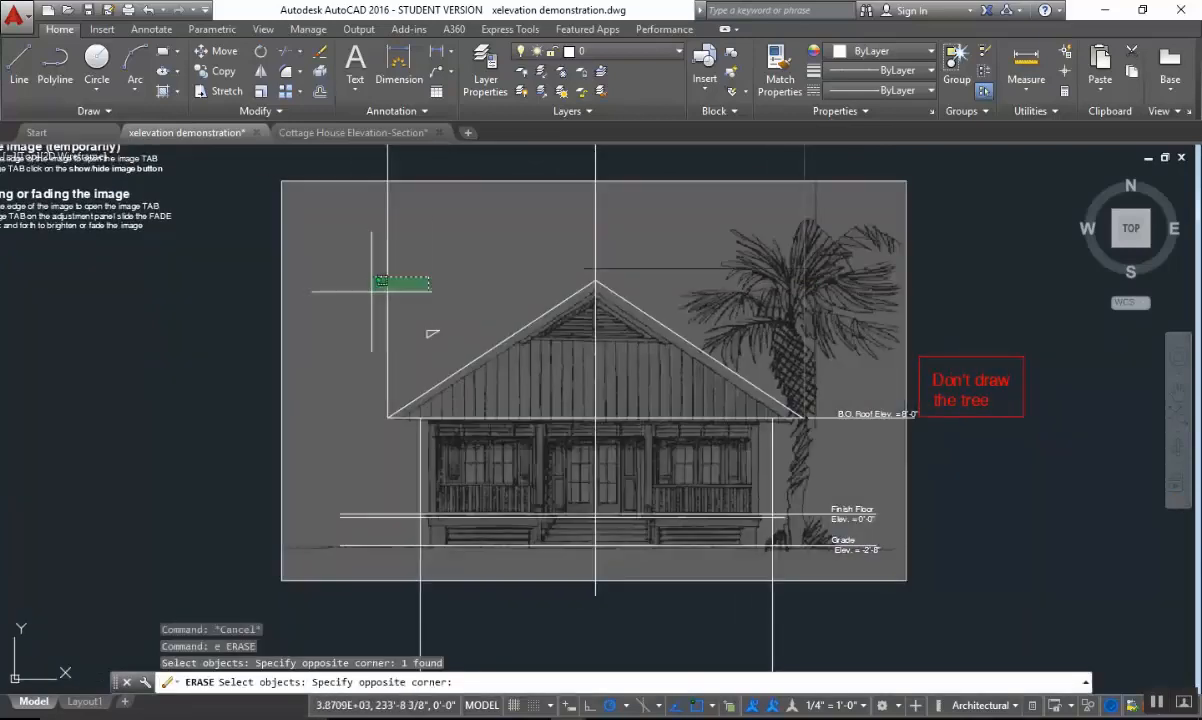
left_click(370, 291)
key("Return")
key("Escape")
Add a linear dimension for the left roof overhang, from the wall line to the roof corner, placed below the eave.
scroll(469, 419, "up", 4)
key("Escape")
left_click(436, 52)
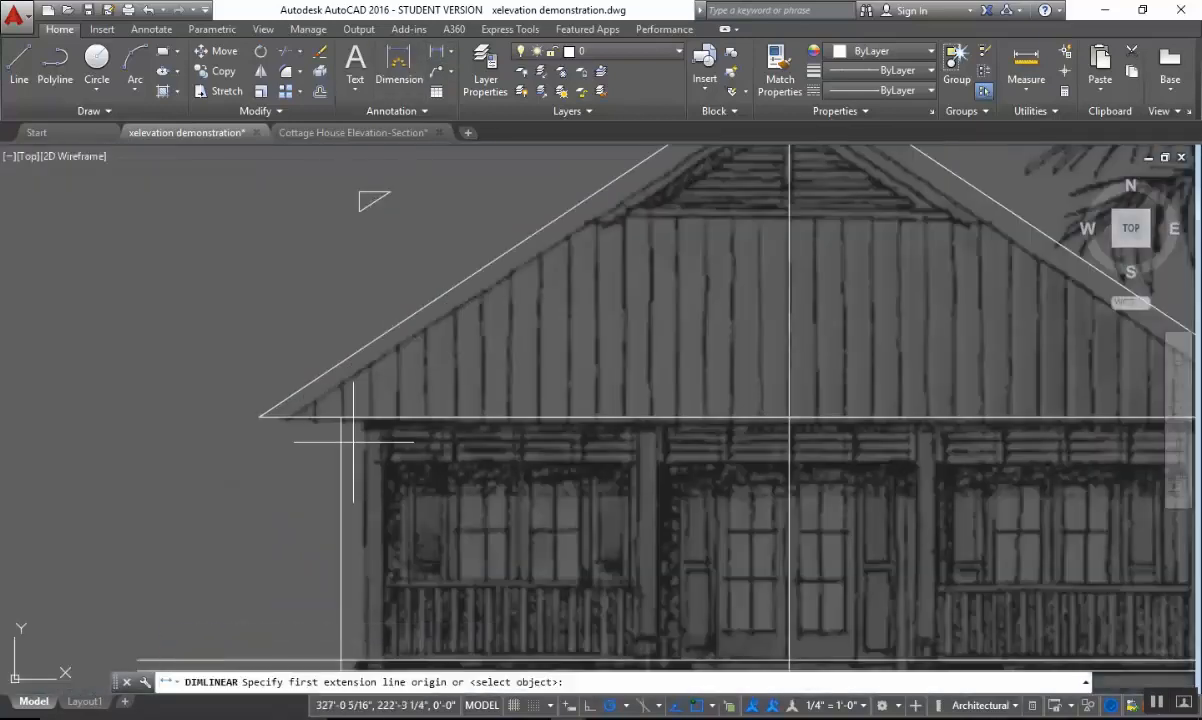
left_click(340, 417)
left_click(260, 417)
left_click(300, 478)
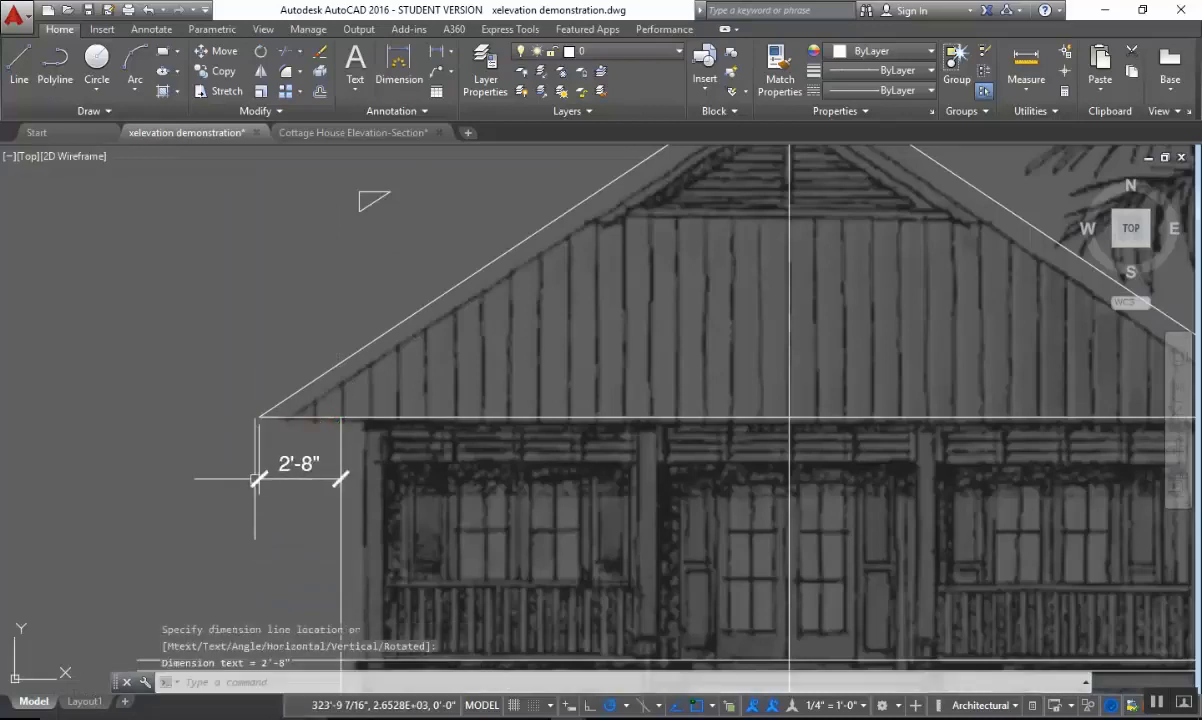
key("Escape")
Examine how the wall, roof, finish floor and grade lines compare with the house in the underlying image.
middle_click_drag(511, 479, 577, 330)
scroll(577, 330, "down", 4)
middle_click_drag(516, 360, 443, 370)
scroll(488, 435, "up", 2)
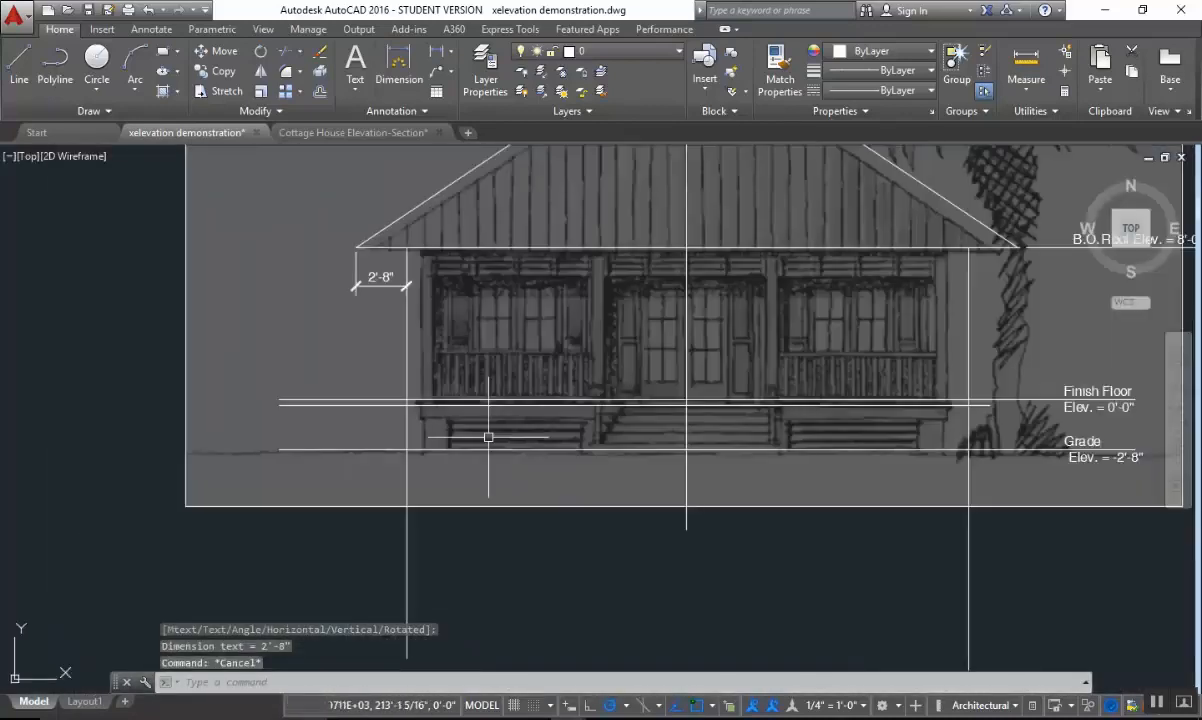
middle_click_drag(461, 447, 331, 442)
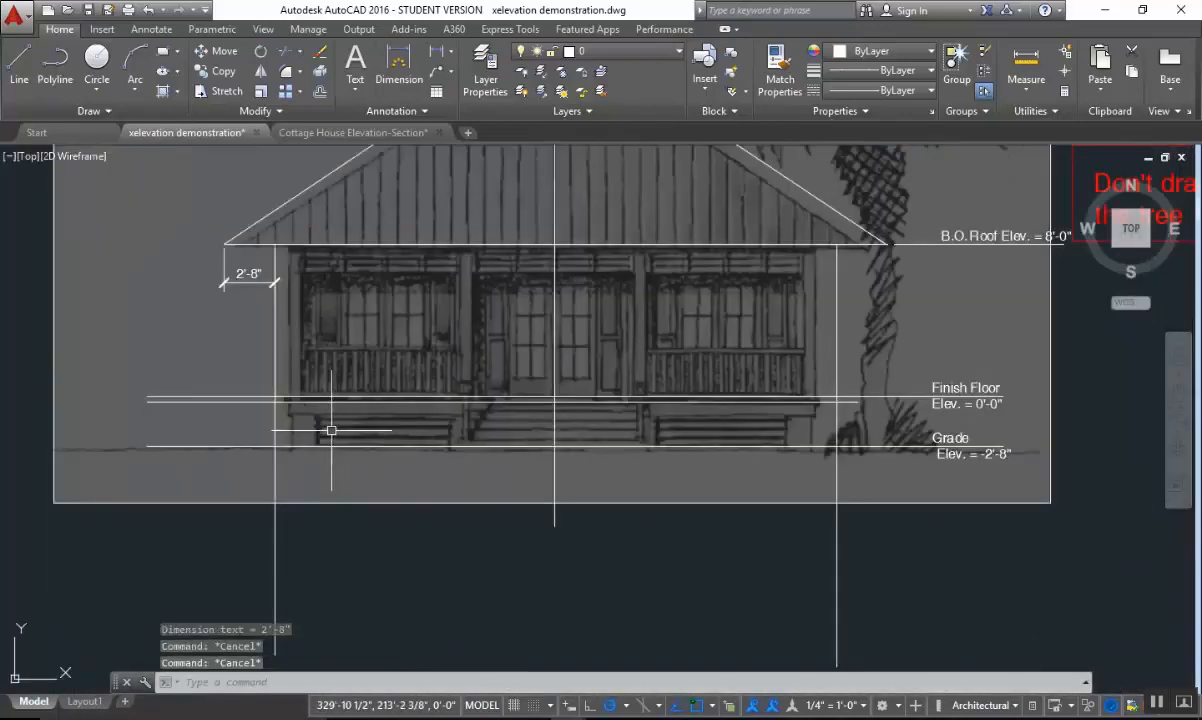
scroll(300, 418, "up", 2)
mouse_move(328, 414)
middle_mouse_down()
mouse_move(365, 452)
mouse_move(328, 477)
middle_mouse_up()
scroll(368, 470, "down", 2)
scroll(356, 464, "down", 2)
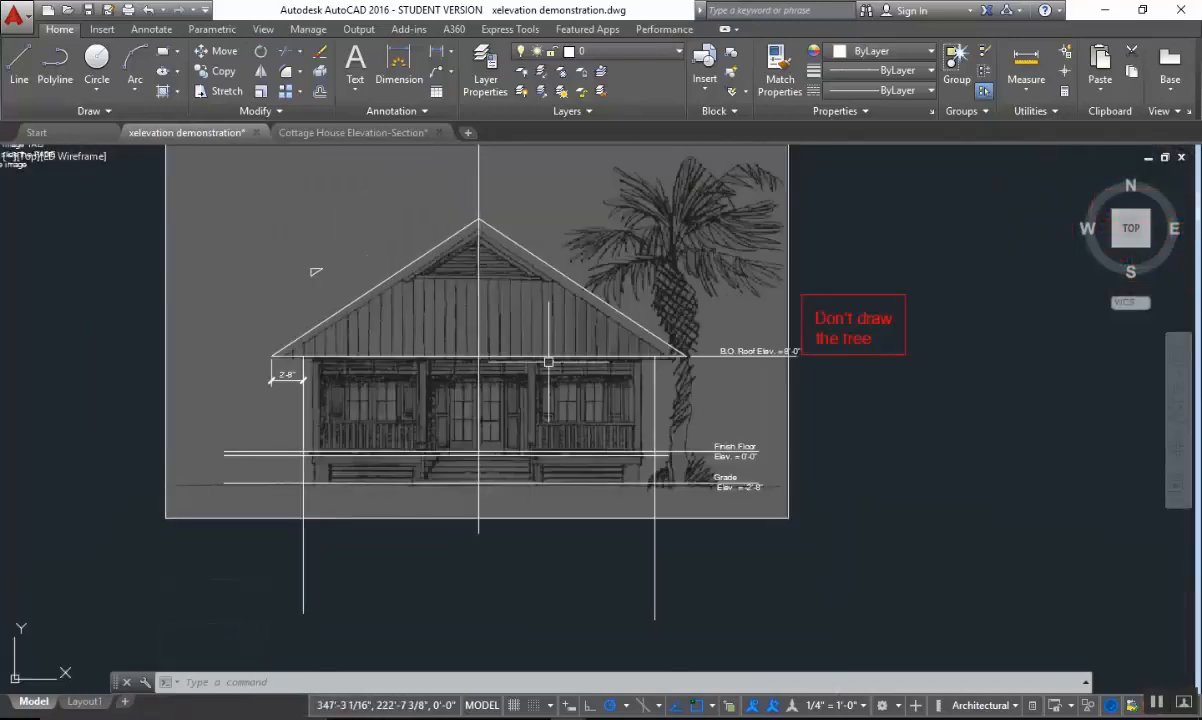
mouse_move(593, 308)
middle_mouse_down()
mouse_move(601, 446)
mouse_move(593, 424)
mouse_move(614, 342)
middle_mouse_up()
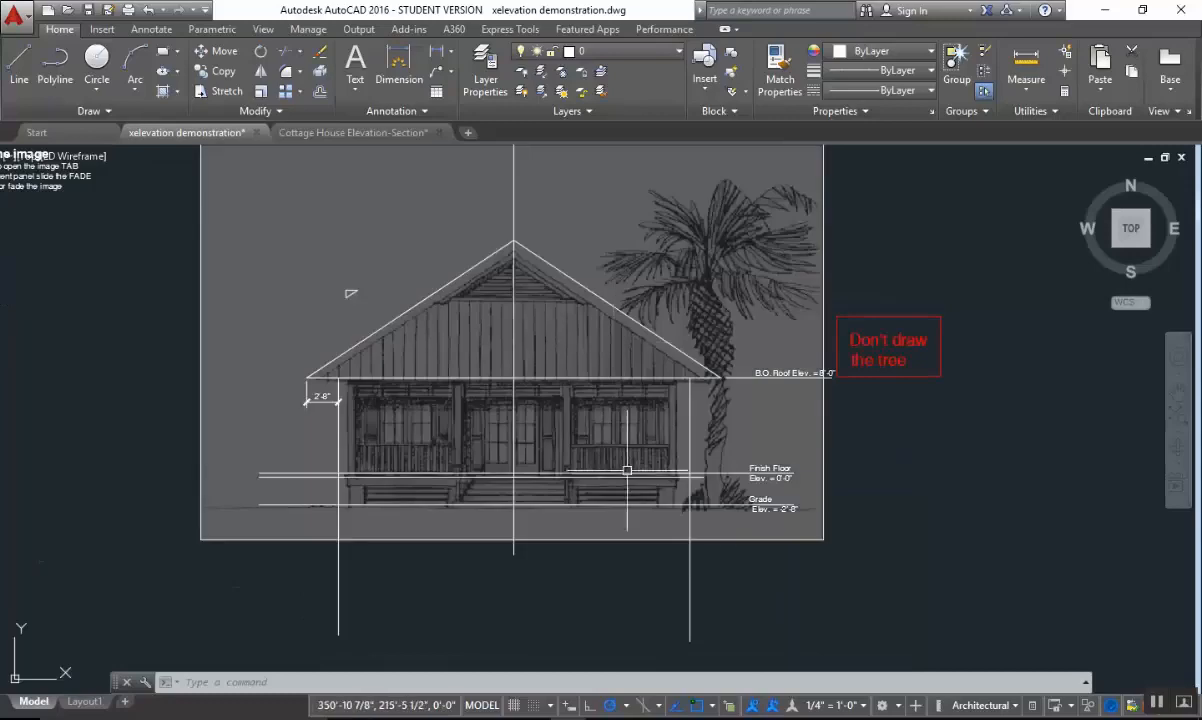
middle_click_drag(627, 470, 703, 435)
scroll(770, 420, "up", 2)
key("Escape")
key("Escape")
key("Escape")
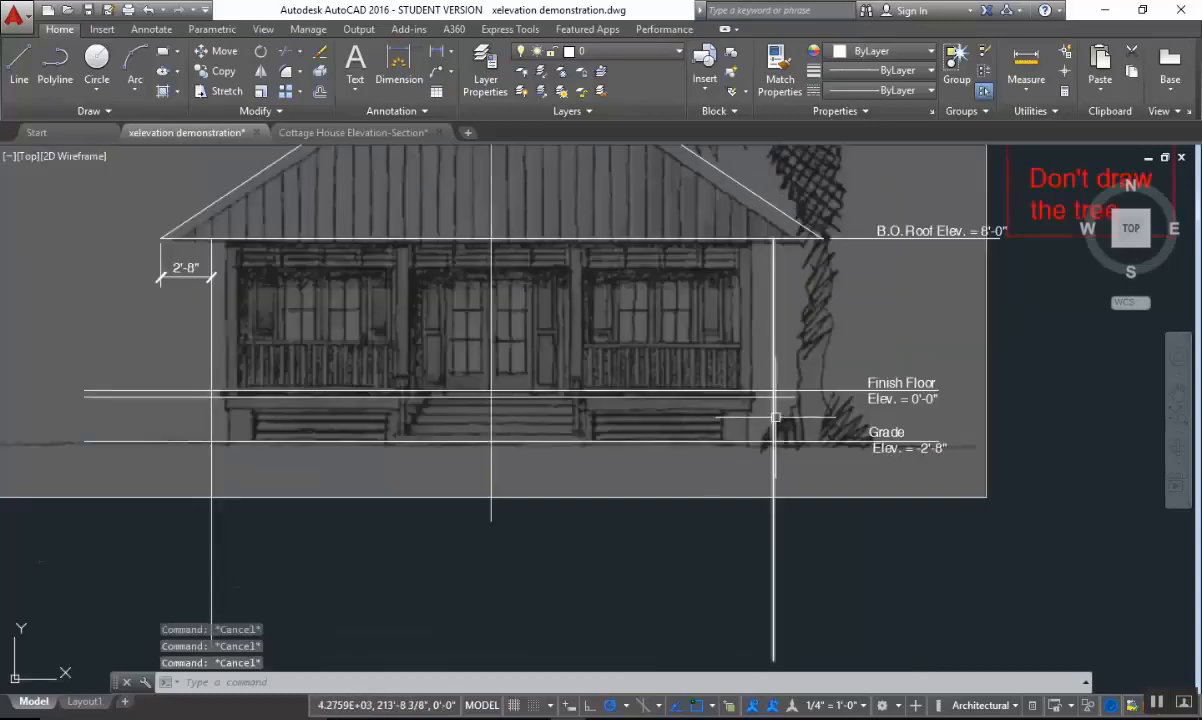
scroll(788, 406, "up", 2)
middle_click_drag(800, 408, 963, 390)
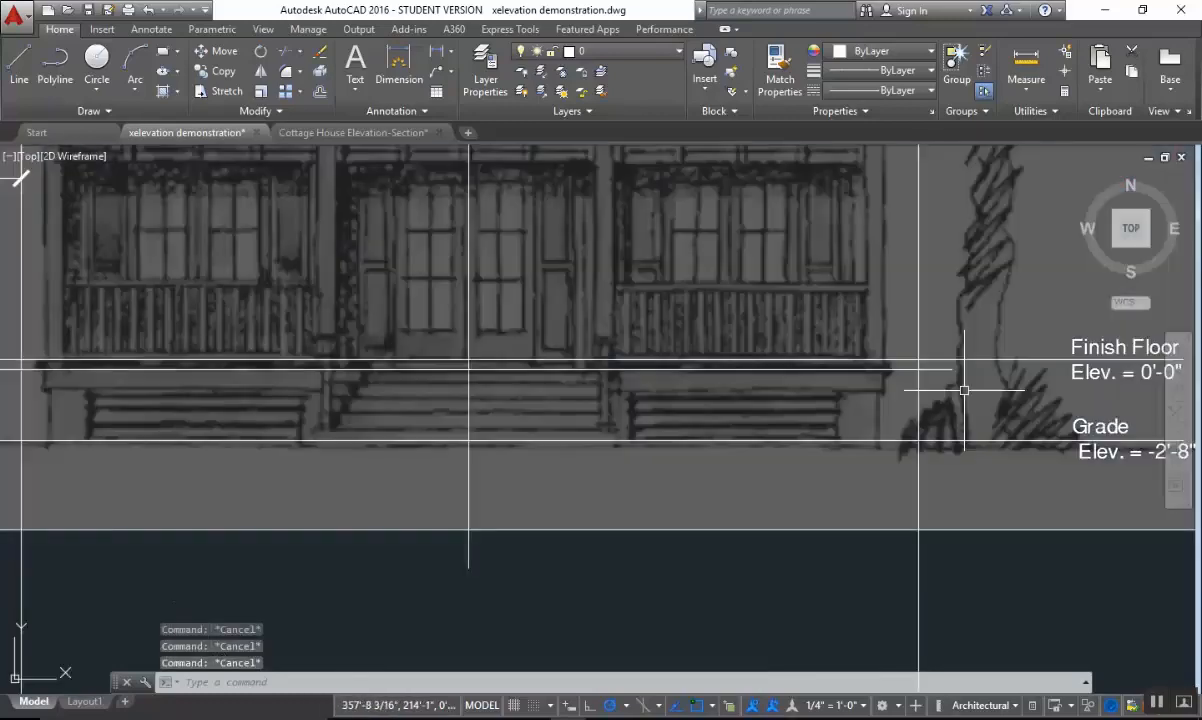
scroll(964, 390, "down", 2)
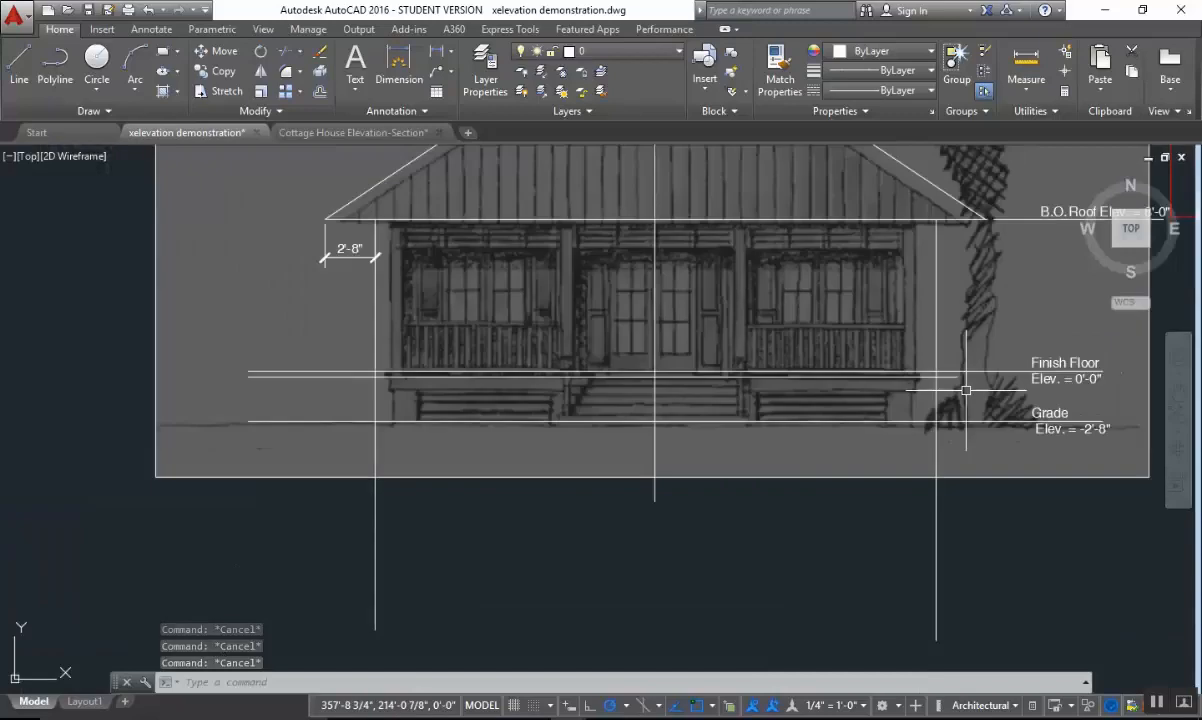
scroll(949, 400, "up", 2)
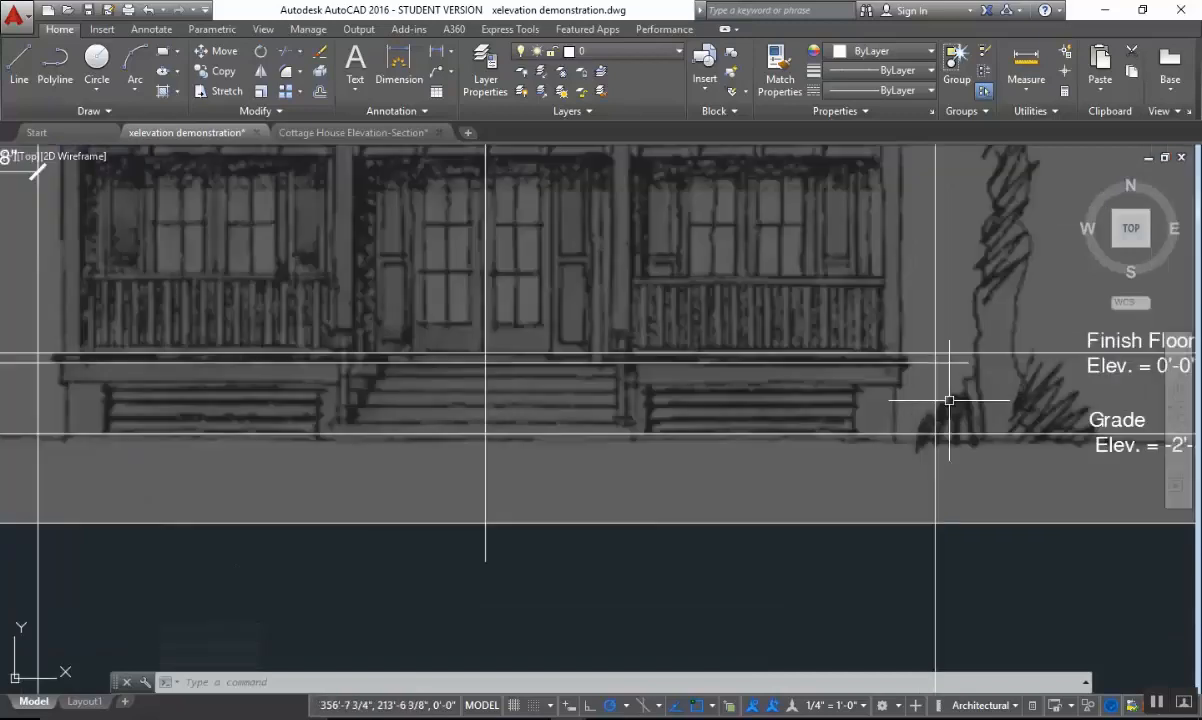
middle_click_drag(949, 401, 992, 457)
scroll(996, 455, "down", 4)
scroll(926, 410, "up", 2)
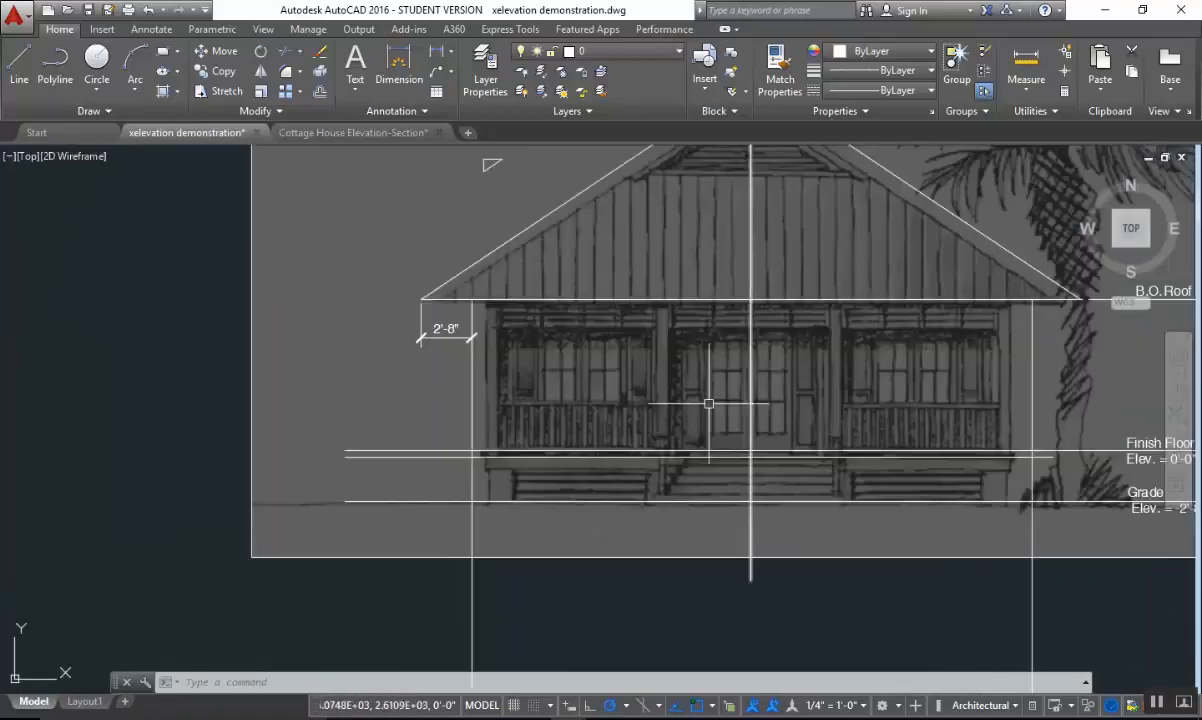
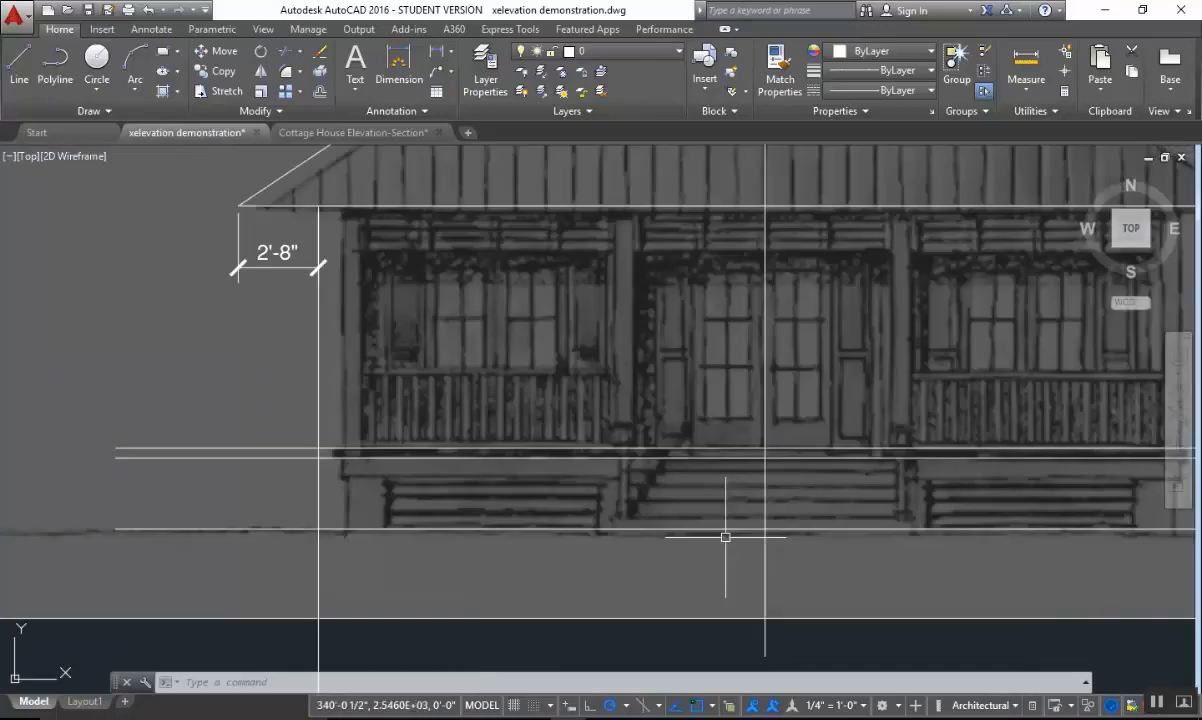
Check the porch posts and stairs in the Revit 3D view of the house, and return to the AutoCAD elevation drawing.
scroll(725, 537, "down", 5)
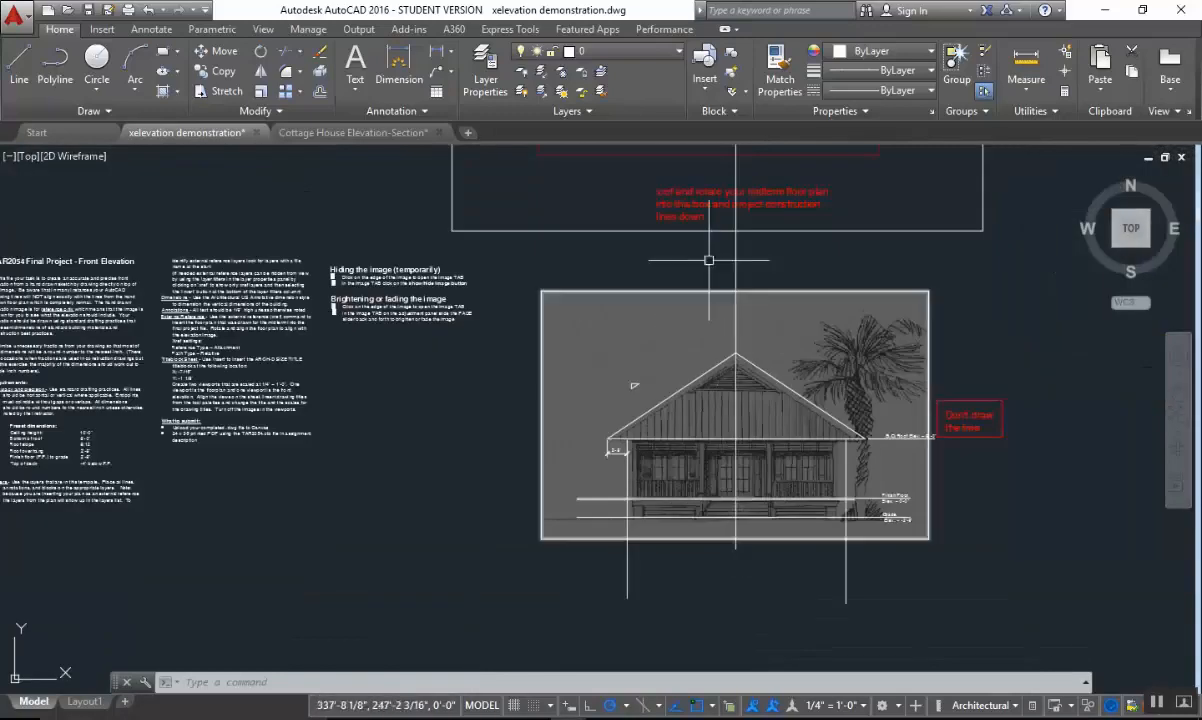
middle_click_drag(705, 260, 679, 425)
scroll(658, 292, "up", 2)
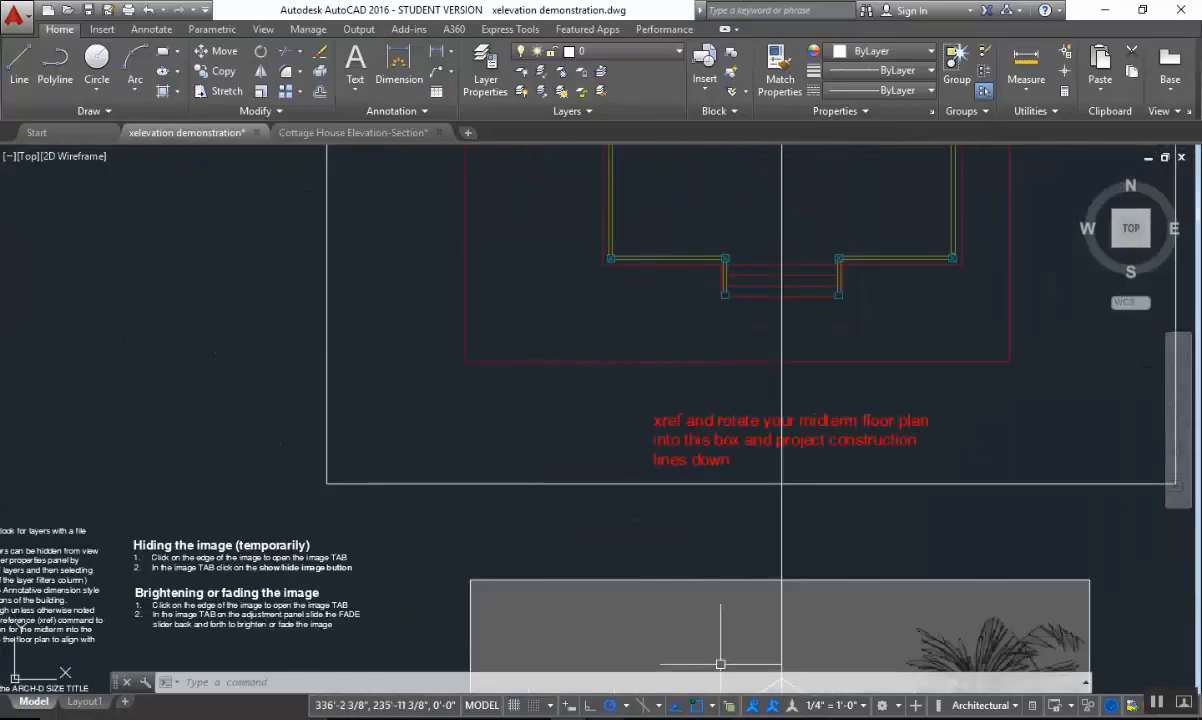
key("alt+Tab")
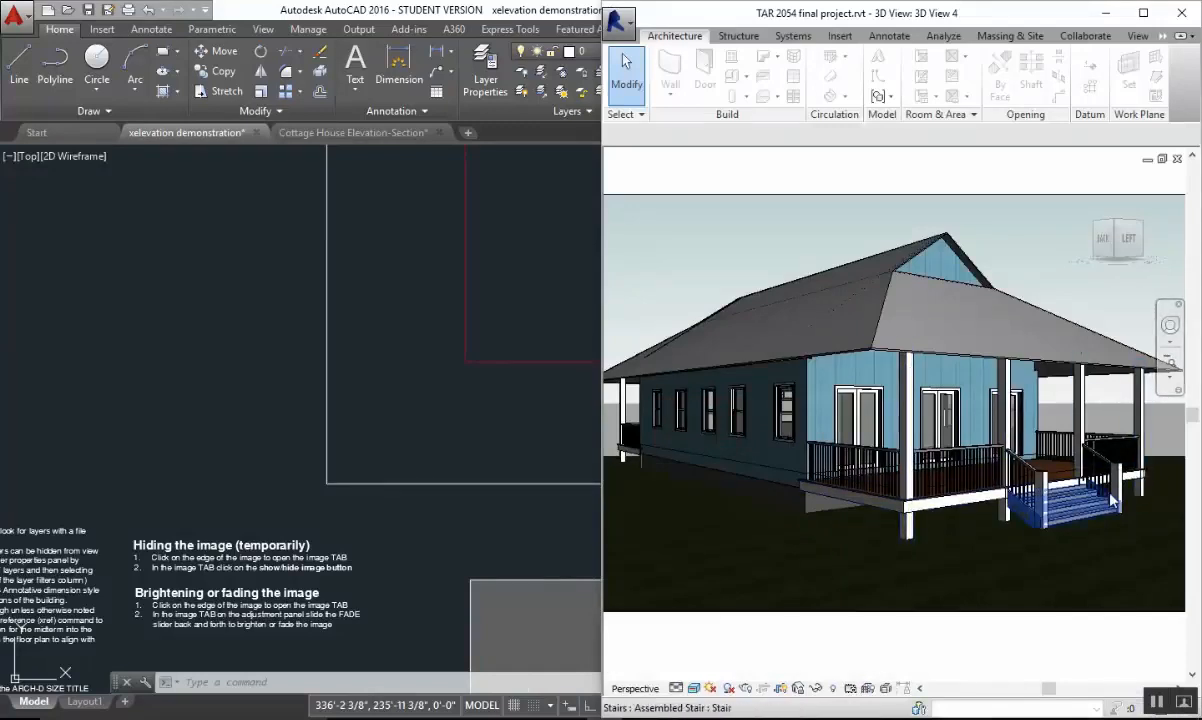
left_click(557, 272)
Draw a vertical line from the outer front corner of the plan's left porch corner post down to the line just below the finish floor.
middle_click_drag(863, 440, 700, 440)
scroll(502, 322, "up", 5)
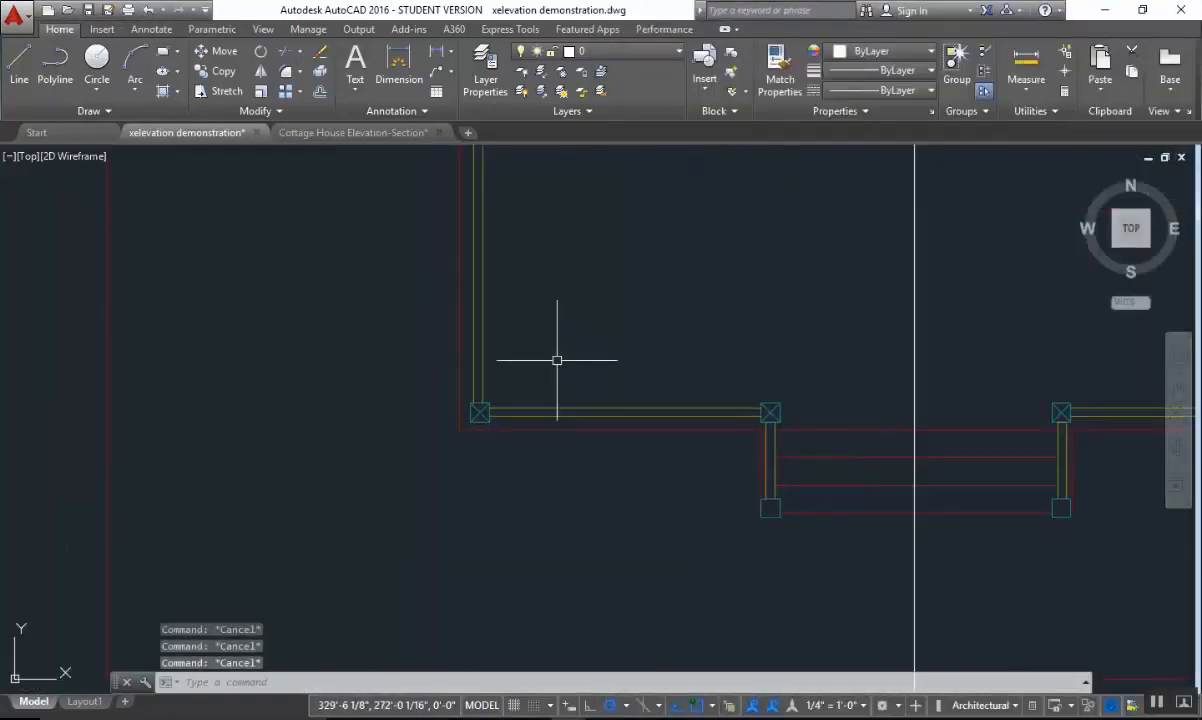
type("l")
key("Return")
scroll(493, 459, "up", 4)
left_click(433, 370)
scroll(528, 507, "down", 8)
middle_click_drag(528, 507, 499, 156)
middle_click_drag(478, 453, 489, 116)
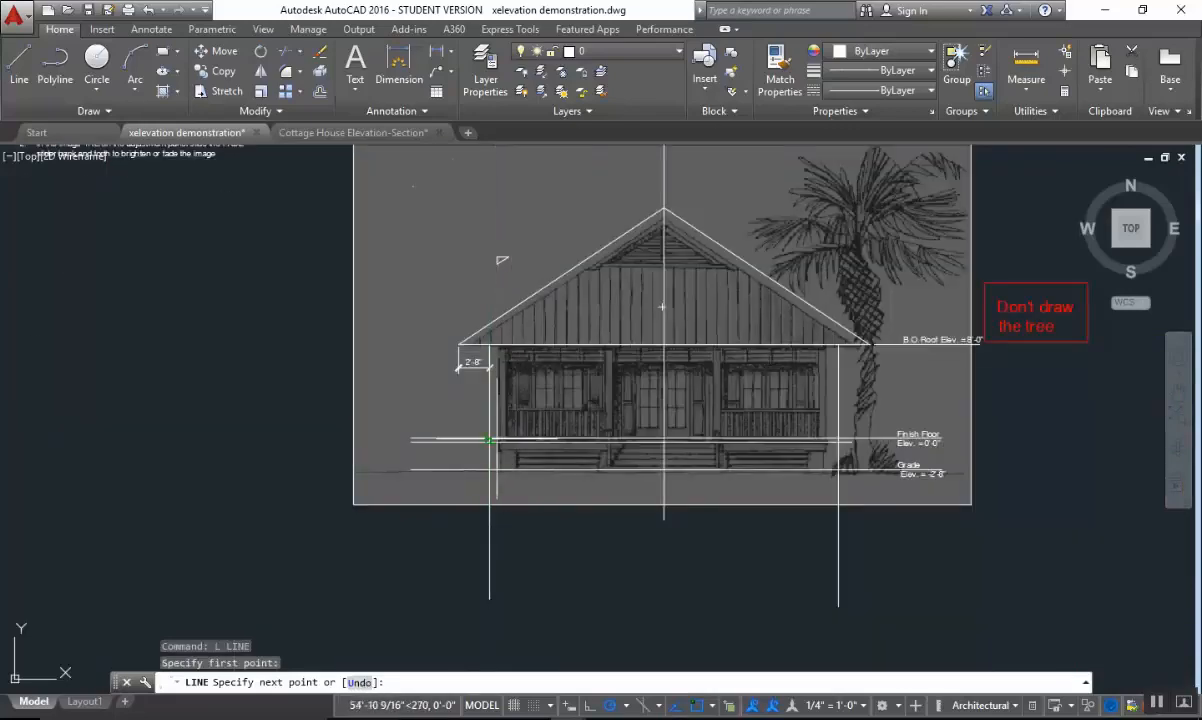
scroll(495, 440, "up", 6)
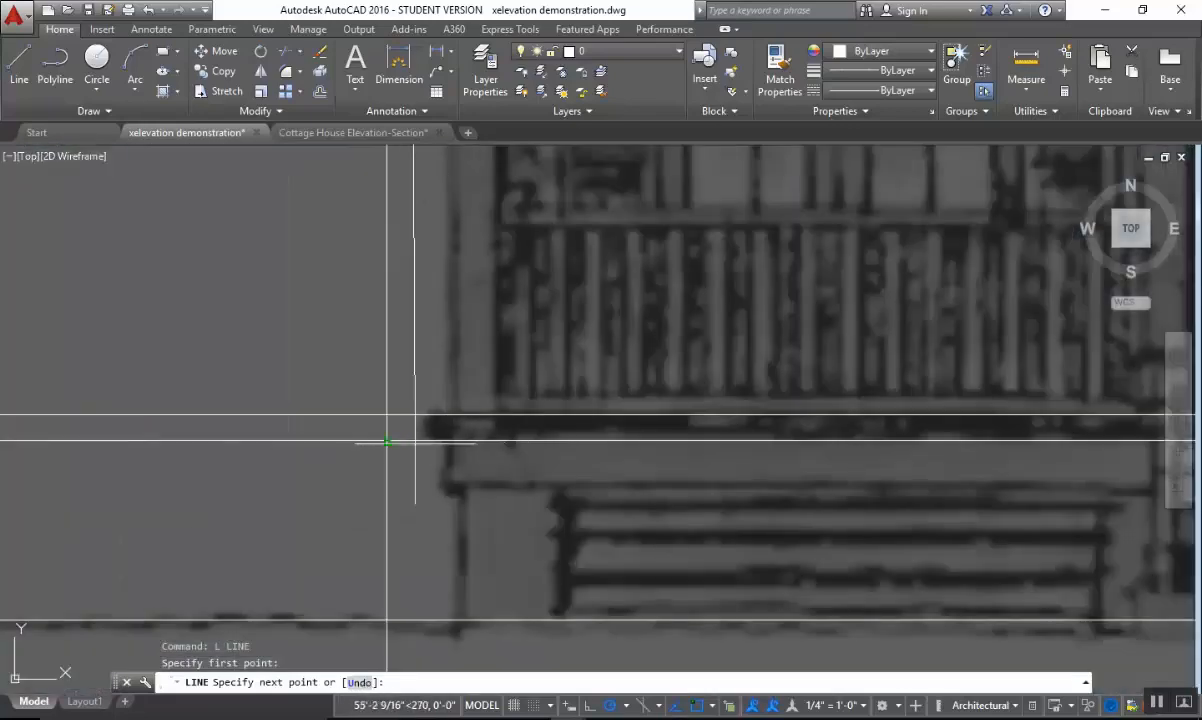
scroll(388, 423, "up", 3)
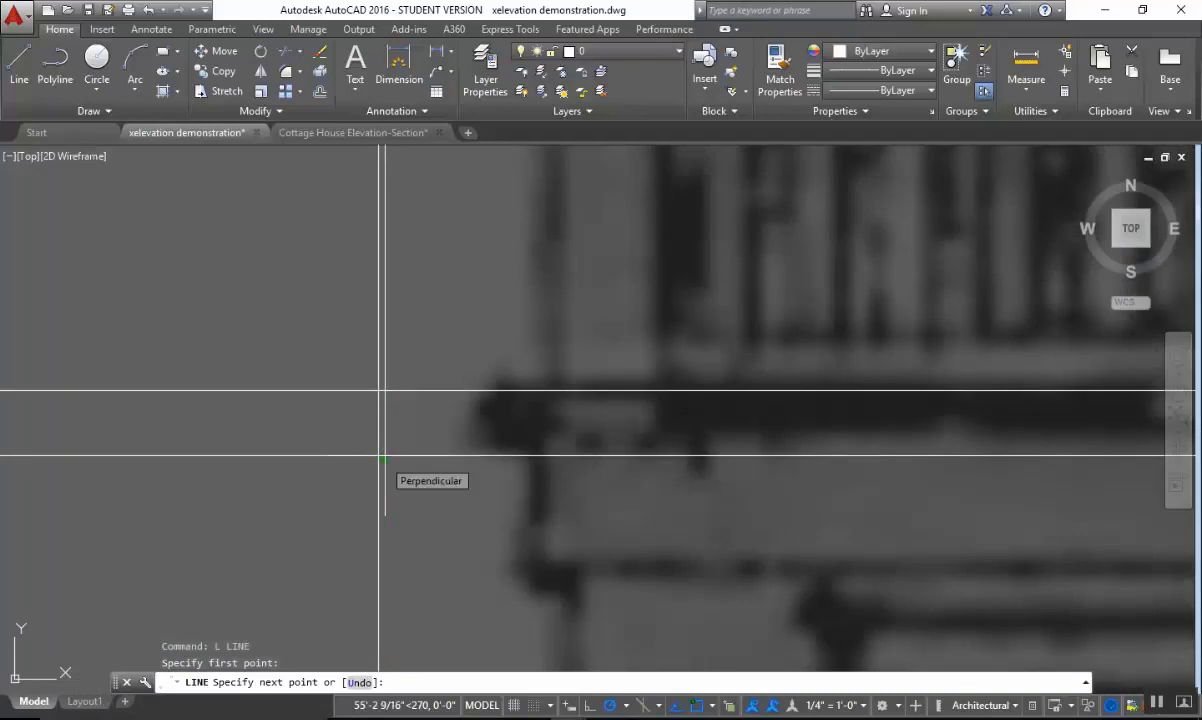
left_click(385, 456)
key("Escape")
Copy the post projection line from the left corner post's outer front corner to its inner front corner in the plan.
scroll(523, 497, "down", 6)
middle_click_drag(520, 277, 507, 590)
middle_click_drag(565, 250, 560, 526)
scroll(600, 465, "down", 6)
middle_click_drag(627, 314, 572, 543)
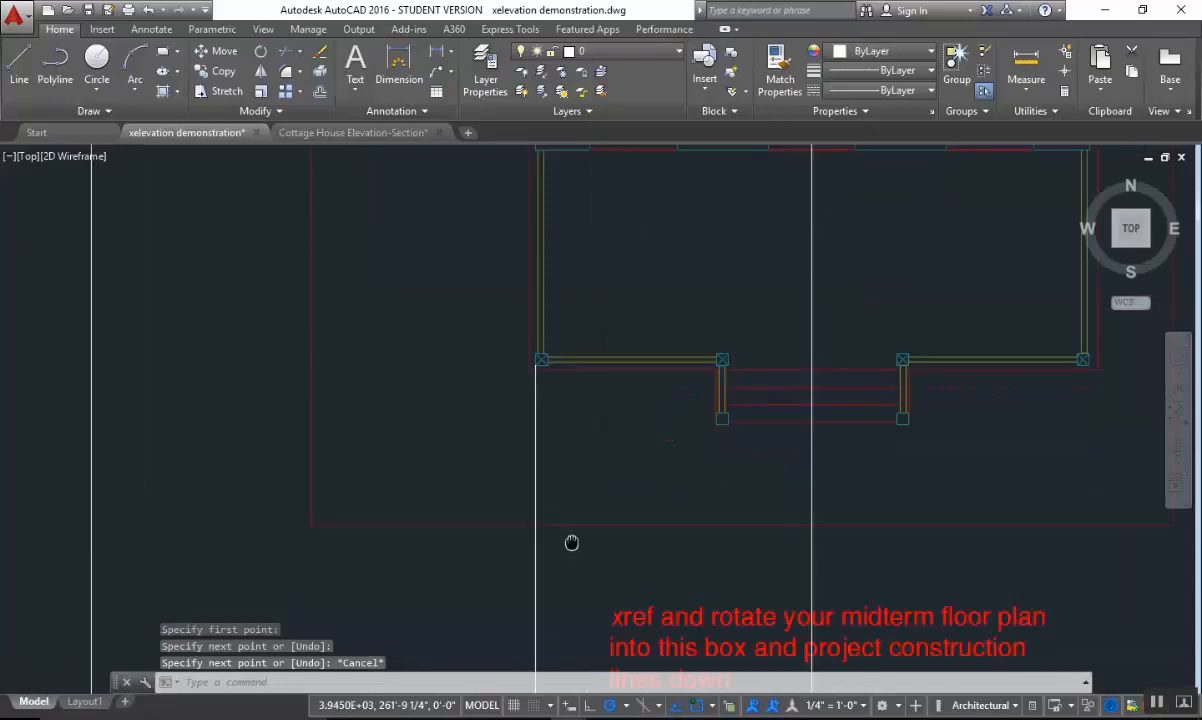
scroll(550, 437, "up", 8)
type("co")
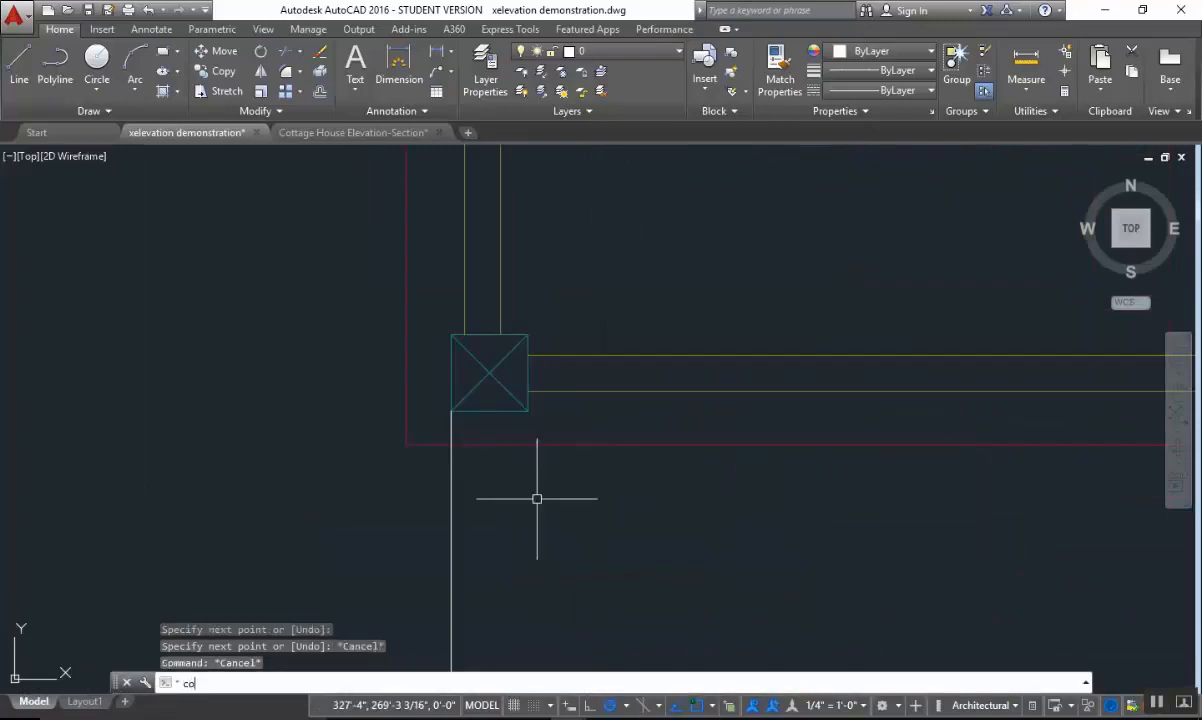
key("space")
left_click(415, 575)
left_click(501, 514)
left_click(501, 514)
left_click(366, 552)
key("space")
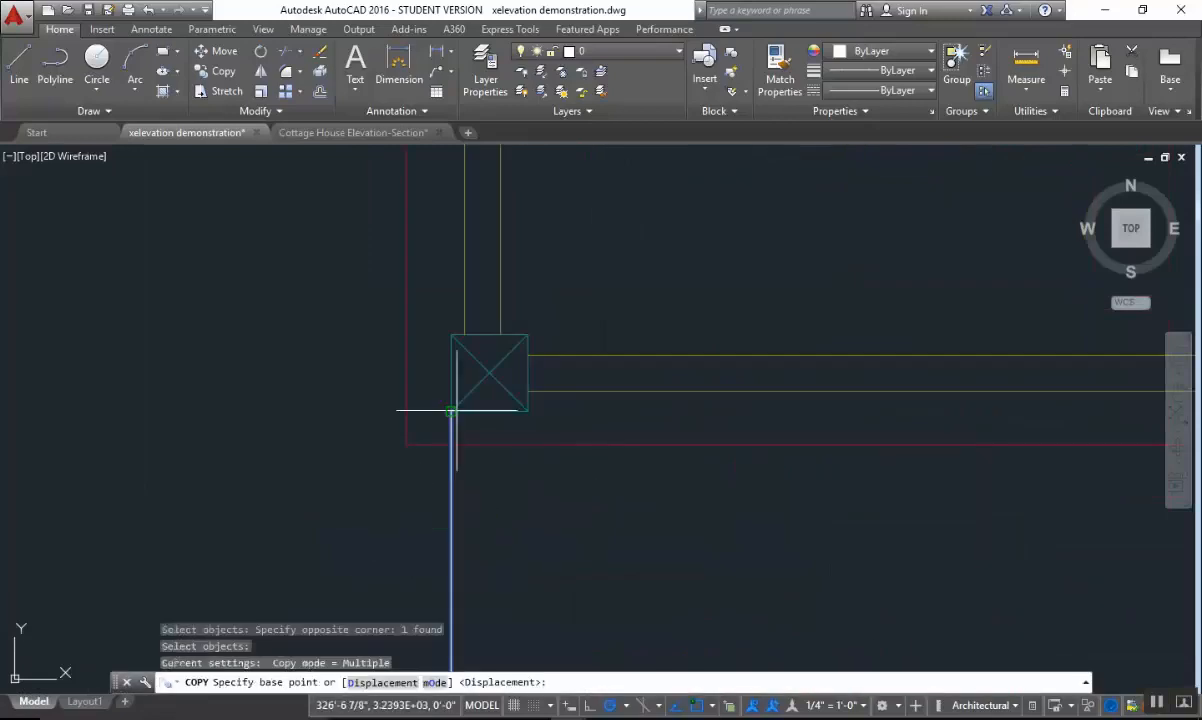
left_click(451, 410)
left_click(527, 411)
Place further copies of the projection line at both front corners of each of the two porch posts flanking the stairs.
scroll(800, 529, "down", 5)
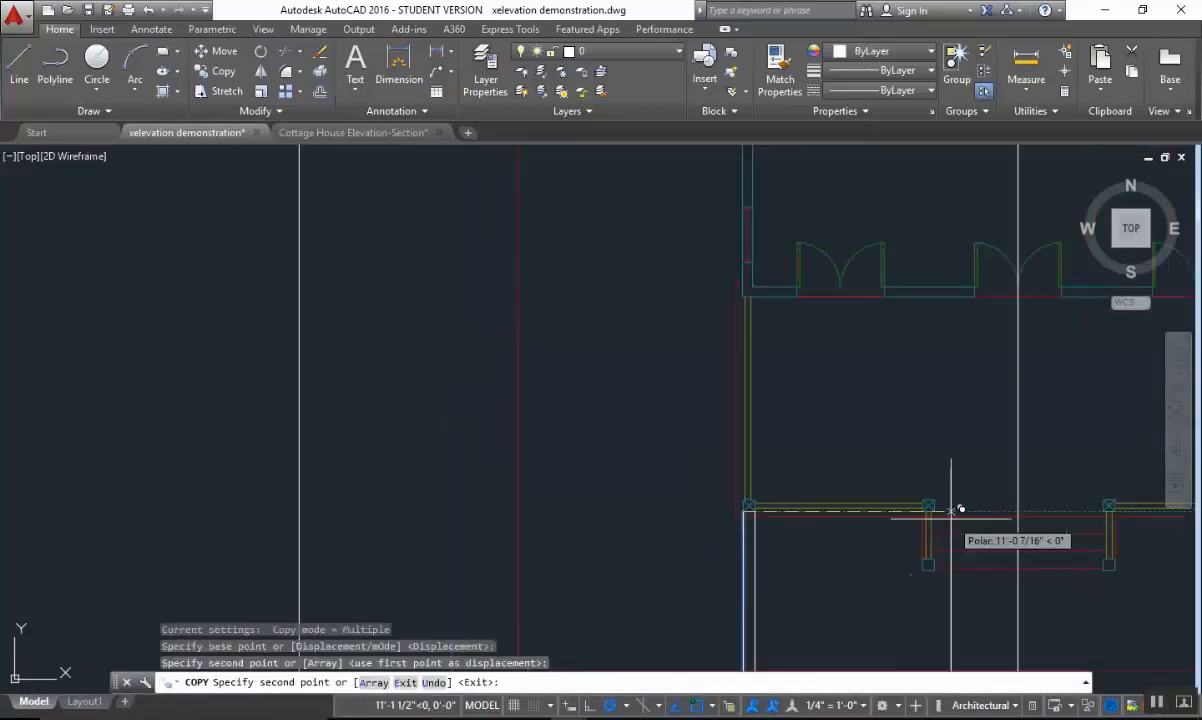
middle_click_drag(1018, 533, 600, 418)
scroll(600, 424, "up", 4)
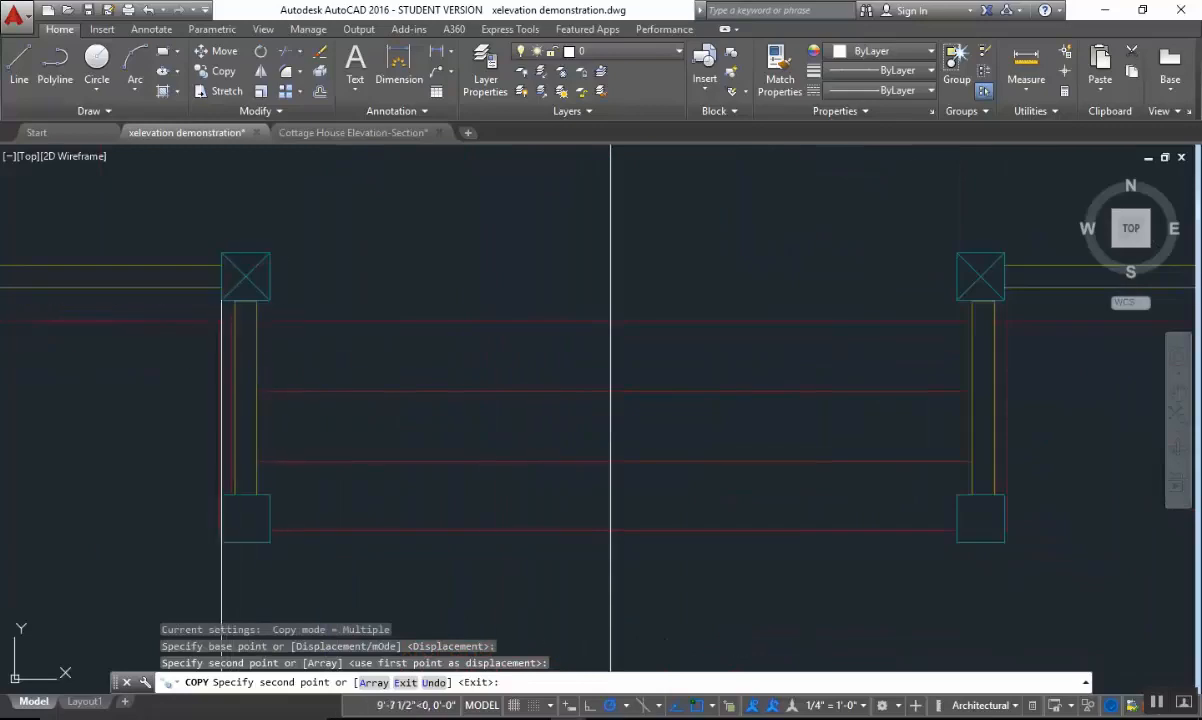
left_click(221, 300)
left_click(270, 300)
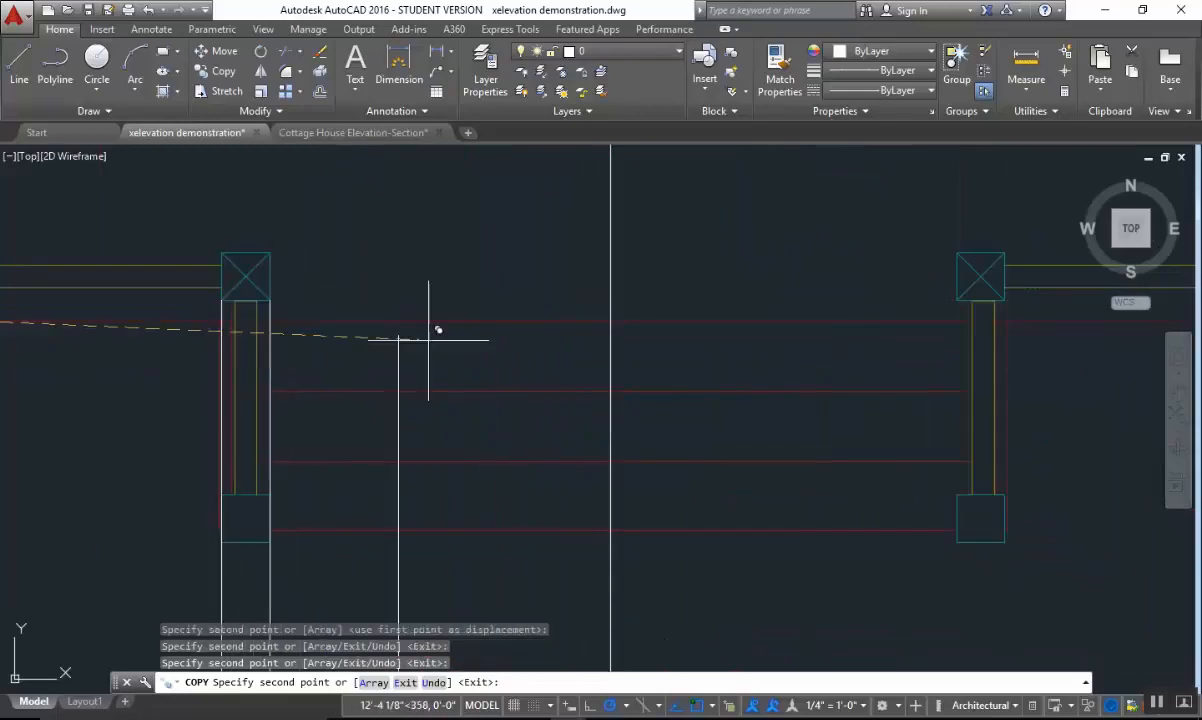
left_click(957, 300)
left_click(1005, 300)
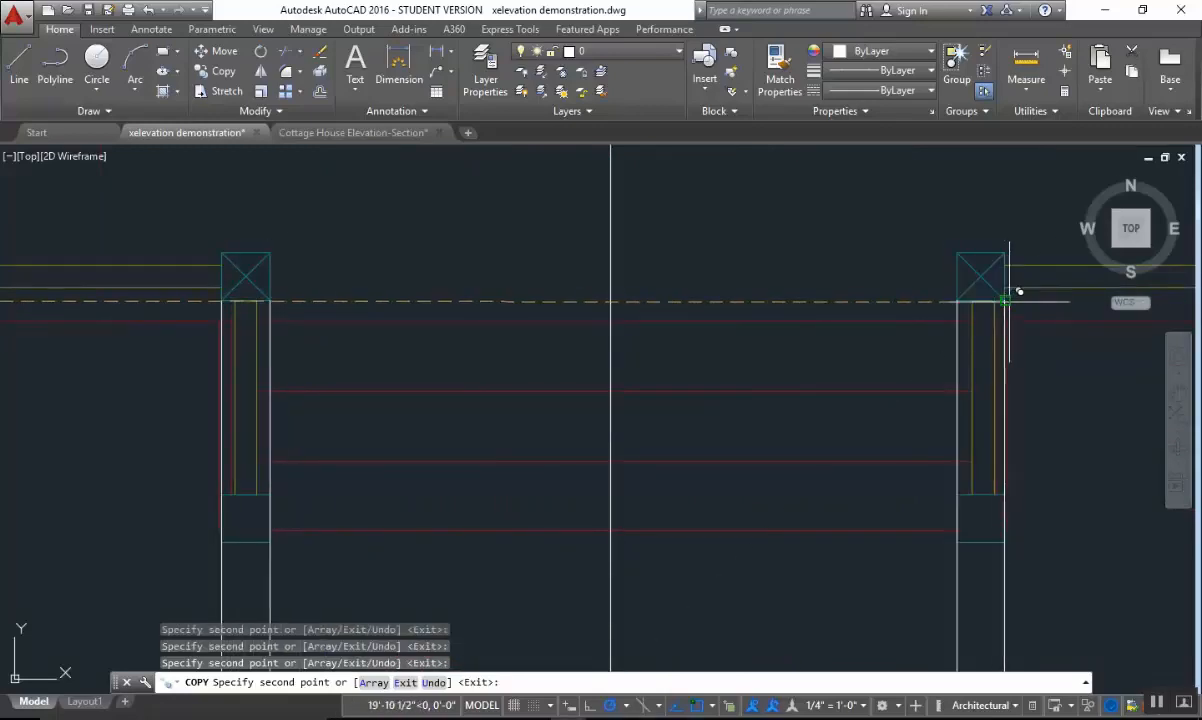
Place copies of the projection line at both front corners of the right porch corner post and finish copying.
middle_click_drag(1041, 373, 366, 400)
left_click(1017, 327)
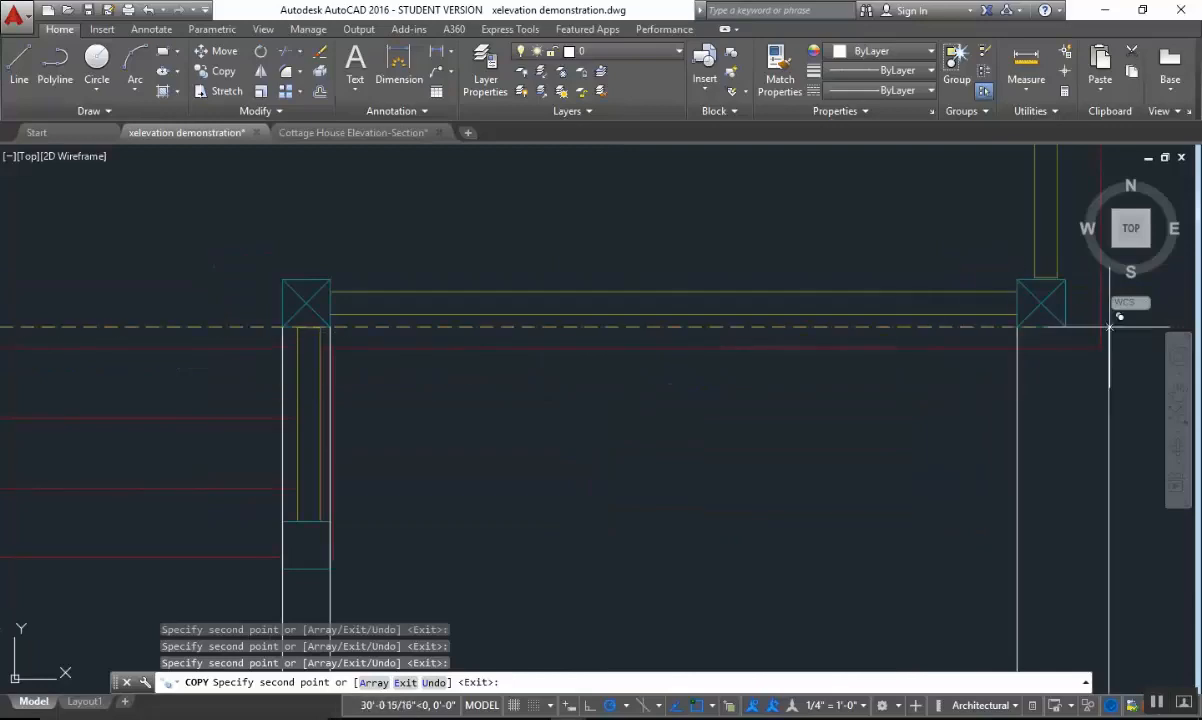
left_click(1065, 327)
key("Escape")
Trim the porch post projection lines above the bottom-of-roof line, using the eave line as the cutting edge.
scroll(904, 404, "down", 8)
middle_click_drag(775, 404, 720, 158)
middle_click_drag(545, 565, 520, 201)
scroll(762, 337, "up", 2)
key("Escape")
middle_click_drag(852, 310, 842, 342)
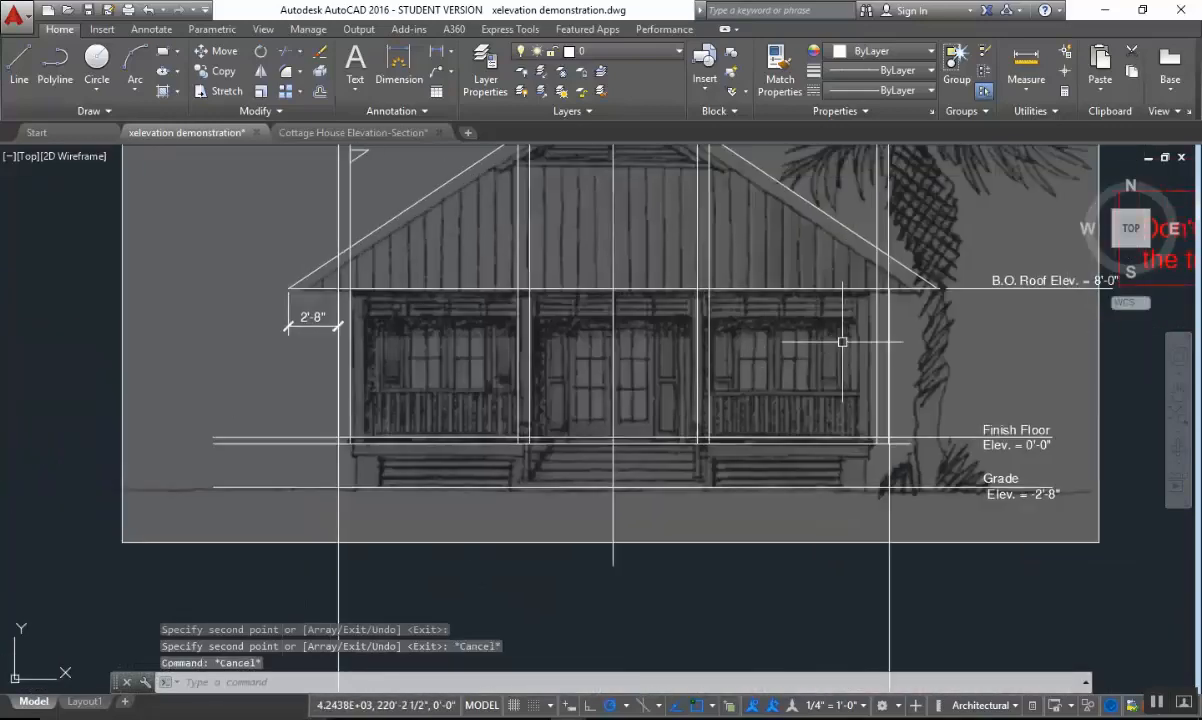
type("tr")
key("Return")
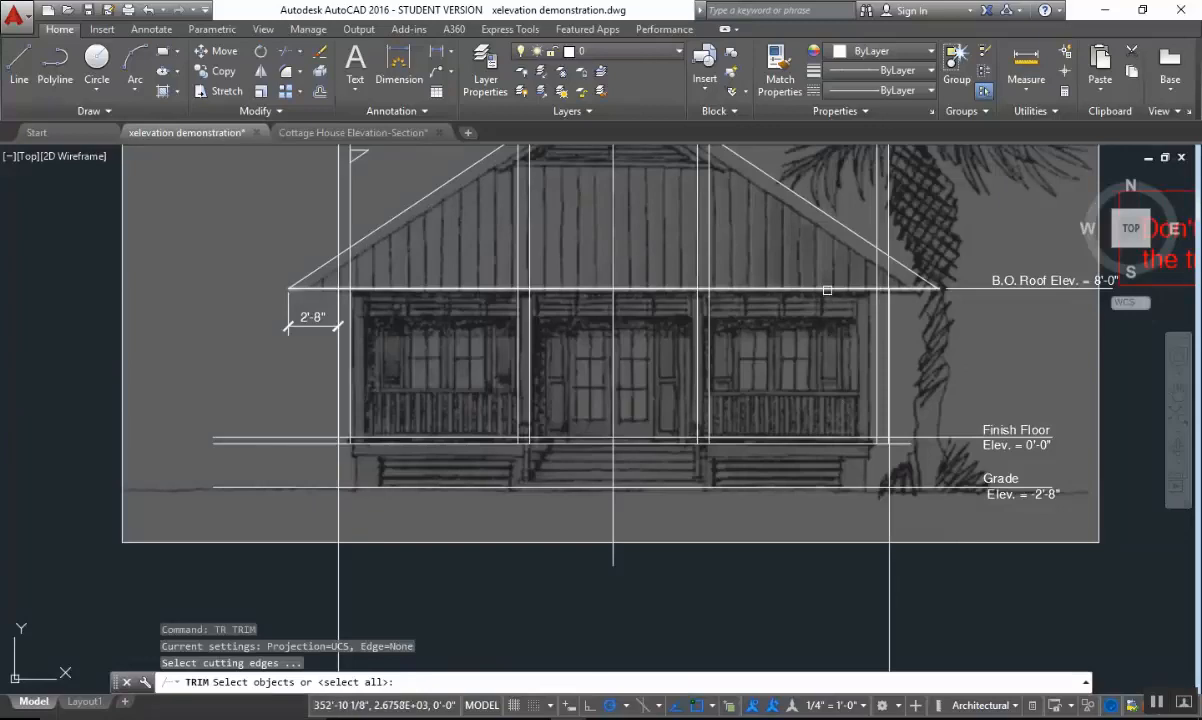
left_click(827, 290)
key("Return")
left_click(912, 209)
left_click(846, 222)
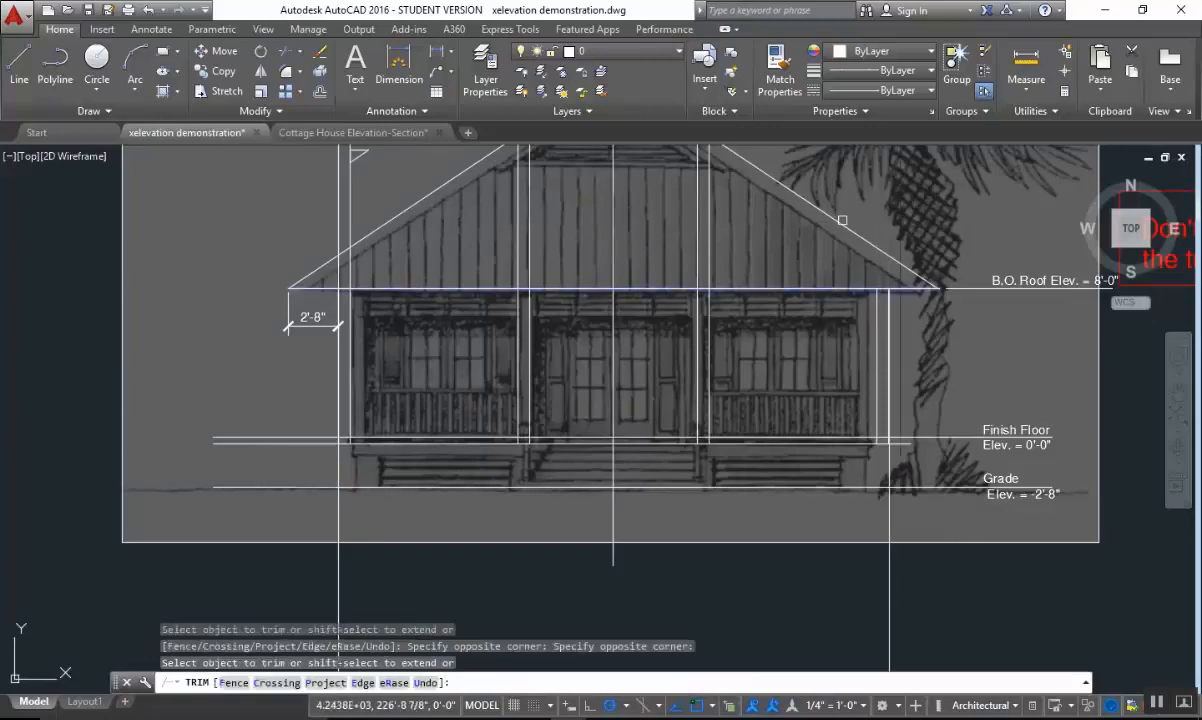
left_click(727, 247)
left_click(678, 248)
left_click(572, 247)
left_click(497, 250)
left_click(384, 227)
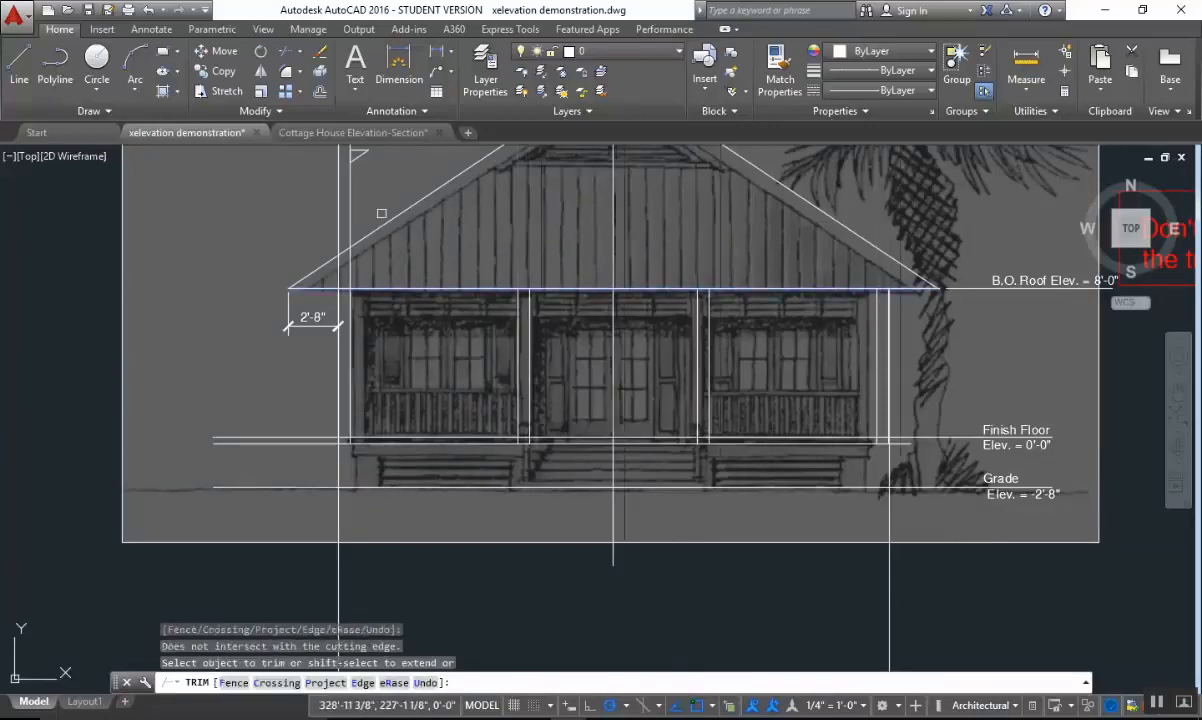
left_click(381, 213)
left_click(312, 217)
left_click(341, 243)
key("Escape")
Trim the finish floor line between the two edges of the left corner post.
middle_click_drag(620, 303, 596, 429)
scroll(465, 440, "up", 2)
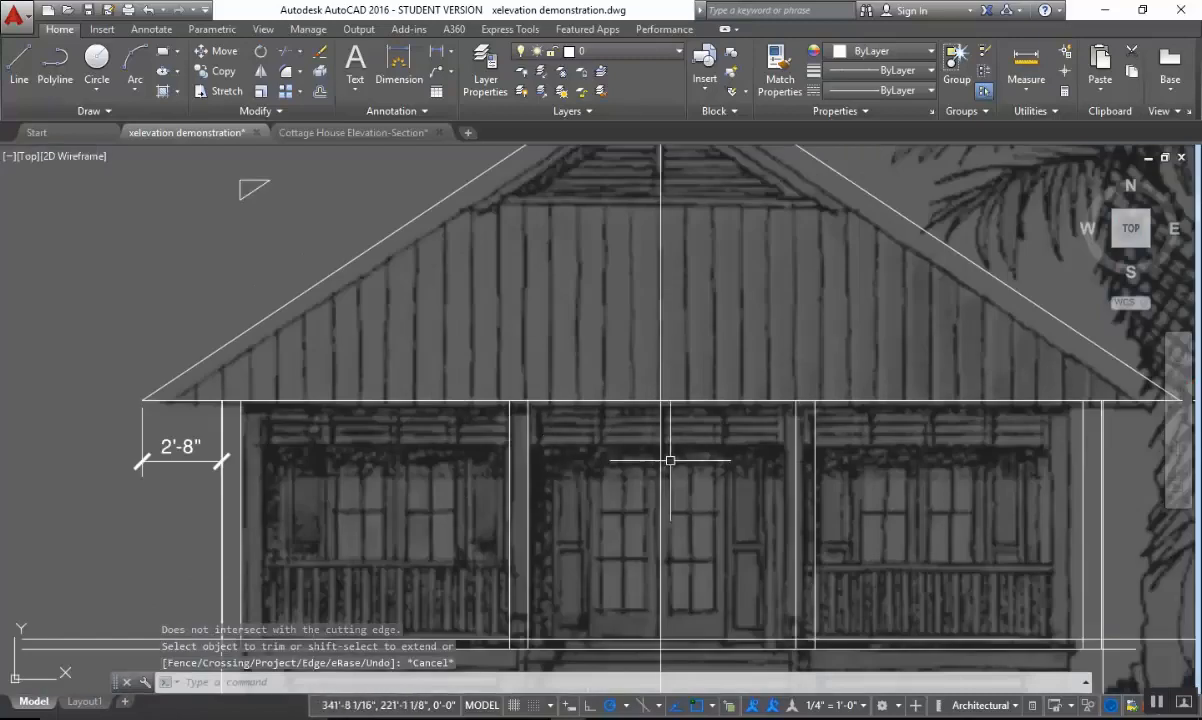
middle_click_drag(679, 455, 703, 311)
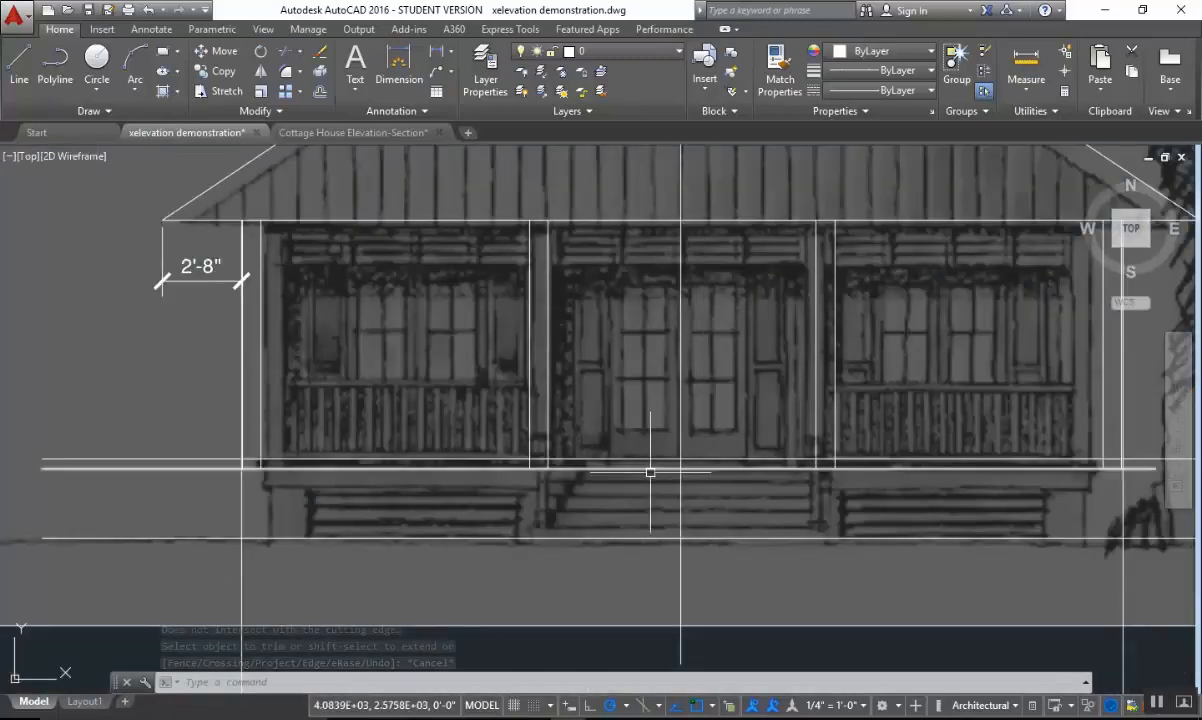
scroll(391, 489, "up", 6)
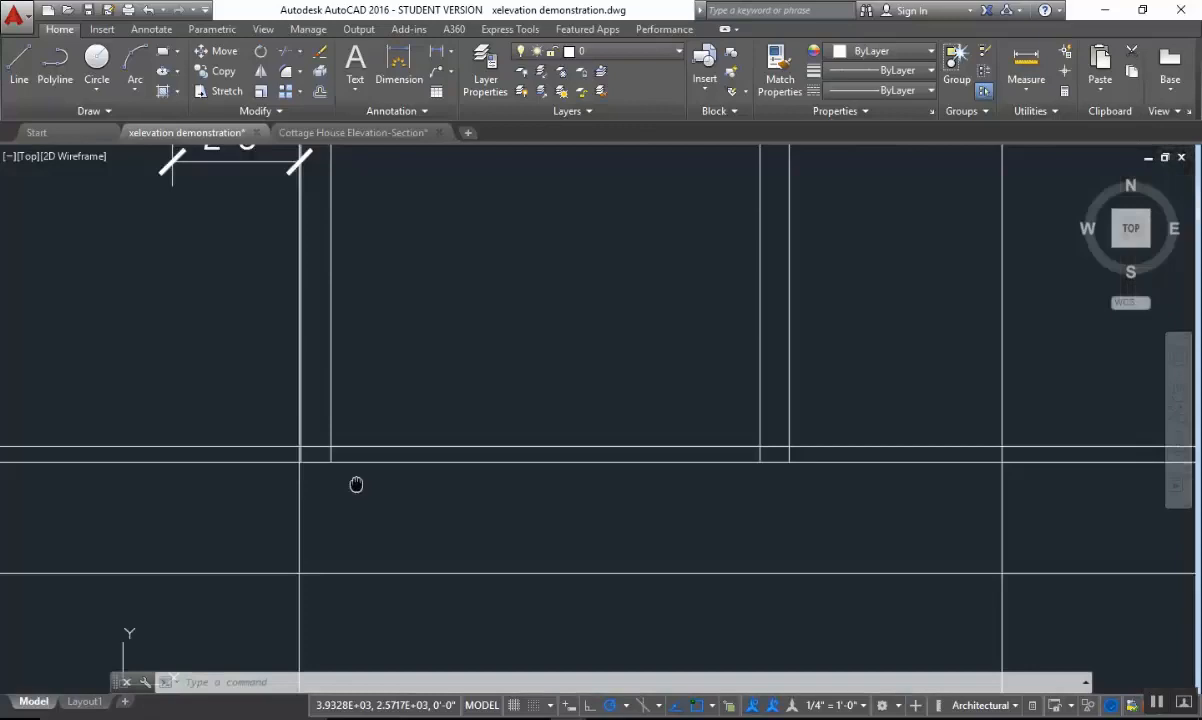
key("Escape")
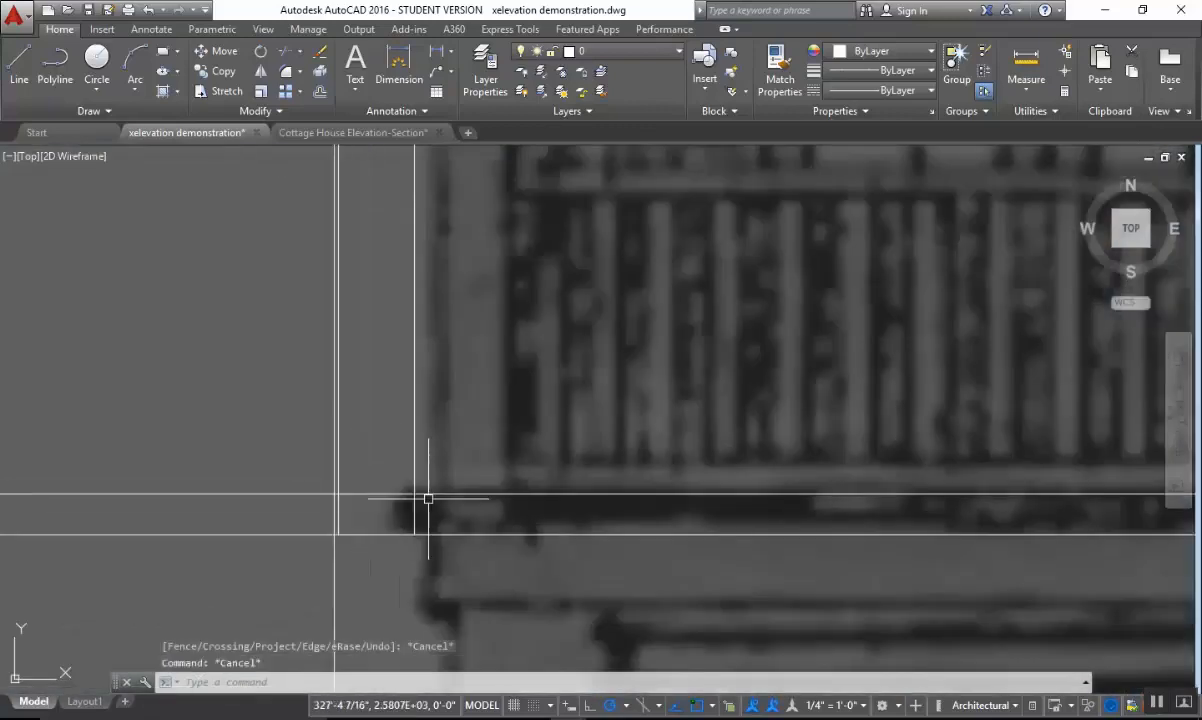
key("Escape")
key("Escape")
scroll(510, 500, "down", 4)
type("tr")
key("Return")
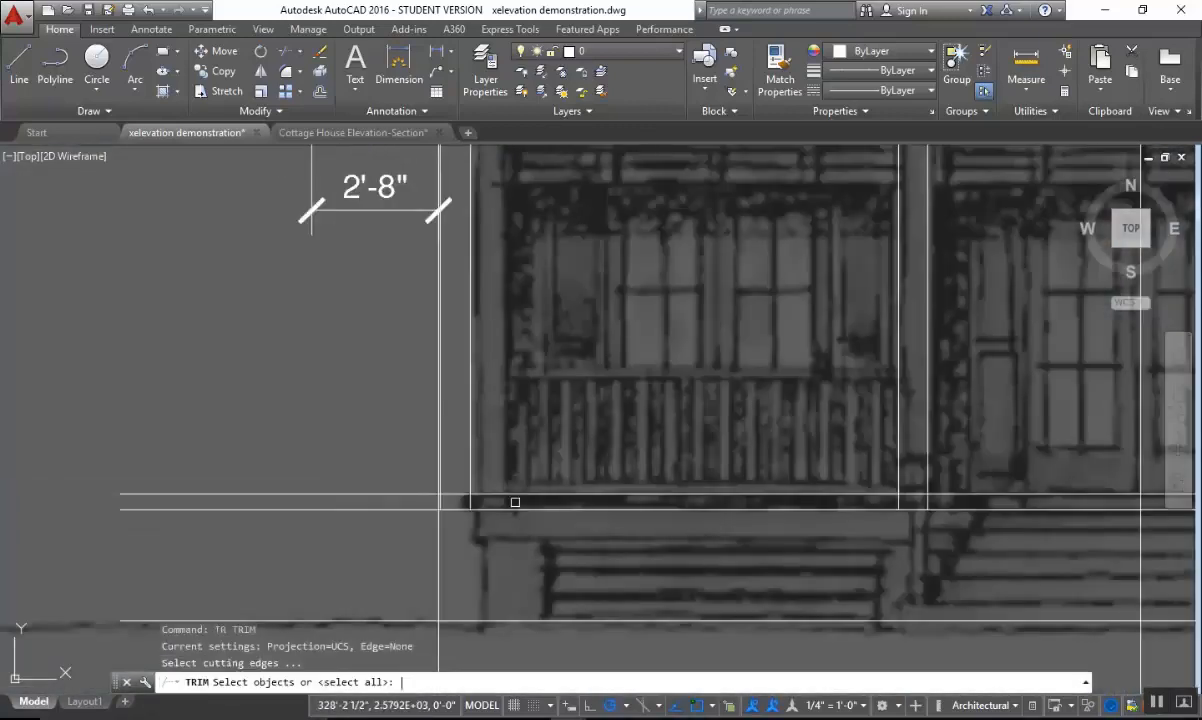
scroll(510, 499, "up", 2)
left_click(507, 458)
scroll(414, 471, "up", 3)
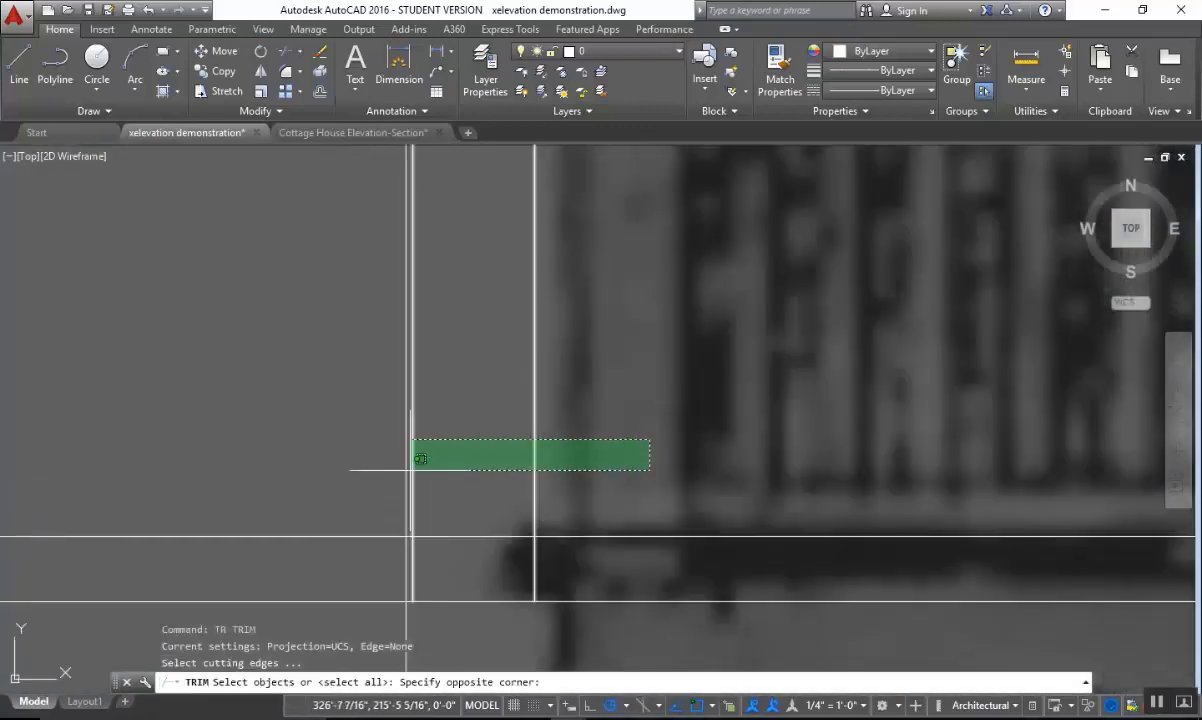
left_click(411, 470)
key("Return")
left_click(498, 507)
left_click(526, 562)
scroll(645, 553, "down", 6)
key("Escape")
Trim the finish floor line between the two edges of the post at the left side of the stairs.
middle_click_drag(860, 543, 350, 525)
key("Return")
left_click(687, 494)
left_click(569, 523)
key("Return")
left_click(765, 532)
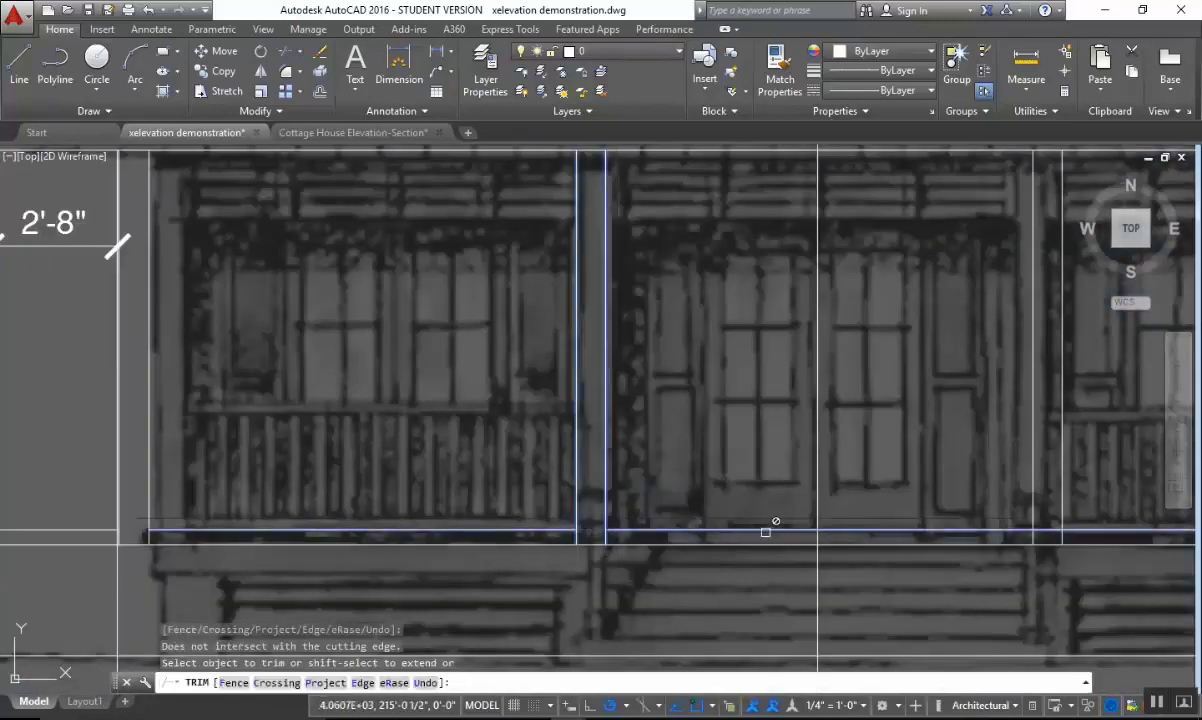
middle_click_drag(1010, 524, 570, 512)
key("Escape")
Trim the finish floor line between the two edges of the post at the right side of the stairs.
key("Return")
left_click(688, 483)
left_click(577, 488)
key("Return")
left_click(607, 519)
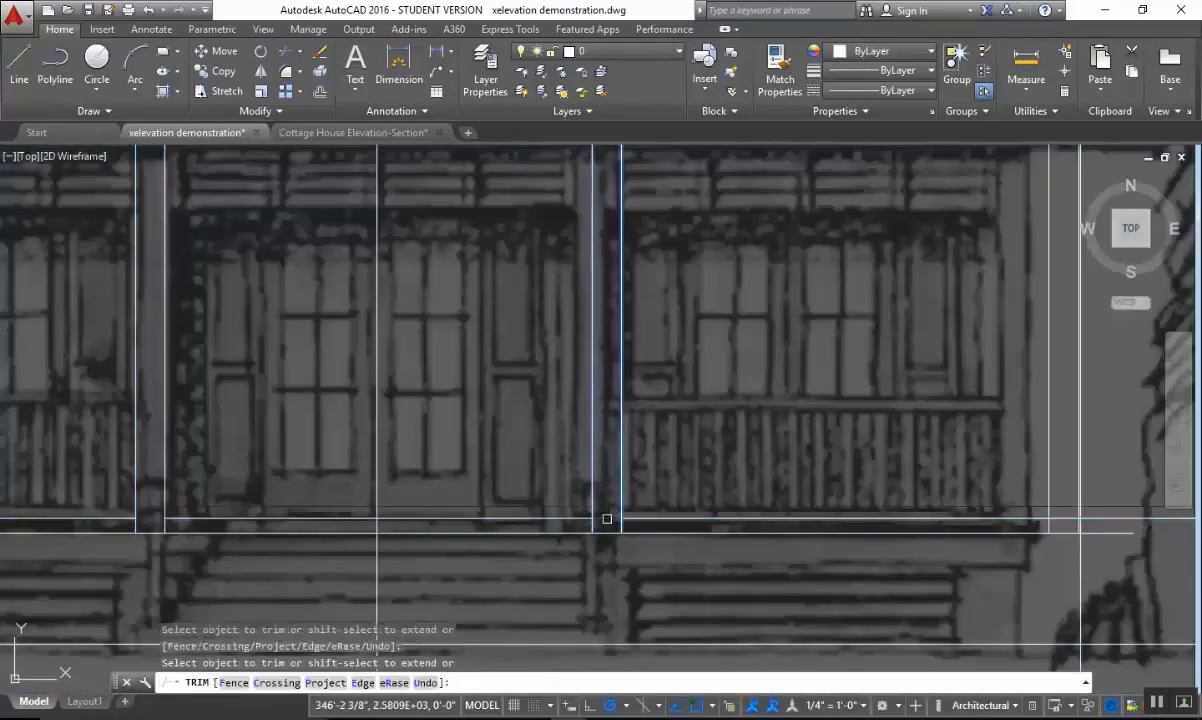
key("Escape")
Trim the finish floor line between the two edges of the right corner post.
key("Return")
scroll(1045, 458, "up", 6)
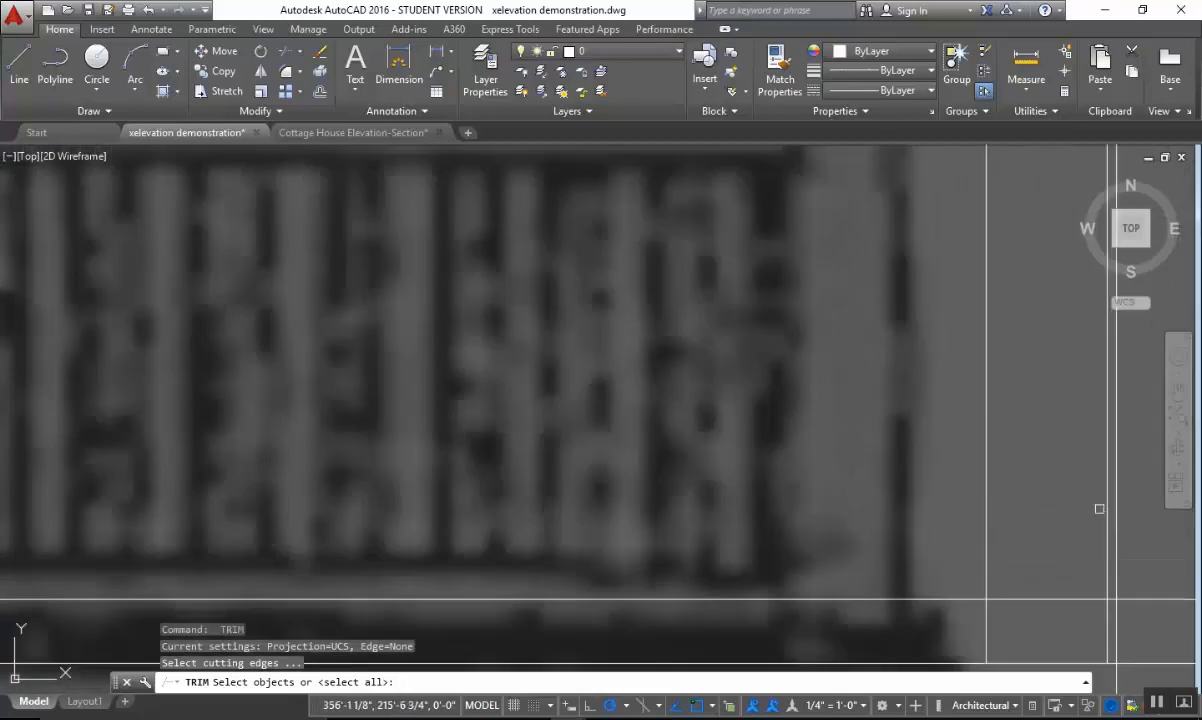
left_click(1105, 516)
left_click(1008, 522)
left_click(967, 554)
key("Return")
left_click(1050, 571)
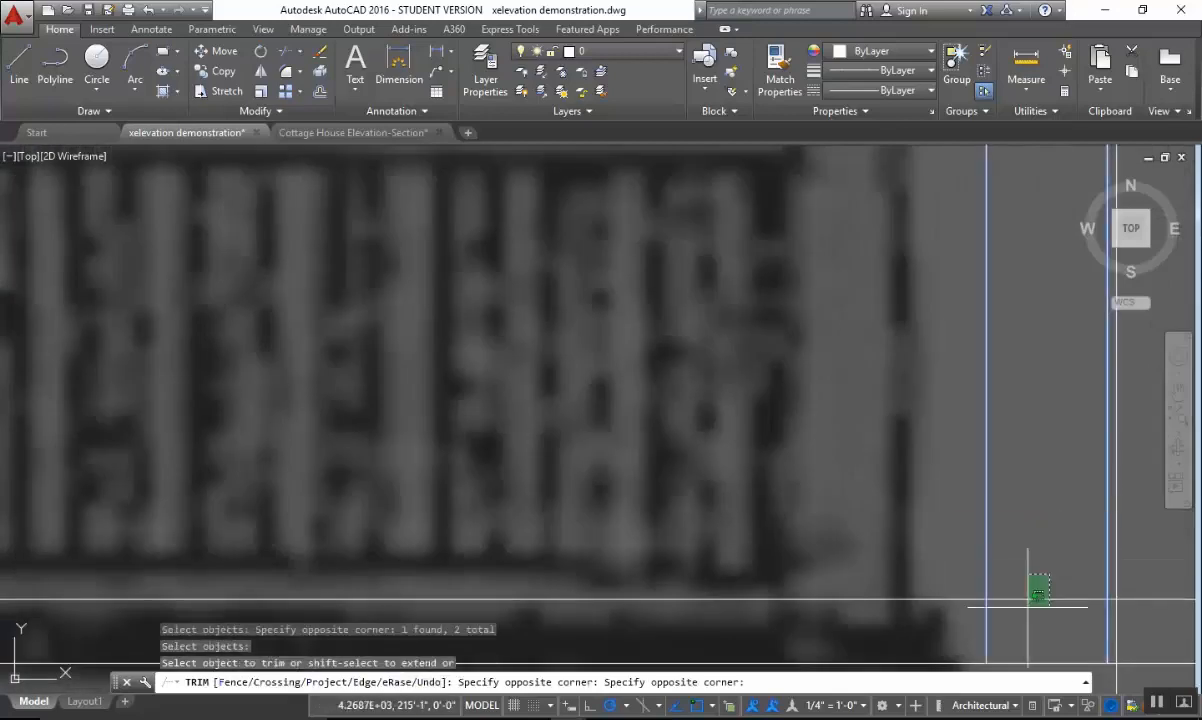
left_click(1028, 607)
scroll(1137, 613, "down", 2)
scroll(1130, 610, "down", 3)
key("Escape")
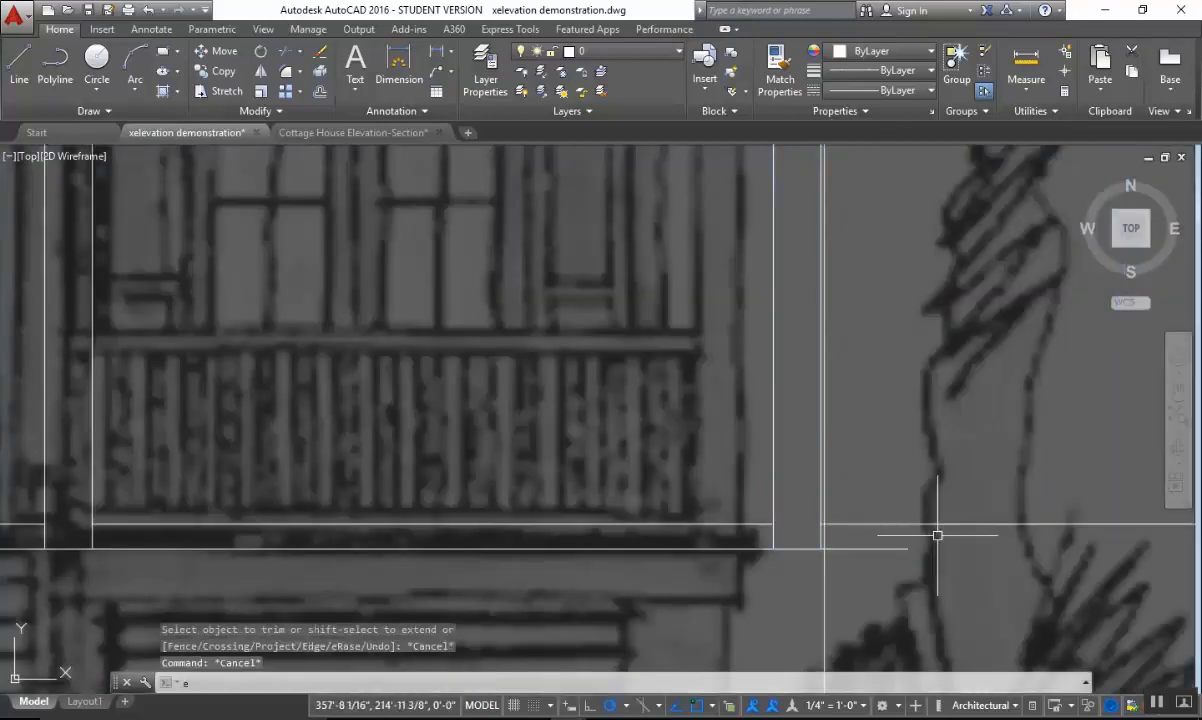
Erase the leftover finish floor line segments outside the right and left corner posts.
type("e")
key("Return")
double_click(942, 520)
left_click(902, 548)
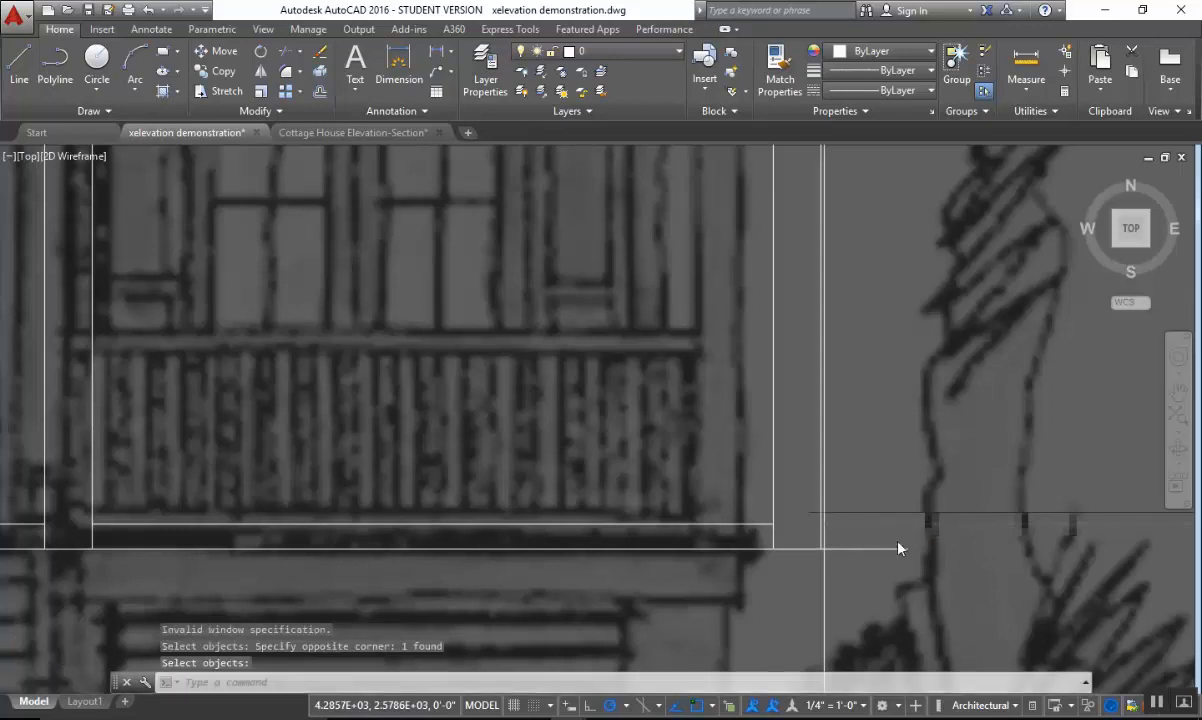
key("Return")
middle_click_drag(763, 531, 1078, 503)
key("Return")
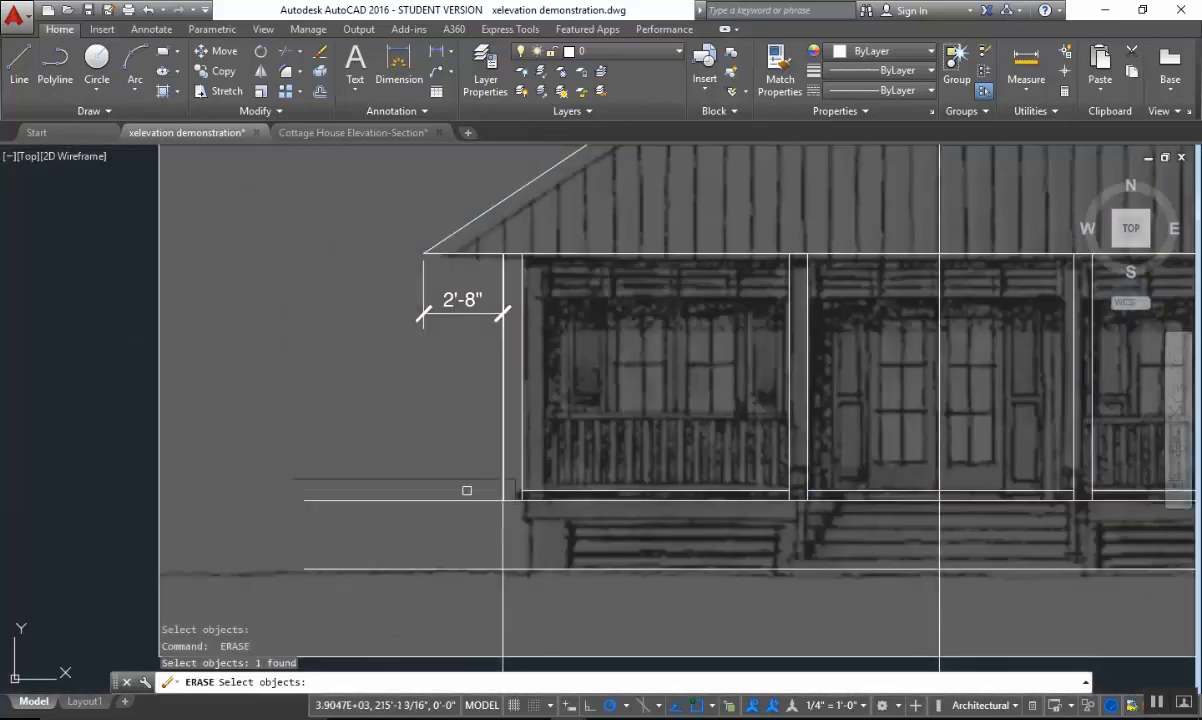
key("Escape")
Extend both edges of the post at the right side of the stairs down to the grade line.
middle_click_drag(617, 518, 212, 486)
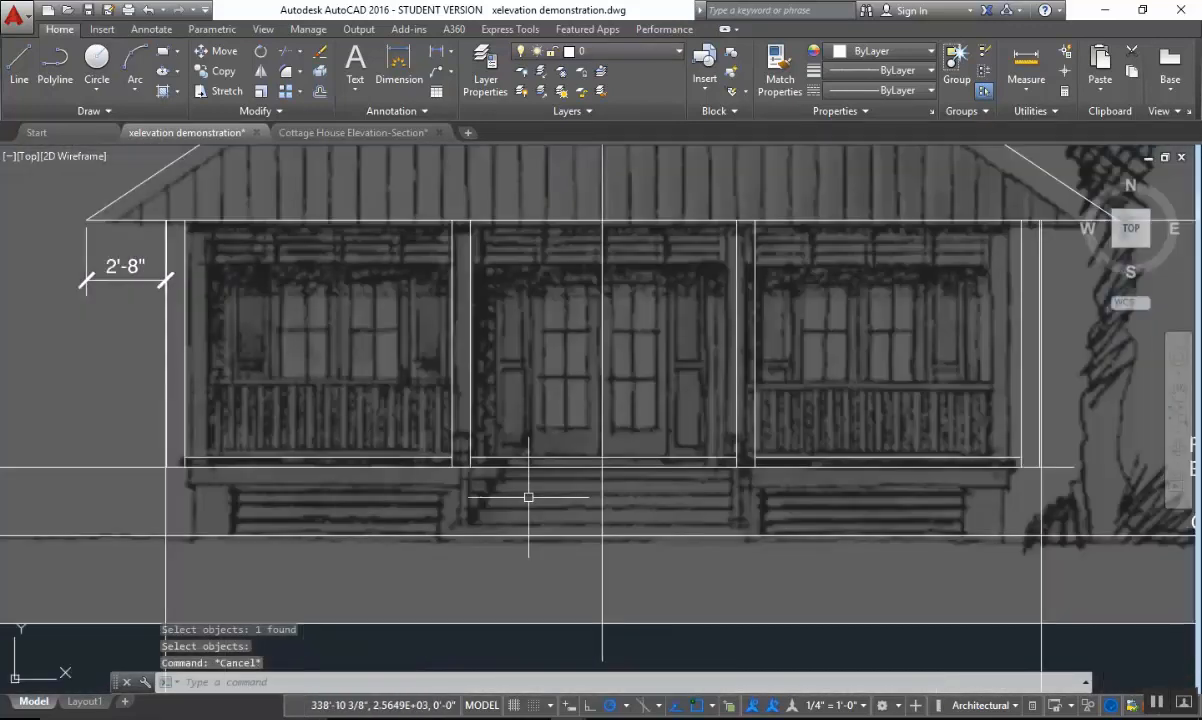
middle_click_drag(575, 377, 574, 364)
middle_click_drag(606, 434, 574, 362)
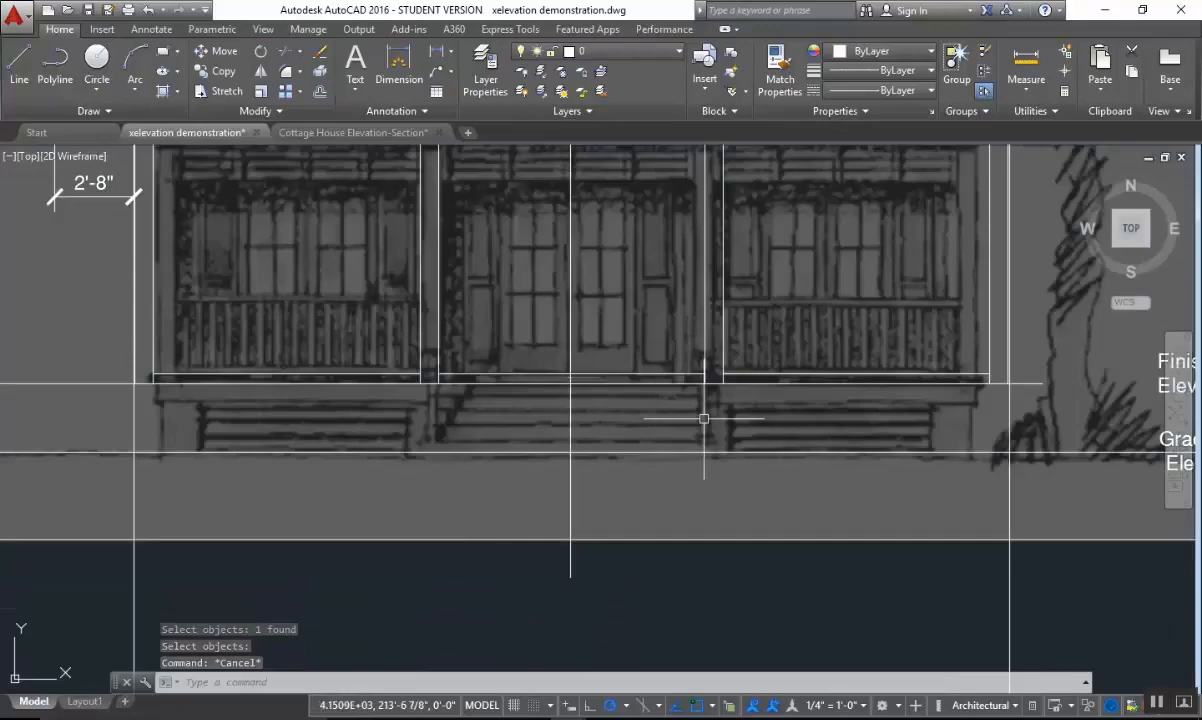
scroll(704, 417, "up", 2)
key("Escape")
scroll(764, 425, "down", 2)
type("ex")
key("Return")
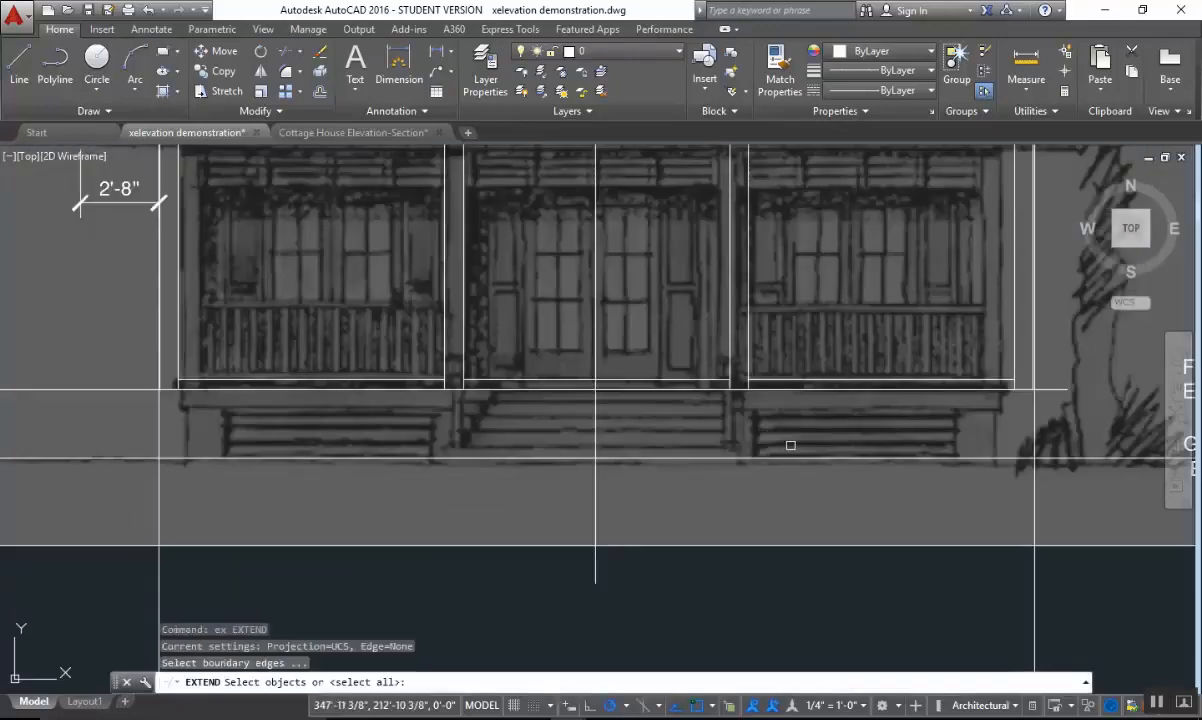
left_click(789, 443)
left_click(718, 512)
key("Return")
left_click(735, 397)
left_click(792, 301)
left_click(700, 322)
Extend both edges of the post at the left side of the stairs down to the grade line.
left_click(511, 315)
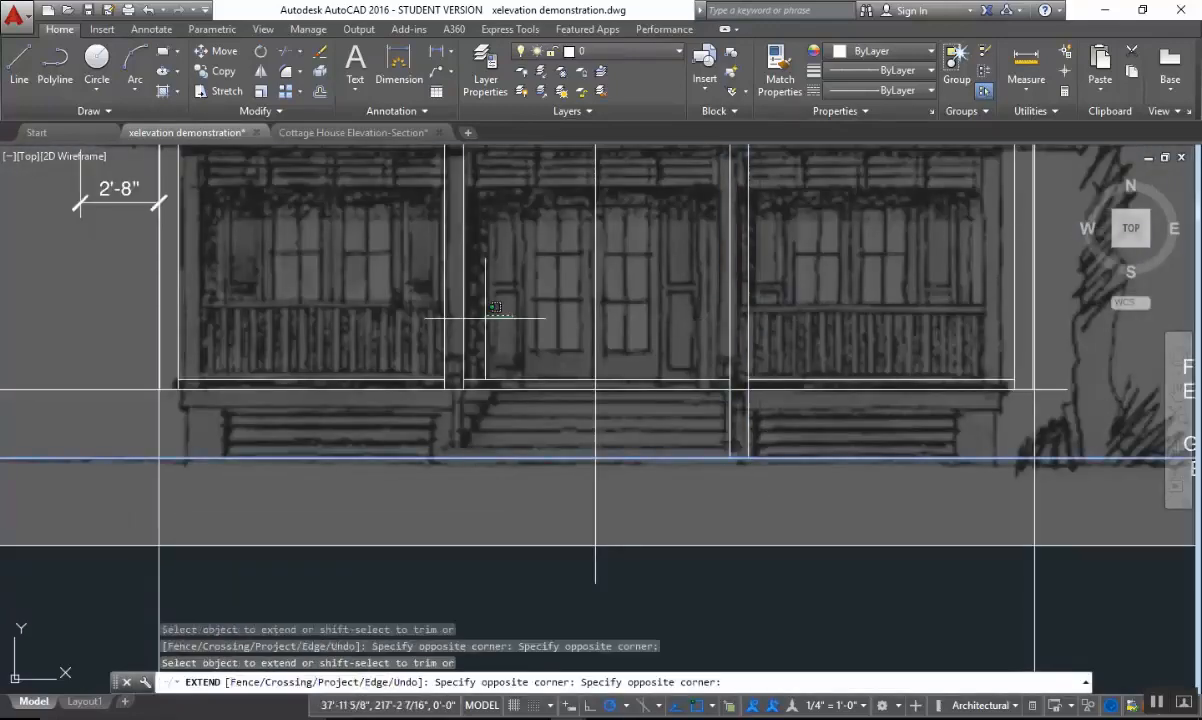
left_click(432, 300)
left_click(592, 390)
key("Escape")
Trim the lower porch floor line between the two edges of the post at the left side of the stairs.
type("tr")
key("Return")
left_click(783, 318)
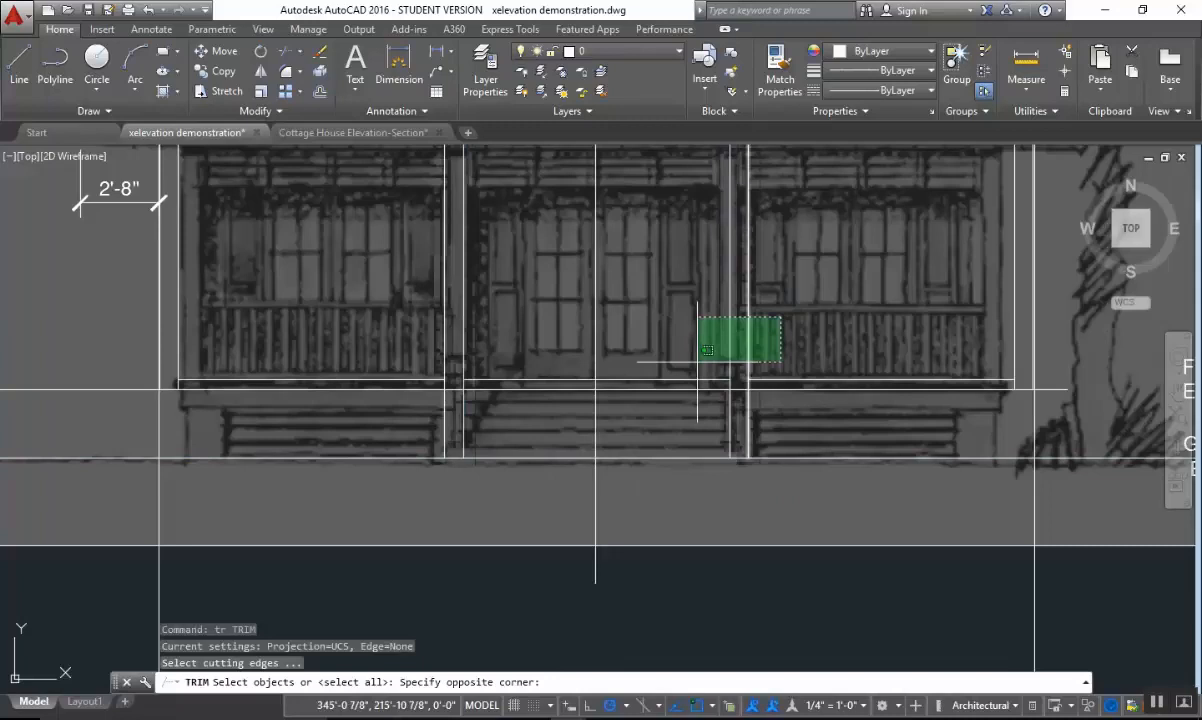
left_click(463, 379)
left_click(486, 314)
left_click(422, 432)
scroll(458, 400, "up", 3)
key("Return")
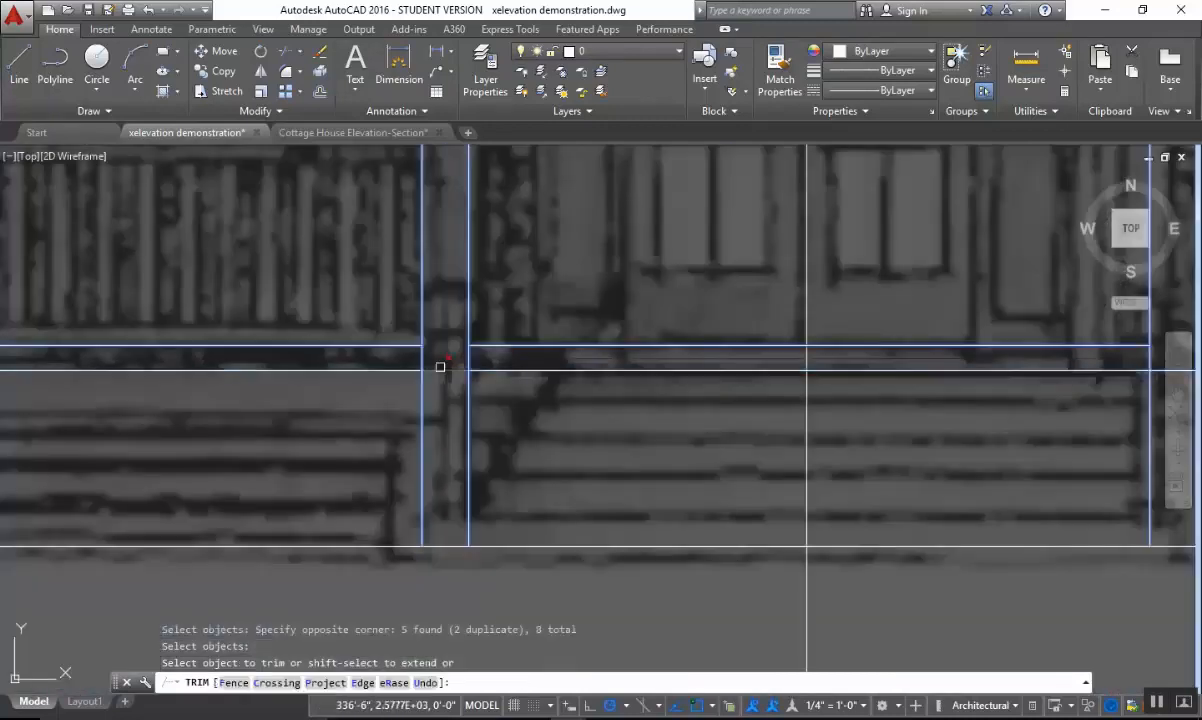
left_click(441, 369)
left_click(445, 407)
key("Escape")
Trim the lower porch floor line between the two edges of the post at the right side of the stairs.
scroll(830, 423, "down", 4)
scroll(1085, 423, "up", 2)
key("Return")
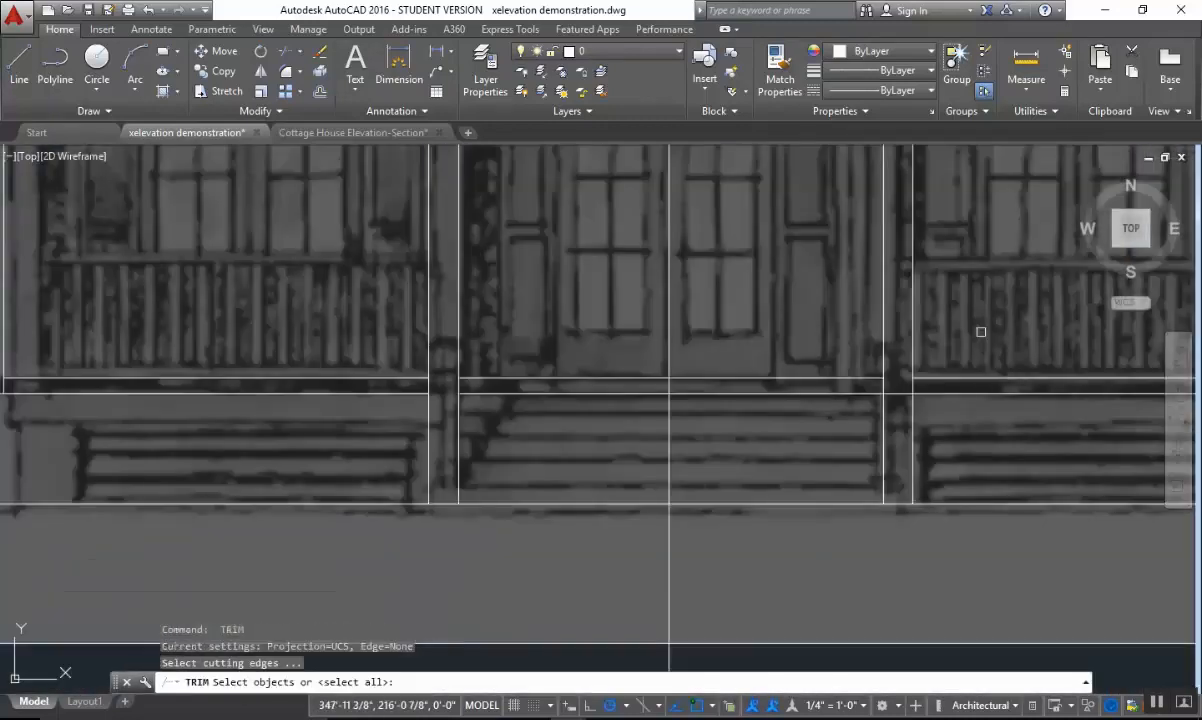
left_click(982, 332)
left_click(819, 450)
key("Return")
left_click(893, 397)
left_click(899, 391)
left_click(899, 391)
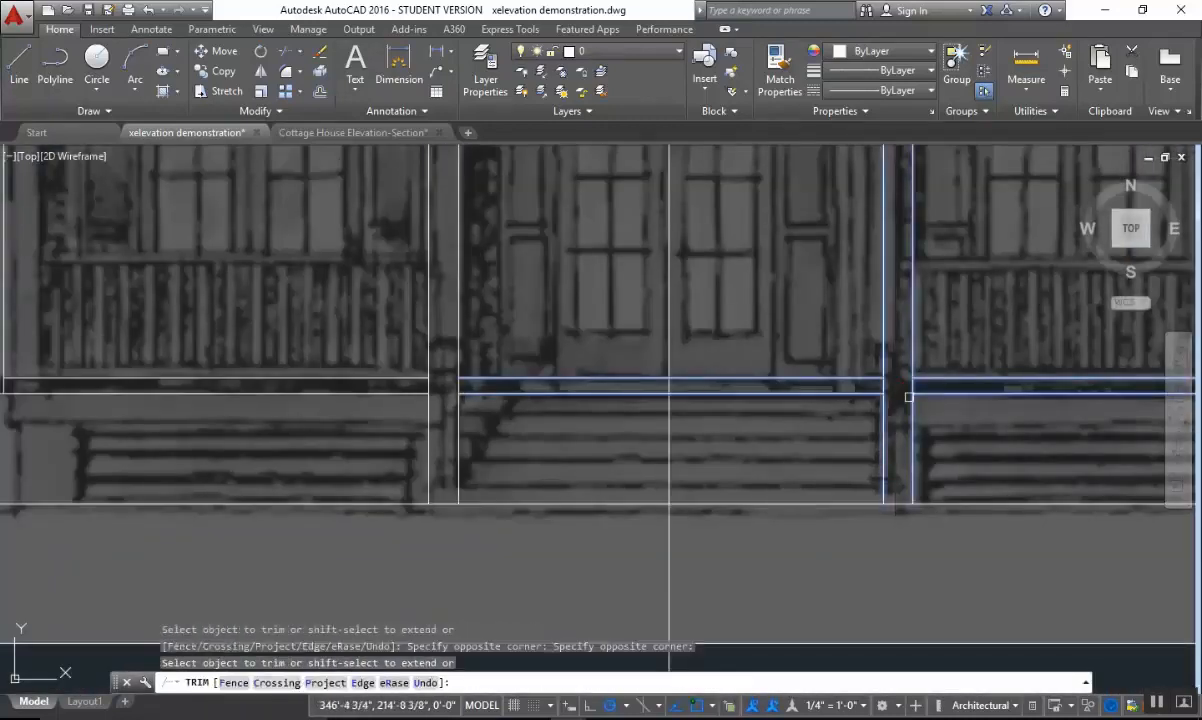
left_click(911, 397)
scroll(966, 406, "down", 4)
key("Escape")
Examine the louvered panels below the porch roof in the elevation image and in the cottage photo of the Acrobat PDF.
middle_click_drag(984, 434, 824, 491)
scroll(720, 485, "up", 2)
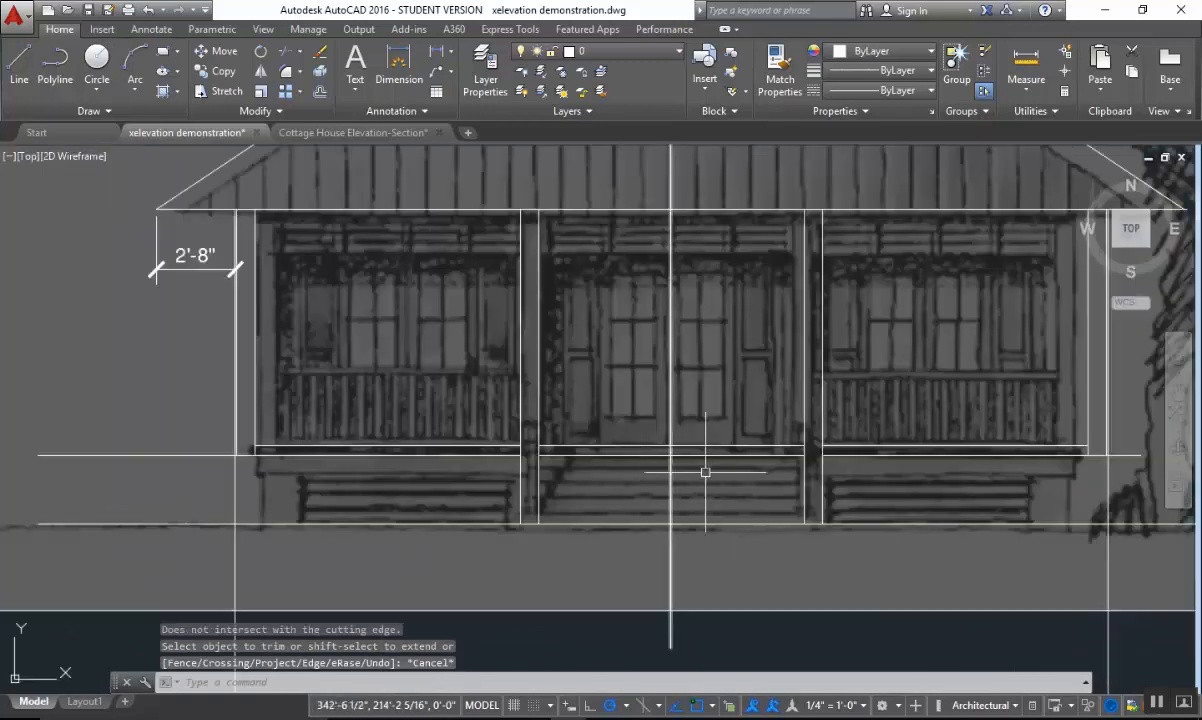
middle_click_drag(723, 471, 727, 503)
scroll(753, 491, "down", 2)
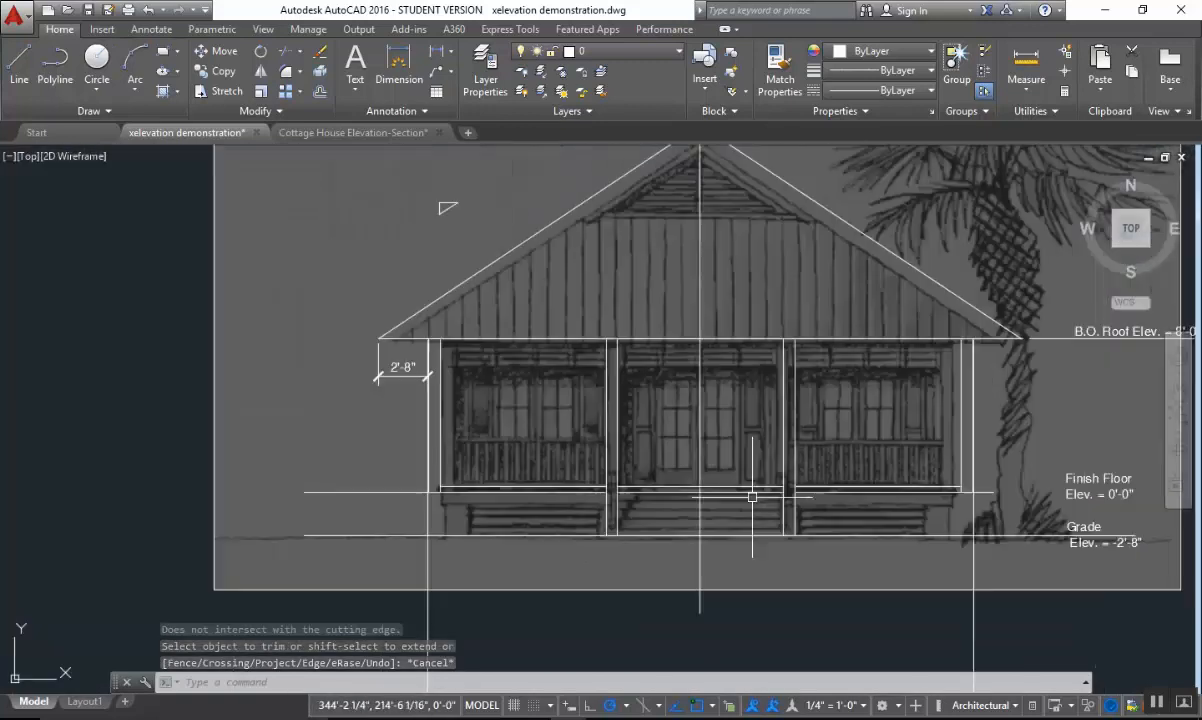
middle_click_drag(894, 506, 791, 515)
scroll(733, 384, "up", 2)
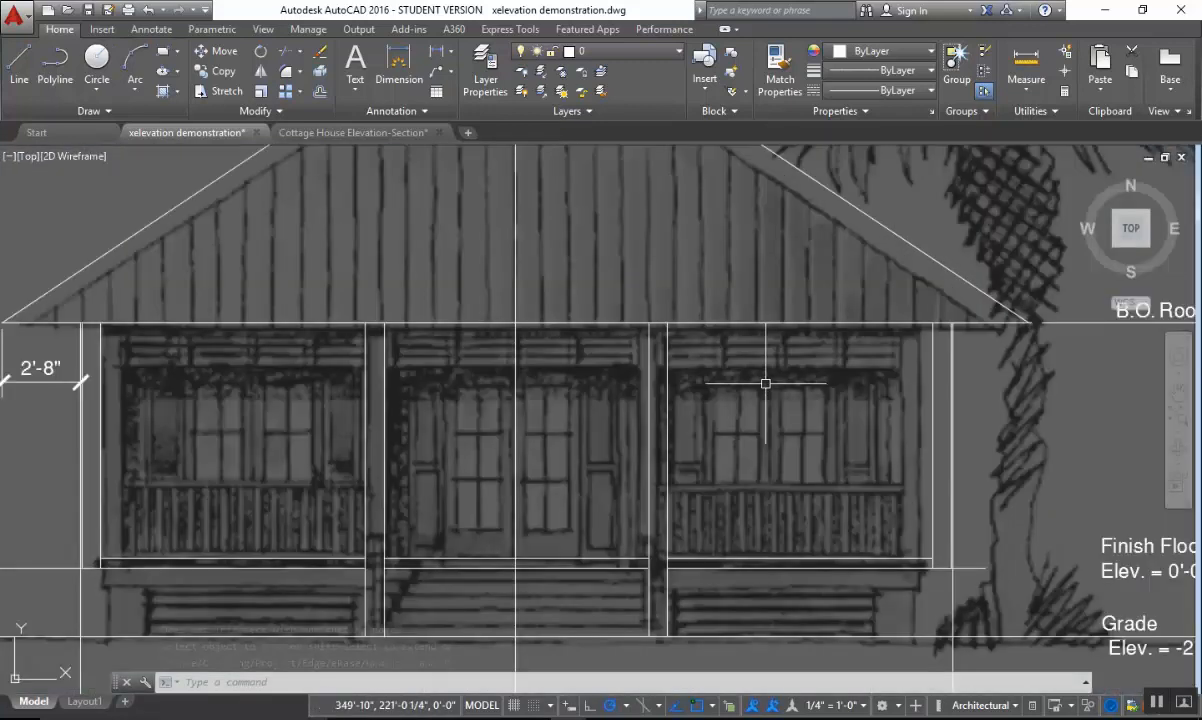
middle_click_drag(765, 383, 875, 365)
scroll(876, 365, "up", 2)
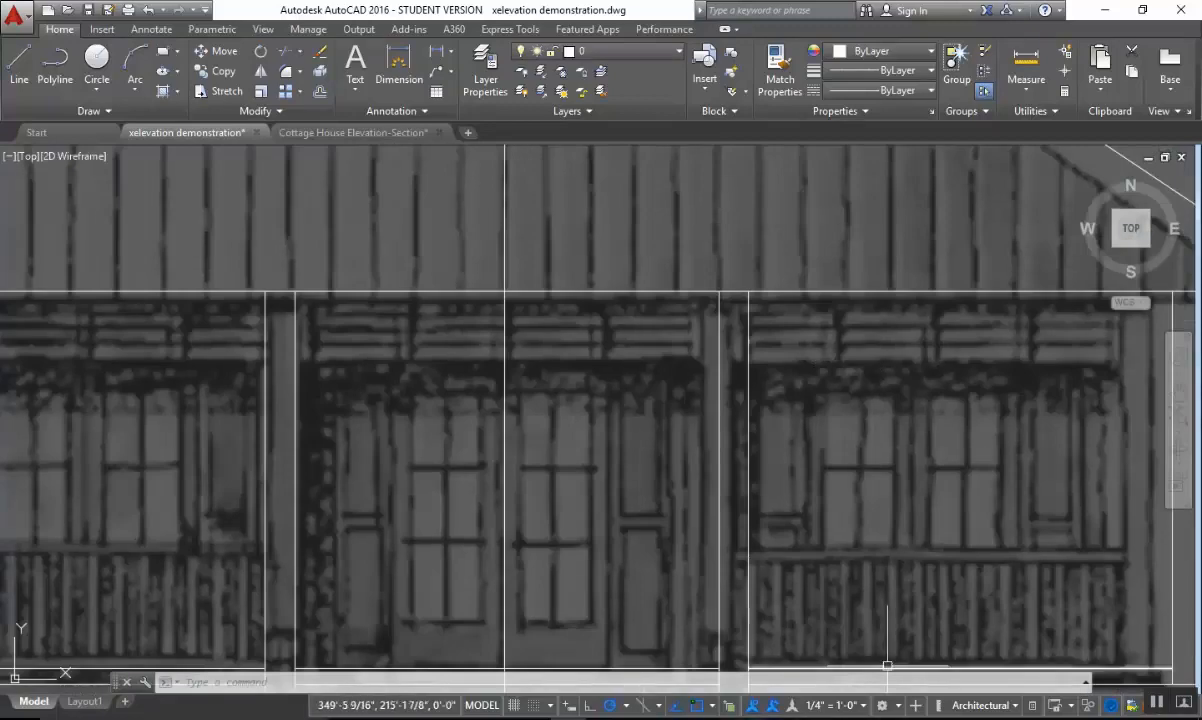
key("alt+Tab")
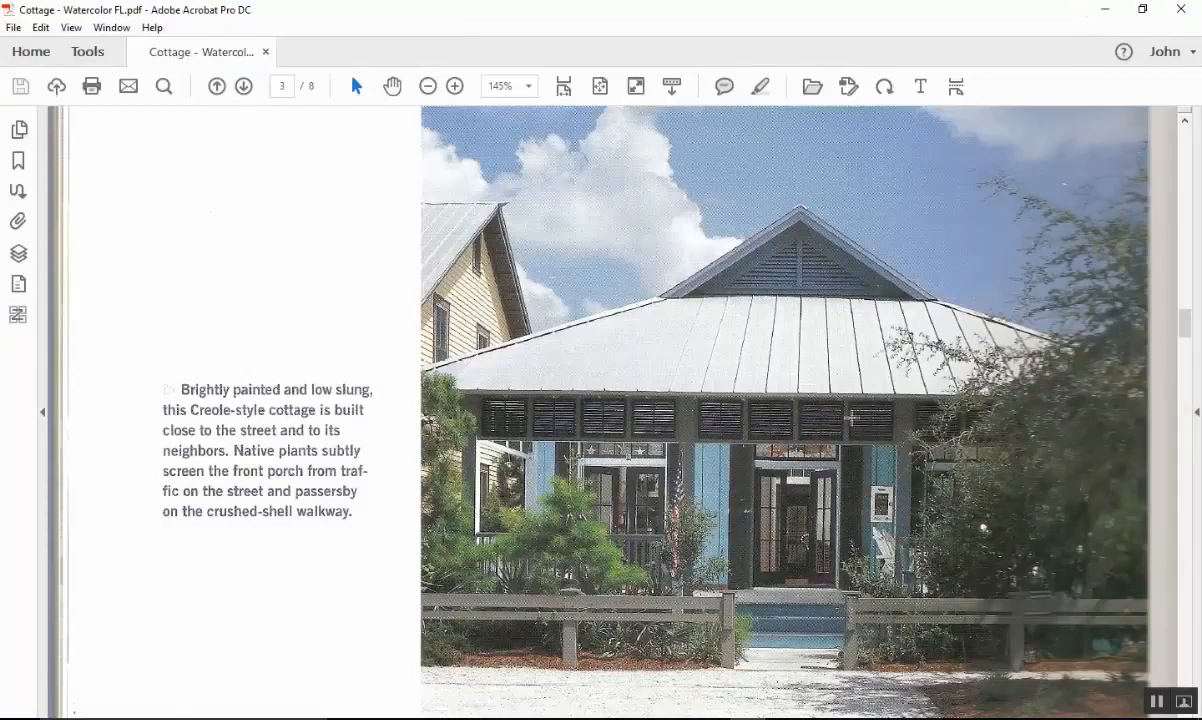
left_click(1106, 9)
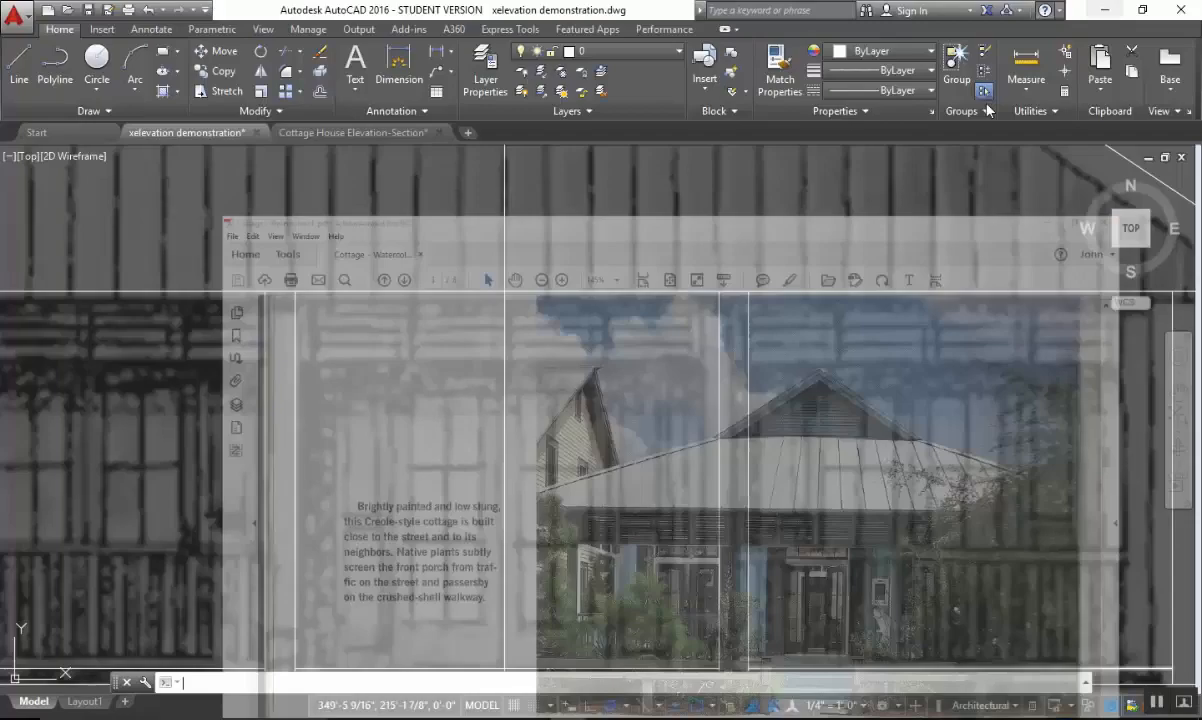
Offset the bottom-of-roof line downward by 1'10" across the porch.
scroll(770, 415, "down", 4)
scroll(800, 373, "up", 2)
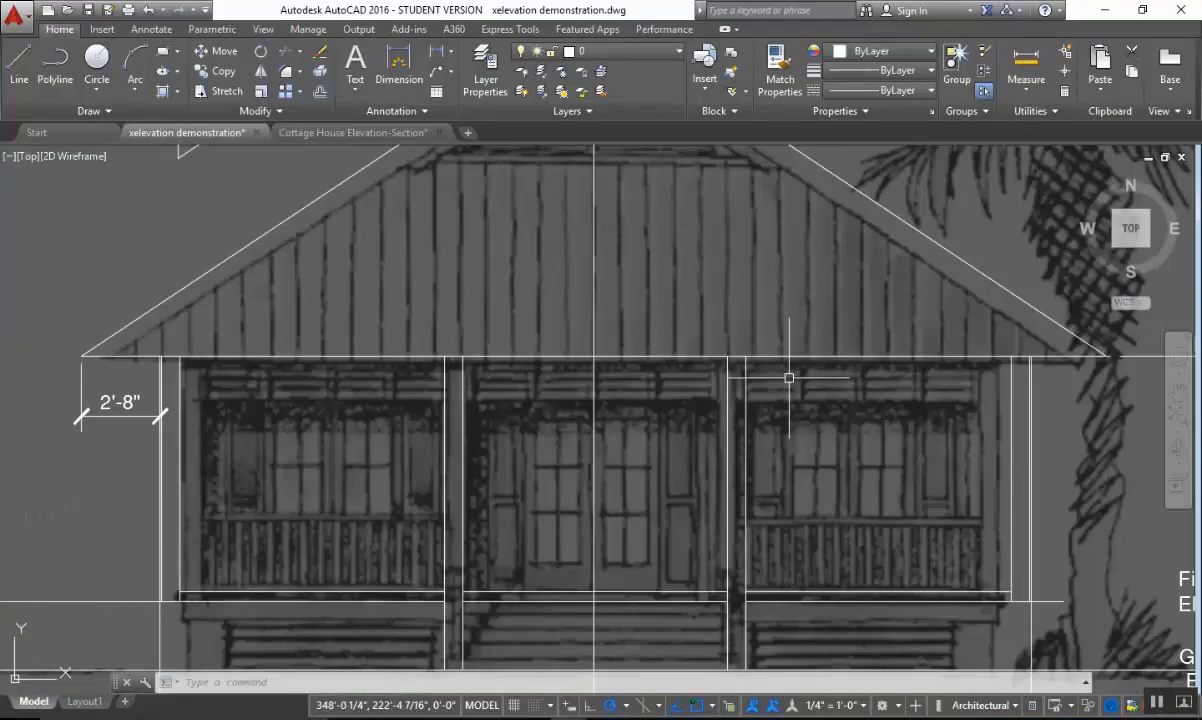
middle_click_drag(779, 384, 891, 351)
key("Escape")
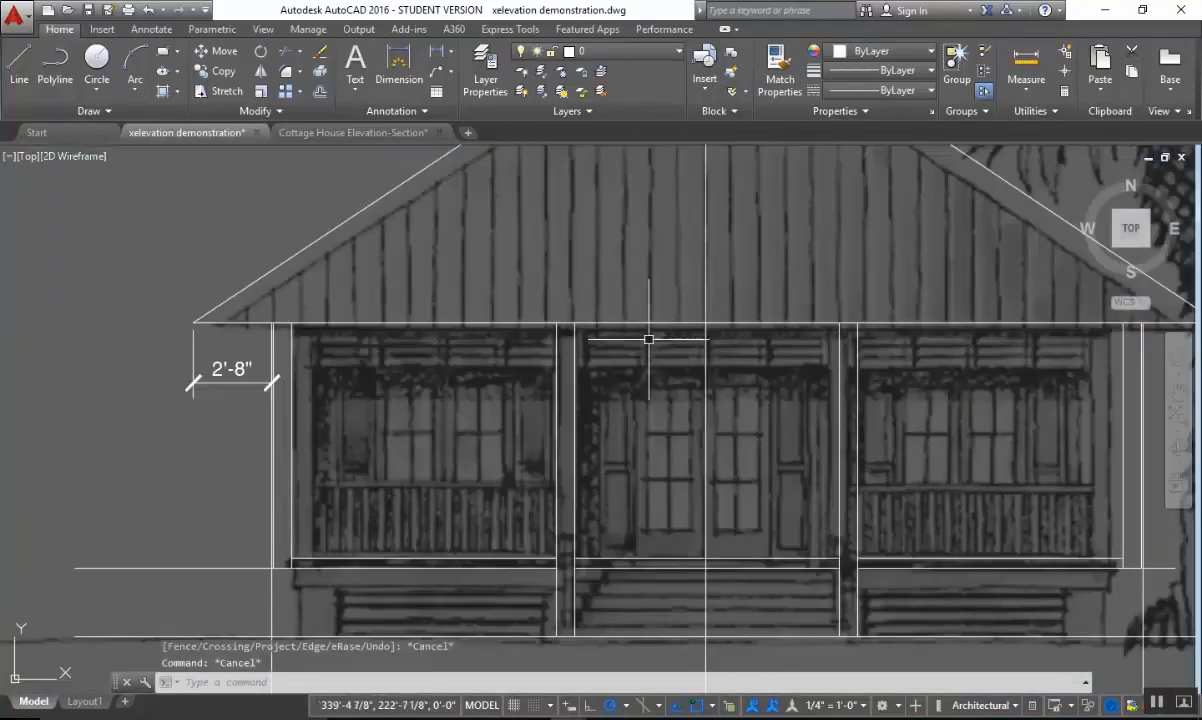
scroll(450, 380, "up", 2)
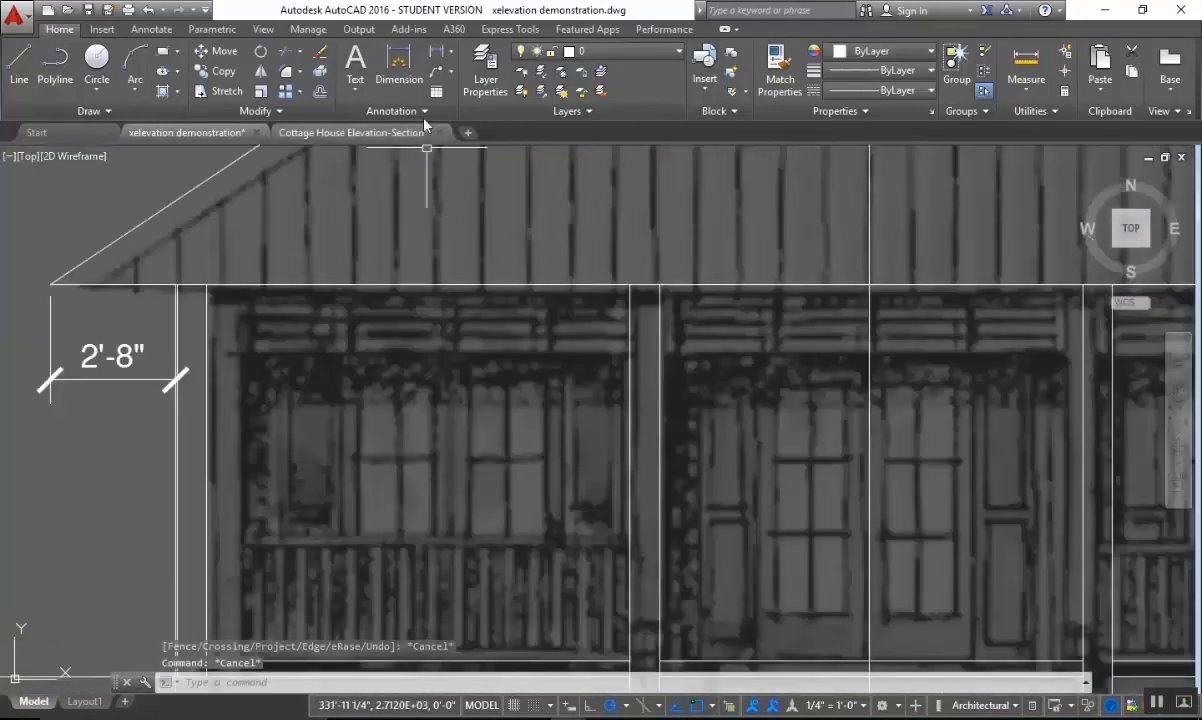
key("Escape")
left_click(320, 92)
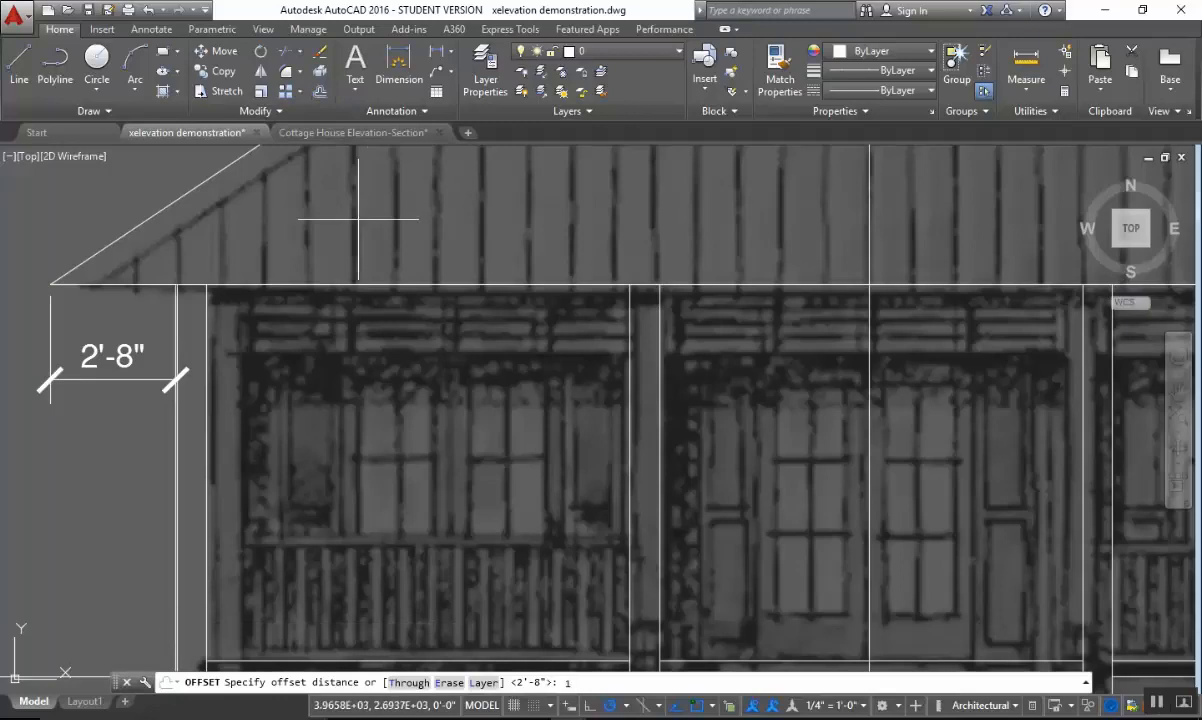
type("1'10")
key("Return")
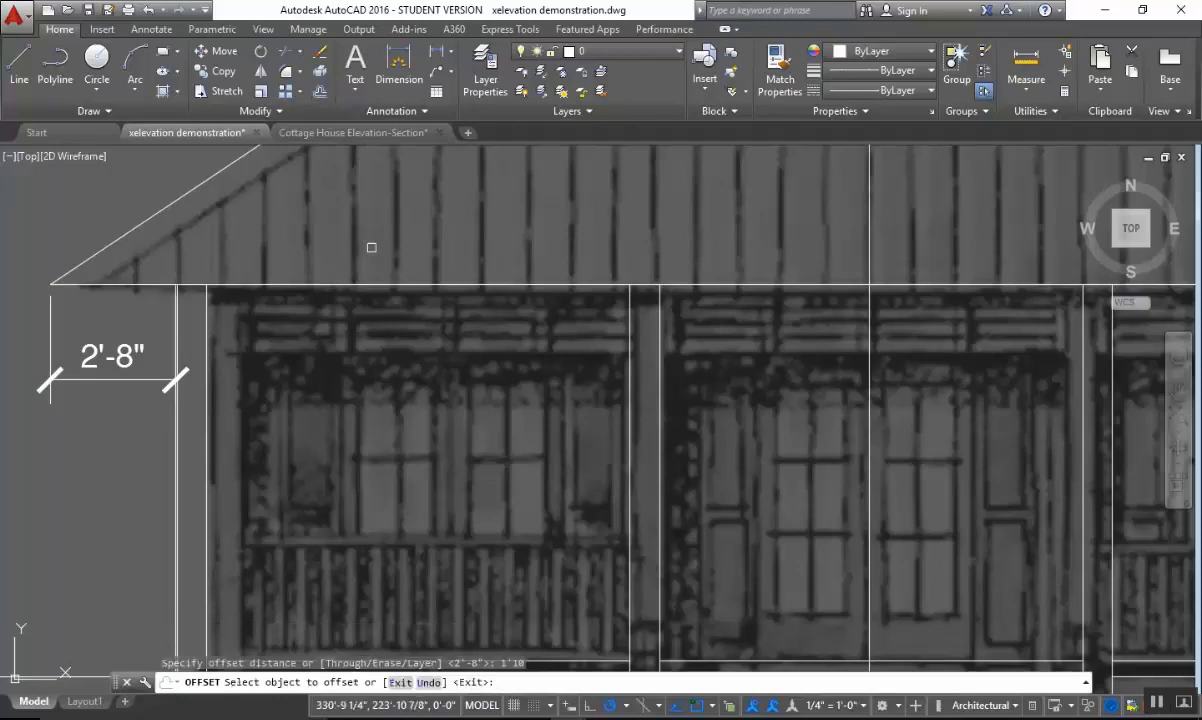
left_click(385, 285)
left_click(467, 377)
key("Escape")
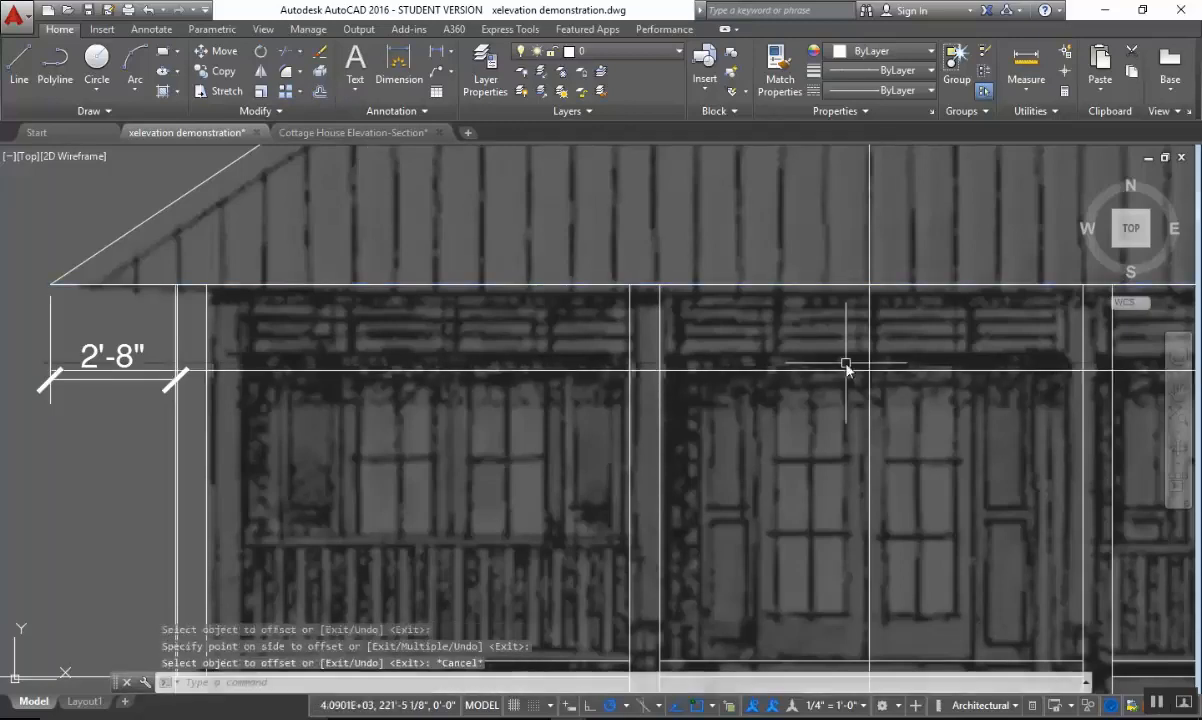
Trim the offset line below the roof back to the inner edge of the left corner post.
scroll(402, 368, "up", 5)
key("Escape")
key("Escape")
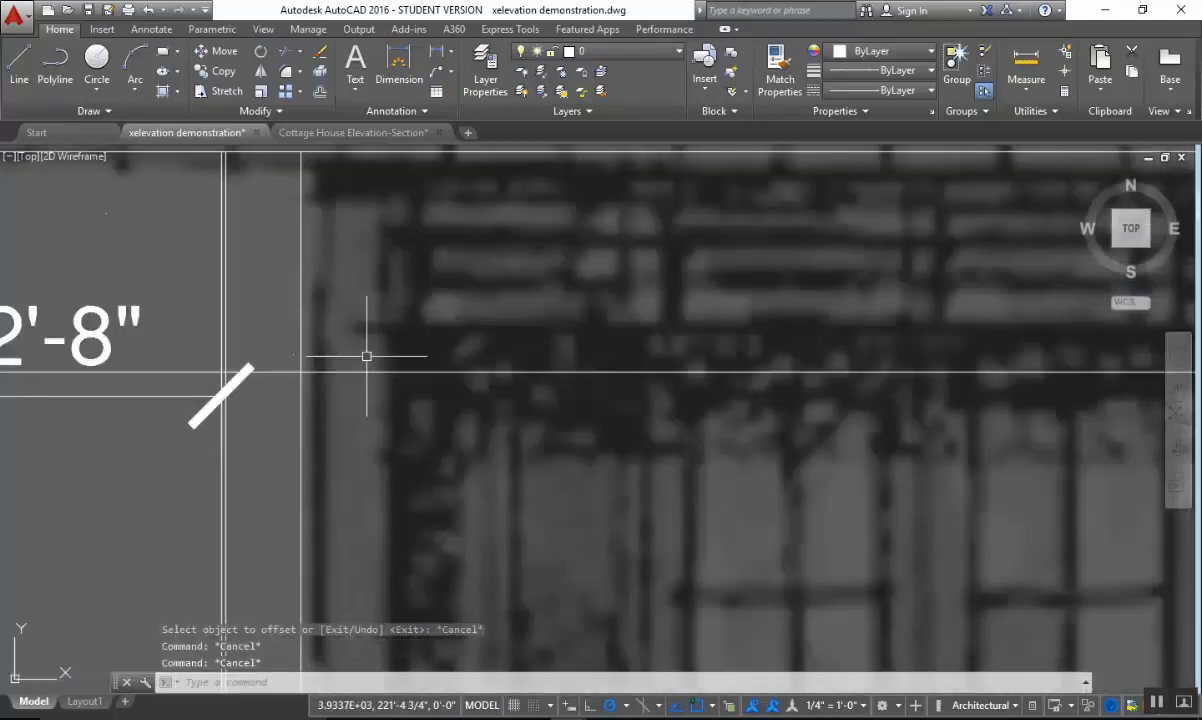
type("tr")
key("Return")
left_click(313, 343)
left_click(284, 365)
key("Return")
left_click(287, 358)
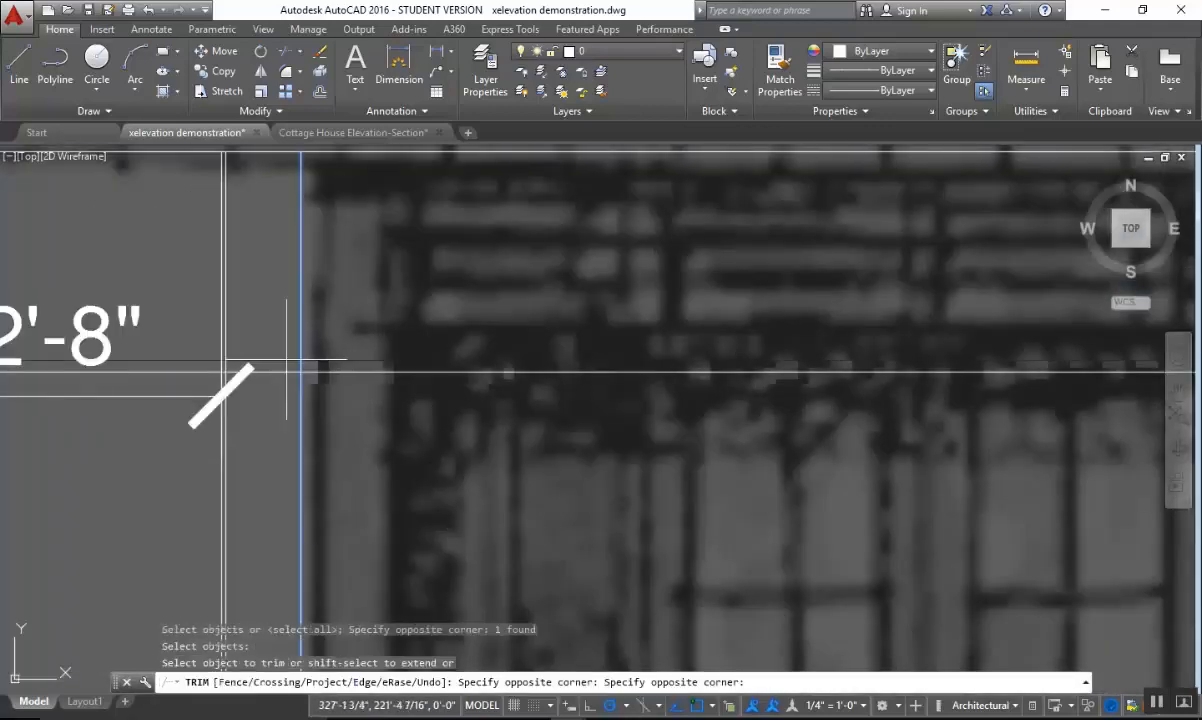
left_click(266, 399)
scroll(668, 389, "down", 6)
middle_click_drag(726, 400, 483, 408)
scroll(690, 408, "up", 2)
key("Escape")
key("Escape")
Trim the offset line below the roof between the two edges of the post left of the stairs.
scroll(692, 408, "down", 2)
type("tr")
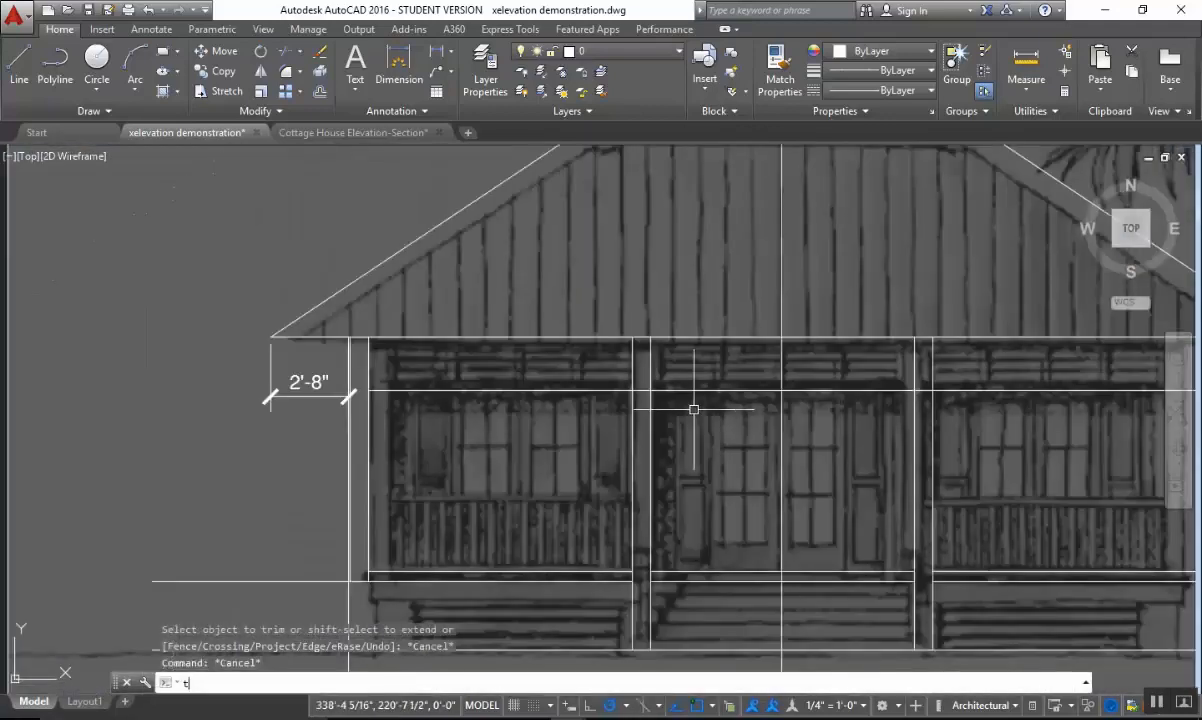
key("Return")
left_click(699, 370)
left_click(624, 424)
key("Return")
left_click(643, 391)
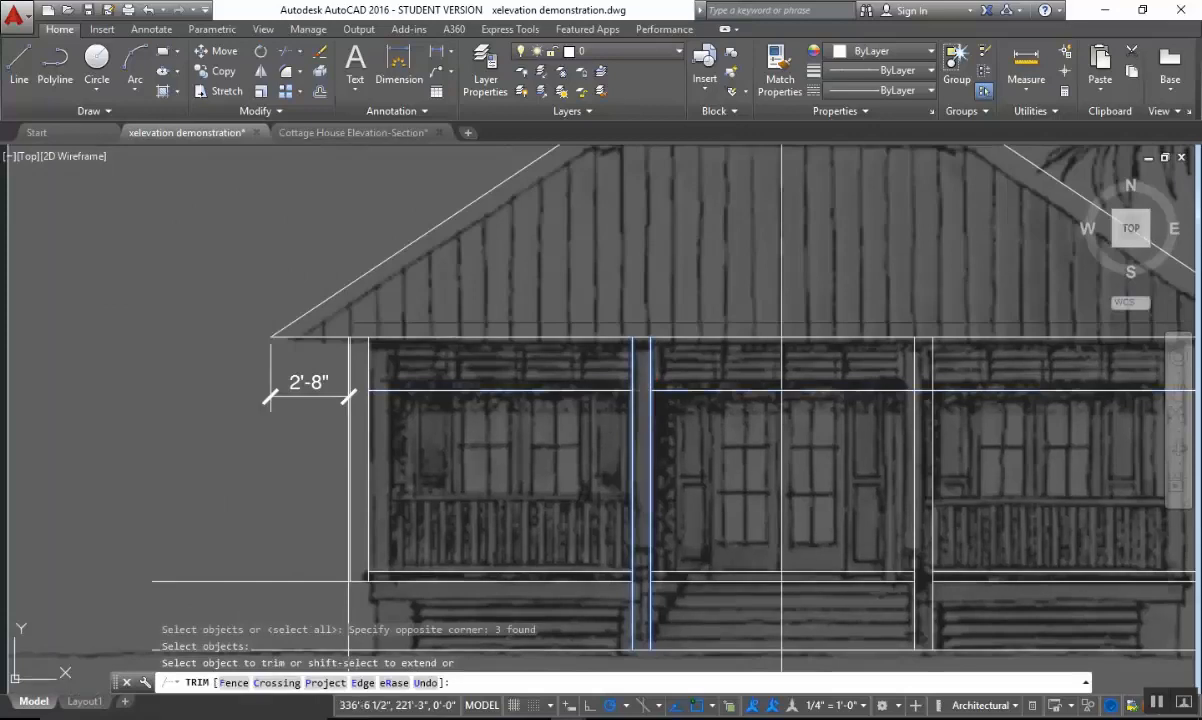
left_click(926, 390)
key("Escape")
Trim the offset line below the roof between the two edges of the post right of the stairs.
type("tr")
key("Return")
left_click(960, 374)
left_click(872, 403)
key("Return")
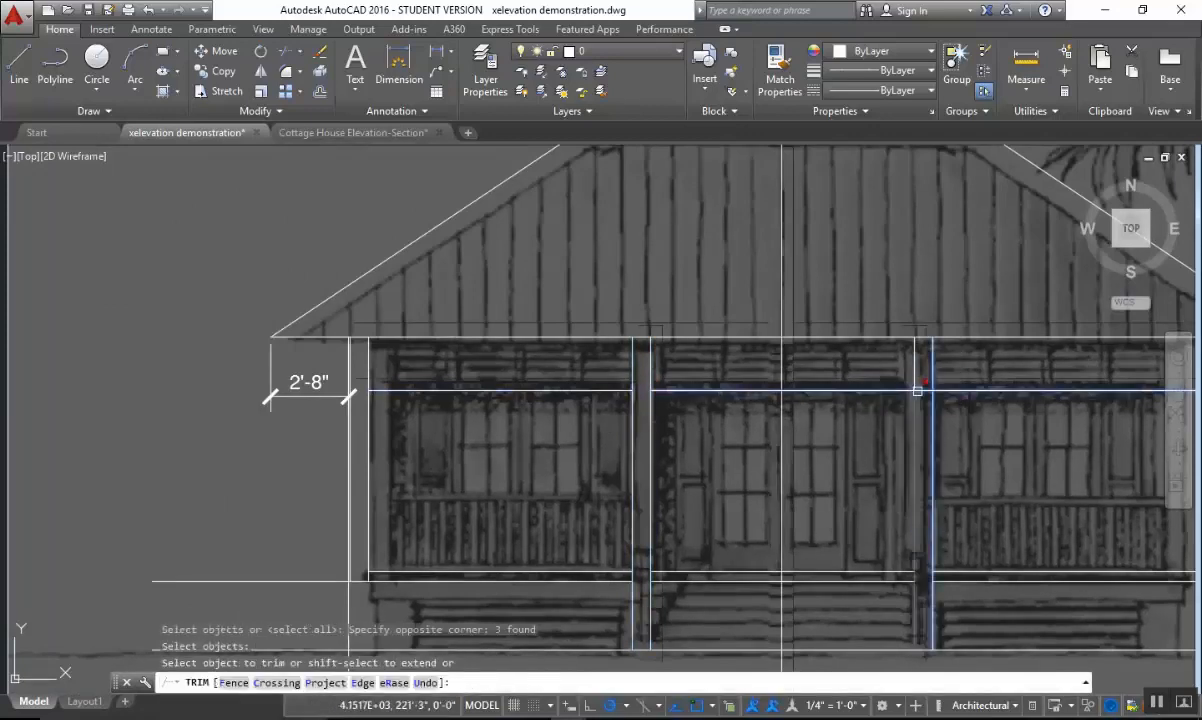
left_click(923, 391)
middle_click_drag(990, 410, 460, 417)
scroll(675, 402, "up", 2)
left_click(670, 402)
scroll(692, 404, "up", 2)
key("Escape")
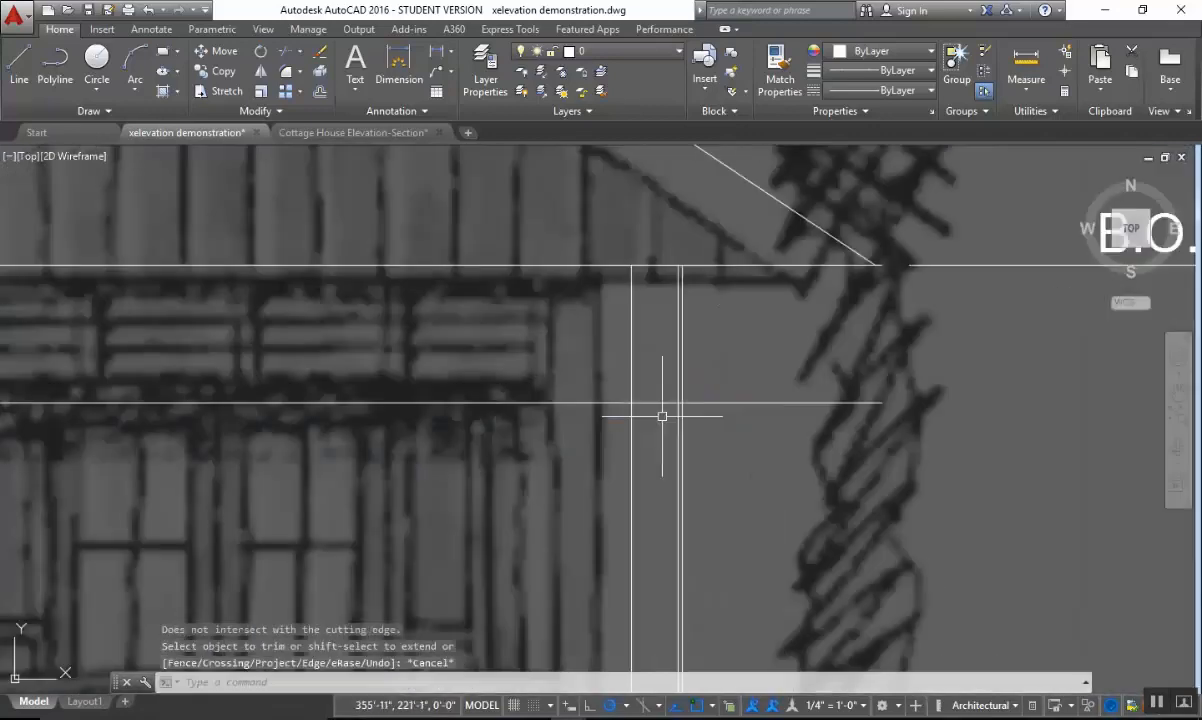
Trim the offset line below the roof back to the inner edge of the right corner post.
key("Return")
left_click(657, 388)
left_click(574, 420)
key("Return")
left_click(648, 402)
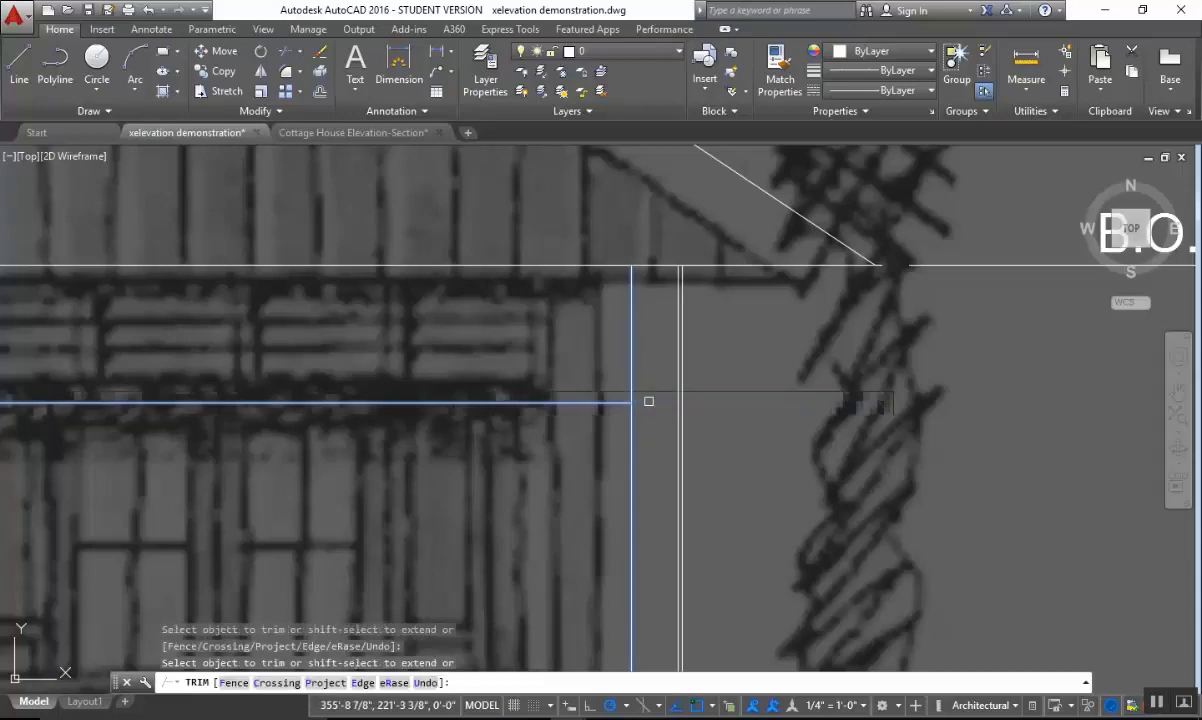
key("Escape")
Examine the drafted posts, floor lines and line below the roof against the underlying elevation image.
scroll(698, 438, "down", 5)
scroll(893, 398, "up", 2)
scroll(680, 450, "up", 1)
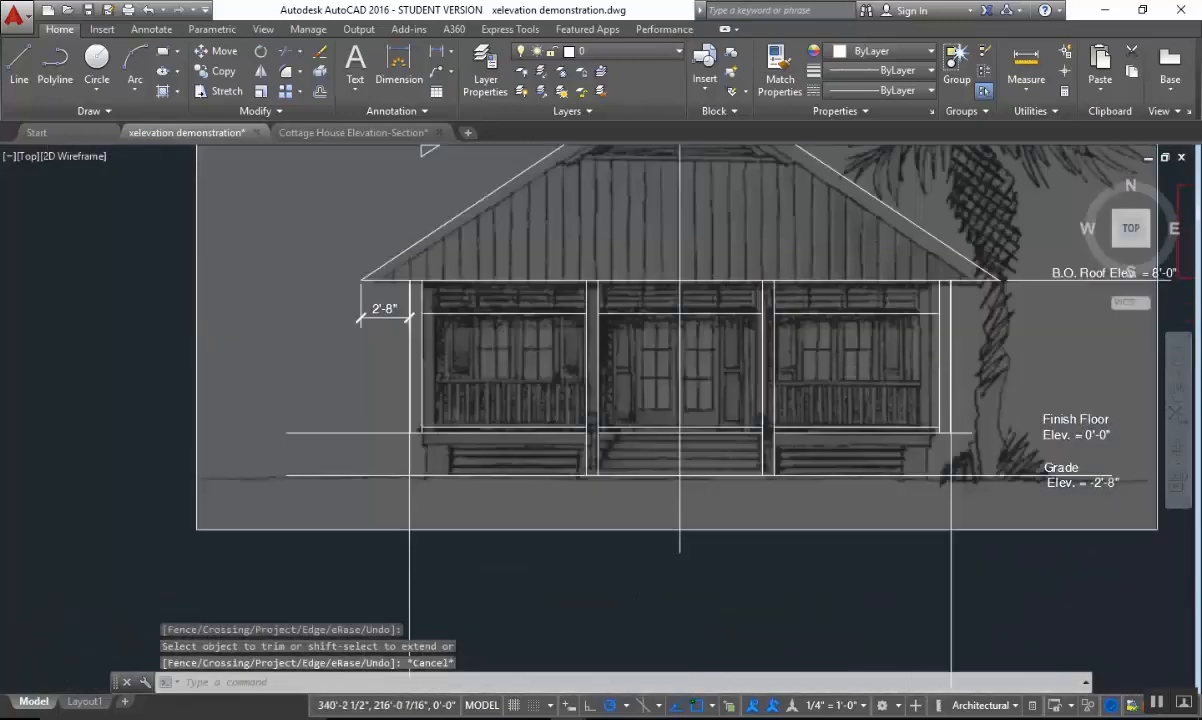
scroll(700, 430, "up", 2)
middle_click_drag(749, 451, 662, 451)
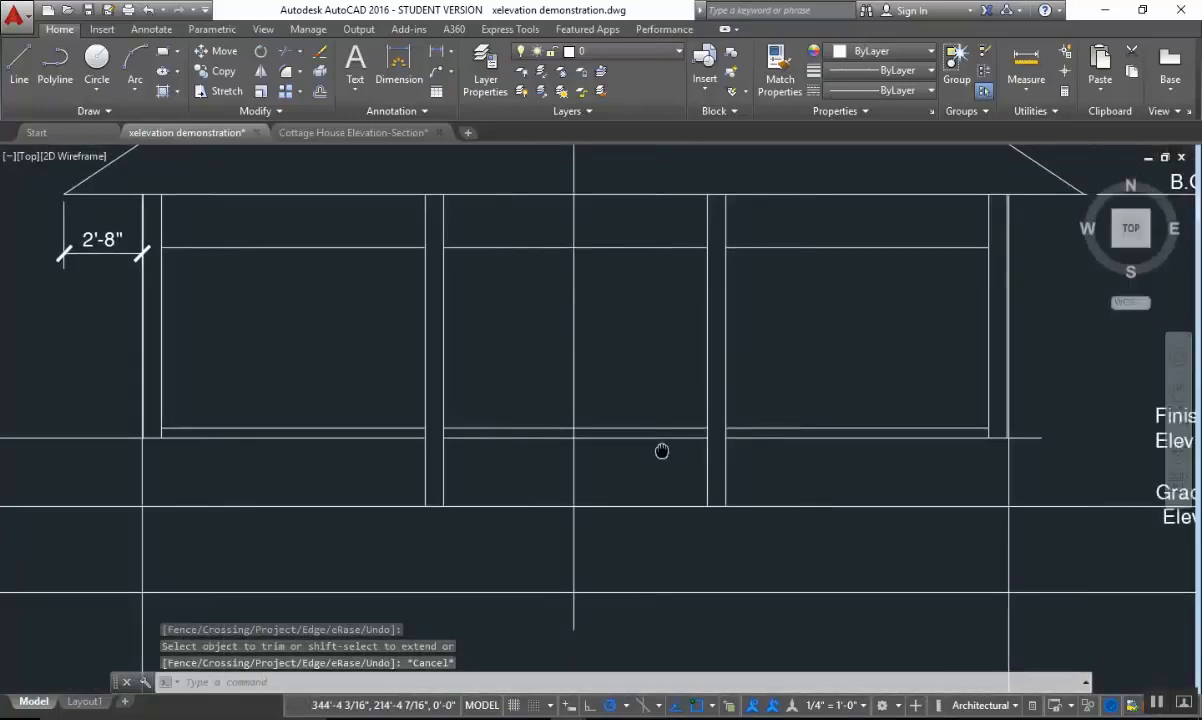
scroll(791, 461, "down", 3)
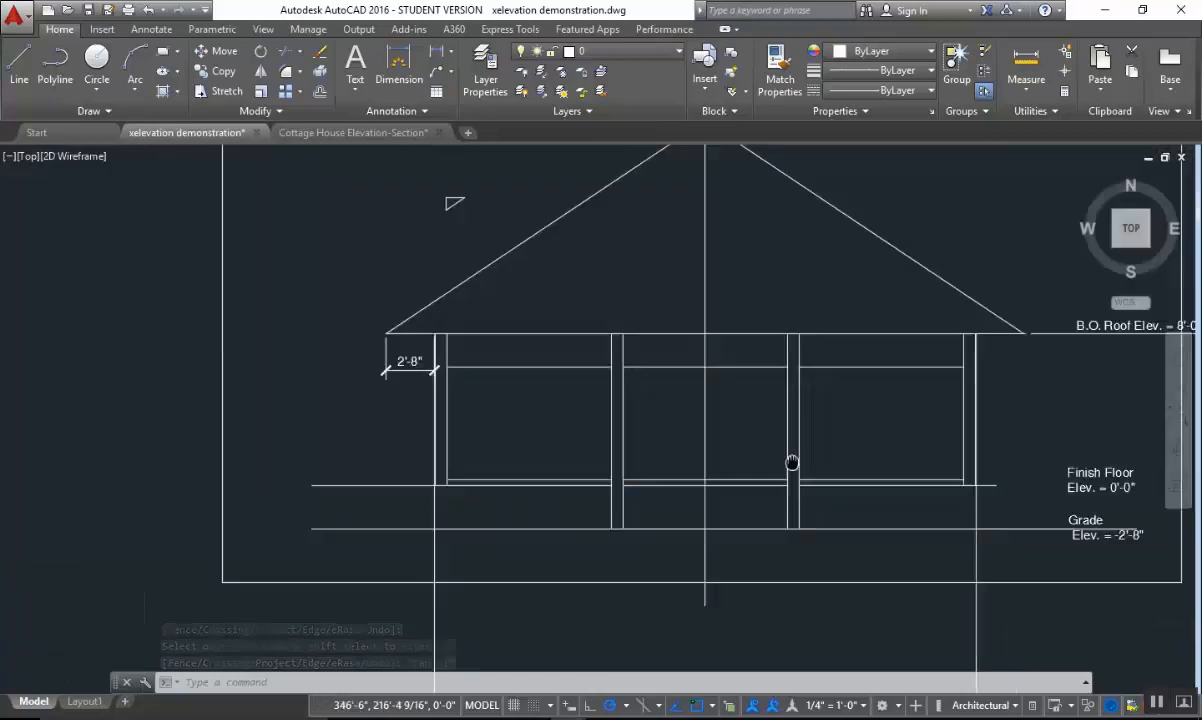
scroll(709, 447, "up", 3)
mouse_move(709, 447)
middle_mouse_down()
mouse_move(775, 449)
mouse_move(751, 448)
middle_mouse_up()
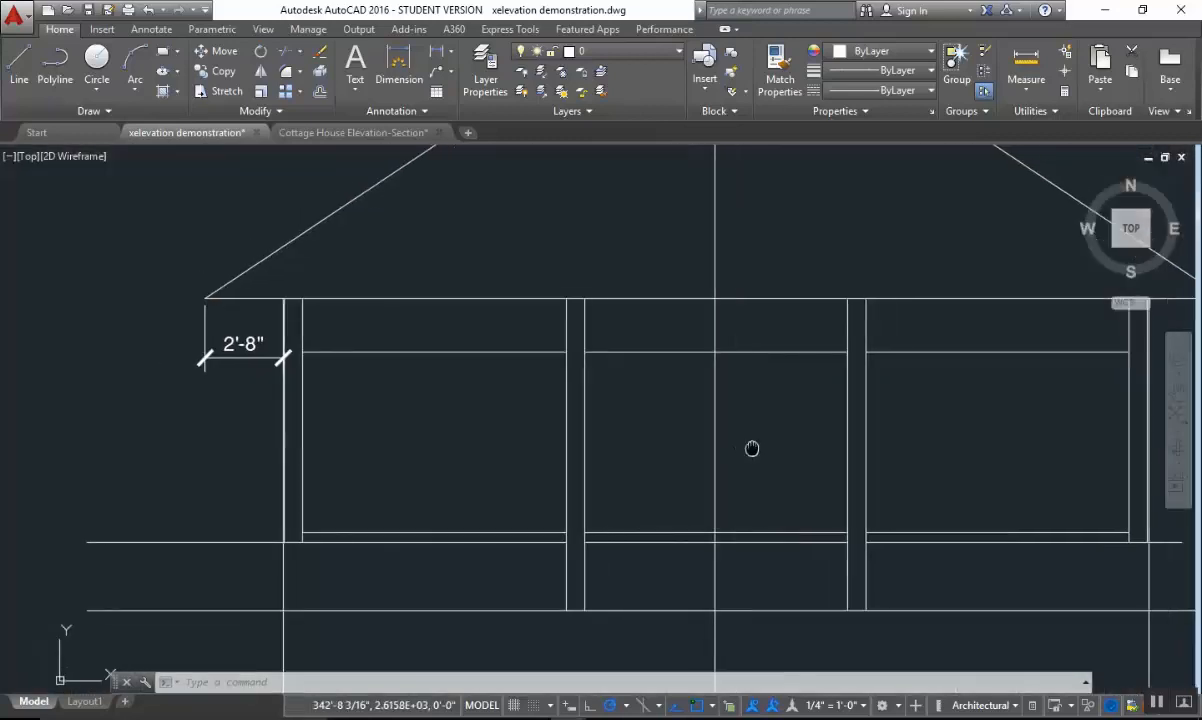
scroll(748, 448, "down", 2)
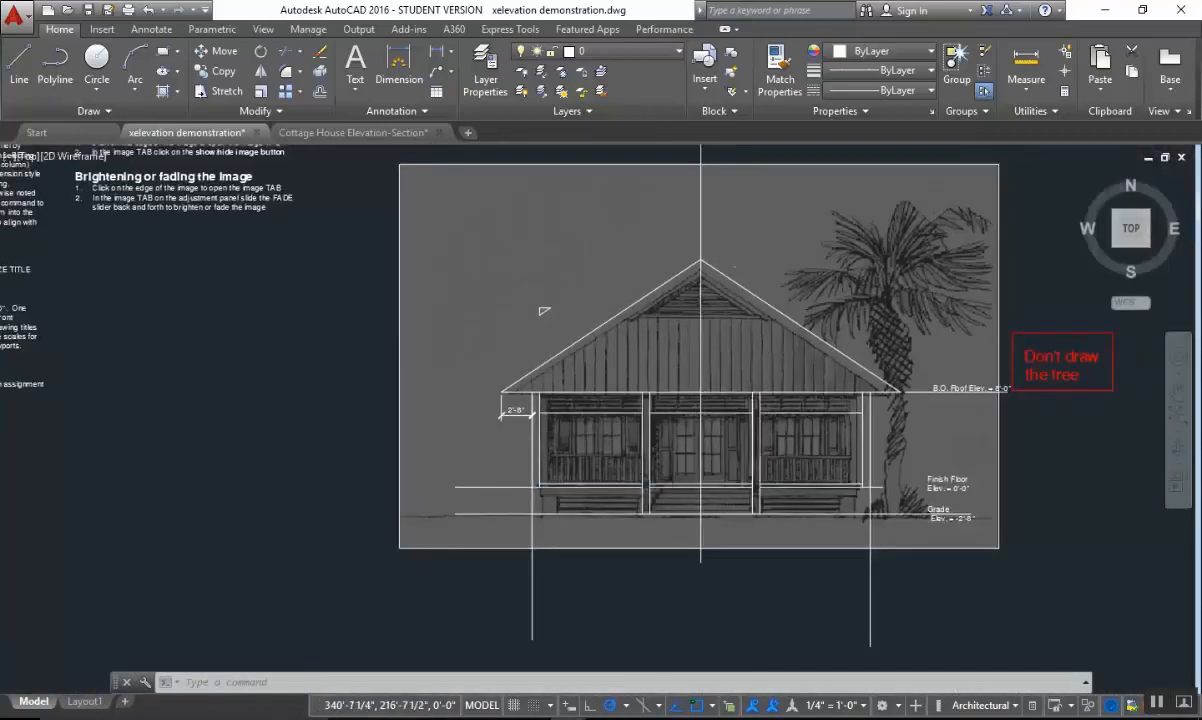
scroll(775, 452, "up", 2)
scroll(705, 472, "up", 2)
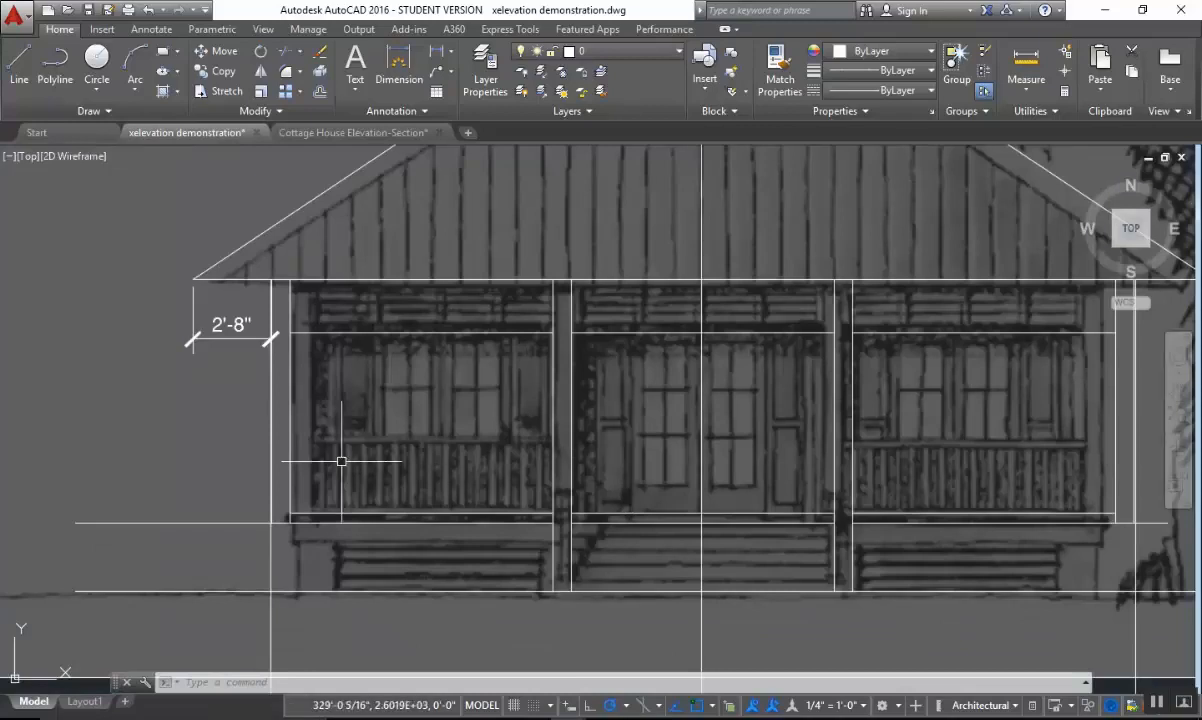
scroll(795, 416, "down", 2)
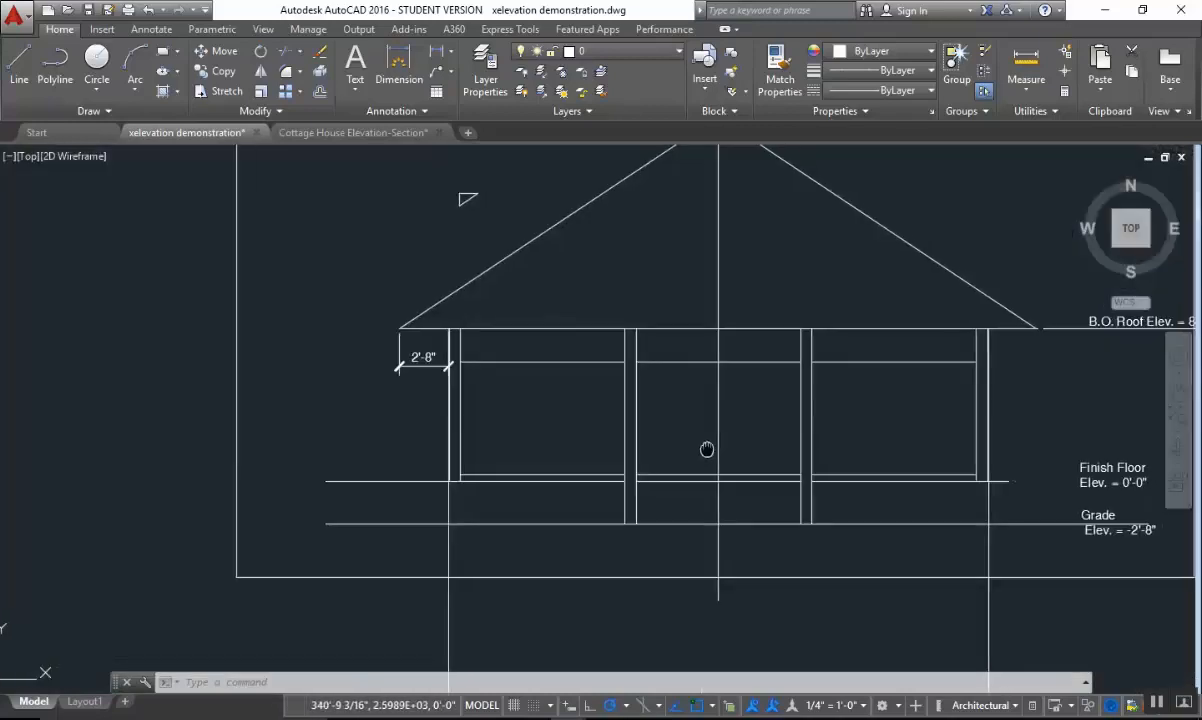
scroll(565, 508, "up", 2)
scroll(709, 469, "down", 2)
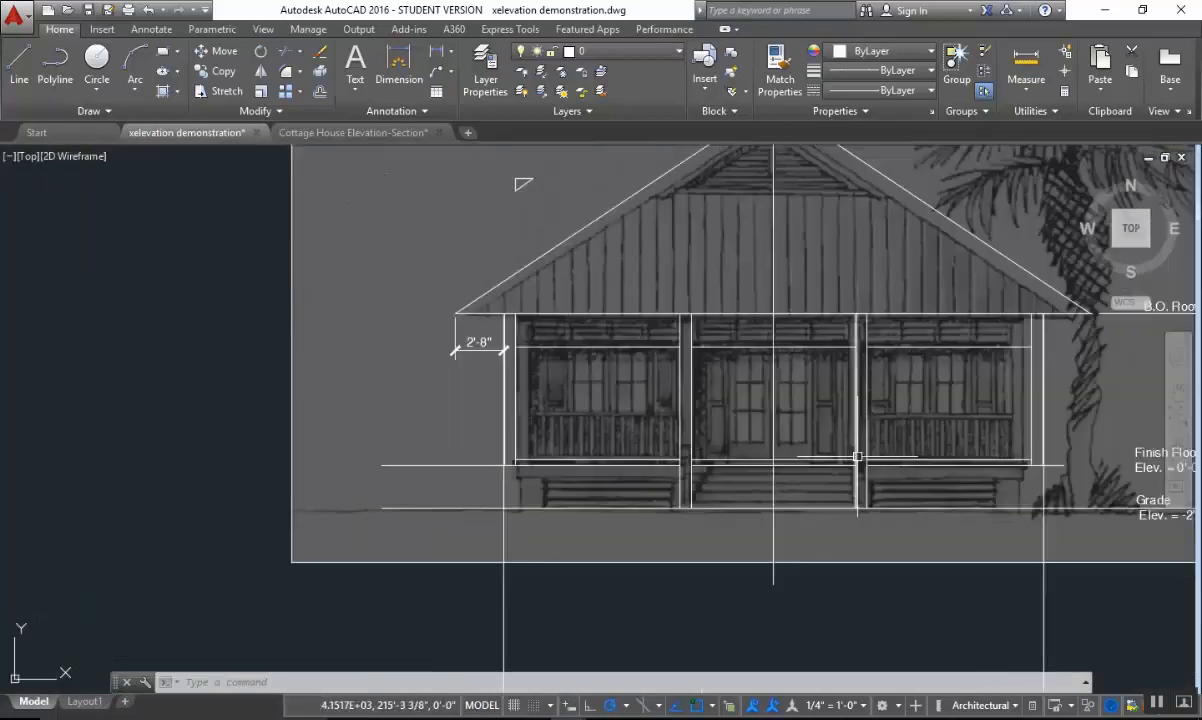
Project a vertical line from the left jamb of the plan's middle front door opening up through the elevation.
middle_click_drag(855, 457, 778, 501)
middle_click_drag(821, 285, 822, 568)
middle_click_drag(802, 311, 781, 685)
middle_click_drag(751, 345, 759, 682)
scroll(662, 297, "up", 4)
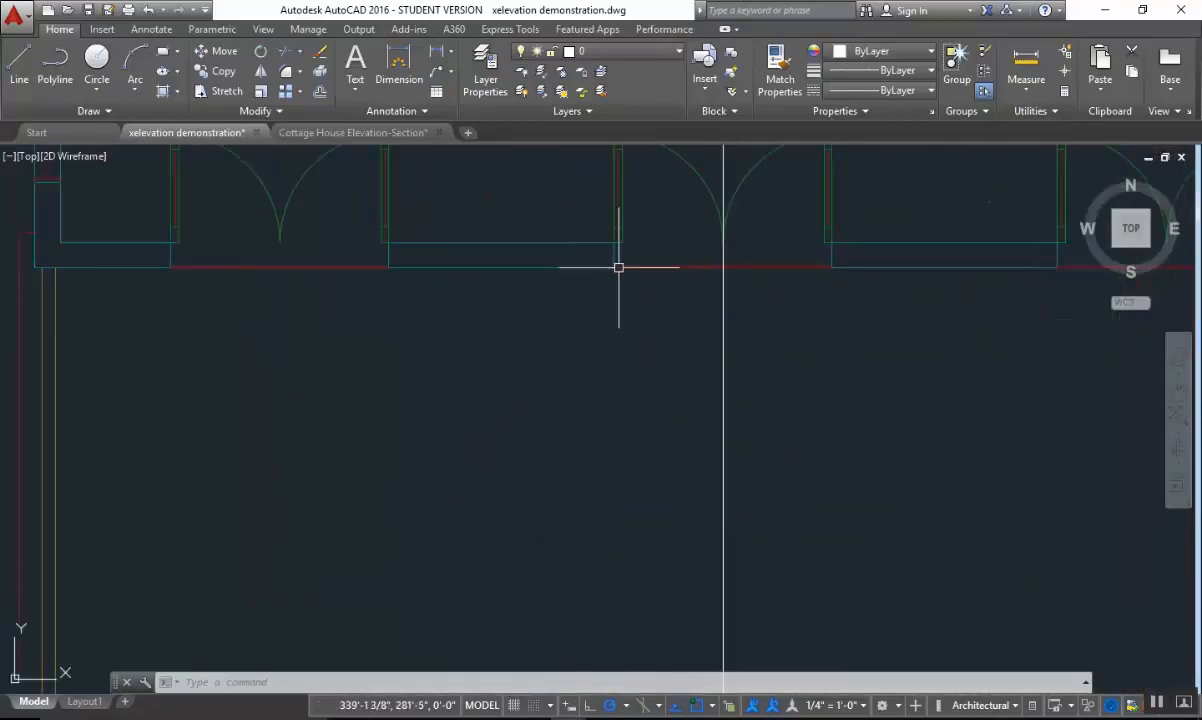
middle_click_drag(618, 267, 582, 467)
type("l")
key("Return")
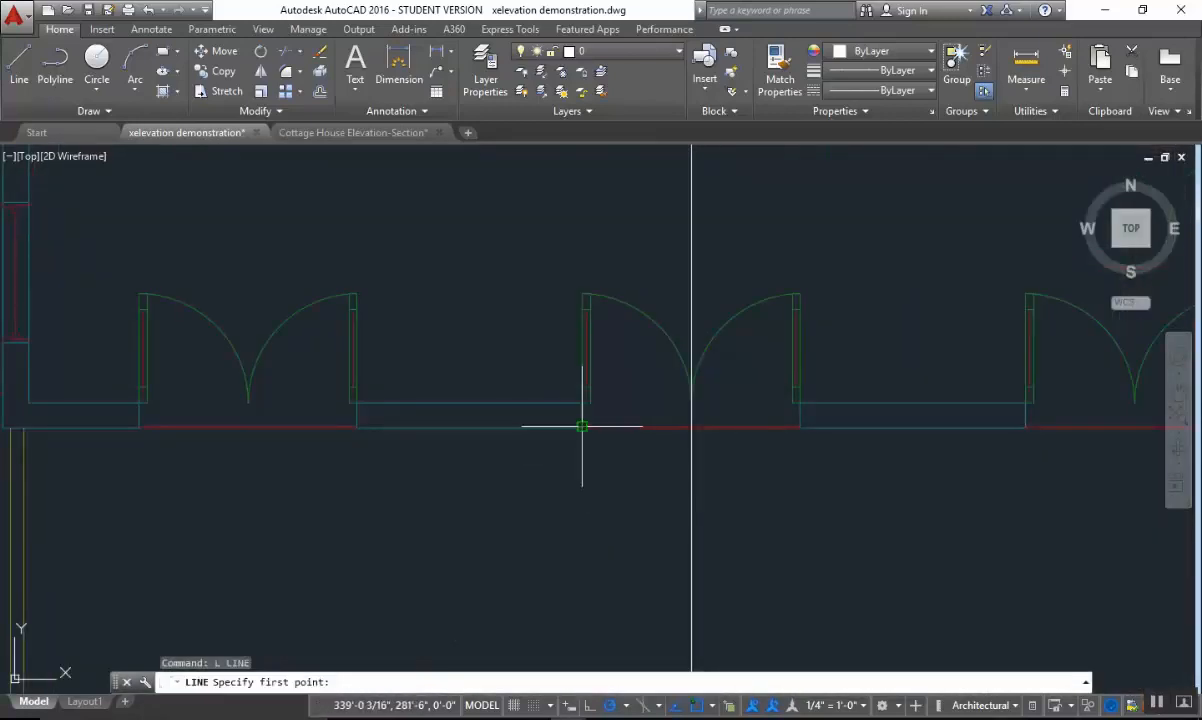
left_click(582, 426)
key("Escape")
key("Return")
left_click(582, 428)
scroll(655, 636, "down", 12)
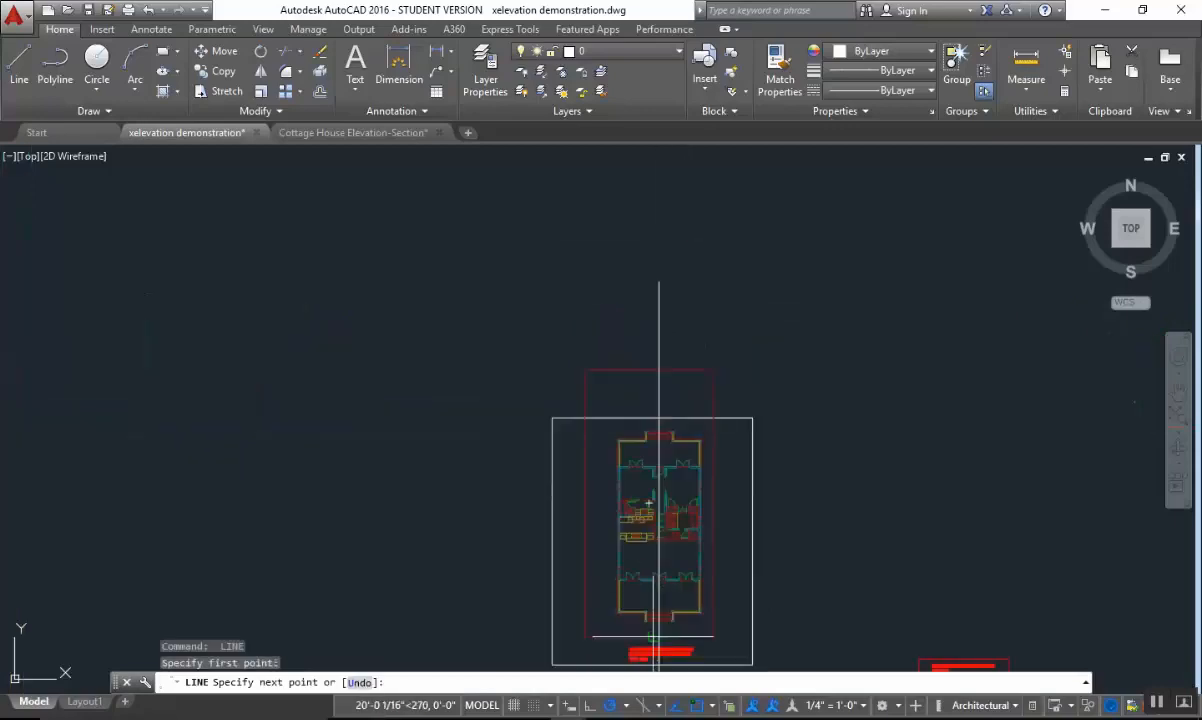
middle_click_drag(655, 636, 640, 234)
scroll(614, 352, "up", 4)
scroll(593, 270, "up", 5)
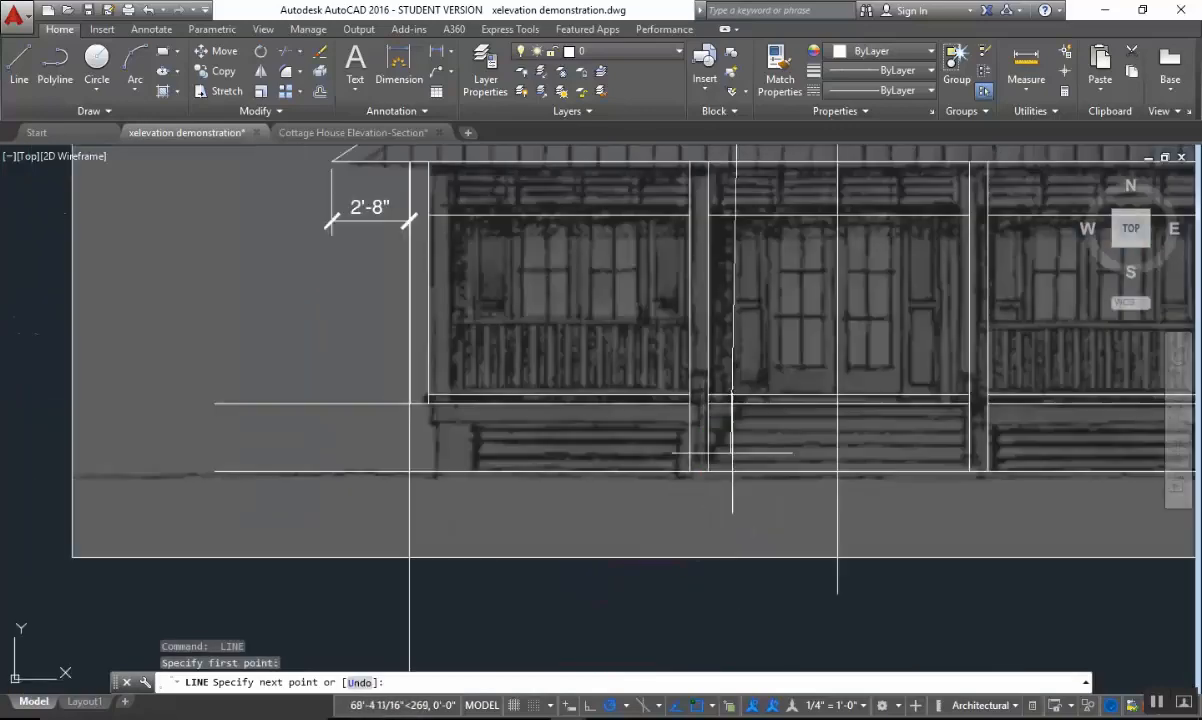
key("Escape")
Project a vertical line from the right jamb of the plan's middle front door opening up through the elevation.
middle_click_drag(895, 323, 776, 508)
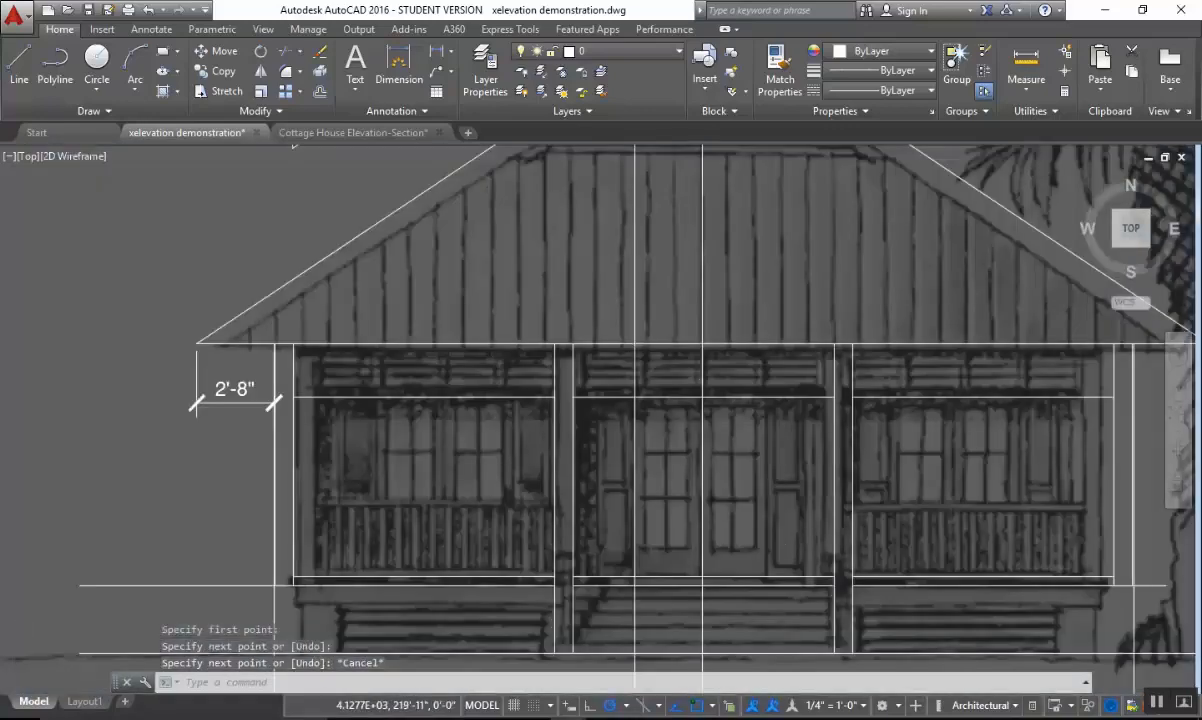
scroll(790, 270, "down", 4)
middle_click_drag(790, 270, 706, 615)
middle_click_drag(712, 257, 716, 614)
scroll(697, 365, "up", 2)
scroll(736, 460, "up", 3)
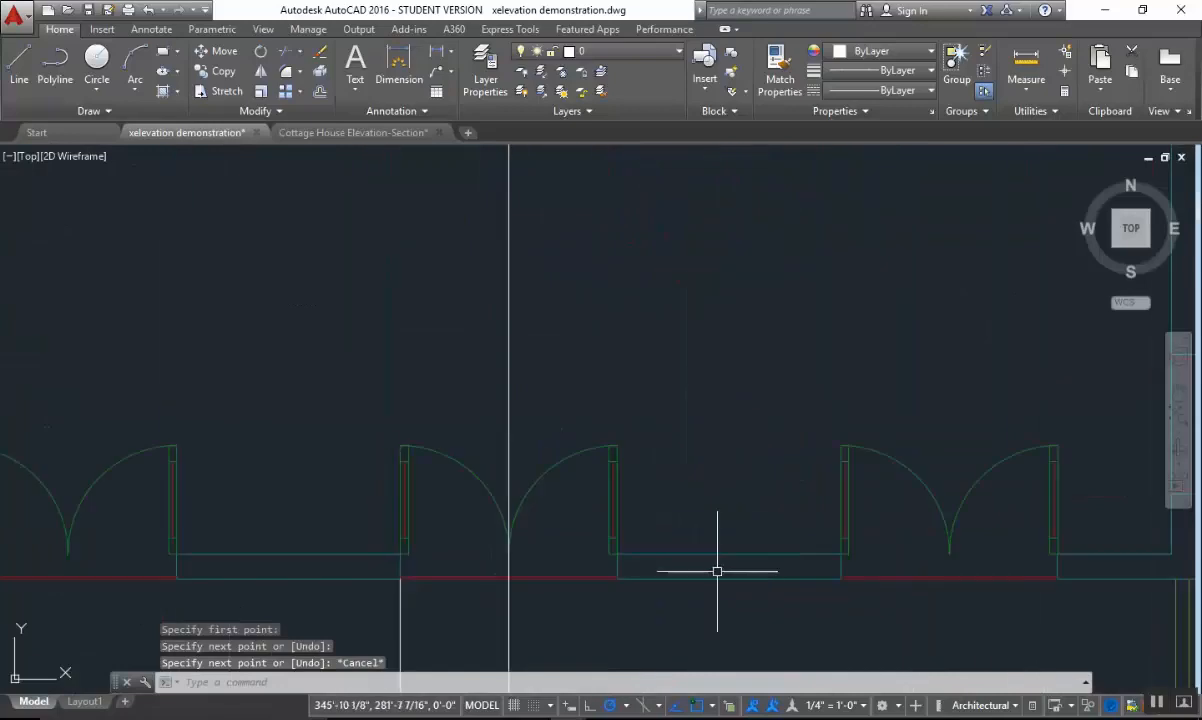
type("l")
key("Return")
left_click(617, 578)
scroll(661, 652, "down", 3)
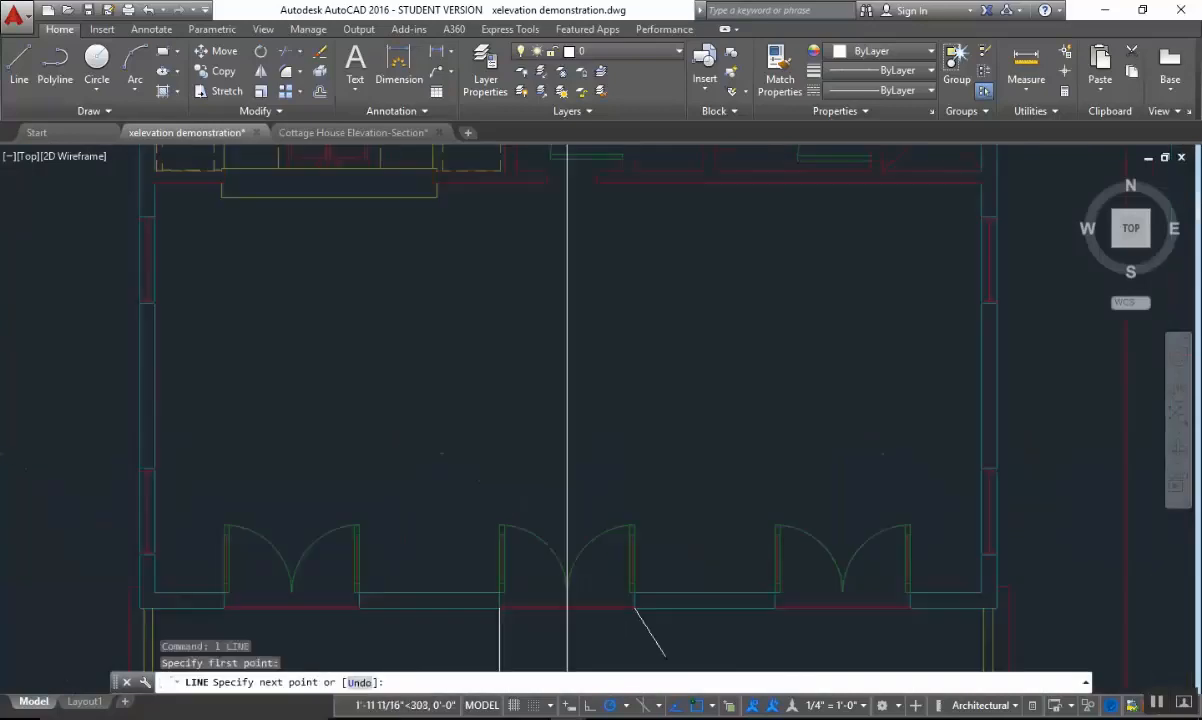
middle_click_drag(664, 598, 800, 565)
scroll(600, 610, "up", 5)
left_click(613, 623)
key("Escape")
Trim both projected door jamb lines below the upper floor line of the center bay.
scroll(633, 594, "up", 3)
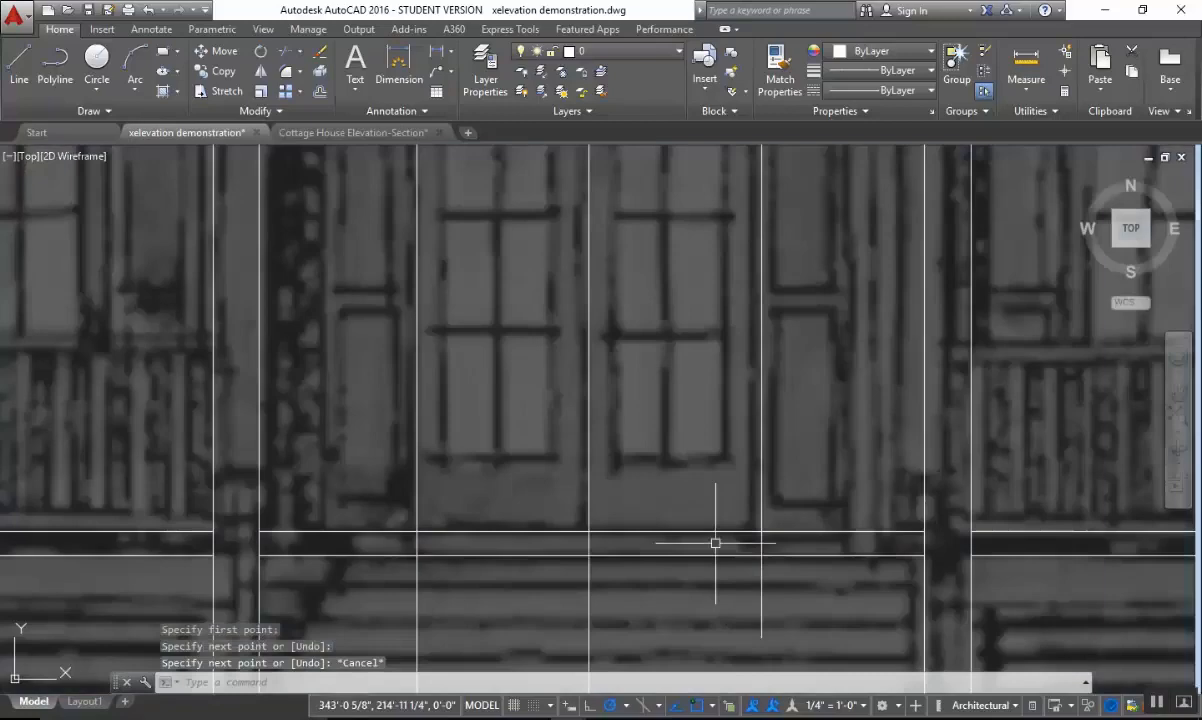
left_click(690, 530)
key("Escape")
type("tr")
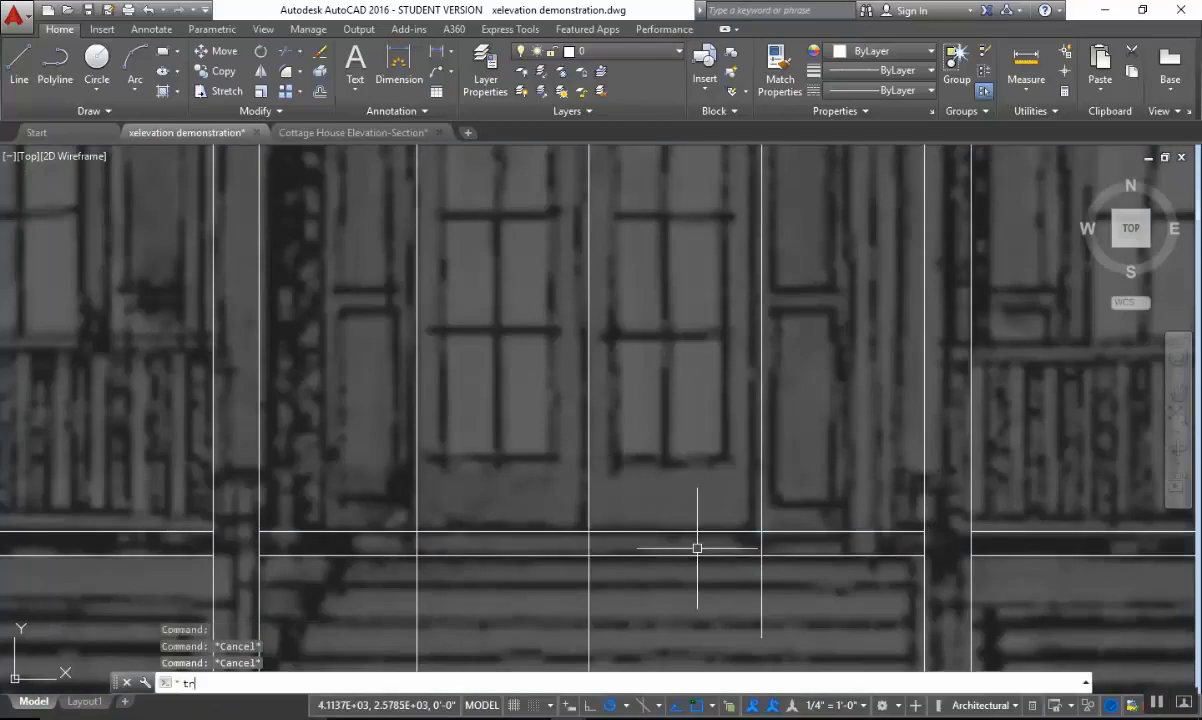
key("Return")
left_click(703, 494)
left_click(650, 545)
key("Return")
left_click(772, 575)
left_click(743, 546)
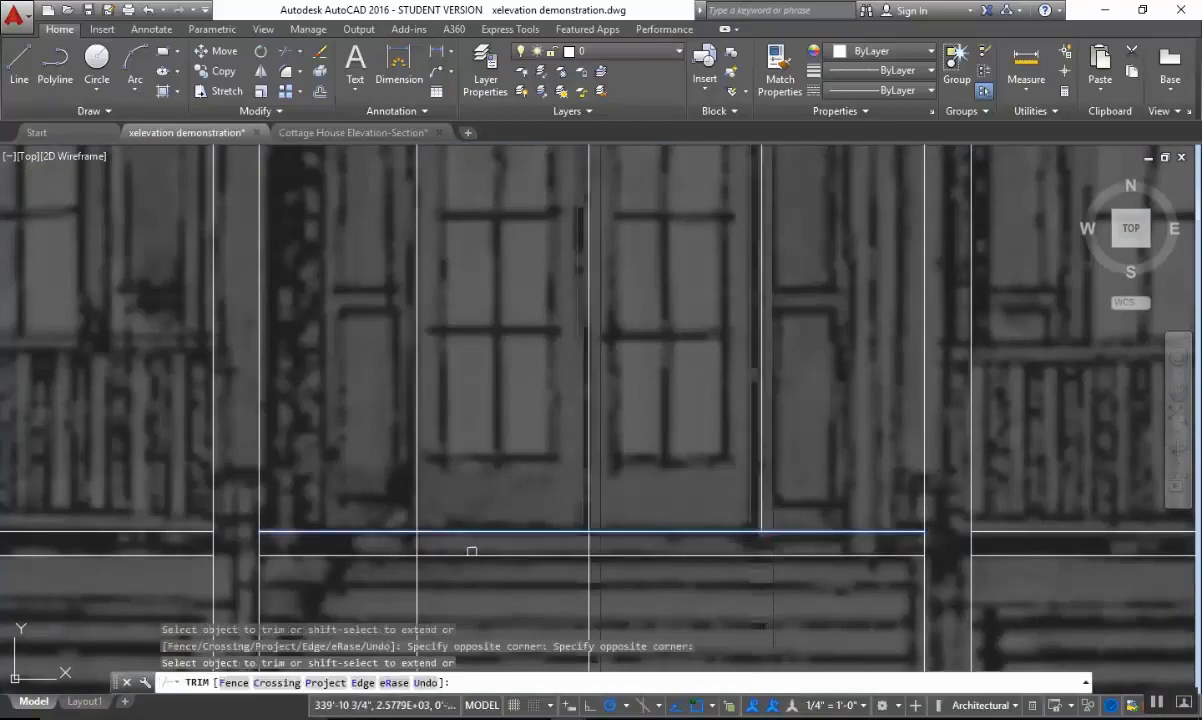
left_click(432, 588)
left_click(376, 550)
key("Escape")
Measure the height along the left door jamb from the upper floor line to the louvered panel line with a linear dimension.
scroll(550, 538, "down", 4)
middle_click_drag(652, 472, 651, 512)
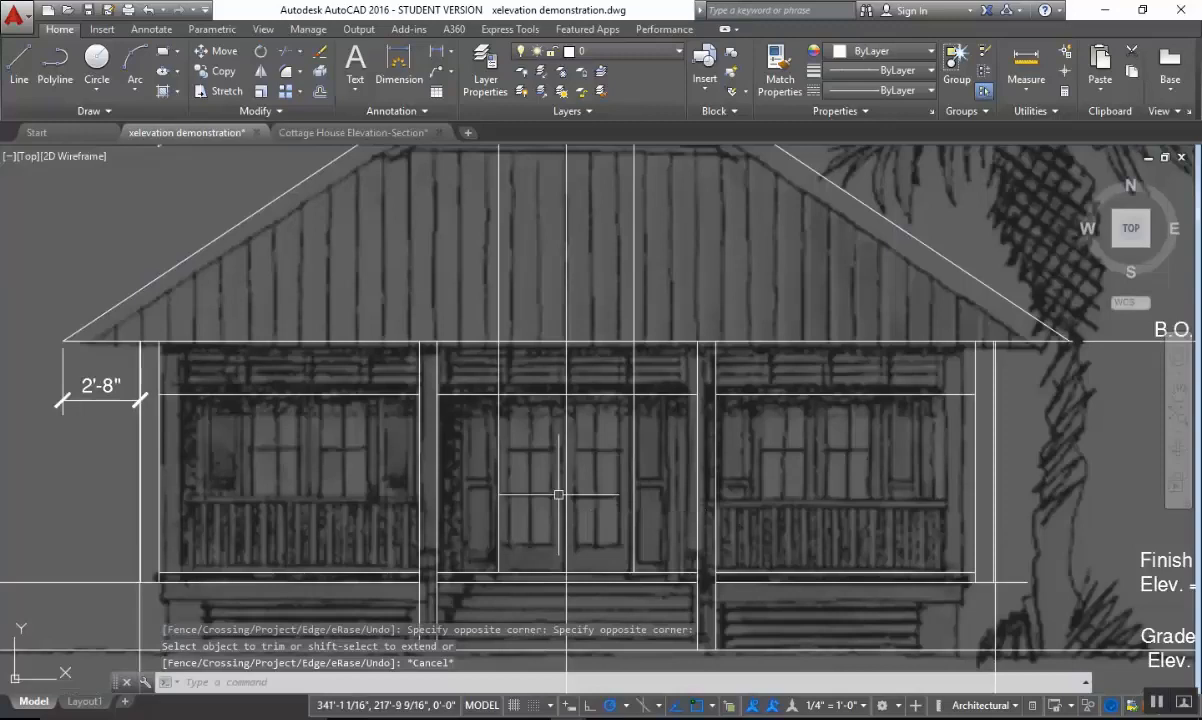
scroll(558, 494, "up", 2)
middle_click_drag(588, 487, 643, 327)
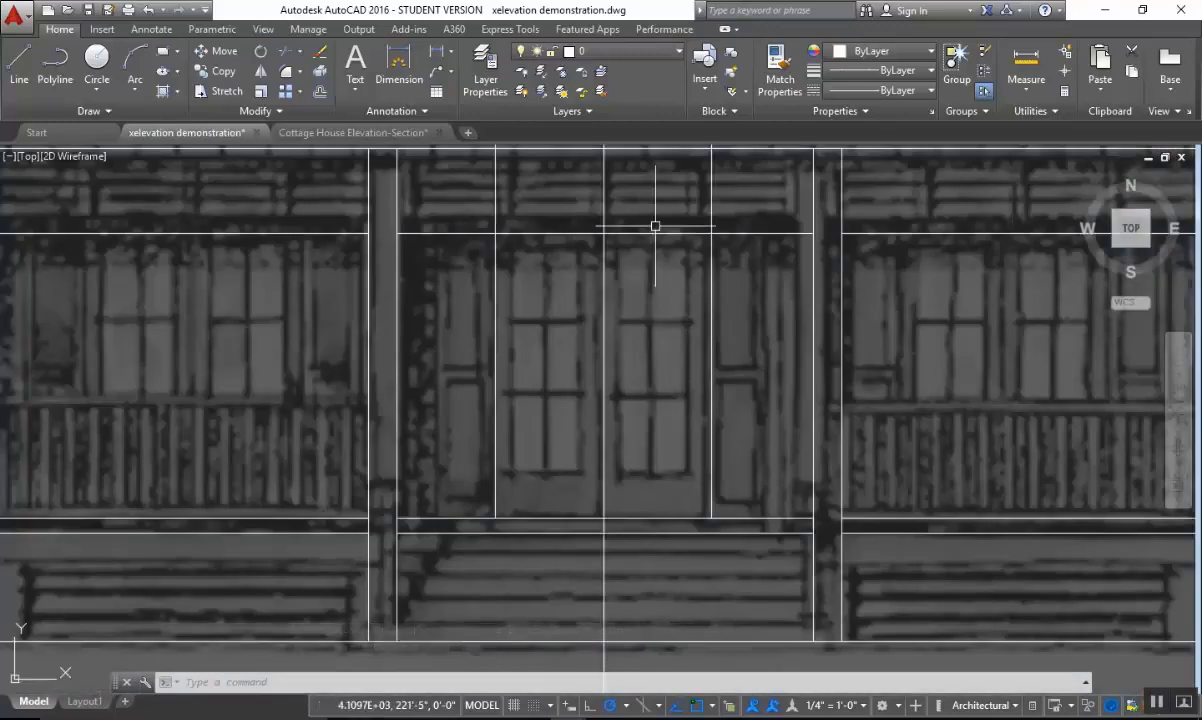
left_click(440, 55)
left_click(495, 519)
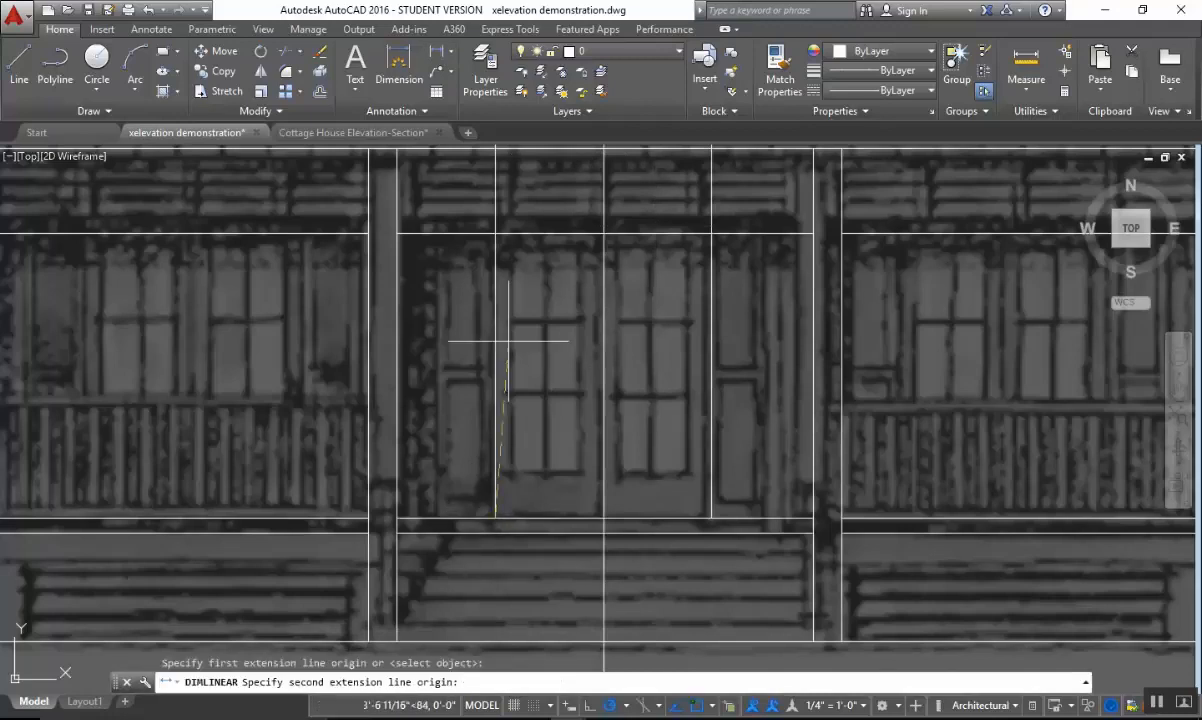
left_click(493, 232)
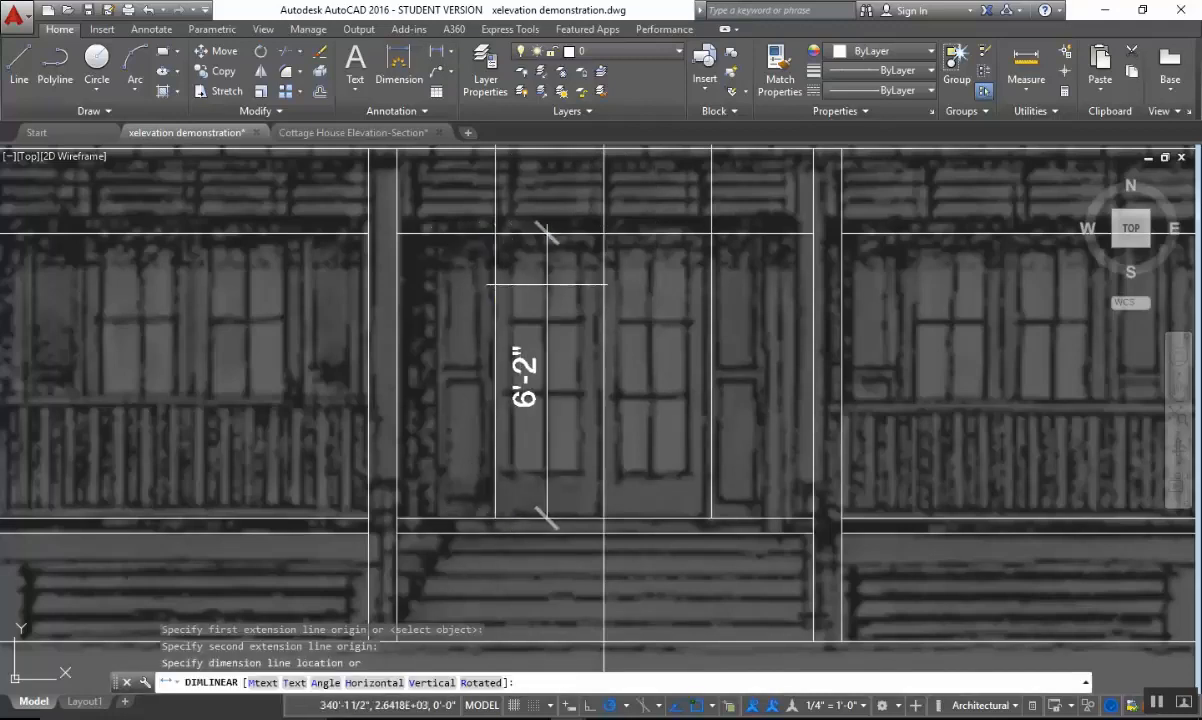
key("Escape")
Compare the door head area below the louvered panels with the cottage photo open in Adobe Acrobat, returning to the AutoCAD drawing.
scroll(558, 281, "up", 1)
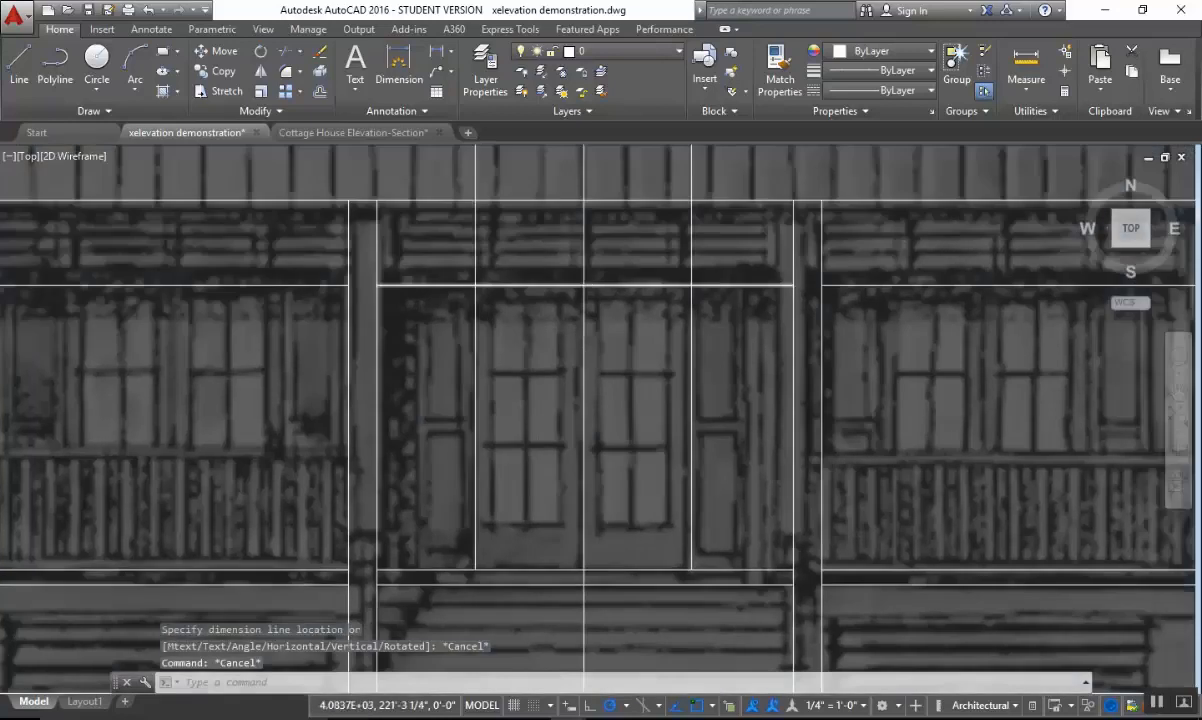
scroll(537, 338, "up", 1)
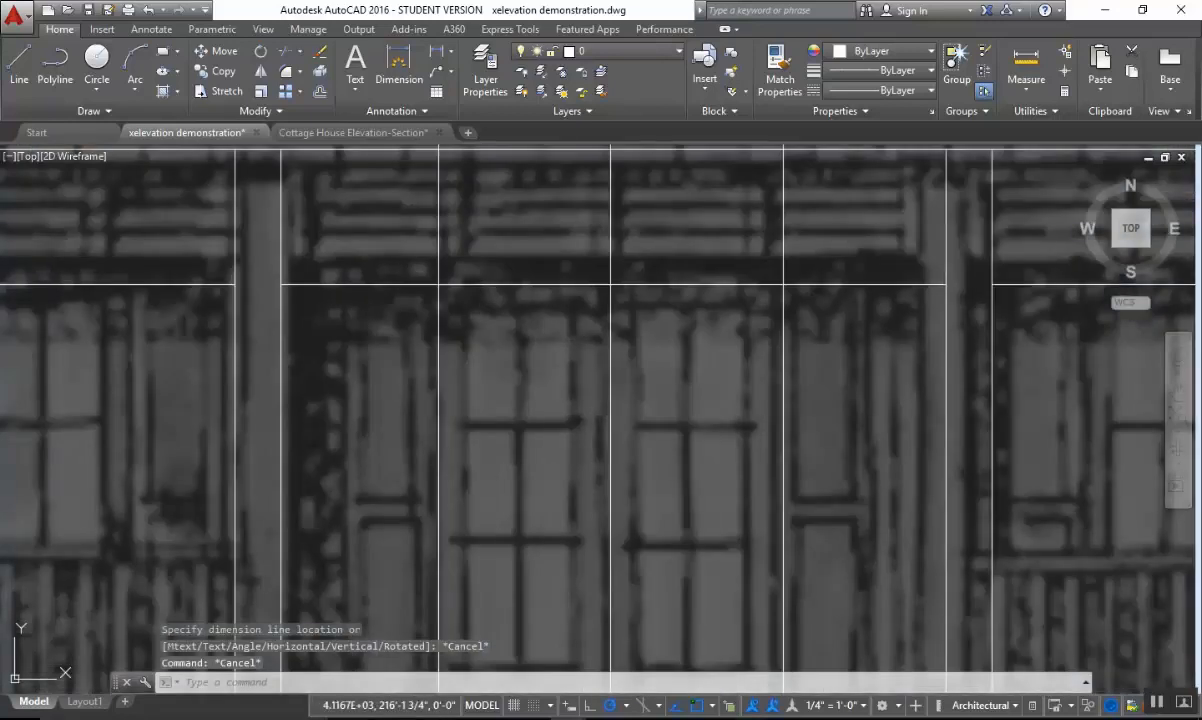
left_click(738, 718)
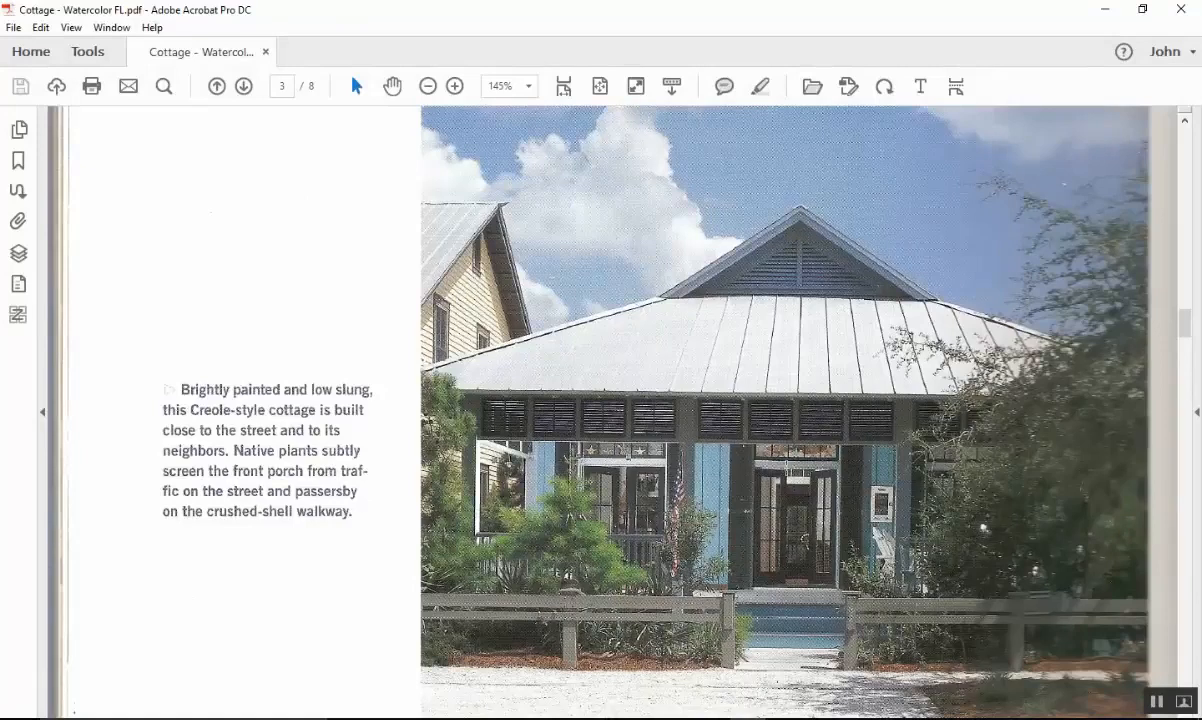
left_click(1105, 9)
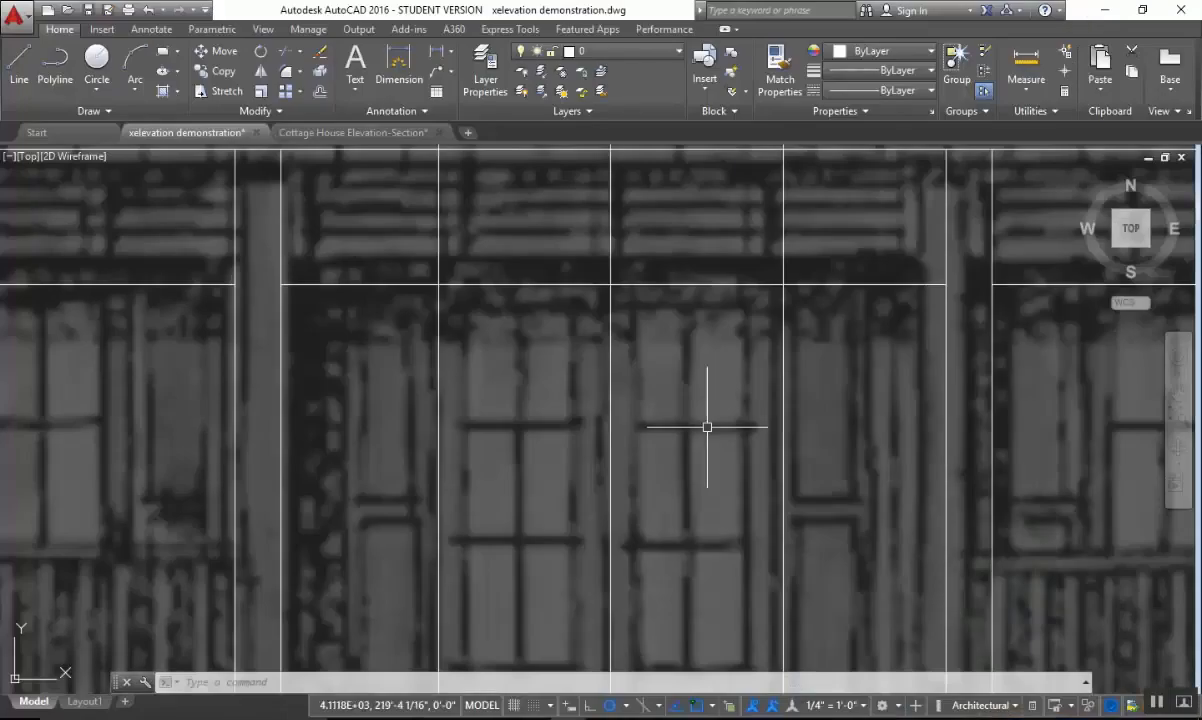
scroll(738, 435, "down", 2)
mouse_move(876, 385)
middle_mouse_down()
mouse_move(837, 422)
mouse_move(776, 445)
middle_mouse_up()
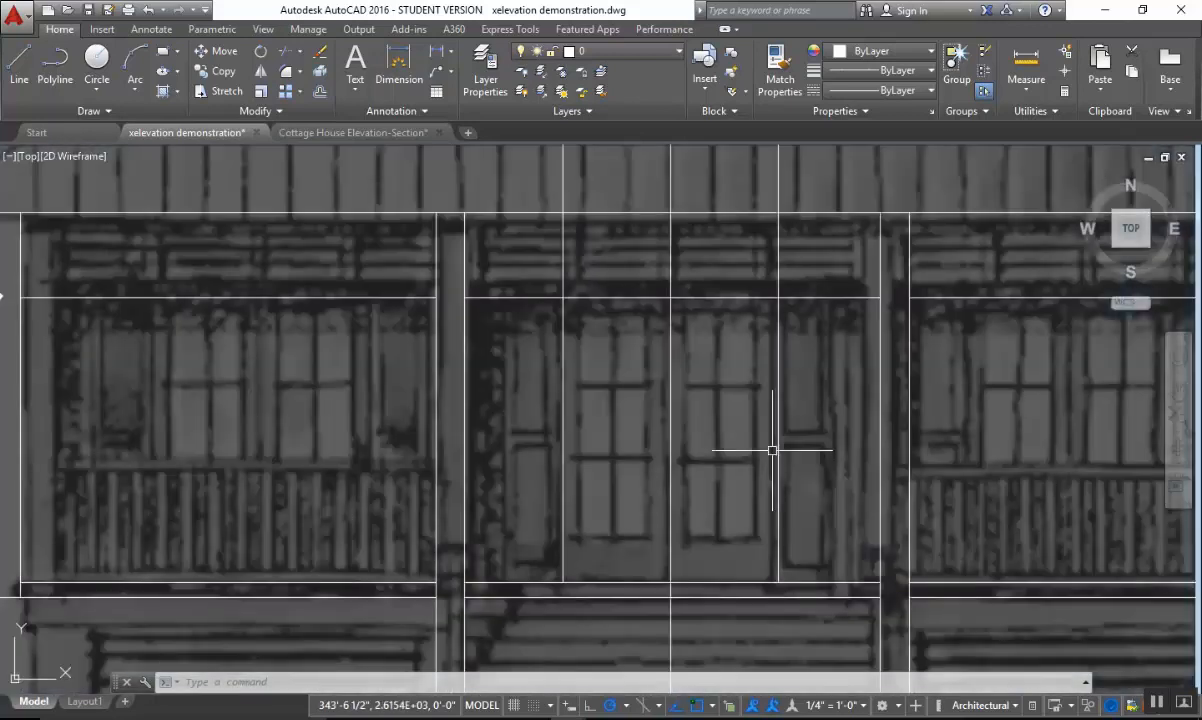
key("Escape")
key("Escape")
key("Escape")
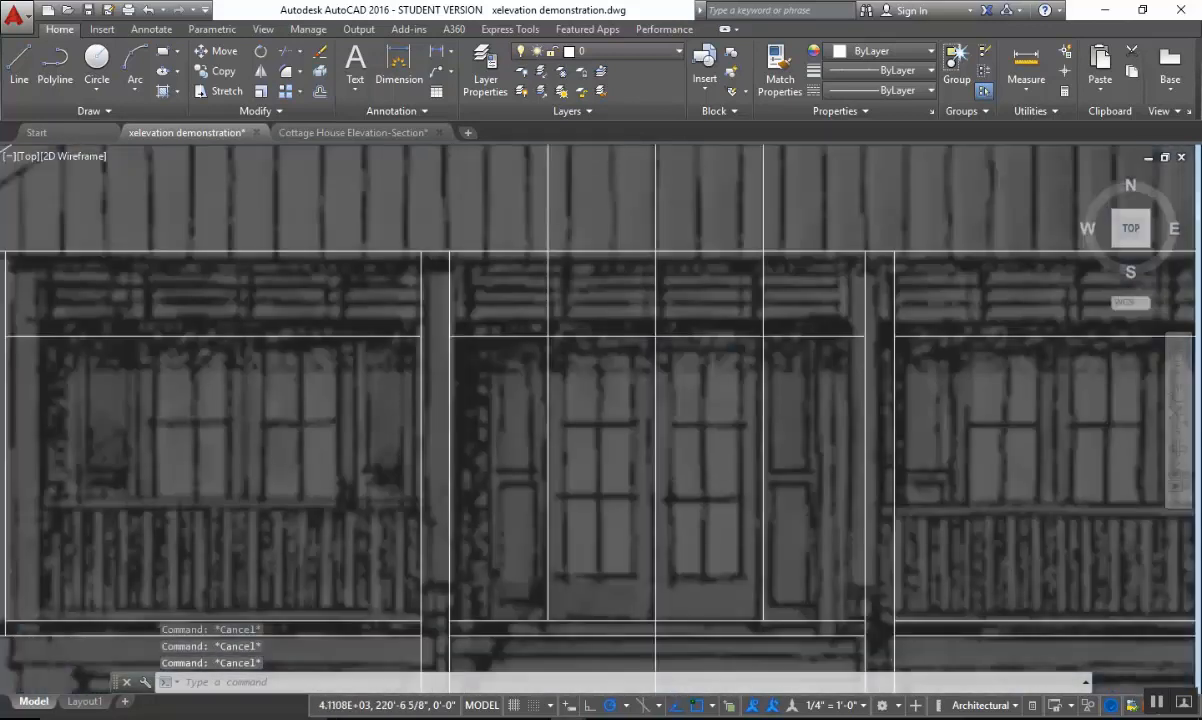
middle_click_drag(754, 472, 727, 360)
middle_click_drag(692, 451, 719, 547)
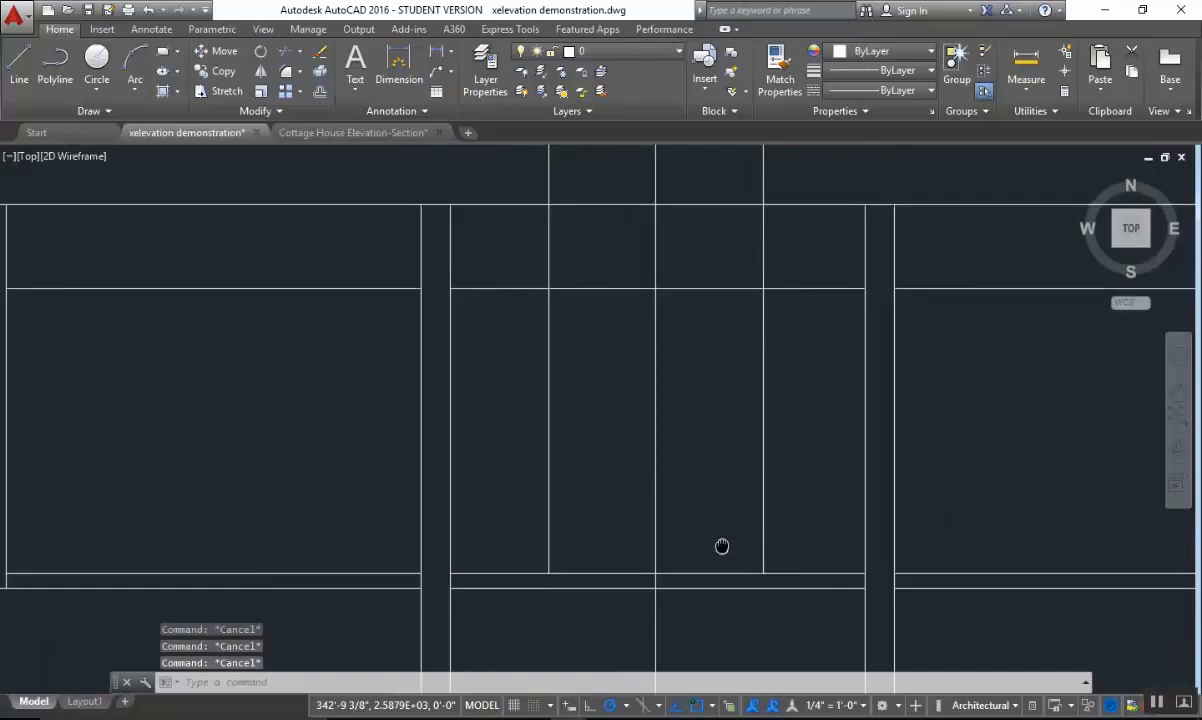
type("c")
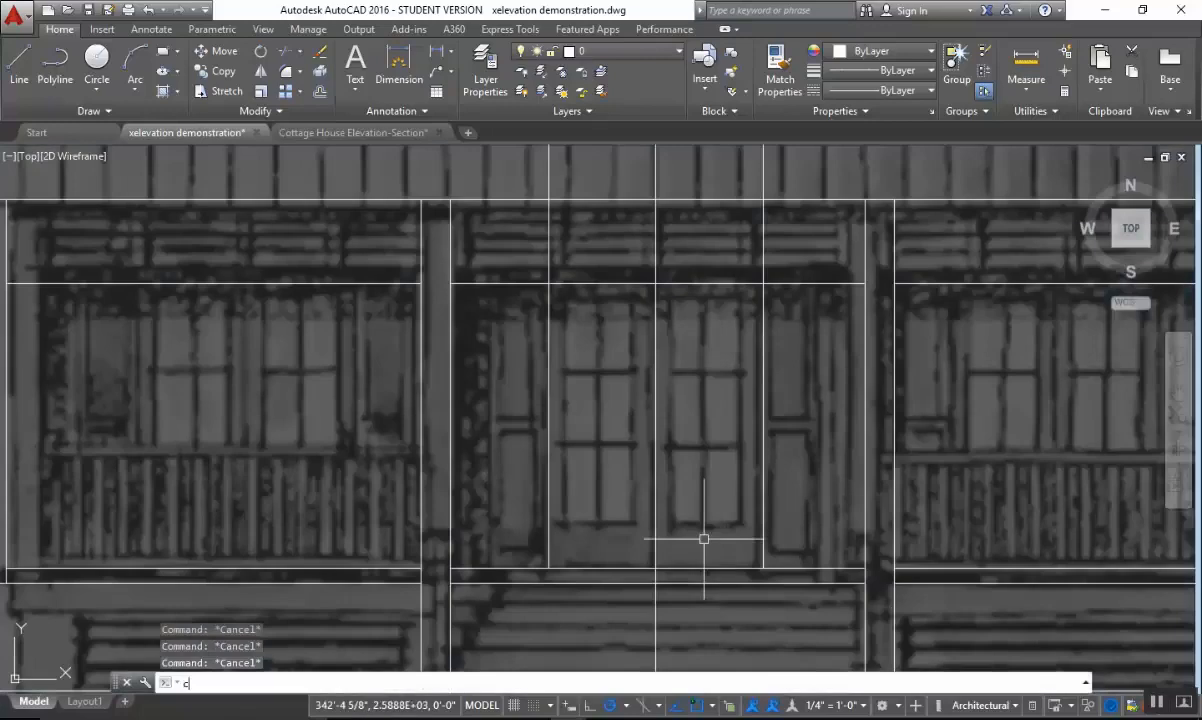
key("Escape")
type("c")
key("Escape")
middle_click_drag(770, 410, 733, 430)
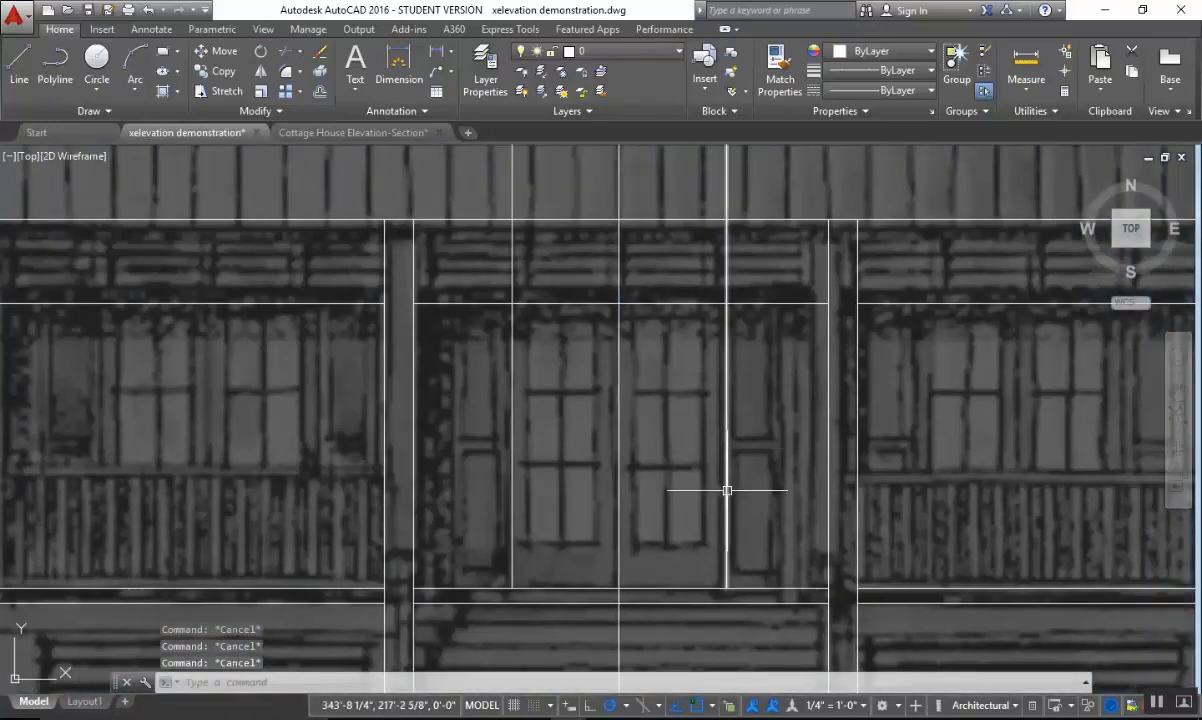
Copy the center bay's upper floor line 6'10" straight up to mark the door head.
type("co")
key("Return")
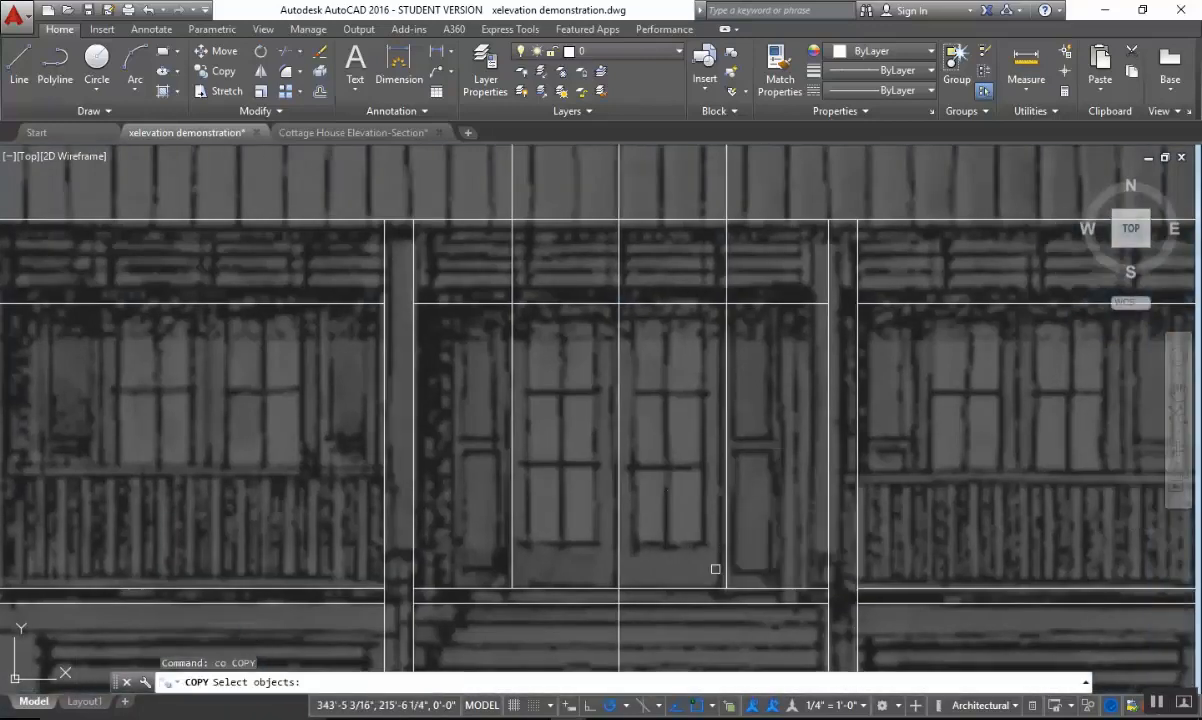
left_click(699, 587)
key("Return")
left_click(684, 540)
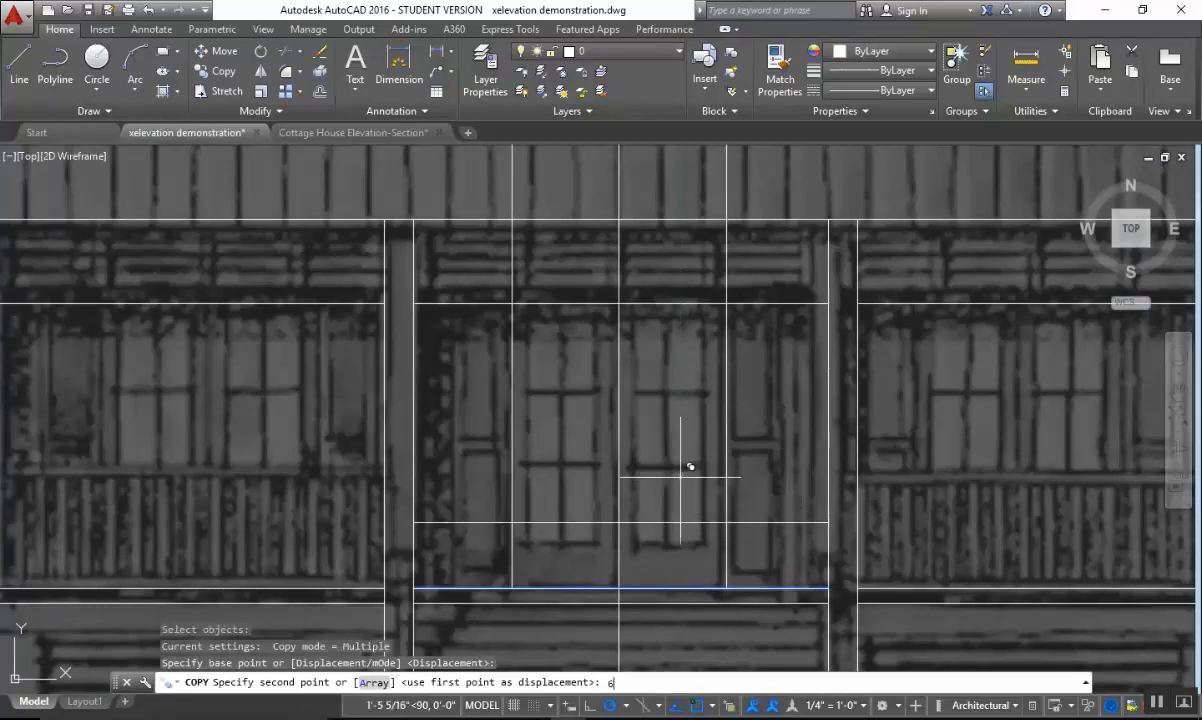
key("Return")
key("Escape")
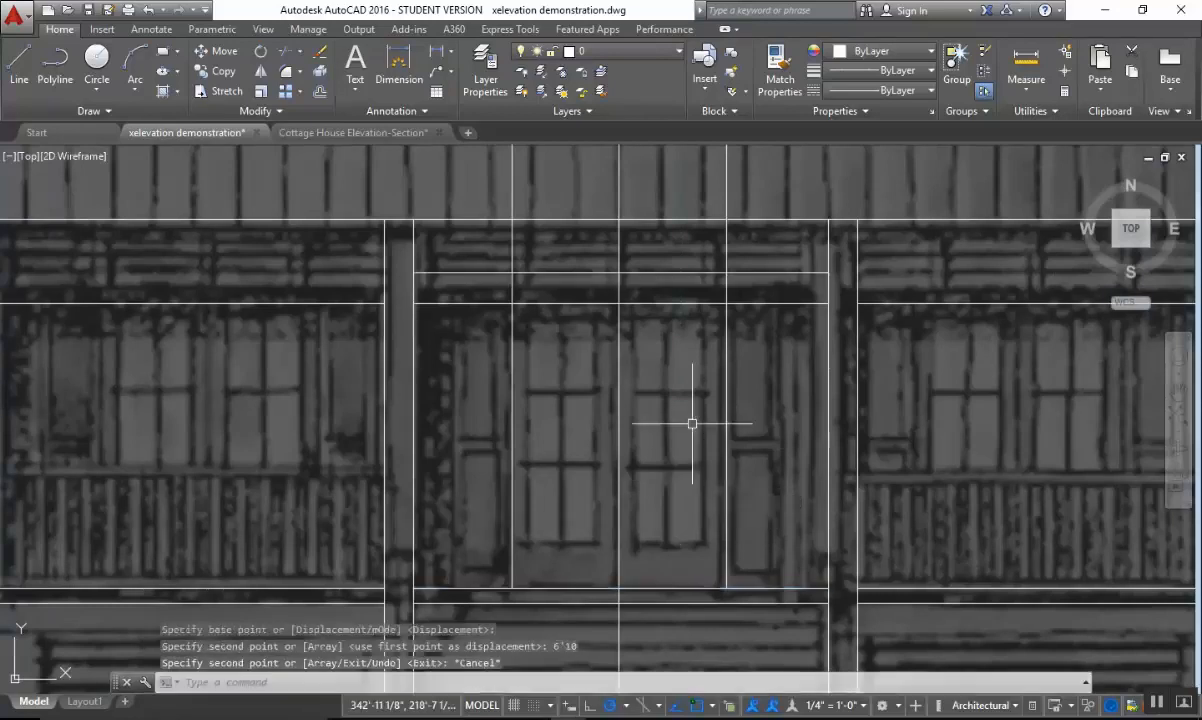
Trim the door head line and the right jamb line to each other to form the door's upper right corner.
scroll(692, 421, "up", 4)
scroll(792, 335, "down", 2)
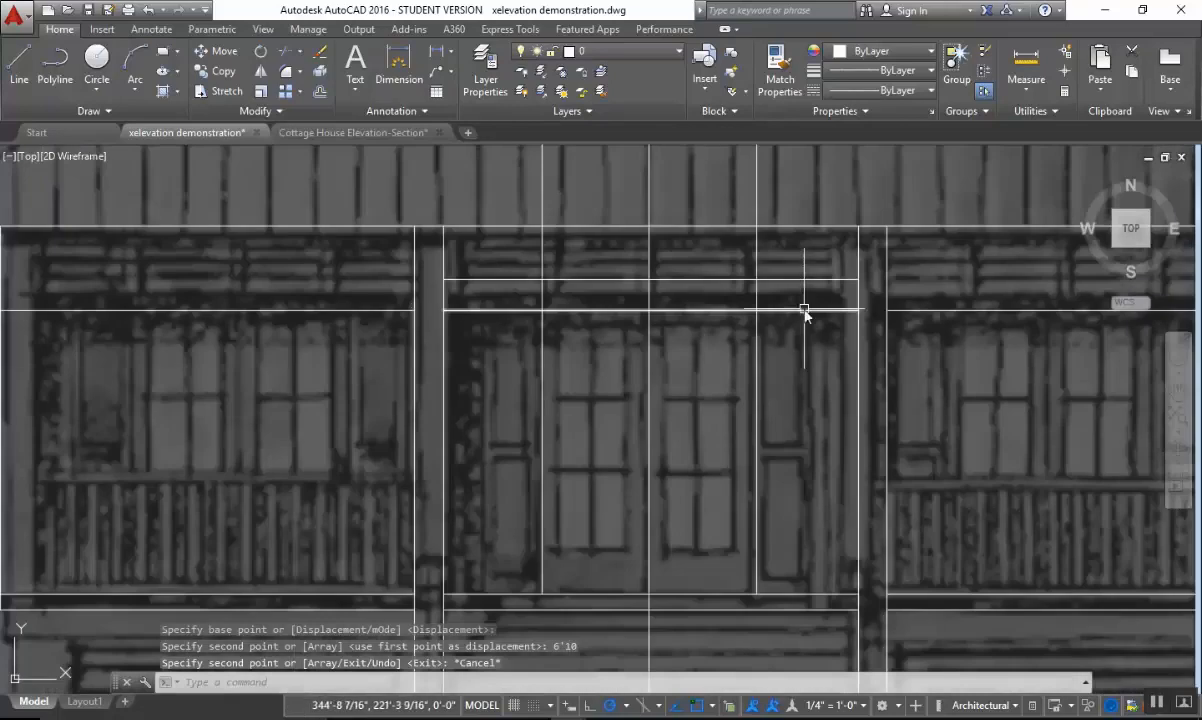
key("Escape")
key("Escape")
key("Escape")
type("tr")
key("Return")
left_click(788, 266)
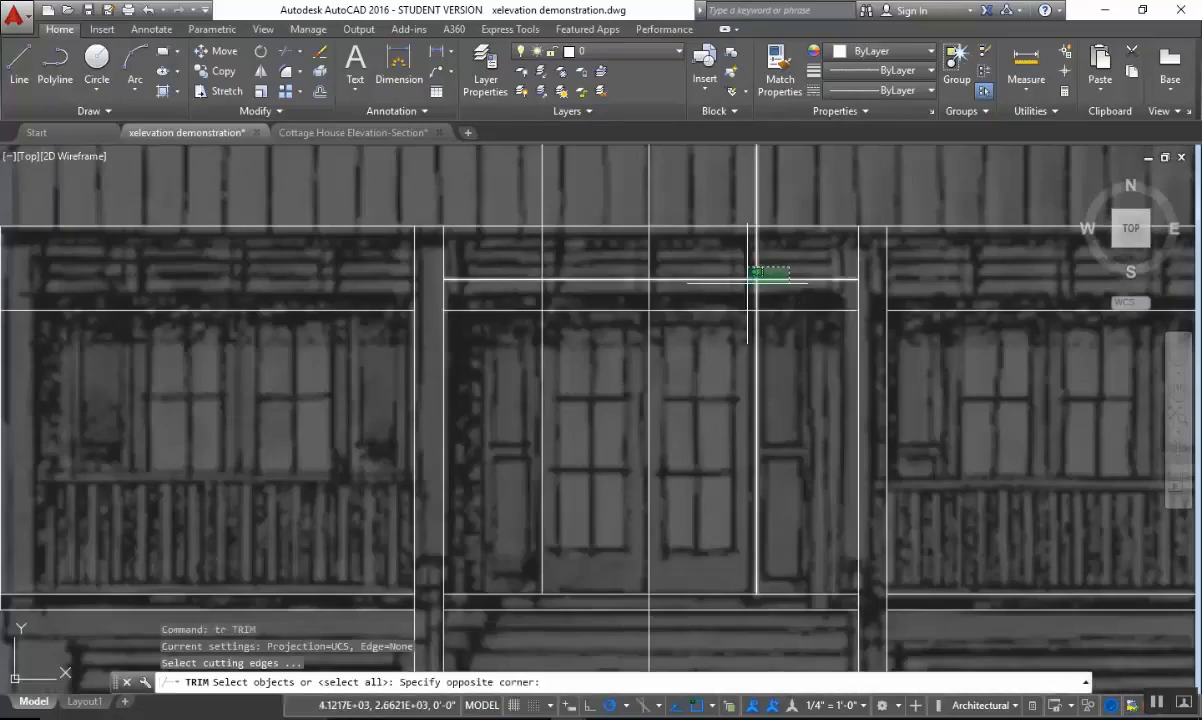
left_click(748, 282)
key("Return")
left_click(791, 264)
left_click(775, 285)
left_click(778, 267)
left_click(675, 250)
left_click(568, 279)
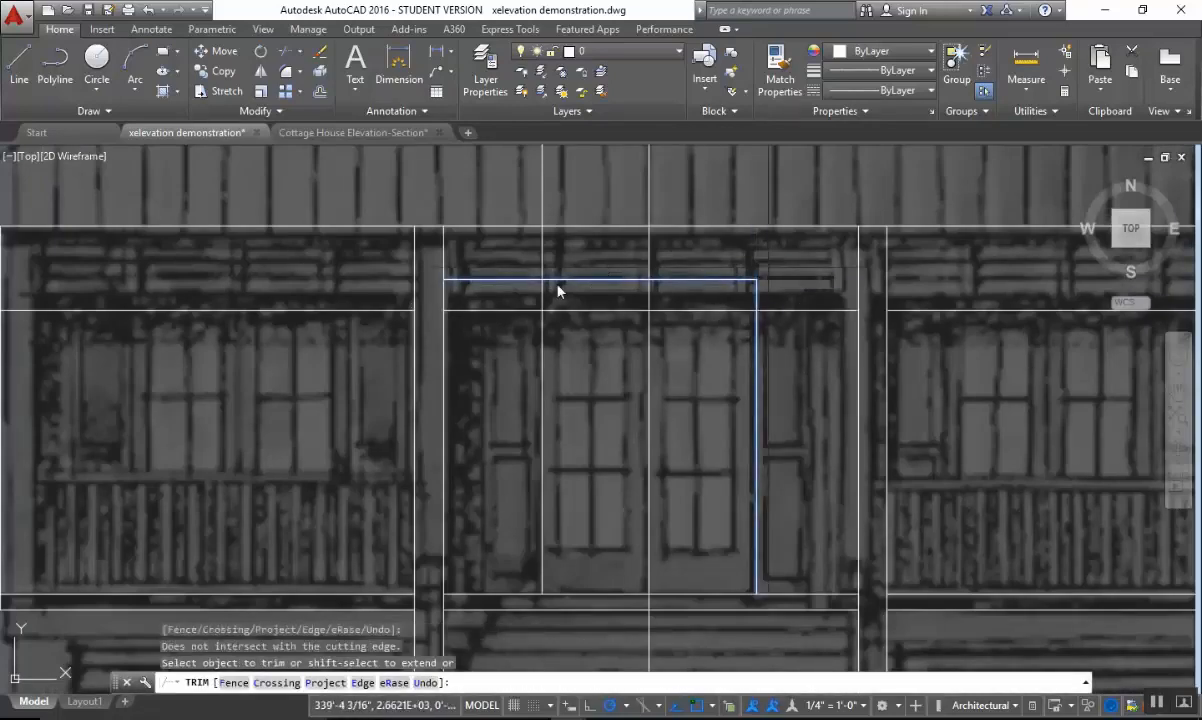
key("Return")
key("Return")
Trim the door head line and the left jamb line to each other to form the door's upper left corner.
left_click(570, 264)
left_click(508, 291)
key("Return")
left_click(512, 281)
left_click(571, 259)
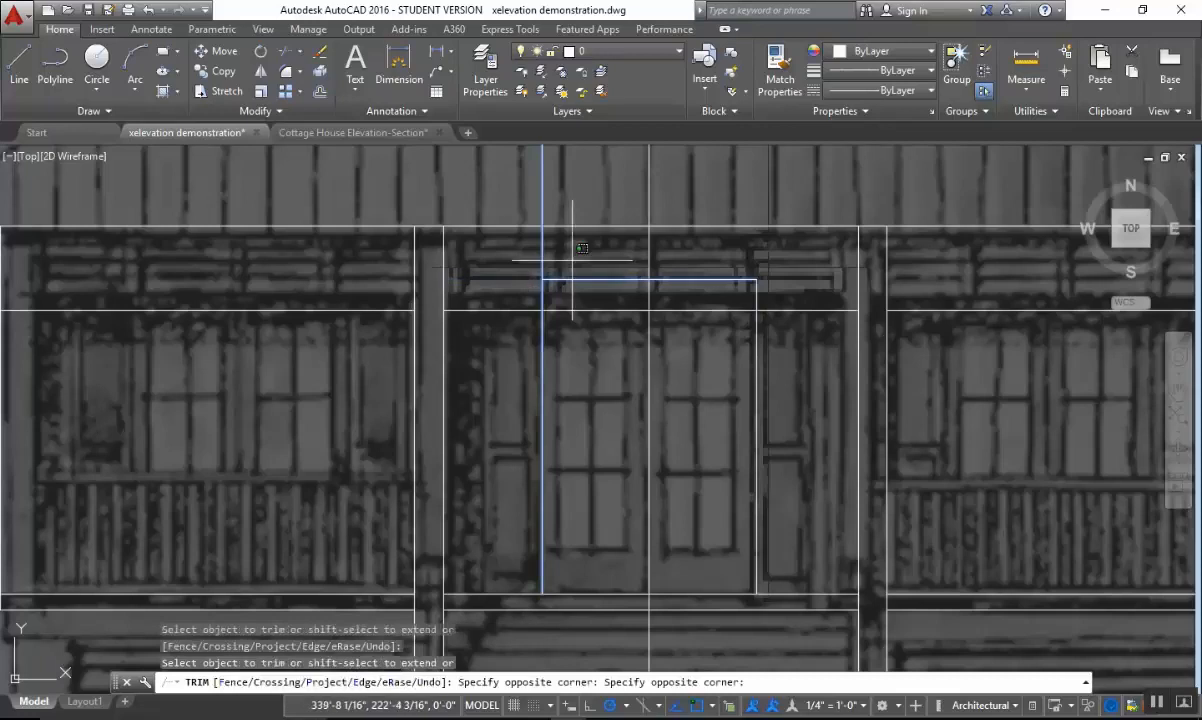
left_click(556, 261)
left_click(527, 262)
left_click(533, 262)
left_click(538, 262)
left_click(537, 263)
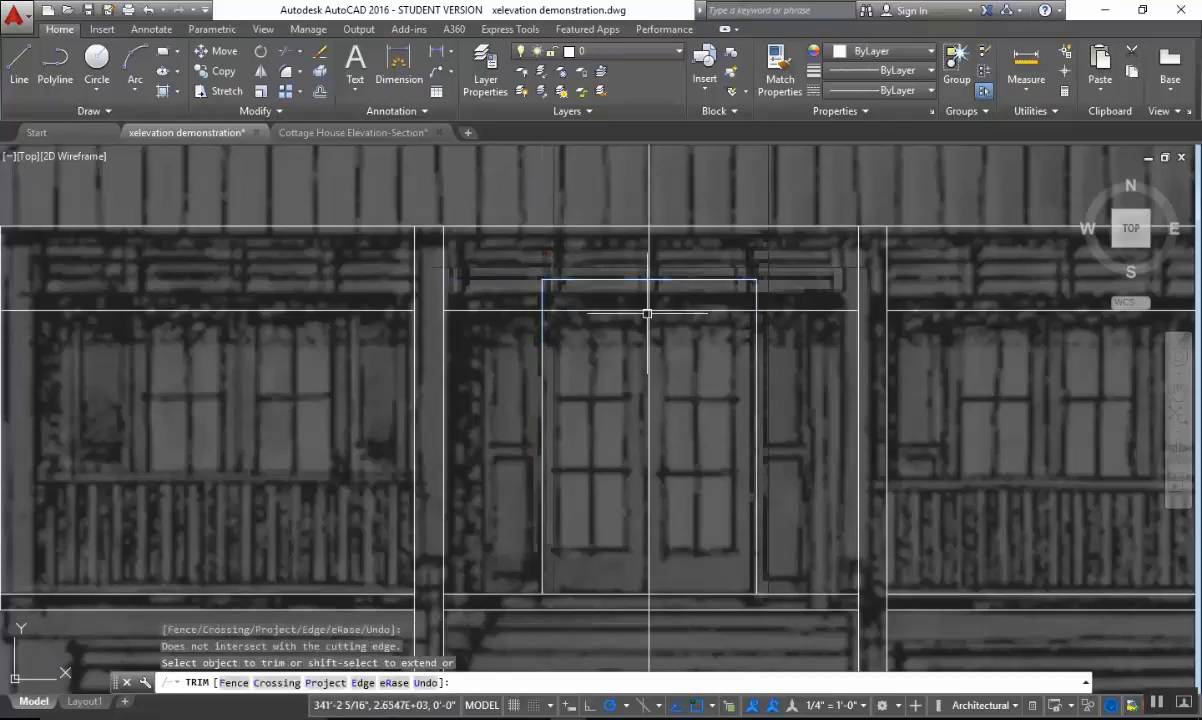
key("Escape")
Copy the center bay's upper floor line 12" straight up to mark the bottom of the door glass.
middle_click_drag(730, 357, 631, 330)
middle_click_drag(628, 443, 652, 480)
scroll(560, 587, "up", 2)
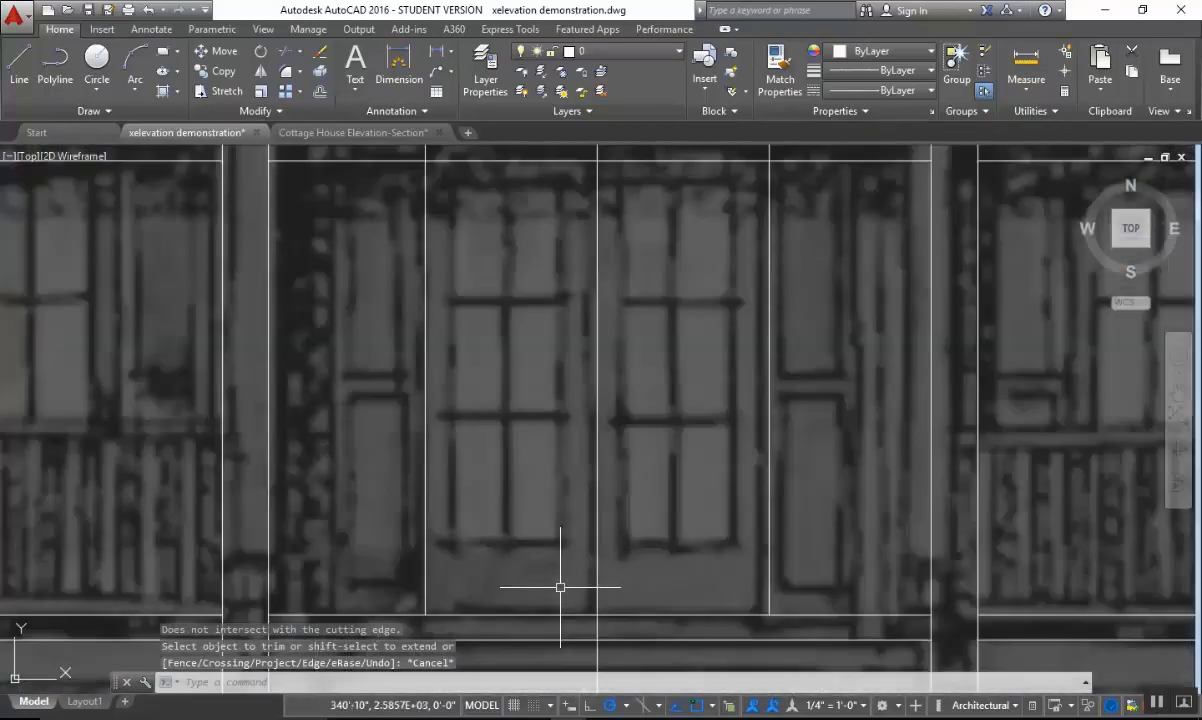
scroll(575, 507, "down", 2)
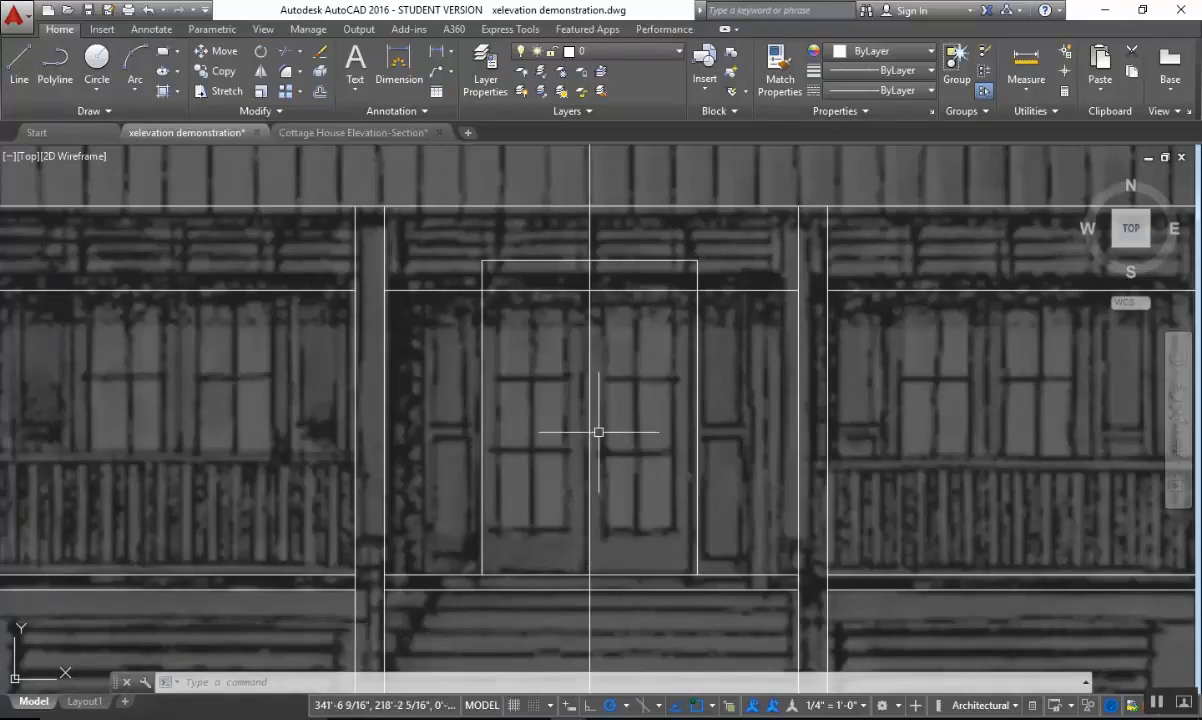
mouse_move(600, 445)
middle_mouse_down()
mouse_move(615, 520)
mouse_move(590, 433)
middle_mouse_up()
type("co")
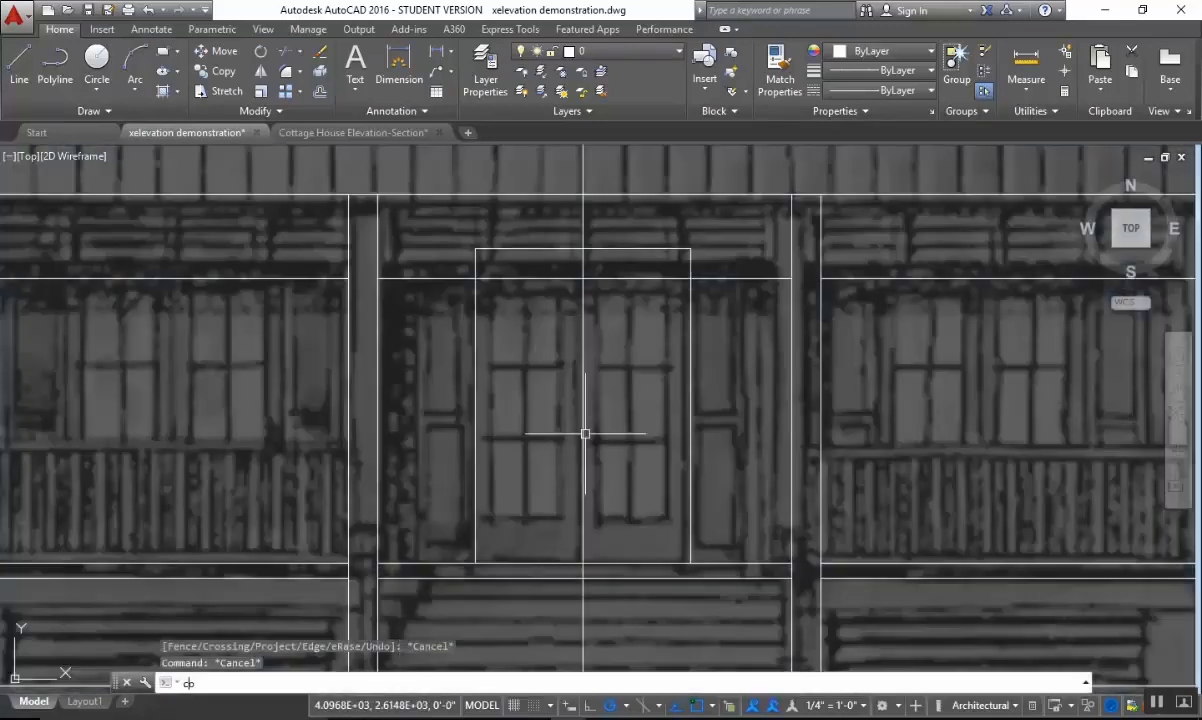
key("Return")
left_click(548, 564)
key("Return")
left_click(537, 527)
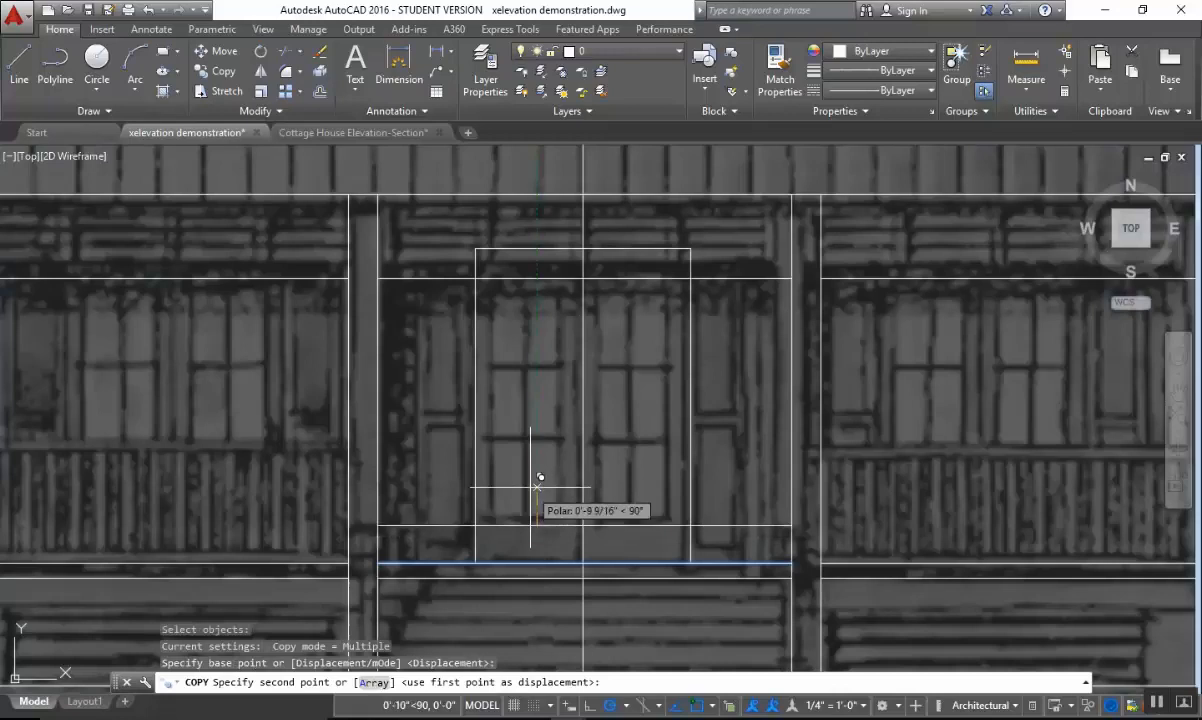
scroll(540, 475, "up", 2)
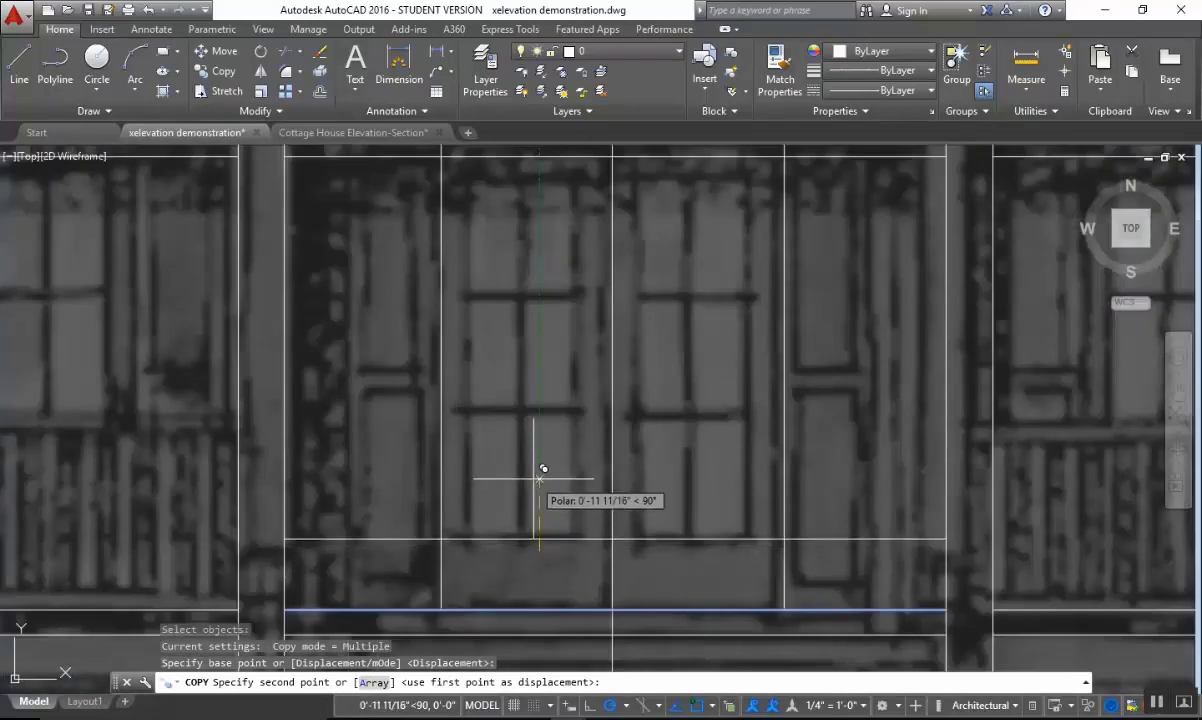
key("Return")
key("Escape")
Copy the door head line 12" straight down to mark the top of the door glass.
middle_click_drag(596, 349, 569, 555)
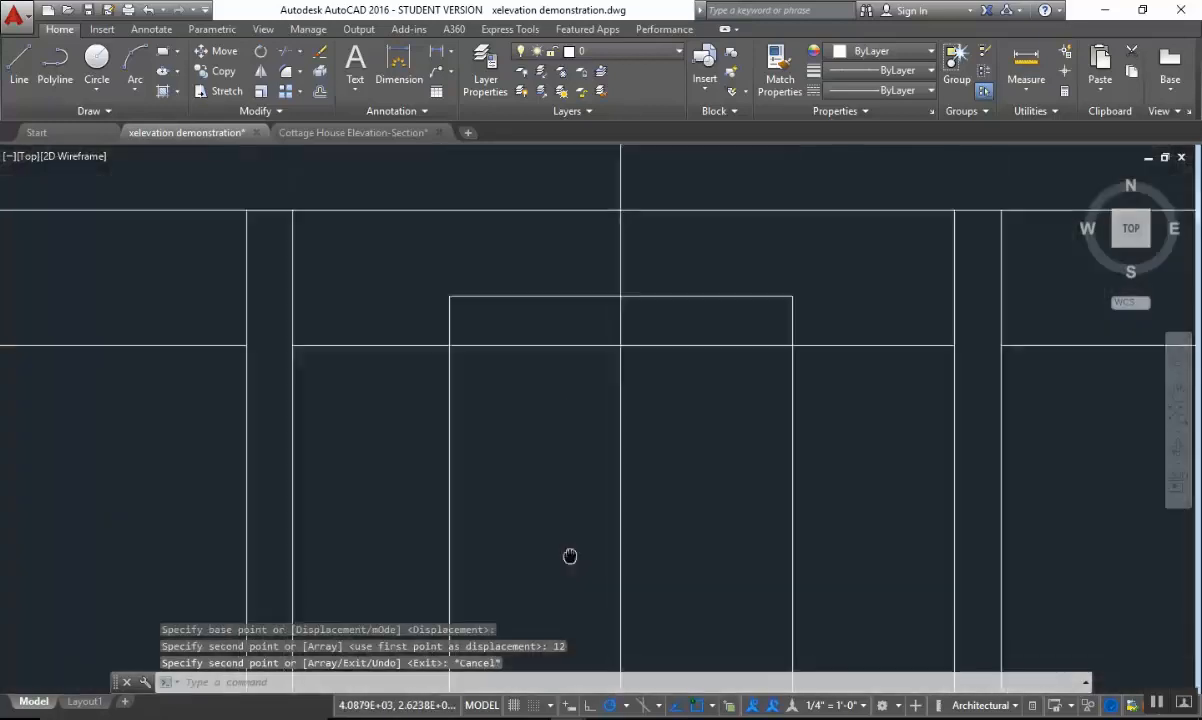
key("Escape")
scroll(608, 321, "up", 2)
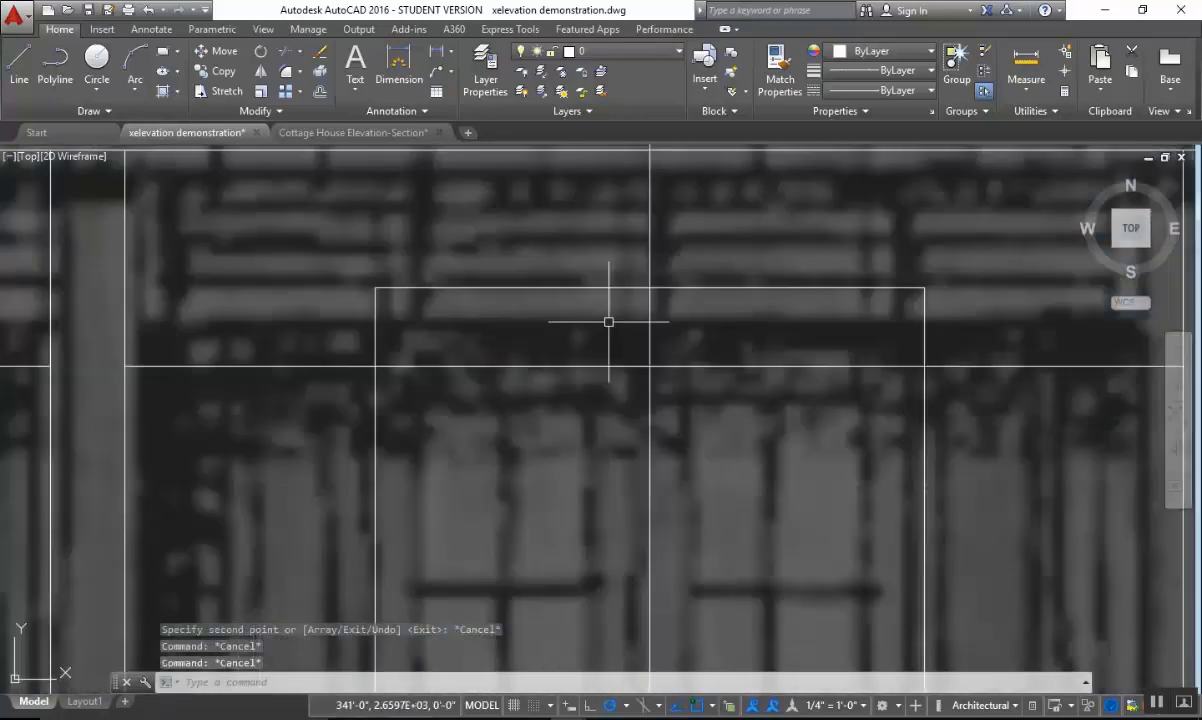
type("co")
key("Return")
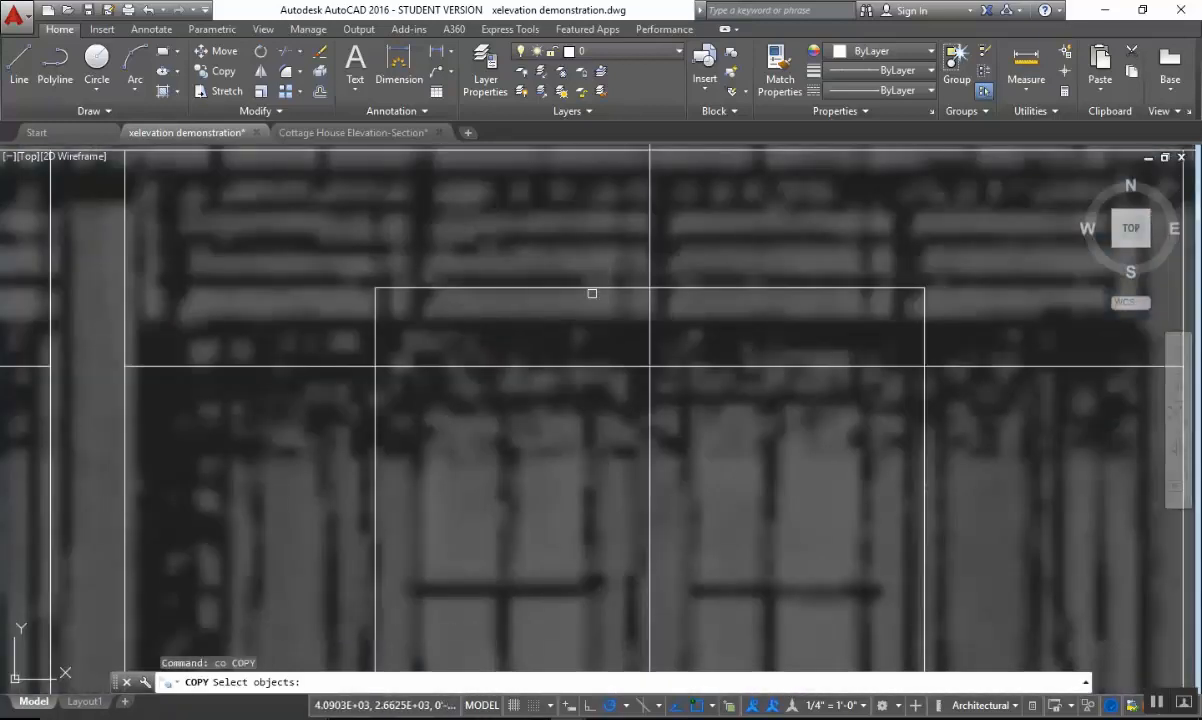
left_click(591, 289)
key("Return")
left_click(582, 323)
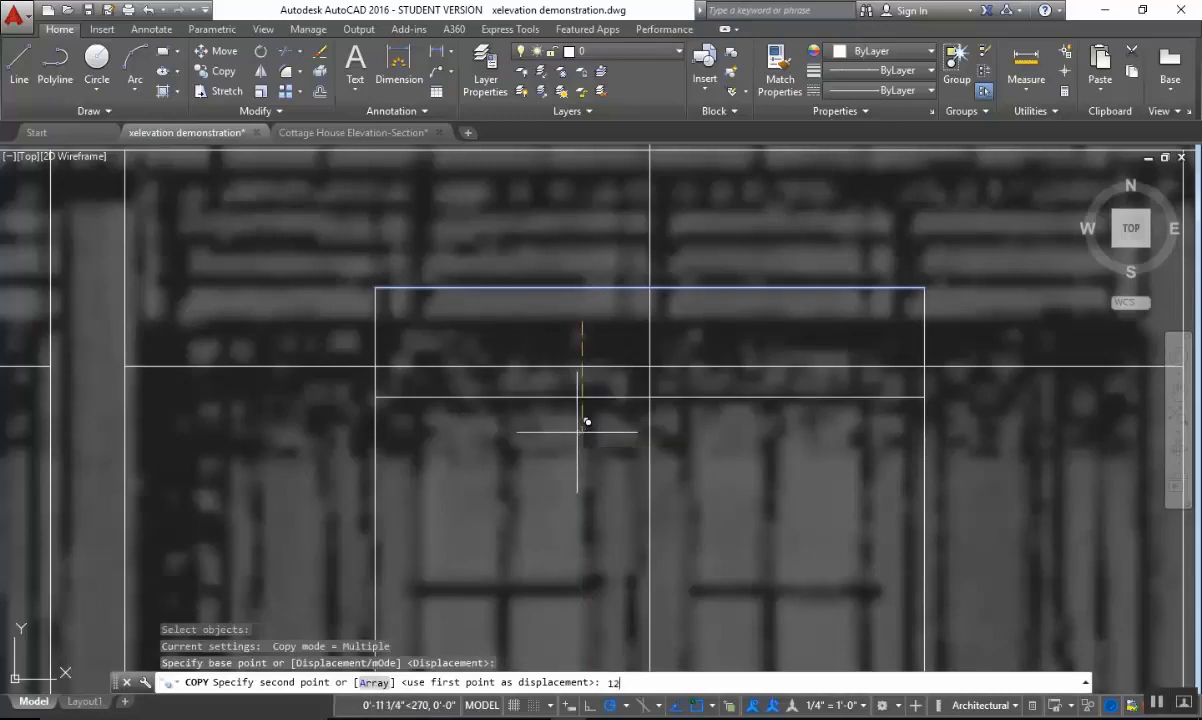
key("Return")
scroll(636, 475, "down", 6)
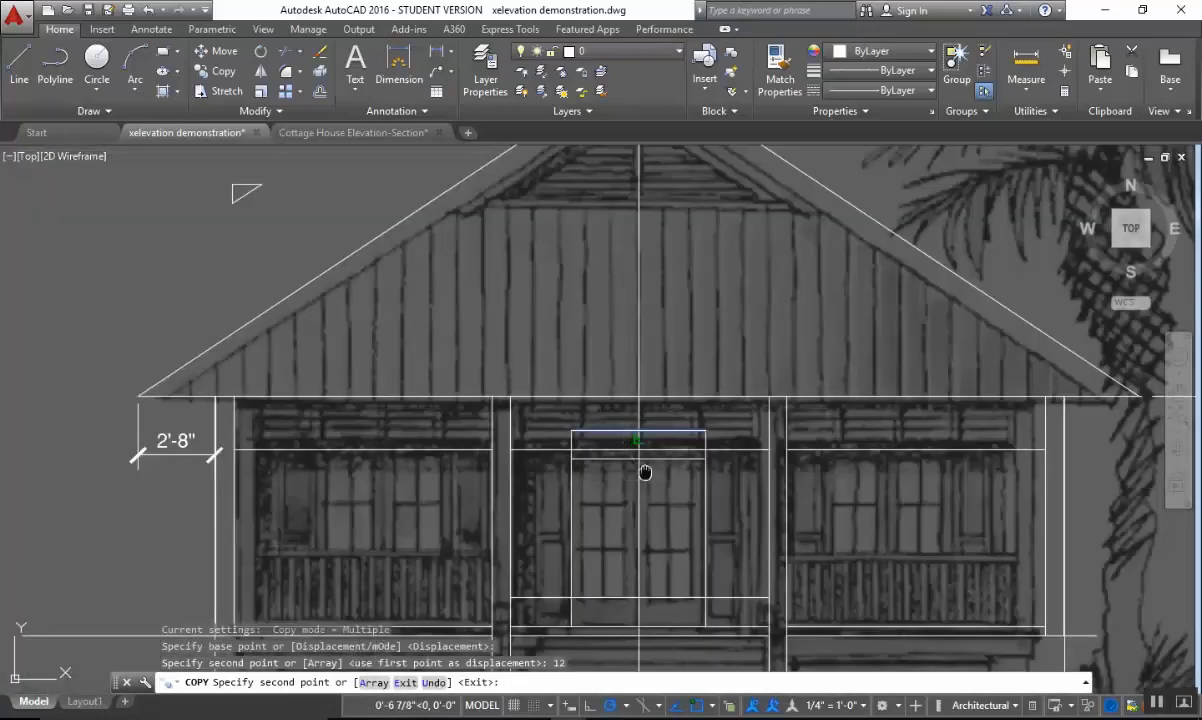
scroll(604, 400, "up", 4)
middle_click_drag(649, 550, 616, 491)
key("Escape")
key("Escape")
Copy the door's vertical center line 6" to the left to mark the left glass panel's inner edge.
type("co")
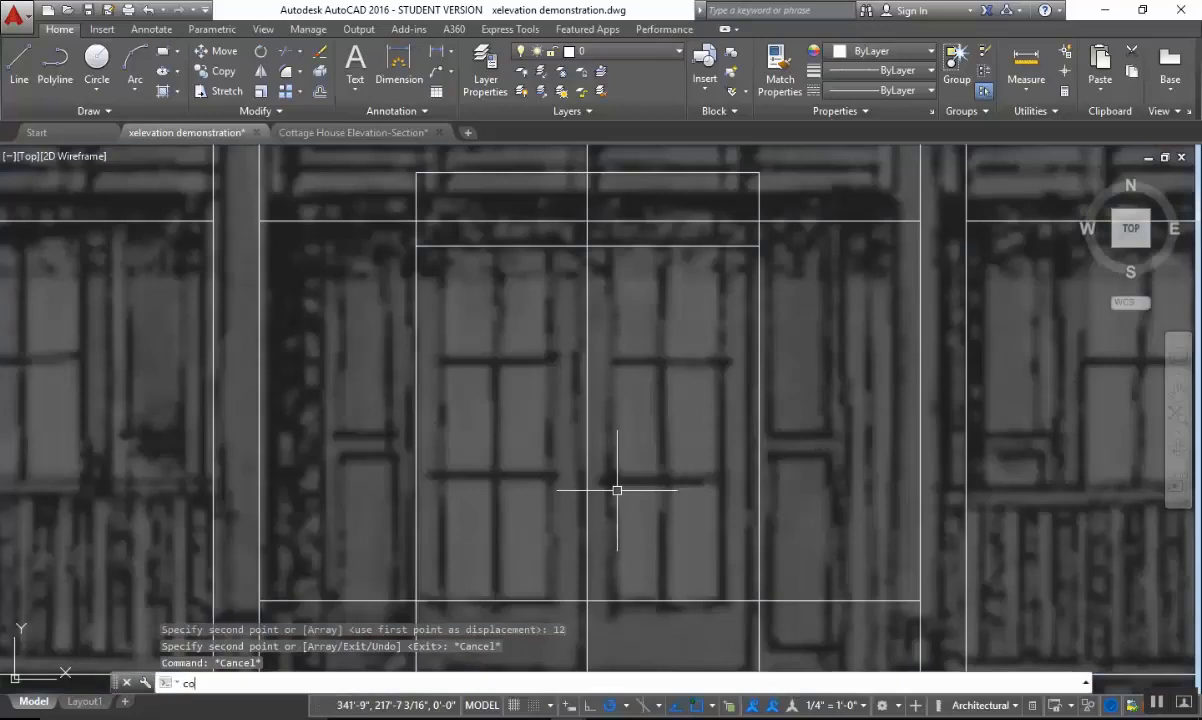
key("Return")
left_click(588, 460)
key("Return")
left_click(700, 446)
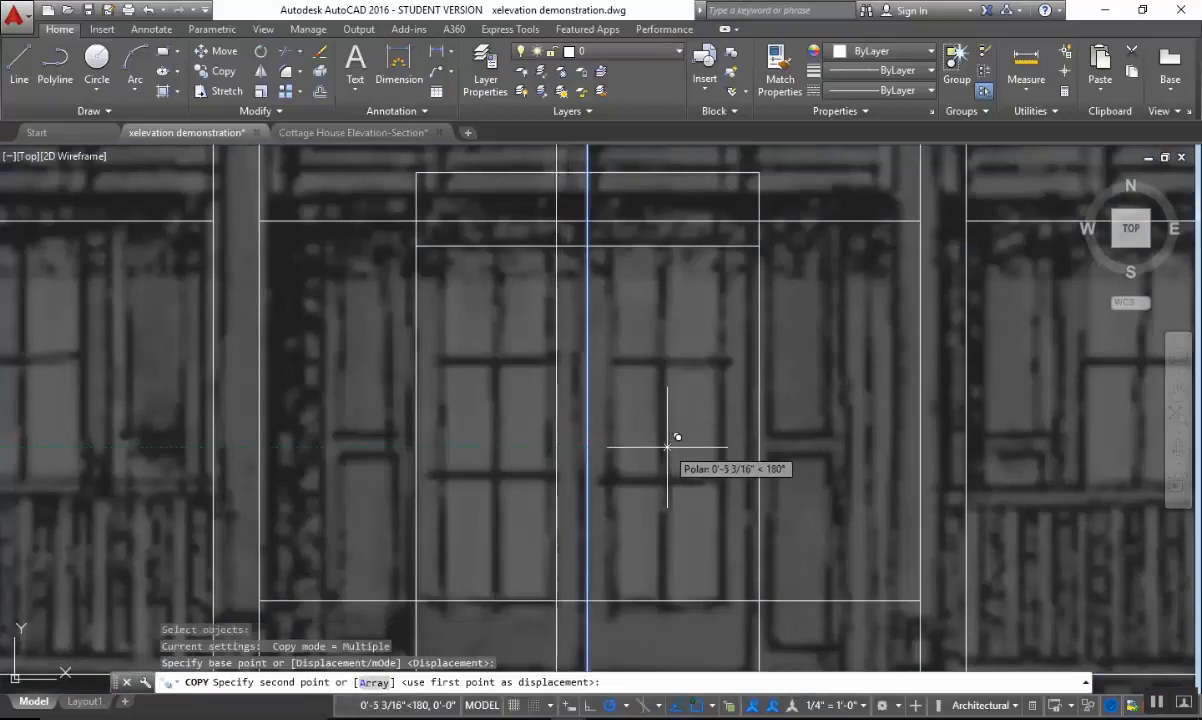
left_click(666, 445)
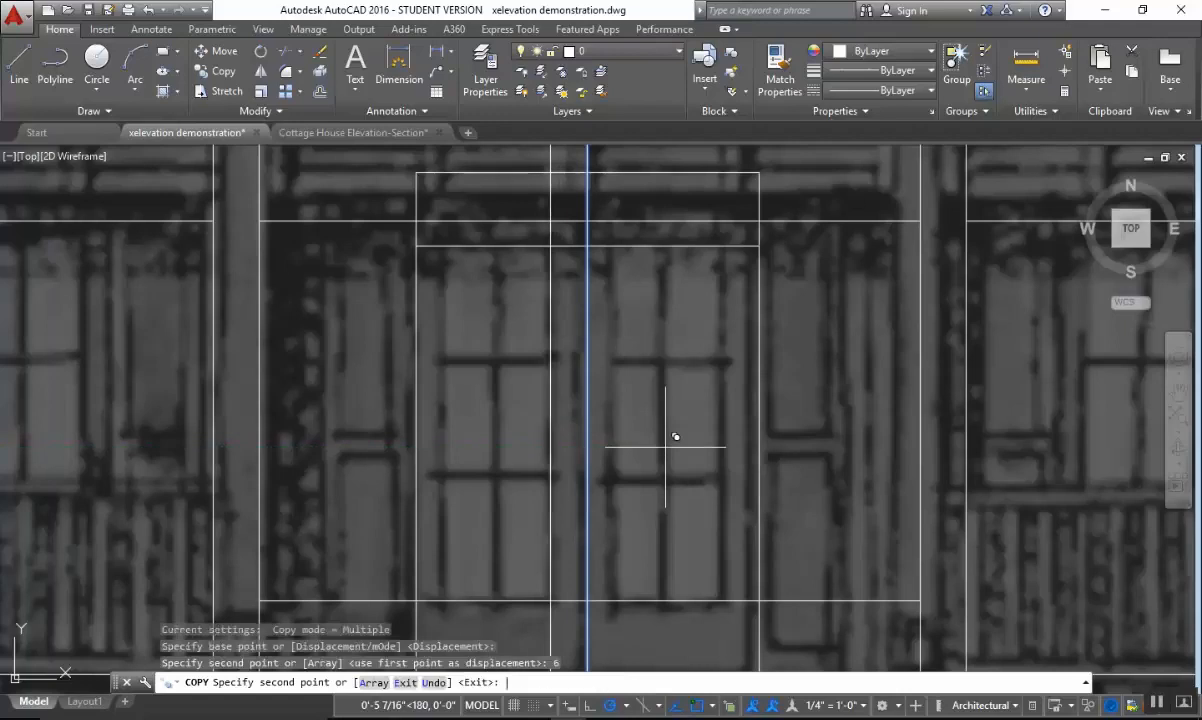
key("Escape")
key("Escape")
key("Escape")
type("o")
key("Return")
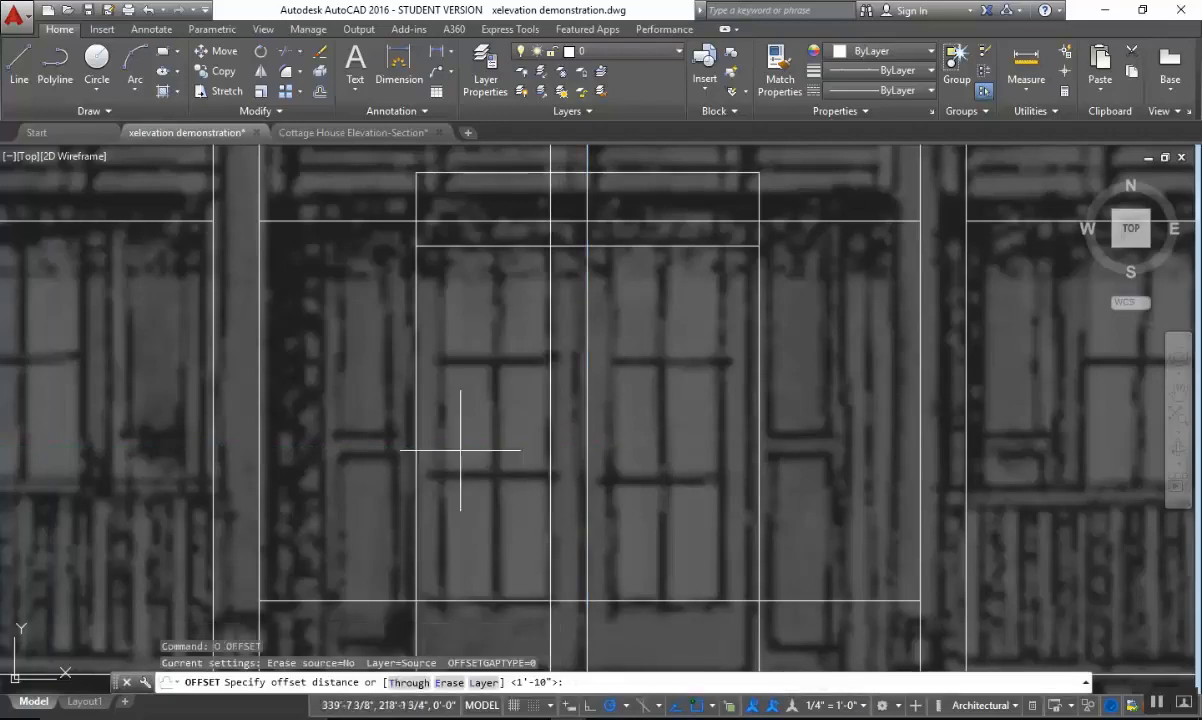
key("Escape")
type("ond point: *Cancel*")
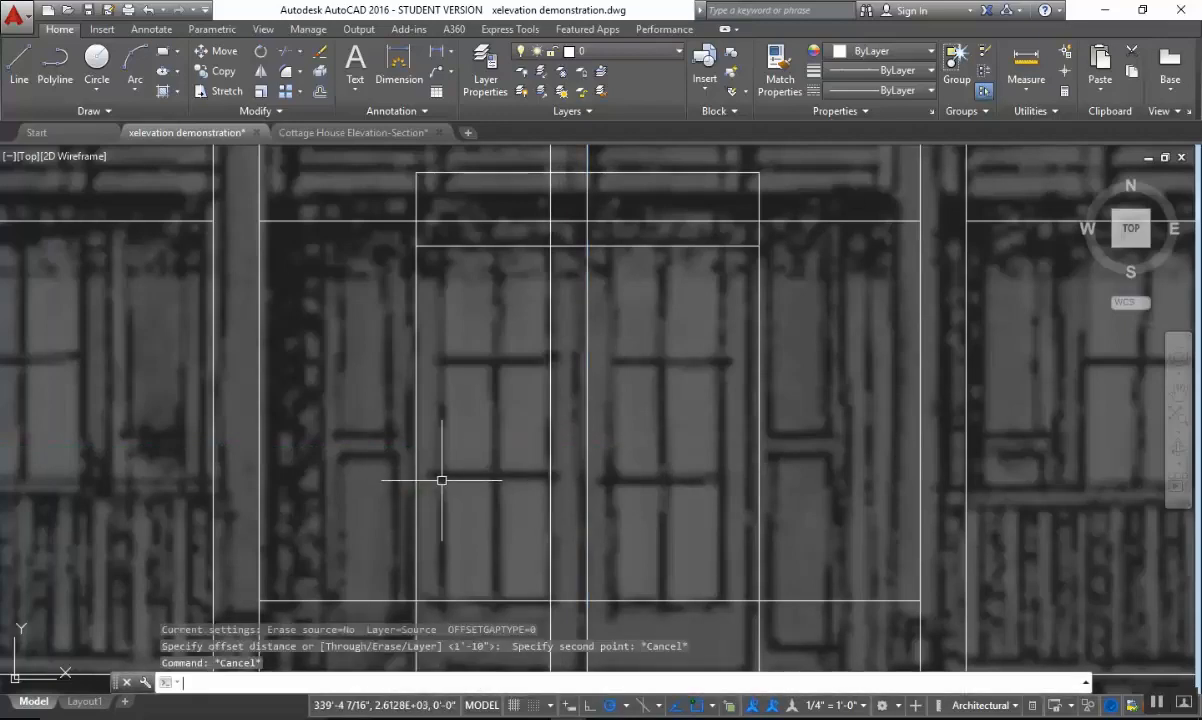
type("o")
Copy the door's left jamb line 6" to the right to mark the left glass panel's outer edge.
key("Return")
left_click(442, 452)
left_click(362, 484)
key("Return")
left_click(370, 490)
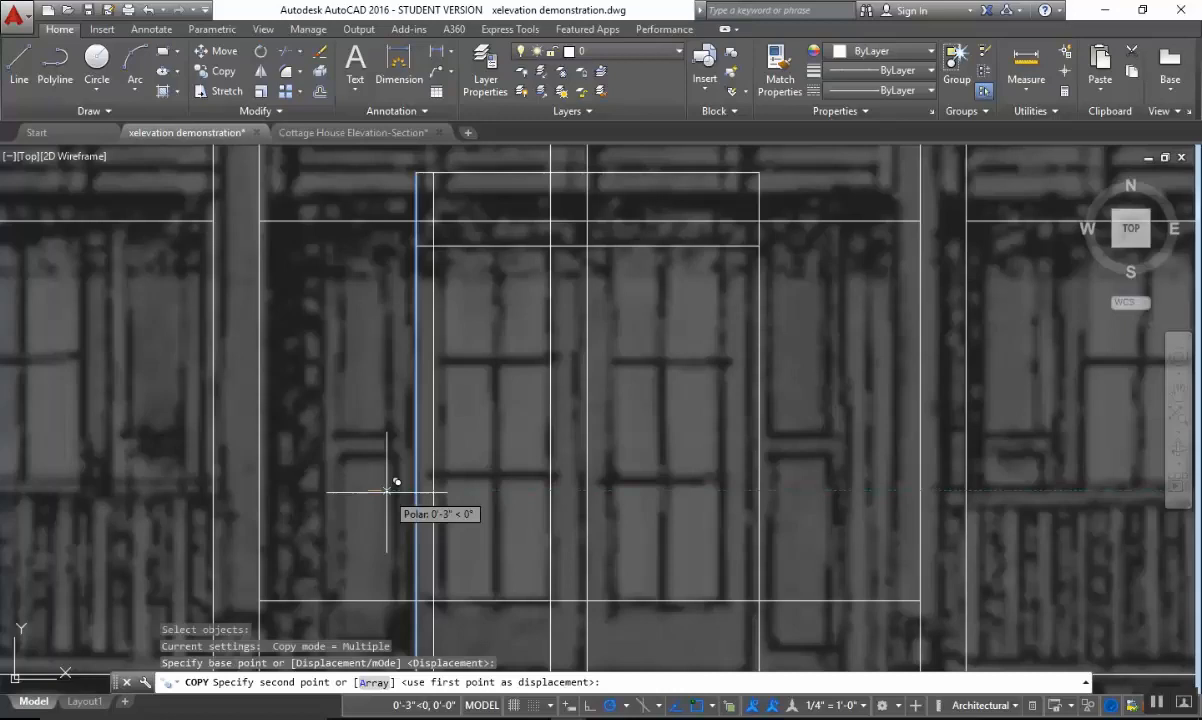
key("Return")
key("Escape")
key("Escape")
middle_click_drag(503, 376, 491, 338)
key("Escape")
scroll(516, 292, "up", 2)
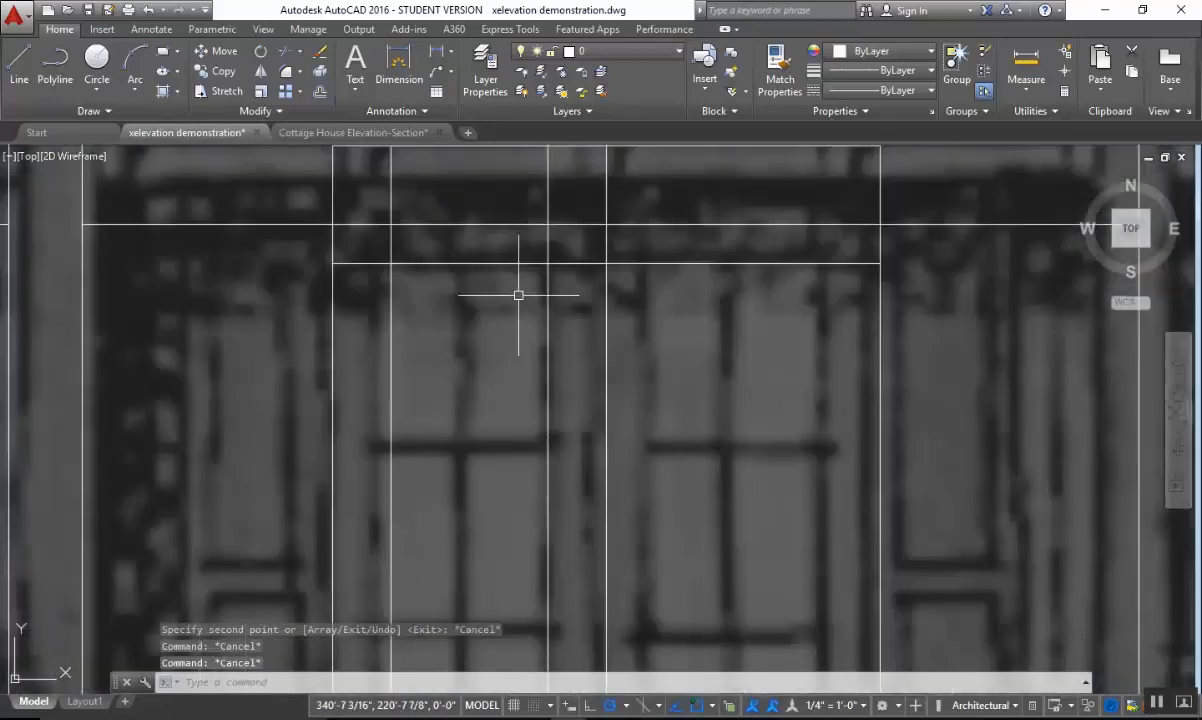
type("tr")
key("Return")
left_click(559, 251)
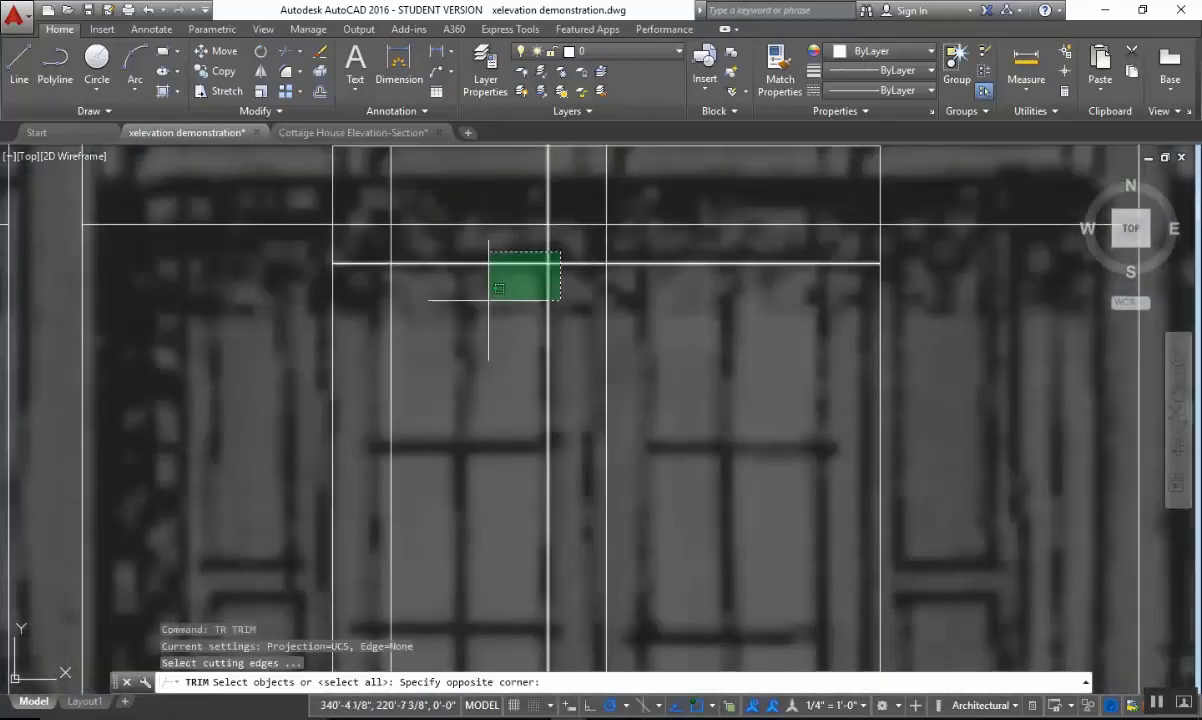
key("Escape")
Square off the left glass panel's two upper corners with zero-distance chamfers between its top line and side lines.
type("cha")
key("Return")
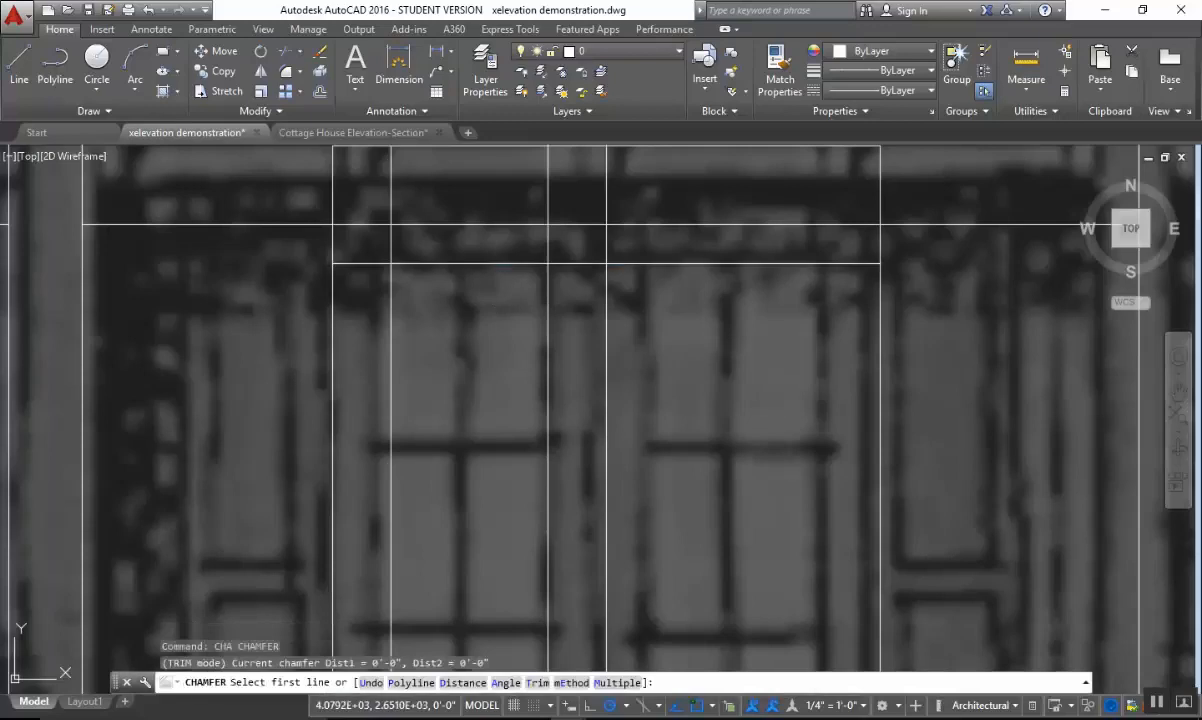
left_click(450, 264)
left_click(389, 302)
key("Return")
left_click(517, 263)
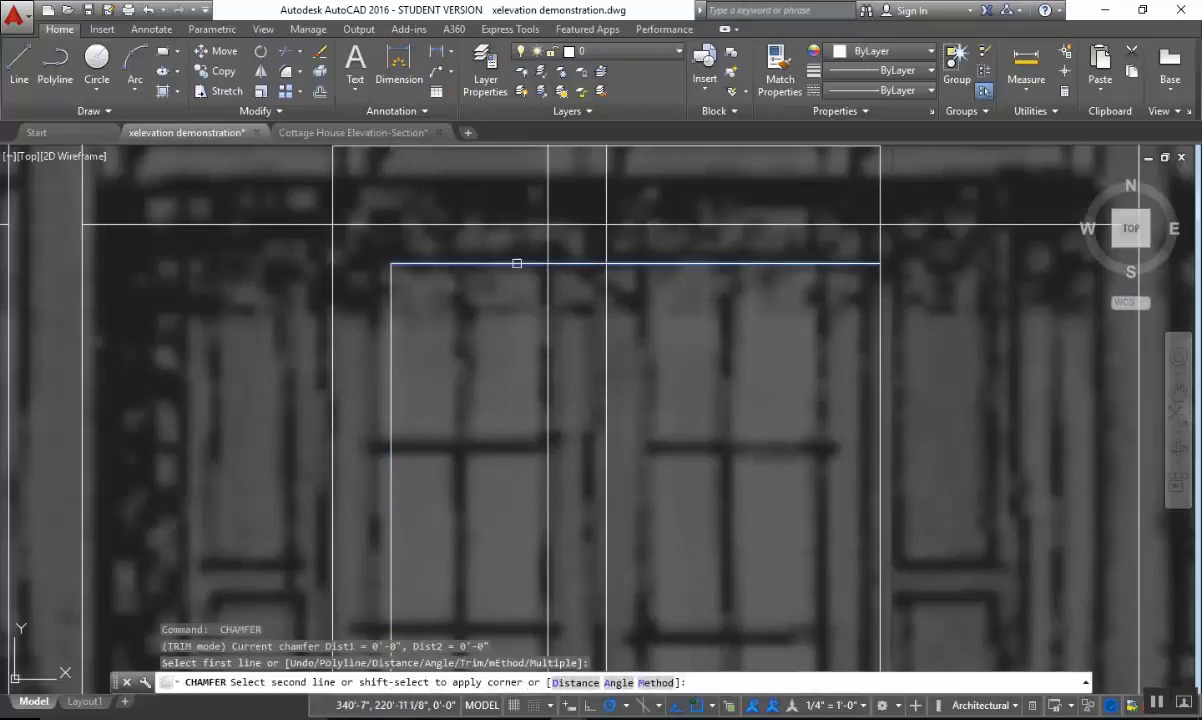
left_click(550, 308)
Square off the left glass panel's two lower corners with zero-distance chamfers between its bottom line and side lines.
middle_click_drag(570, 600, 583, 382)
key("Return")
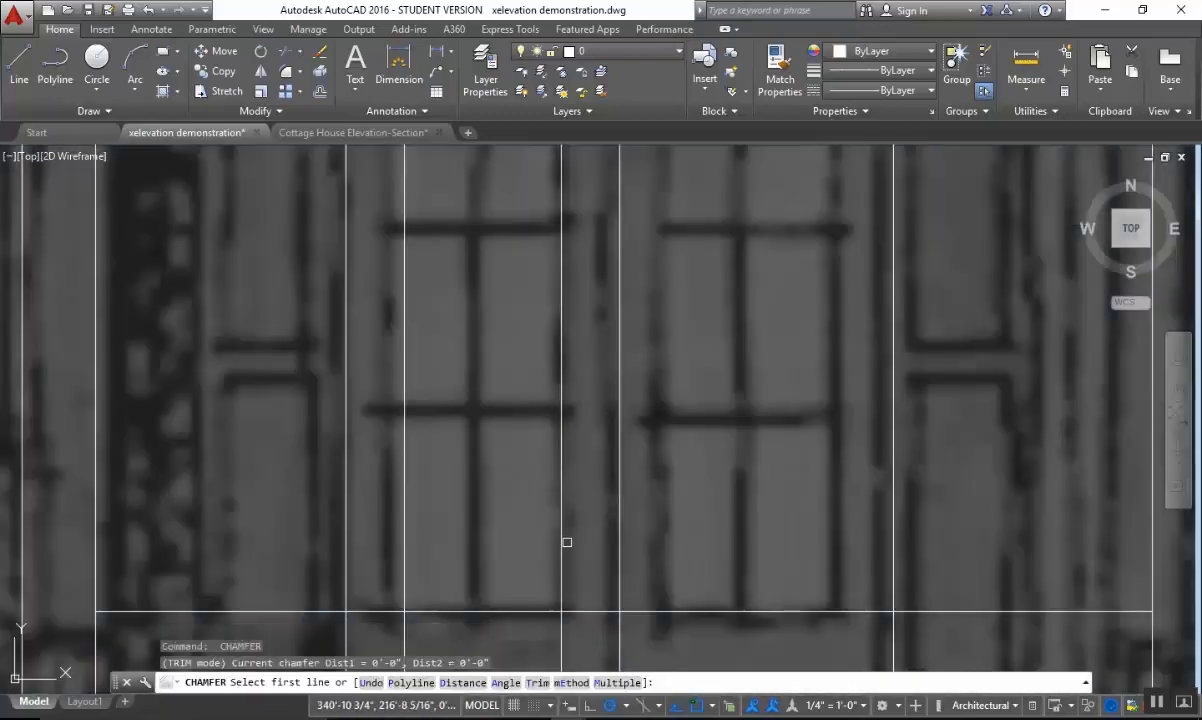
left_click(562, 561)
left_click(523, 607)
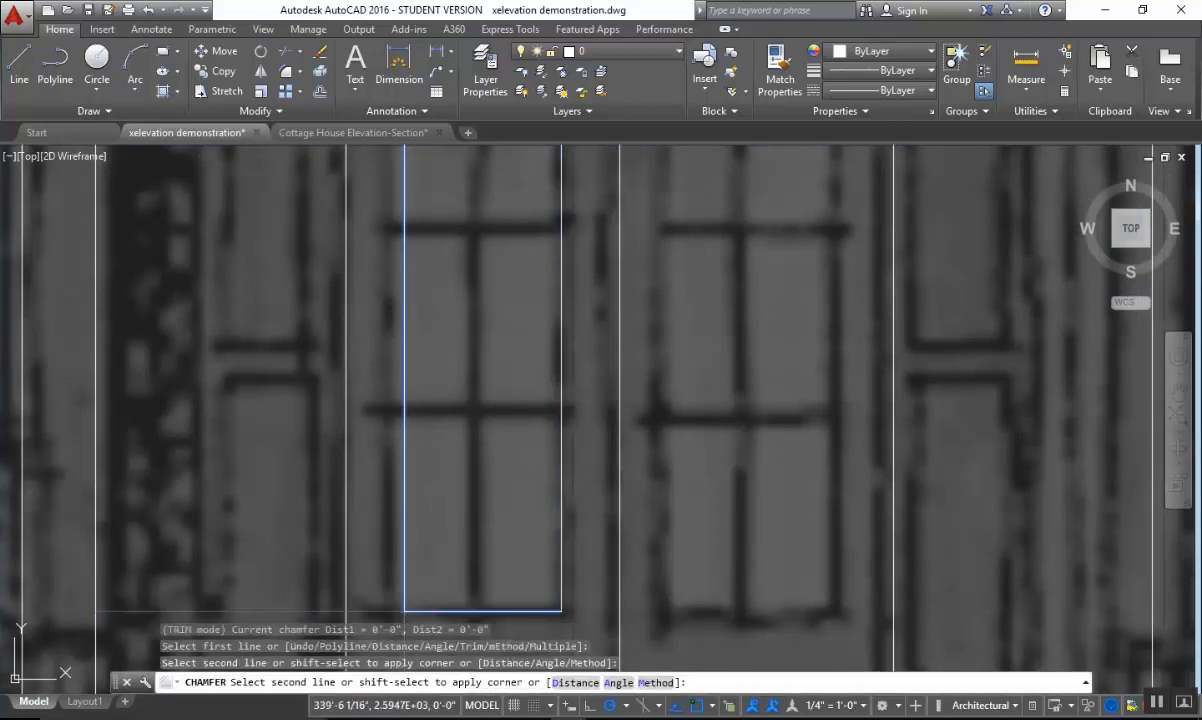
scroll(617, 521, "down", 5)
key("Escape")
Mirror the left door's glass panel rectangle across the door's vertical center line, keeping the original.
middle_click_drag(612, 440, 530, 424)
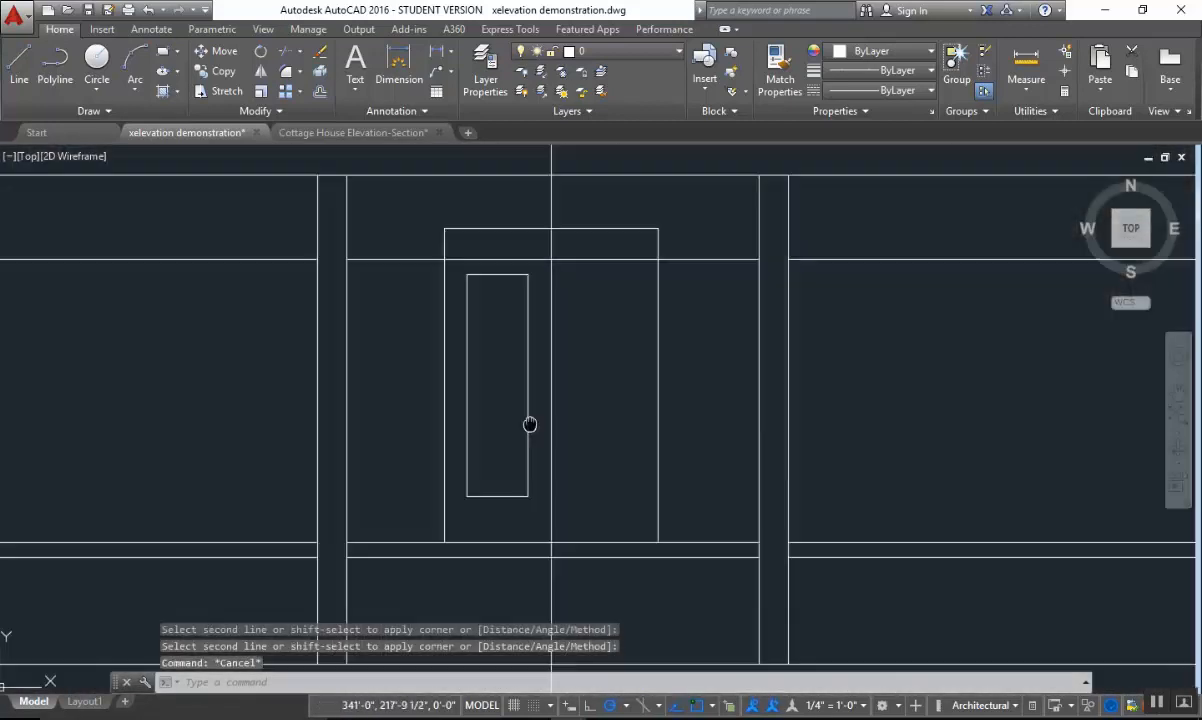
scroll(523, 395, "up", 2)
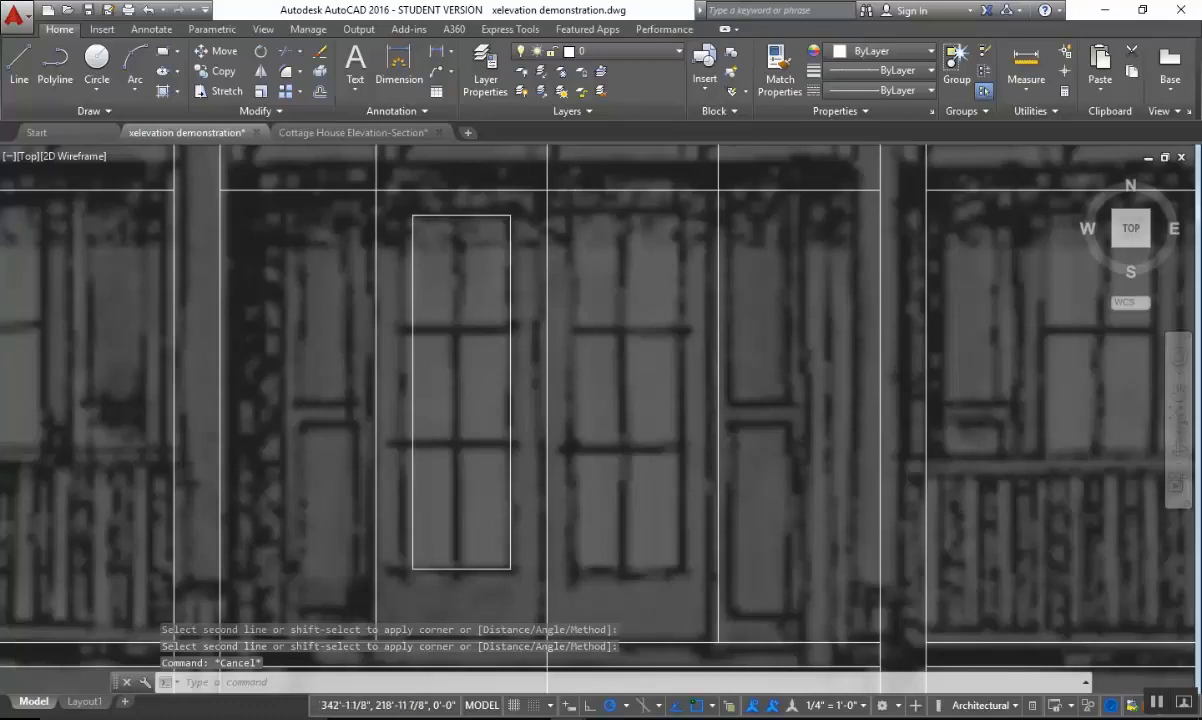
scroll(598, 352, "down", 2)
middle_click_drag(527, 347, 528, 367)
key("Escape")
key("Escape")
scroll(520, 356, "up", 2)
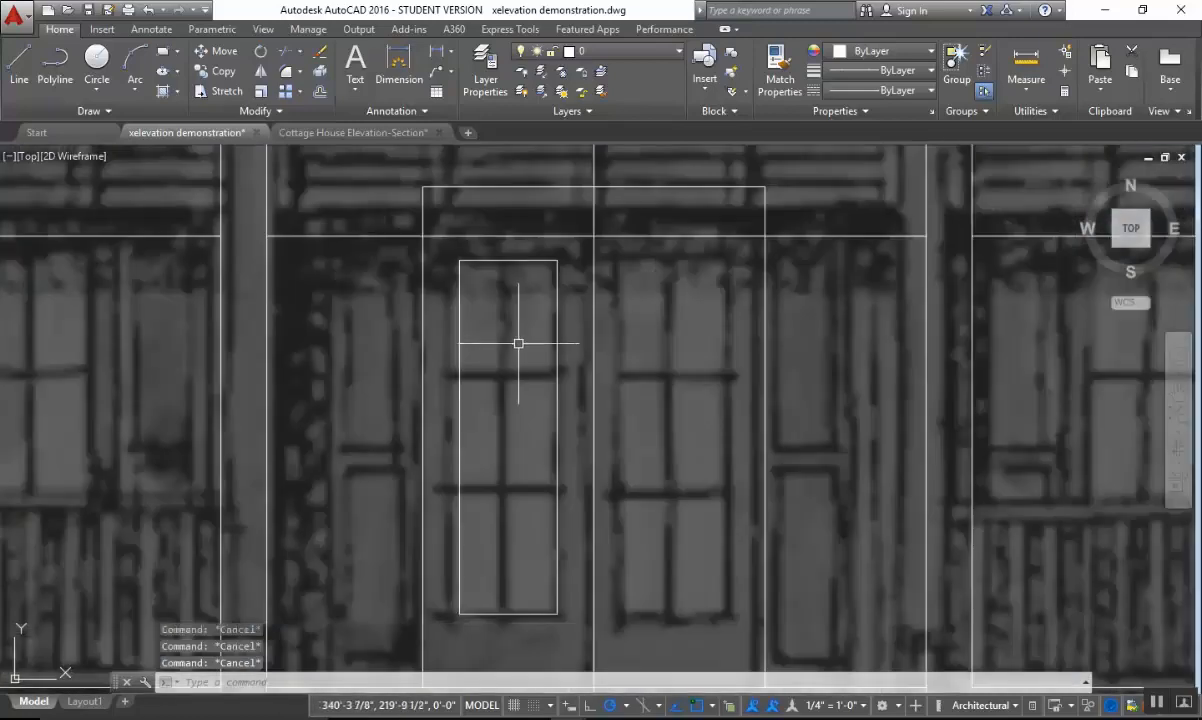
type("mi")
key("Return")
left_click(445, 246)
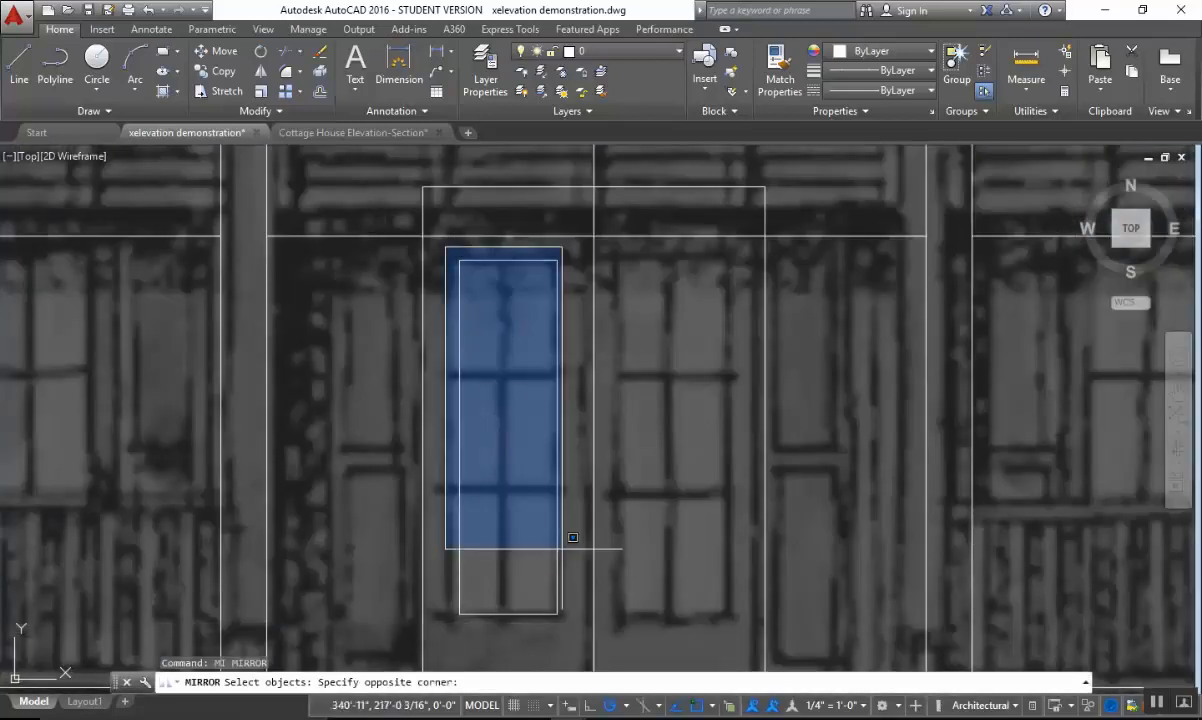
left_click(567, 622)
key("Return")
left_click(594, 235)
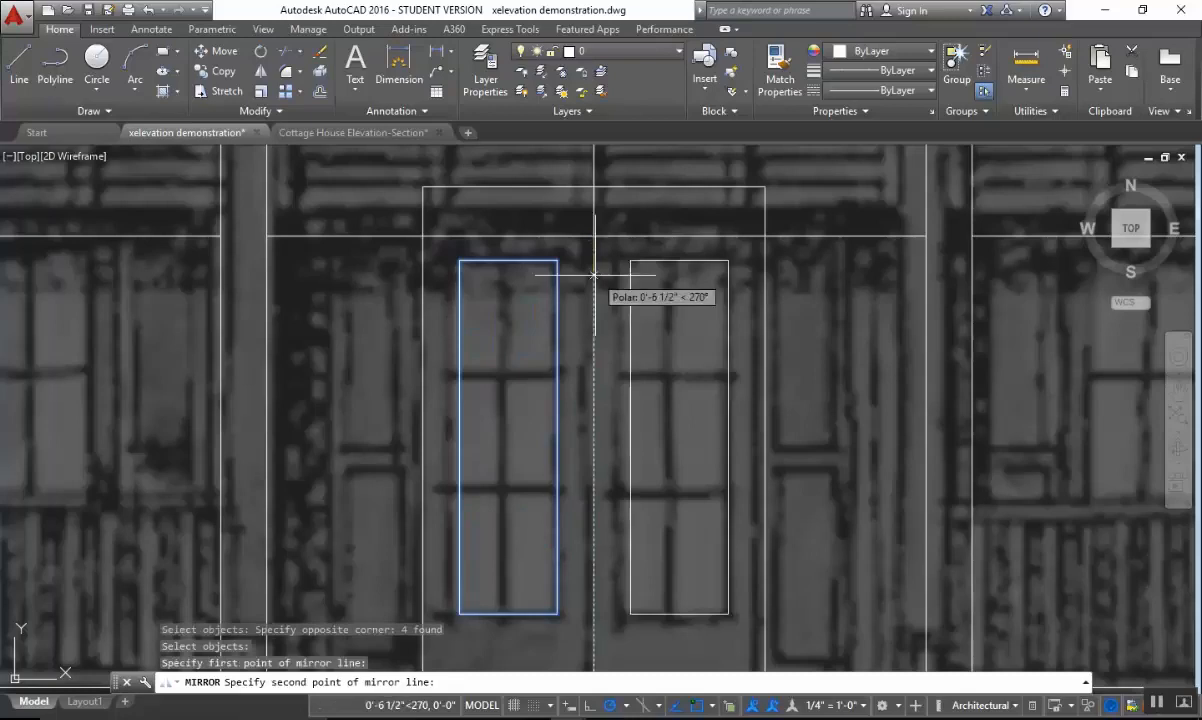
left_click(600, 292)
key("Return")
key("Escape")
key("Escape")
key("Escape")
Examine the finished center doors and the side bays' windows against the underlying elevation image.
scroll(679, 288, "down", 3)
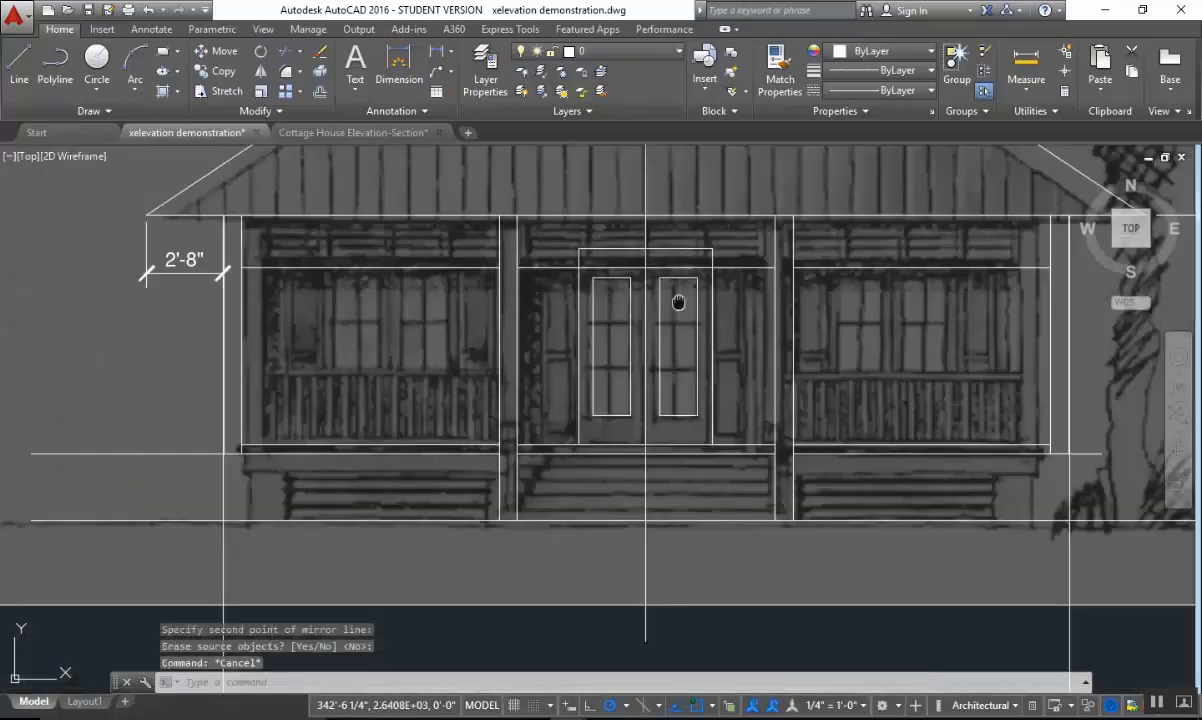
scroll(552, 315, "up", 4)
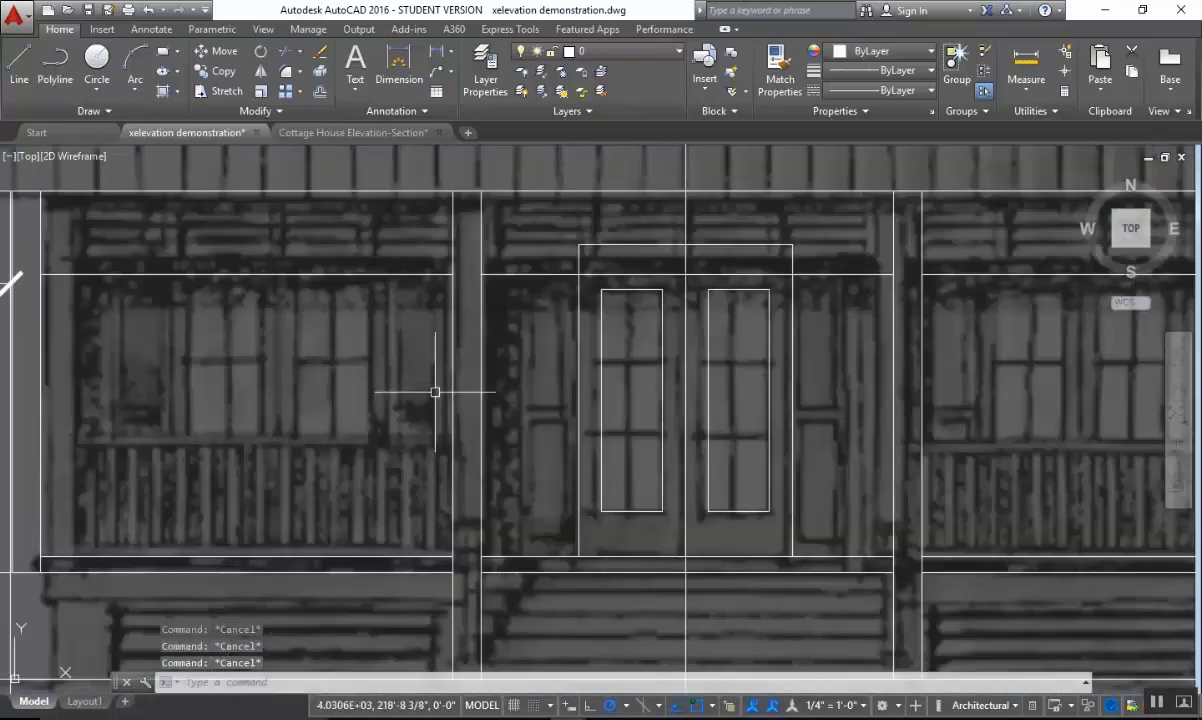
scroll(491, 410, "down", 2)
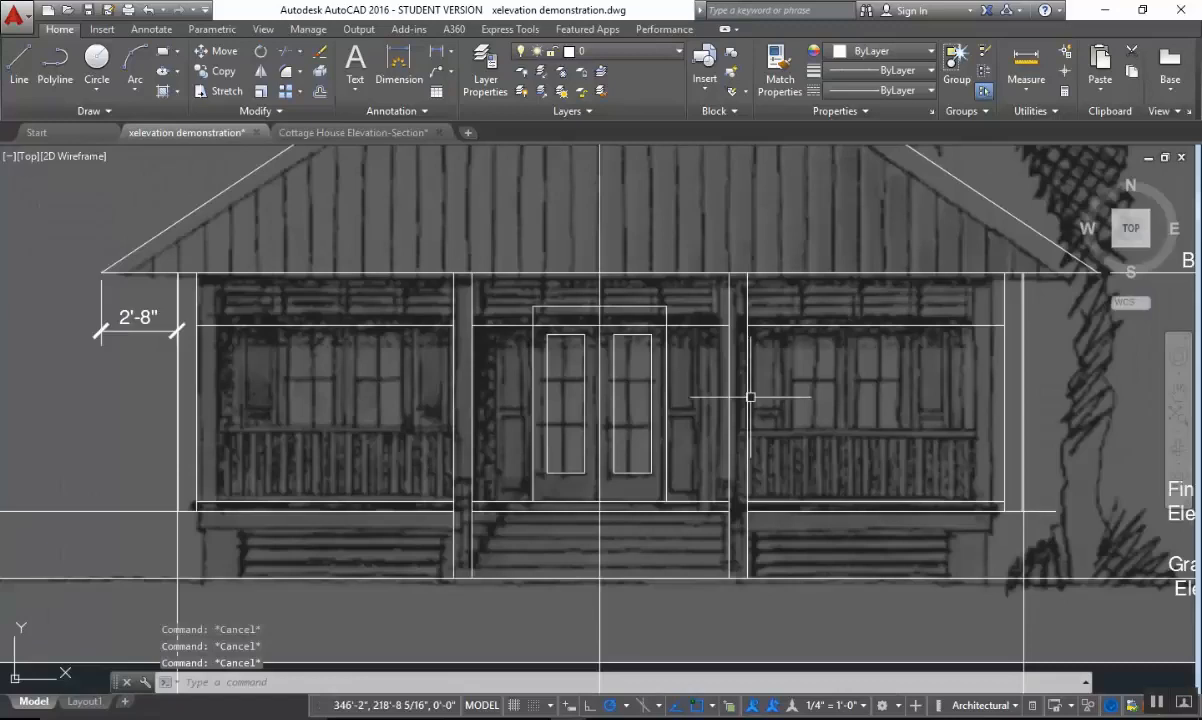
scroll(738, 244, "down", 2)
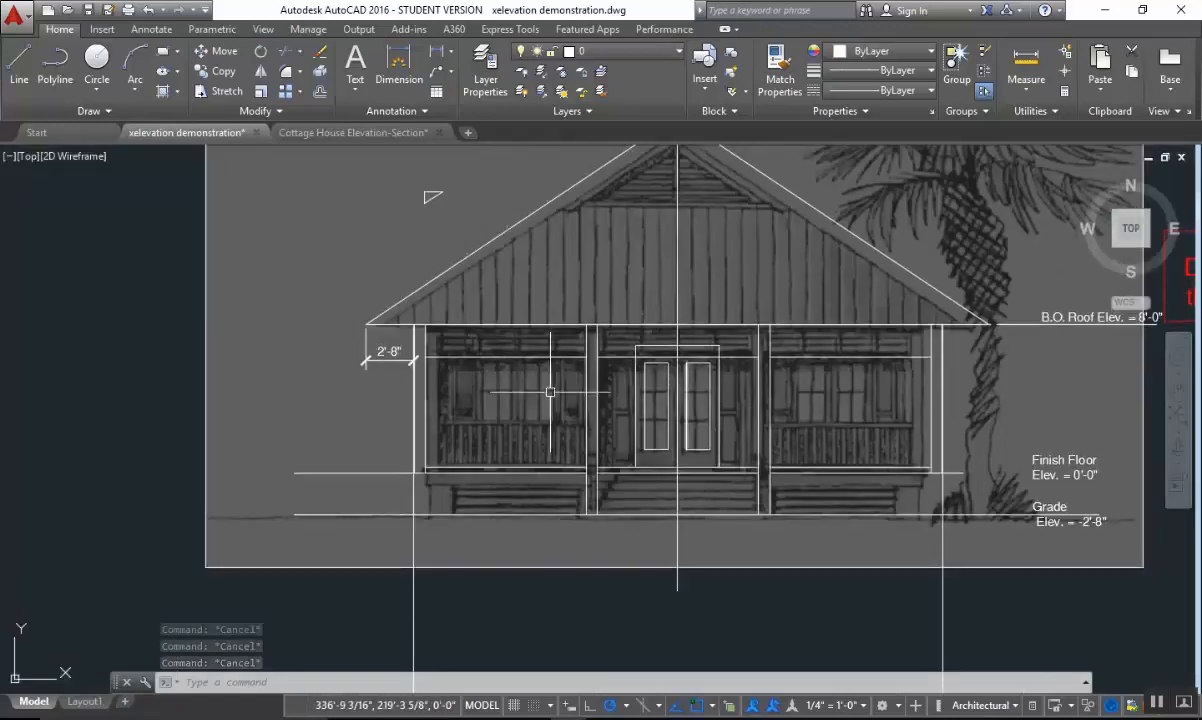
scroll(523, 397, "up", 2)
scroll(711, 396, "down", 3)
scroll(742, 391, "up", 2)
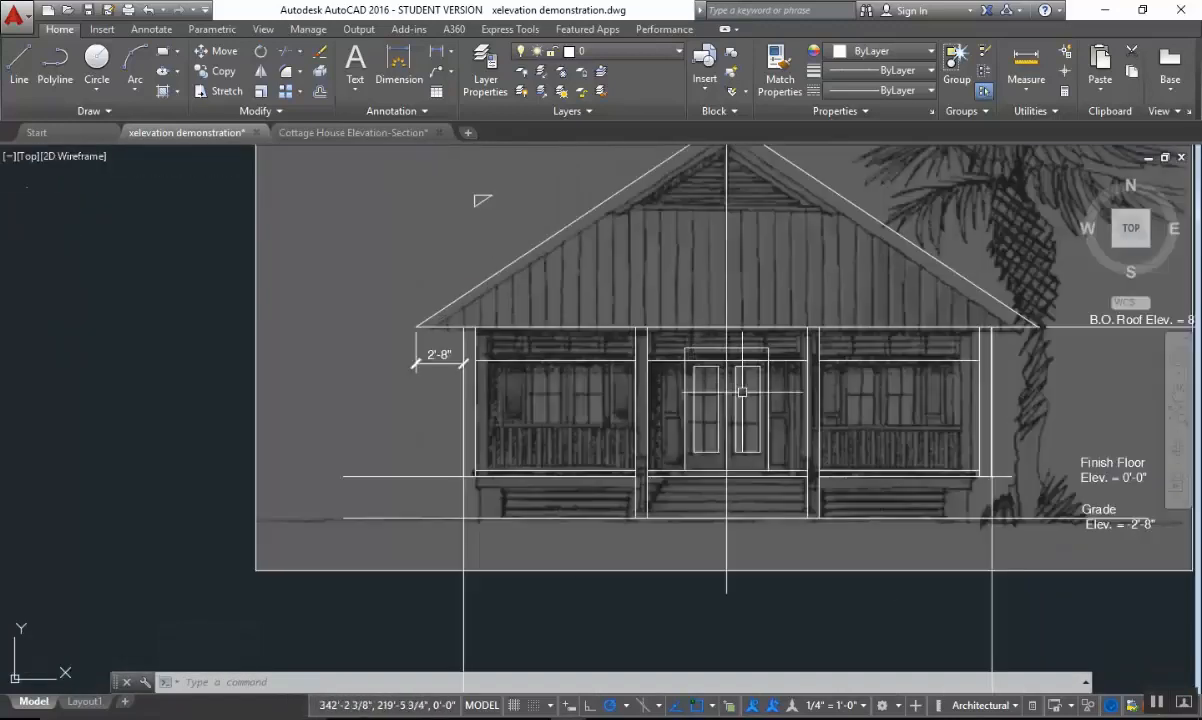
Draw a vertical projection line from the center of the left double doors in the plan up through the elevation's left bay.
scroll(794, 390, "down", 3)
scroll(746, 320, "up", 5)
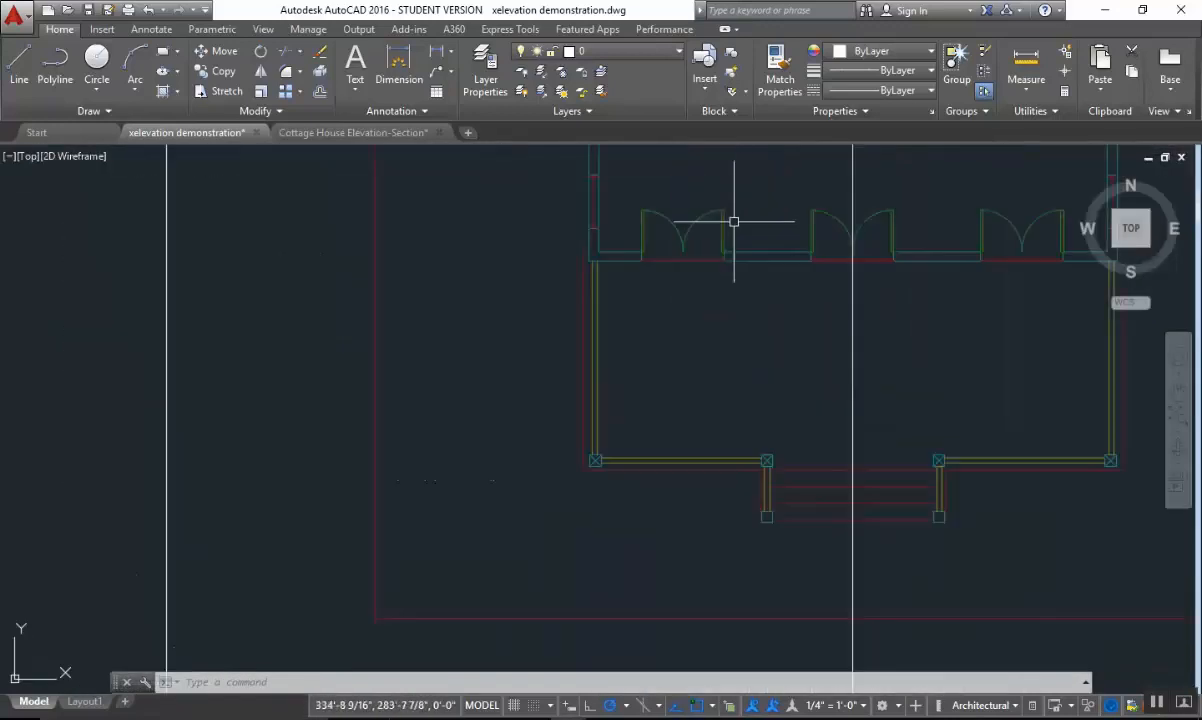
key("Escape")
key("Escape")
type("l")
key("Return")
left_click(683, 251)
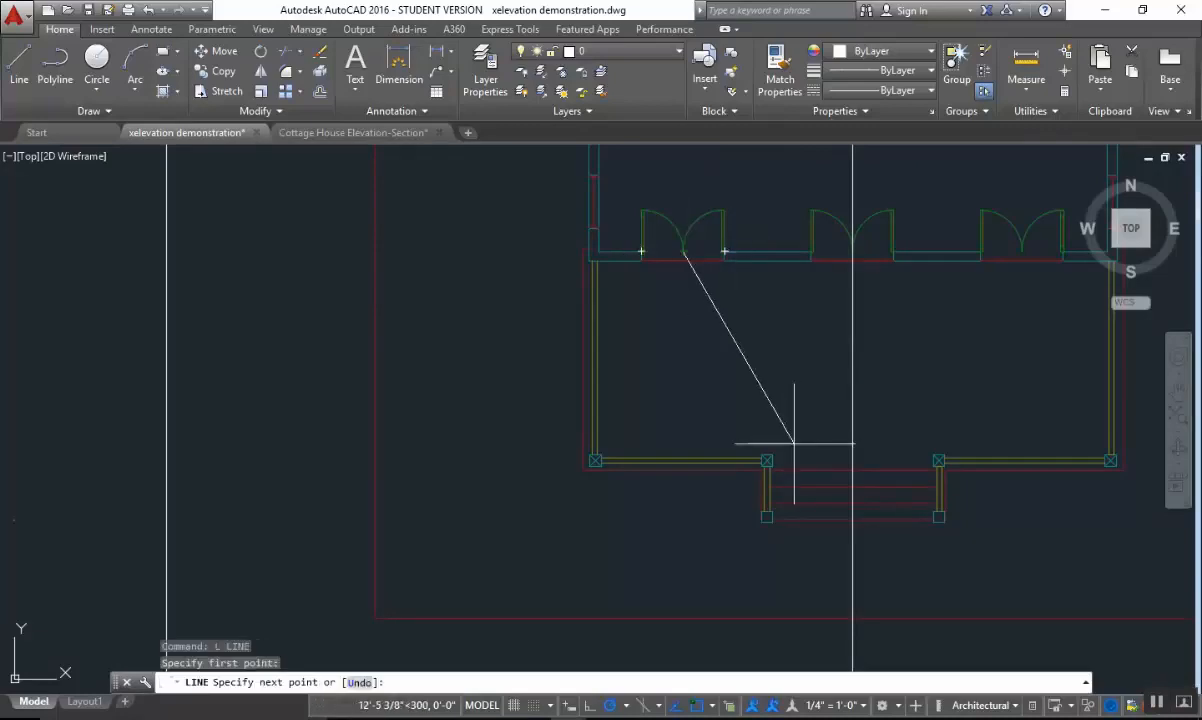
middle_click_drag(794, 510, 738, 142)
middle_click_drag(719, 560, 719, 175)
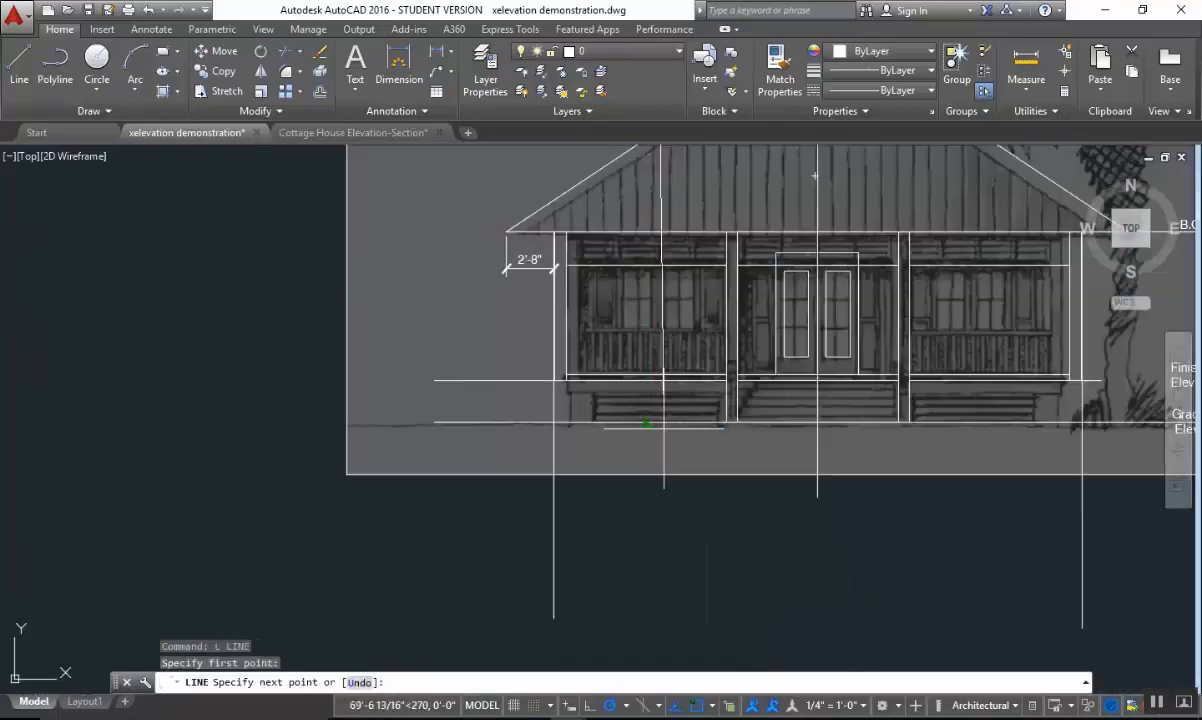
left_click(648, 490)
key("Escape")
Examine the left bay's windows in the image against the new projection line and compare them with the plan.
scroll(770, 317, "up", 3)
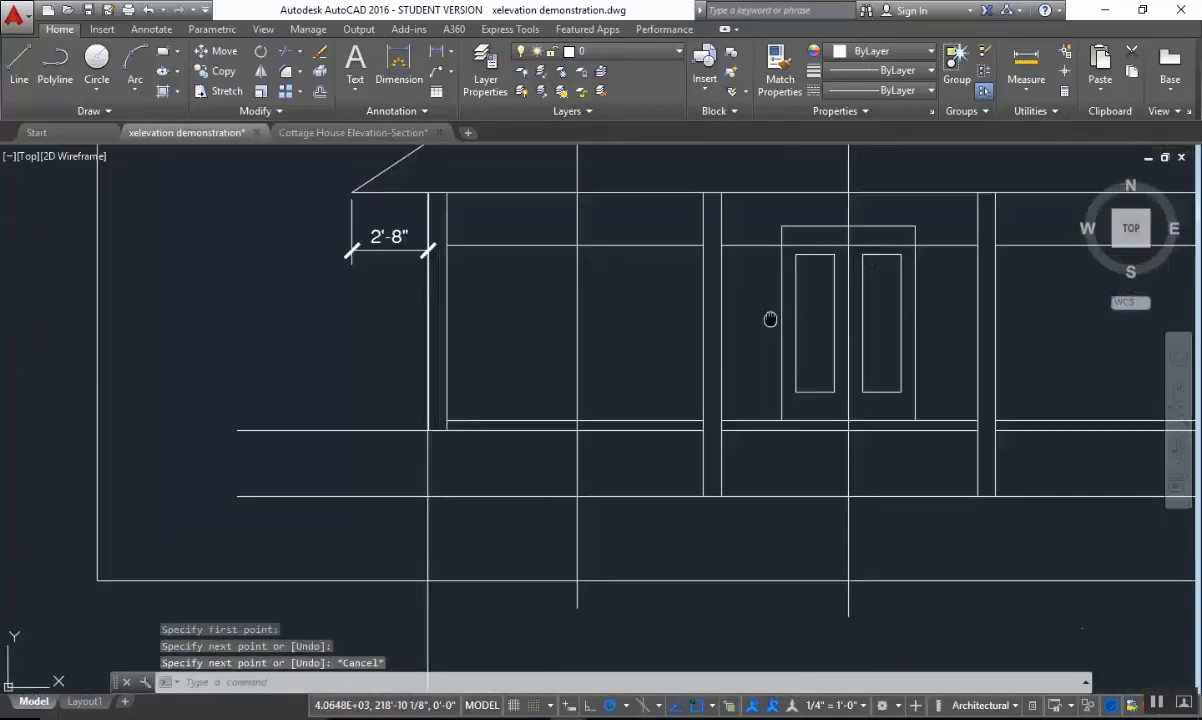
scroll(570, 363, "down", 1)
middle_click_drag(724, 377, 654, 402)
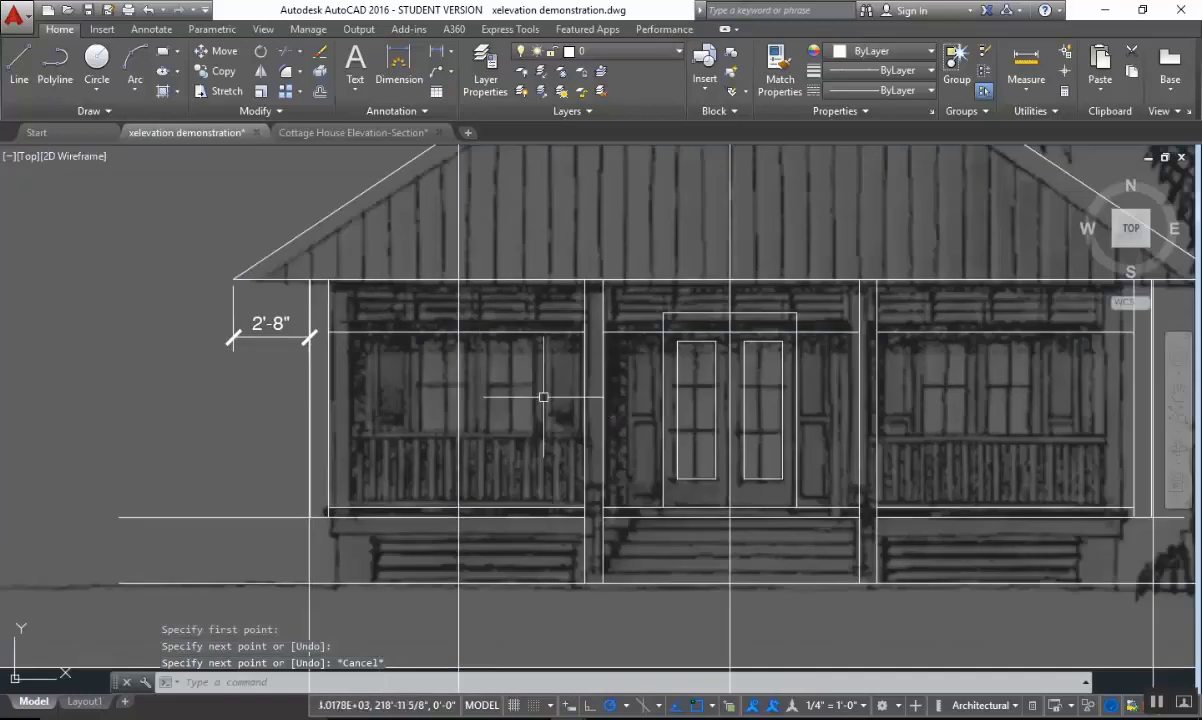
scroll(475, 369, "up", 2)
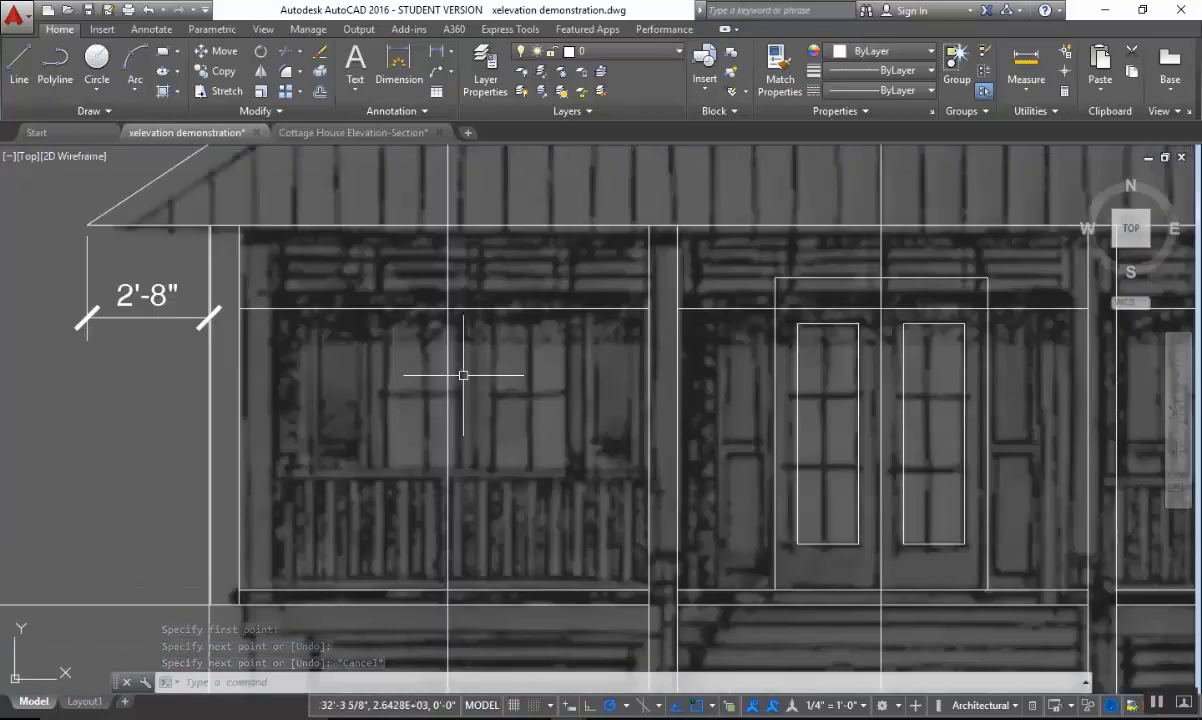
scroll(577, 378, "down", 2)
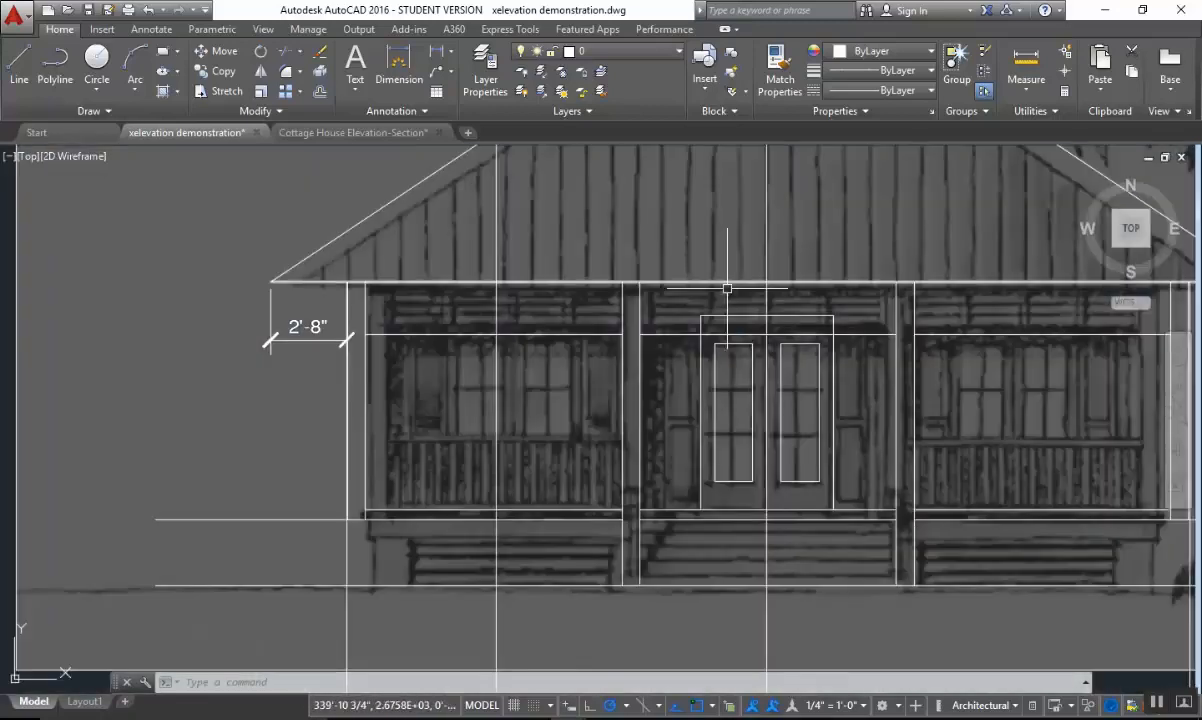
scroll(727, 288, "down", 6)
middle_click_drag(735, 231, 694, 428)
mouse_move(662, 237)
middle_mouse_down()
mouse_move(645, 481)
mouse_move(654, 364)
middle_mouse_up()
middle_click_drag(701, 494, 693, 216)
scroll(703, 408, "up", 2)
key("Escape")
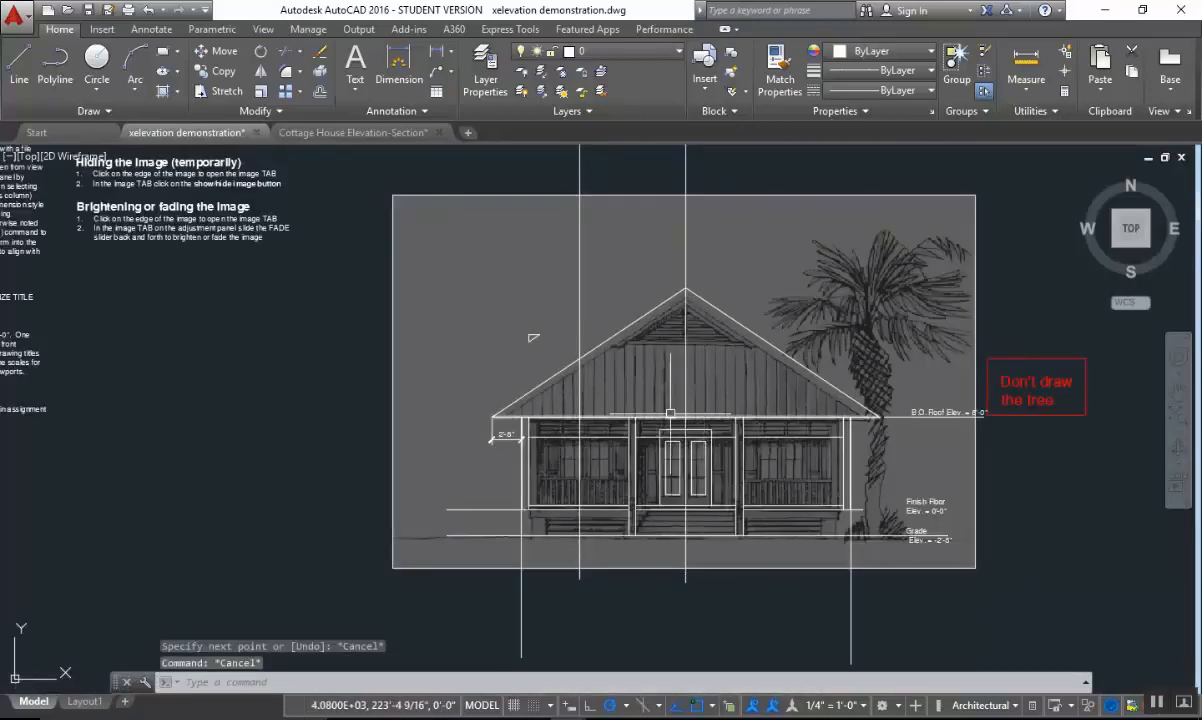
type("co")
key("Return")
scroll(690, 330, "up", 2)
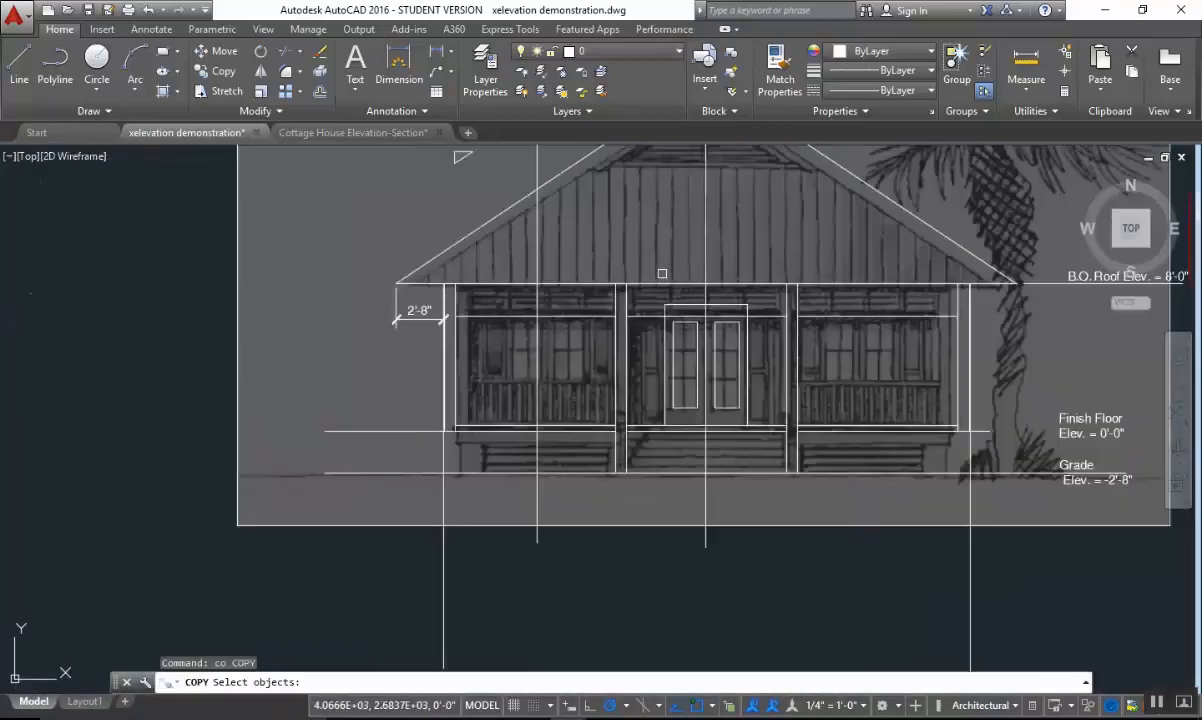
left_click(652, 268)
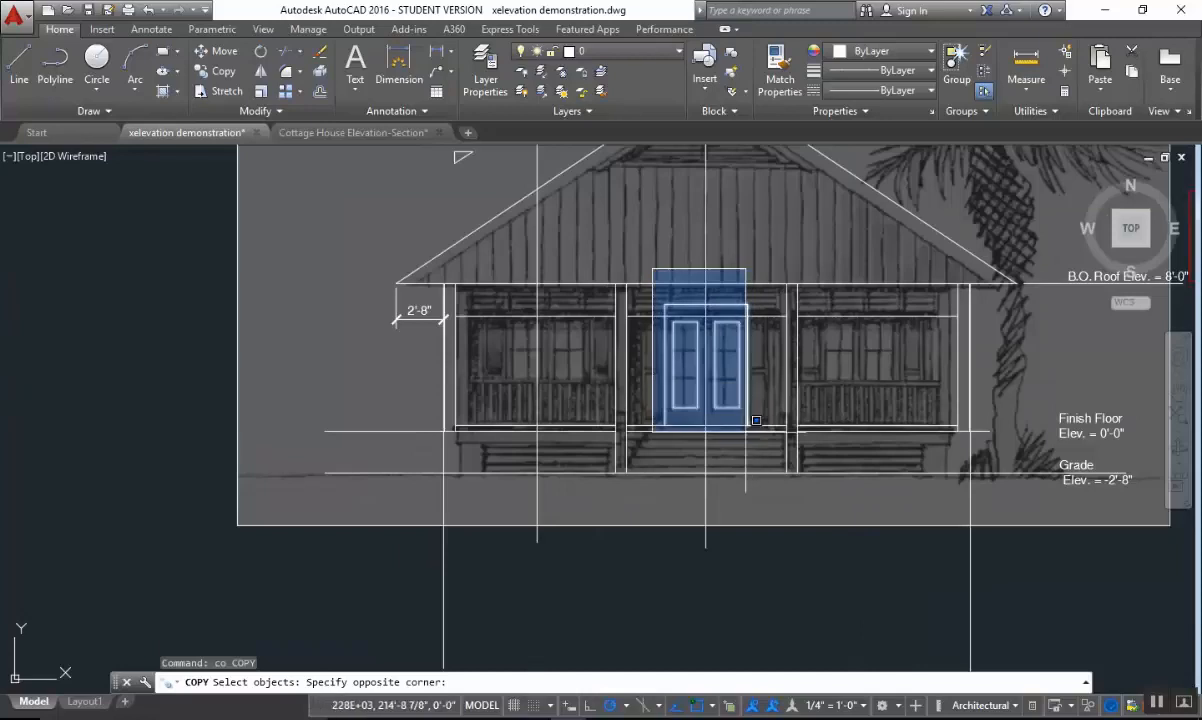
scroll(740, 430, "up", 2)
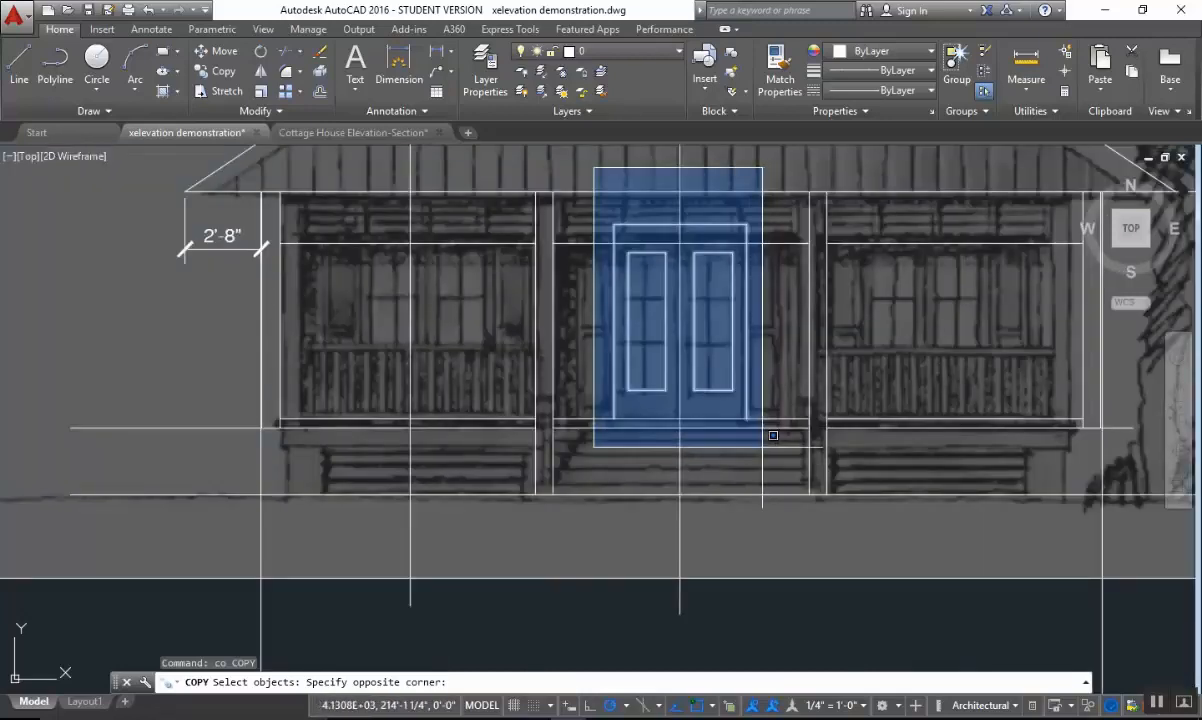
key("Escape")
Copy the center double doors with their glass panels from their top midpoint to the projection line in the left bay.
key("Return")
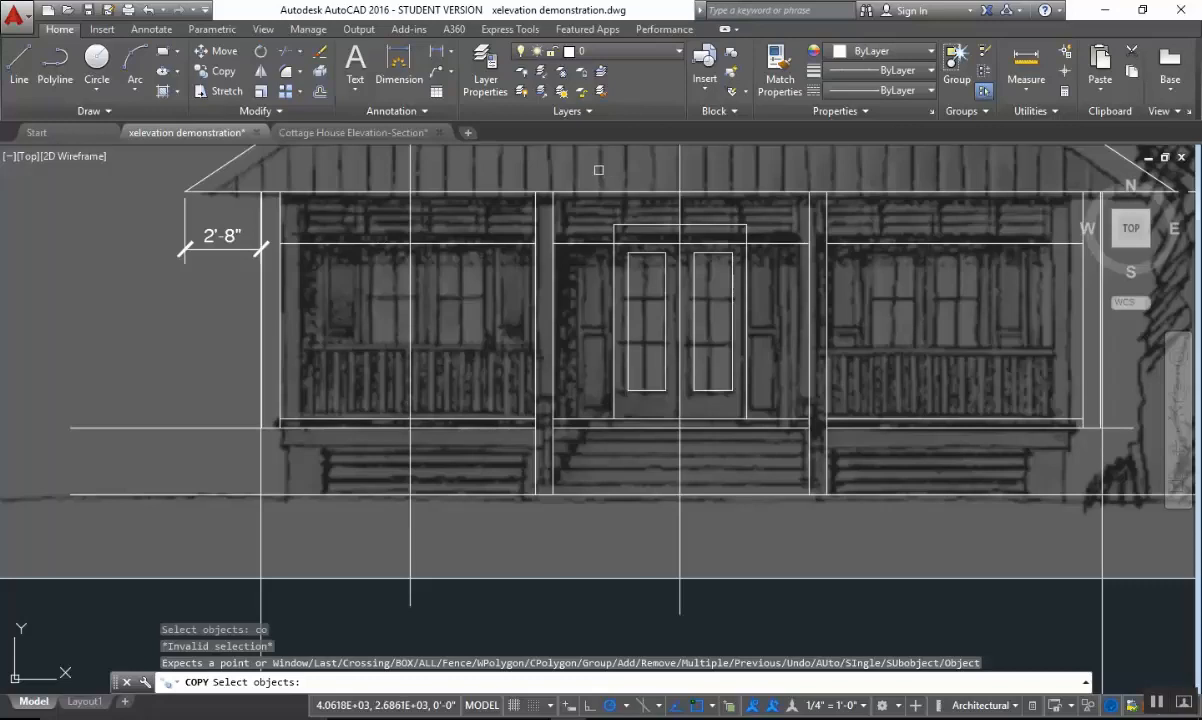
left_click(560, 157)
left_click(776, 466)
key("Return")
left_click(680, 228)
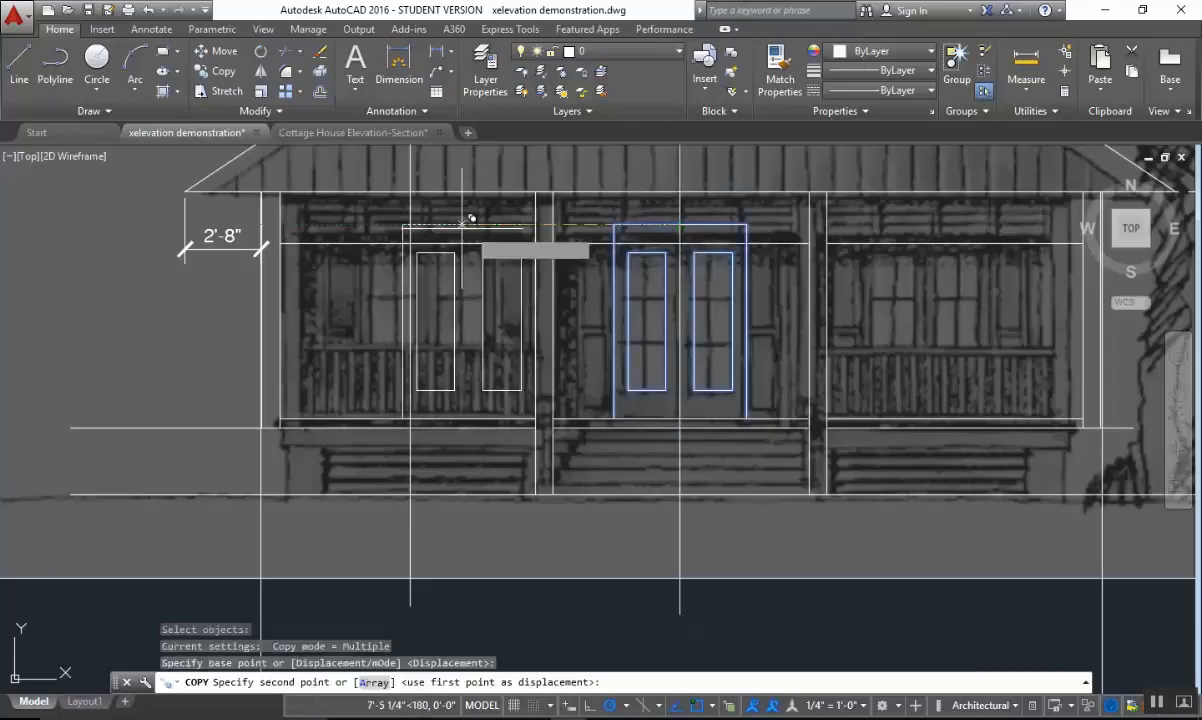
left_click(420, 214)
key("Escape")
Mirror the left bay's double doors across the vertical line through the roof peak, keeping the original.
scroll(546, 540, "down", 3)
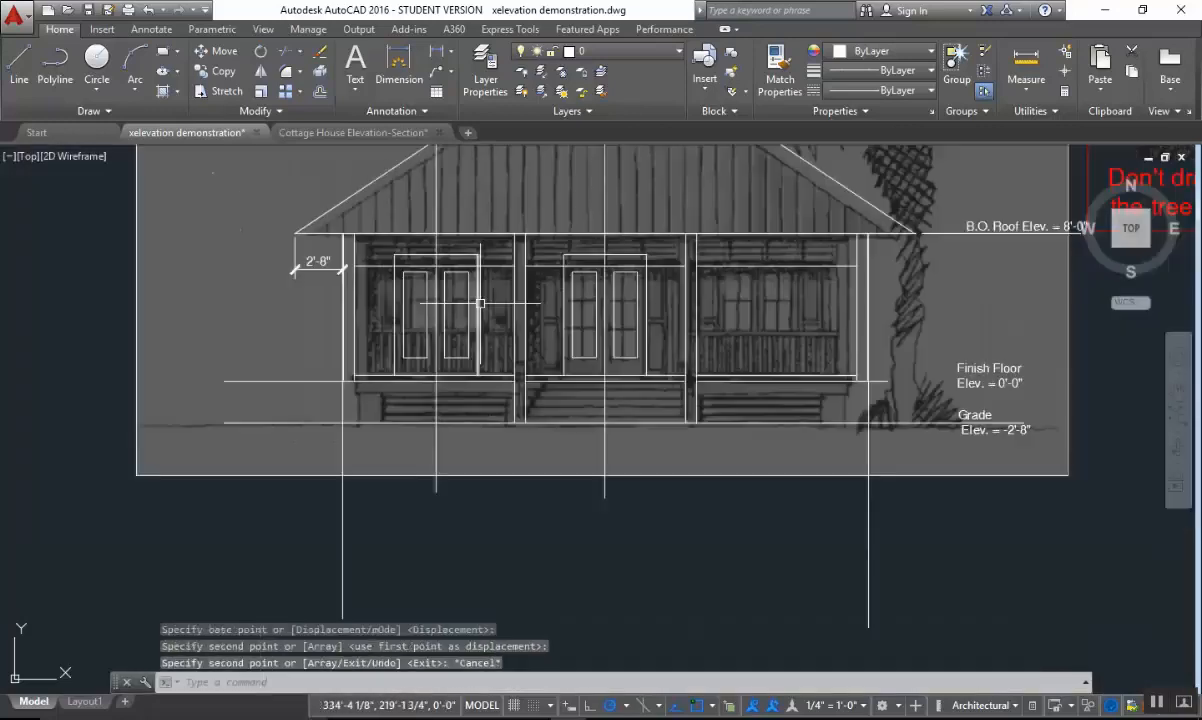
type("mi")
key("Return")
scroll(525, 402, "up", 2)
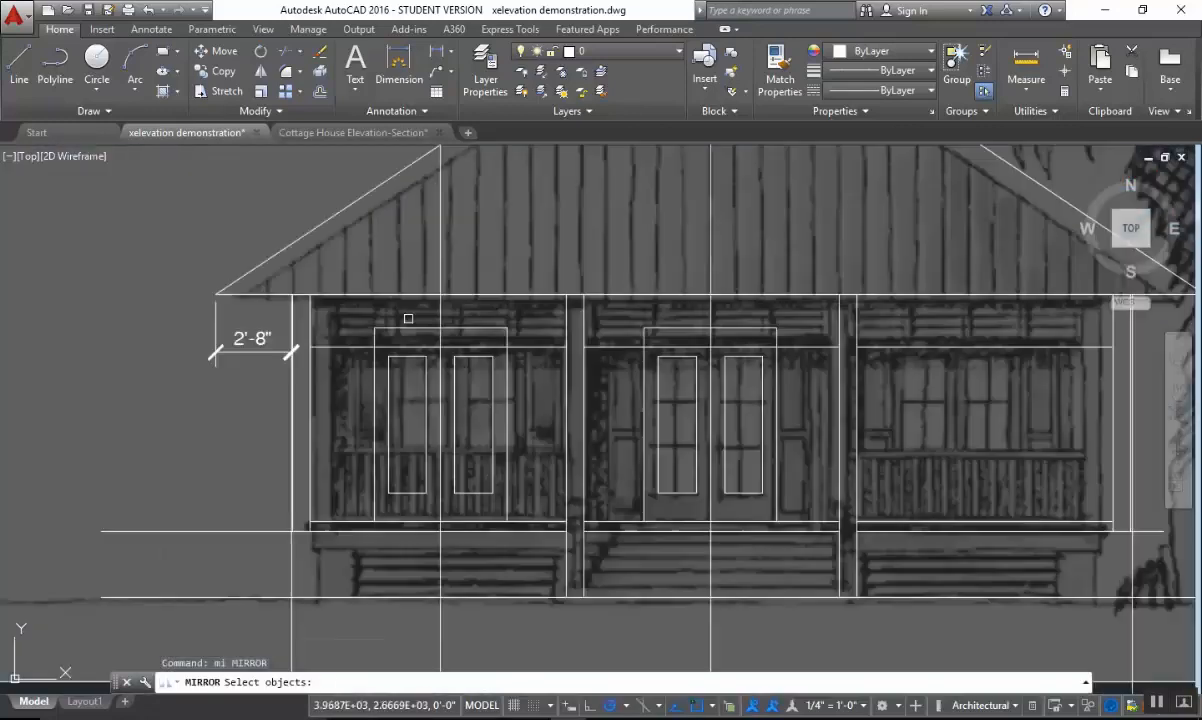
left_click(360, 310)
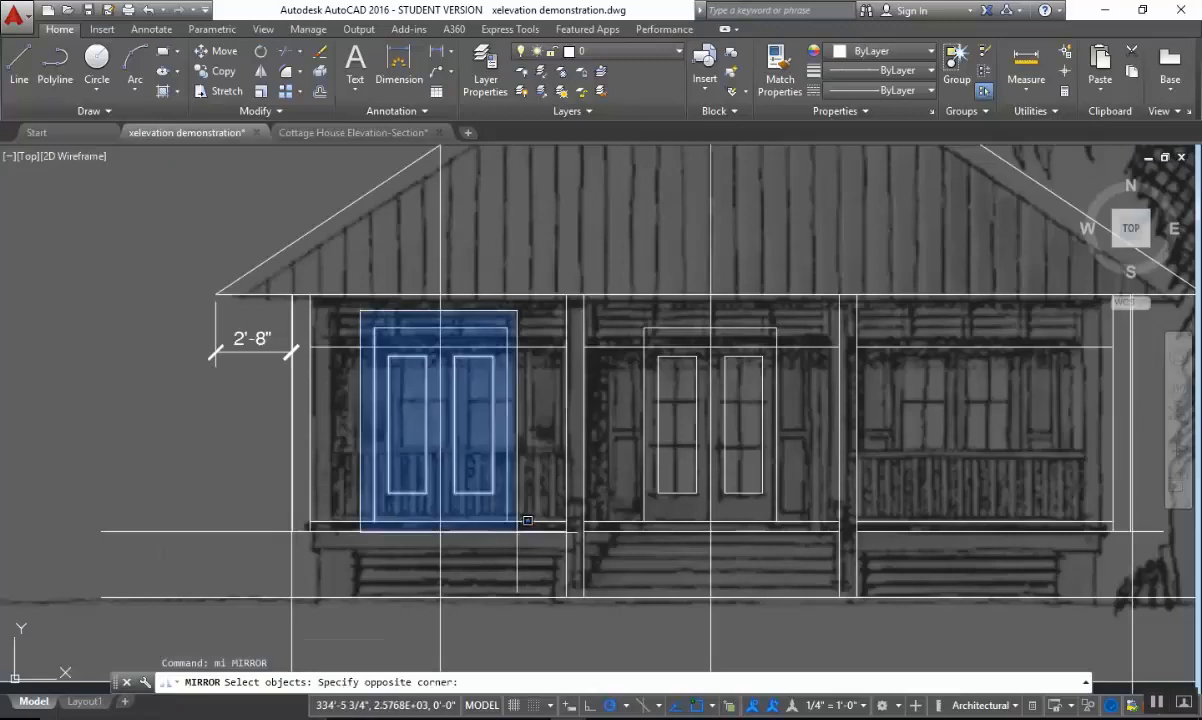
left_click(540, 560)
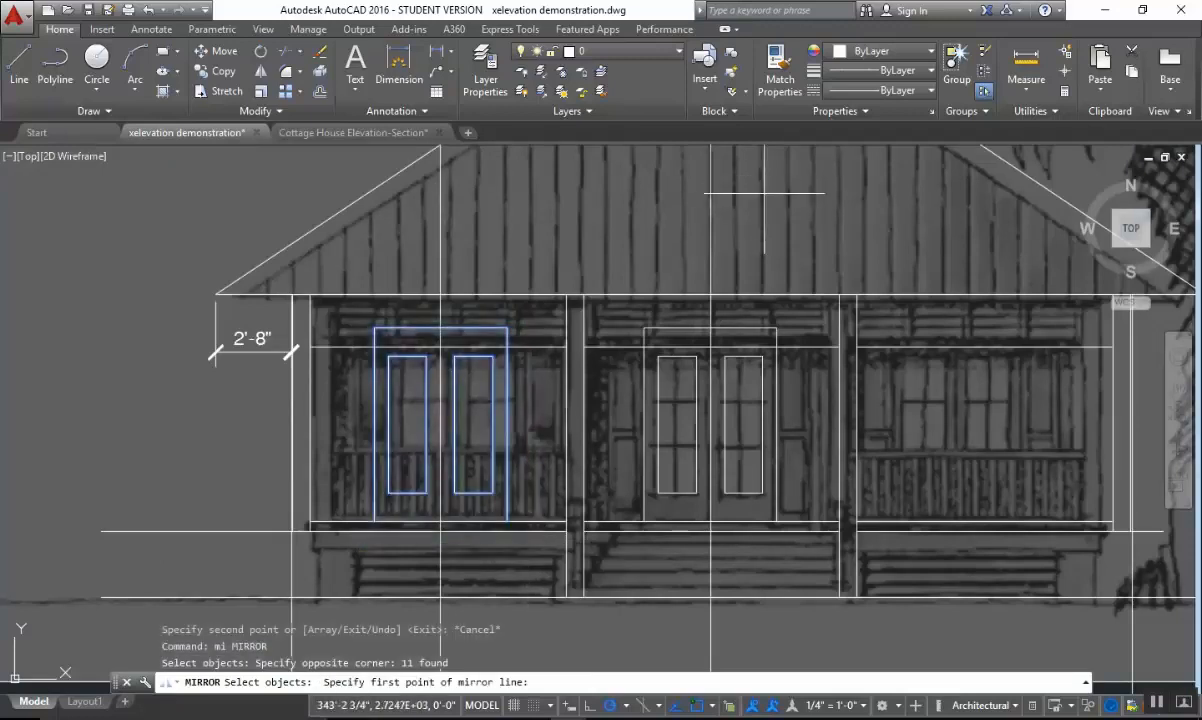
middle_click_drag(764, 193, 712, 369)
scroll(684, 189, "down", 5)
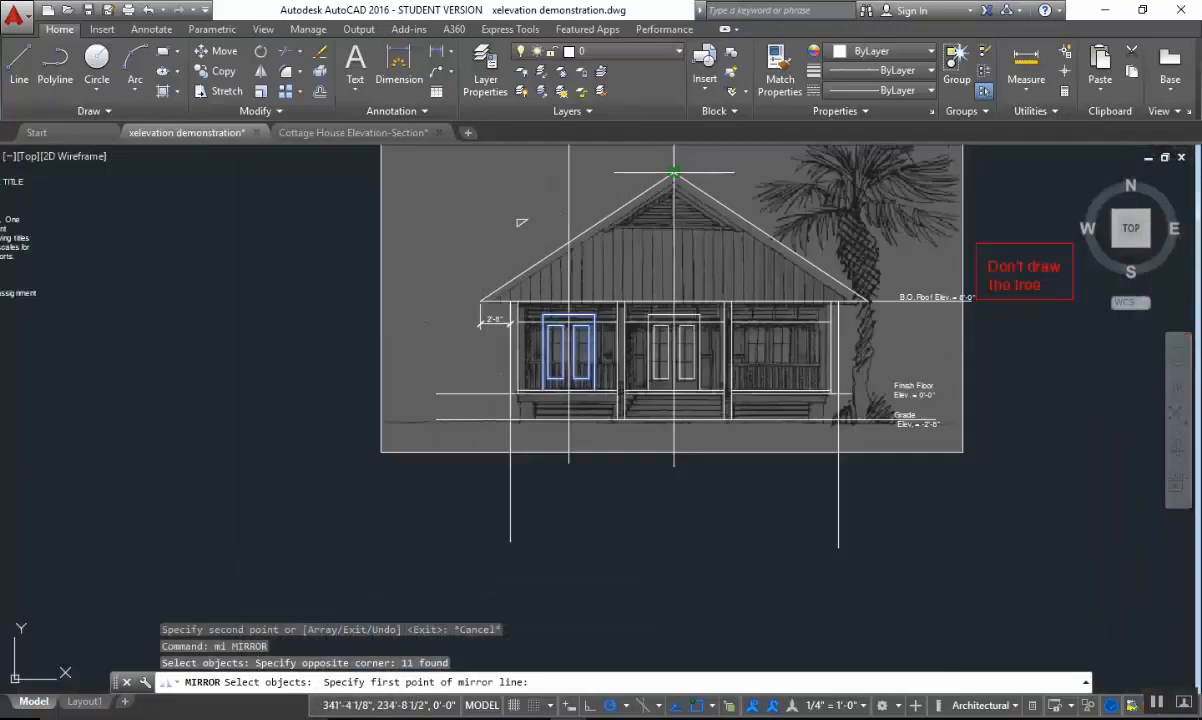
left_click(674, 173)
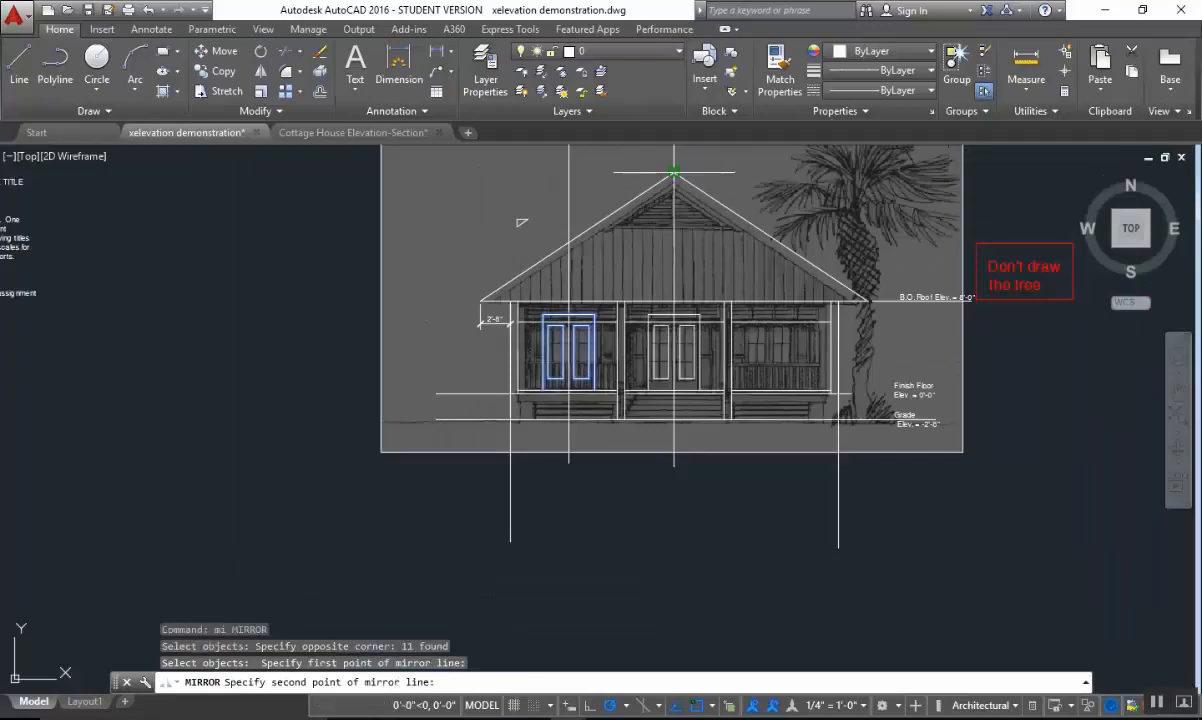
left_click(674, 232)
key("Return")
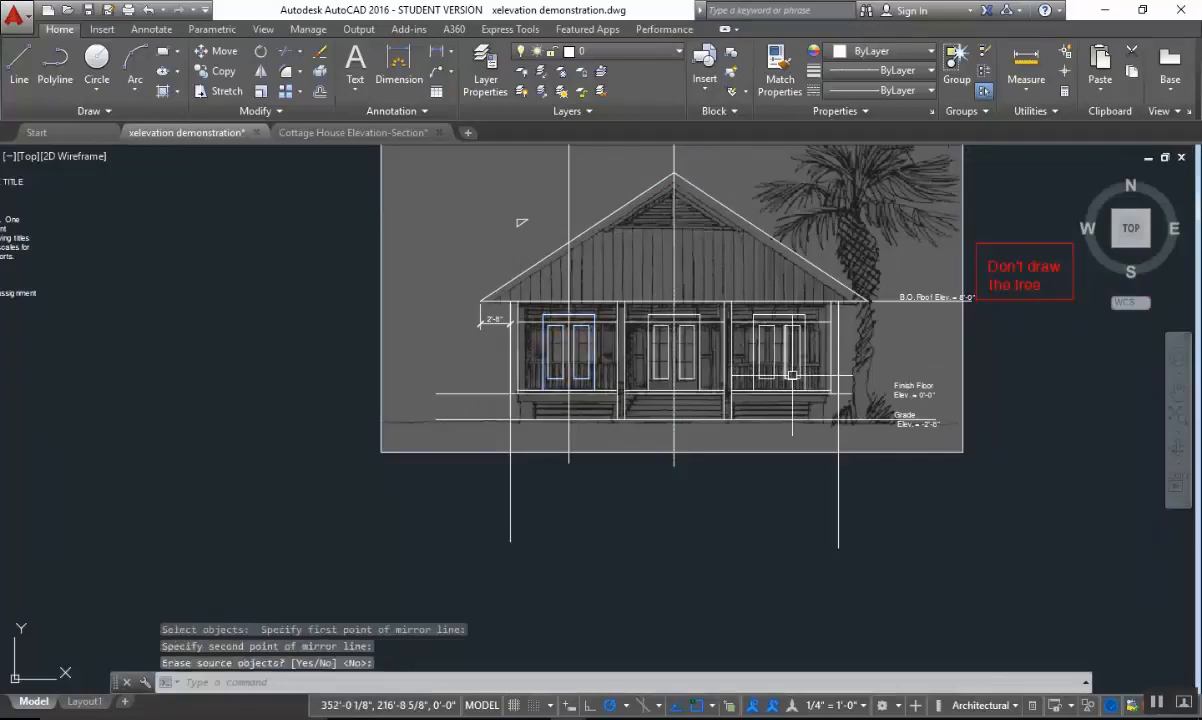
Draw the vertical center line of the right bay's doors from the midpoint of their top edge to the line at their base.
scroll(912, 404, "up", 4)
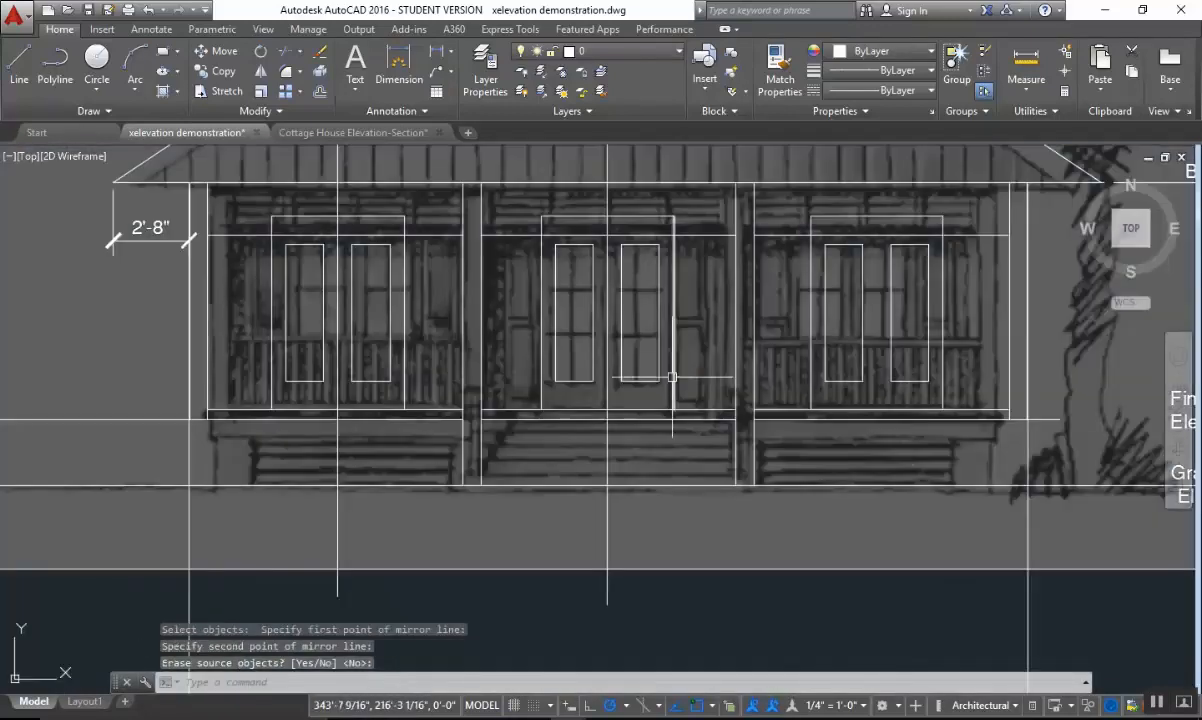
middle_click_drag(853, 370, 810, 425)
key("Escape")
key("Escape")
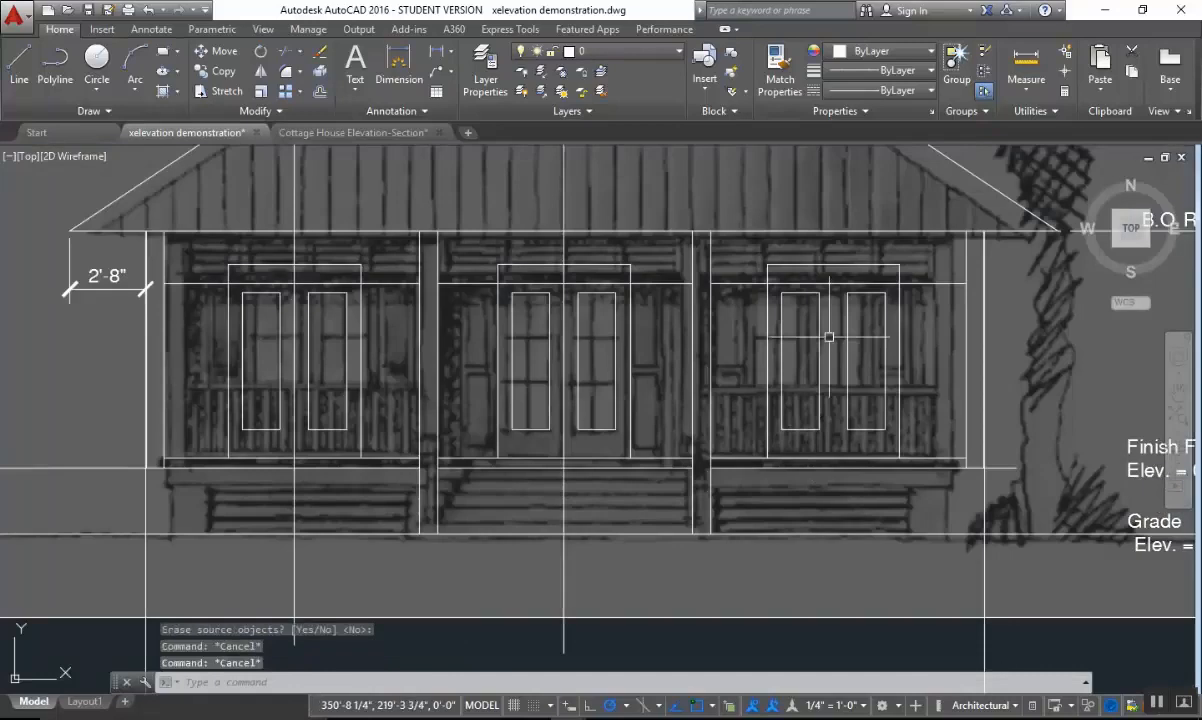
type("l")
key("Return")
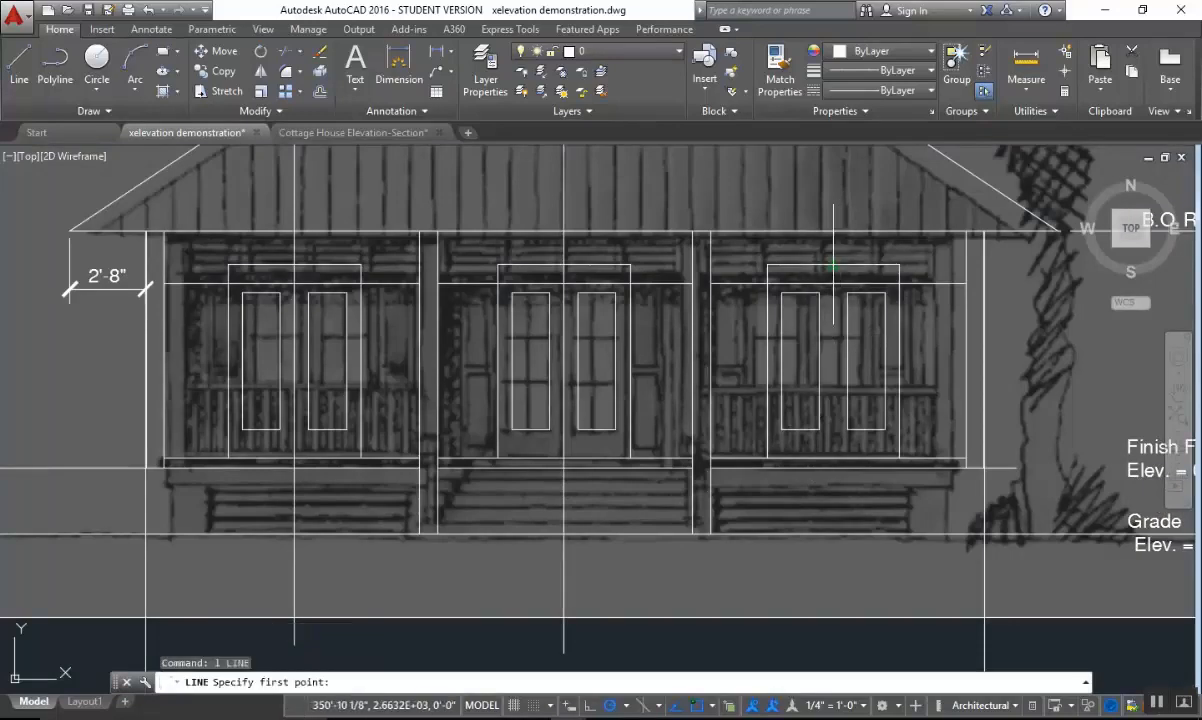
left_click(832, 267)
left_click(832, 460)
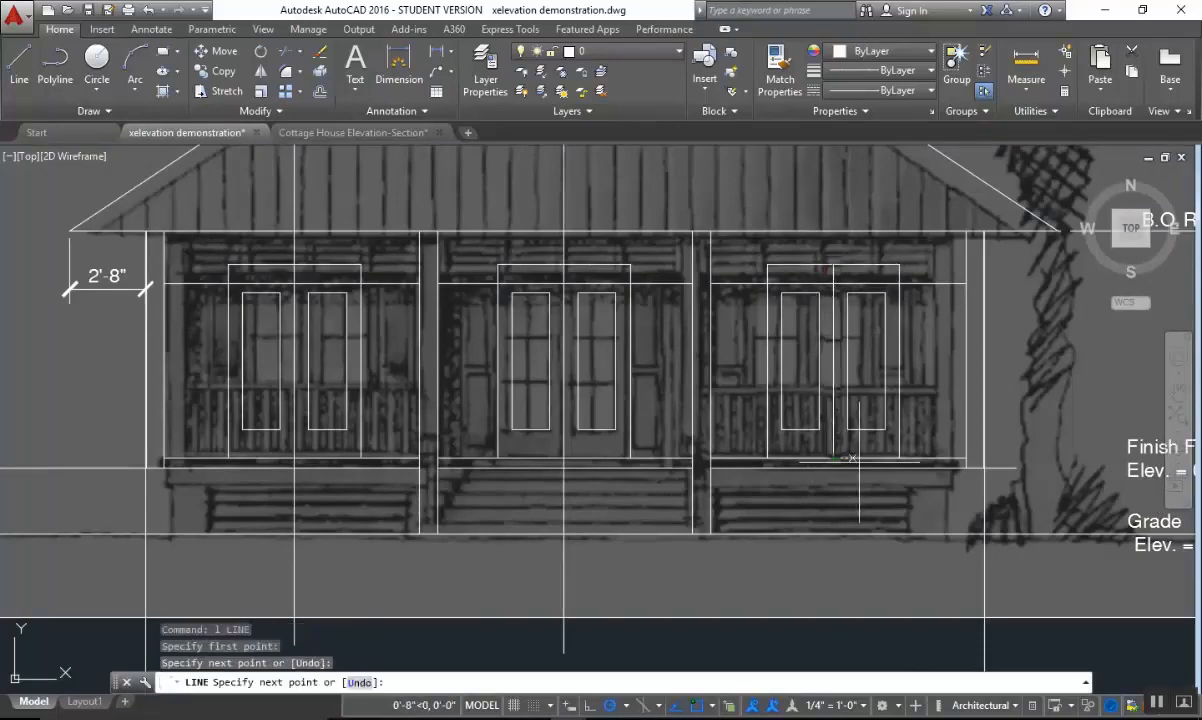
key("Escape")
Trim the left bay's projection line above the top edge of the doors.
middle_click_drag(765, 430, 939, 424)
key("Escape")
key("Escape")
type("tr")
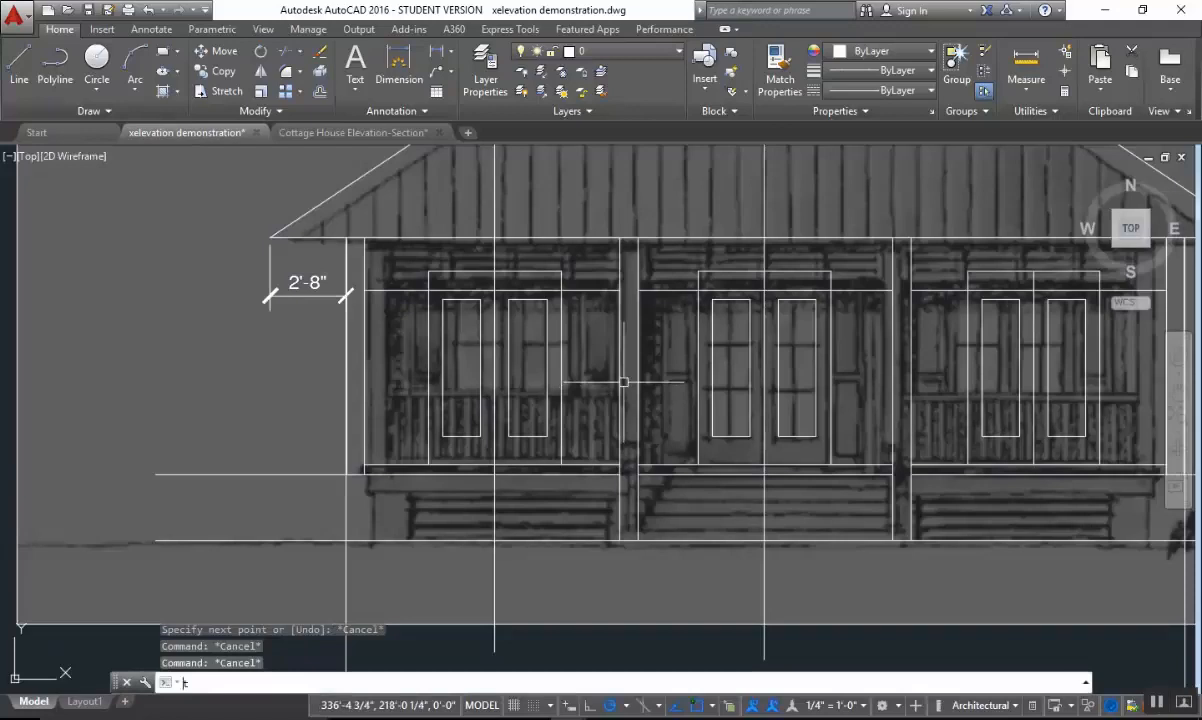
key("Return")
left_click(525, 273)
key("Return")
left_click(507, 254)
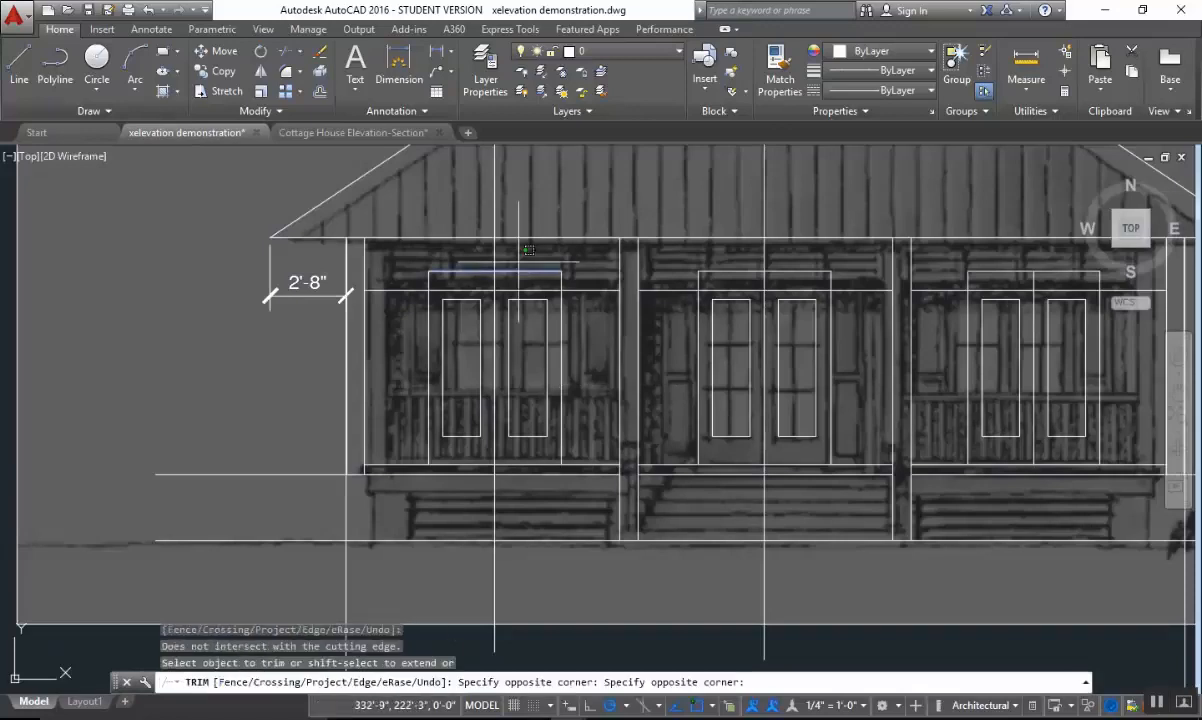
left_click(484, 246)
key("Return")
key("Return")
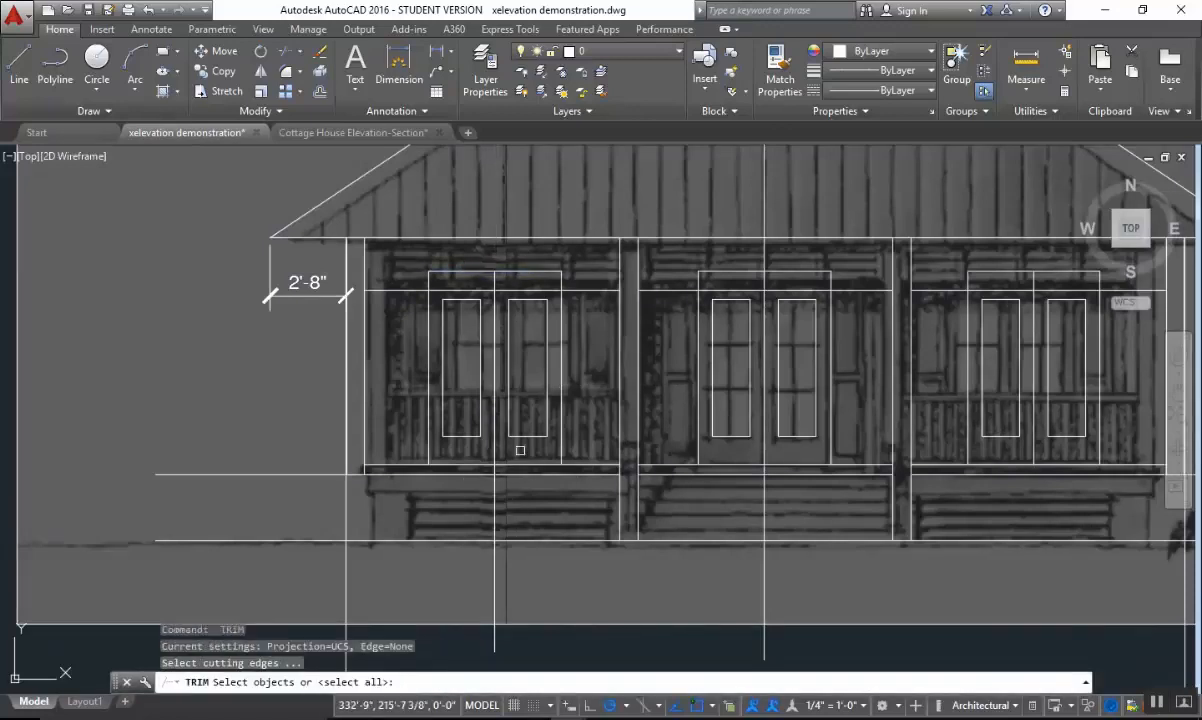
Trim the left bay's projection line below the horizontal line at the base of the doors.
left_click(508, 469)
key("Return")
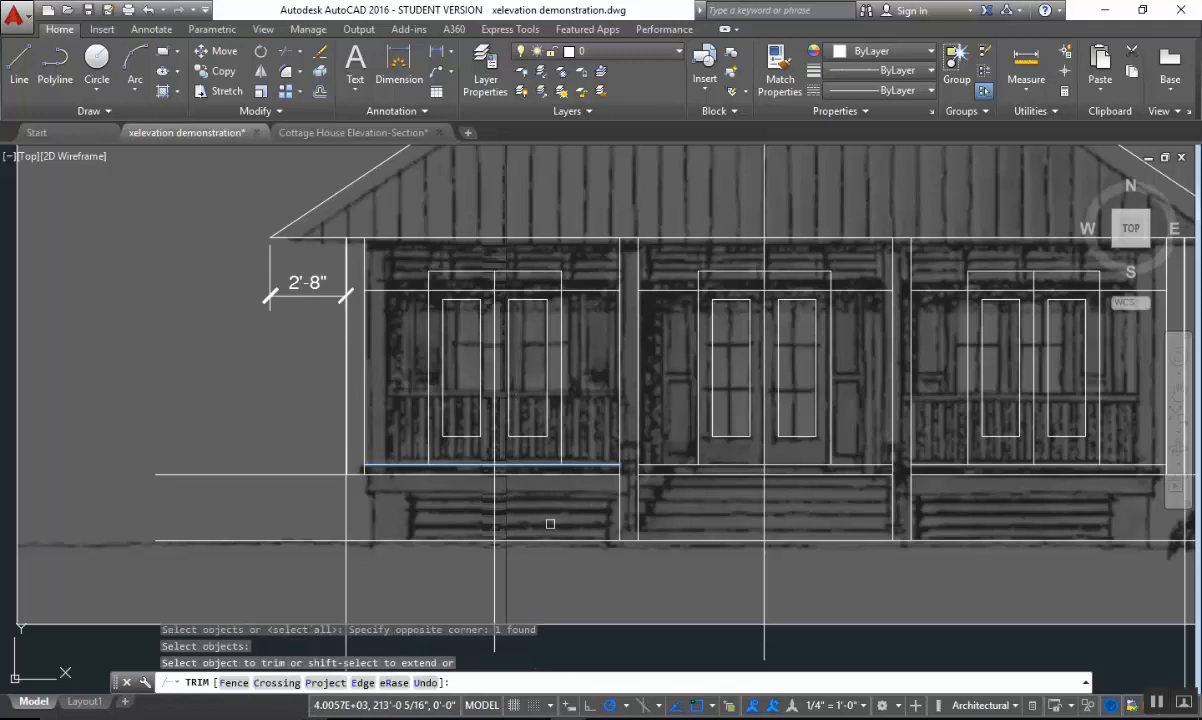
left_click(548, 521)
left_click(460, 488)
left_click(509, 504)
key("Escape")
key("Escape")
key("Escape")
Trim the house's vertical center line below the horizontal line at the base of the center doors.
scroll(748, 458, "up", 2)
scroll(835, 462, "down", 2)
scroll(759, 478, "down", 1)
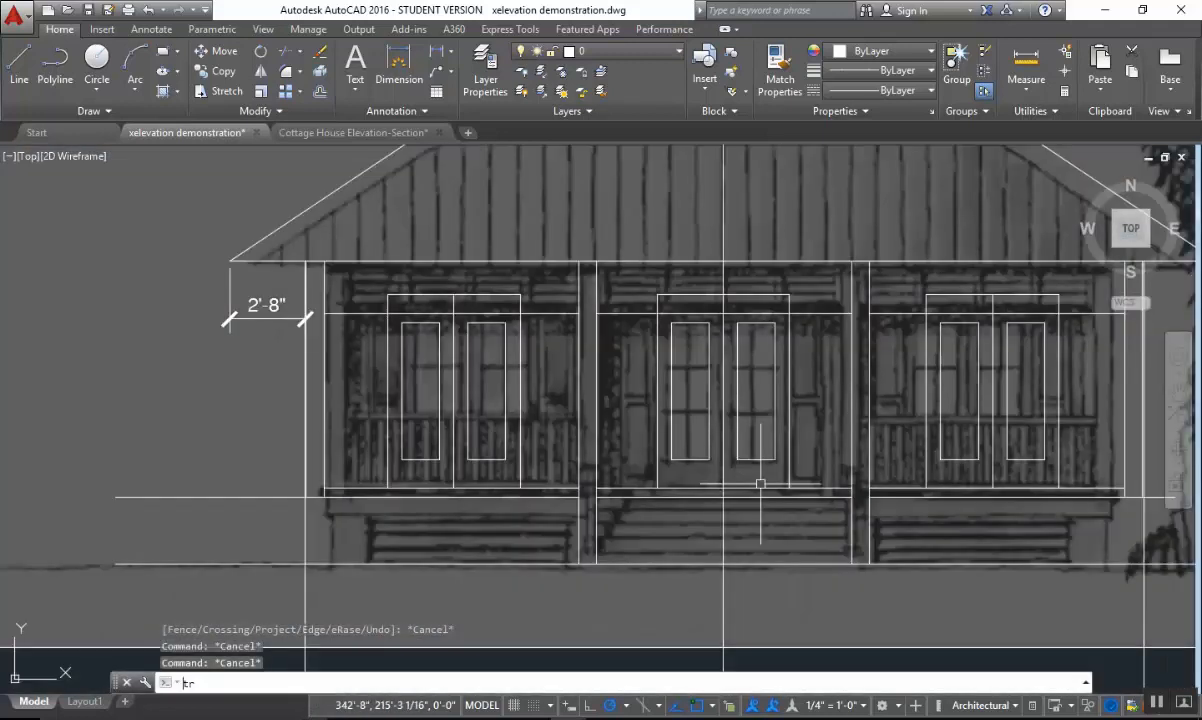
type("tr")
key("Return")
scroll(743, 478, "up", 3)
left_click(738, 492)
key("Return")
left_click(717, 526)
left_click(600, 508)
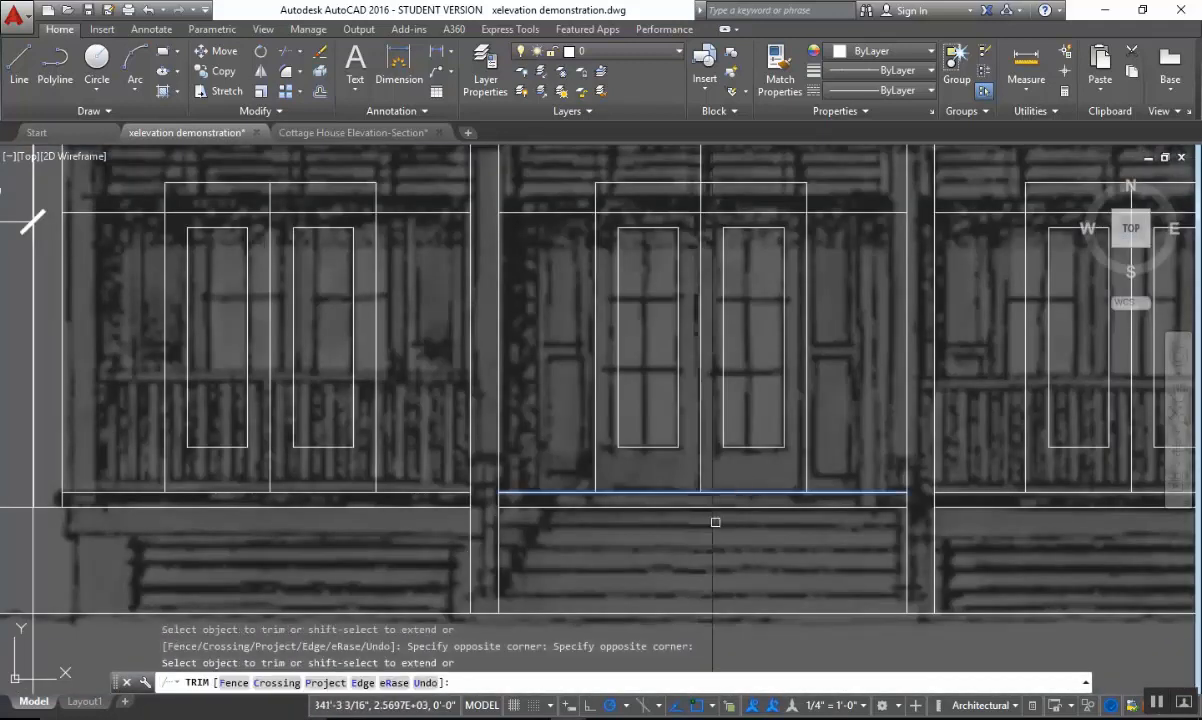
middle_click_drag(698, 290, 670, 466)
key("Return")
key("Return")
Trim the house's vertical center line above the top edge of the center doors.
left_click(718, 357)
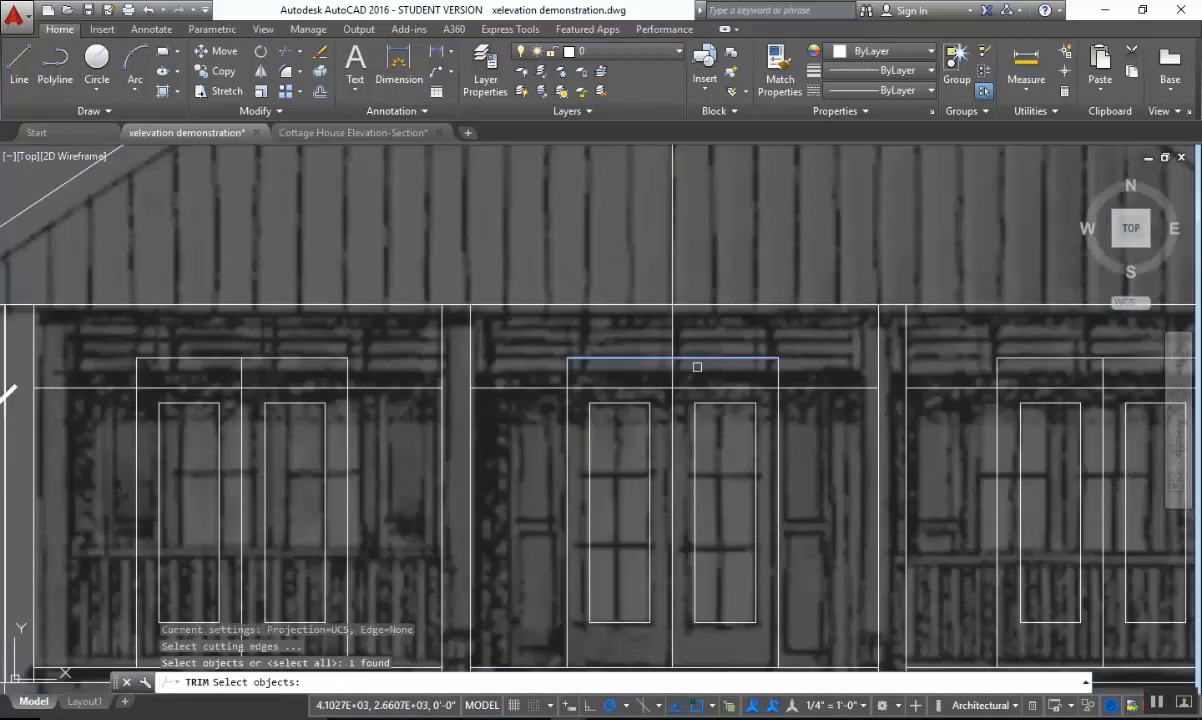
key("Return")
left_click(694, 335)
left_click(652, 314)
middle_click_drag(892, 382, 598, 385)
left_click(665, 390)
key("Escape")
Examine the three pairs of doors and the porch and railing areas against the underlying elevation image.
scroll(765, 475, "down", 2)
middle_click_drag(765, 475, 850, 400)
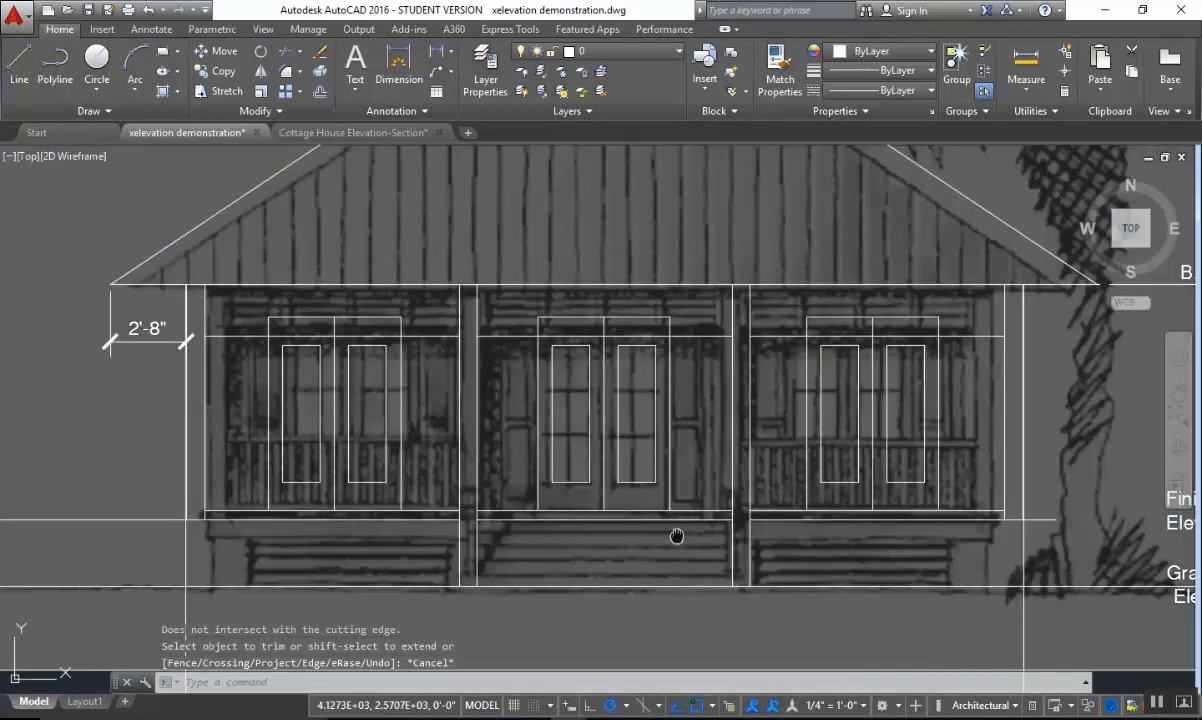
middle_click_drag(677, 536, 731, 402)
scroll(730, 411, "down", 2)
middle_click_drag(786, 448, 730, 360)
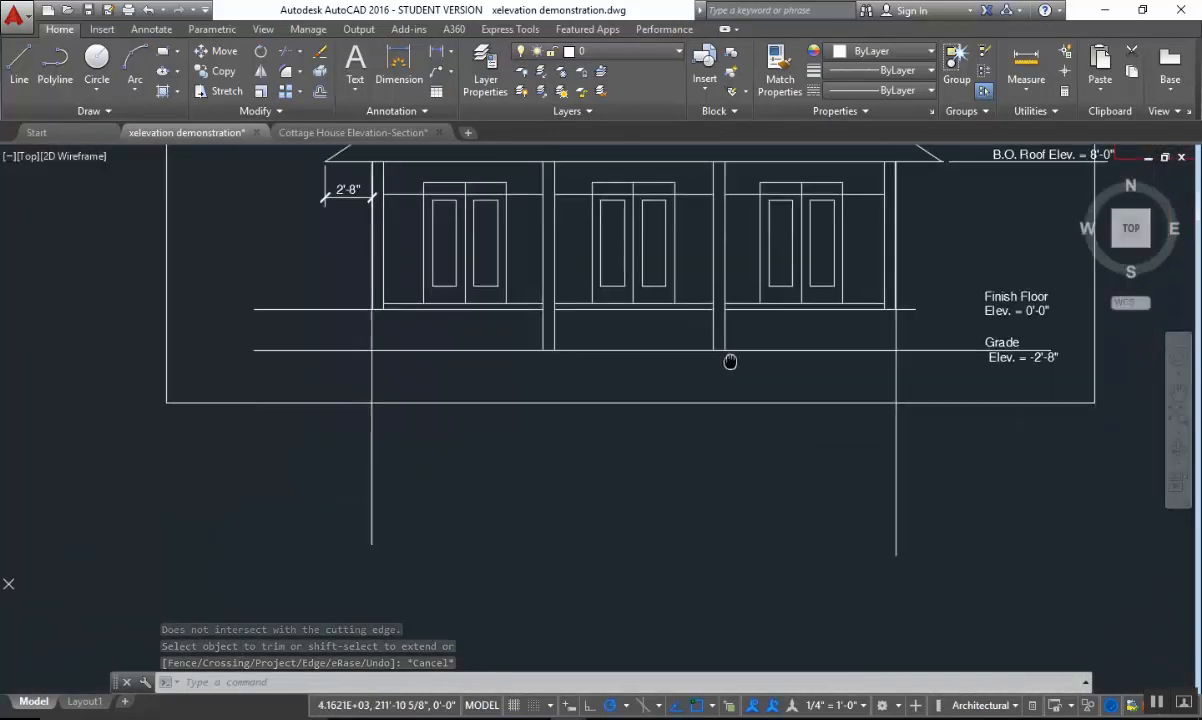
middle_click_drag(647, 339, 645, 421)
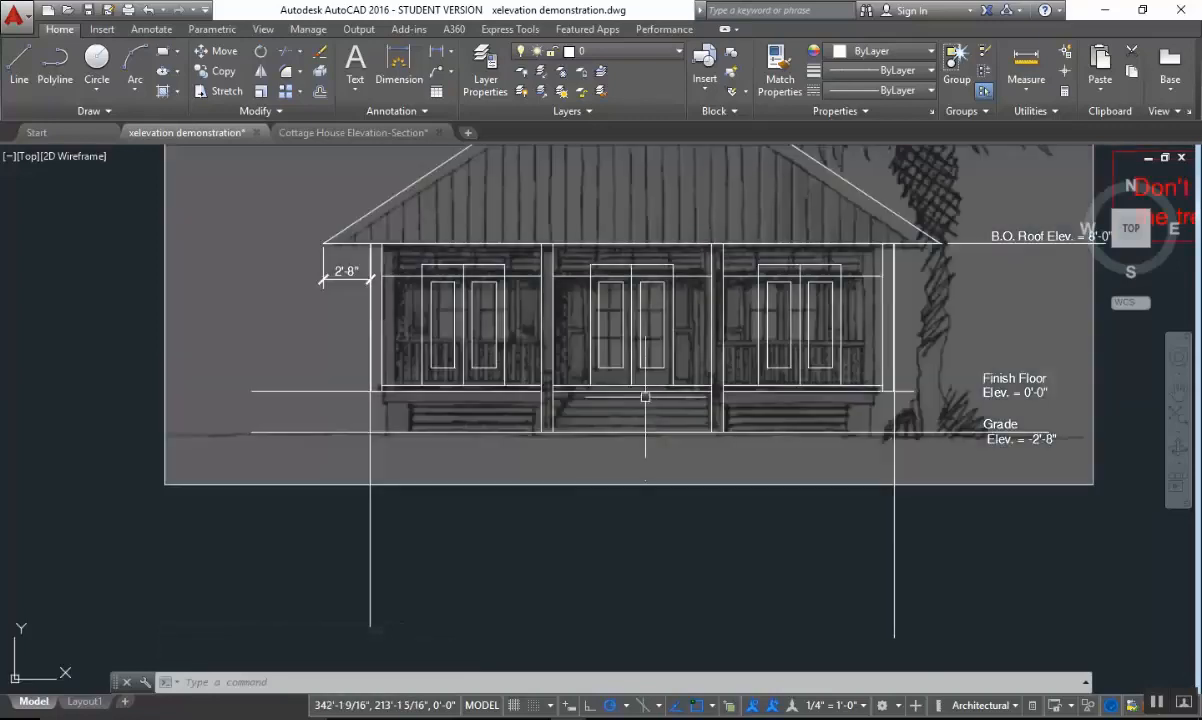
middle_click_drag(478, 380, 523, 476)
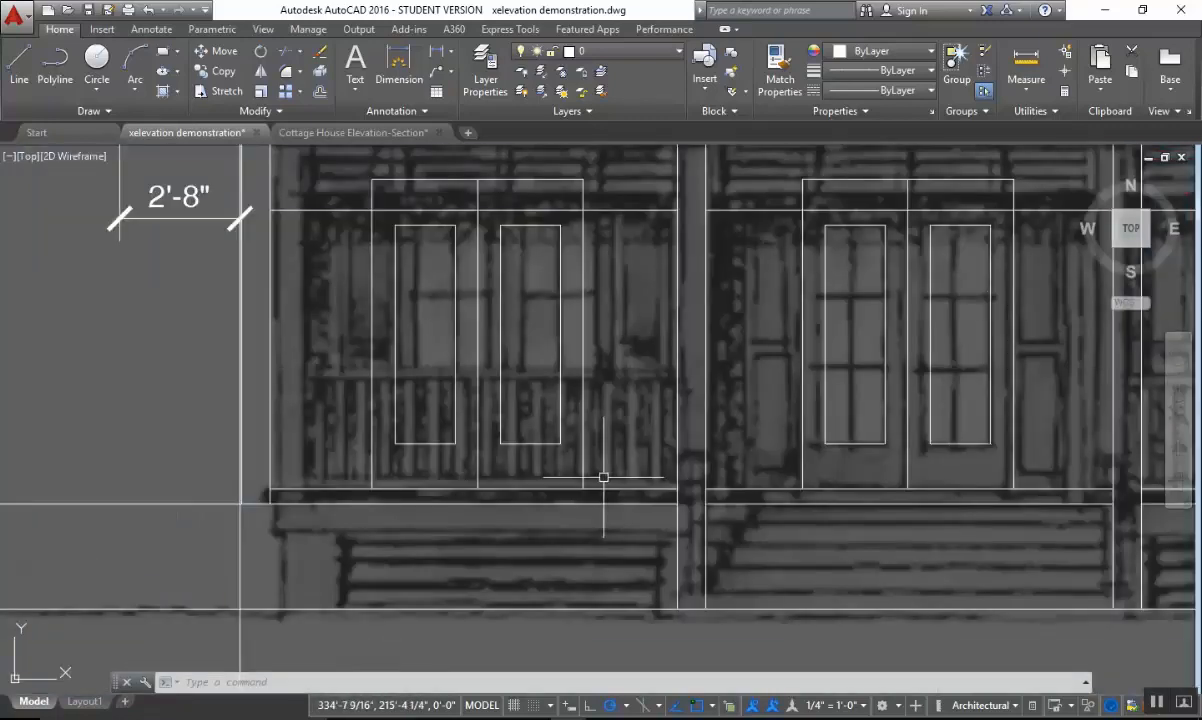
Copy the left vertical edge of the center double doors 1'3" to the left as the shutter's outer edge.
scroll(617, 492, "down", 2)
mouse_move(792, 472)
middle_mouse_down()
mouse_move(705, 509)
mouse_move(641, 408)
middle_mouse_up()
scroll(658, 411, "up", 2)
key("Escape")
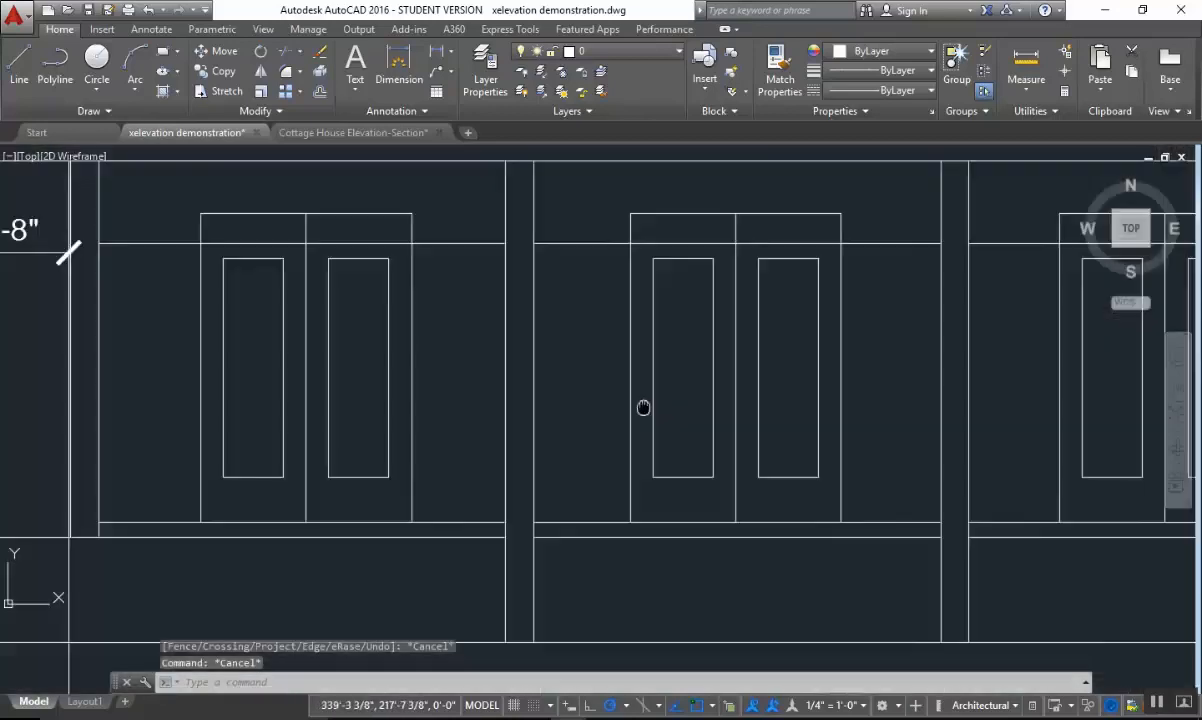
type("co")
key("Return")
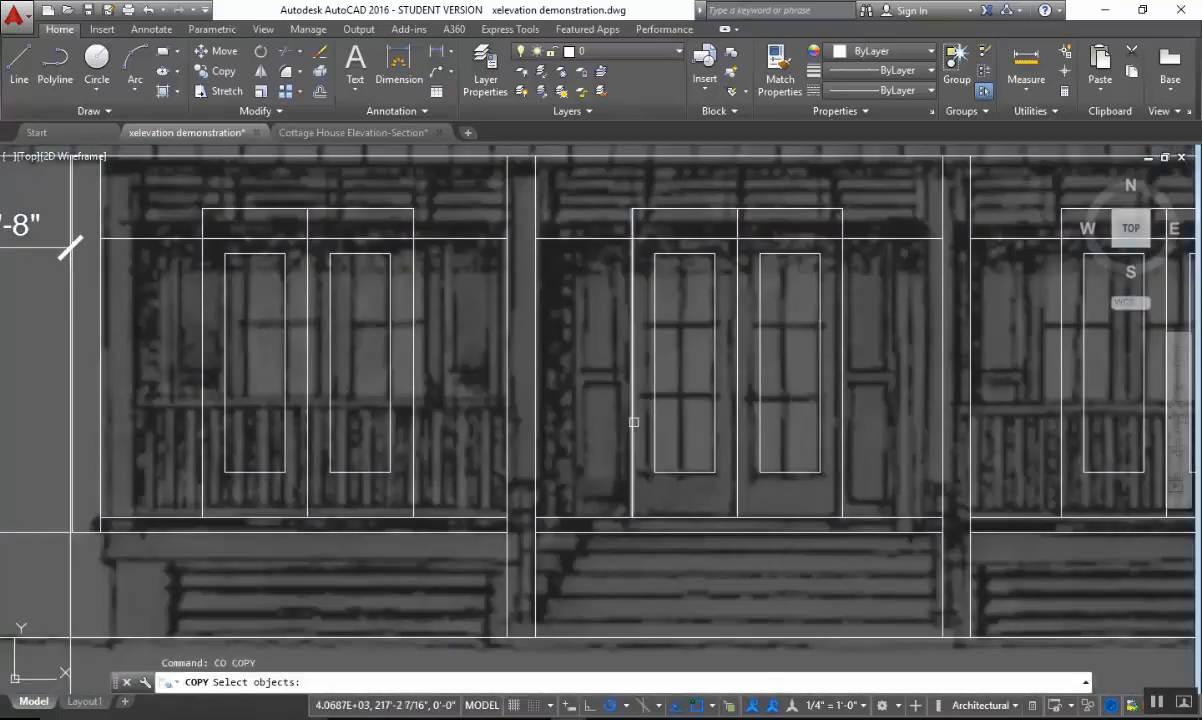
left_click(633, 422)
key("Return")
left_click(611, 425)
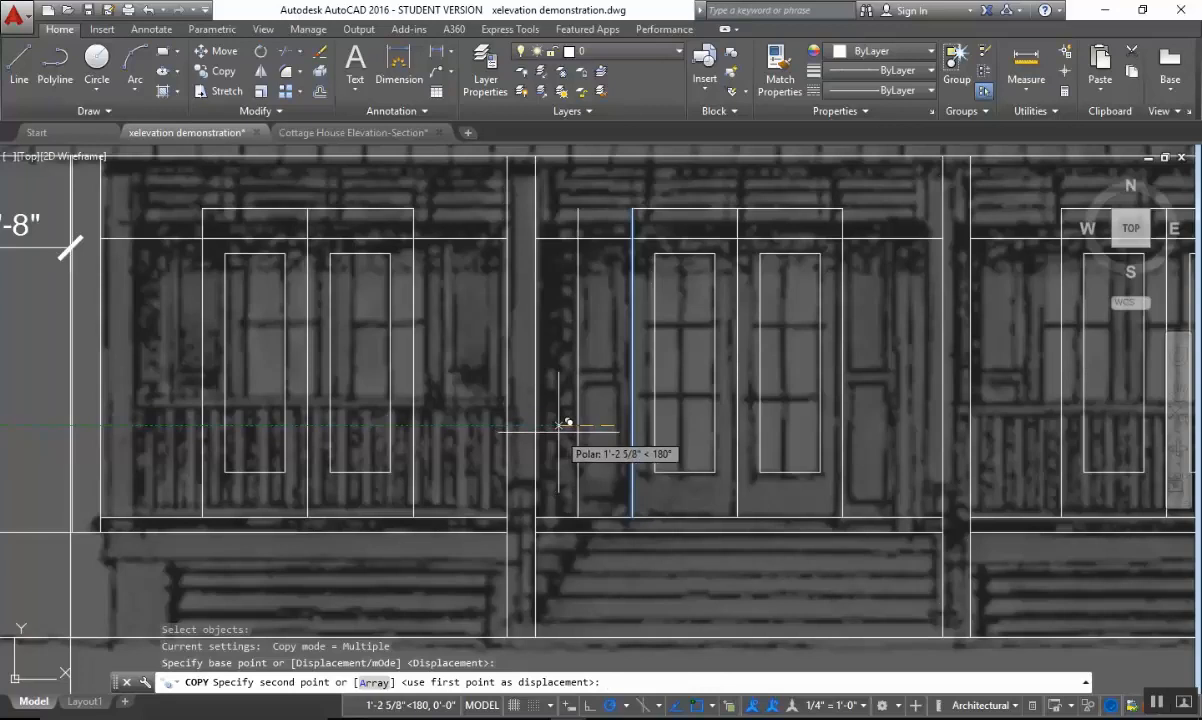
type("1'3")
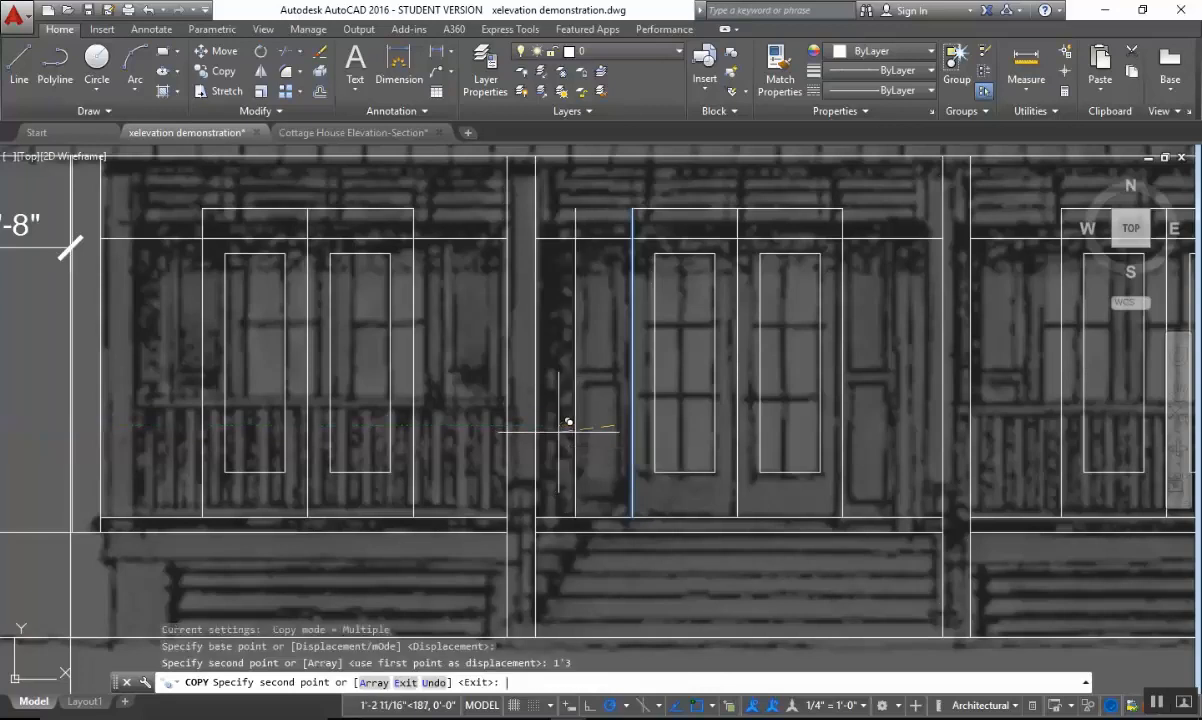
key("Return")
key("Escape")
type("mi")
key("Return")
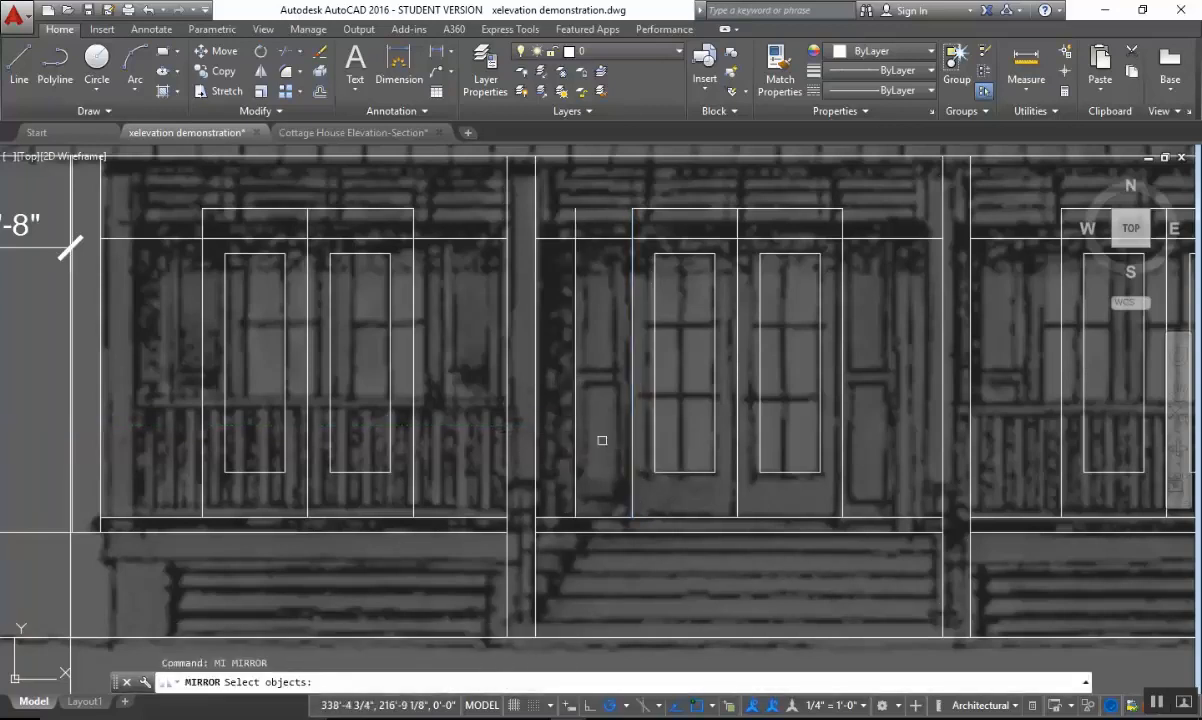
left_click(584, 440)
left_click(573, 459)
key("Return")
left_click(737, 518)
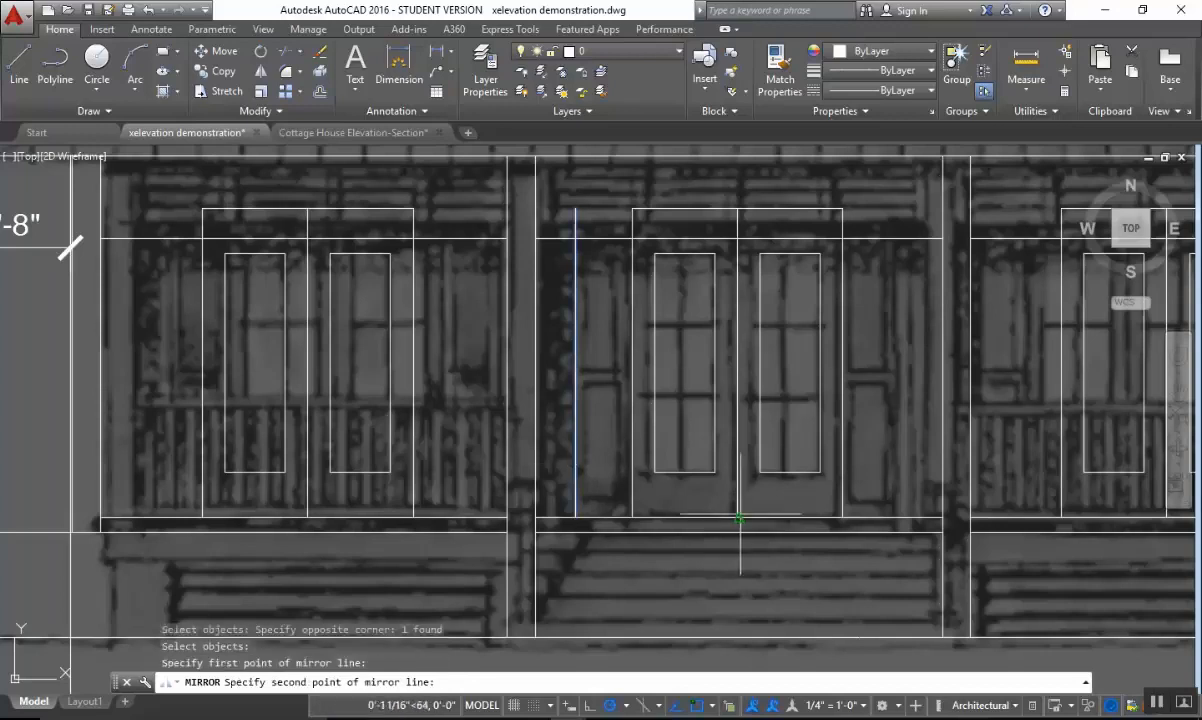
left_click(790, 565)
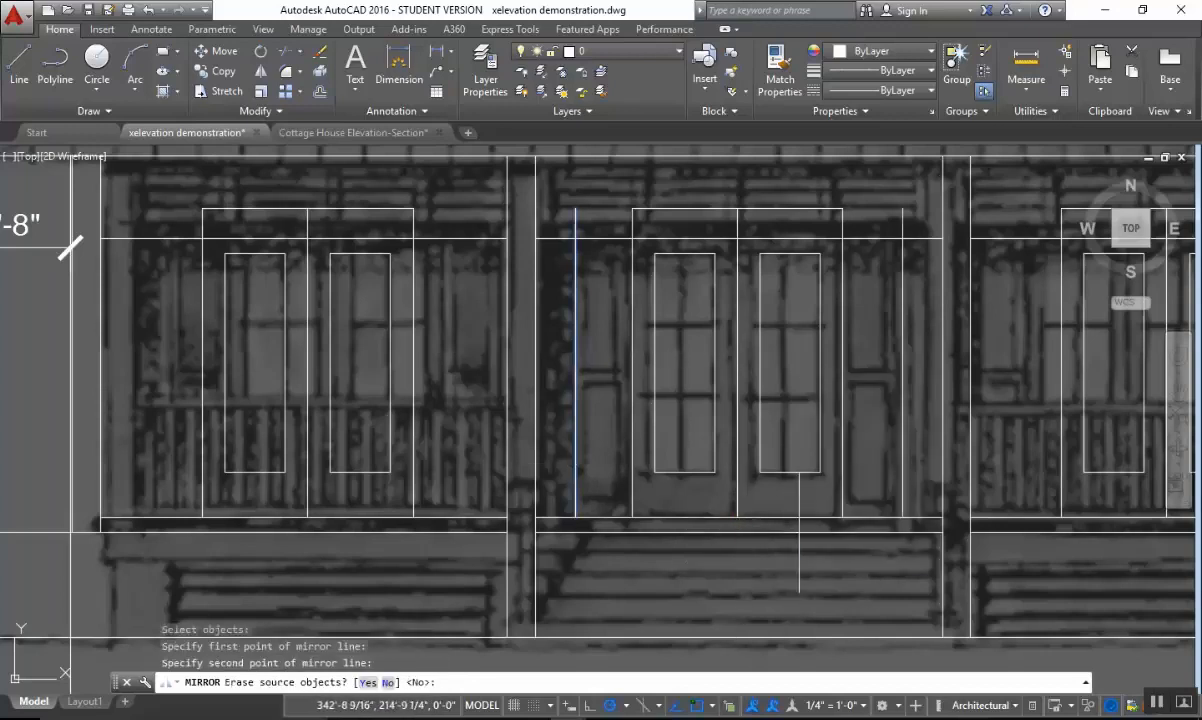
key("Escape")
Examine the front door and its side shutters in the cottage photo PDF and on the elevation image.
scroll(738, 357, "up", 3)
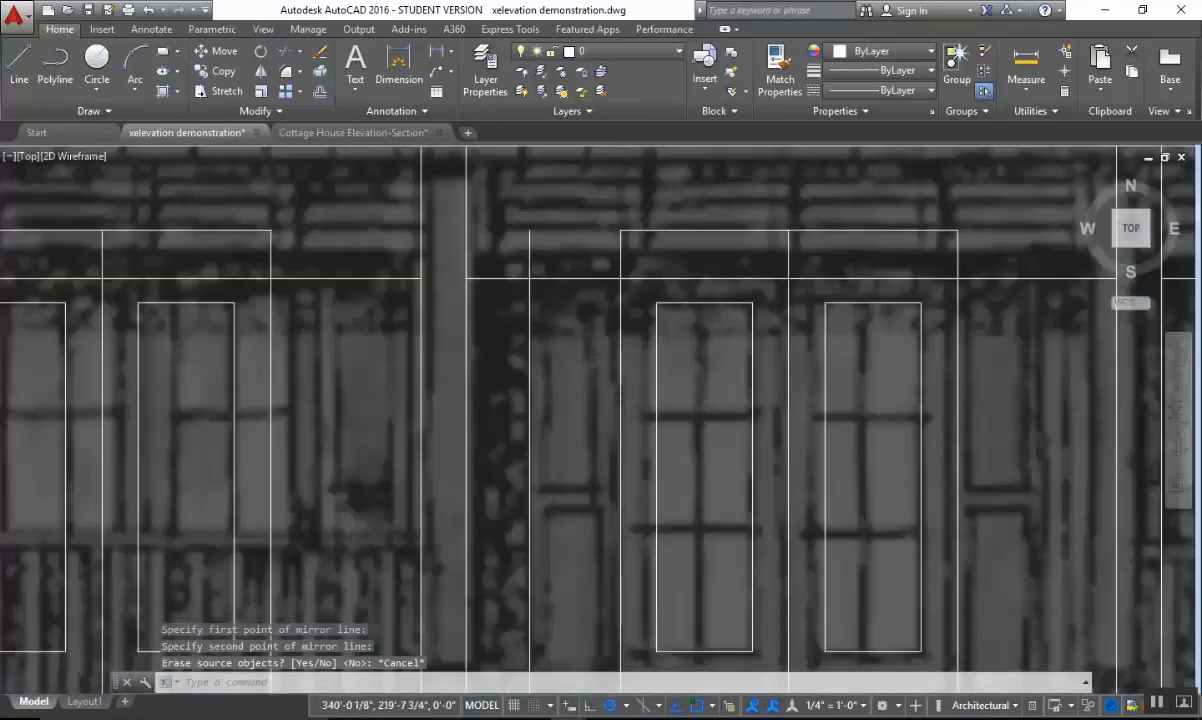
scroll(762, 668, "down", 3)
key("alt+Tab")
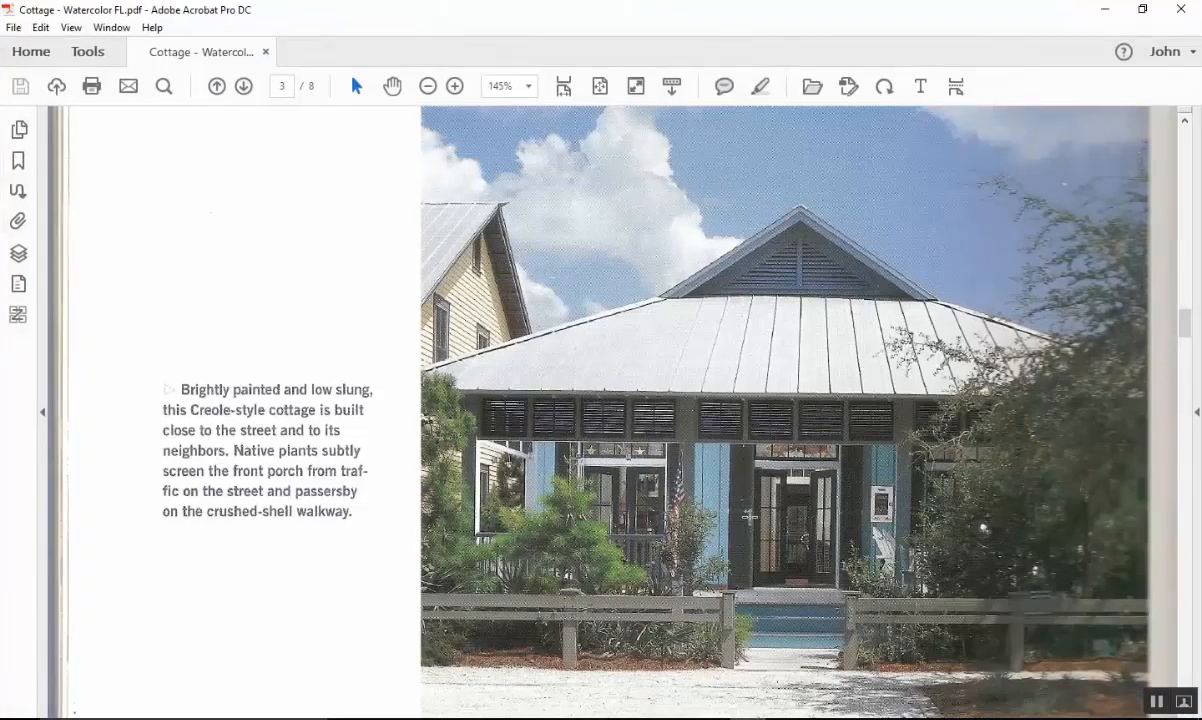
left_click(1105, 9)
scroll(662, 542, "up", 5)
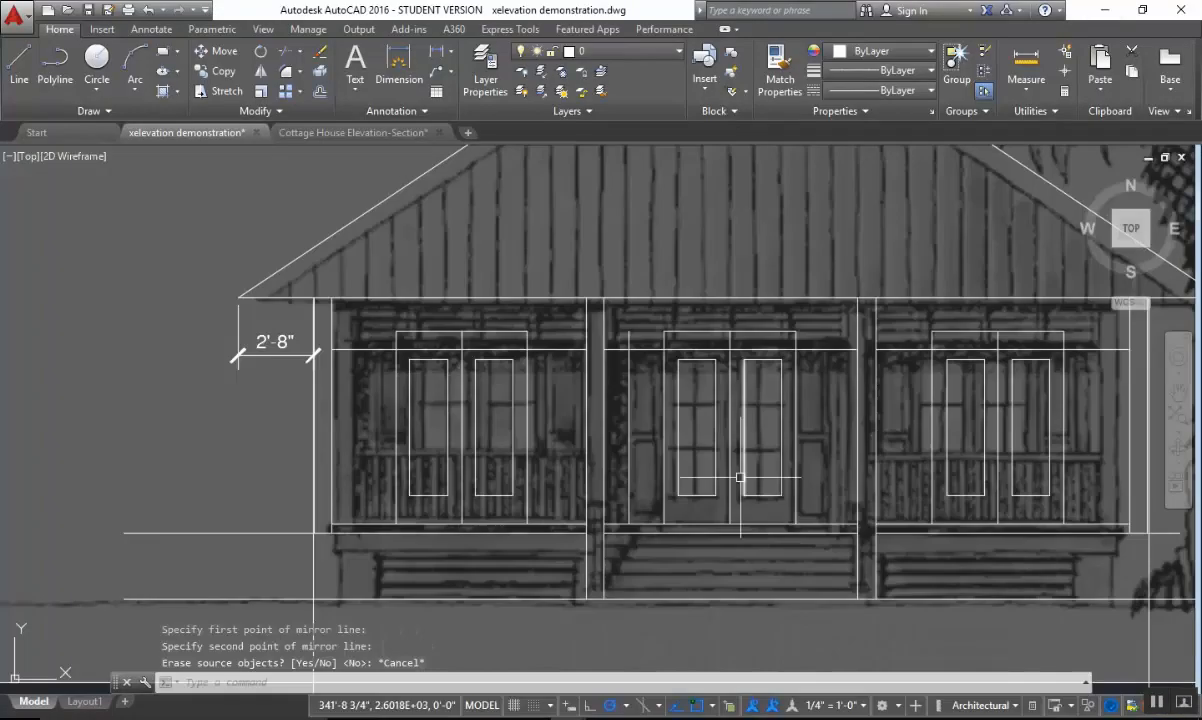
middle_click_drag(662, 542, 683, 581)
scroll(620, 393, "up", 2)
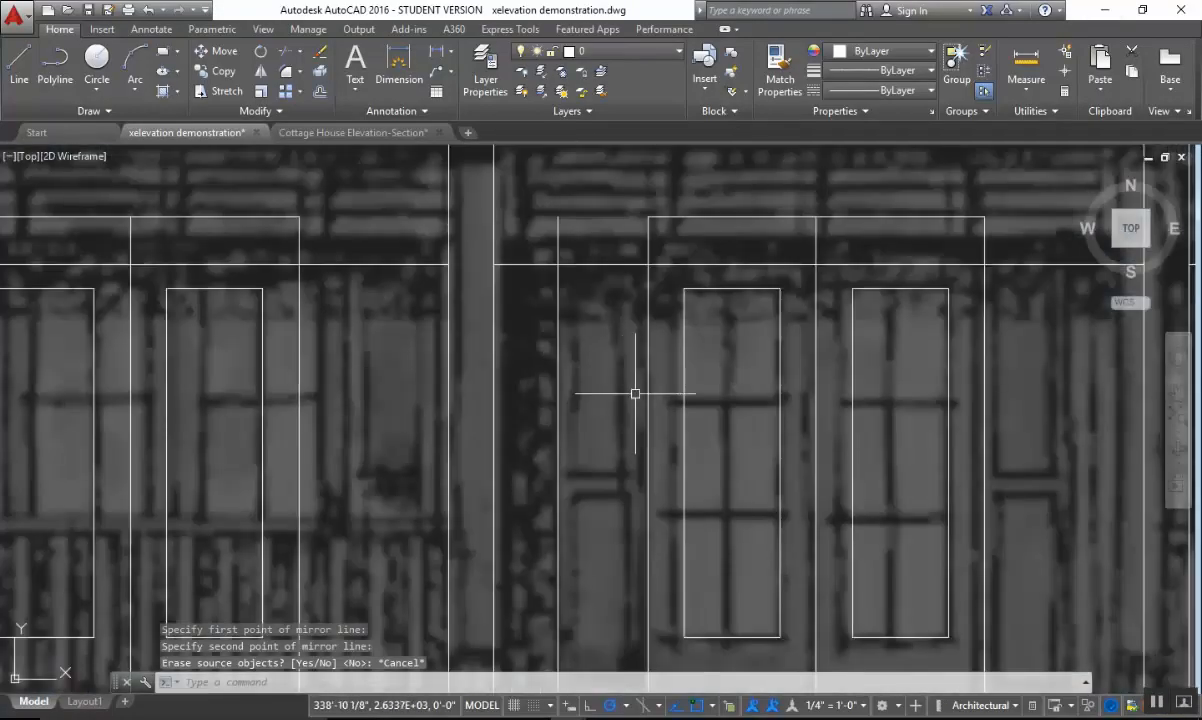
scroll(668, 498, "down", 2)
middle_click_drag(669, 500, 719, 386)
key("Escape")
key("Escape")
key("Escape")
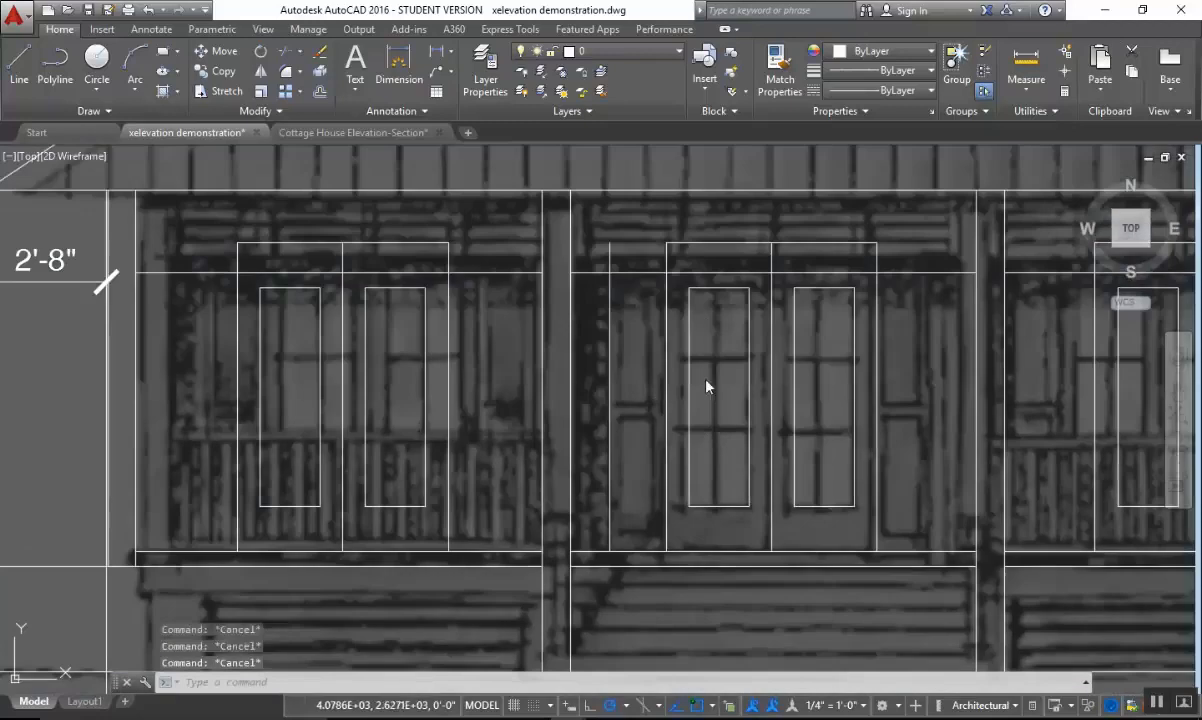
Draw the shutter's top edge from the upper end of the copied line to the center doors' top-left corner.
middle_click_drag(697, 305, 663, 341)
scroll(618, 310, "up", 3)
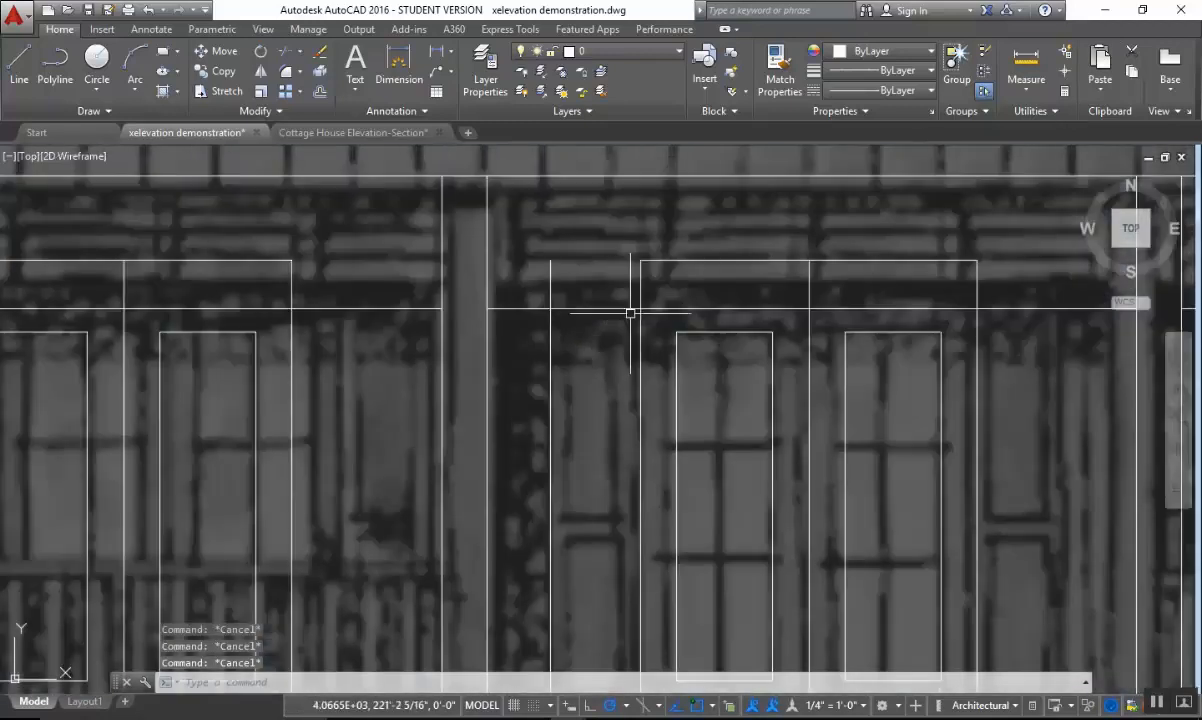
type("l")
key("Return")
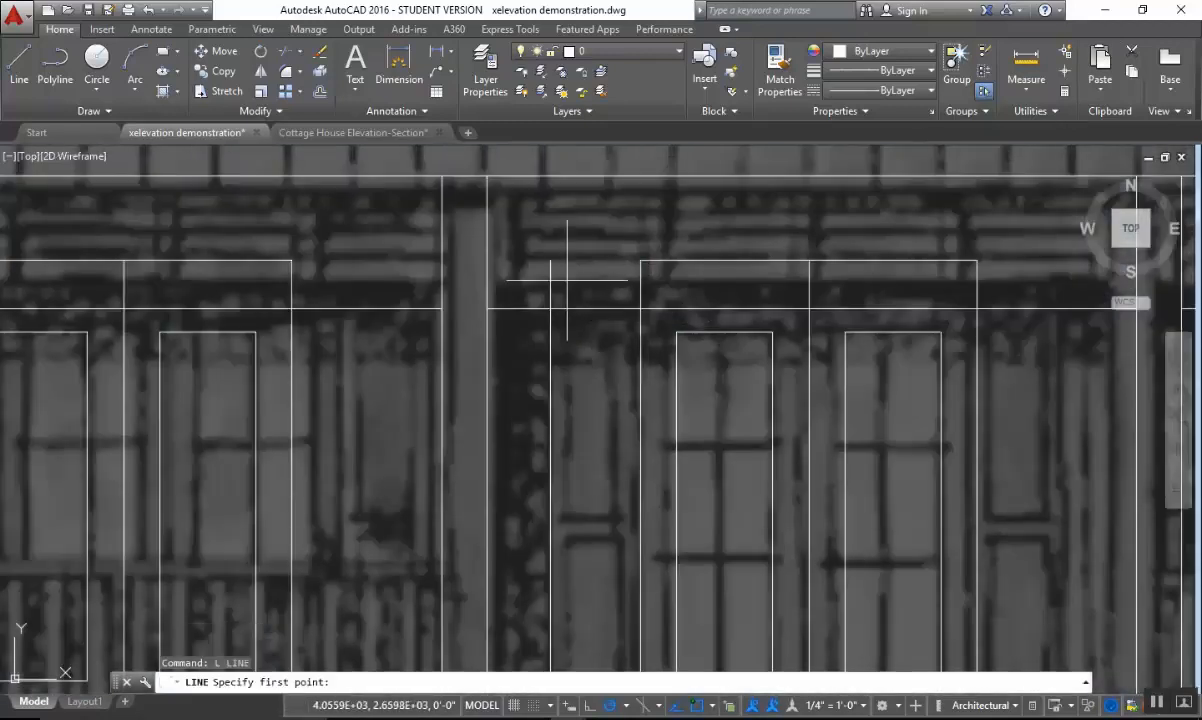
left_click(550, 260)
left_click(640, 261)
key("Escape")
Draw a rectangle over the outline of the shutter left of the center doors, from its top-left to bottom-right corner.
middle_click_drag(662, 560, 677, 325)
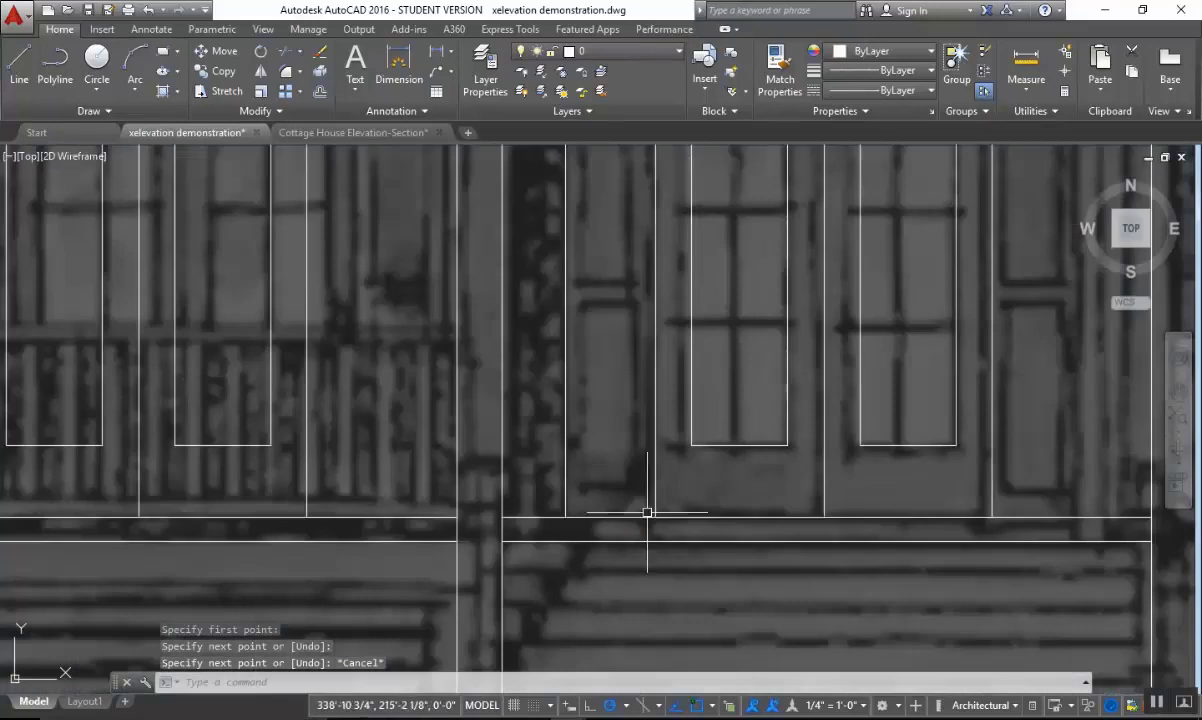
scroll(702, 512, "down", 3)
scroll(684, 488, "down", 2)
key("Escape")
scroll(671, 424, "up", 2)
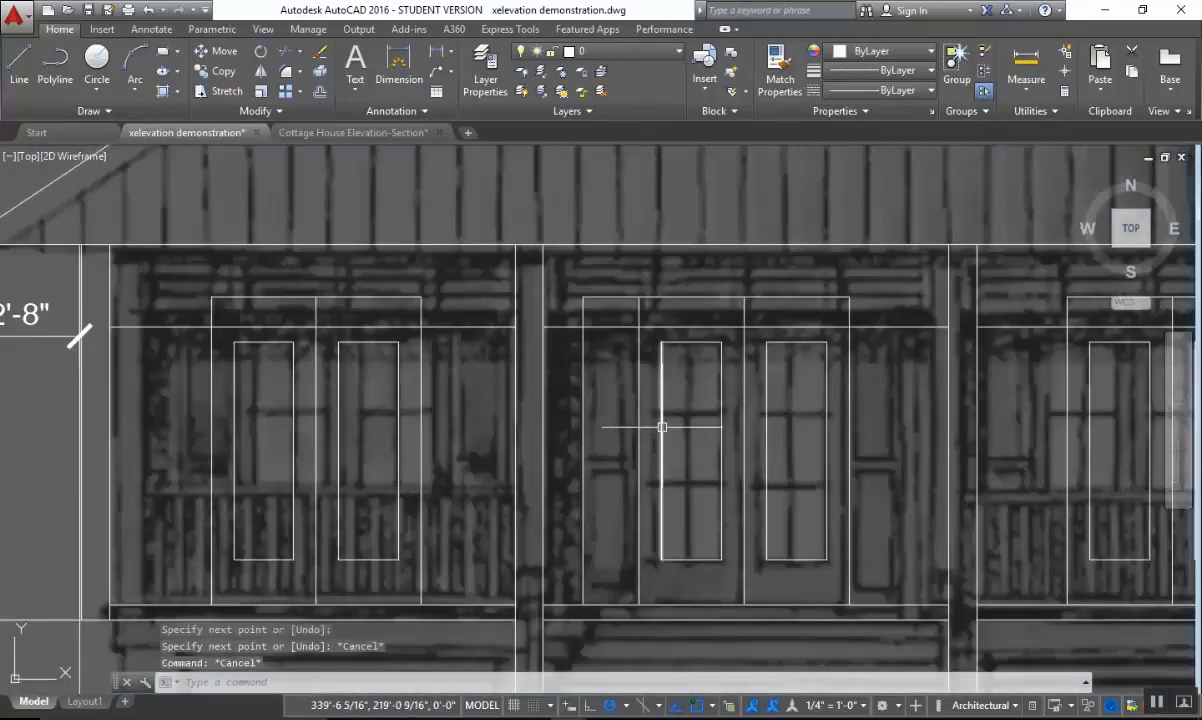
type("rec")
key("space")
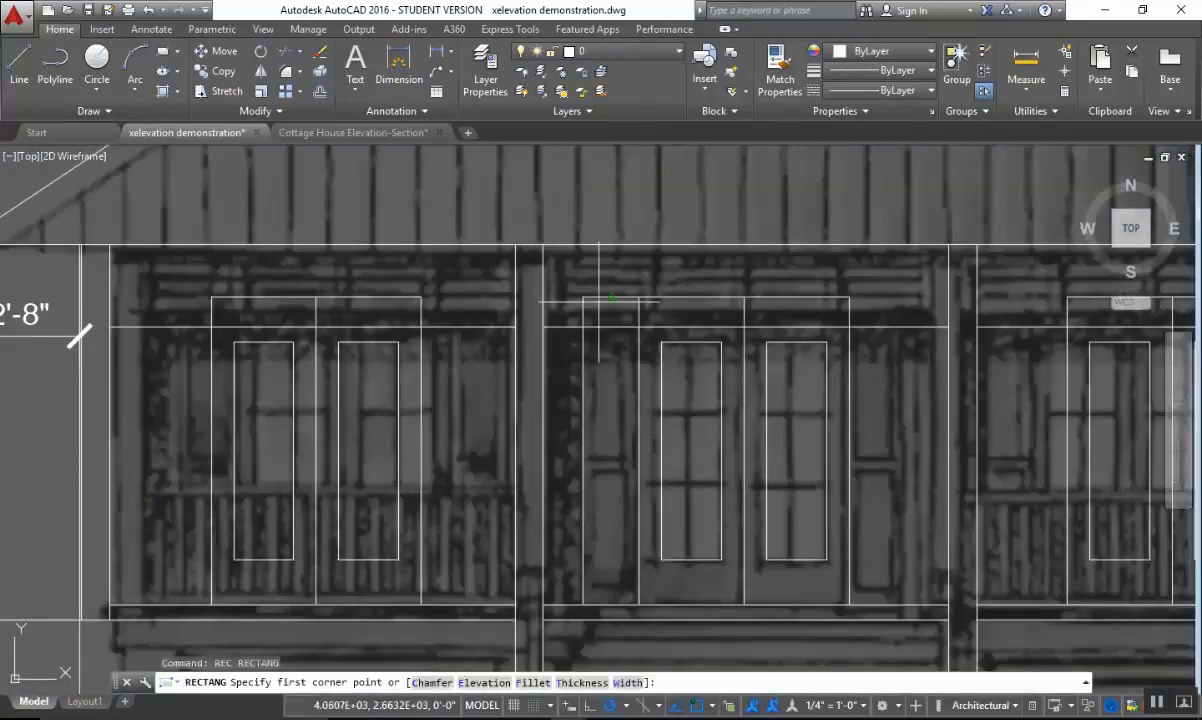
left_click(580, 298)
key("Escape")
key("space")
left_click(582, 298)
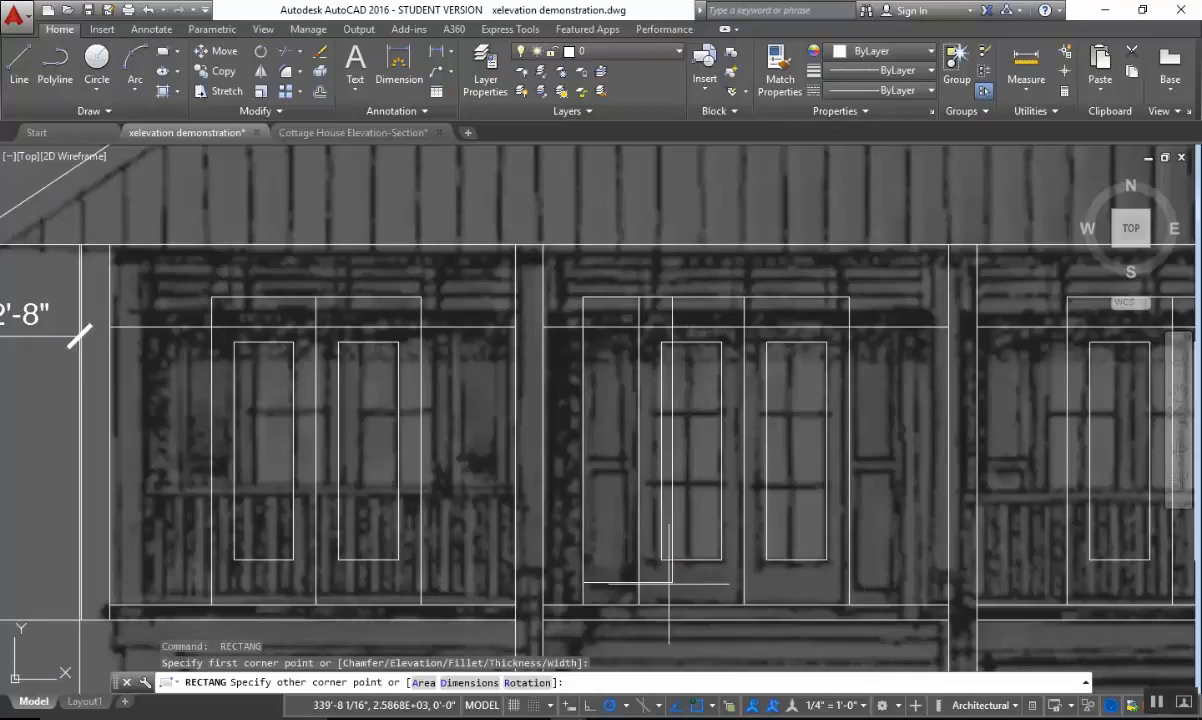
key("Escape")
Offset the shutter rectangle 2 inches inward and erase the original outer rectangle.
type("o")
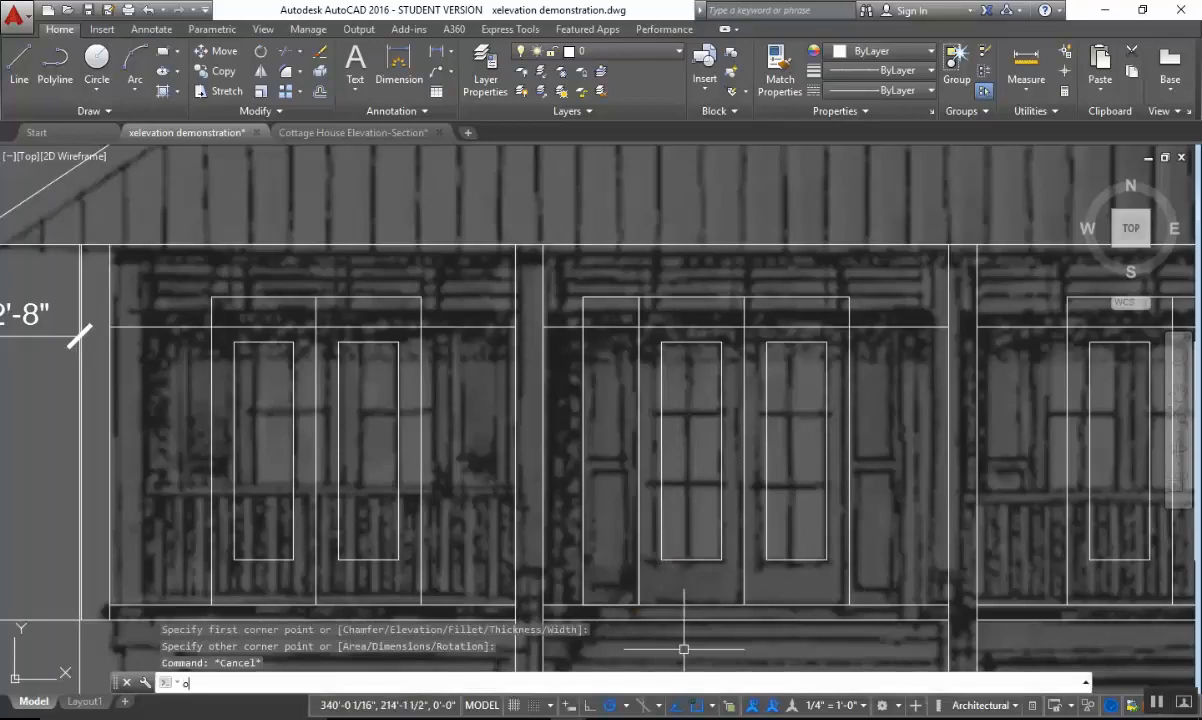
key("space")
type("2")
key("space")
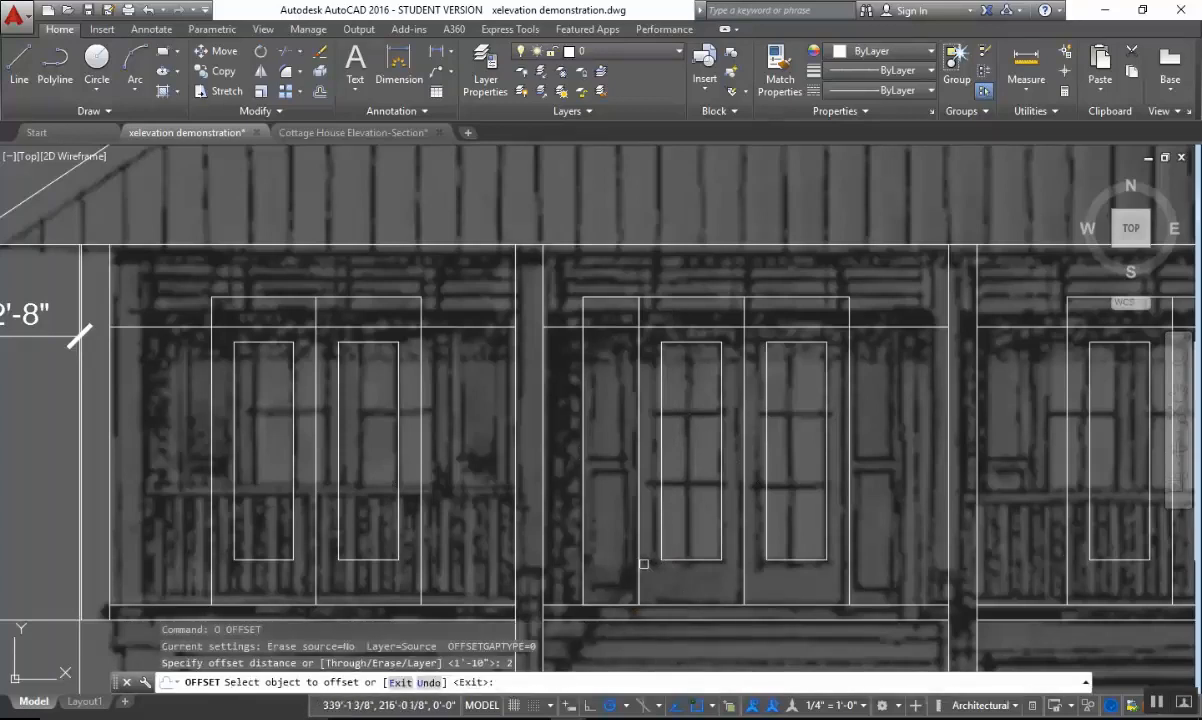
left_click(639, 563)
left_click(634, 563)
key("Escape")
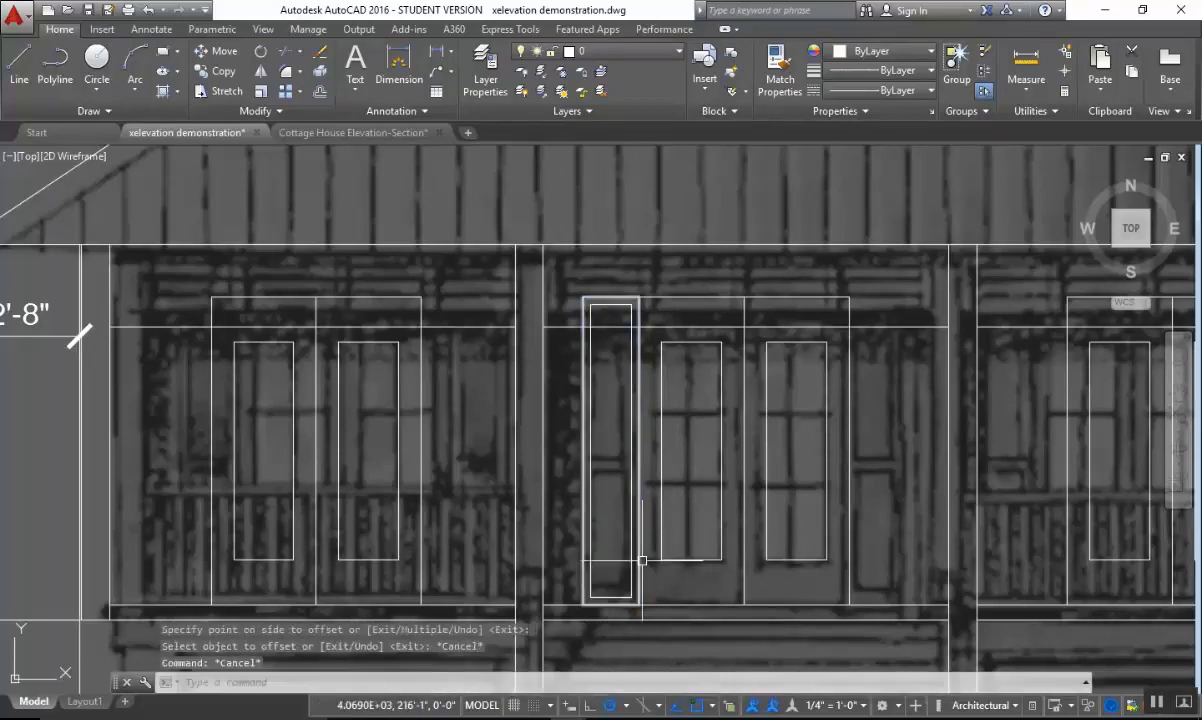
left_click(641, 561)
key("Delete")
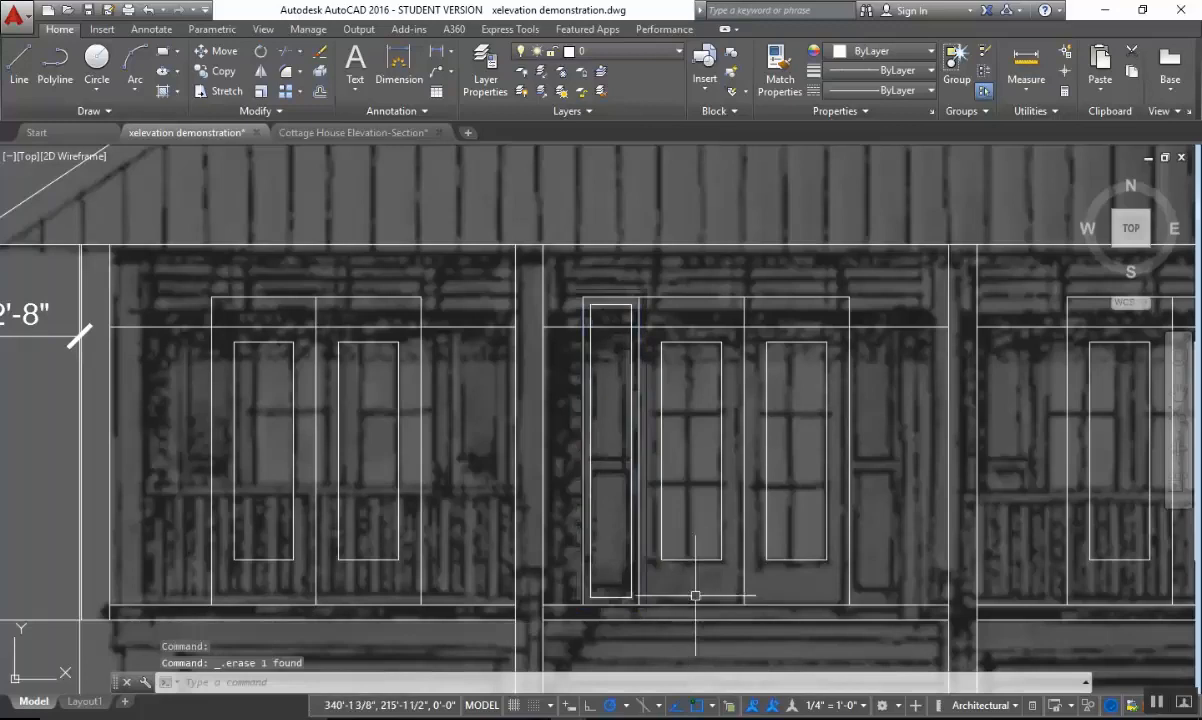
Draw a horizontal line across the shutter's inner rectangle at about mid-height, from side to side.
scroll(680, 490, "up", 2)
type("l")
key("Return")
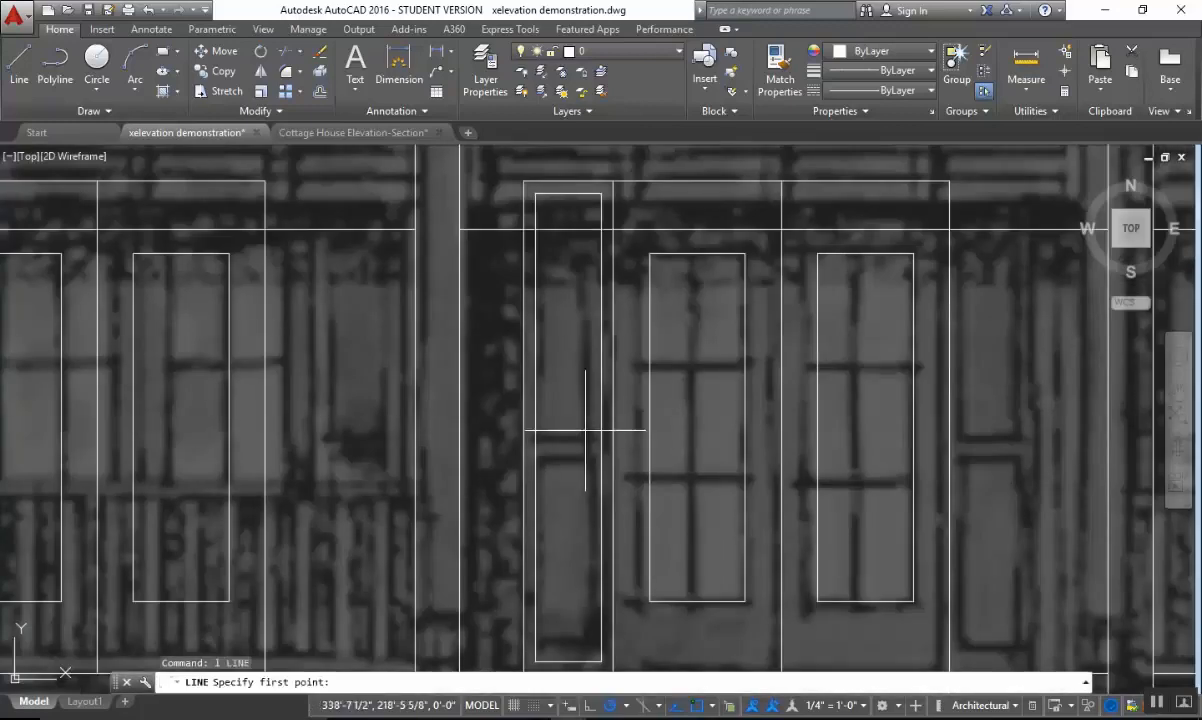
left_click(536, 428)
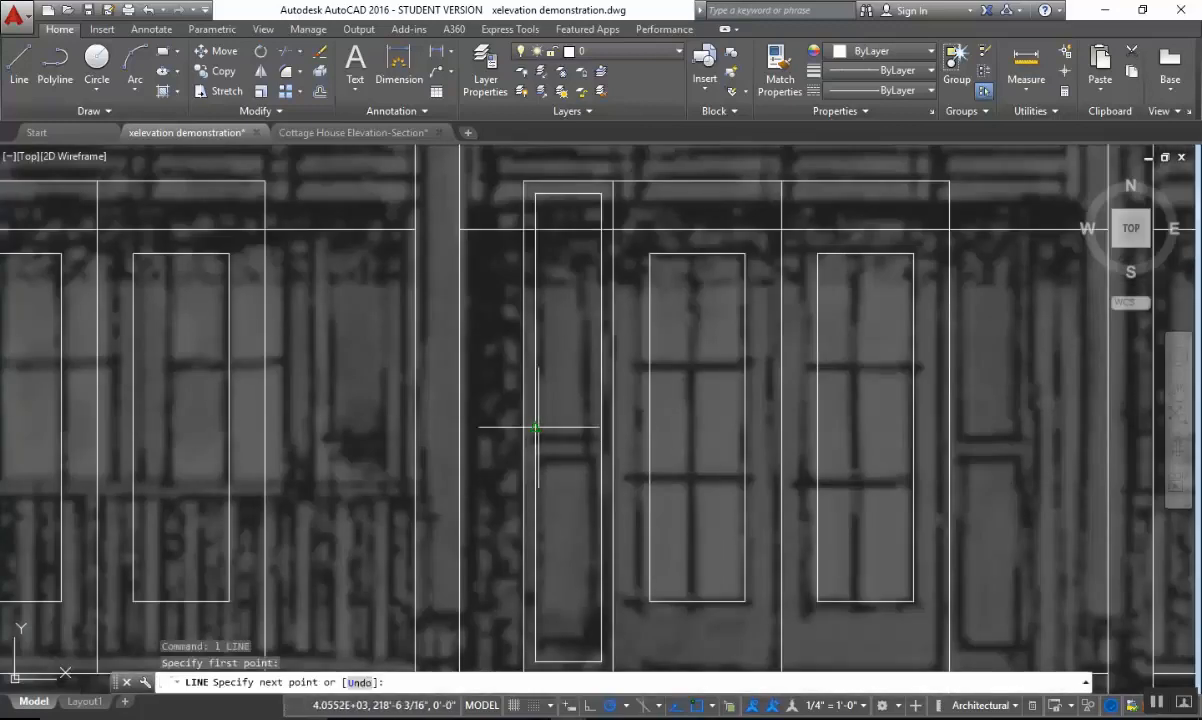
left_click(602, 427)
key("Escape")
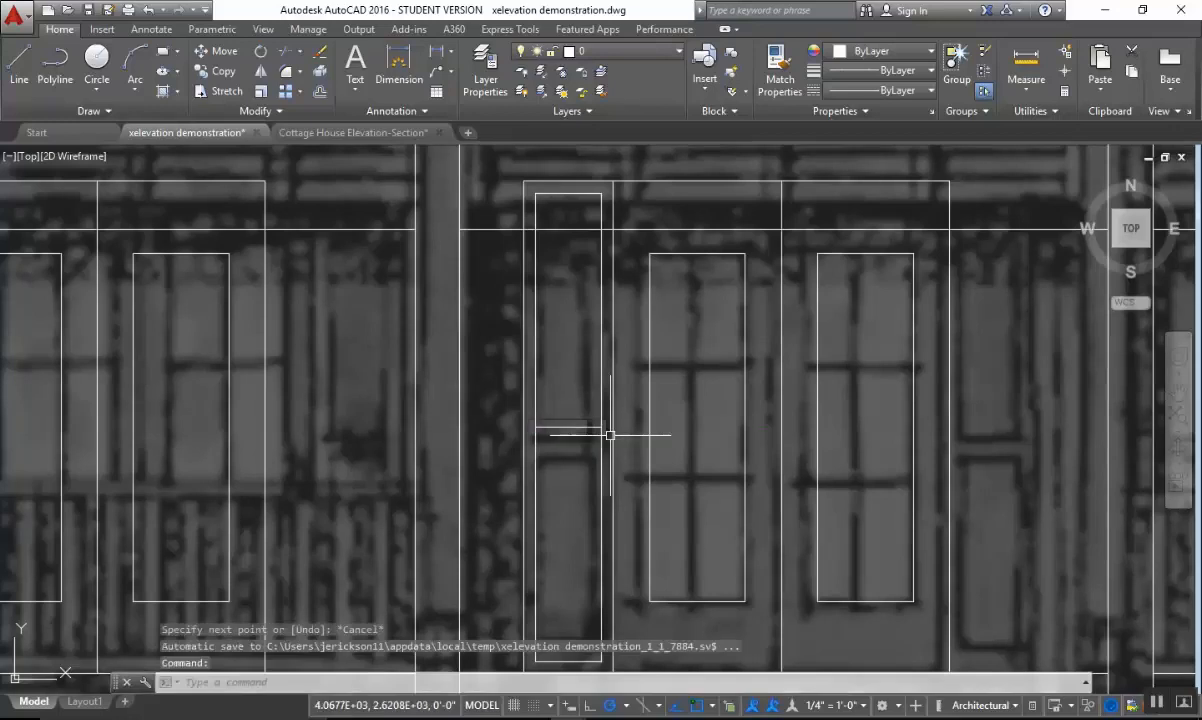
Offset the shutter's horizontal middle line by .5 both upward and downward.
middle_click_drag(598, 473, 666, 455)
key("Escape")
type("o")
key("Return")
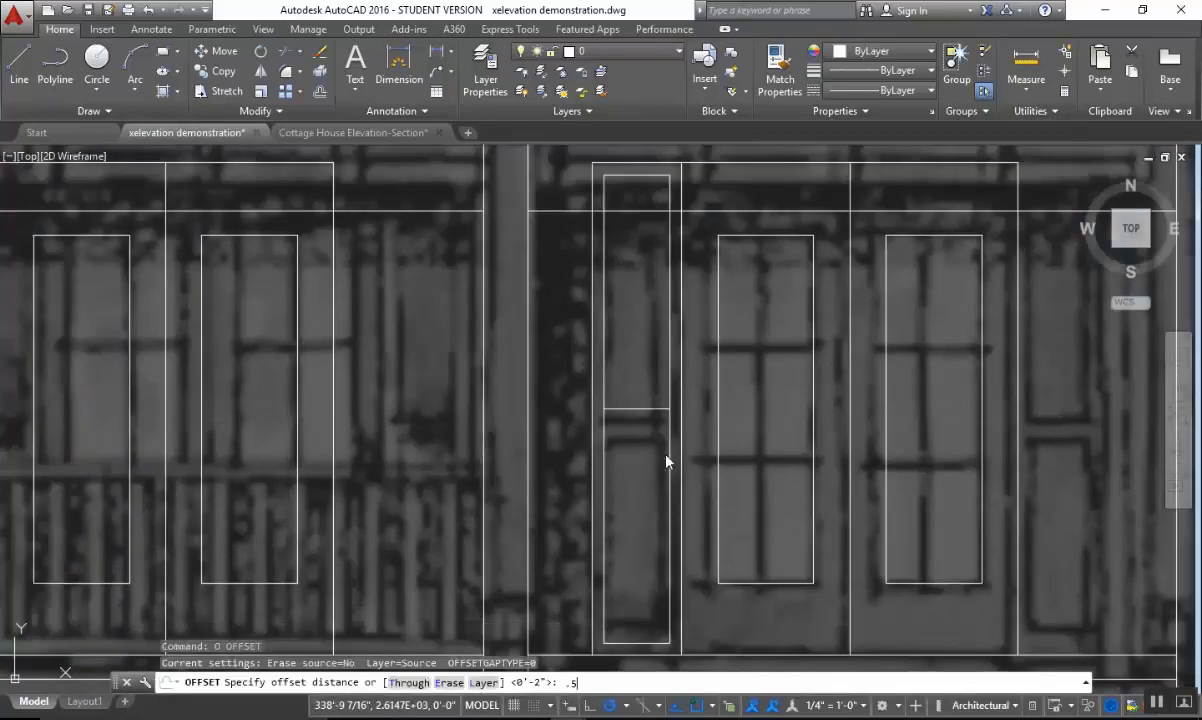
type(".5")
key("Return")
left_click(638, 408)
left_click(649, 353)
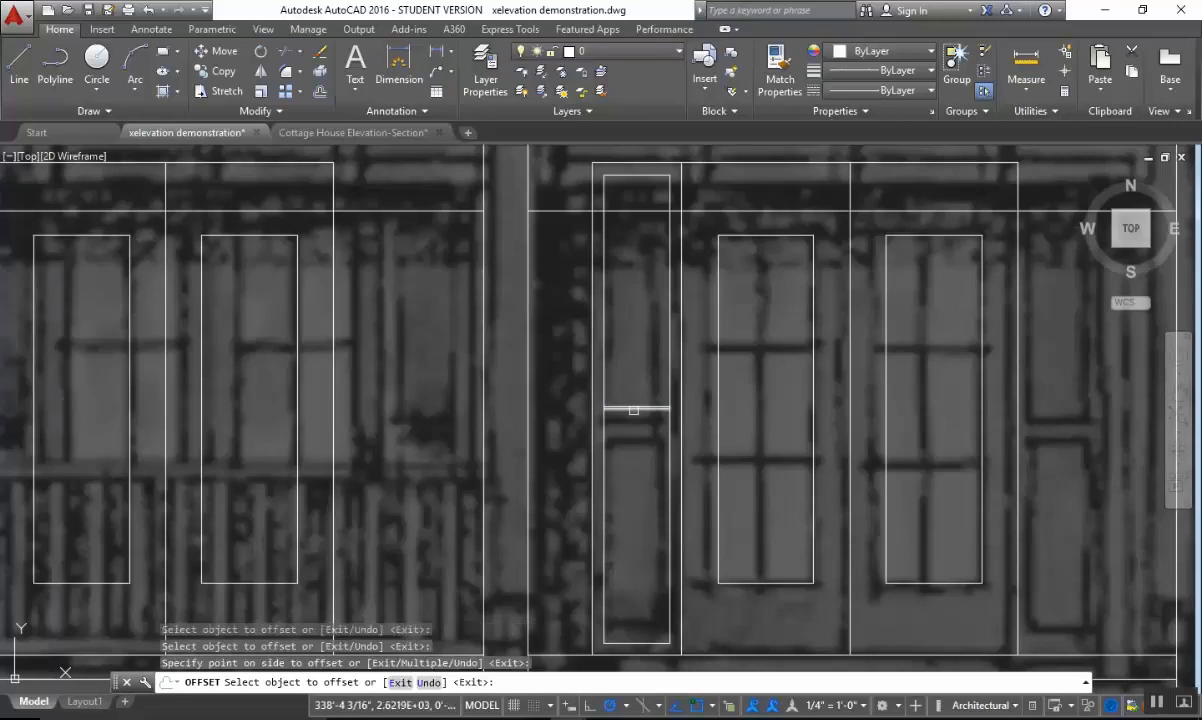
left_click(633, 408)
left_click(638, 450)
scroll(642, 425, "up", 4)
key("Escape")
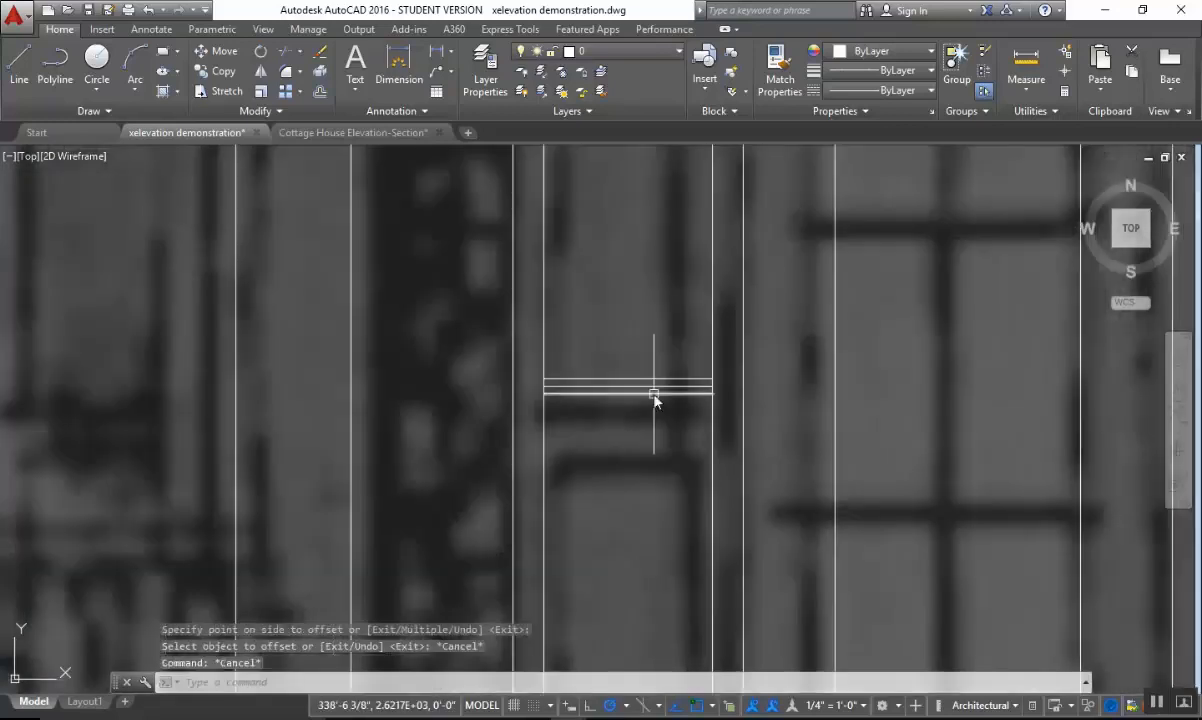
Erase the original middle line between the two offset lines in the shutter.
left_click(654, 385)
key("Delete")
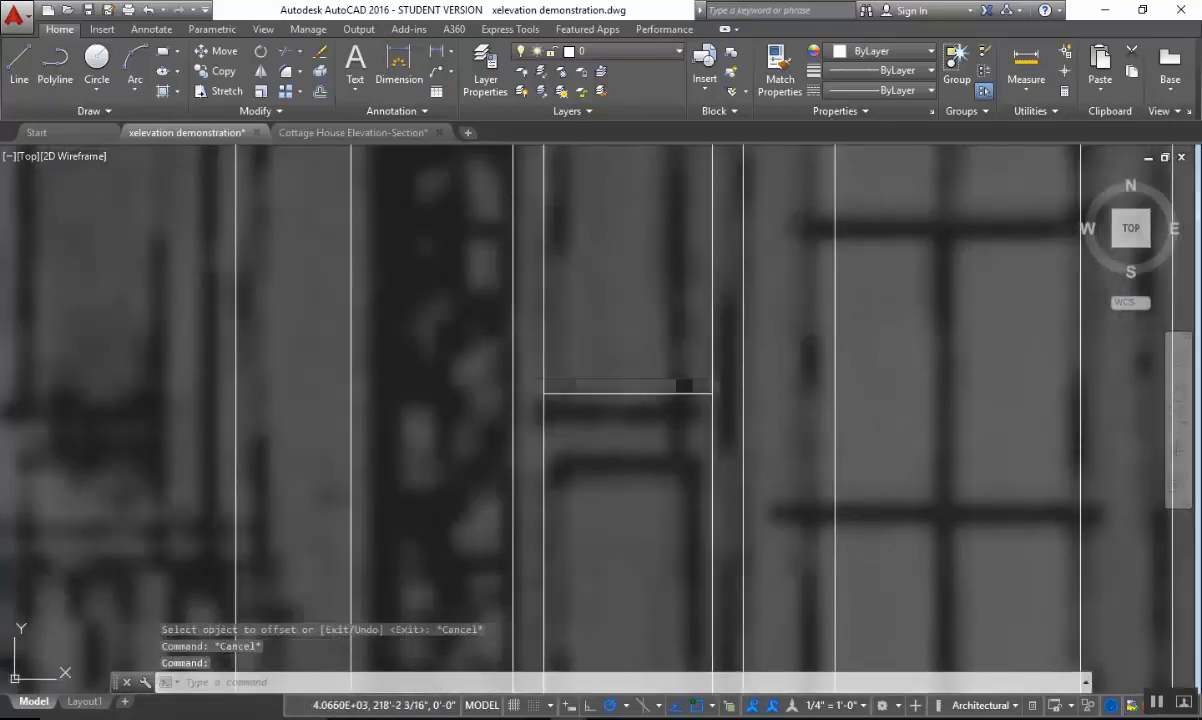
scroll(781, 475, "down", 4)
scroll(738, 451, "up", 4)
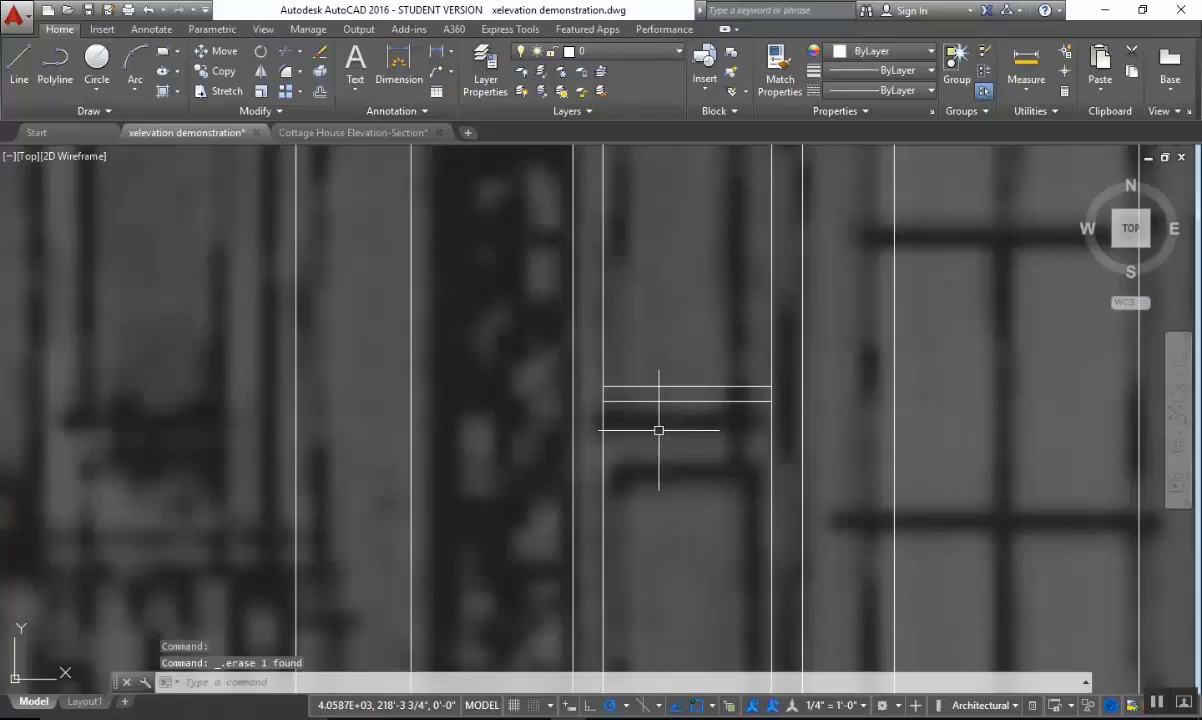
key("ctrl+z")
Trim both sides of the shutter's inner rectangle between the two horizontal lines to form separate upper and lower panels.
mouse_move(702, 422)
middle_mouse_down()
mouse_move(875, 469)
mouse_move(697, 437)
middle_mouse_up()
scroll(870, 467, "down", 4)
scroll(702, 432, "up", 2)
key("Escape")
type("tr")
key("Return")
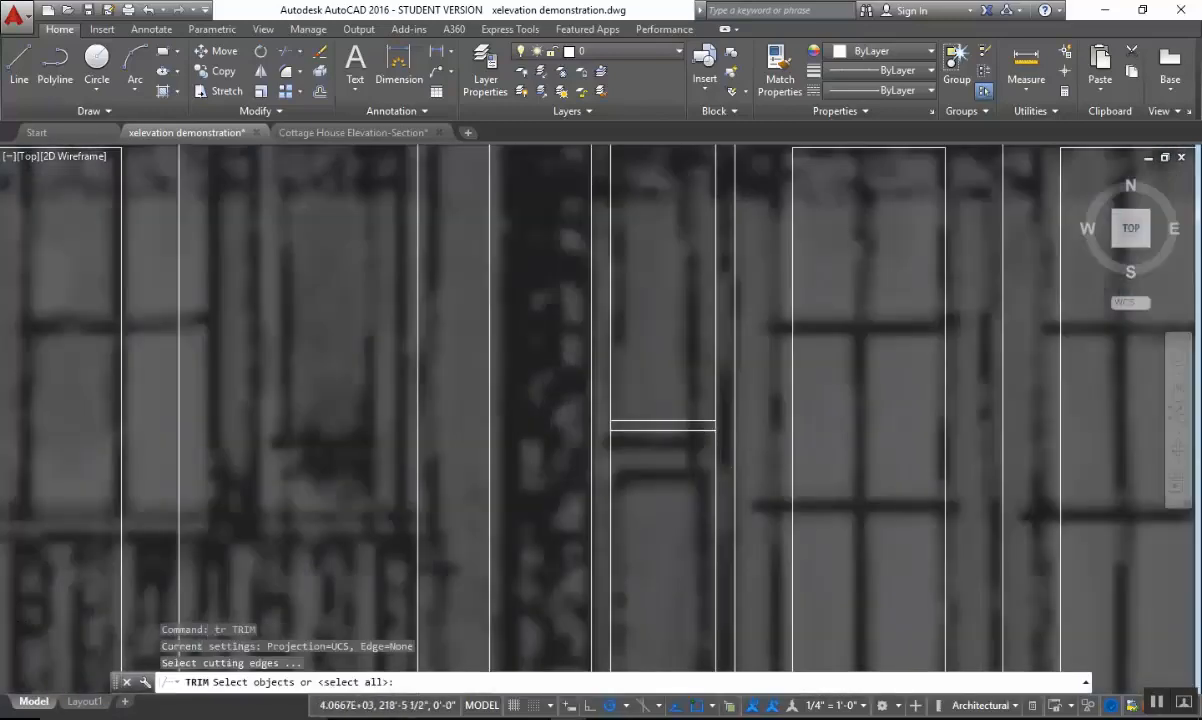
scroll(743, 397, "up", 2)
left_click(770, 395)
left_click(587, 459)
key("Return")
left_click(541, 416)
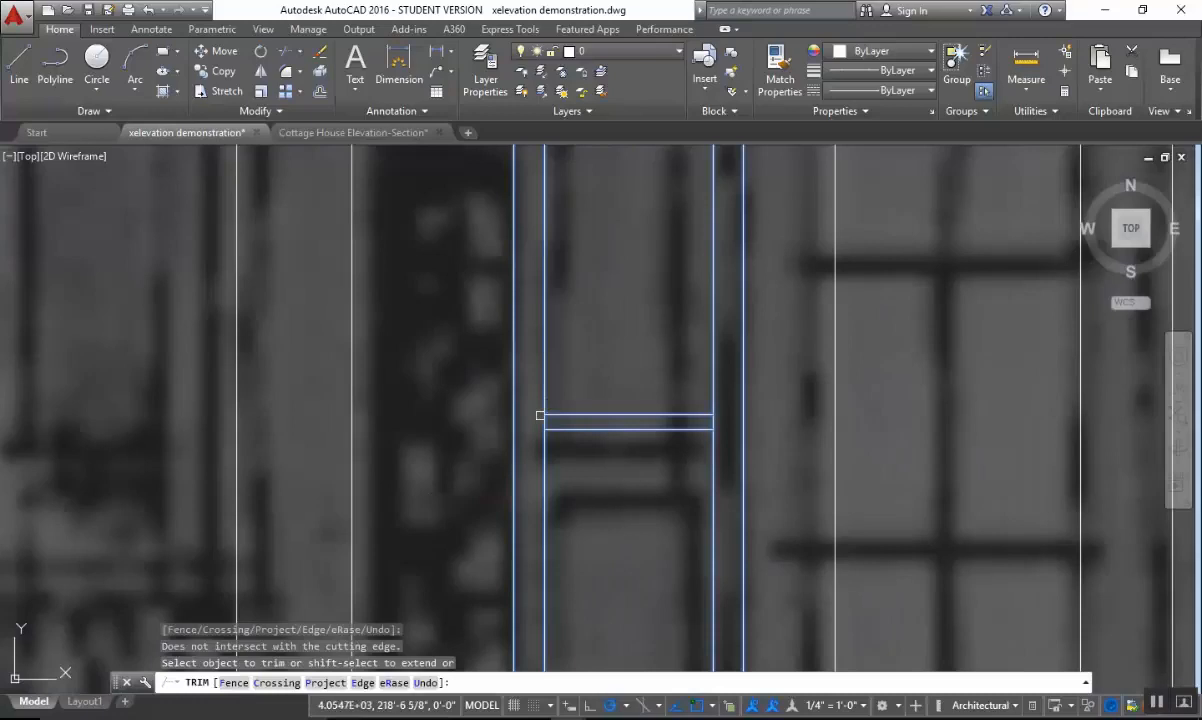
scroll(559, 416, "up", 4)
left_click(556, 421)
left_click(488, 432)
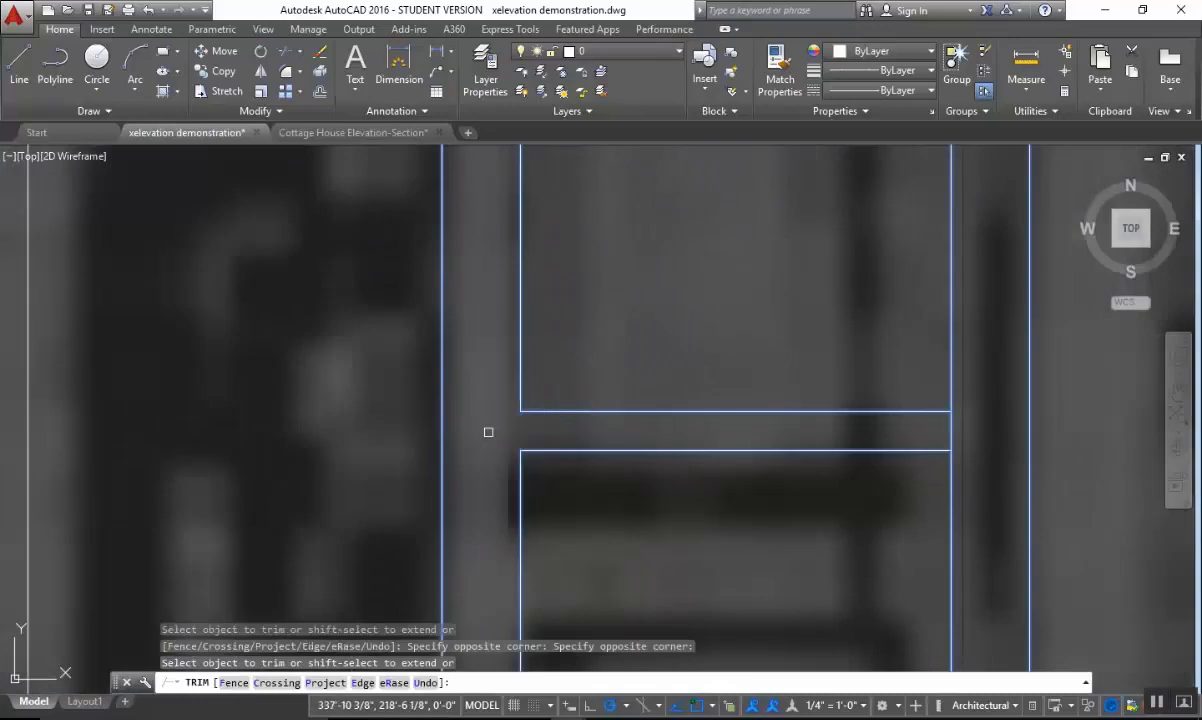
left_click(930, 424)
scroll(934, 440, "down", 6)
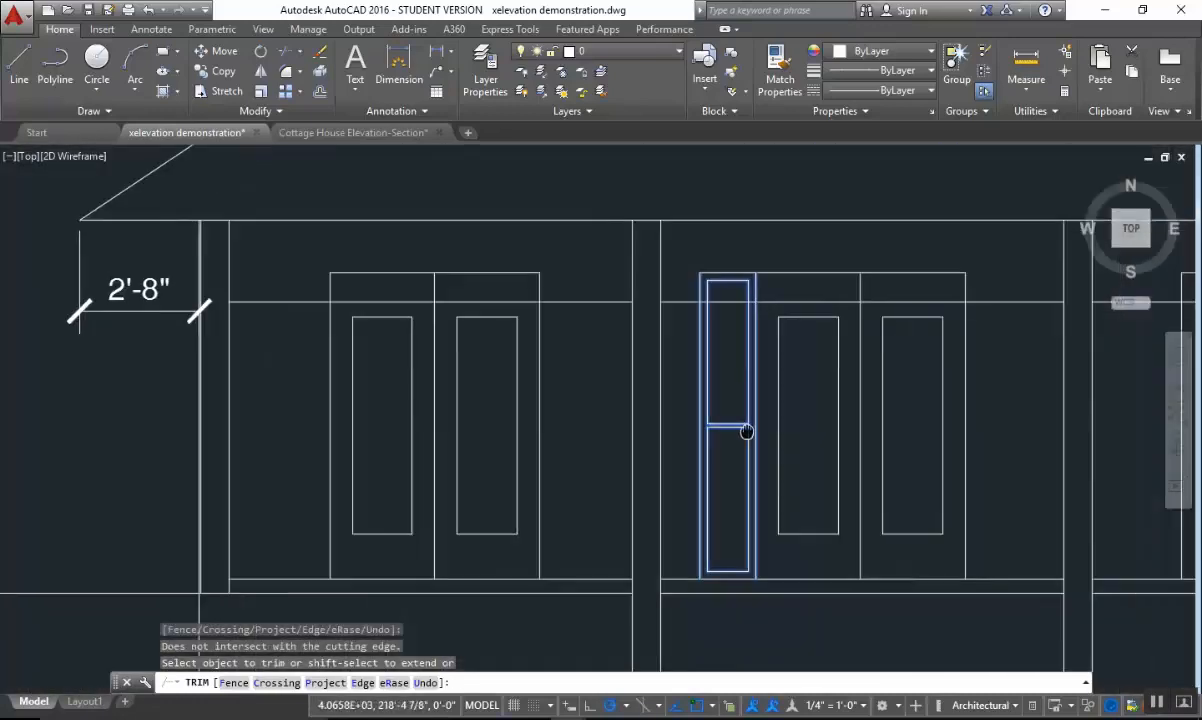
middle_click_drag(746, 432, 681, 424)
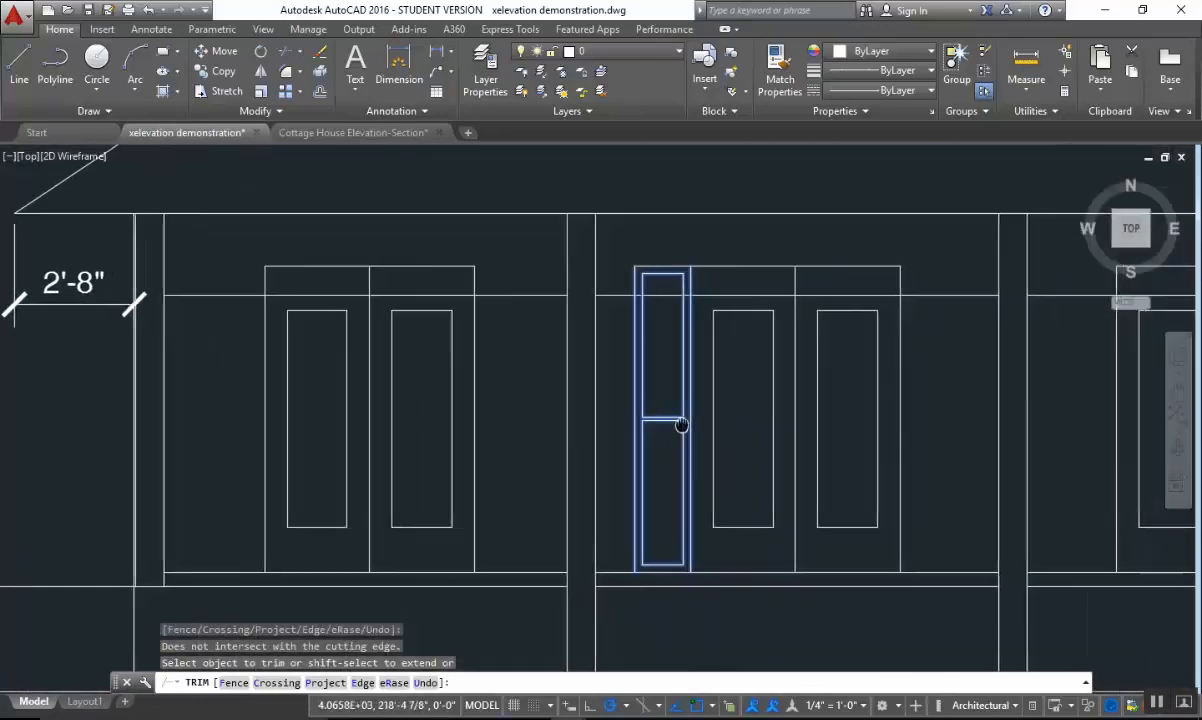
key("Escape")
key("Escape")
key("Escape")
Mirror the two-panel shutter across the center line of the middle bay's double doors, keeping the source shutter.
type("mi")
key("Return")
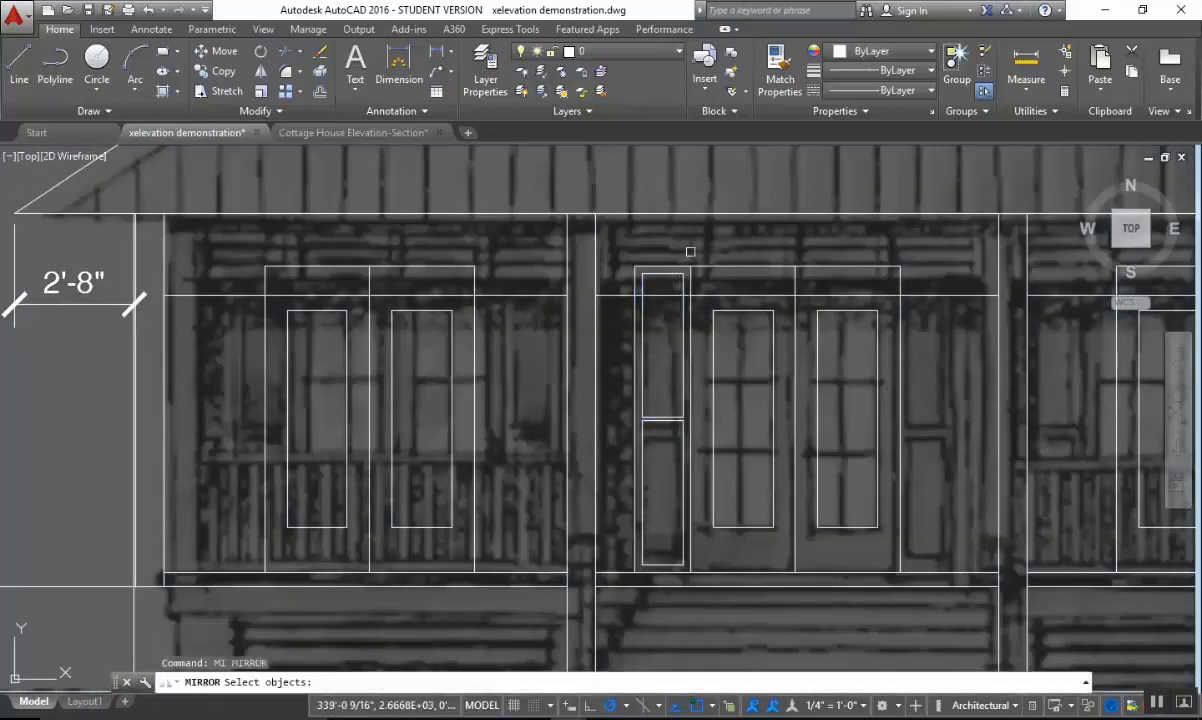
left_click(684, 255)
left_click(620, 272)
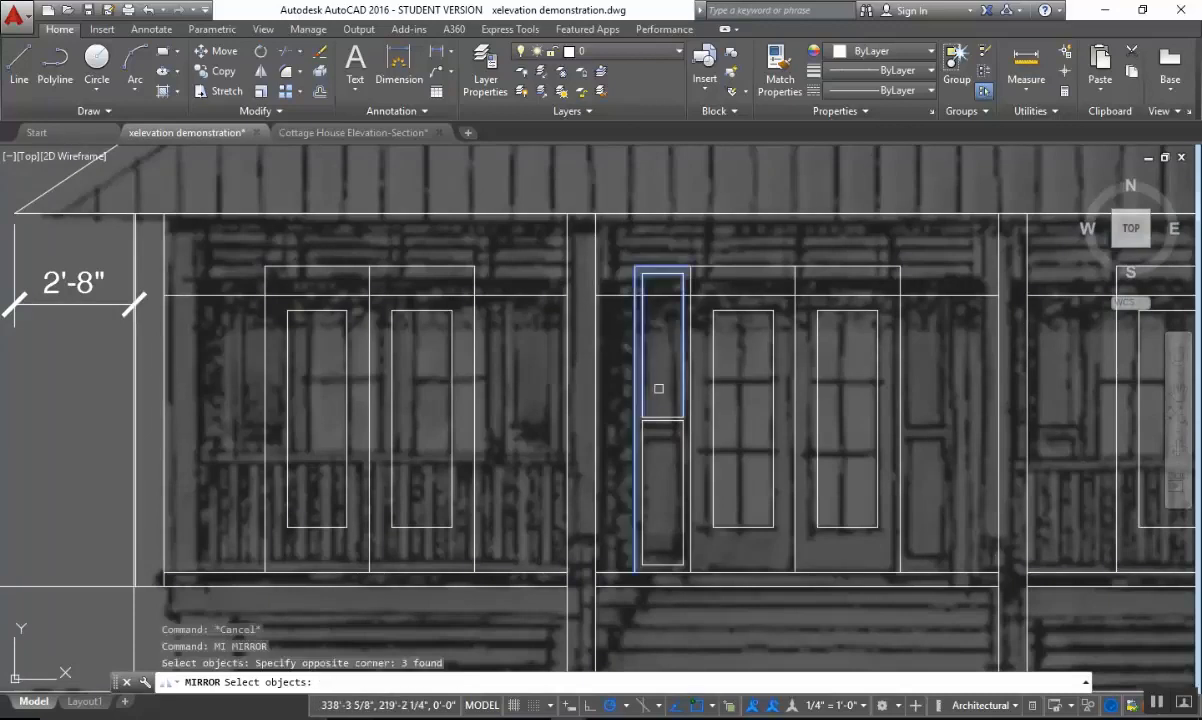
left_click(668, 390)
left_click(535, 530)
key("Return")
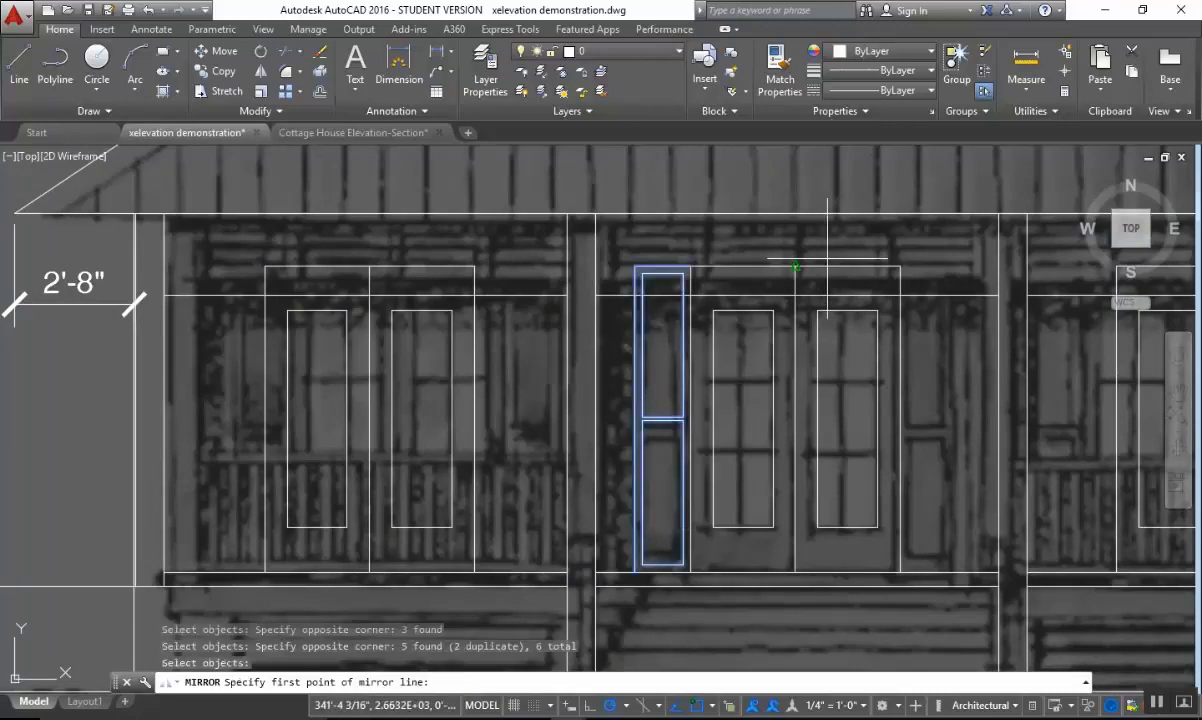
left_click(797, 266)
left_click(800, 292)
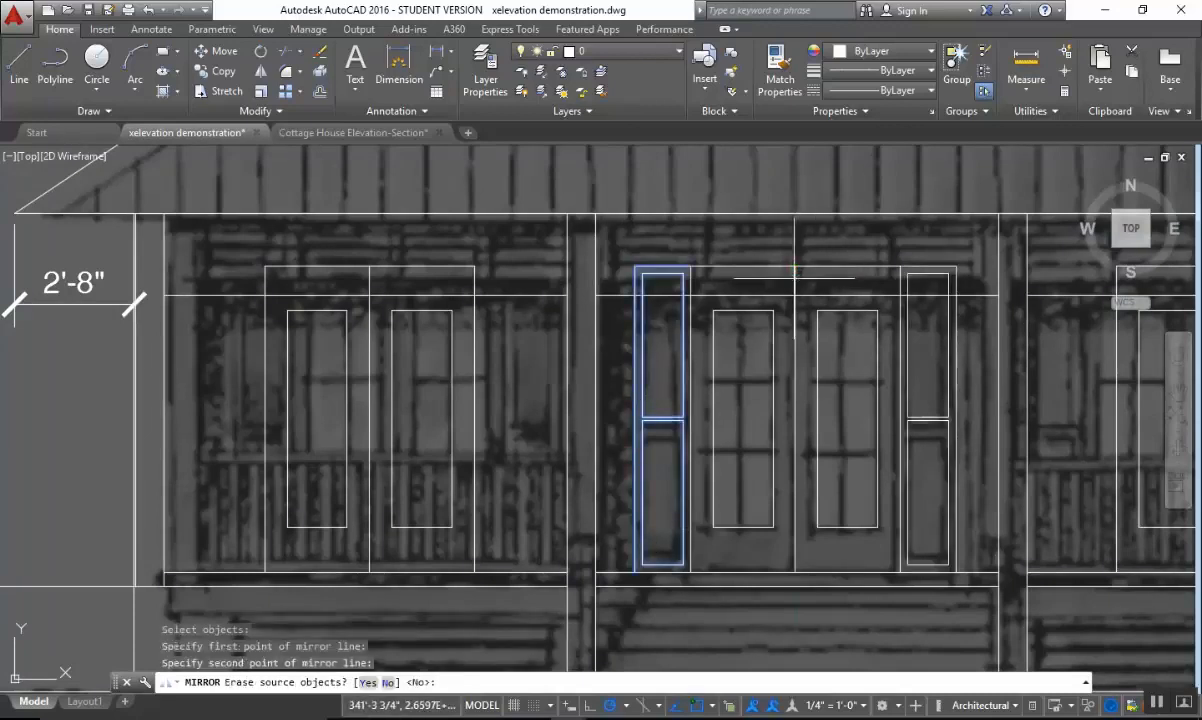
right_click(805, 283)
left_click(828, 290)
Copy both center-bay shutters to the doors in the two outer bays, using the top midpoint of the double doors as base point.
middle_click_drag(983, 308, 692, 317)
key("Escape")
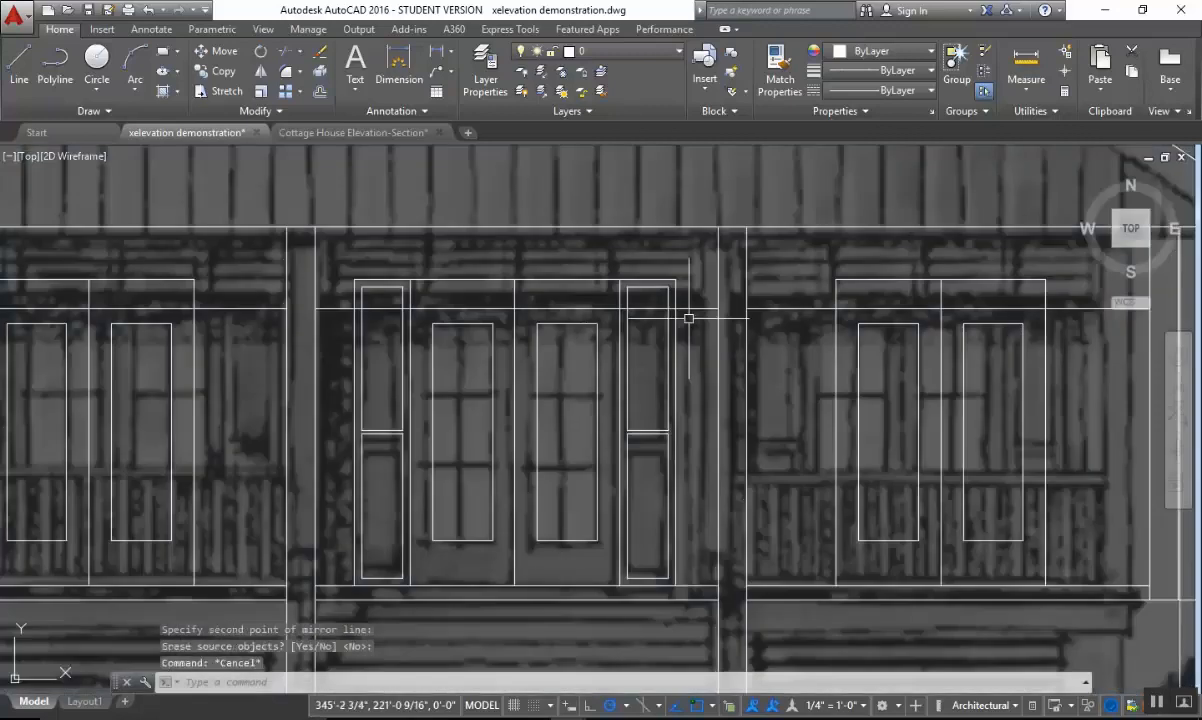
type("co")
key("Return")
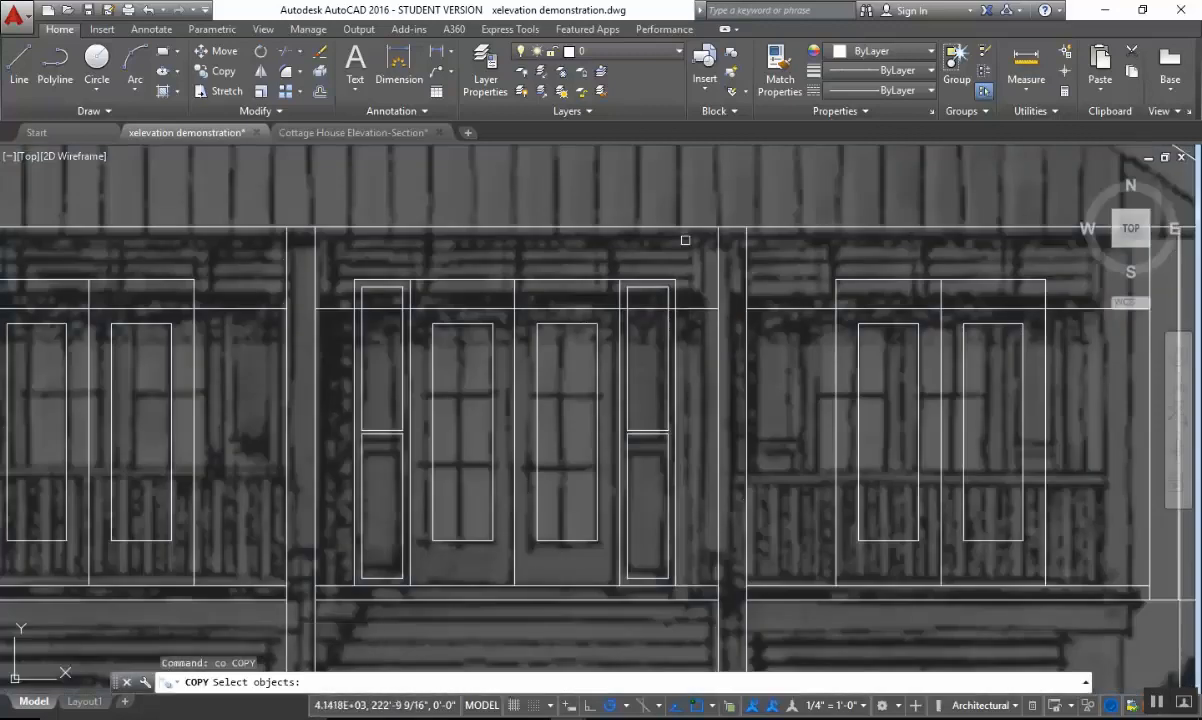
left_click(683, 248)
left_click(642, 282)
left_click(680, 392)
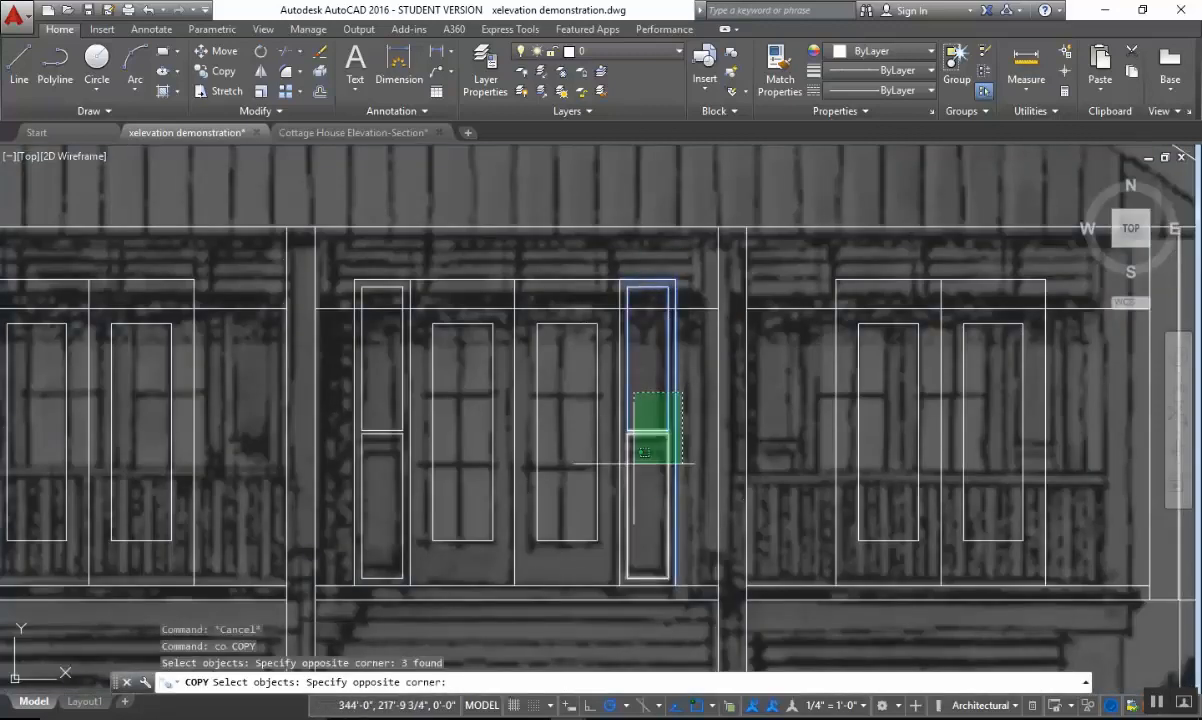
left_click(630, 578)
scroll(605, 418, "up", 2)
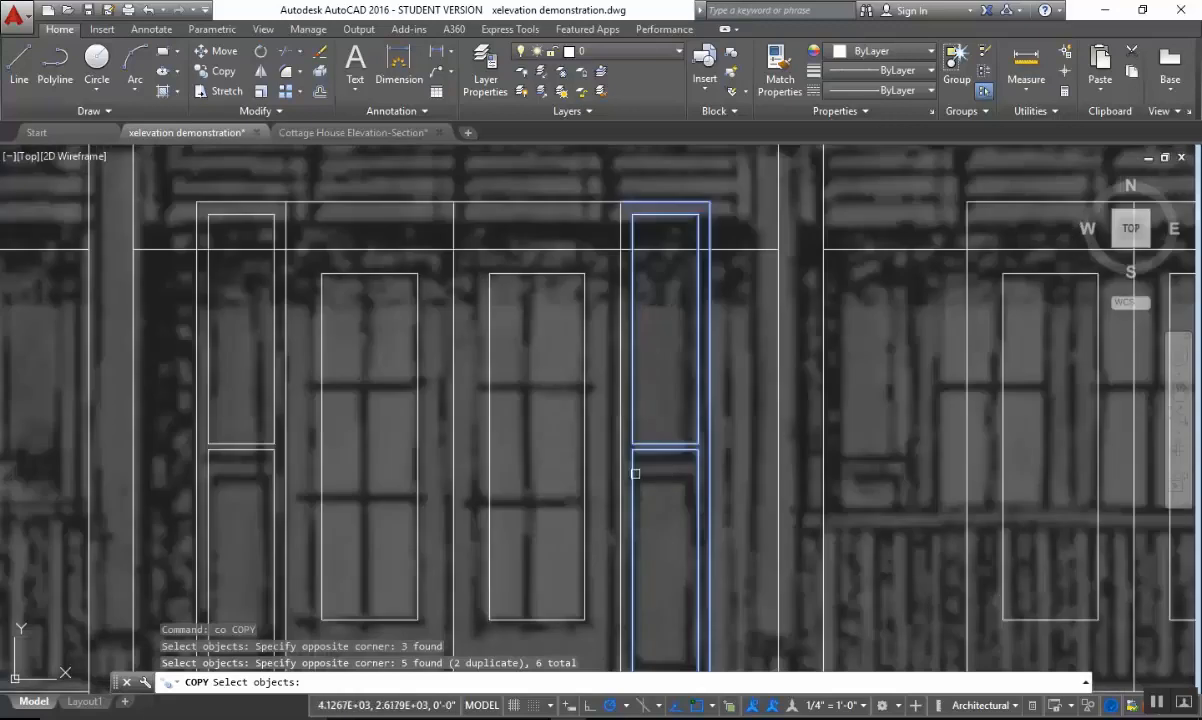
left_click(279, 433)
left_click(166, 500)
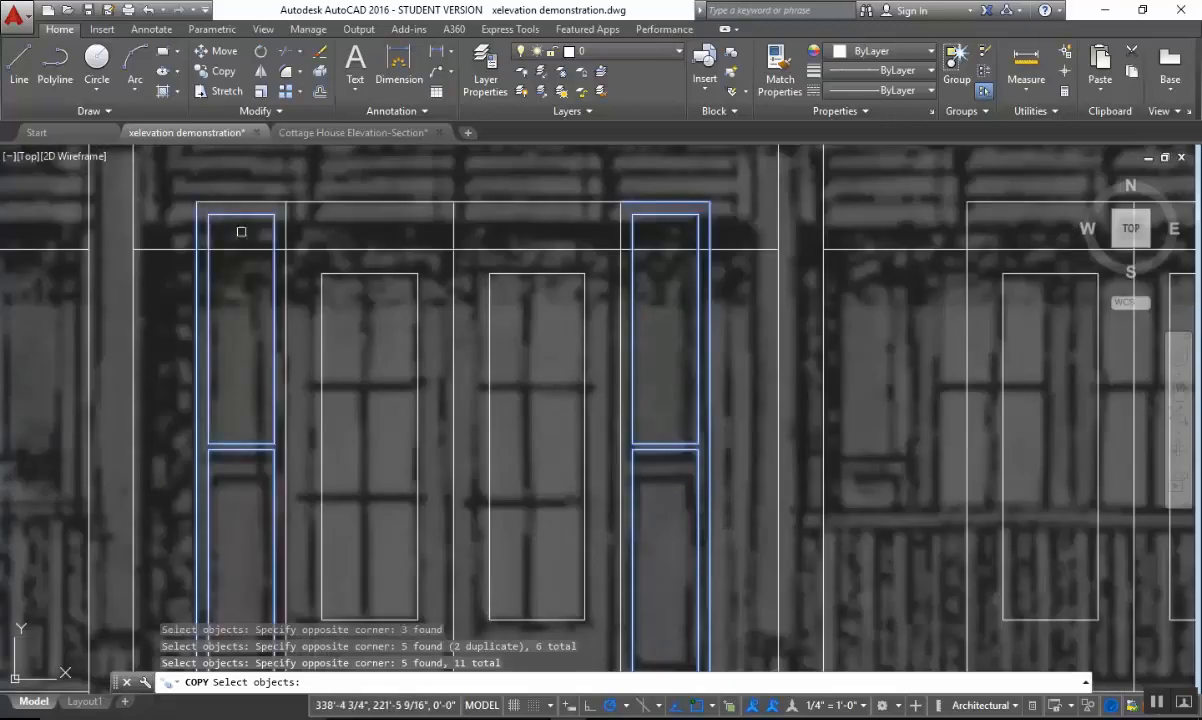
left_click(248, 190)
left_click(178, 232)
middle_click_drag(350, 410, 522, 185)
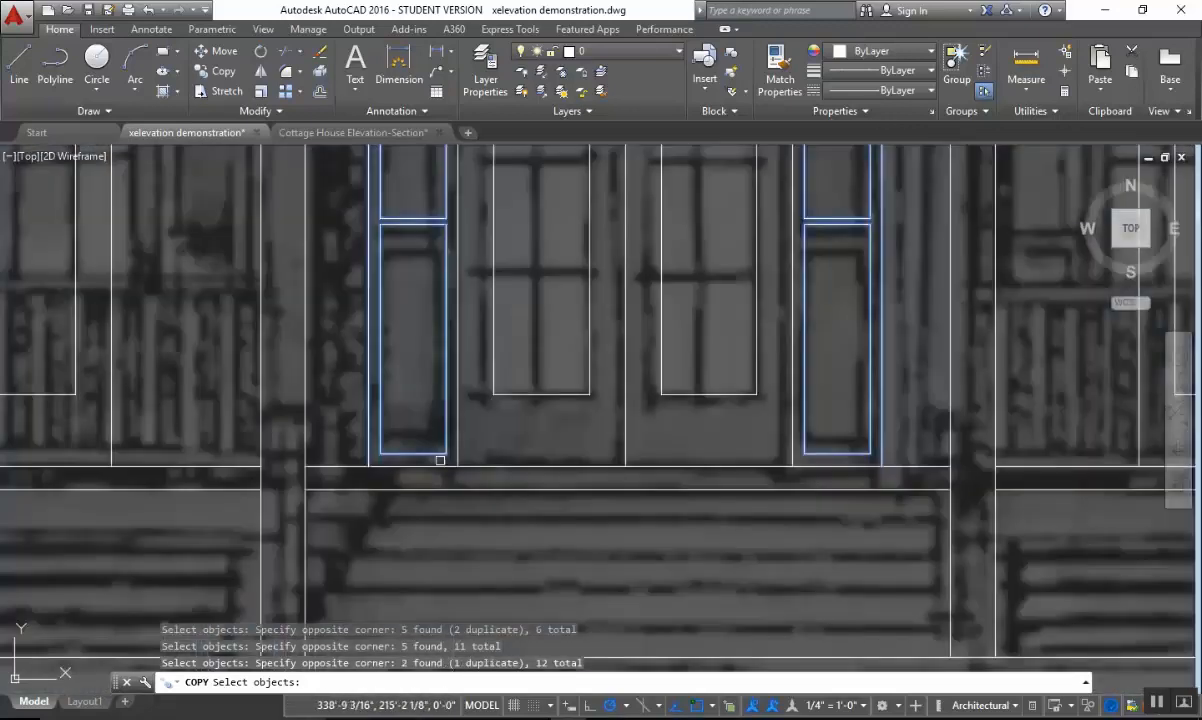
scroll(455, 450, "down", 4)
key("Return")
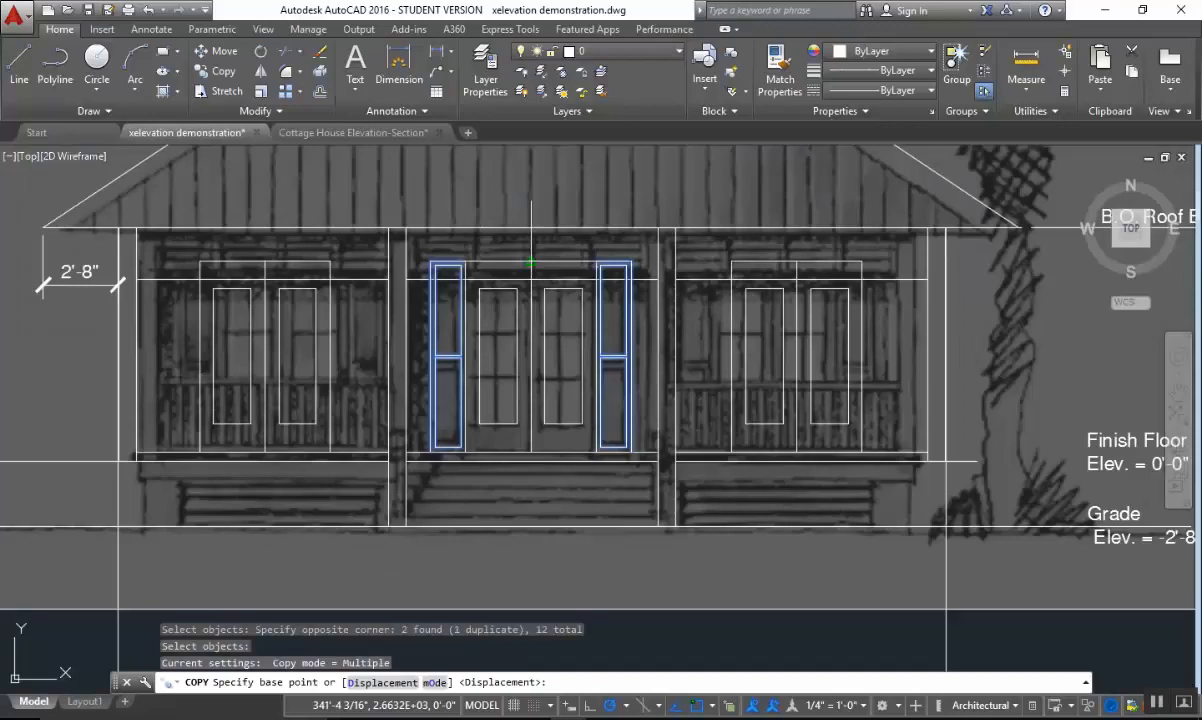
left_click(530, 262)
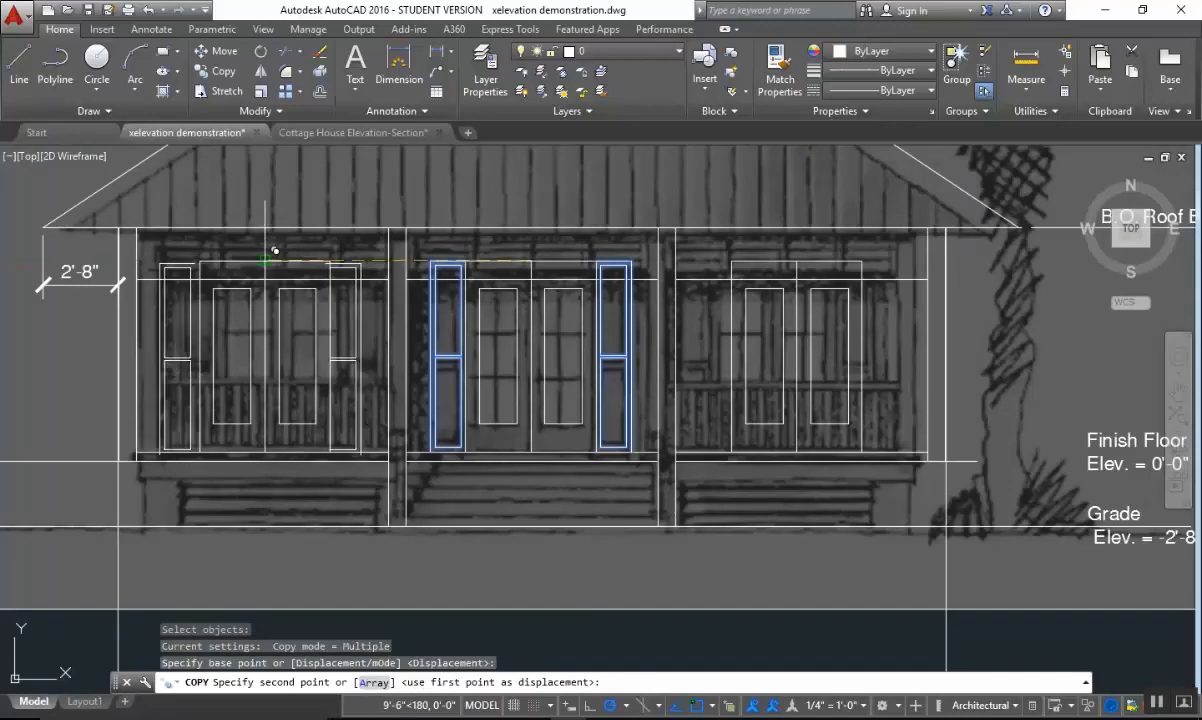
left_click(264, 262)
left_click(800, 252)
key("Escape")
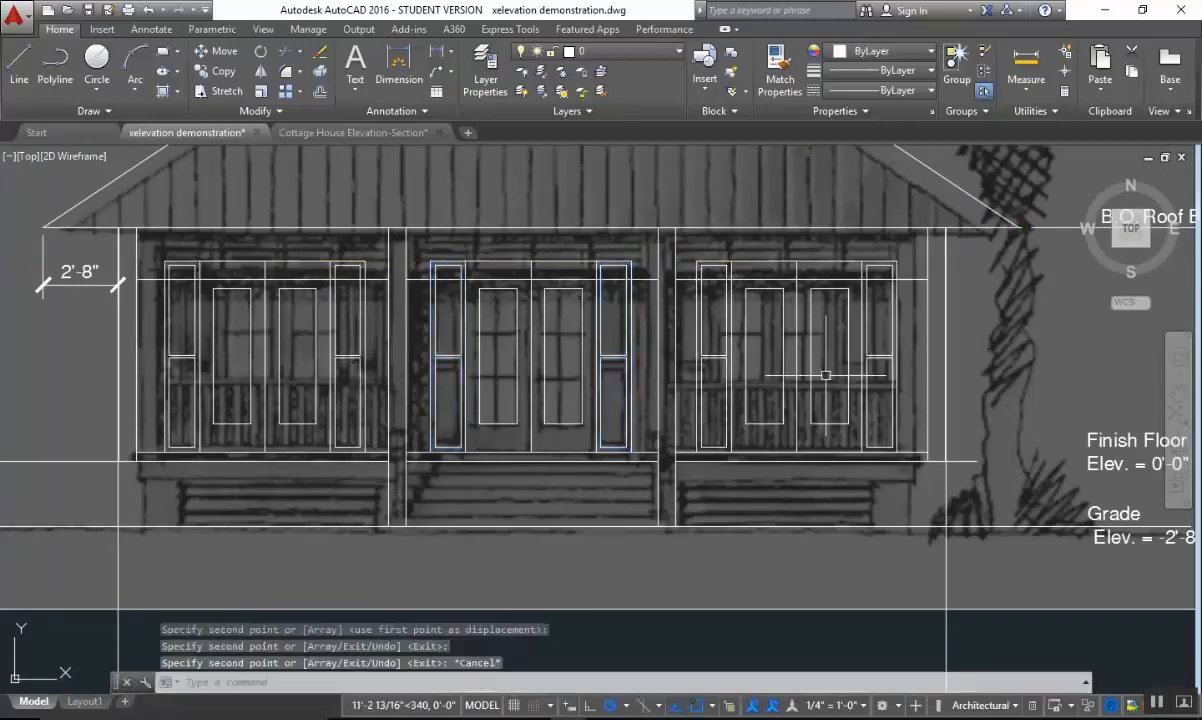
Examine the completed door and shutter layout and the stair area beneath the center bay's floor line.
scroll(857, 435, "down", 2)
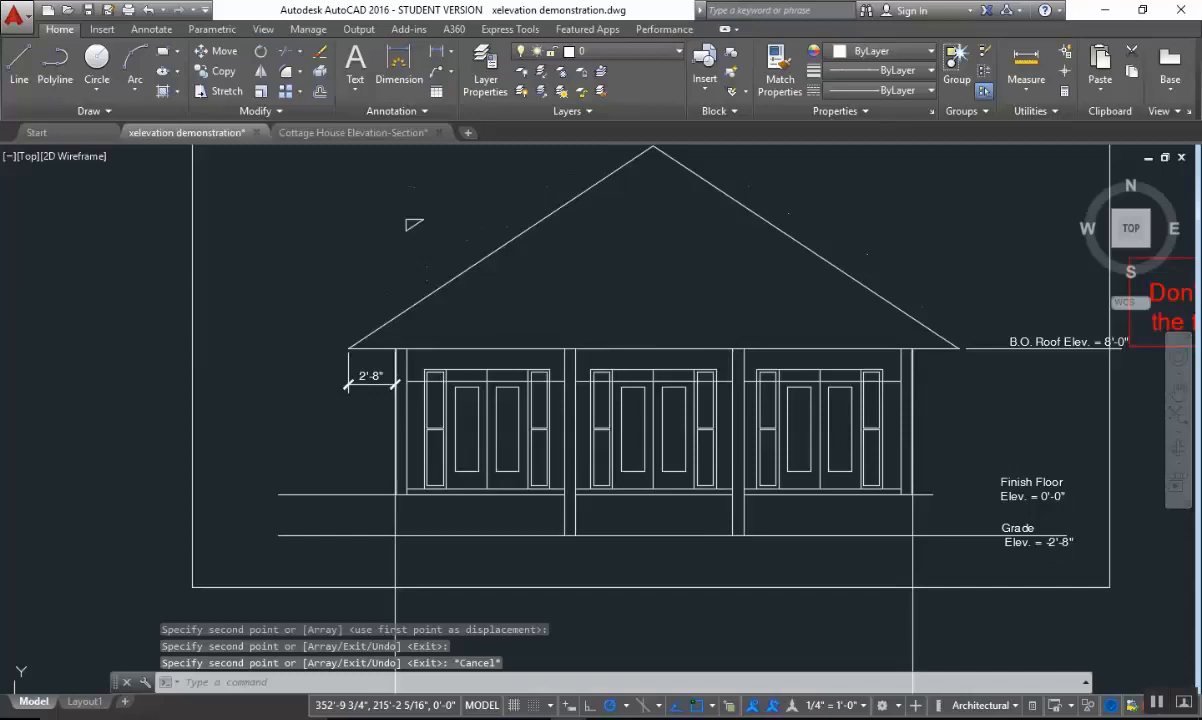
middle_click_drag(856, 488, 861, 456)
scroll(724, 527, "up", 2)
middle_click_drag(558, 432, 521, 433)
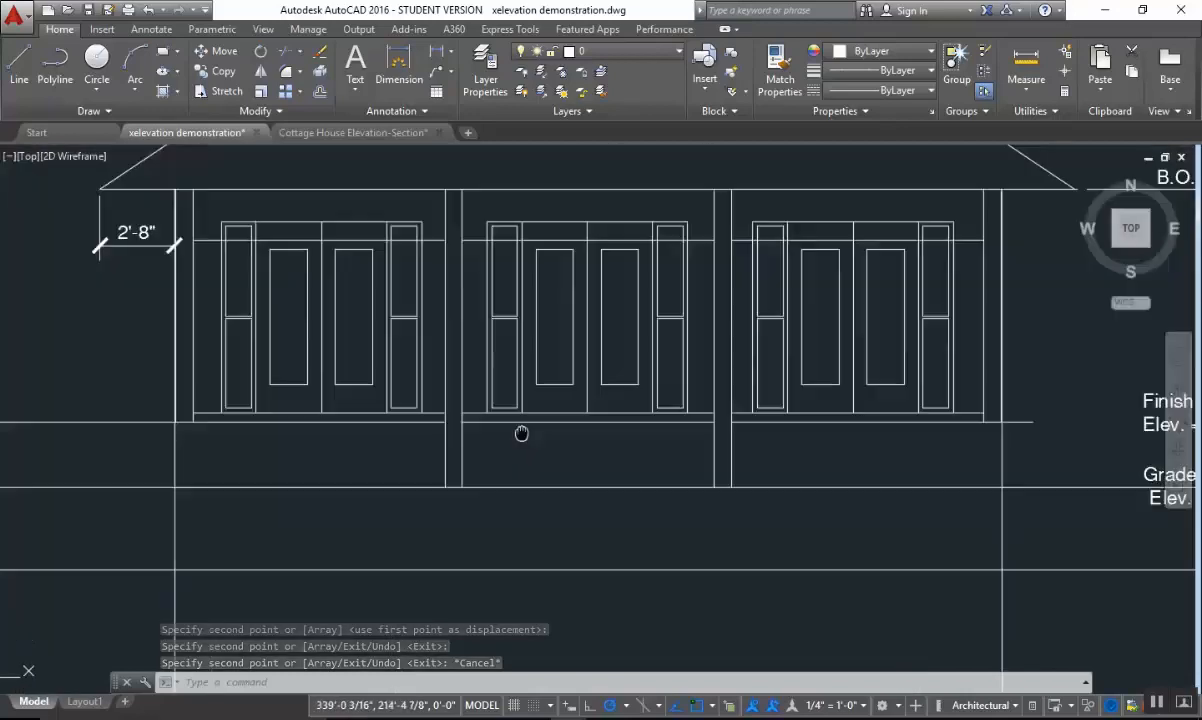
scroll(587, 446, "up", 1)
scroll(577, 420, "up", 1)
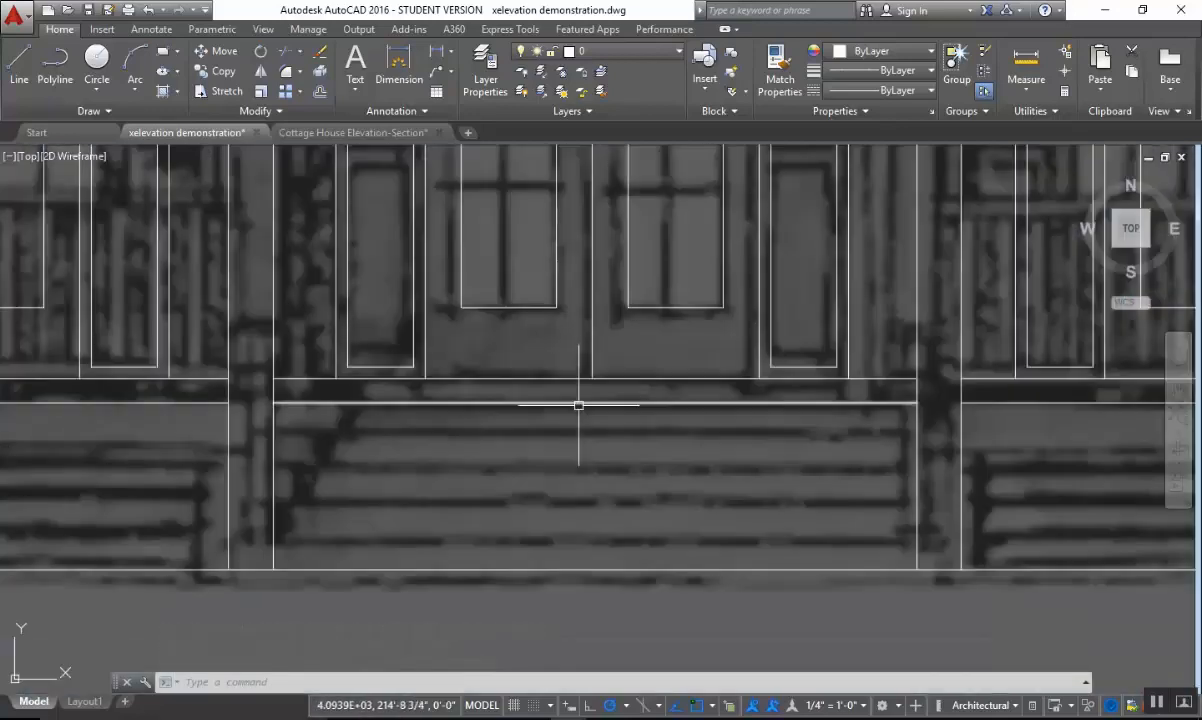
middle_click_drag(579, 405, 598, 346)
left_click(601, 344)
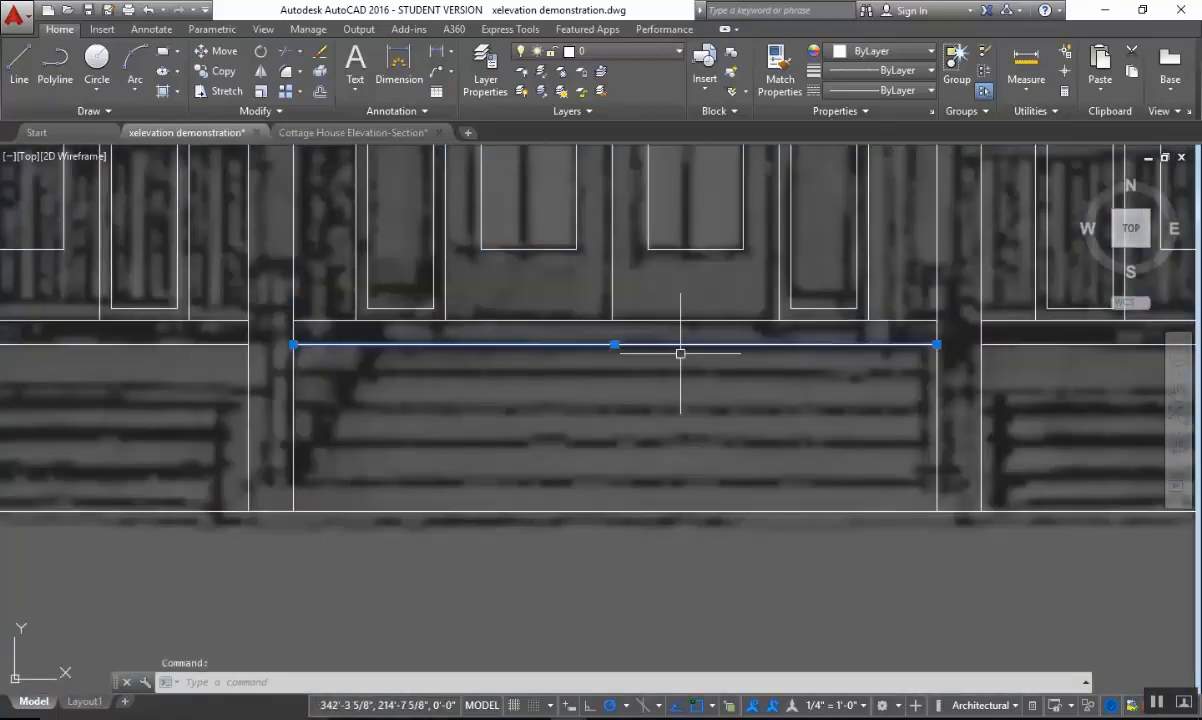
key("Escape")
middle_click_drag(680, 353, 672, 306)
key("Escape")
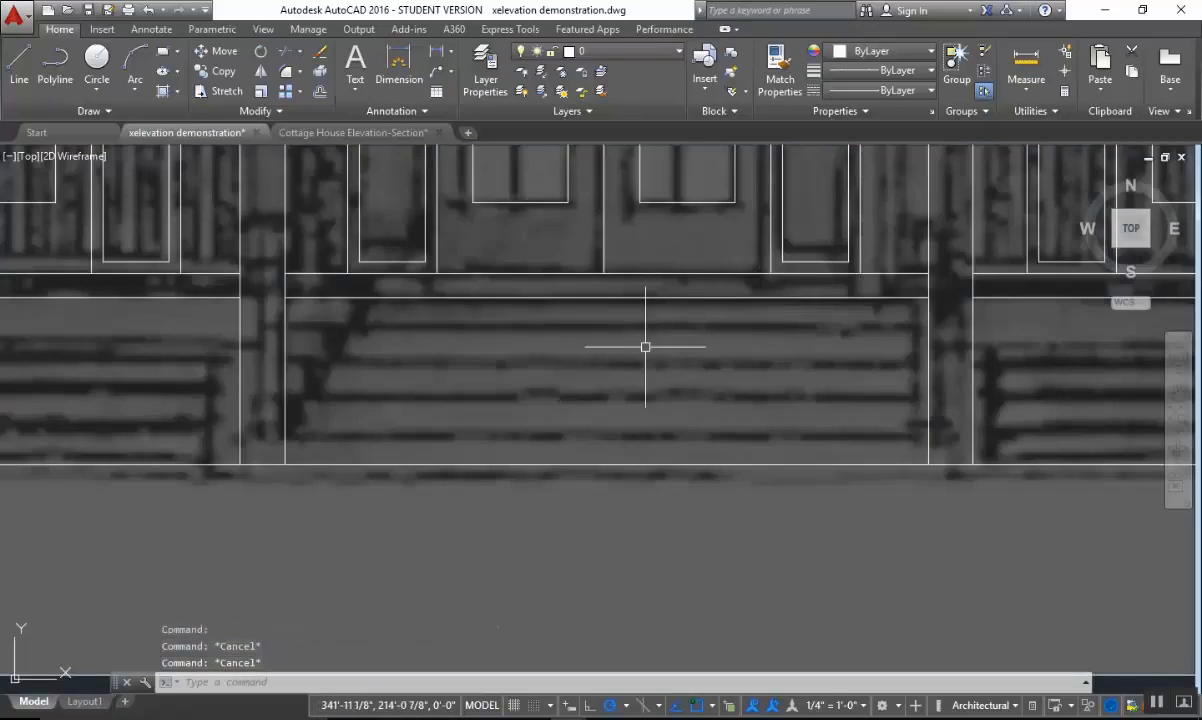
Draw a vertical line from the midpoint of the center bay's lower floor line down to the grade line.
scroll(645, 346, "down", 2)
type("l")
key("Return")
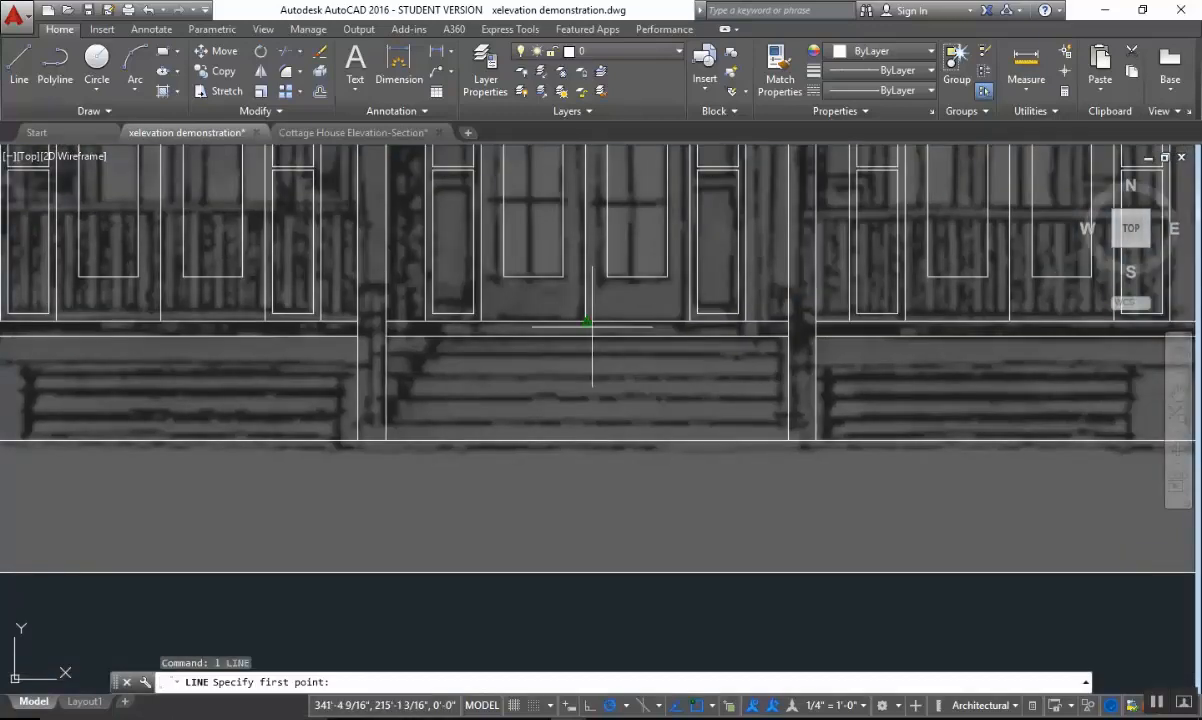
left_click(587, 338)
left_click(589, 440)
key("Escape")
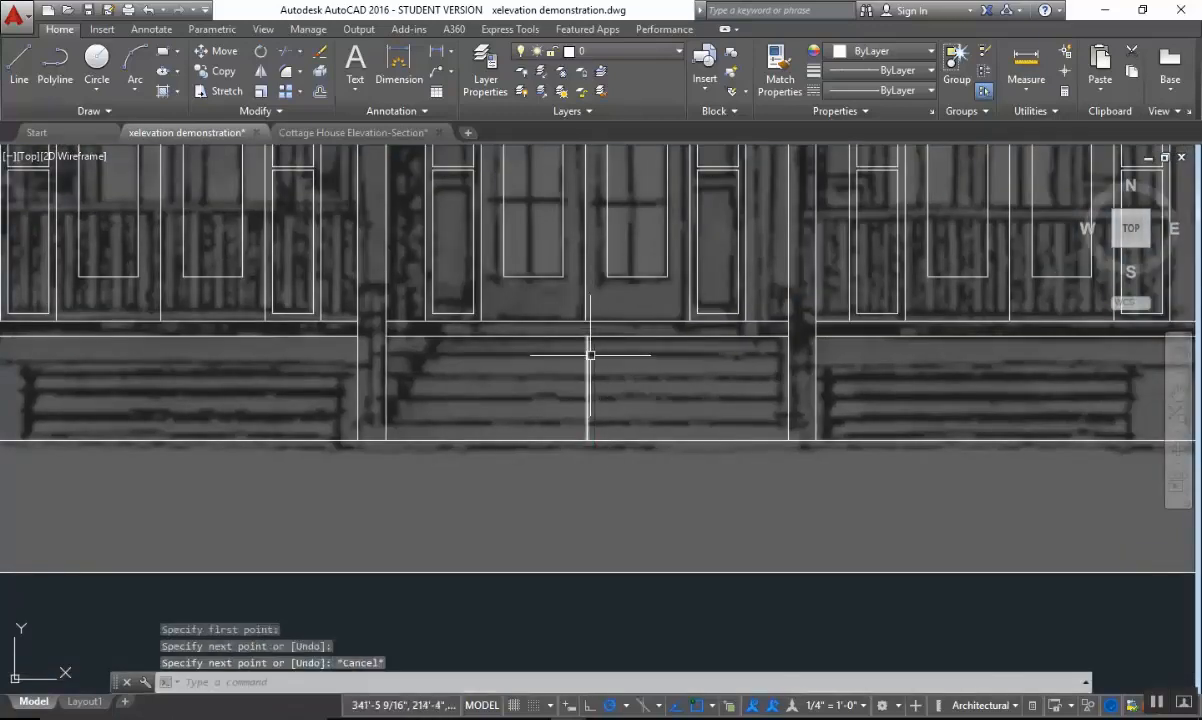
Examine the stair lines in the underlay image around the new vertical line to judge the number of steps.
scroll(590, 350, "up", 2)
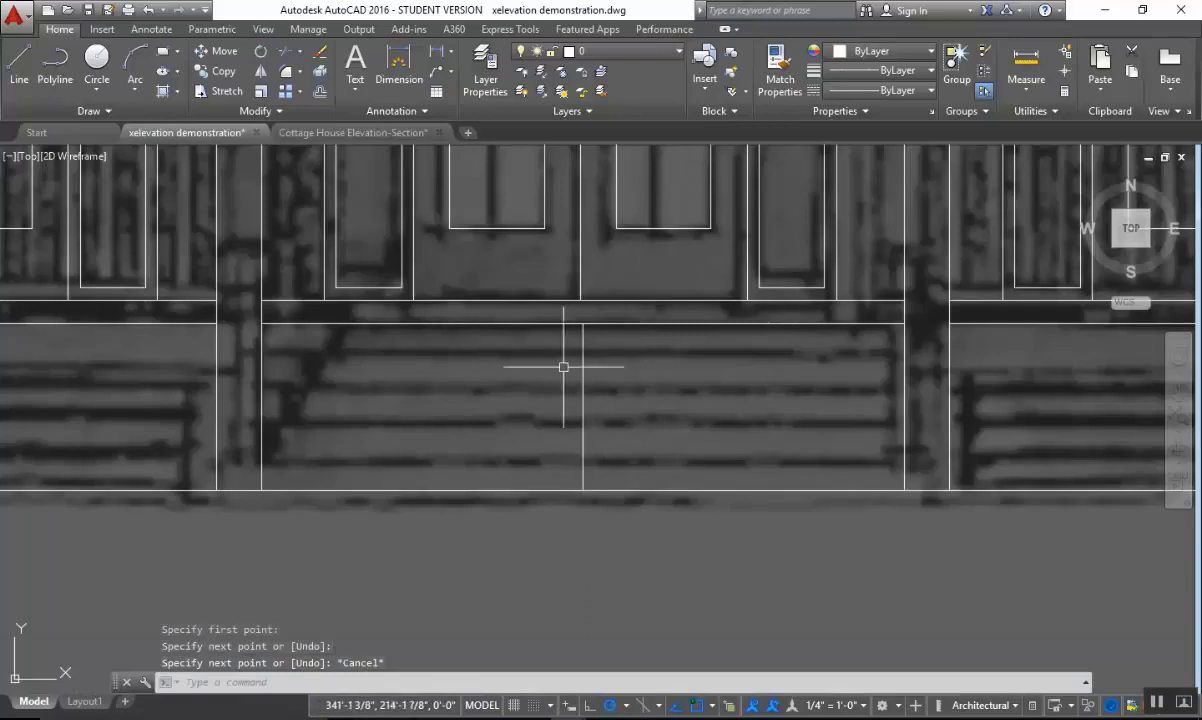
scroll(577, 418, "up", 2)
scroll(647, 433, "down", 2)
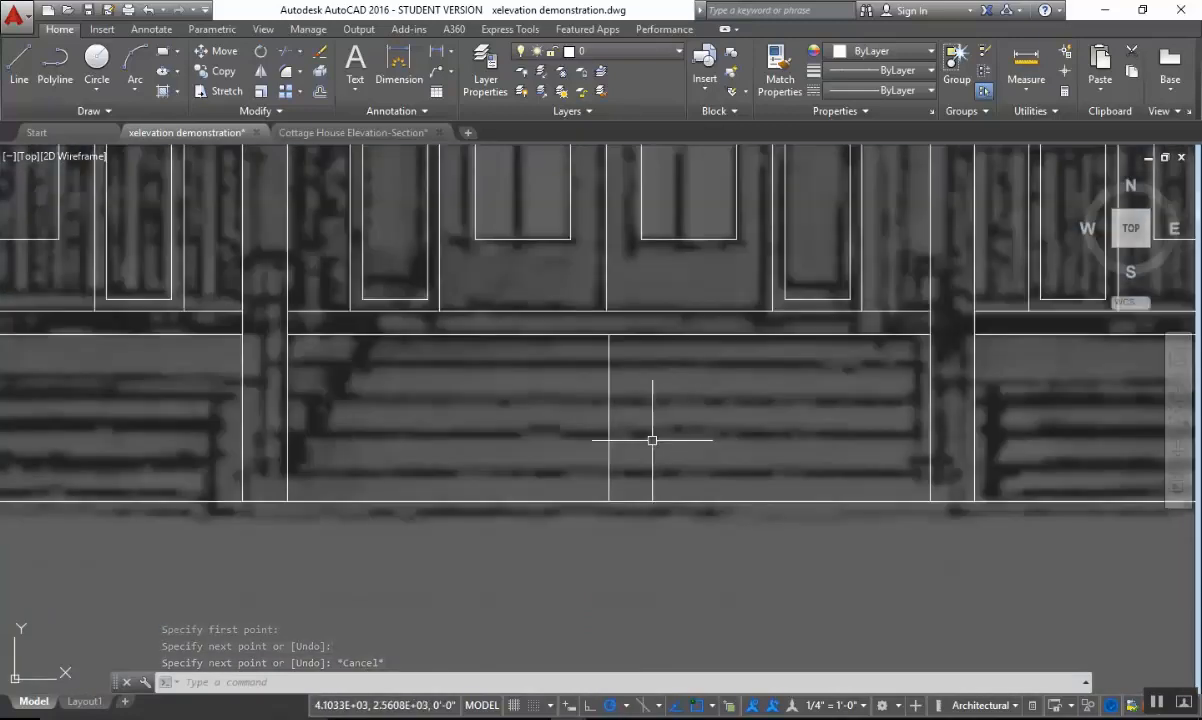
mouse_move(647, 437)
middle_mouse_down()
mouse_move(637, 454)
mouse_move(622, 450)
middle_mouse_up()
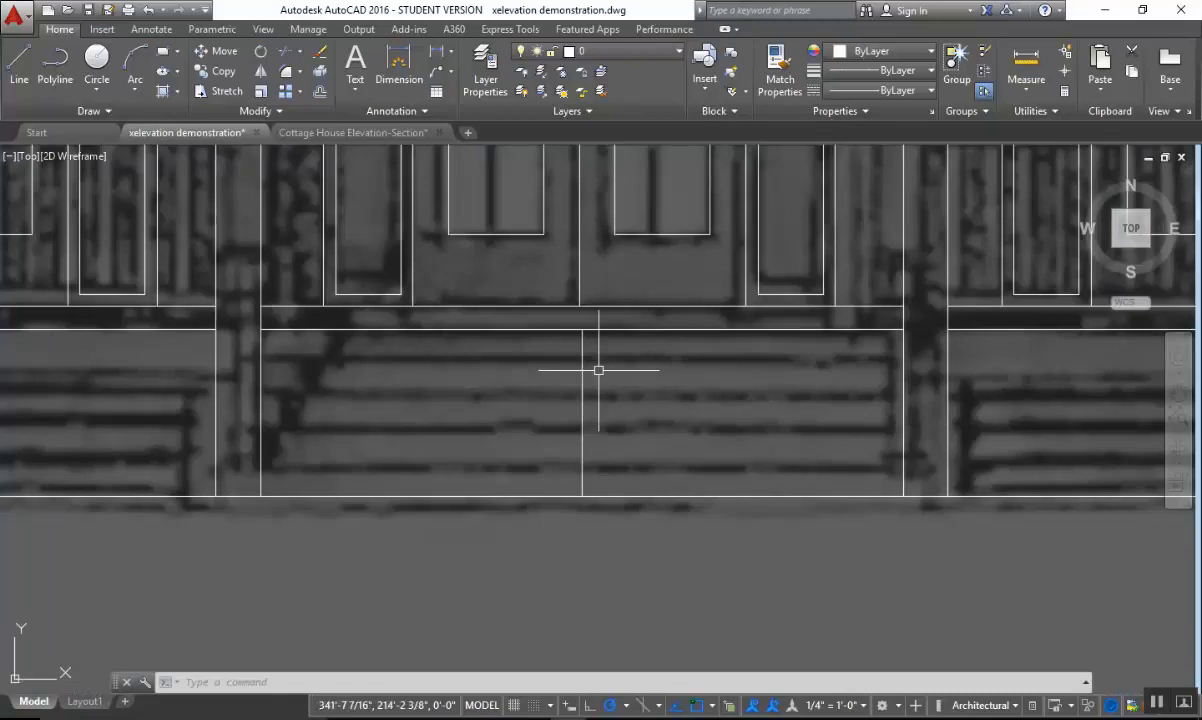
scroll(620, 370, "down", 2)
scroll(577, 393, "up", 2)
key("Escape")
key("Escape")
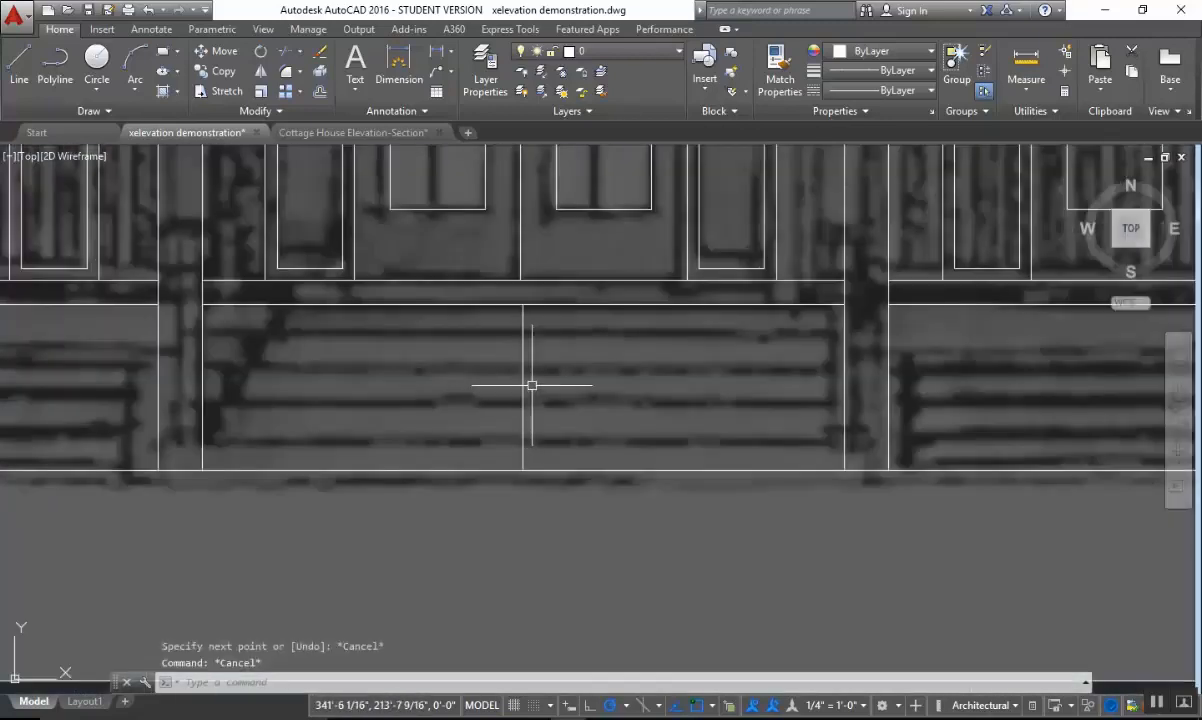
Divide the vertical line below the center doors into 4 equal segments with the Divide command.
type("d")
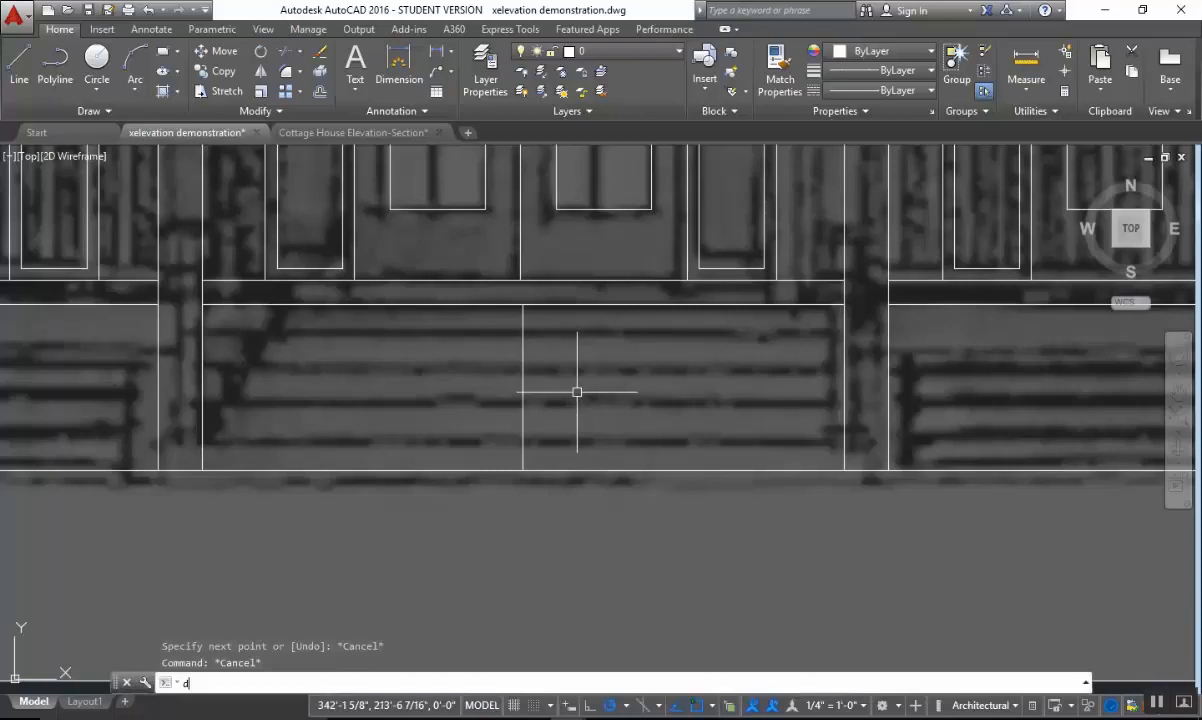
type("i")
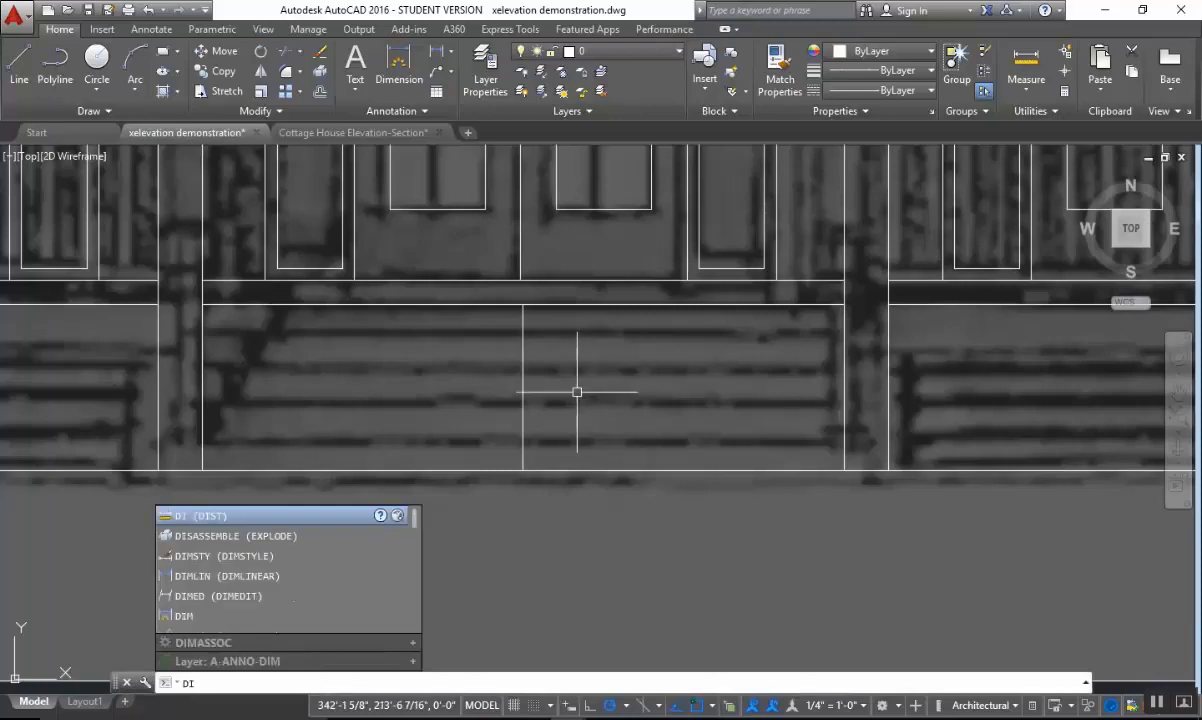
type("cv")
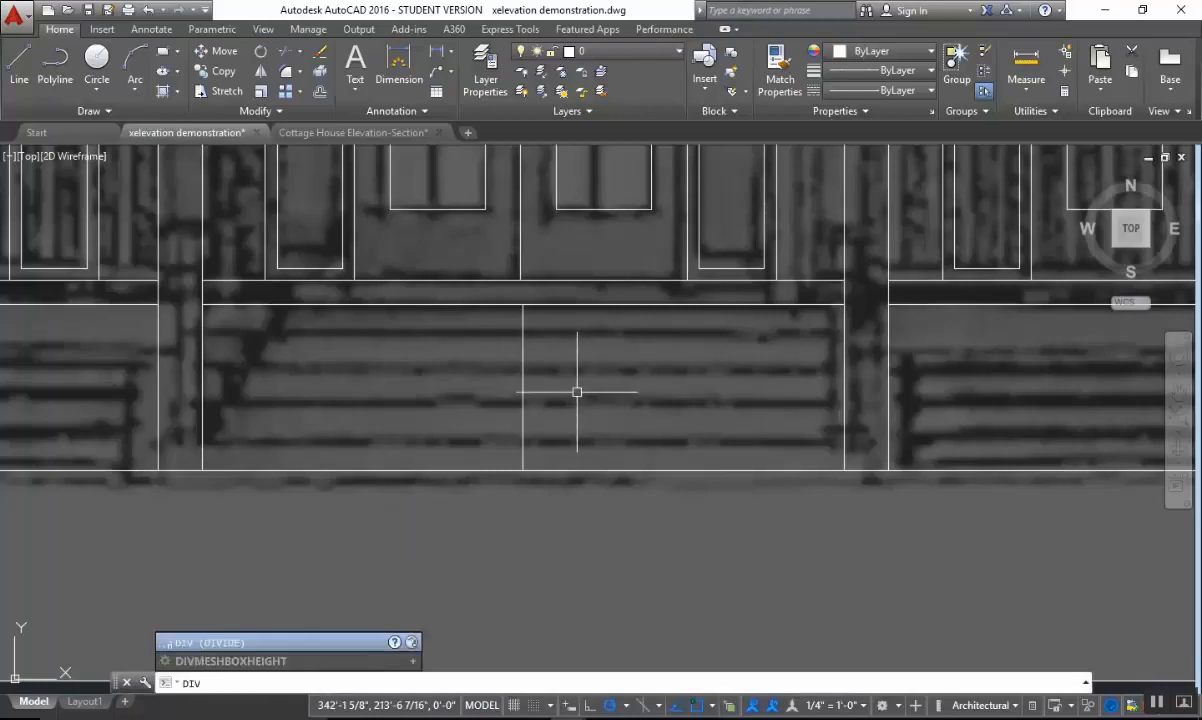
key("Return")
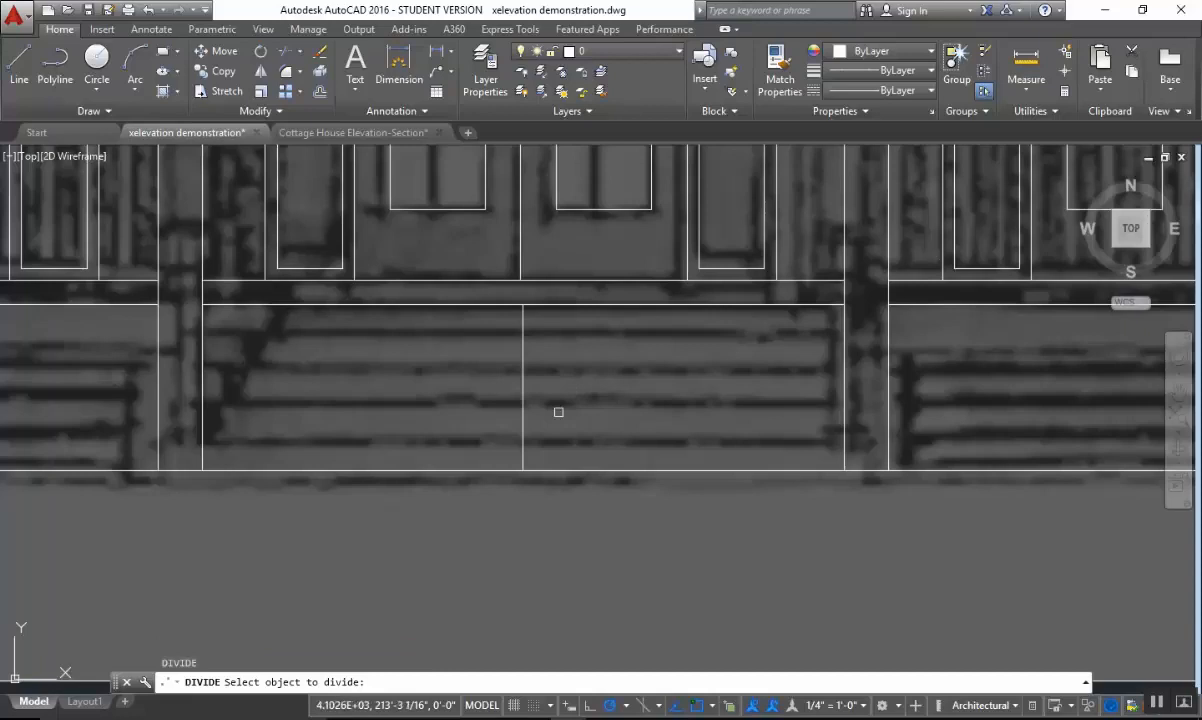
left_click(522, 407)
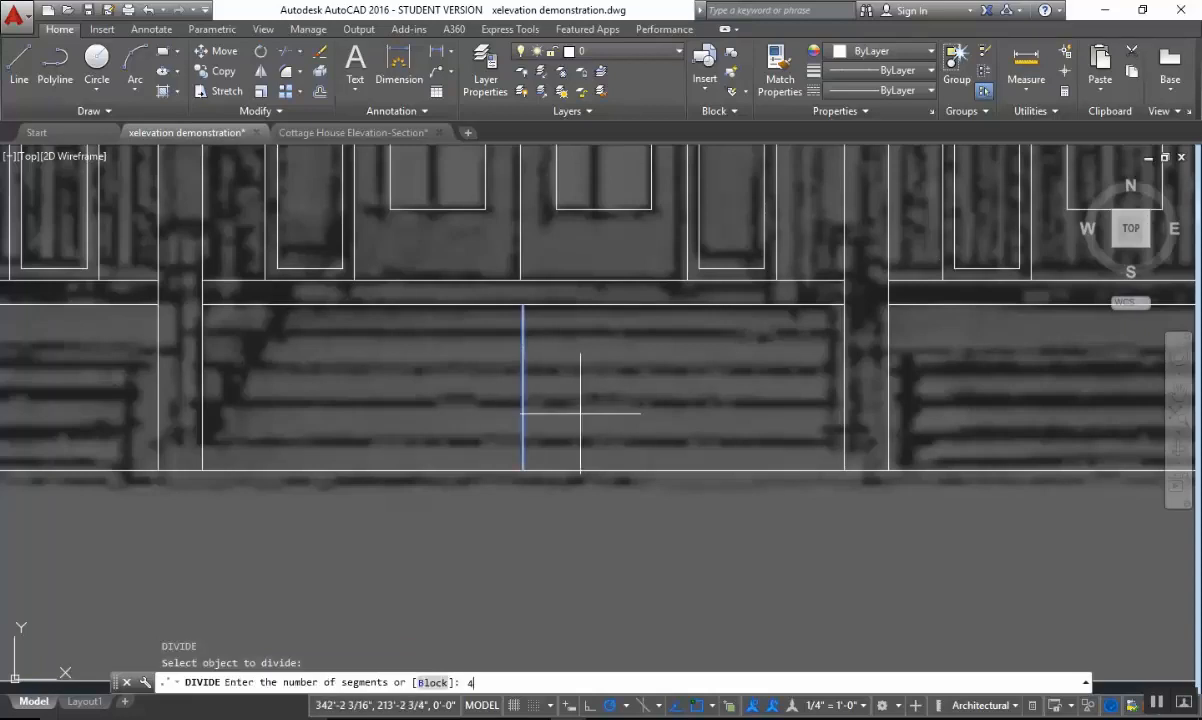
type("4")
key("Return")
Measure the distance from the grade line to the lowest division point, snapping to the point's node.
scroll(580, 418, "up", 2)
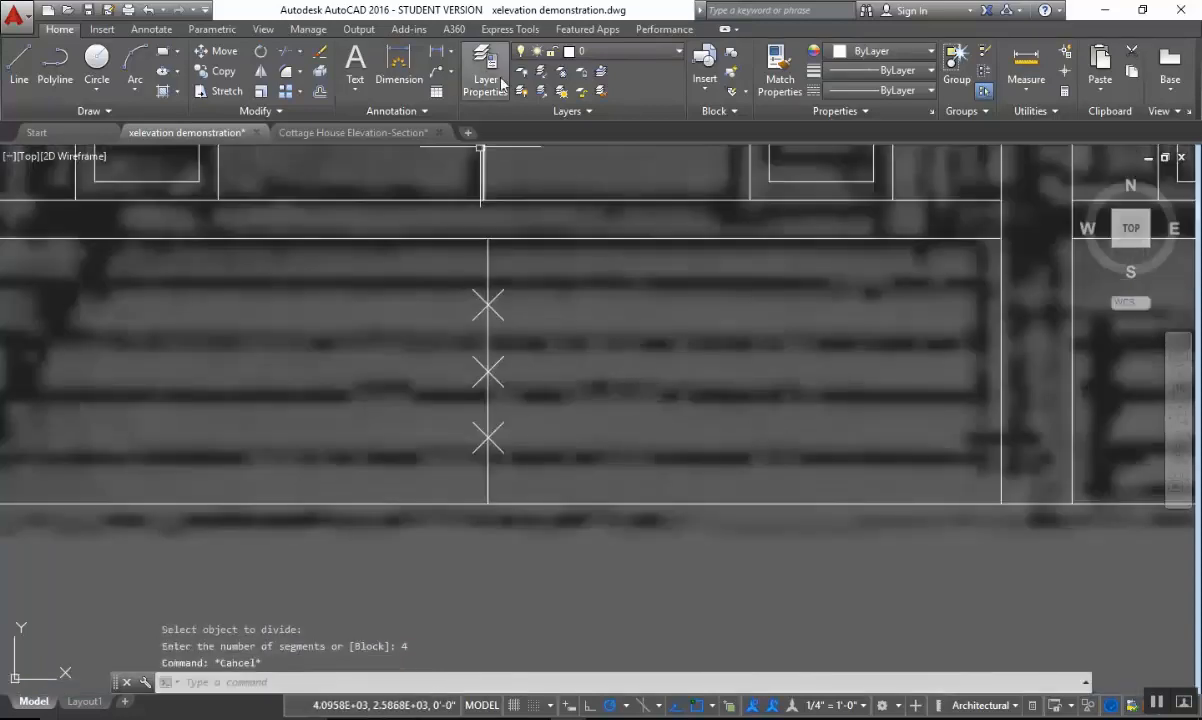
left_click(1025, 70)
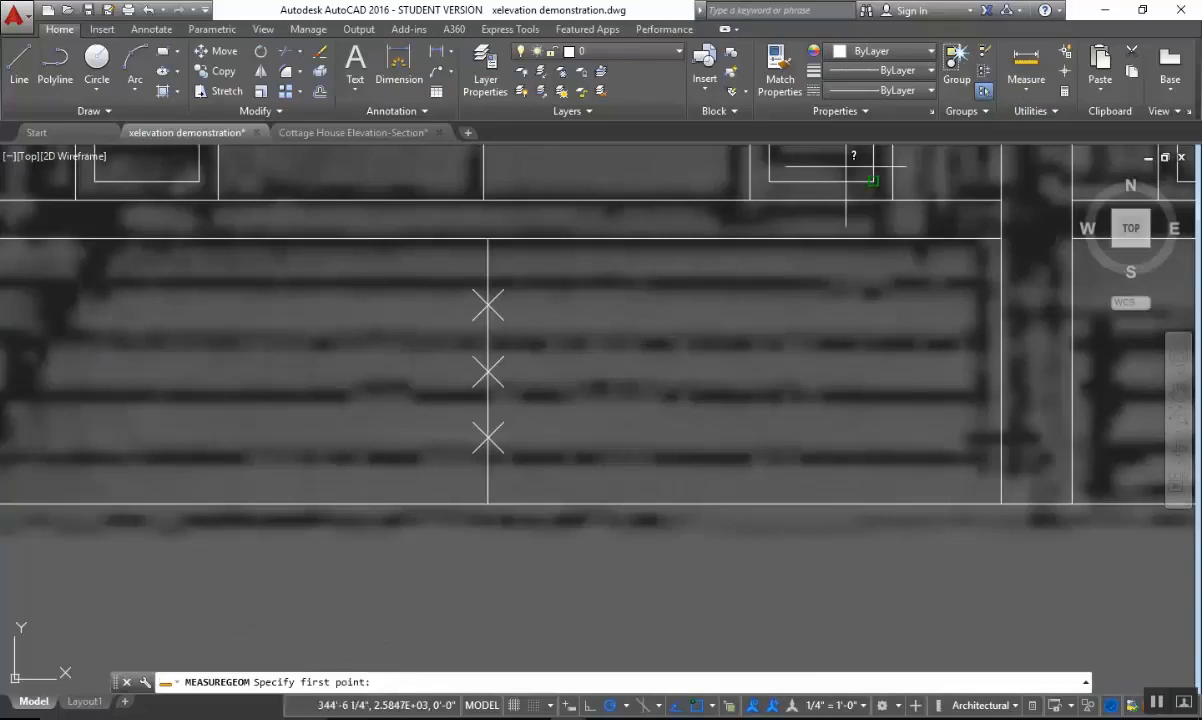
left_click(487, 507)
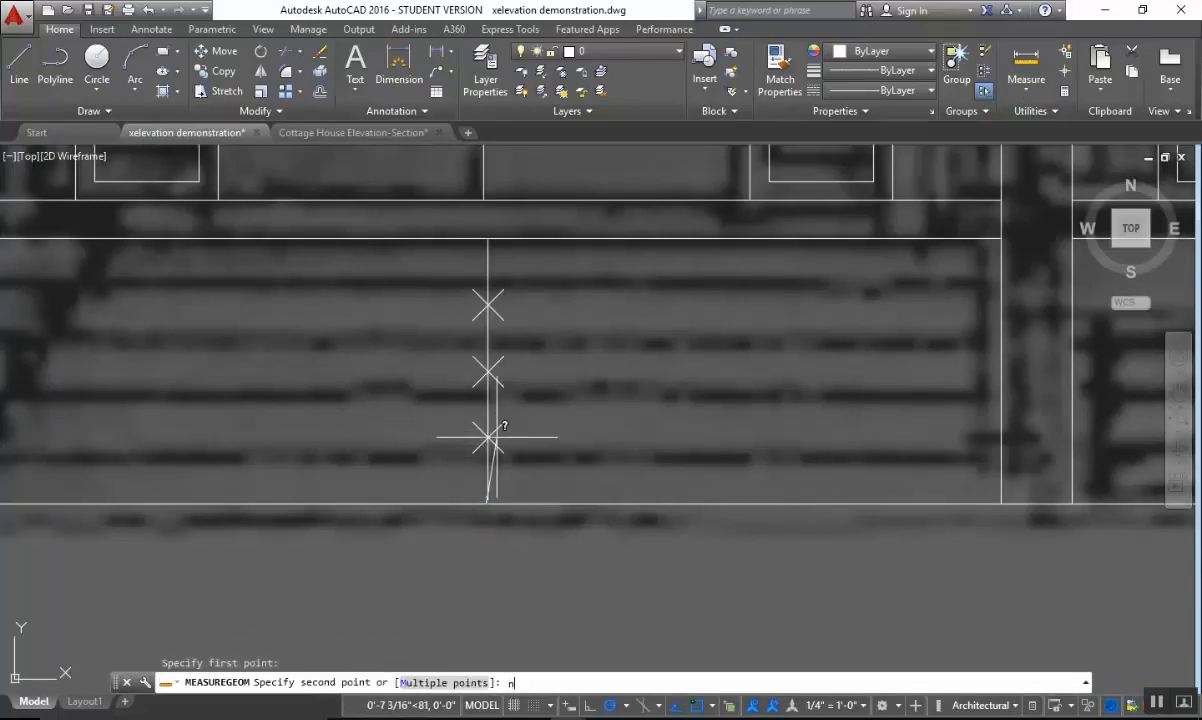
type("node")
key("Return")
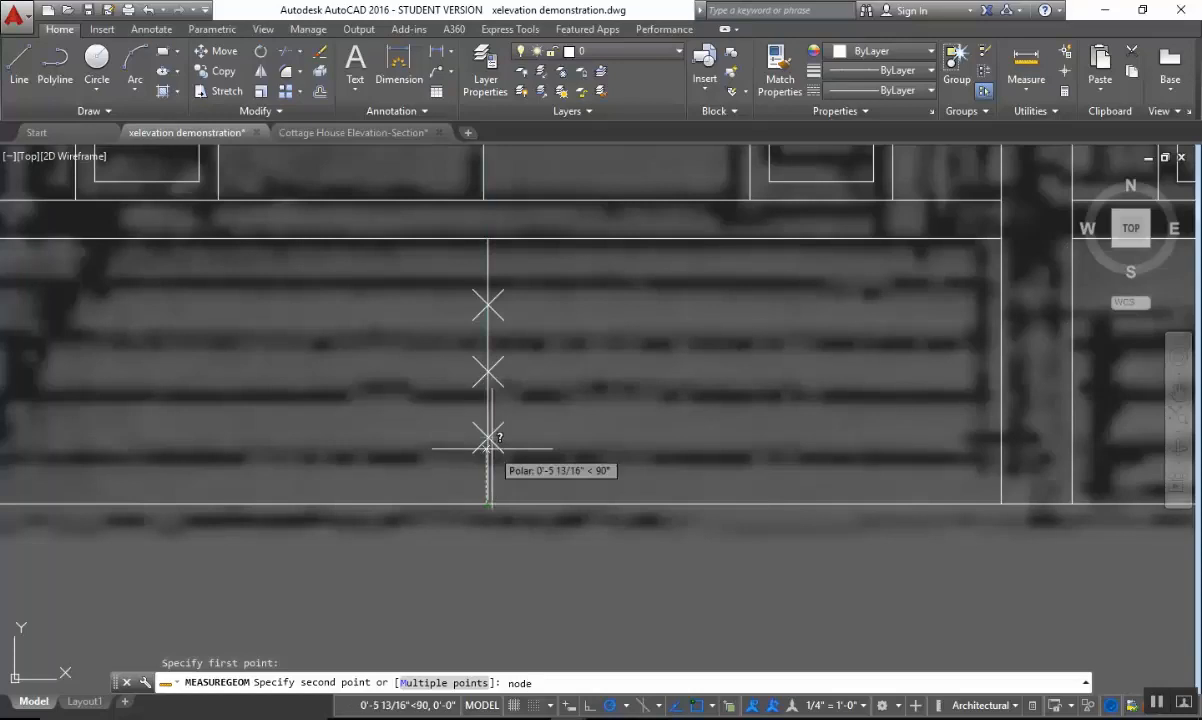
left_click(488, 437)
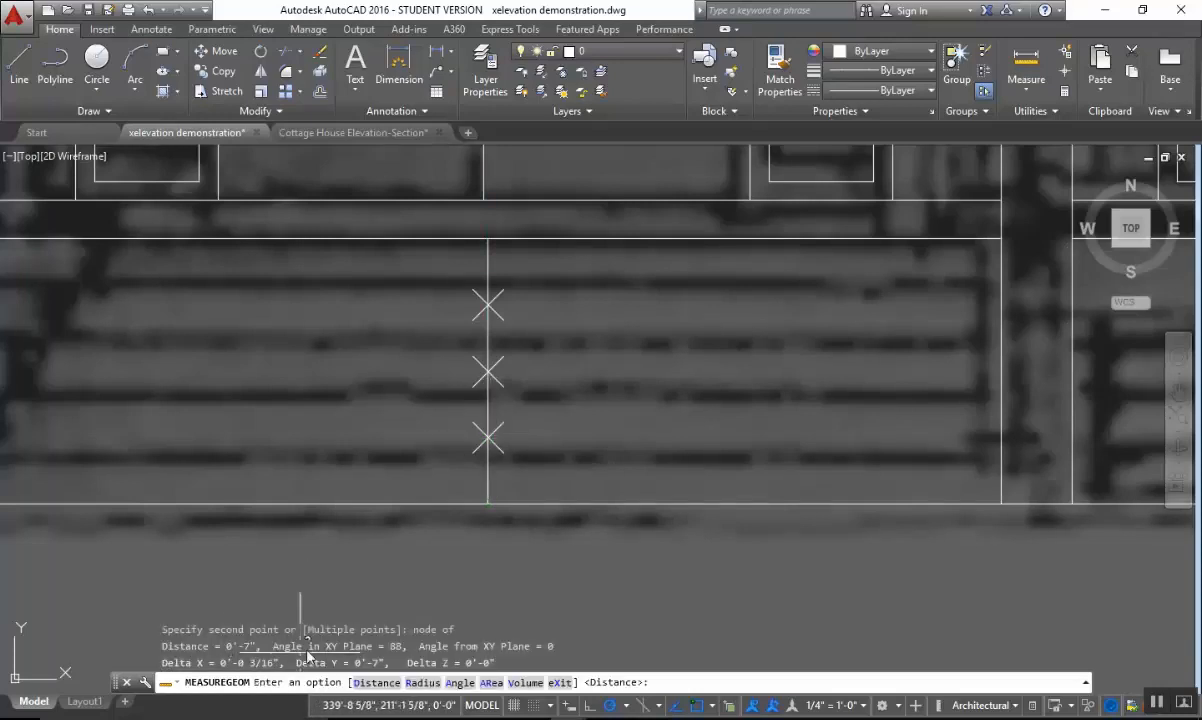
middle_click_drag(513, 447, 618, 458)
key("Escape")
Erase the three division points on the vertical line below the center doors.
type("e")
key("Return")
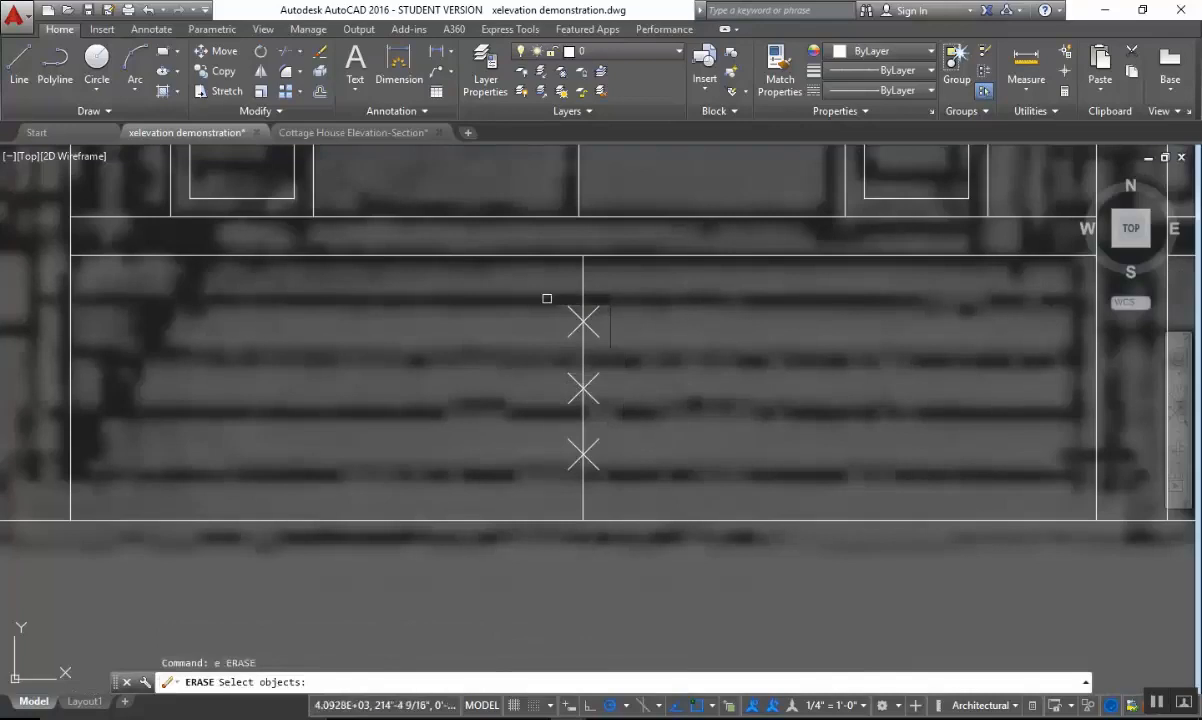
left_click(542, 295)
left_click(637, 465)
key("Return")
Offset the grade line upward three times at 7-inch spacing to create the entry stair lines.
type("o")
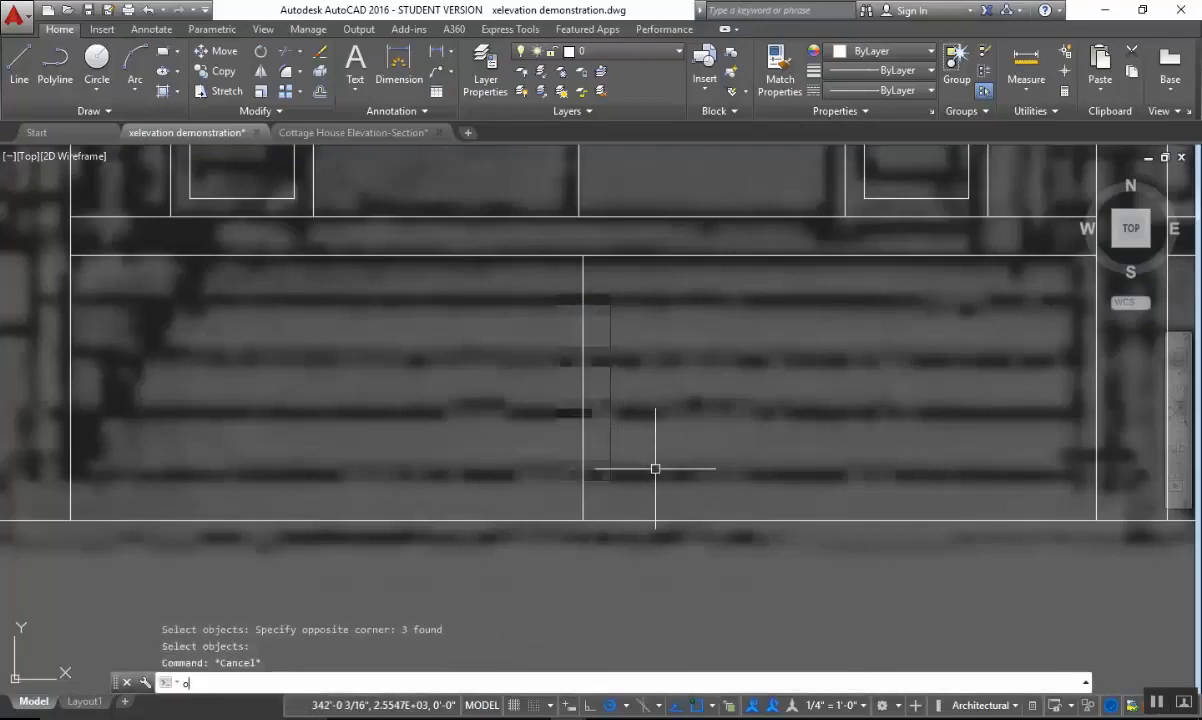
key("Return")
type("7")
key("Return")
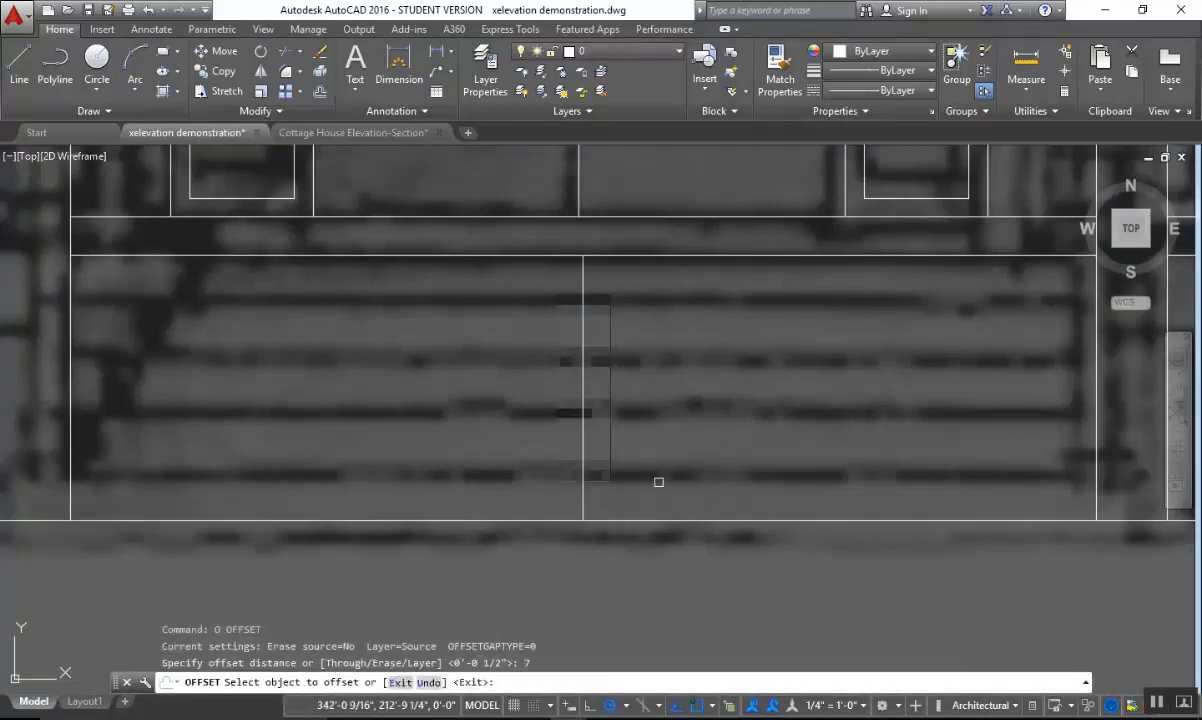
left_click(657, 525)
left_click(653, 519)
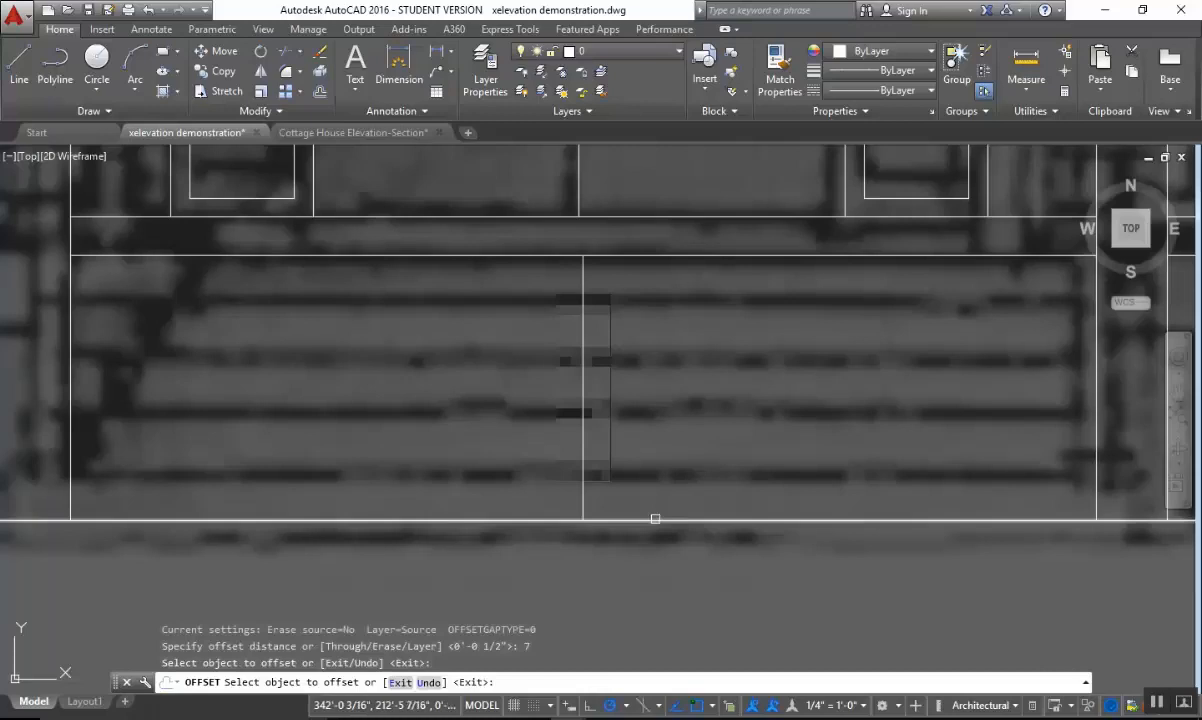
left_click(667, 422)
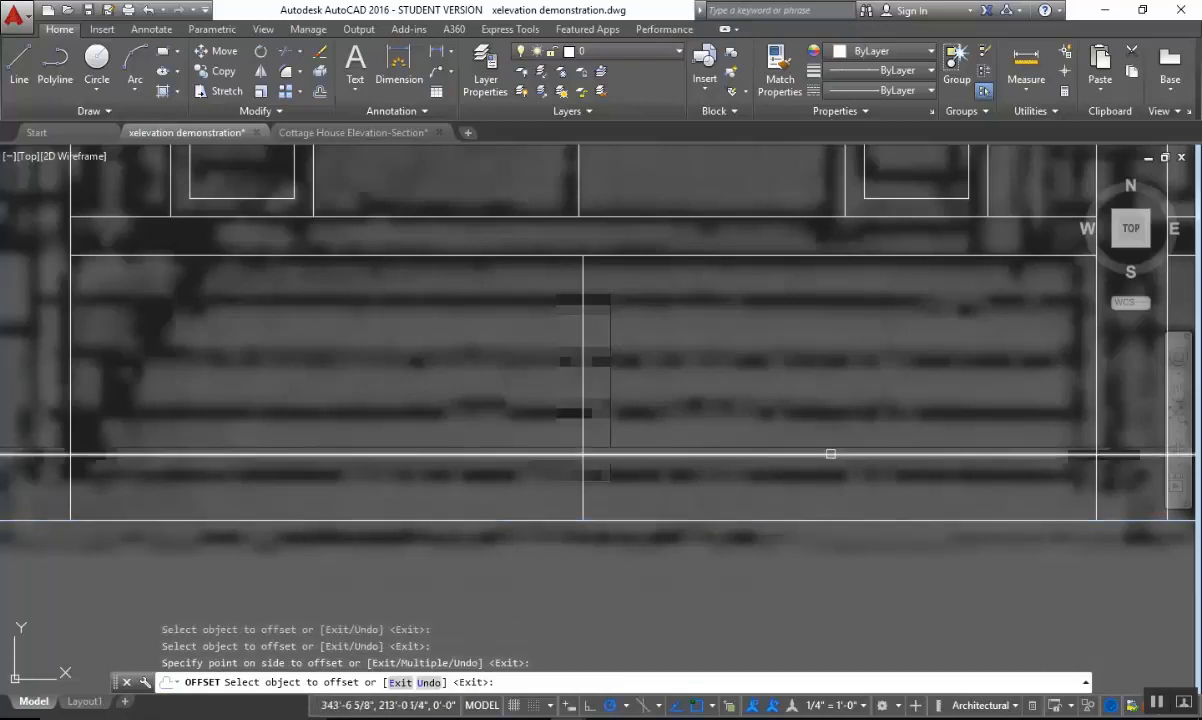
left_click(829, 455)
left_click(812, 365)
left_click(800, 389)
left_click(782, 317)
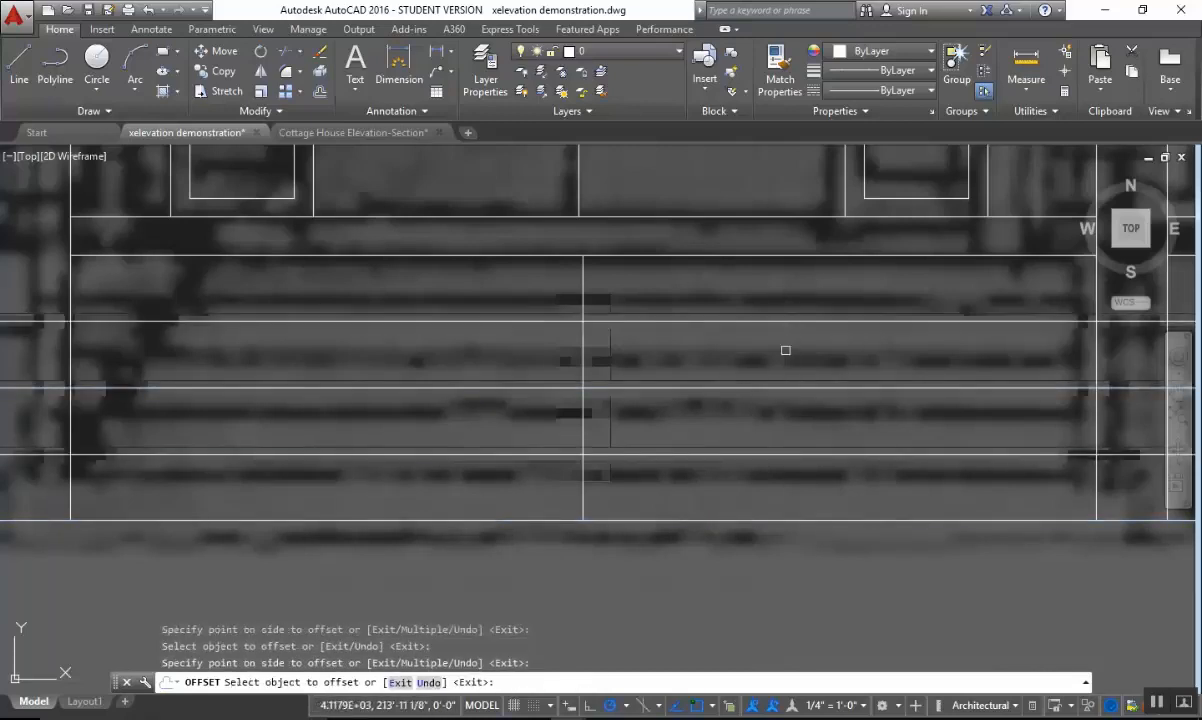
Trim the three stair lines where they extend past the right edge of the center bay.
scroll(783, 351, "down", 2)
middle_click_drag(942, 370, 821, 374)
key("Escape")
type("tr")
key("Return")
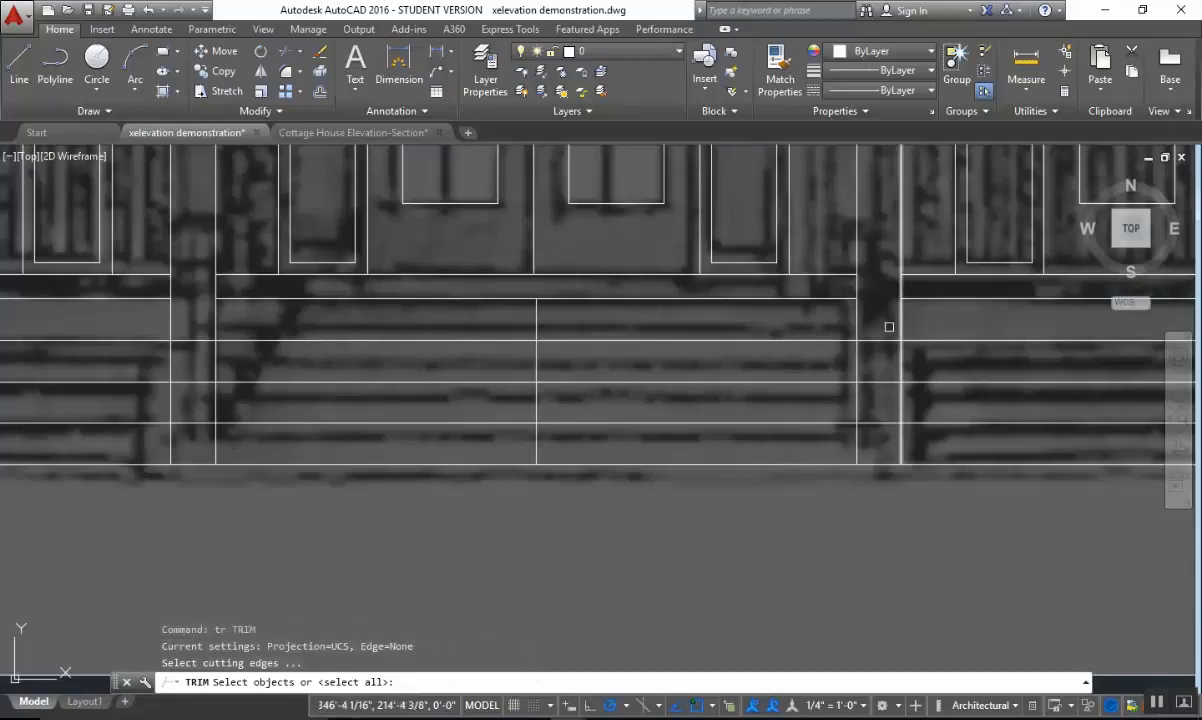
left_click(872, 312)
left_click(849, 328)
key("Return")
left_click(889, 313)
left_click(876, 436)
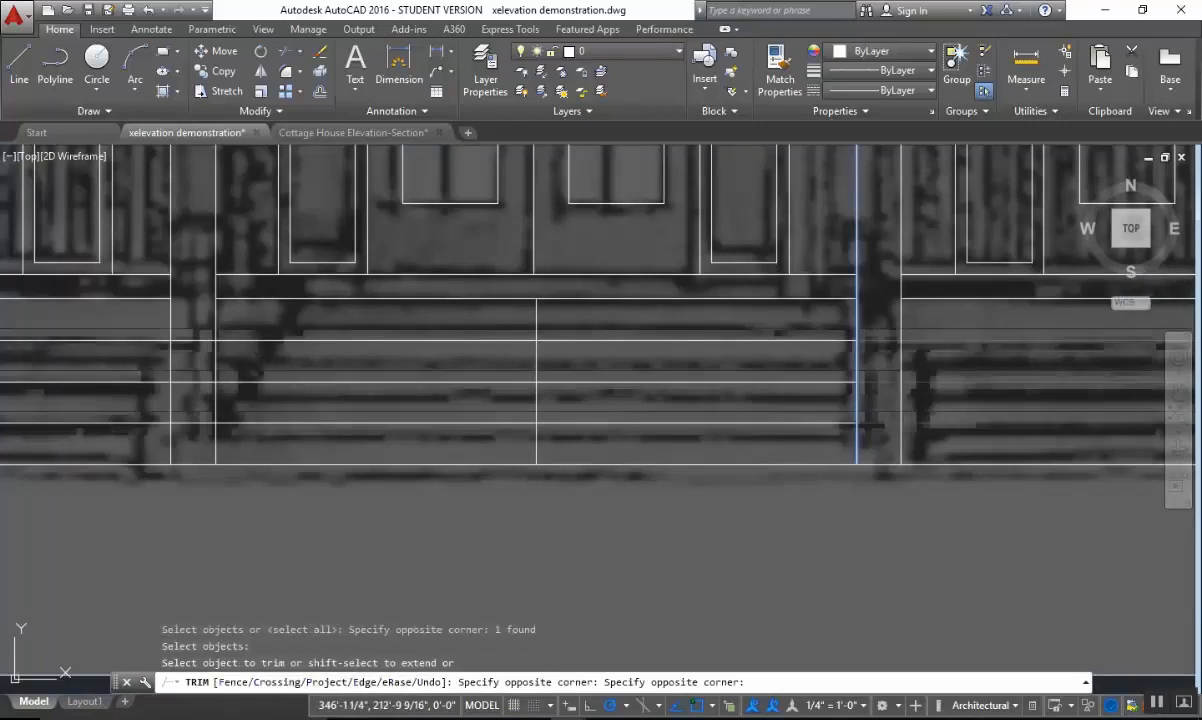
Trim the three stair lines where they extend past the left edge of the center bay.
middle_click_drag(630, 413, 992, 413)
key("Escape")
key("Return")
left_click(600, 328)
left_click(561, 323)
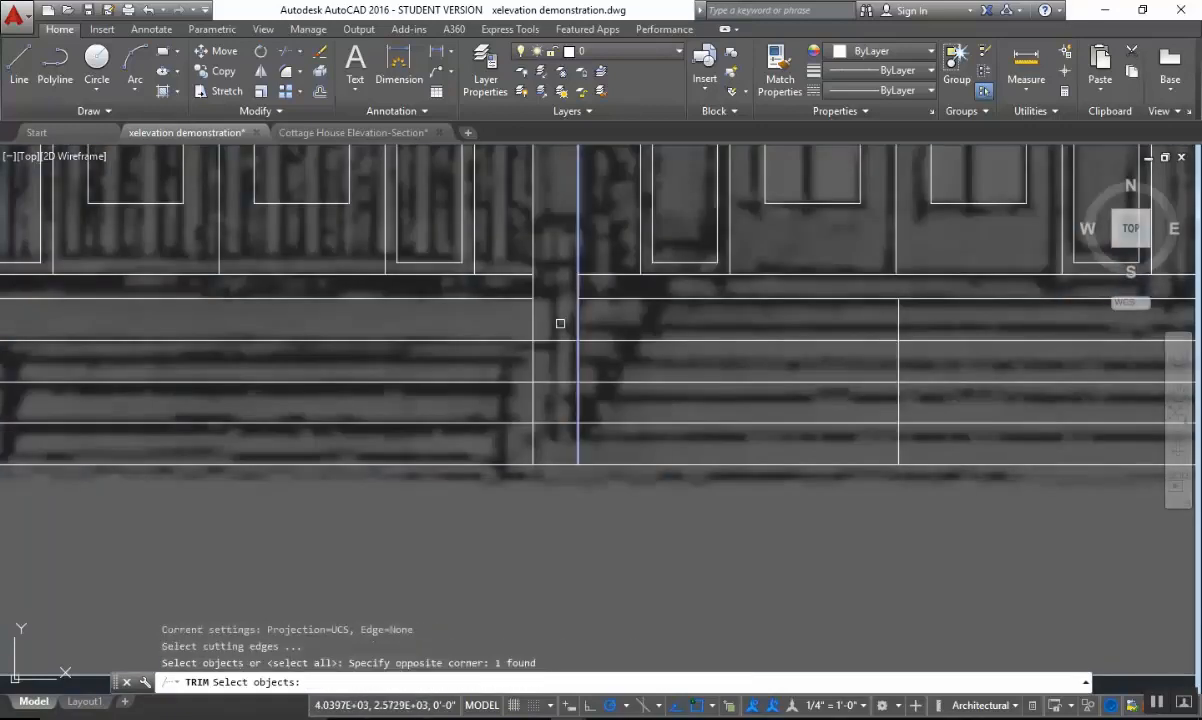
key("Return")
left_click(561, 325)
left_click(542, 437)
left_click(643, 427)
scroll(746, 398, "down", 4)
key("Escape")
Erase the vertical construction line running through the middle of the entry stairs.
scroll(817, 397, "up", 3)
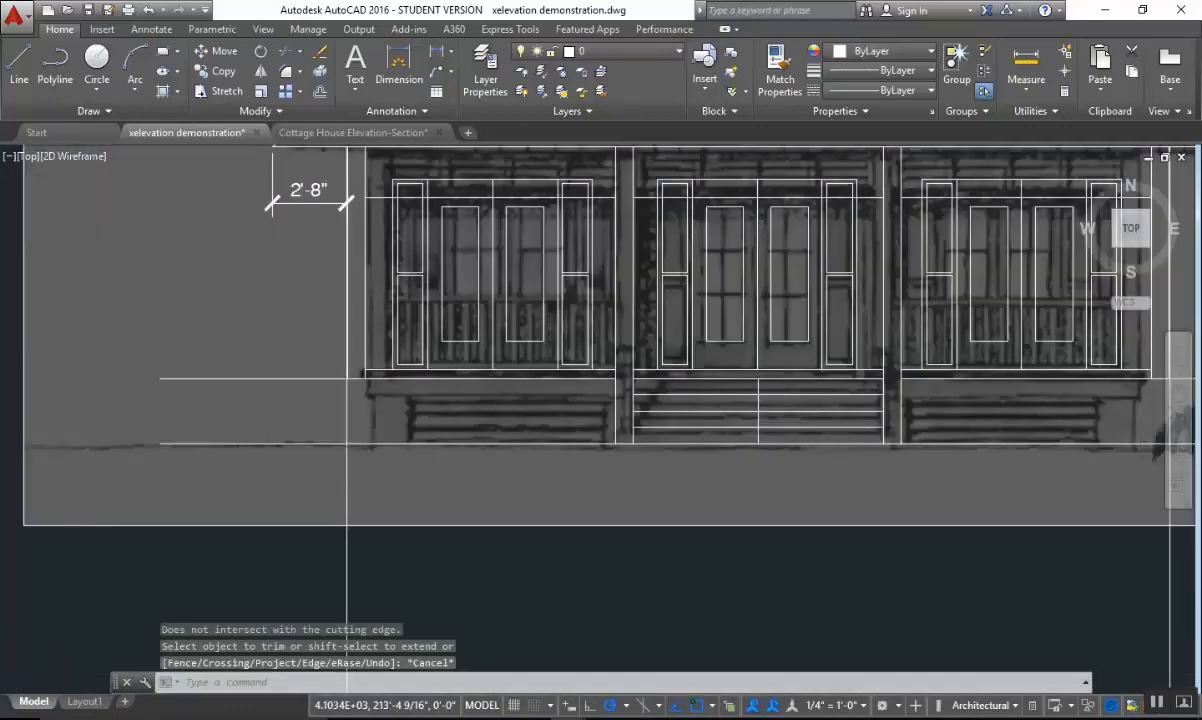
type("e")
key("Return")
left_click(773, 367)
left_click(738, 371)
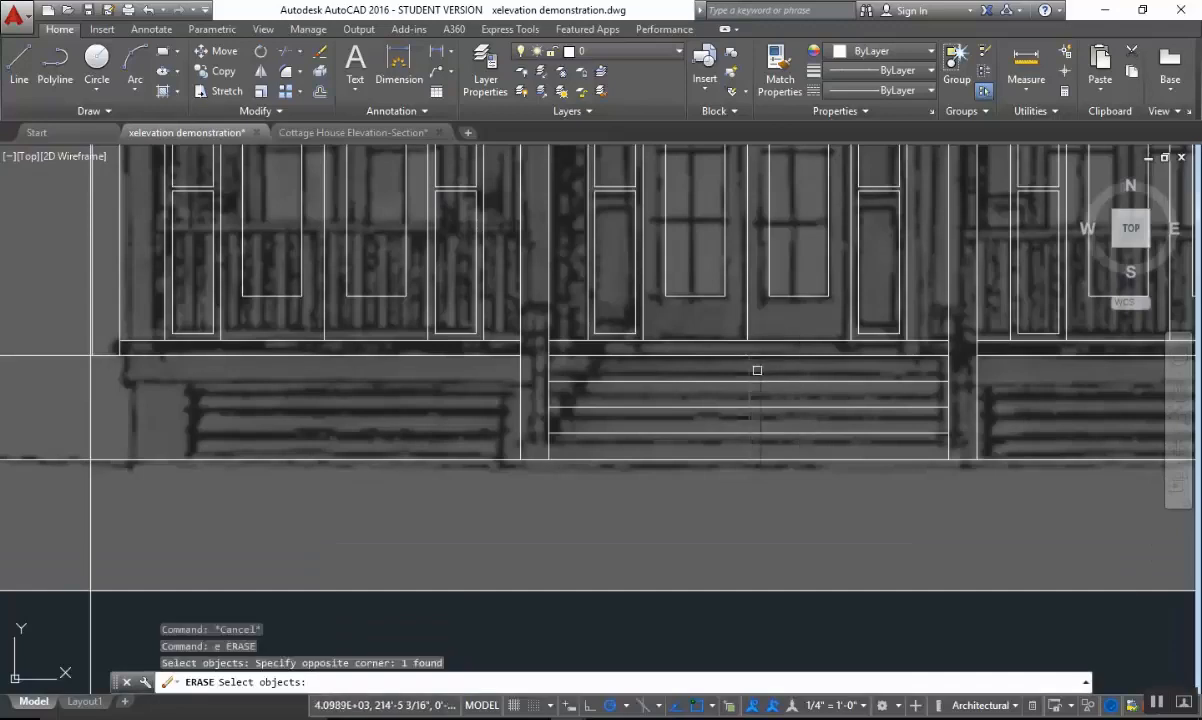
key("Return")
scroll(920, 384, "down", 4)
middle_click_drag(991, 434, 922, 468)
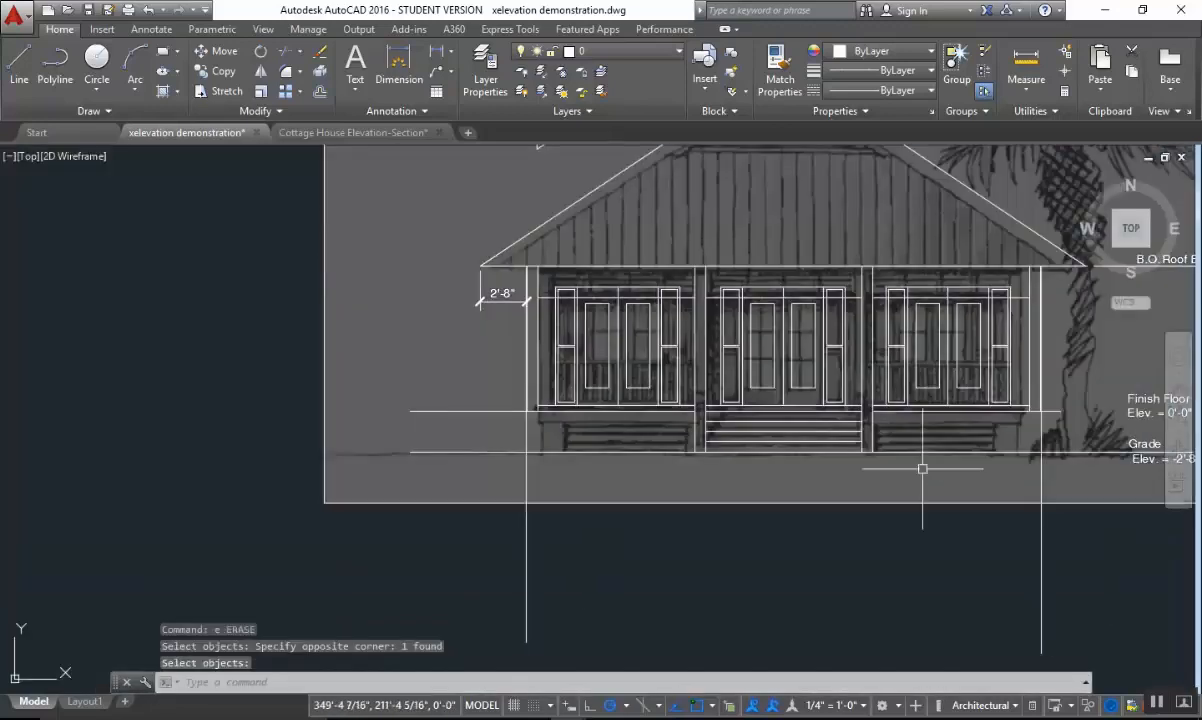
Examine the porch floor edge, fascia and pier below the outer bays in the underlay image.
mouse_move(893, 419)
middle_mouse_down()
mouse_move(773, 539)
mouse_move(759, 529)
mouse_move(781, 448)
middle_mouse_up()
scroll(946, 470, "up", 5)
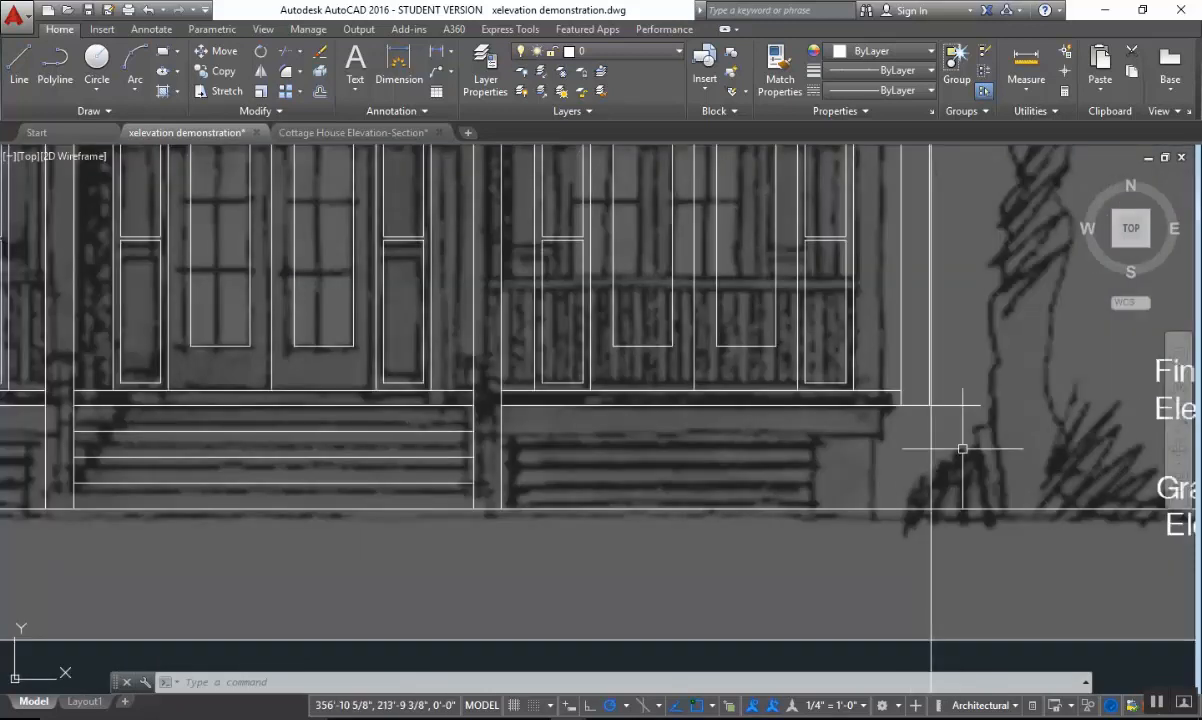
scroll(962, 449, "up", 3)
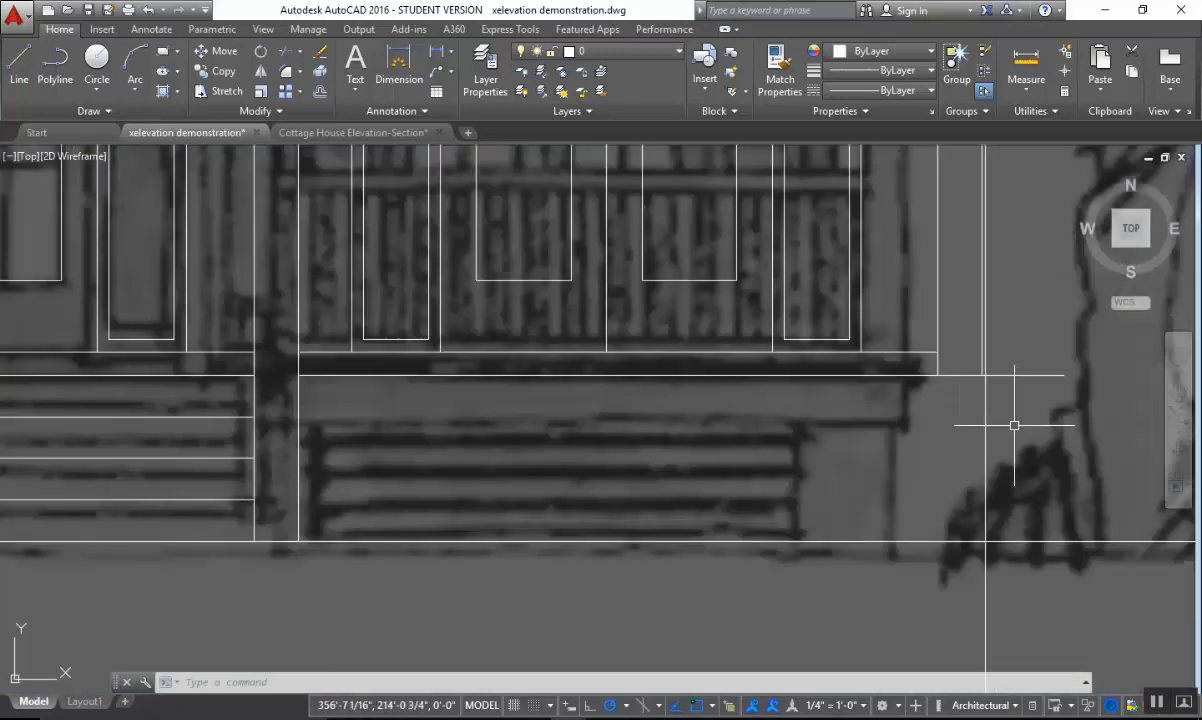
scroll(1014, 425, "down", 2)
scroll(1000, 420, "up", 2)
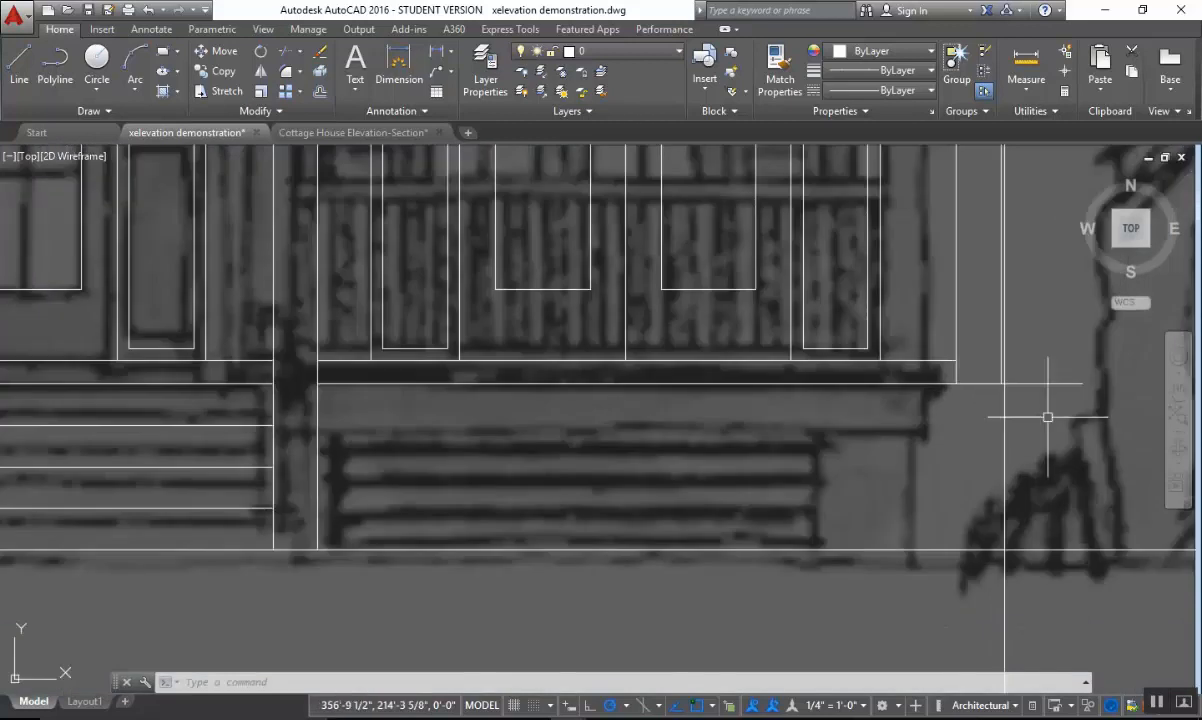
scroll(1010, 440, "down", 4)
middle_click_drag(997, 501, 1169, 490)
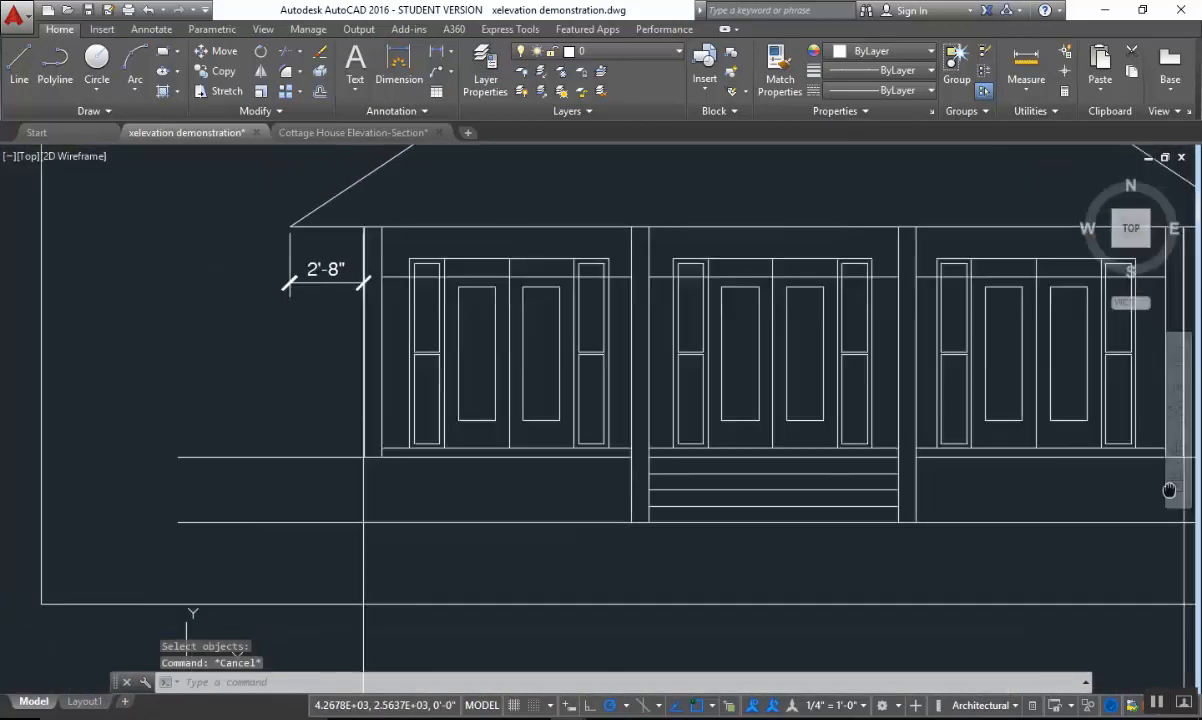
scroll(765, 484, "up", 3)
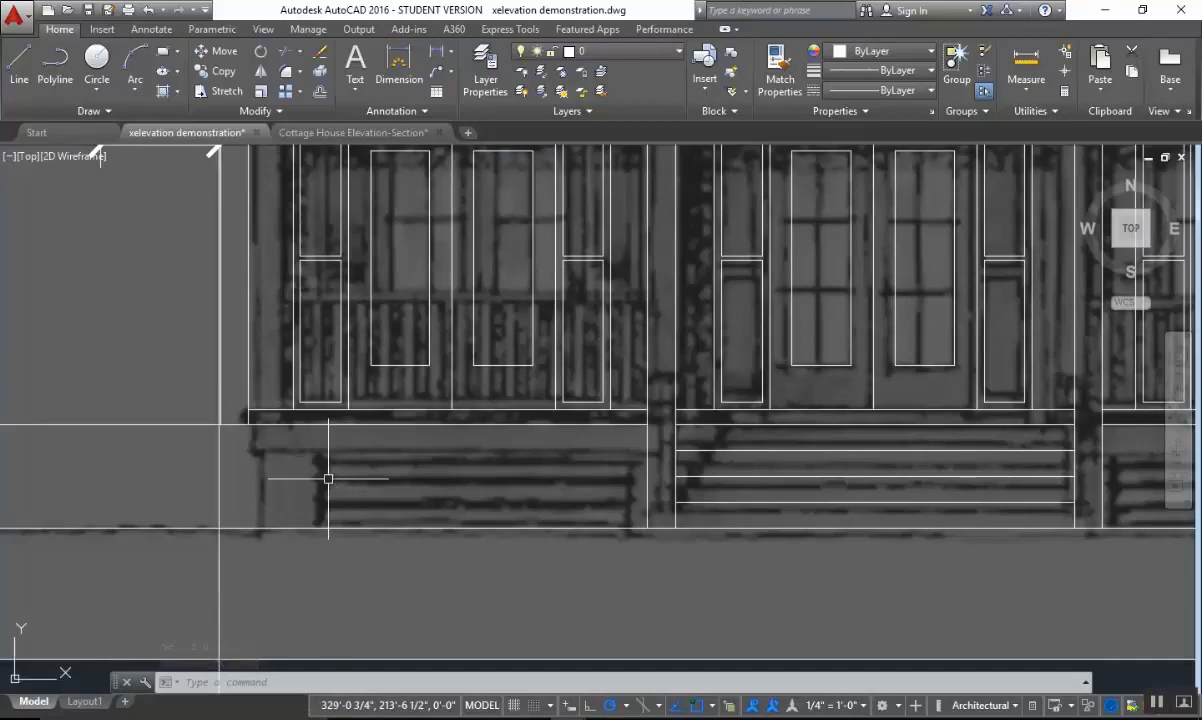
scroll(408, 443, "up", 5)
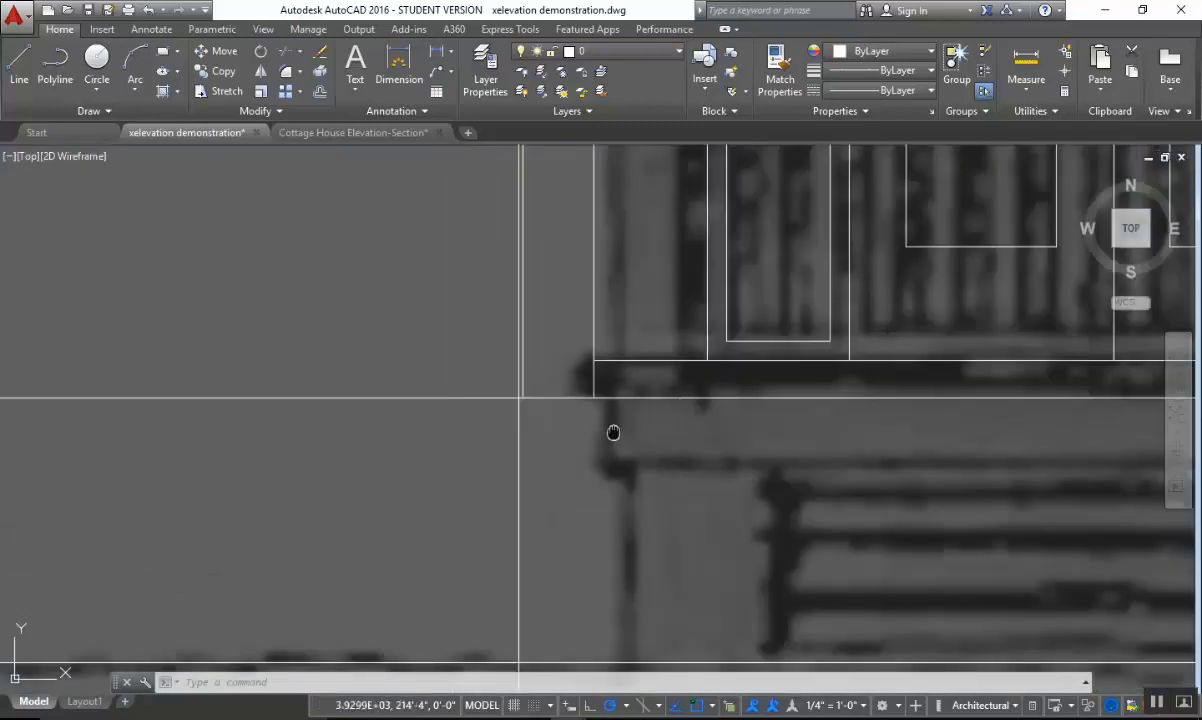
mouse_move(613, 432)
middle_mouse_down()
mouse_move(579, 383)
mouse_move(564, 422)
middle_mouse_up()
scroll(610, 387, "down", 2)
scroll(565, 432, "up", 2)
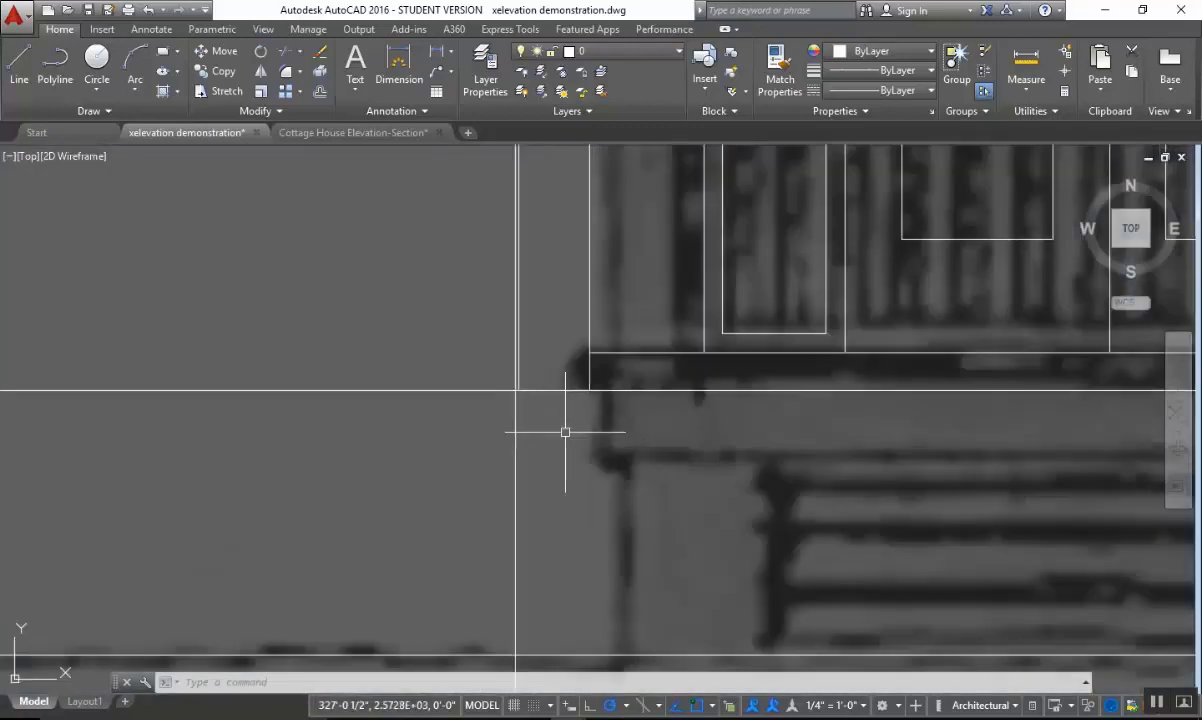
left_click(655, 390)
scroll(675, 425, "down", 4)
scroll(631, 441, "up", 2)
key("Escape")
key("Escape")
middle_click_drag(642, 429, 649, 369)
scroll(649, 373, "up", 2)
Draw a polyline in the open area left of the porch, 1.5 inches to the left and 2 inches down.
type("pl")
key("Return")
middle_click_drag(633, 435, 853, 429)
scroll(722, 424, "down", 3)
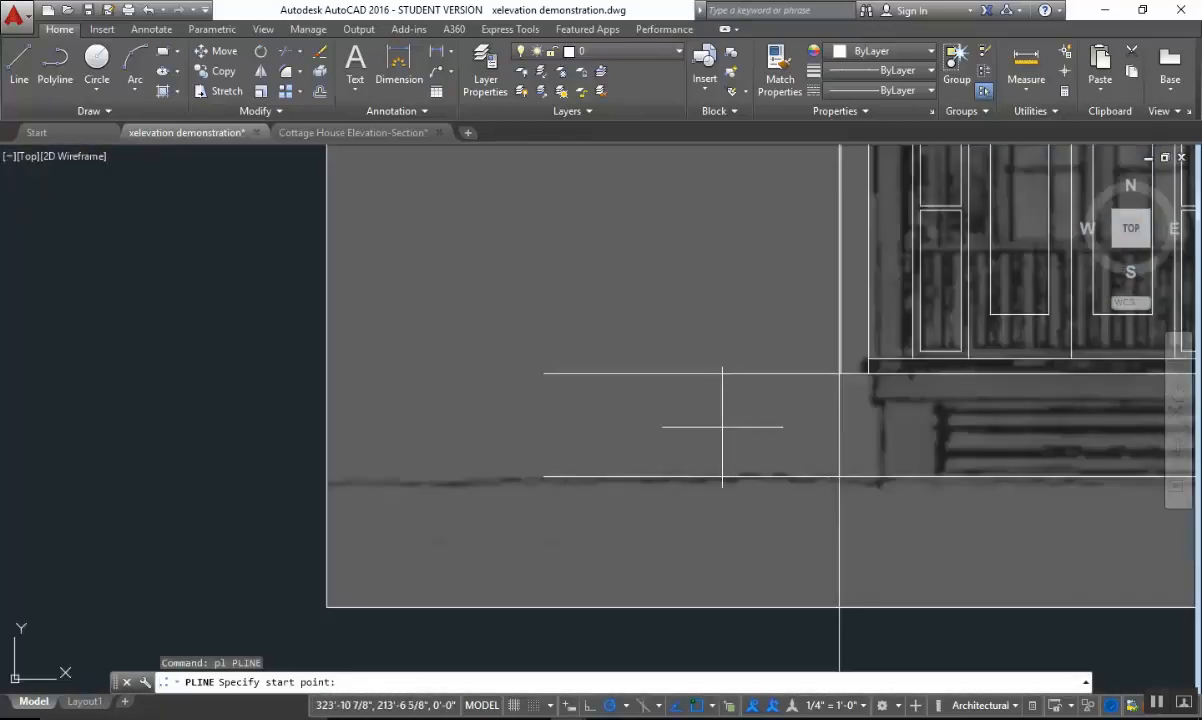
left_click(728, 425)
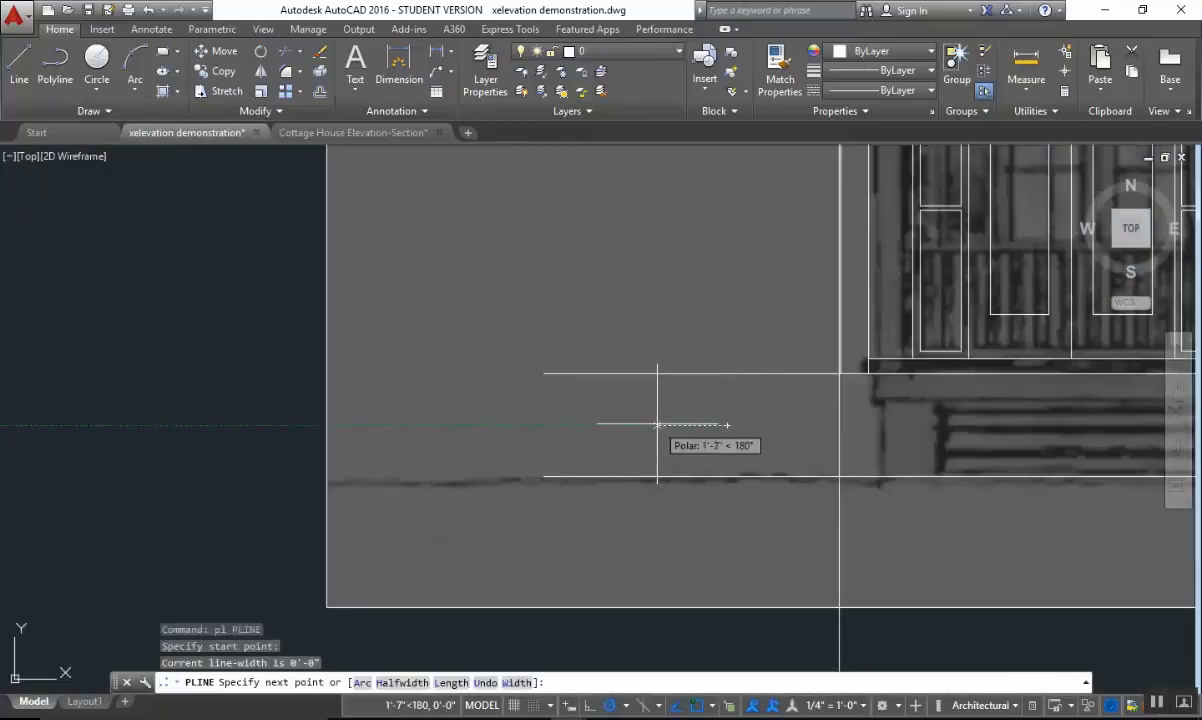
key("Return")
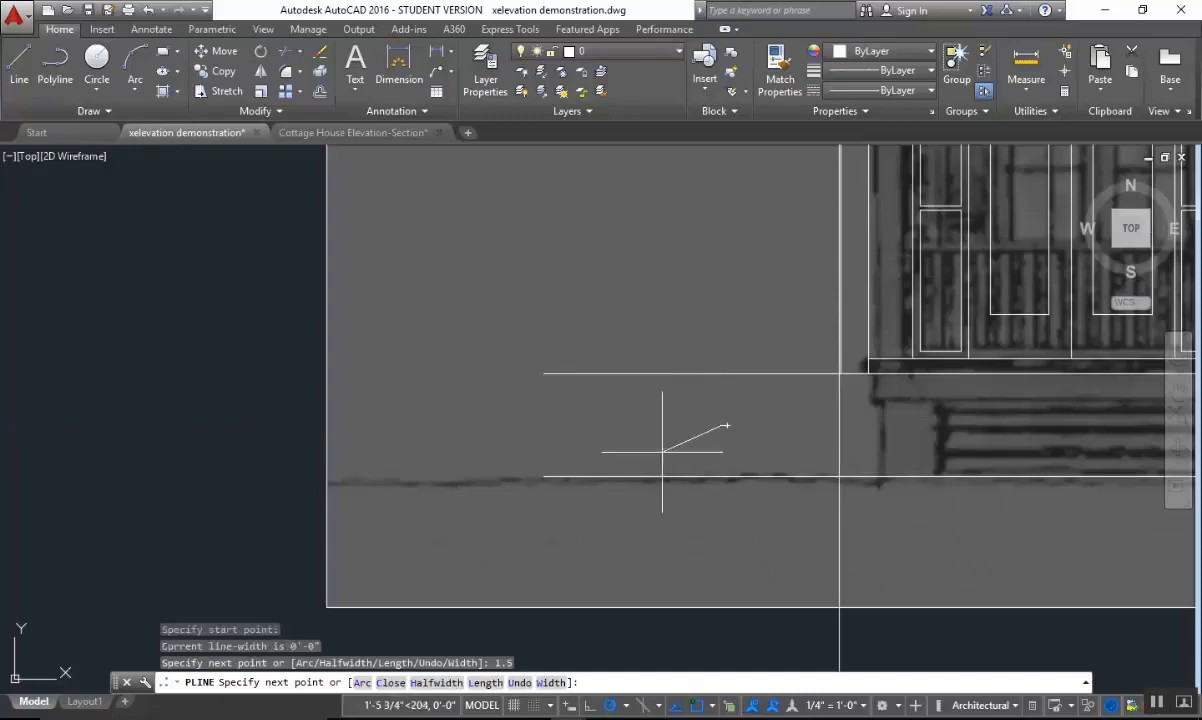
scroll(726, 395, "up", 4)
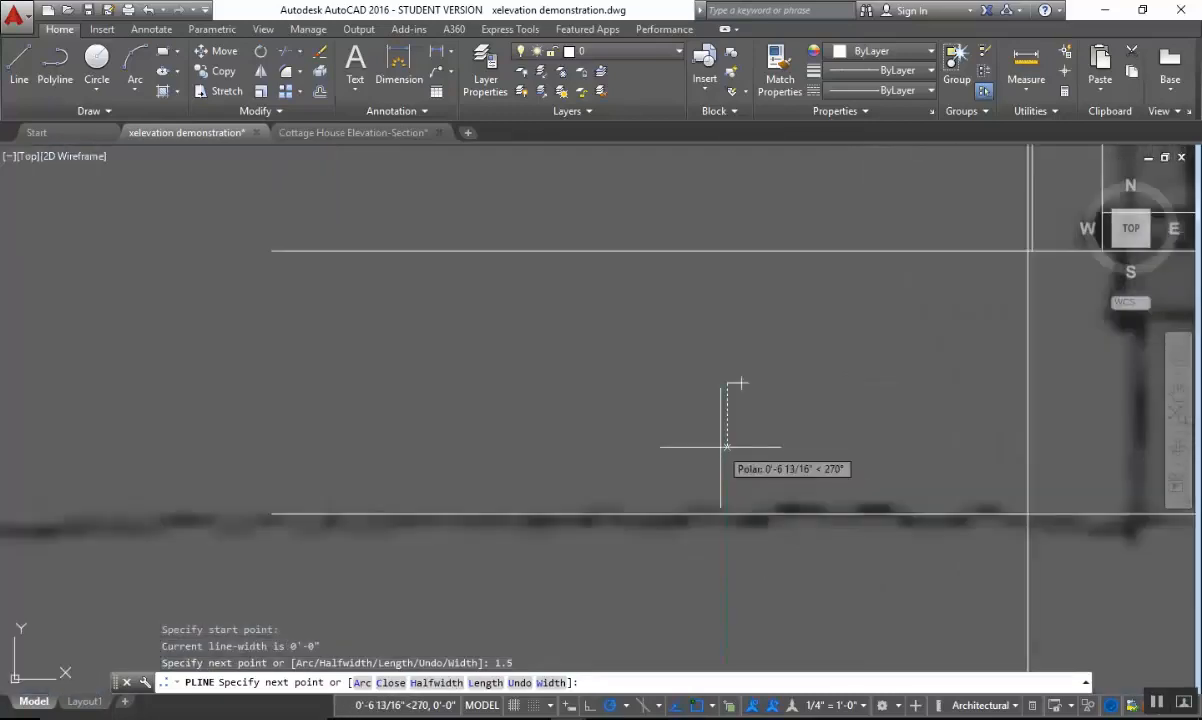
scroll(727, 447, "down", 4)
middle_click_drag(720, 440, 612, 448)
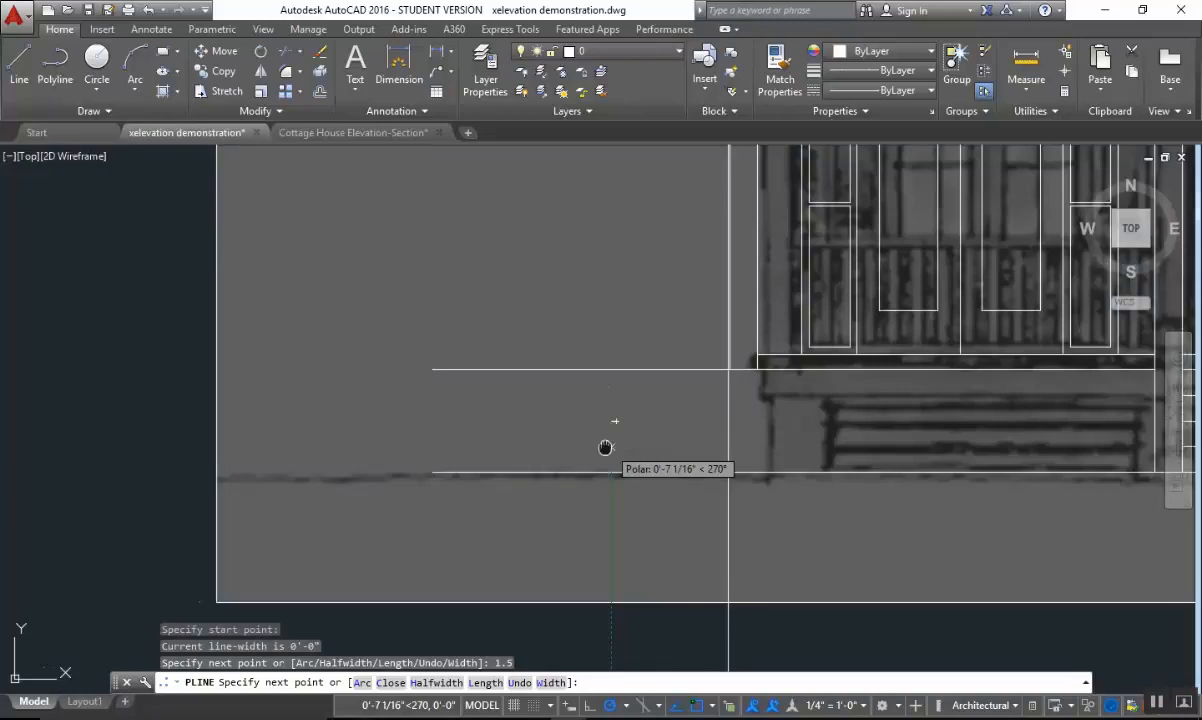
middle_click_drag(605, 447, 514, 440)
type("2")
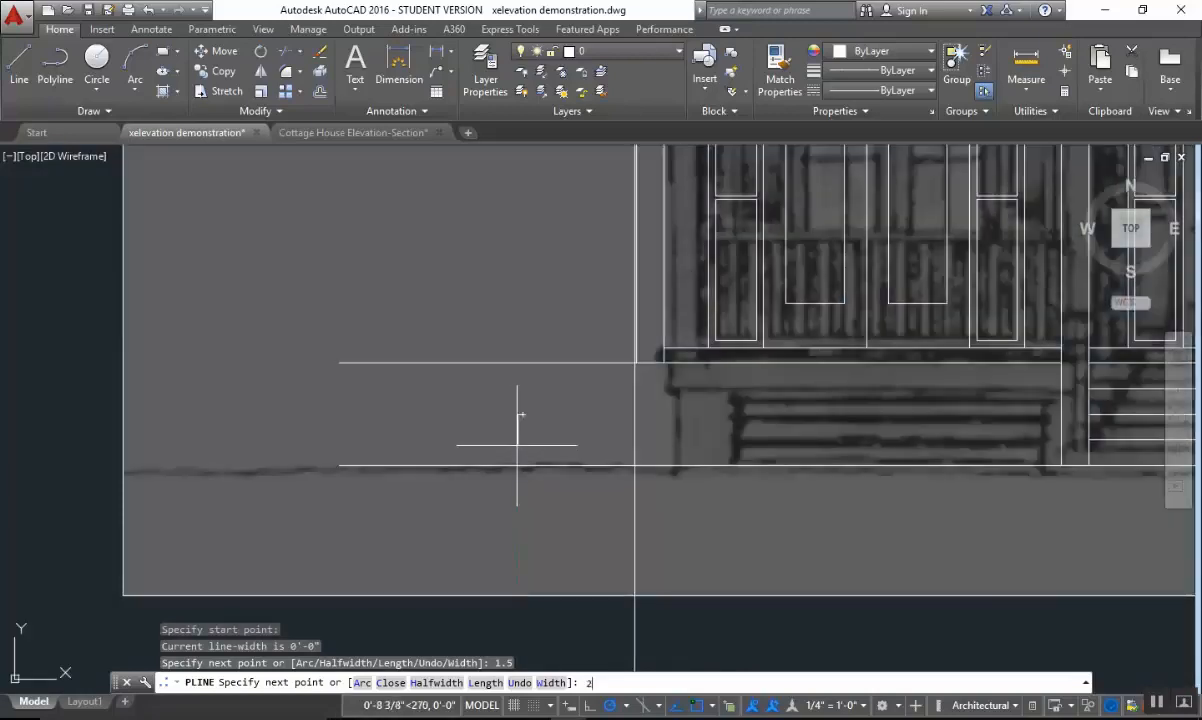
key("Return")
scroll(542, 426, "up", 2)
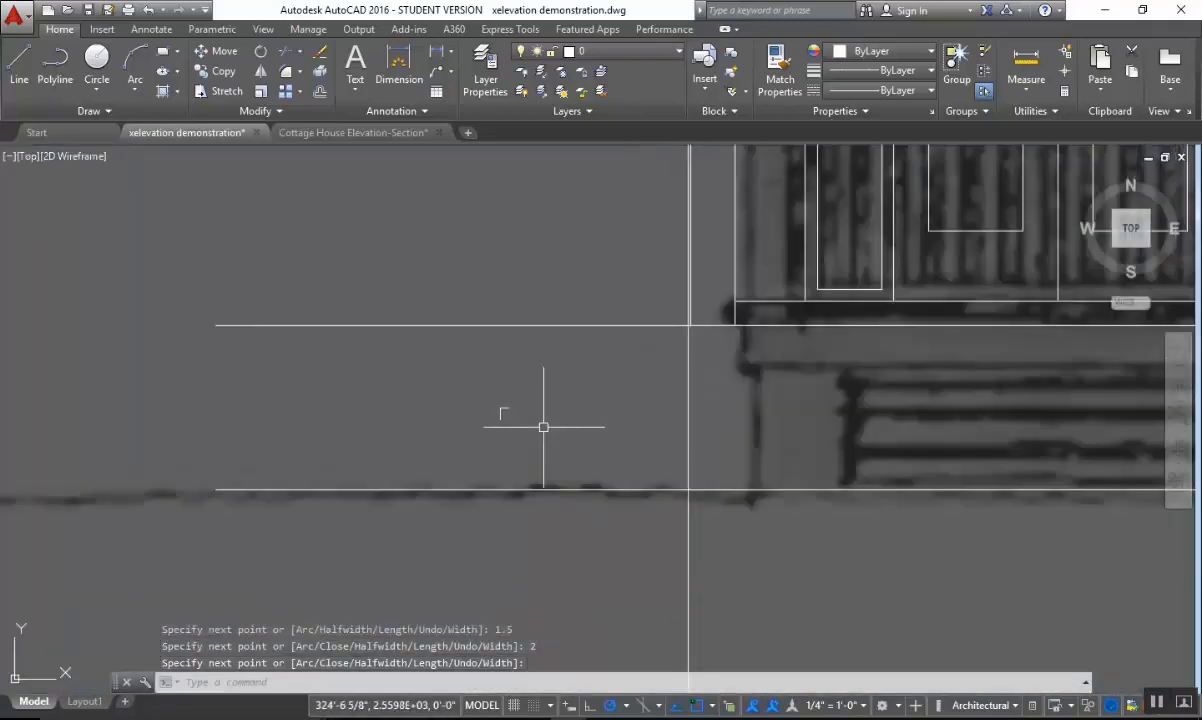
scroll(540, 418, "up", 4)
left_click(454, 418)
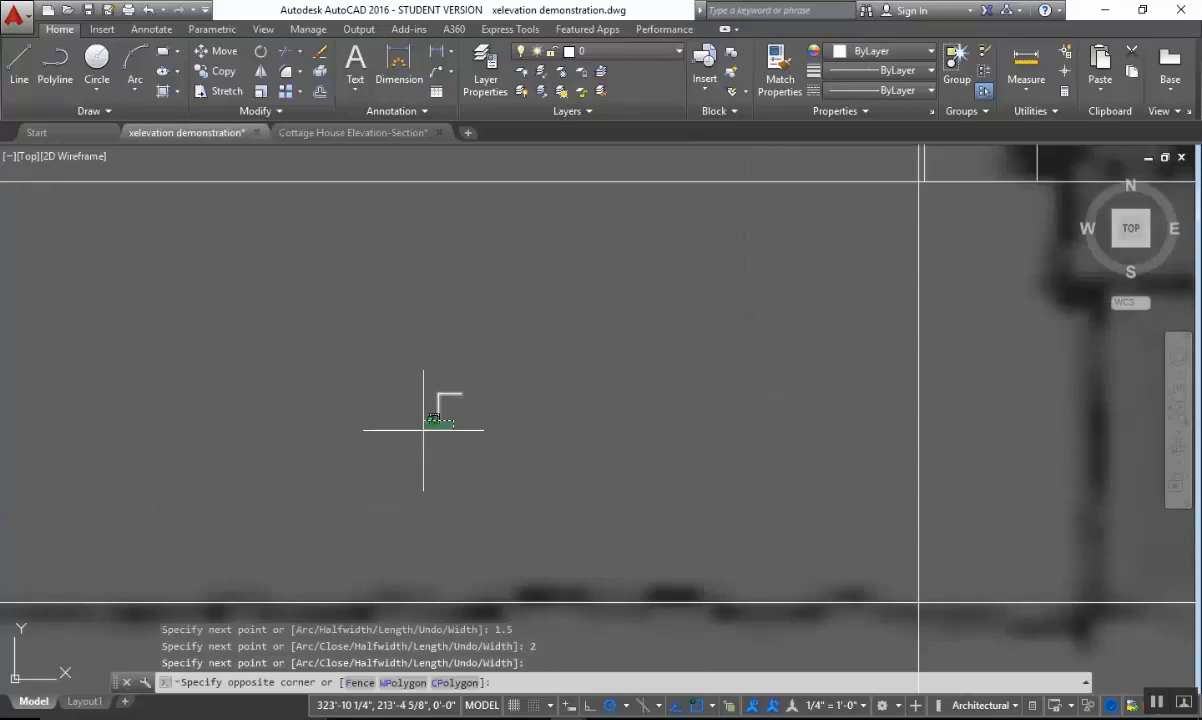
left_click(424, 430)
key("Escape")
key("Escape")
type("pl")
key("Return")
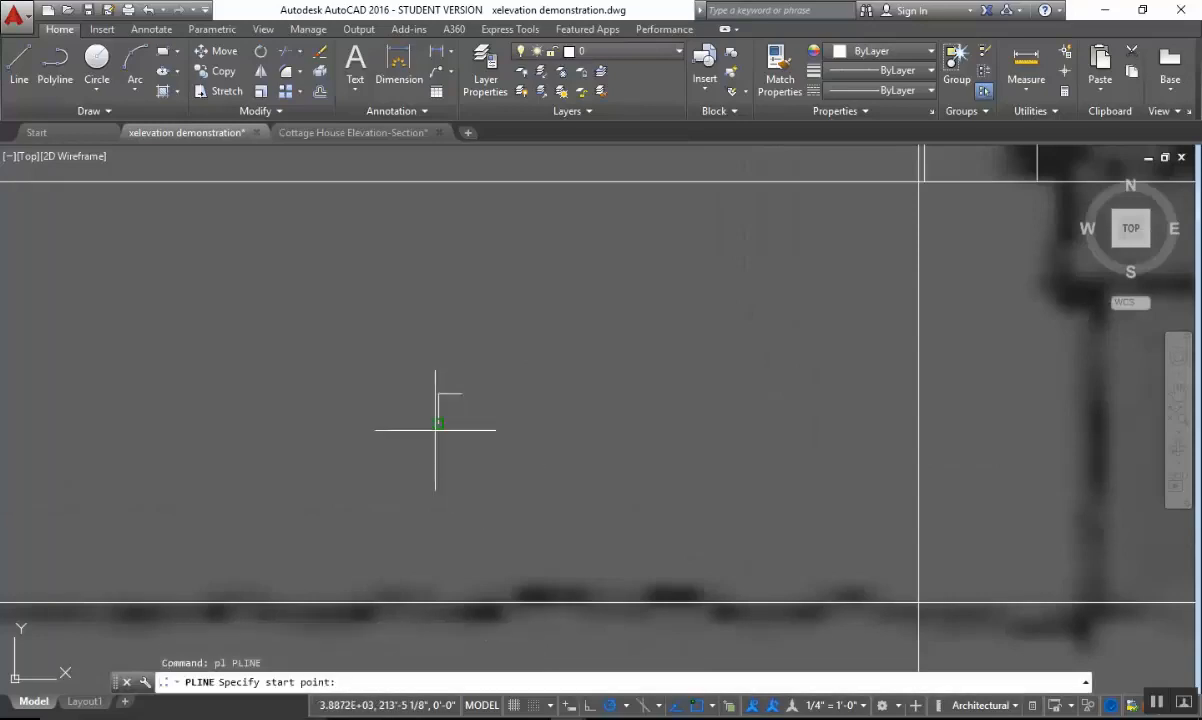
left_click(437, 423)
Examine the left end of the porch floor edge and fascia profile in the finished color elevation.
scroll(478, 422, "down", 4)
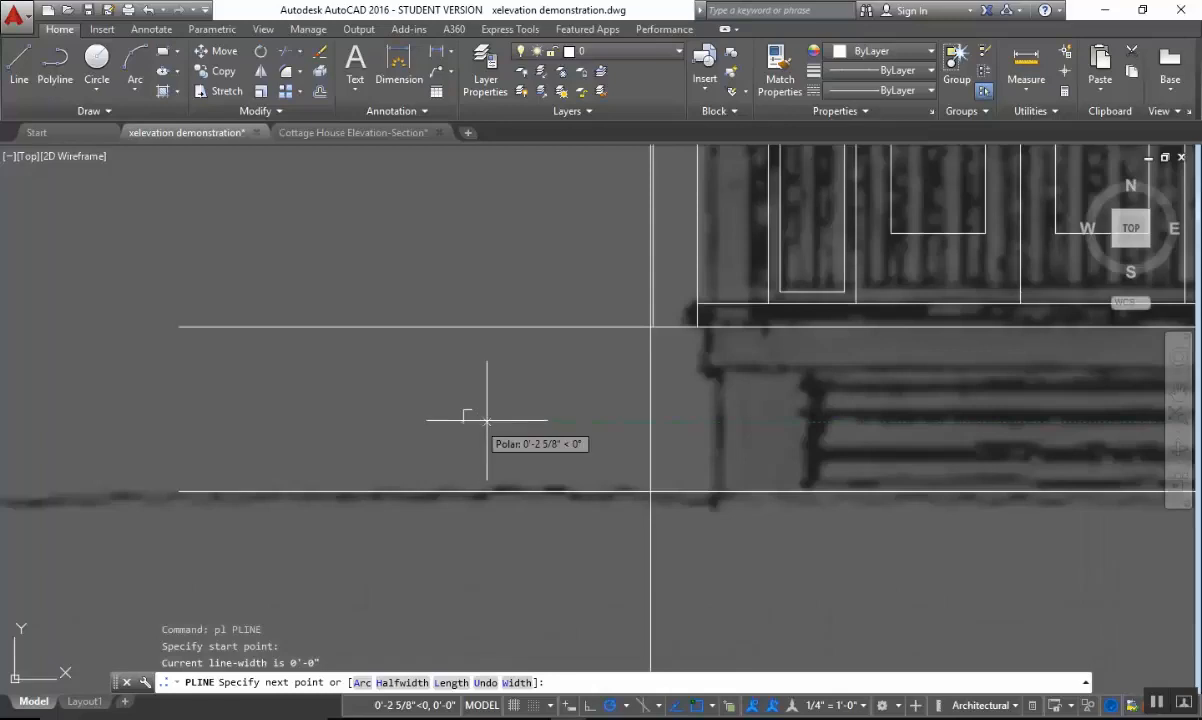
scroll(555, 419, "down", 4)
middle_click_drag(565, 418, 437, 247)
middle_click_drag(751, 486, 696, 219)
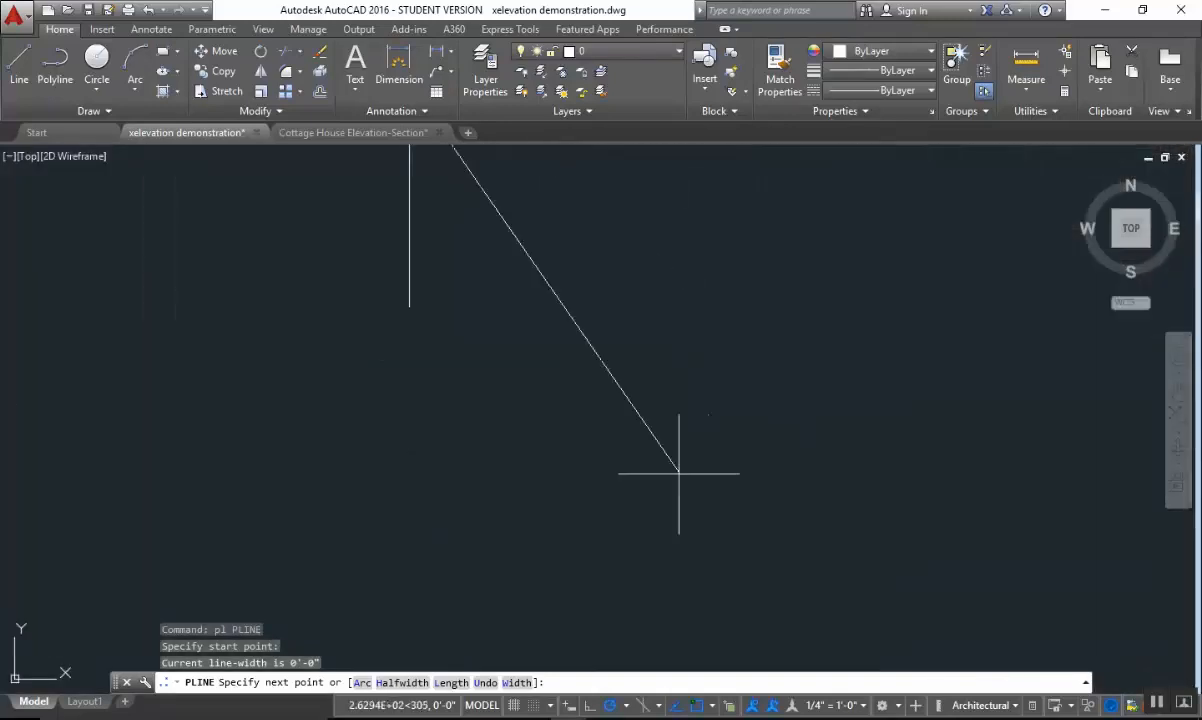
middle_click_drag(679, 473, 742, 262)
middle_click_drag(714, 443, 742, 262)
scroll(706, 378, "down", 9)
scroll(729, 455, "up", 6)
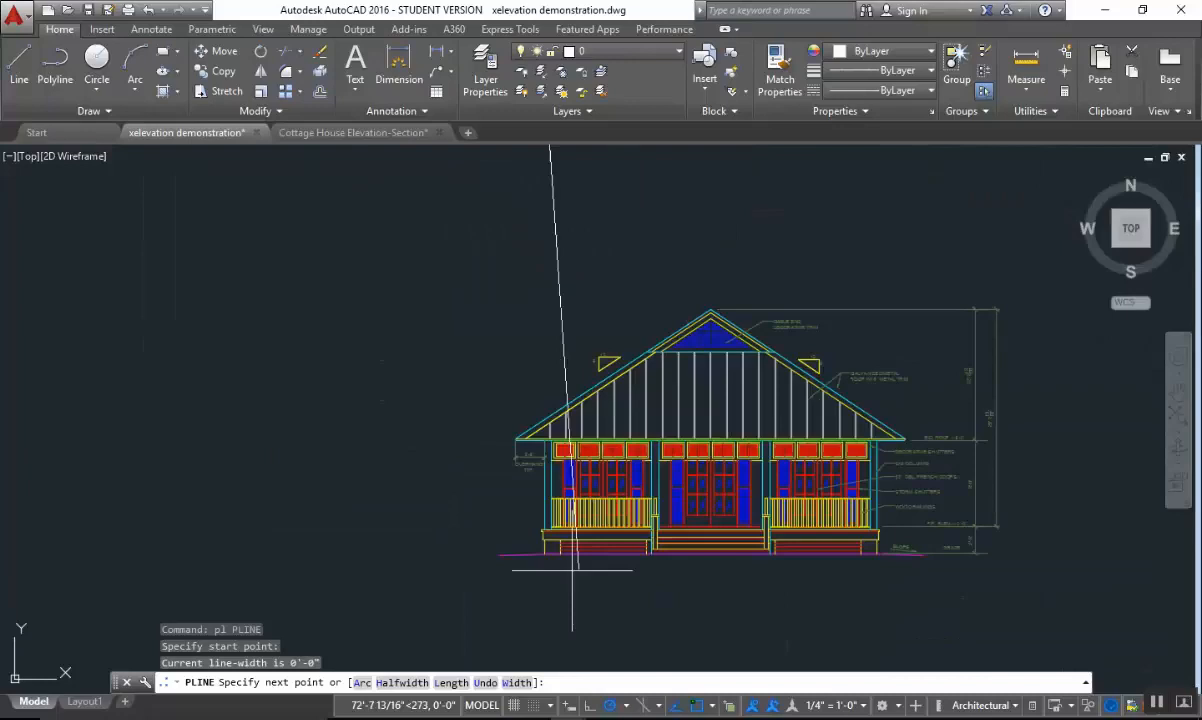
scroll(572, 570, "up", 7)
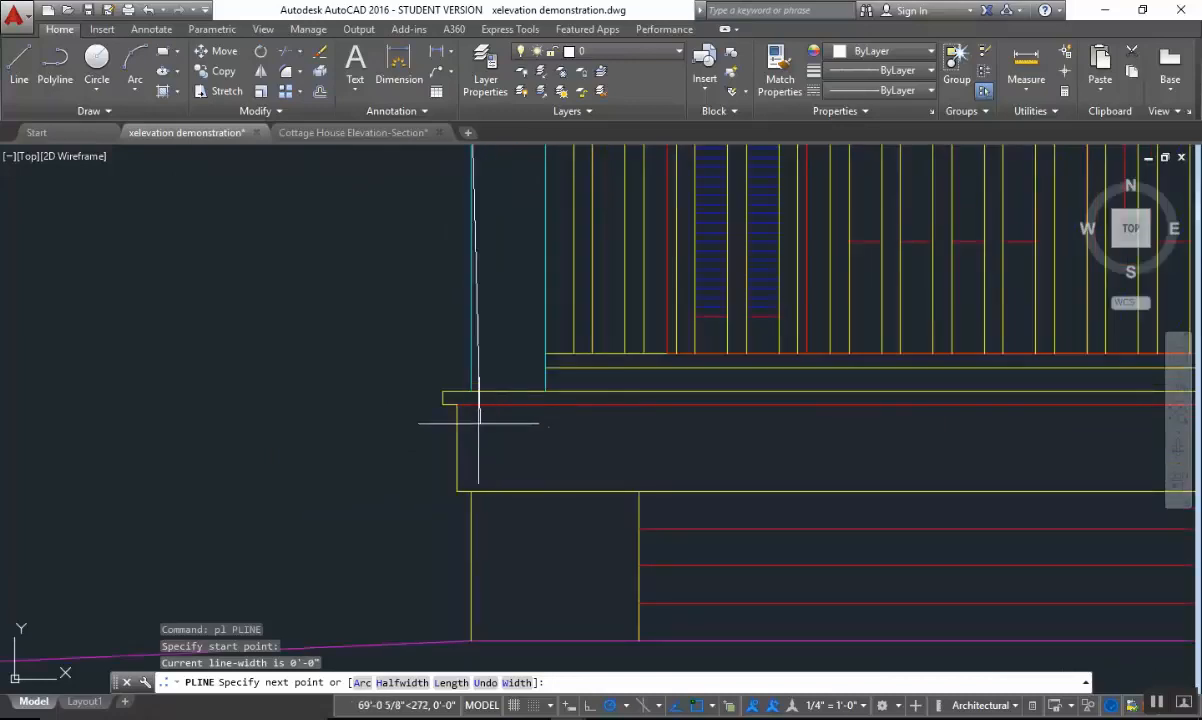
scroll(474, 420, "up", 2)
scroll(545, 430, "down", 2)
scroll(612, 472, "up", 4)
key("Escape")
middle_click_drag(512, 418, 592, 415)
key("Escape")
Measure the porch floor edge's overhang from the left column's outer face to its outer end in the finished elevation.
scroll(617, 438, "down", 4)
scroll(589, 400, "up", 2)
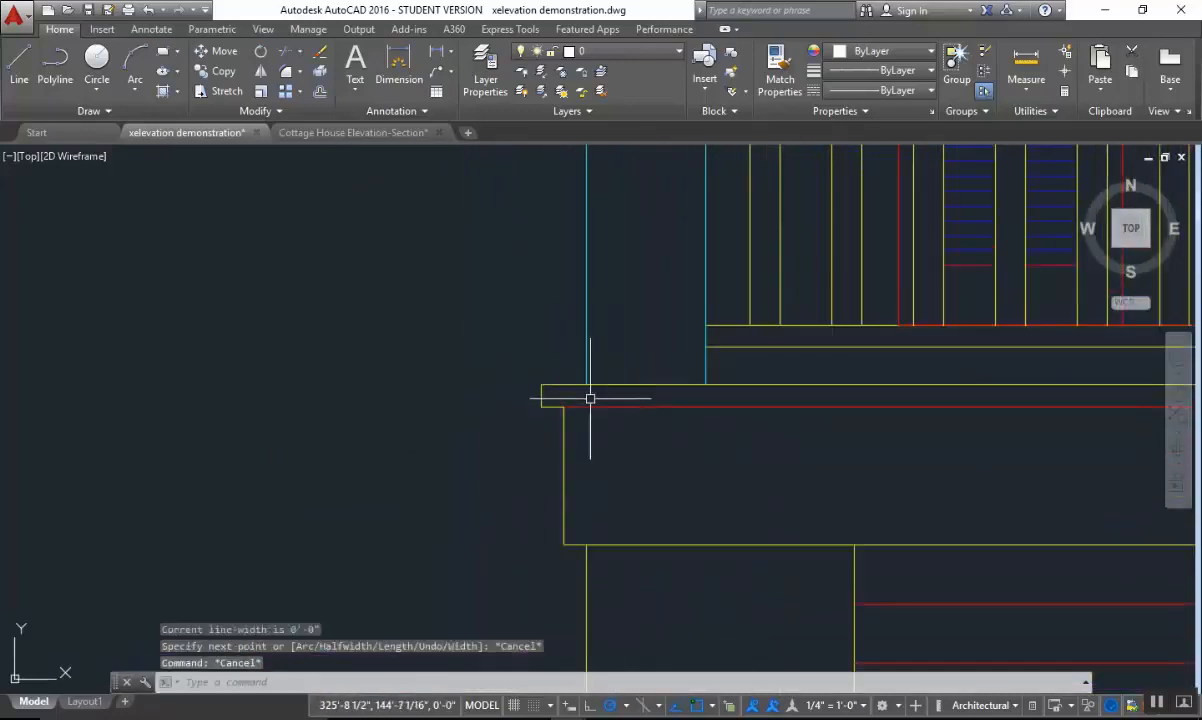
scroll(585, 387, "up", 2)
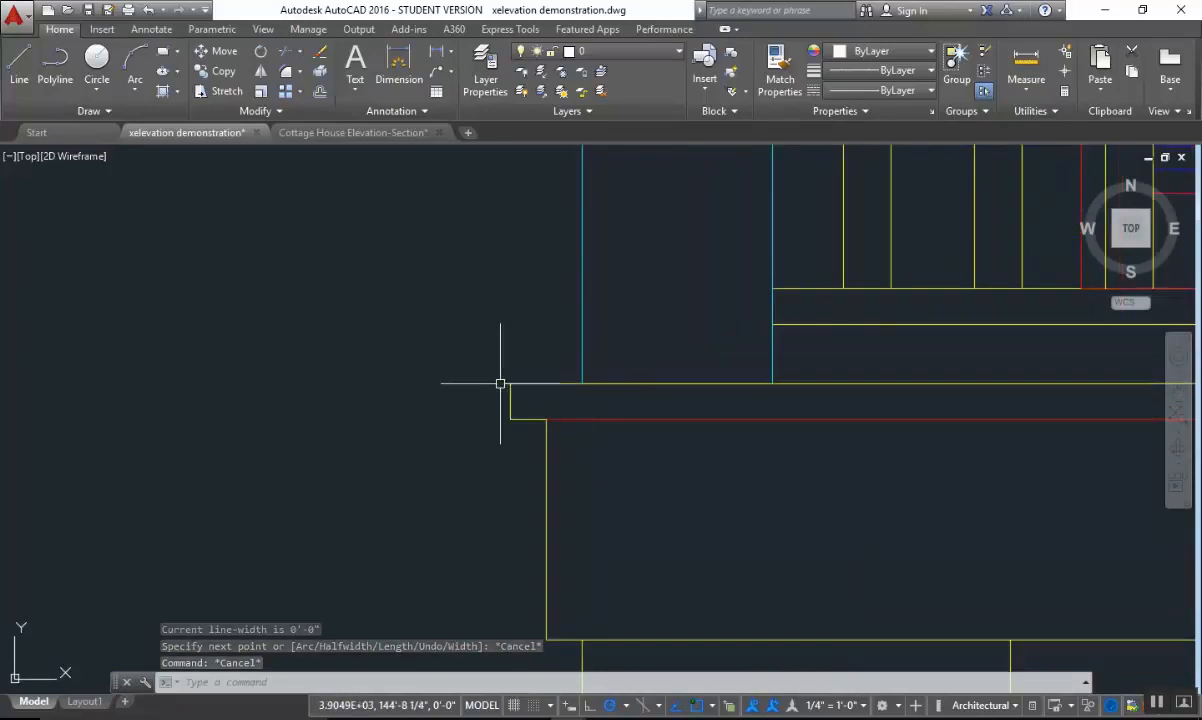
key("Escape")
left_click(436, 54)
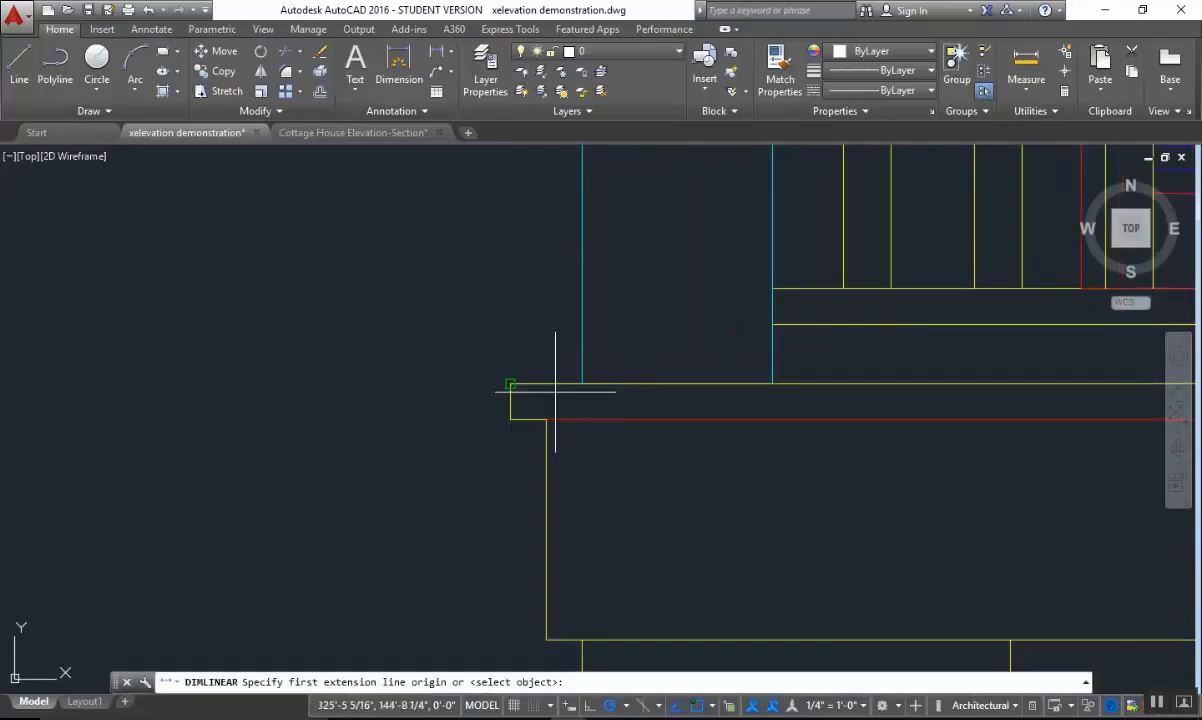
left_click(1026, 62)
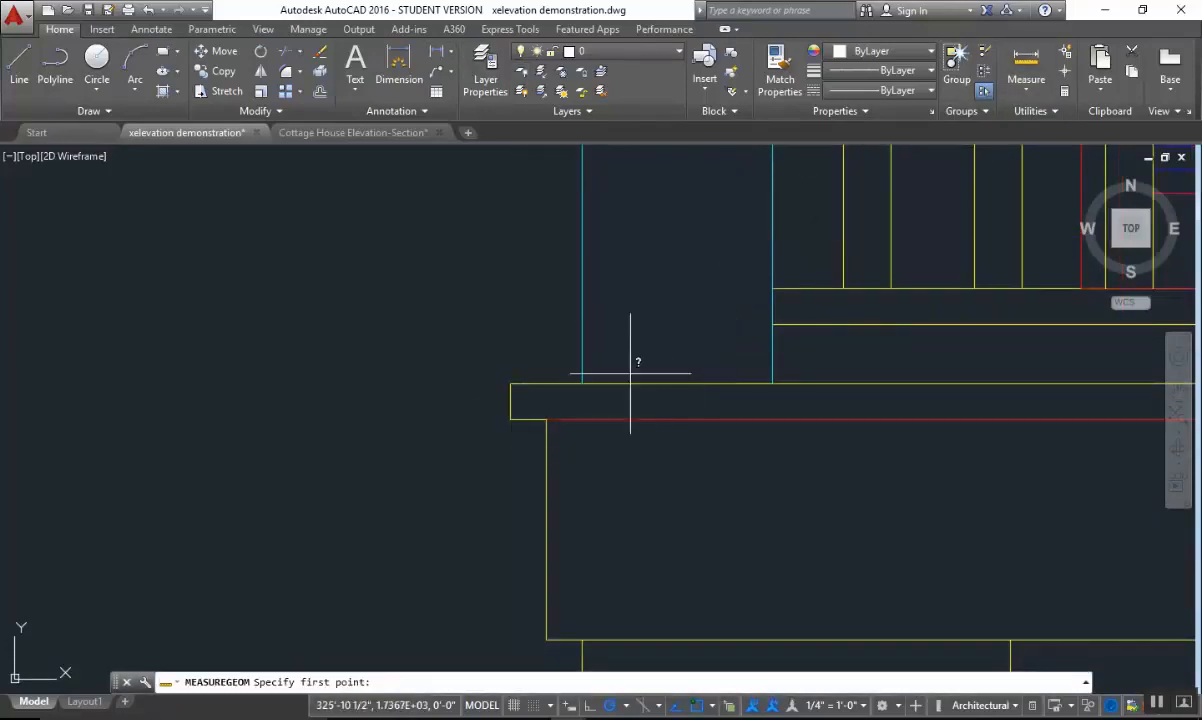
left_click(588, 385)
left_click(517, 382)
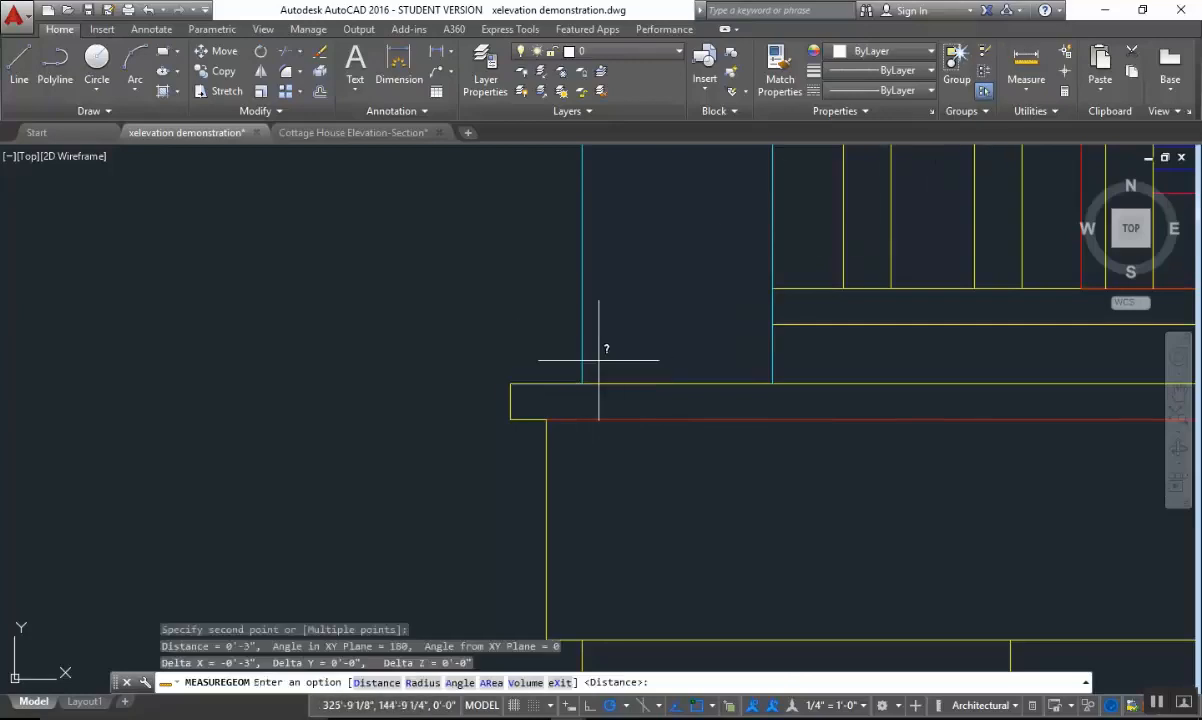
Measure the porch floor edge's thickness and the width of its underside return to the fascia at the left end.
left_click(1026, 62)
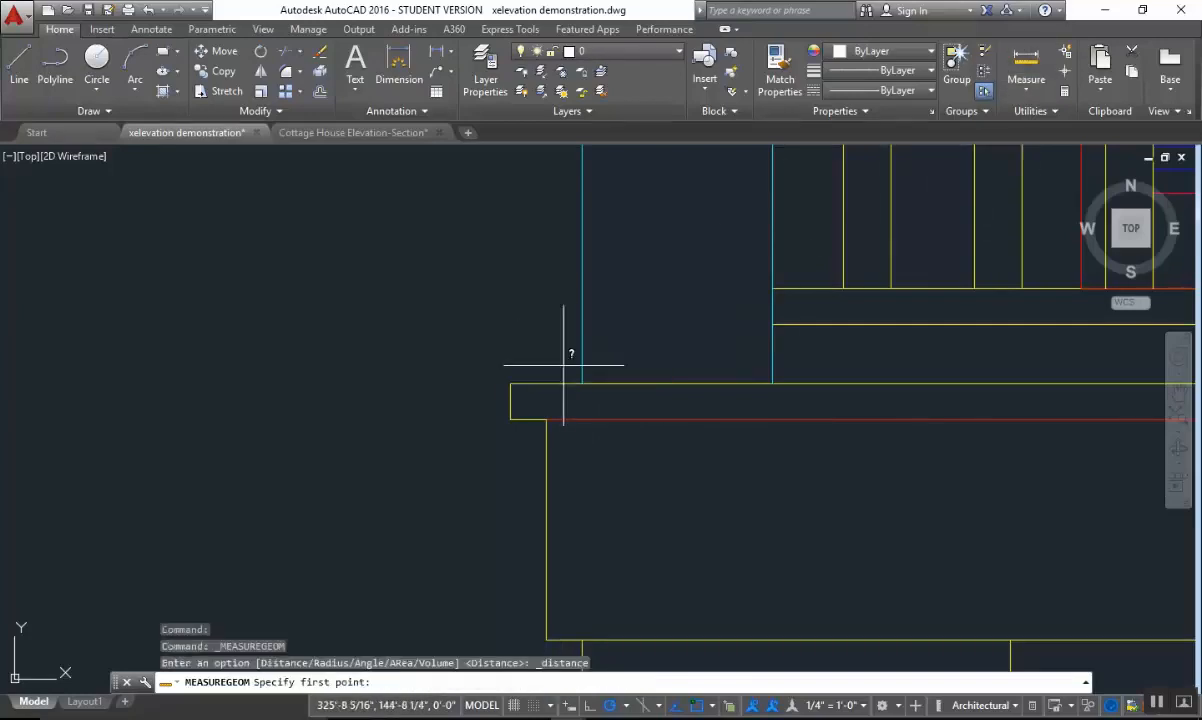
left_click(510, 383)
left_click(516, 419)
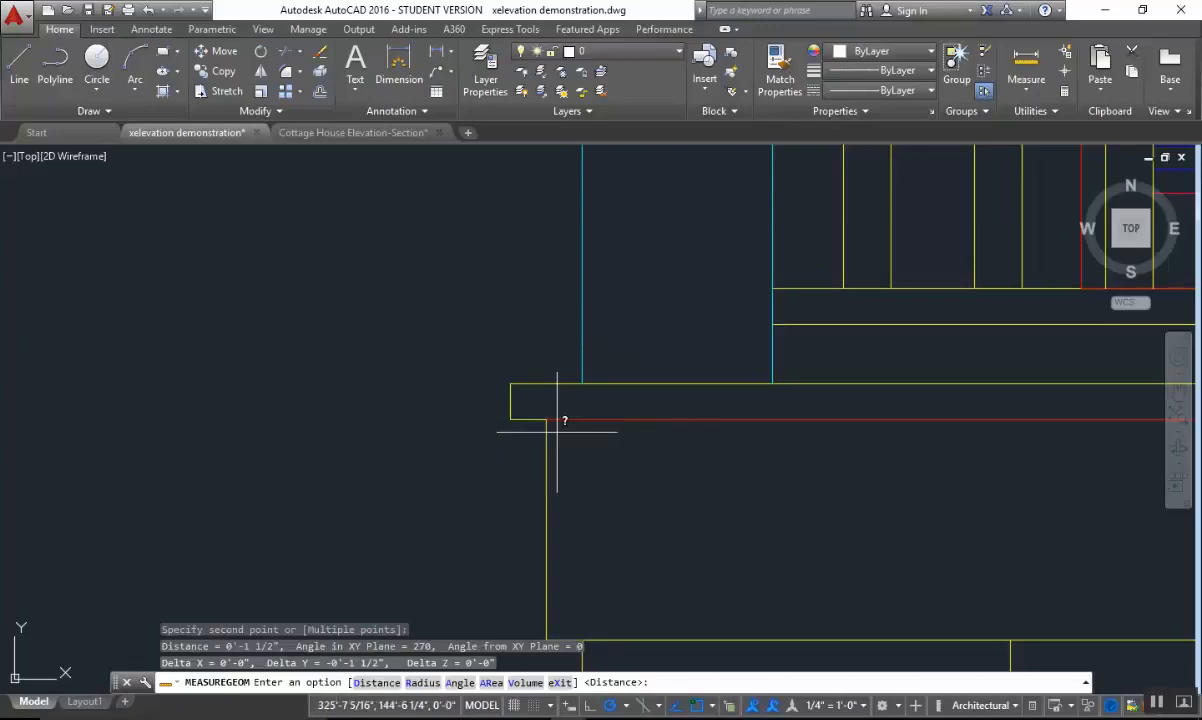
key("Return")
left_click(529, 419)
left_click(510, 420)
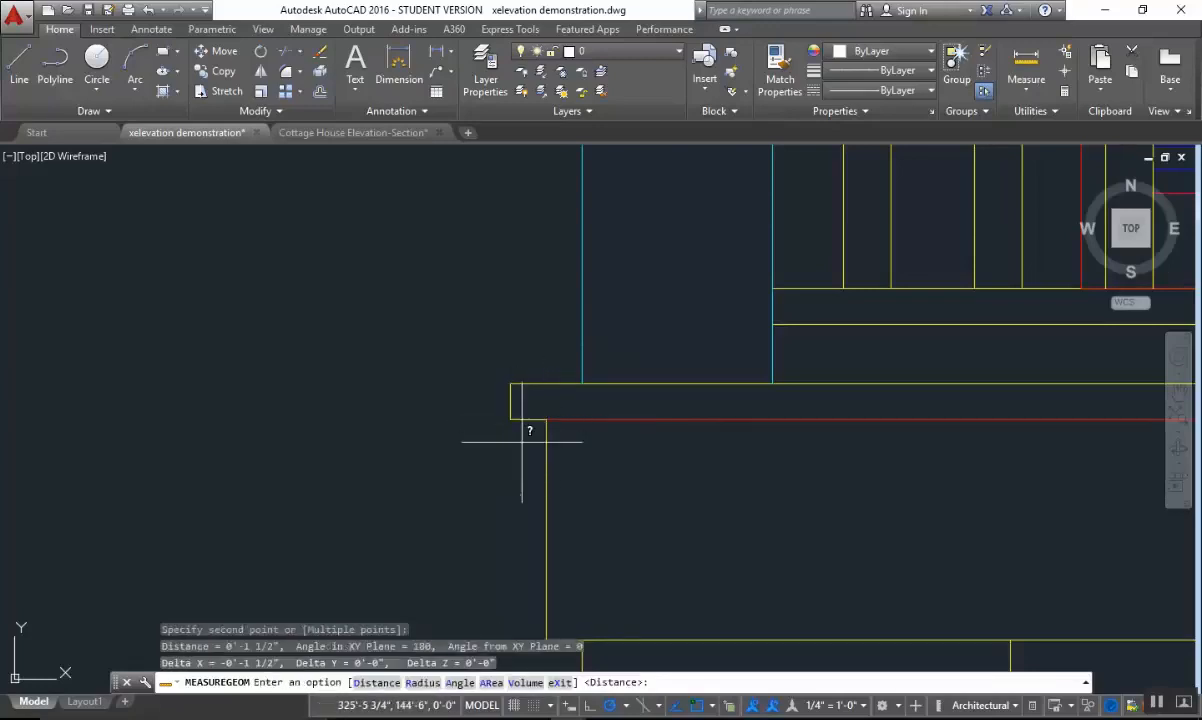
Measure the height of the fascia below the porch floor edge at the left end of the finished elevation.
scroll(526, 440, "down", 3)
scroll(600, 500, "up", 5)
key("Return")
left_click(547, 435)
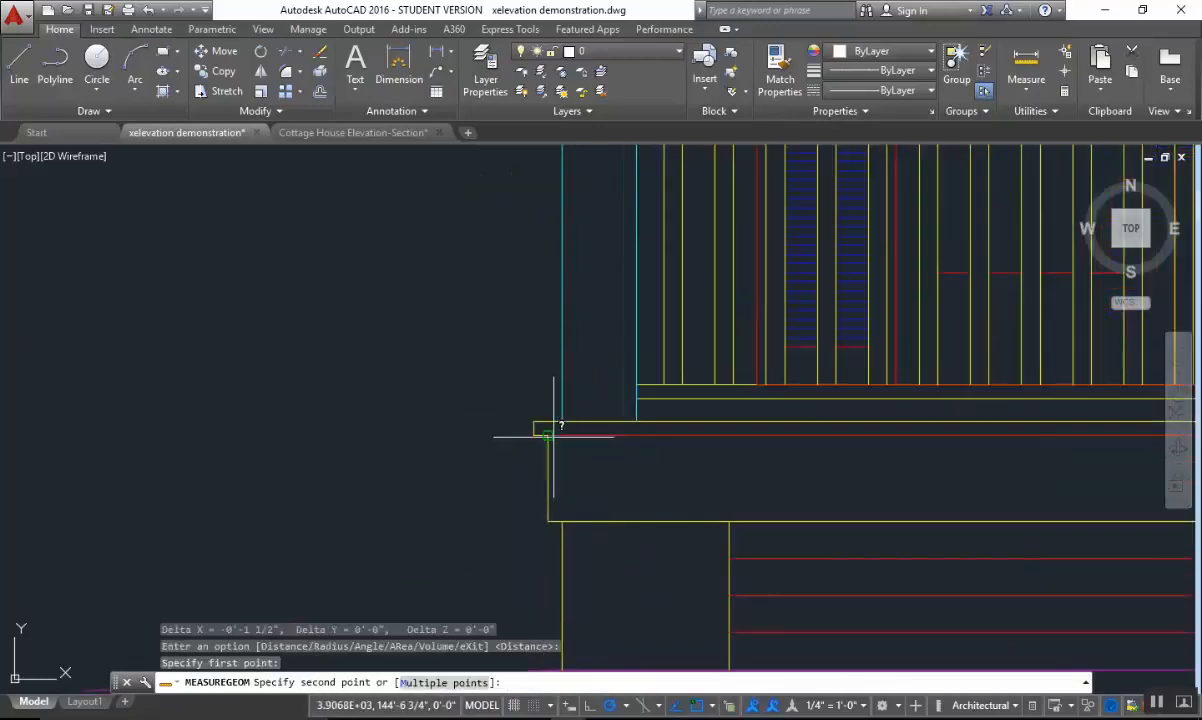
left_click(547, 522)
Erase the small trial polyline in the open area left of the porch on the underlay image.
scroll(571, 520, "down", 2)
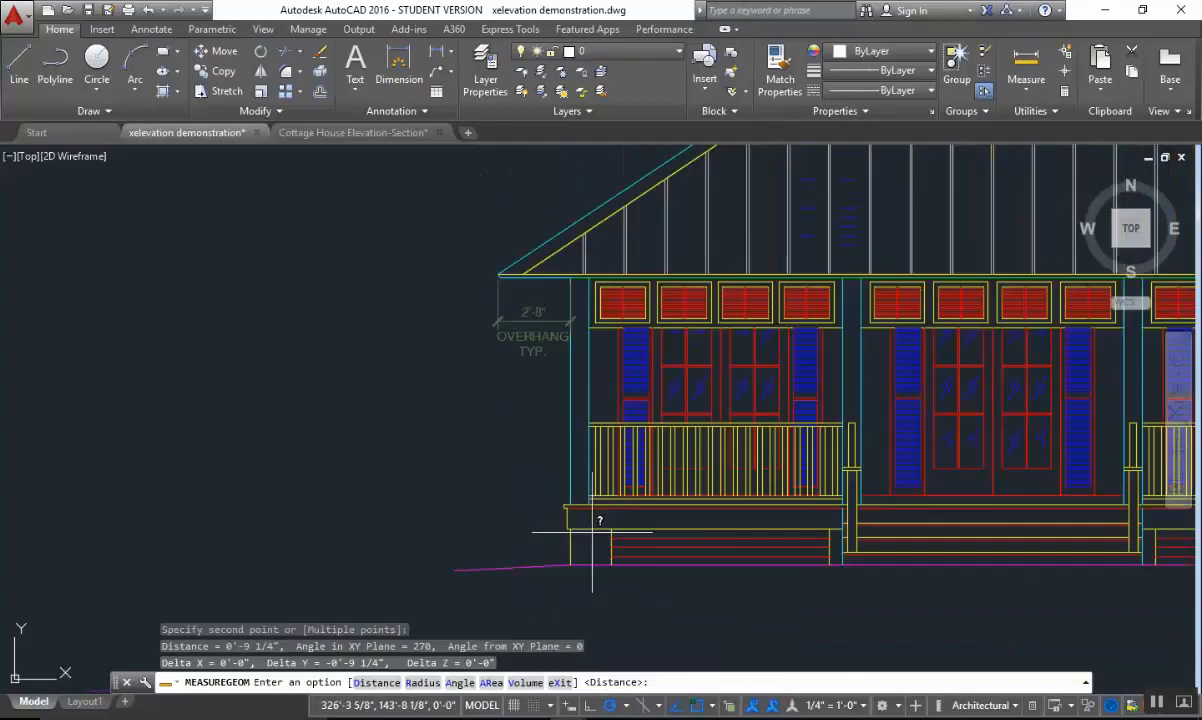
scroll(621, 380, "down", 4)
scroll(610, 390, "up", 4)
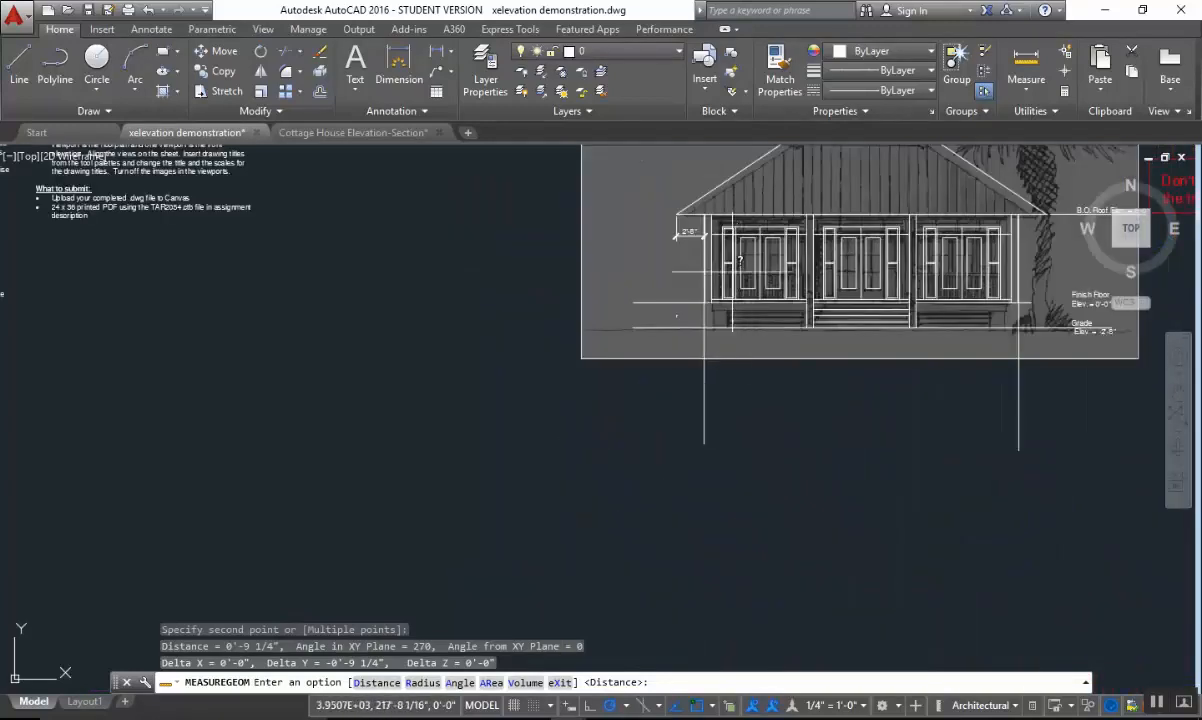
key("Escape")
key("Escape")
scroll(604, 393, "up", 4)
type("e")
key("Return")
left_click(631, 350)
left_click(531, 389)
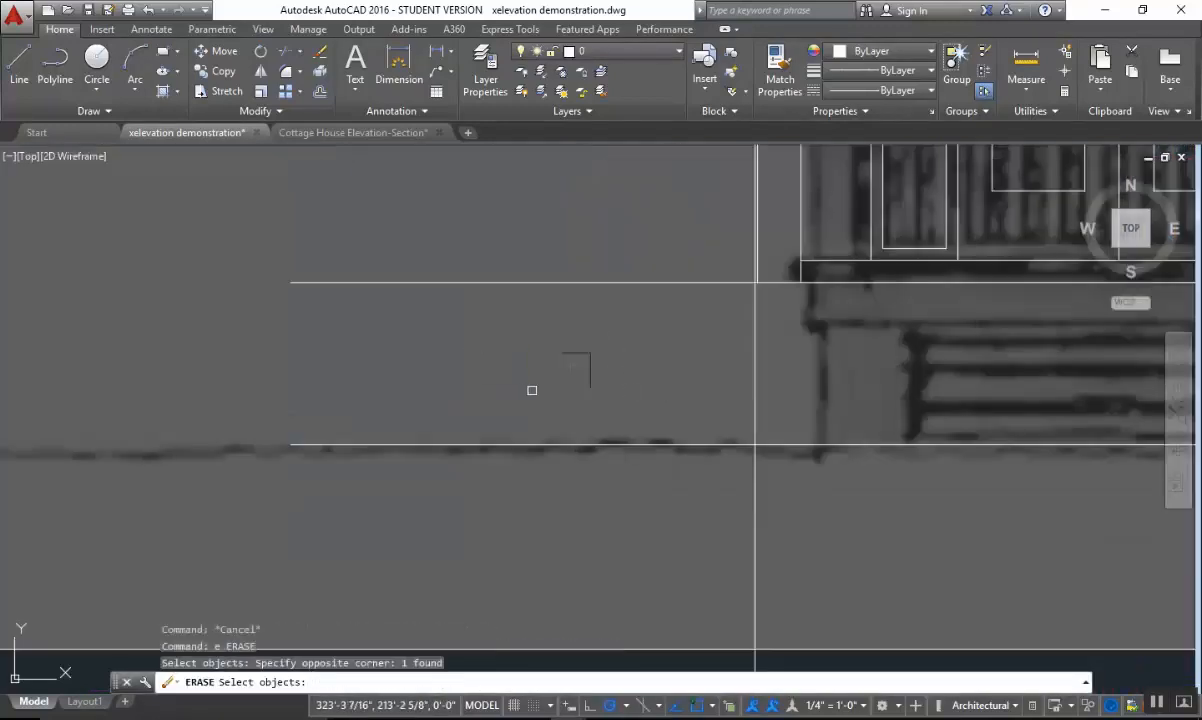
key("Return")
key("Escape")
Draw a floor edge polyline in the open area left of the porch: 3 inches left, 1.5 inches down and 1.5 inches right.
middle_click_drag(686, 347, 666, 382)
scroll(668, 382, "up", 2)
type("pl")
key("Return")
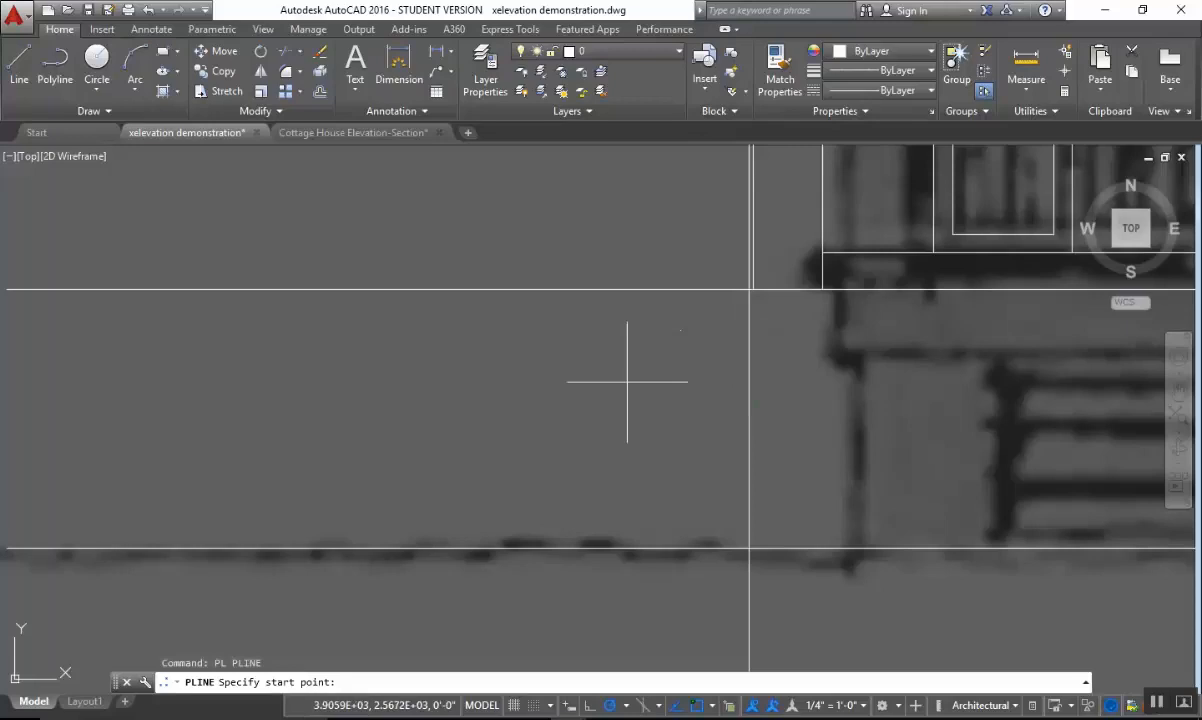
middle_click_drag(508, 379, 670, 336)
left_click(751, 330)
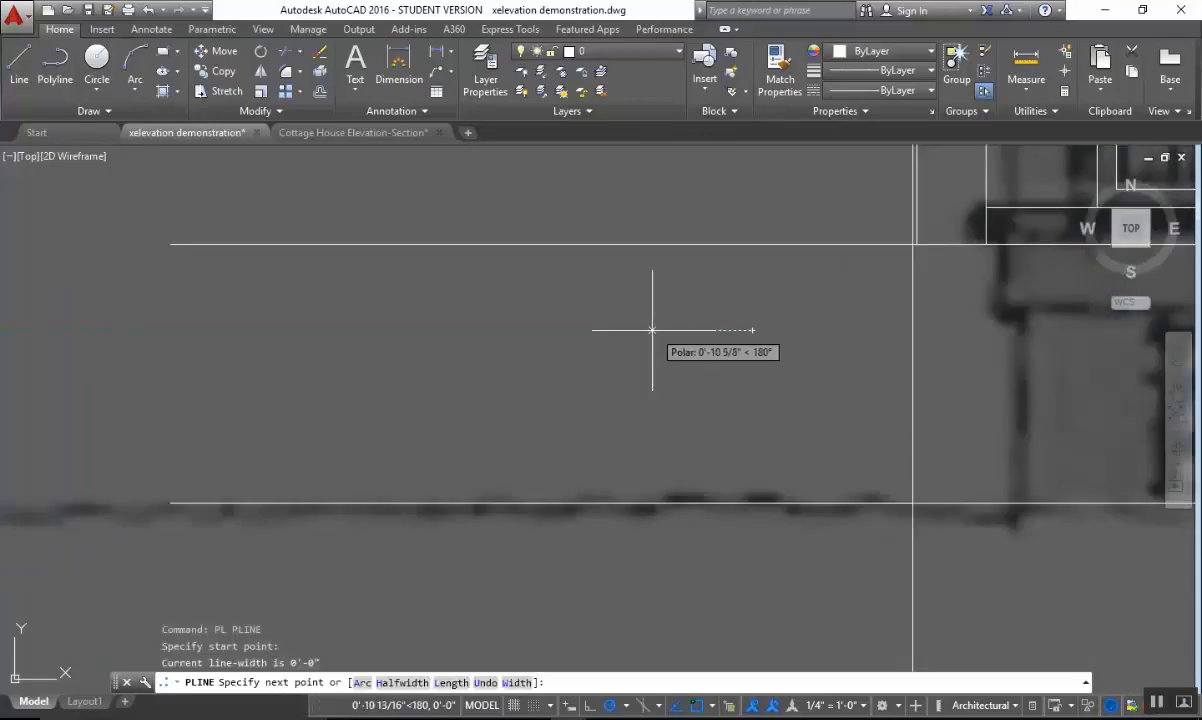
type("3")
key("Return")
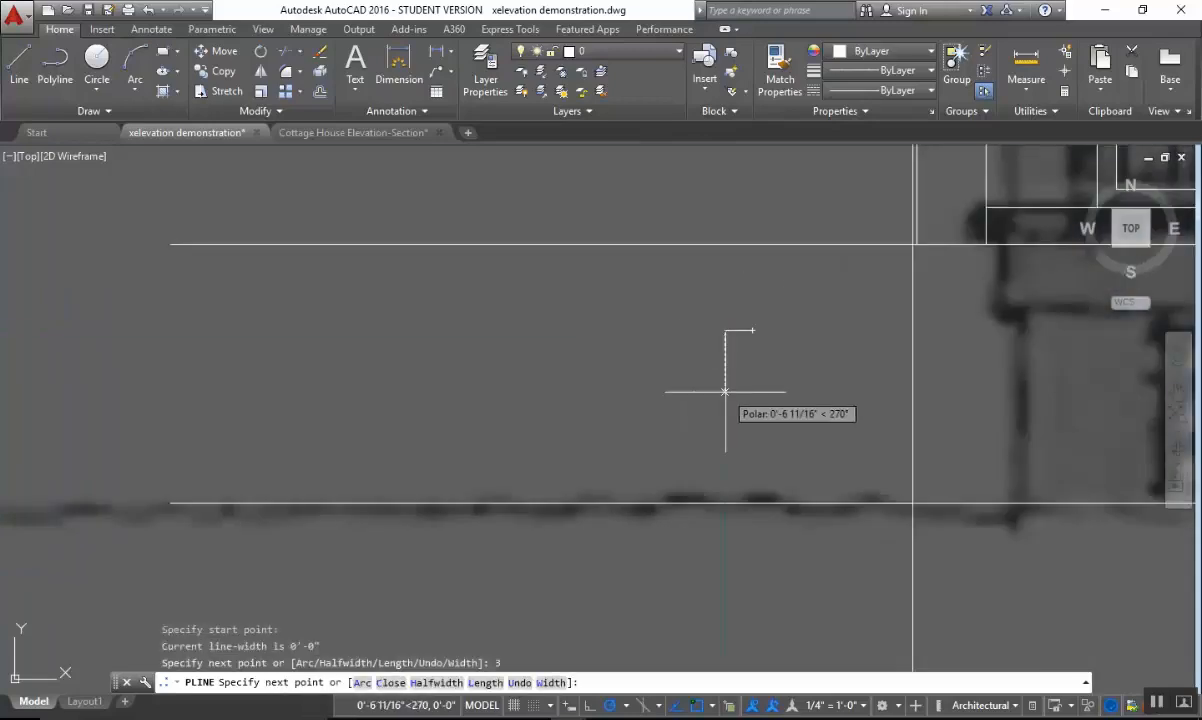
type("1.5")
key("Return")
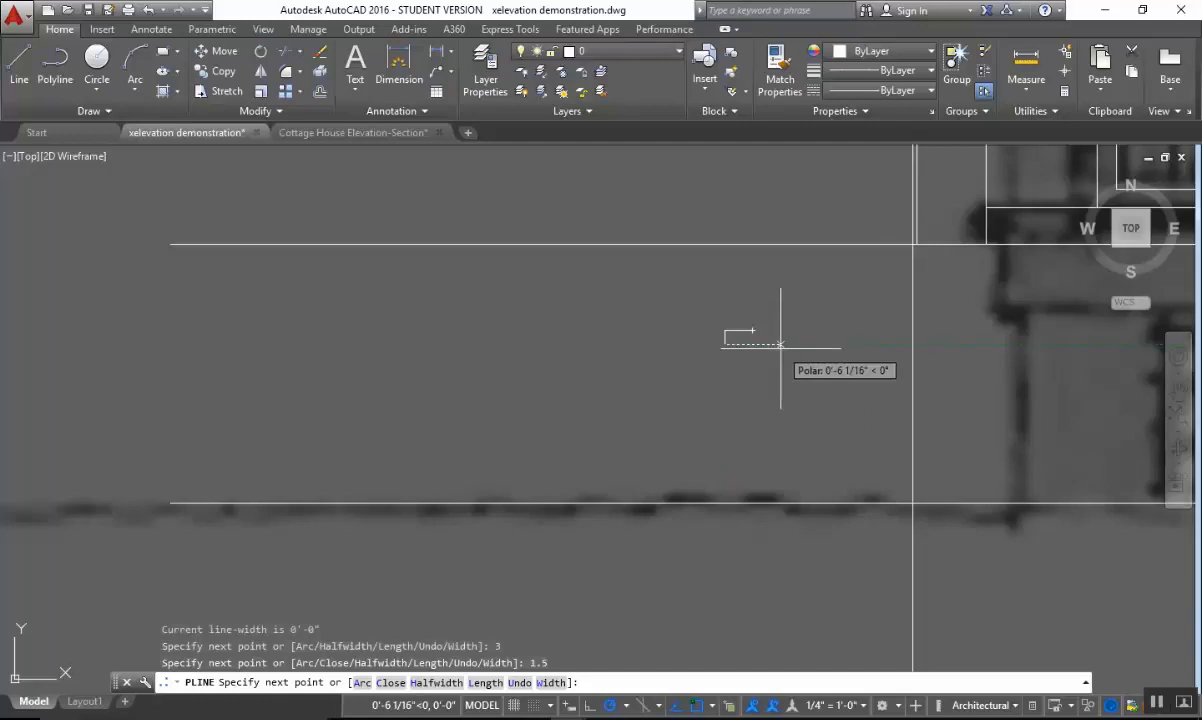
type("1.5")
key("Return")
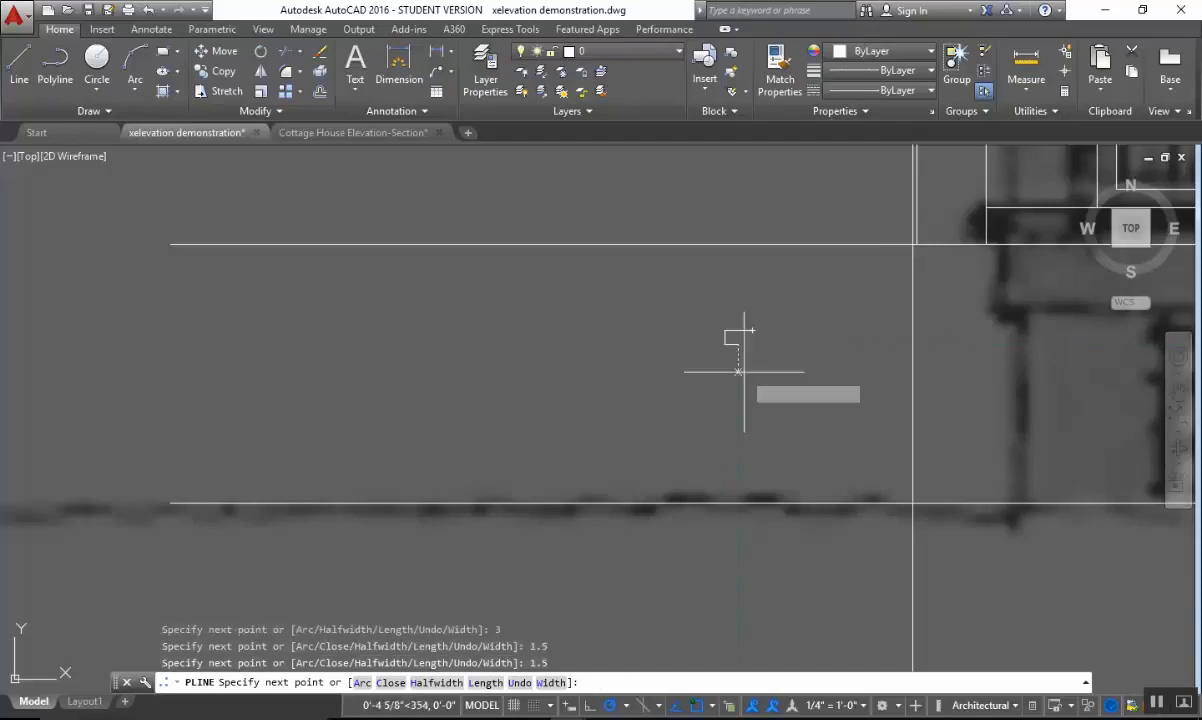
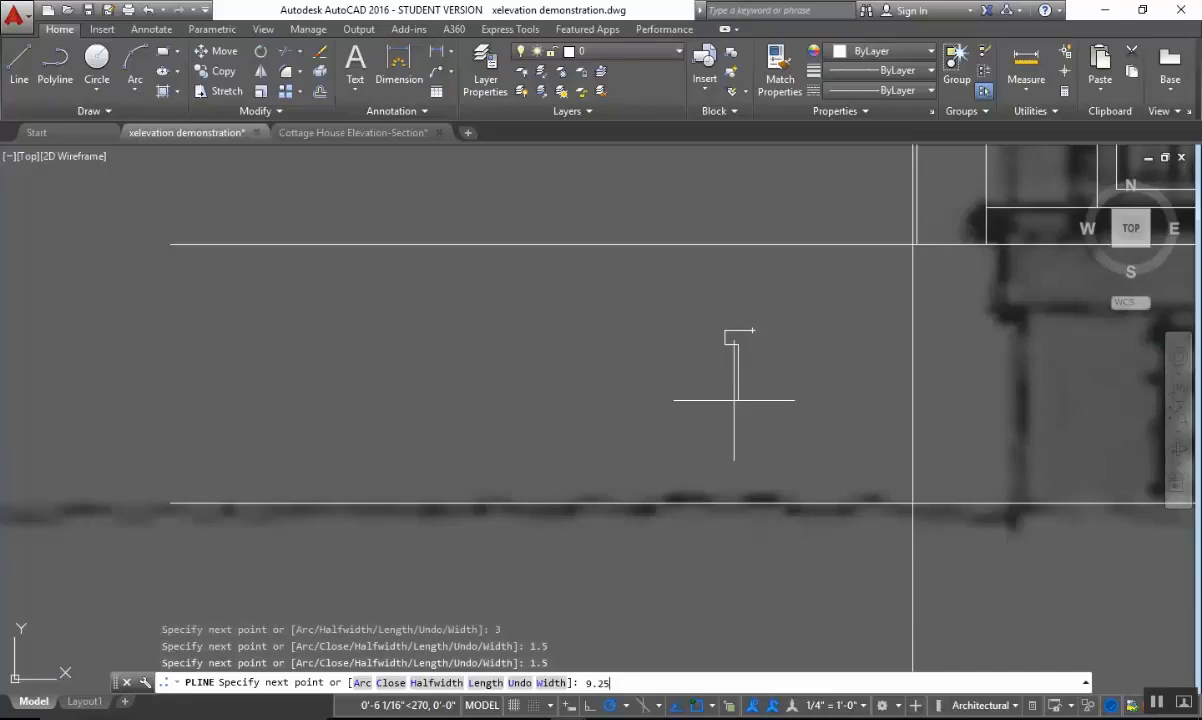
Continue the polyline 9.25 inches down, 1.5 inches right and straight down past the grade line.
type("9.25")
key("Return")
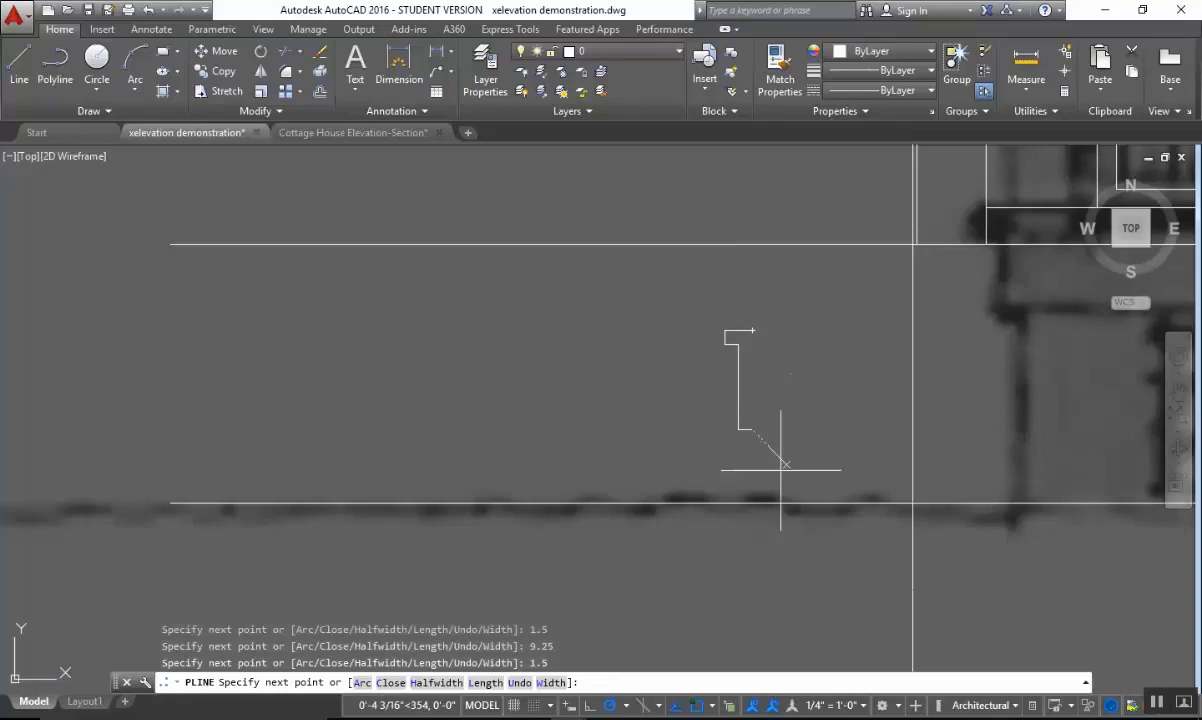
middle_click_drag(754, 585, 686, 527)
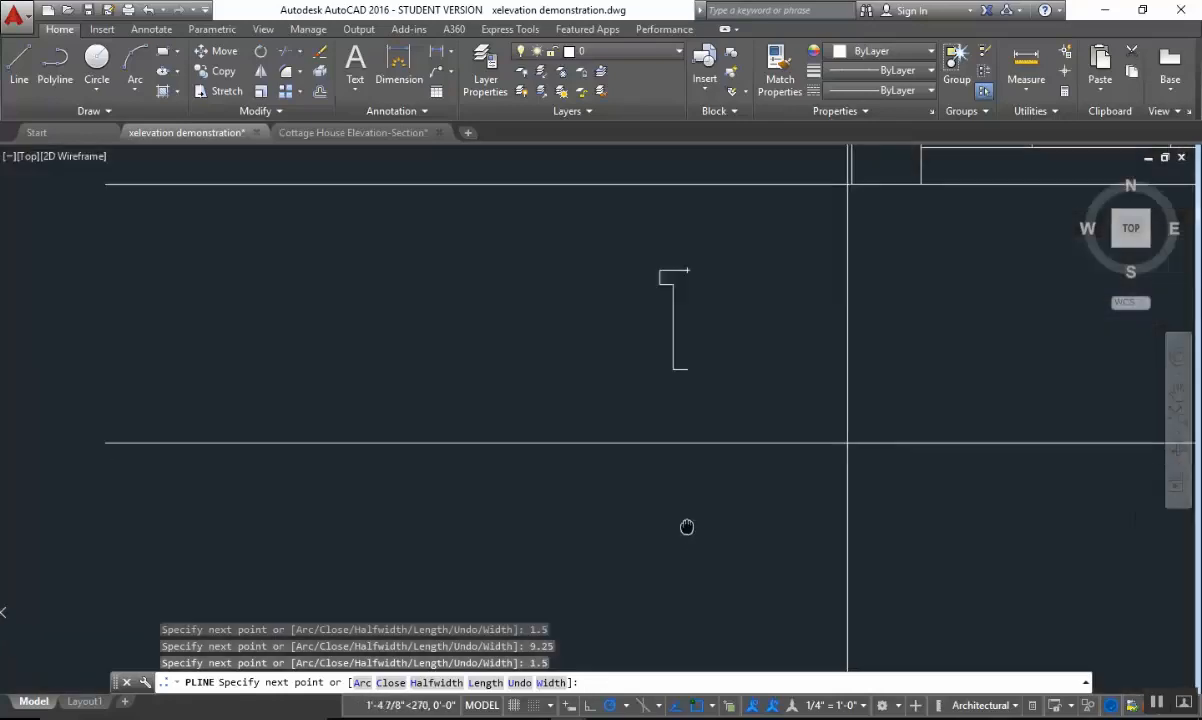
left_click(689, 531)
key("Escape")
key("Escape")
middle_click_drag(727, 348, 710, 413)
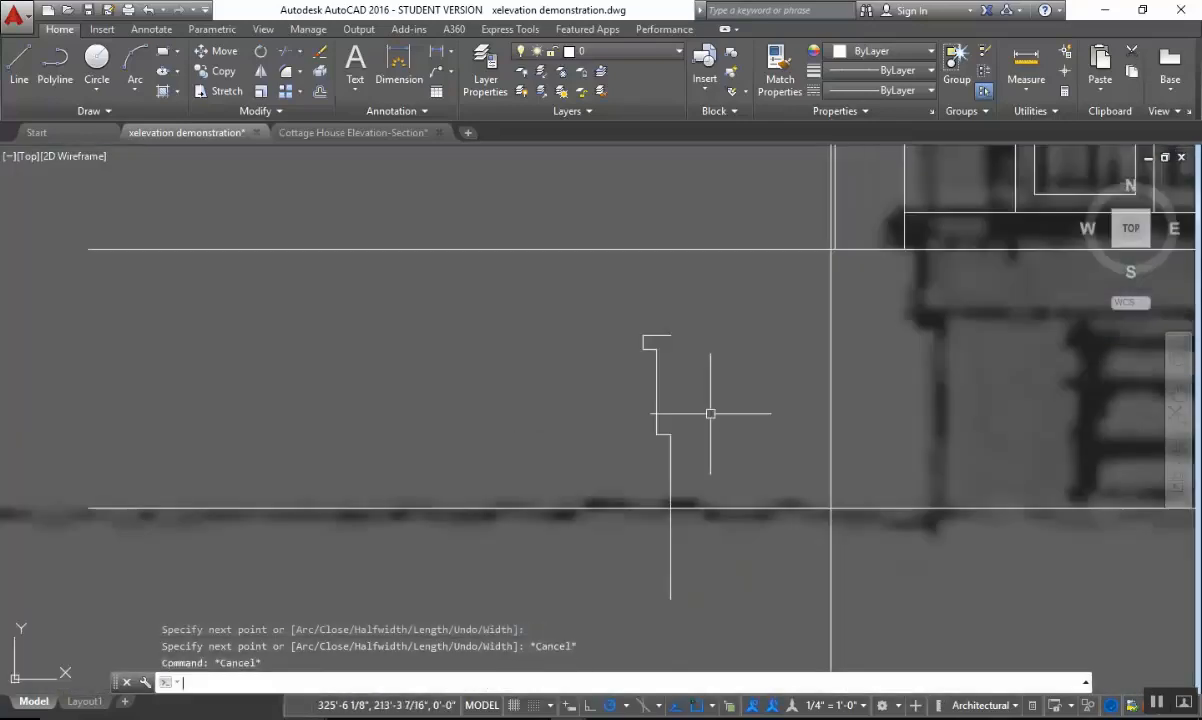
Move the floor edge profile by its upper right end onto the porch floor line at the left column's outer edge.
type("m")
key("Return")
left_click(716, 333)
left_click(614, 461)
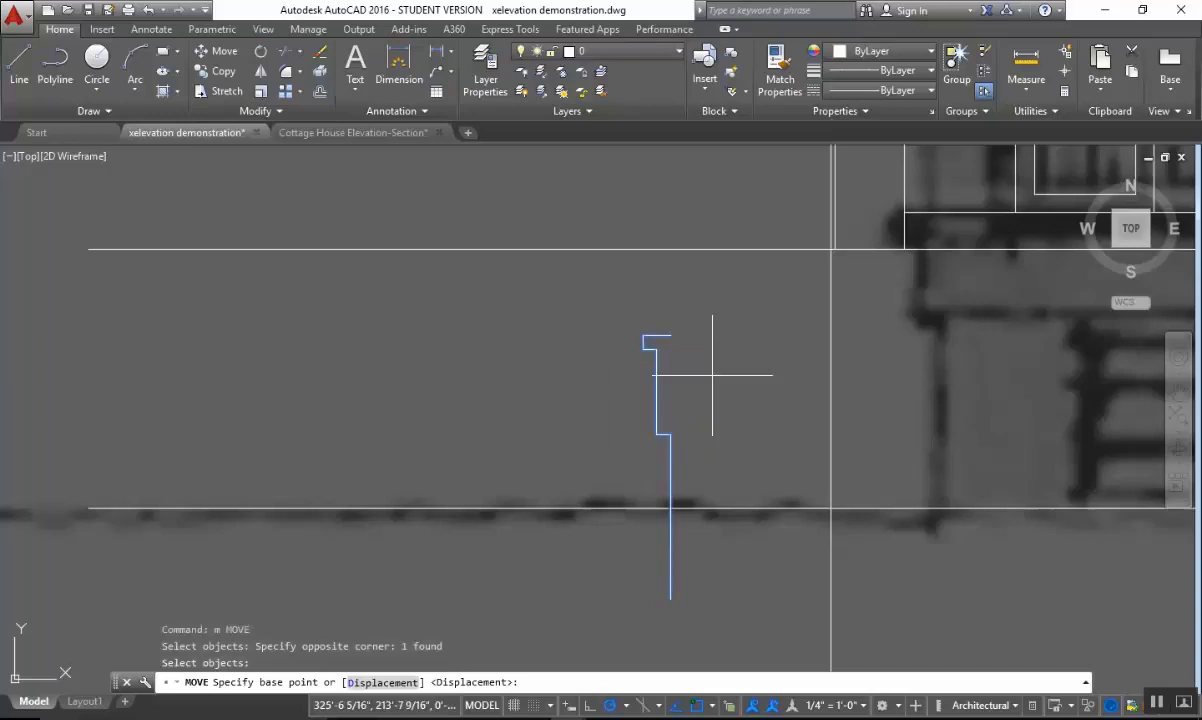
left_click(670, 335)
key("Escape")
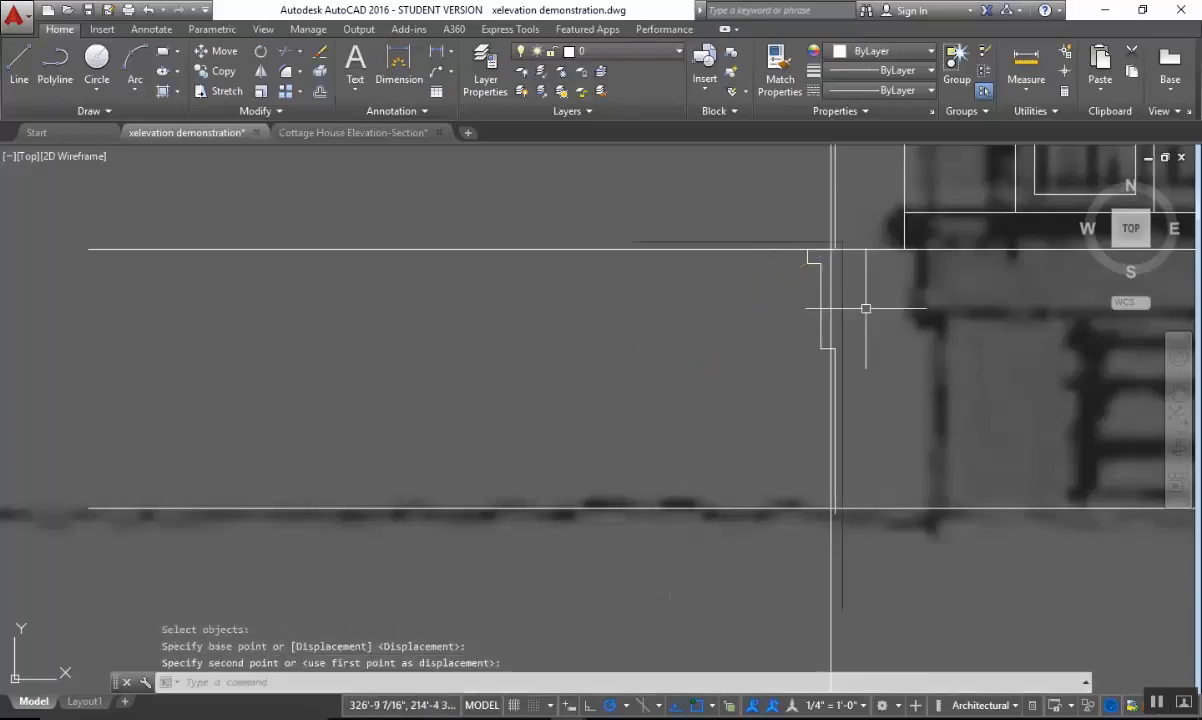
mouse_move(864, 309)
middle_mouse_down()
mouse_move(810, 373)
mouse_move(829, 410)
mouse_move(767, 340)
middle_mouse_up()
key("Escape")
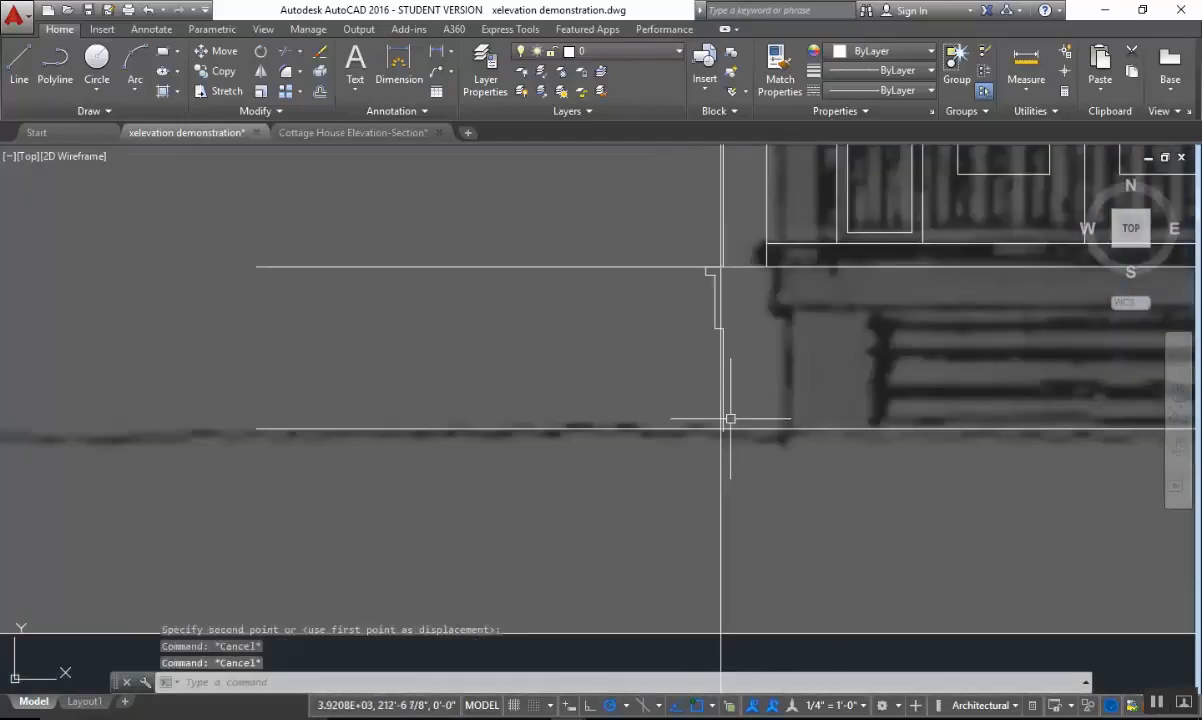
Stretch the profile's lower end up to the grade line.
left_click(722, 416)
scroll(724, 425, "up", 2)
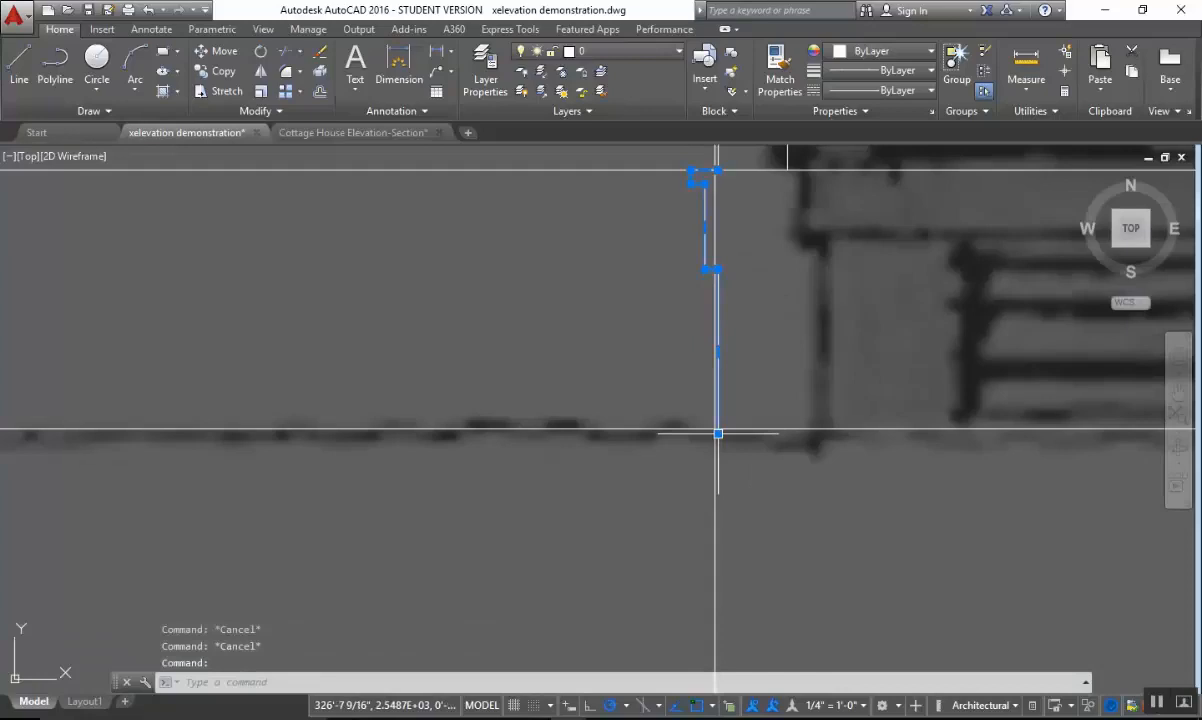
left_click(715, 432)
key("Escape")
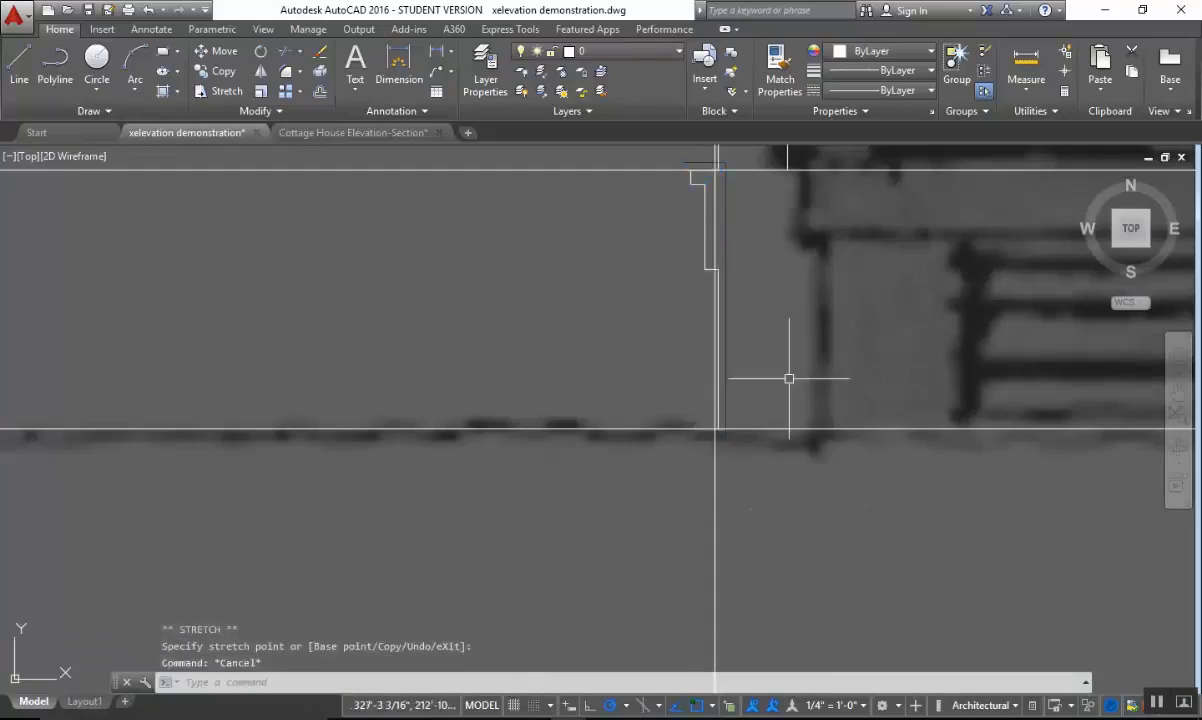
key("Escape")
left_click(738, 496)
left_click(684, 515)
scroll(790, 528, "down", 2)
key("Escape")
key("Escape")
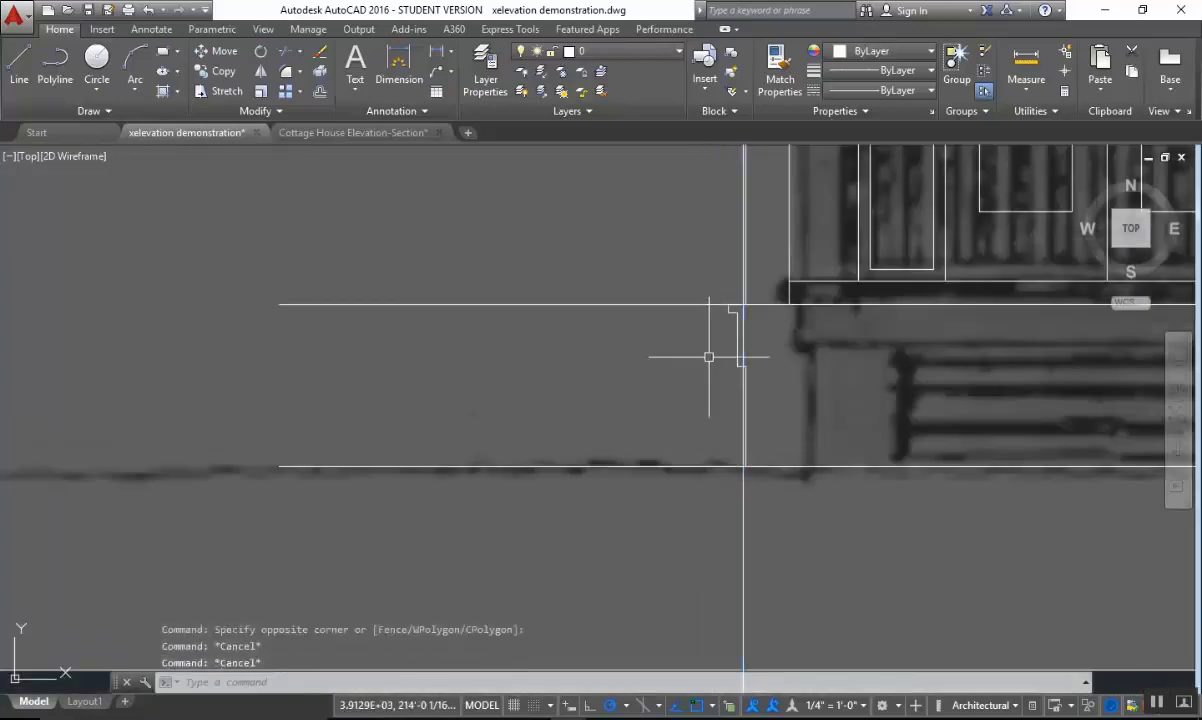
Trim the left column's outer vertical line below the porch floor line, using the floor line as cutting edge.
type("tr")
key("Return")
left_click(714, 275)
left_click(645, 307)
scroll(705, 380, "up", 3)
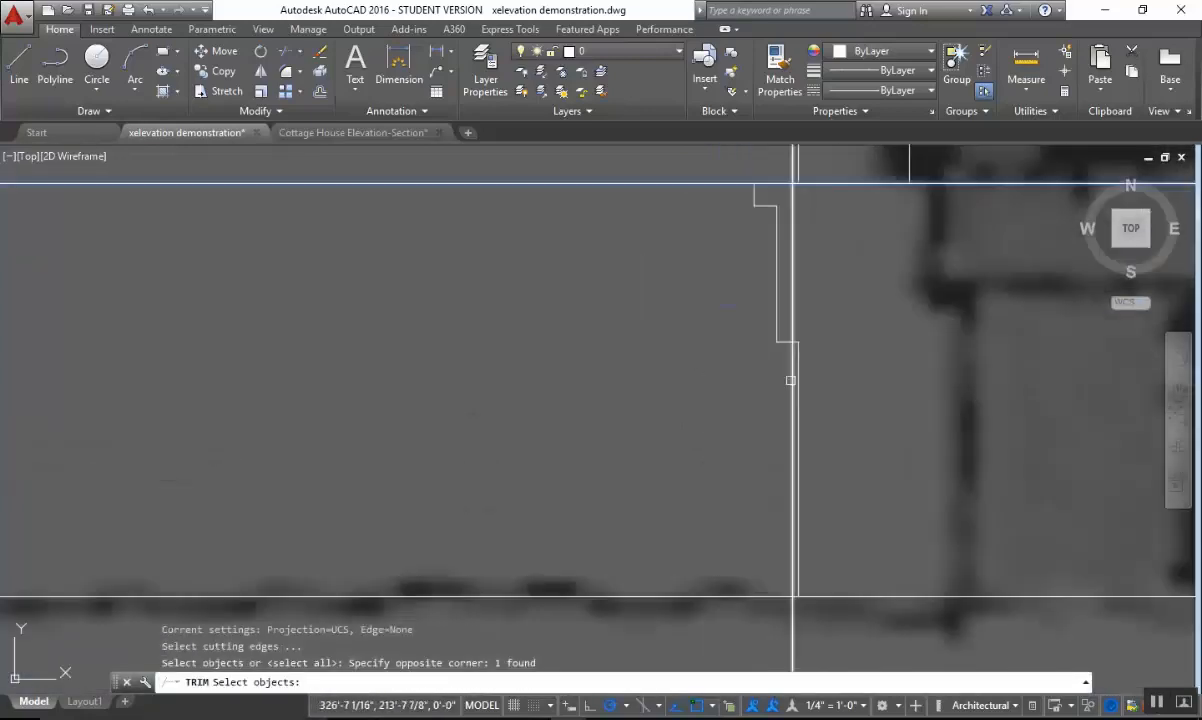
key("Return")
key("Escape")
scroll(825, 408, "down", 4)
mouse_move(838, 416)
middle_mouse_down()
mouse_move(810, 402)
mouse_move(595, 421)
middle_mouse_up()
key("Escape")
key("Escape")
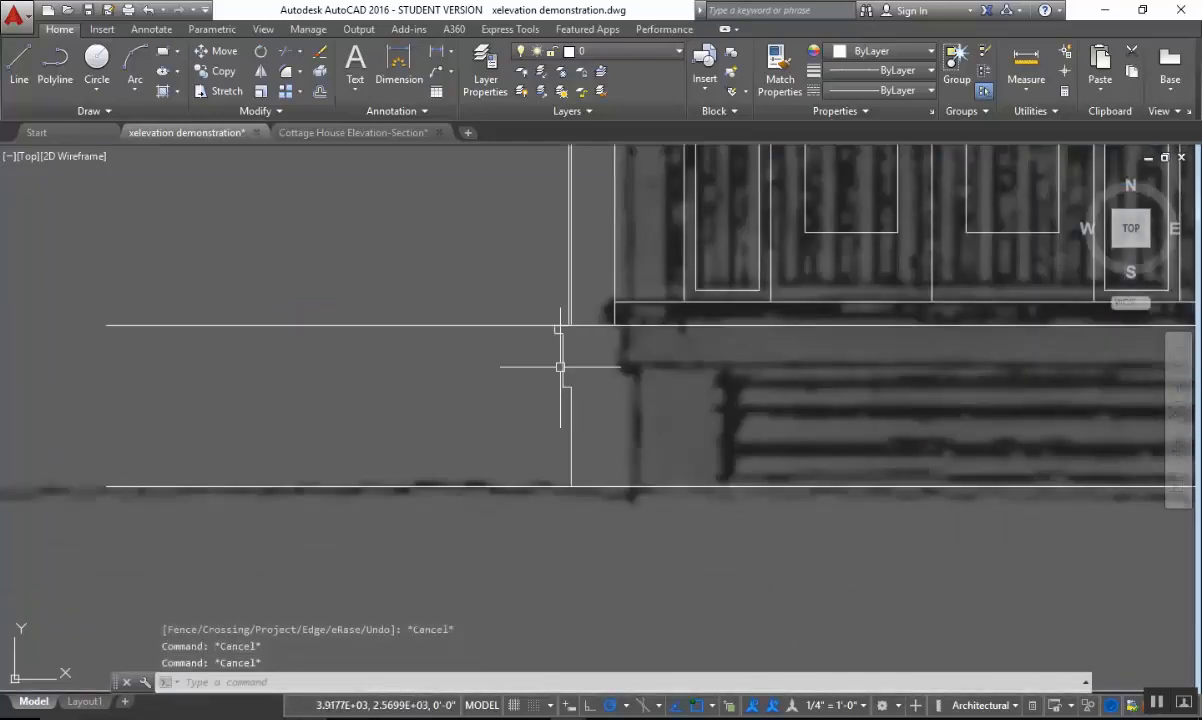
Draw the fascia's bottom line from the profile's lower inner corner horizontally to the column left of the stairs.
scroll(662, 392, "down", 2)
mouse_move(665, 392)
middle_mouse_down()
mouse_move(408, 416)
mouse_move(373, 450)
middle_mouse_up()
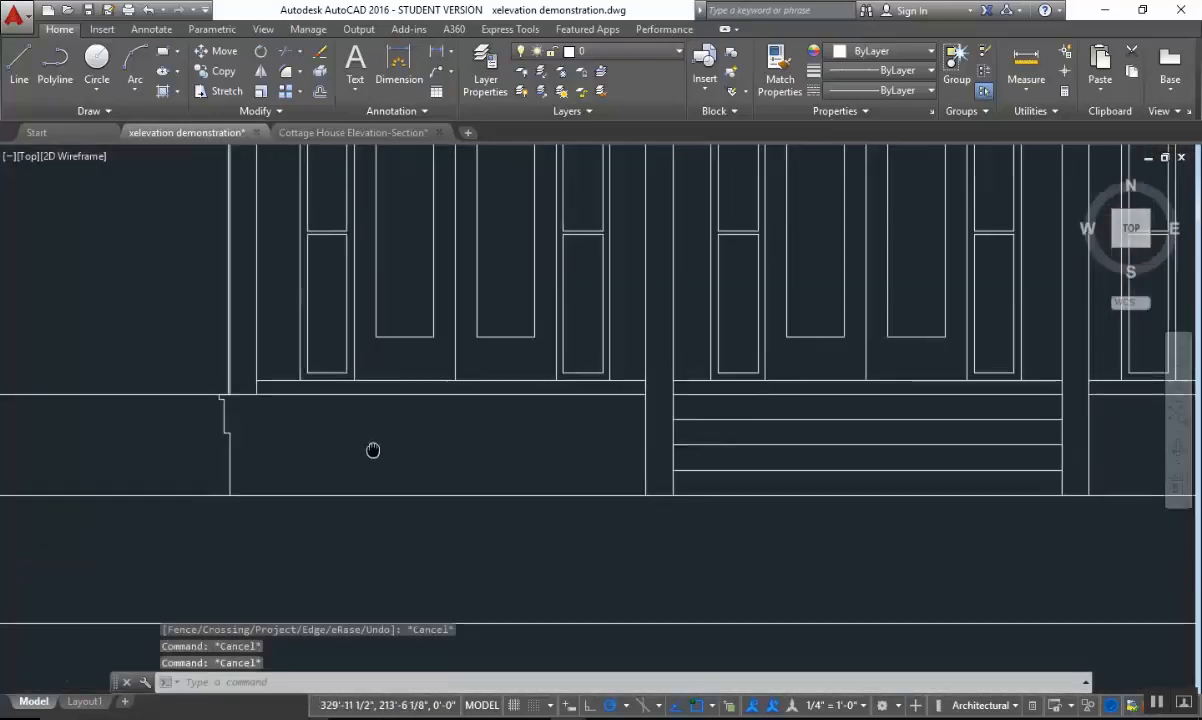
key("Escape")
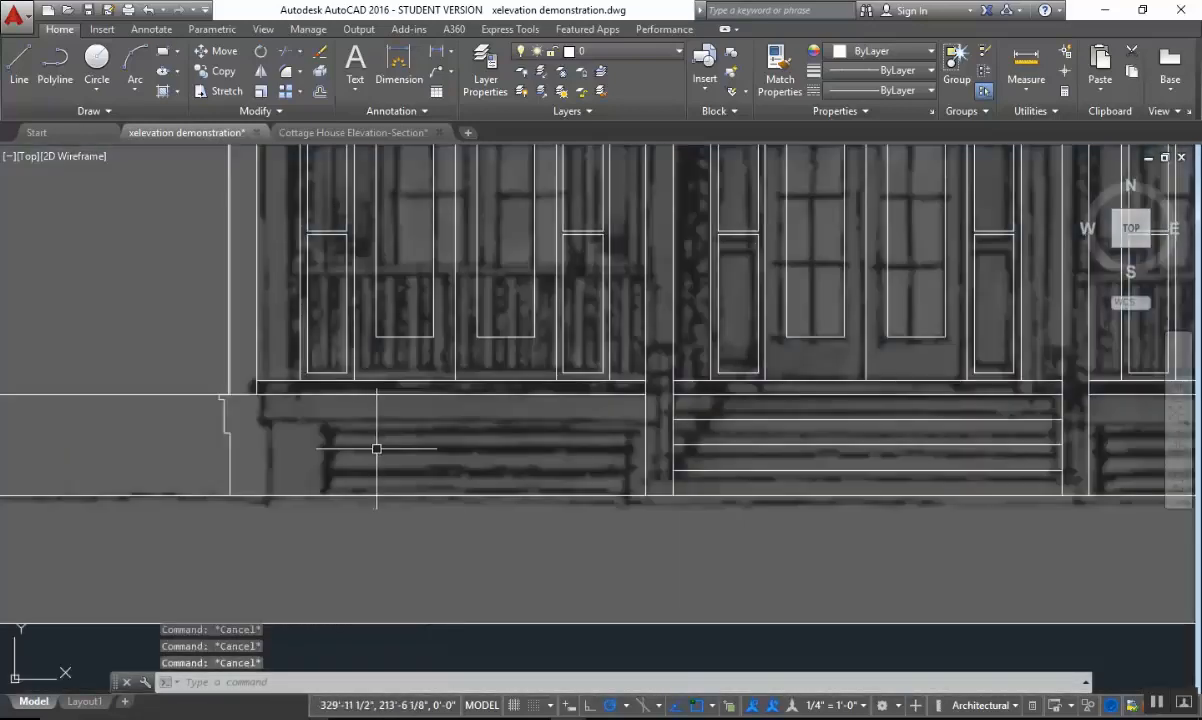
type("l")
key("Return")
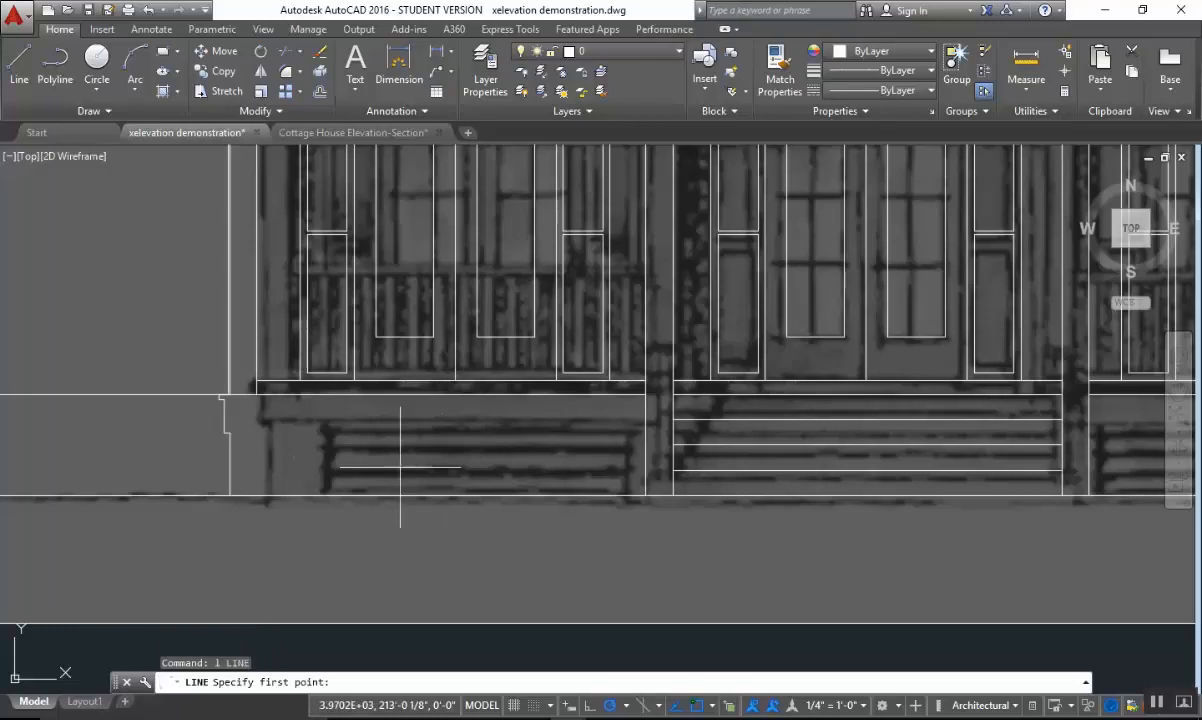
left_click(228, 433)
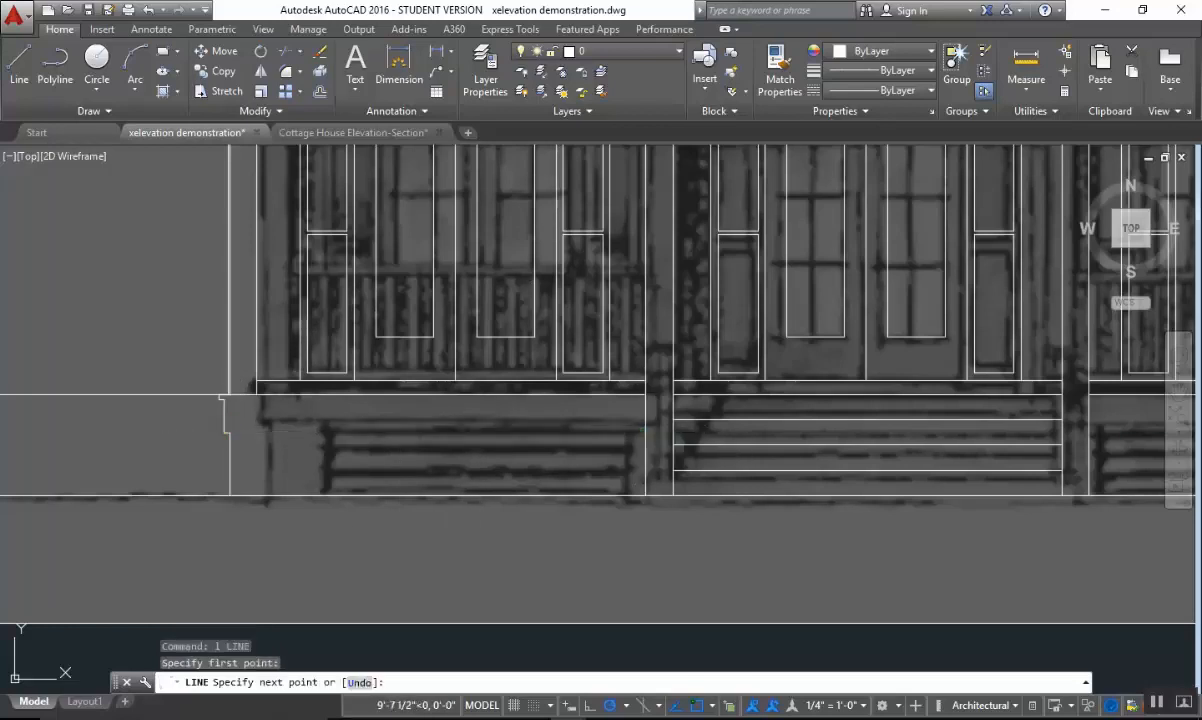
left_click(645, 432)
key("Escape")
Mirror the floor edge profile and fascia line about a vertical axis through the roof peak, keeping the originals.
middle_click_drag(512, 467, 740, 462)
type("mi")
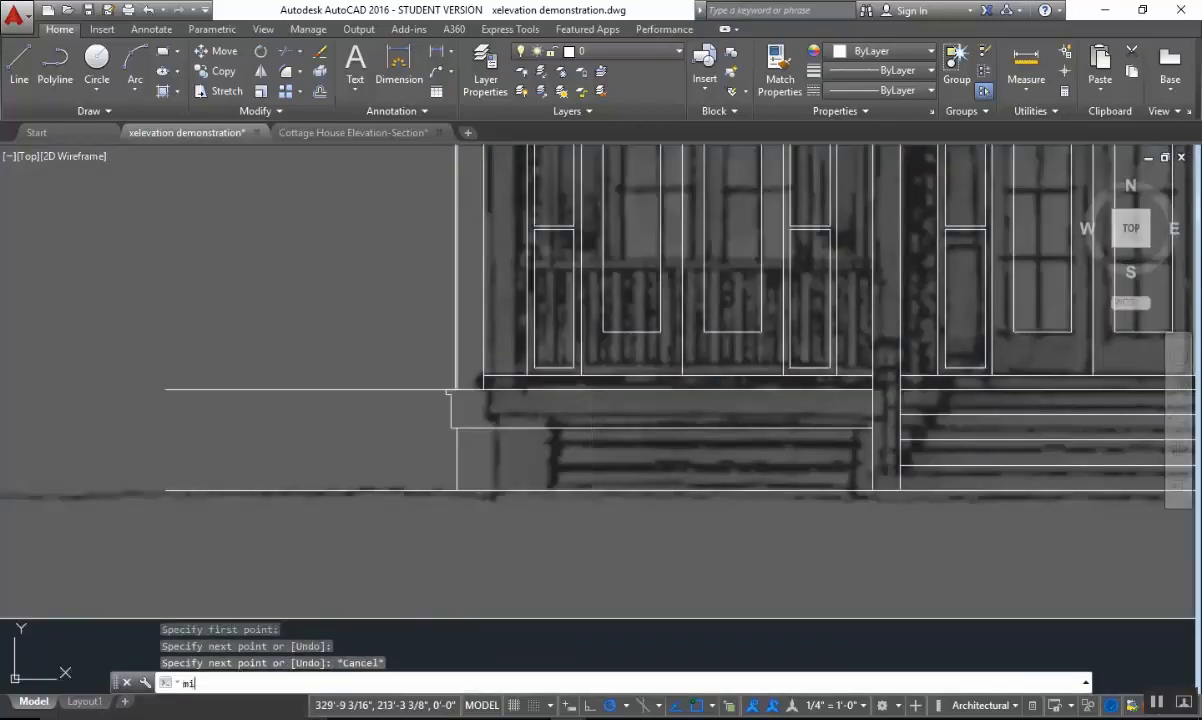
key("Return")
left_click(487, 445)
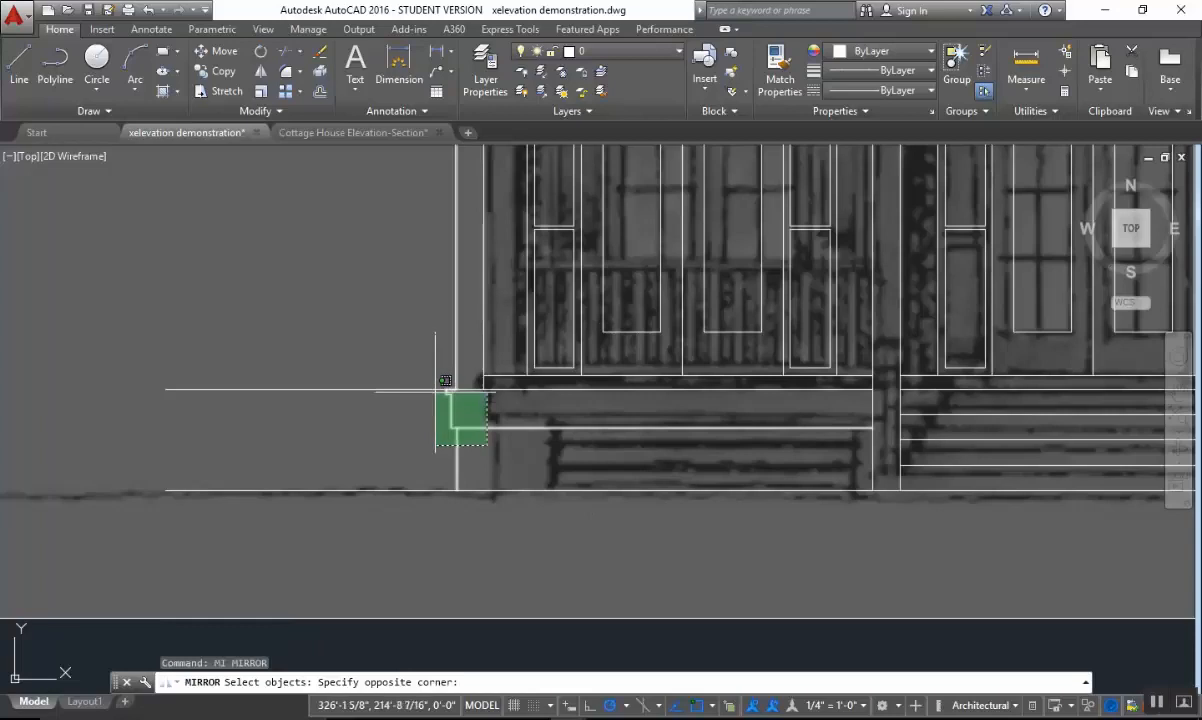
left_click(446, 381)
key("Return")
scroll(520, 560, "down", 6)
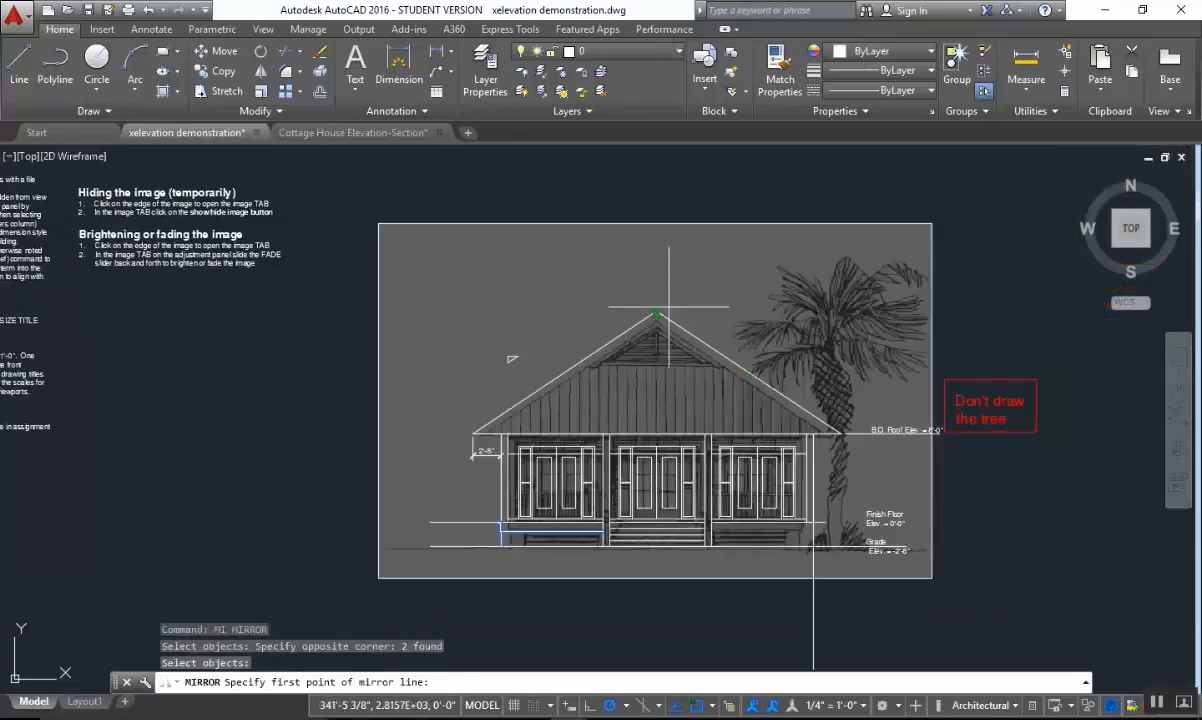
left_click(657, 312)
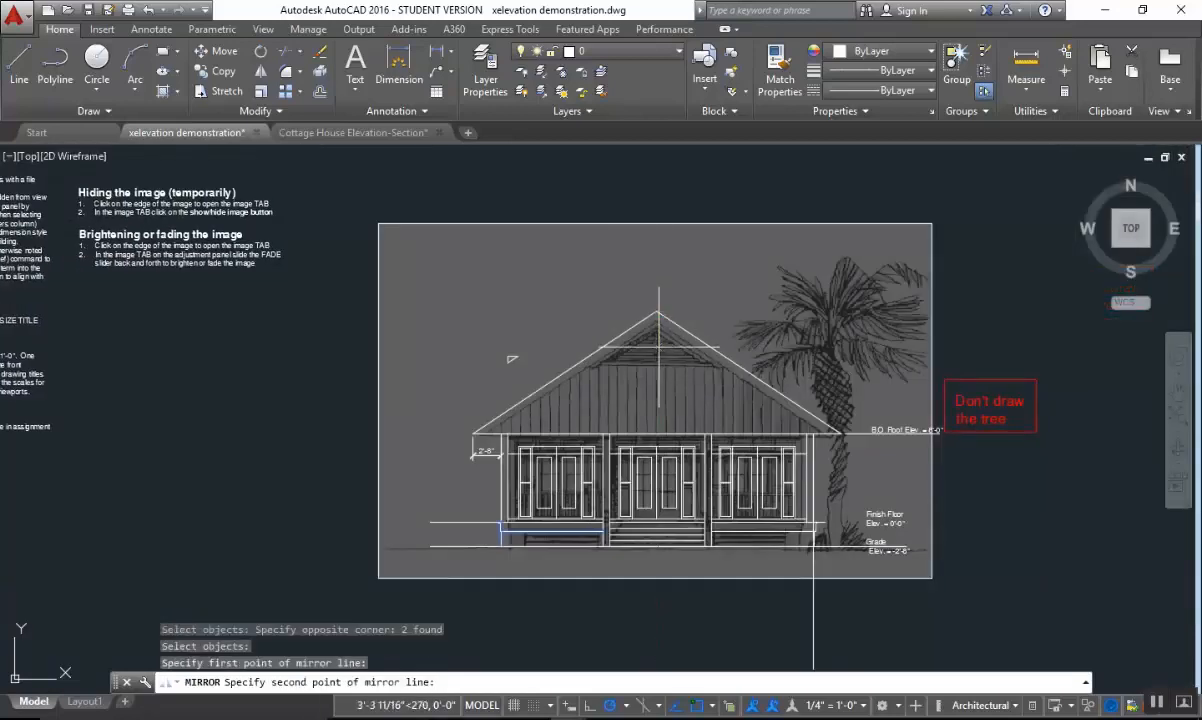
left_click(660, 425)
right_click(670, 360)
left_click(710, 367)
Trim the right column's outer vertical line below the porch floor line, using the floor line as cutting edge.
scroll(803, 560, "up", 6)
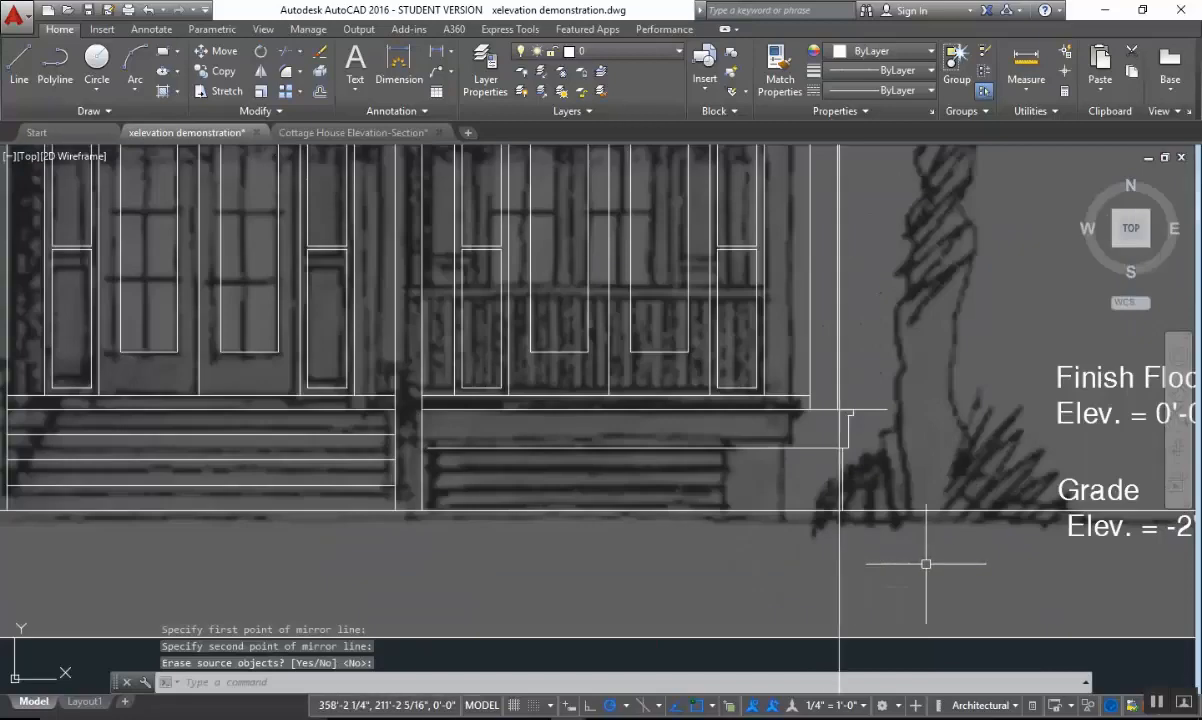
middle_click_drag(926, 563, 939, 439)
key("Escape")
key("Escape")
key("Escape")
scroll(950, 430, "up", 5)
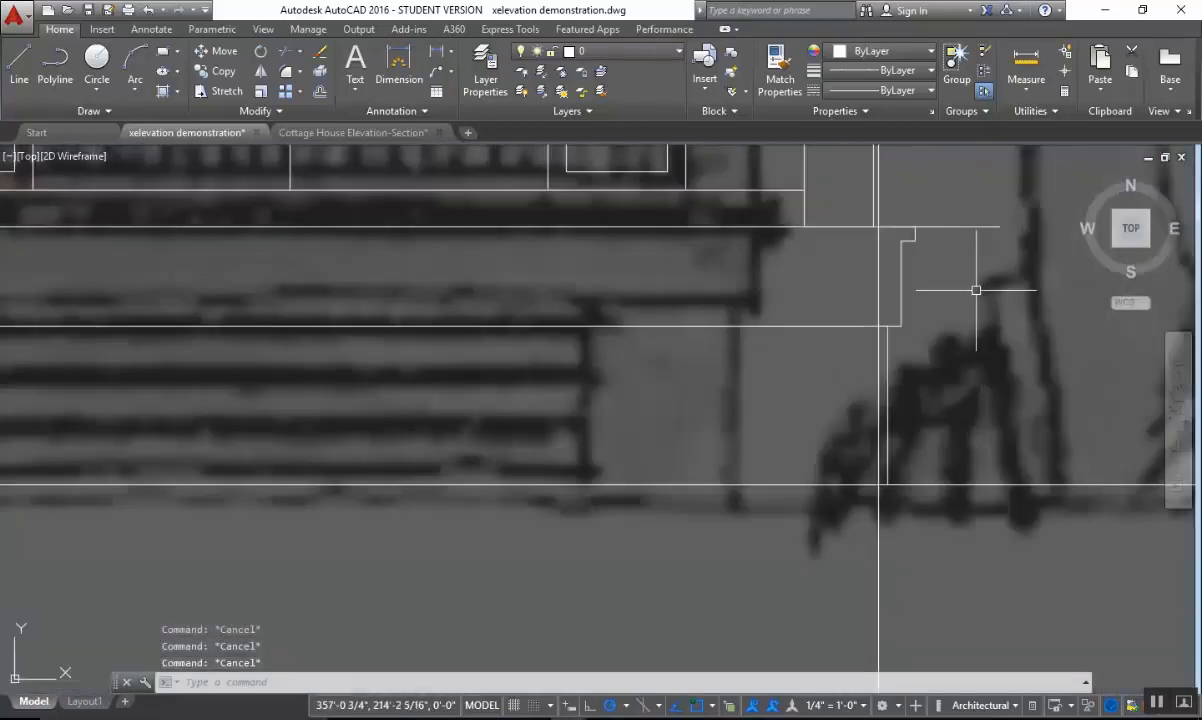
type("tr")
key("Return")
left_click(1000, 190)
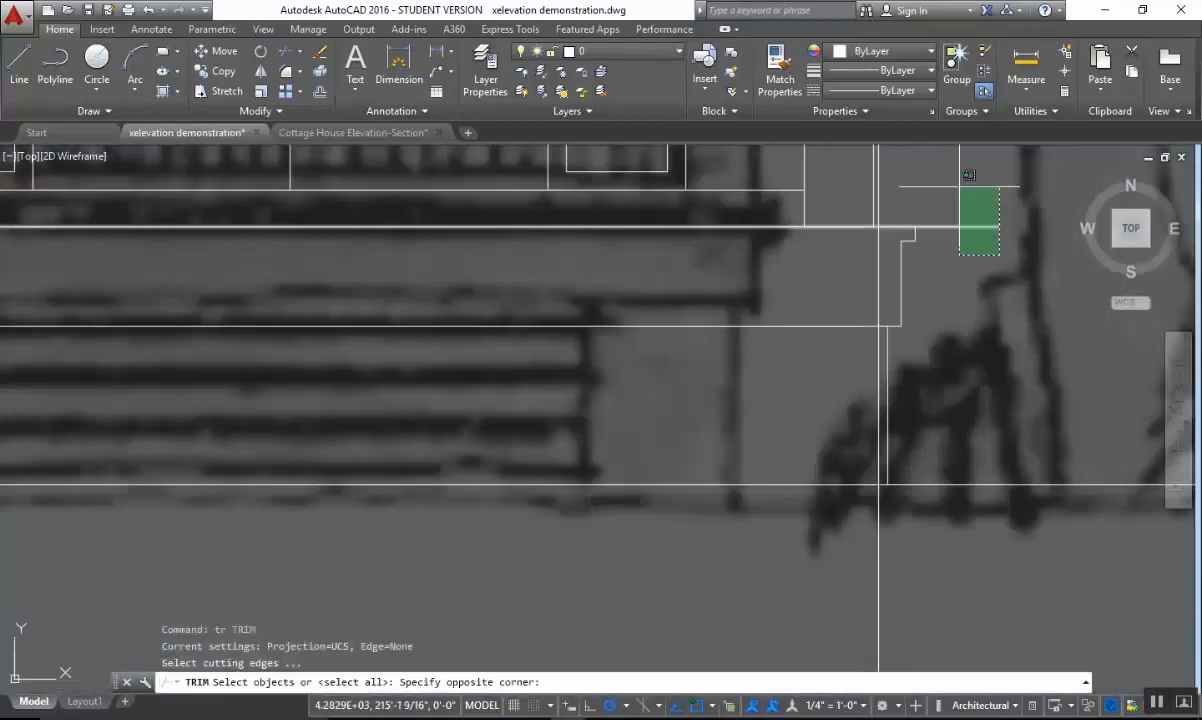
left_click(958, 260)
key("Return")
left_click(877, 369)
scroll(877, 369, "down", 5)
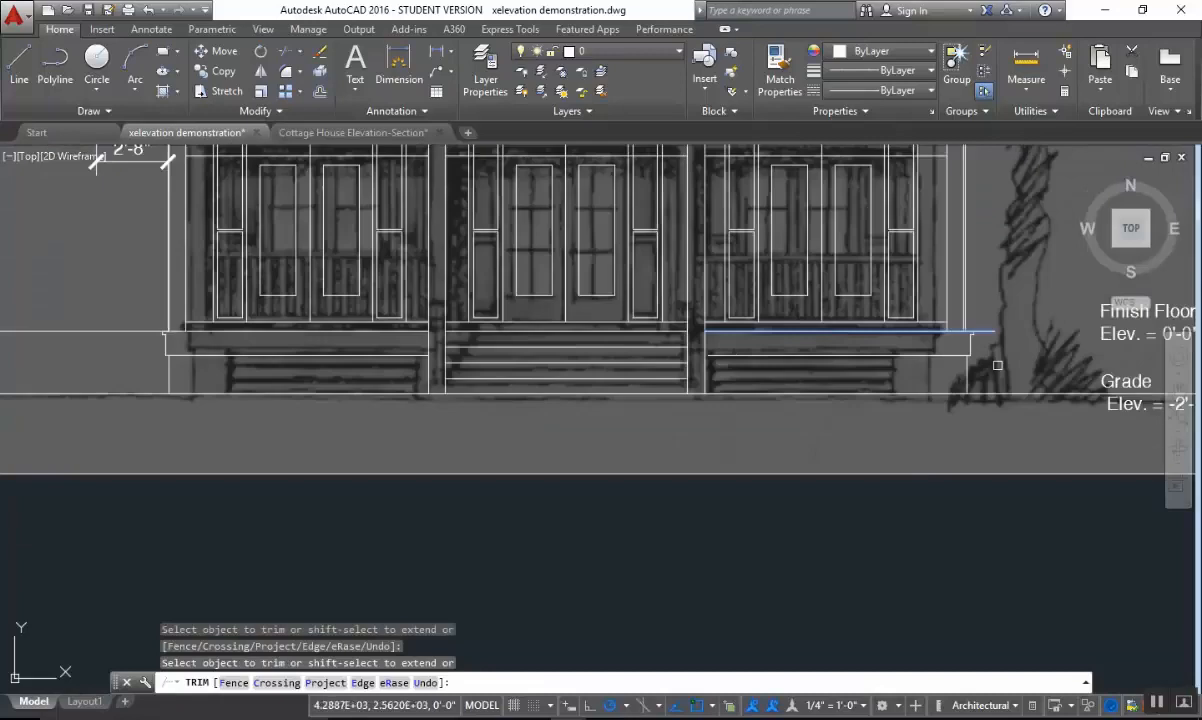
key("Escape")
Stretch the right end of the porch floor line horizontally out past the Finish Floor label.
scroll(947, 479, "down", 3)
scroll(830, 470, "up", 3)
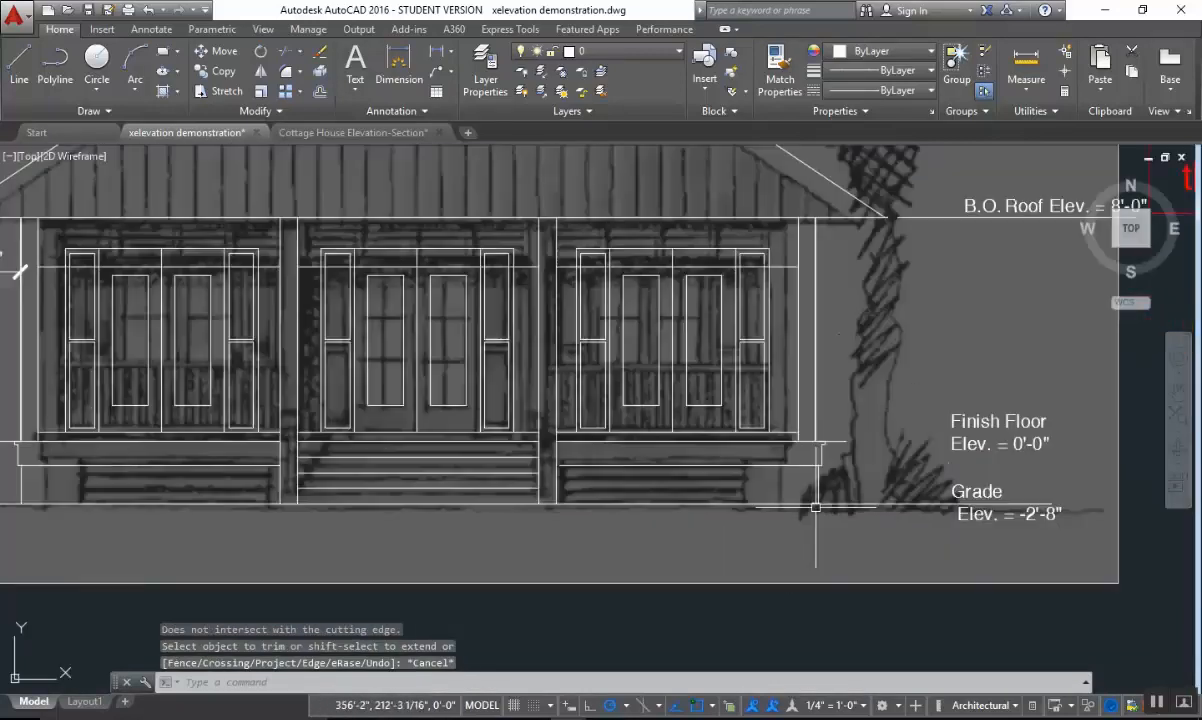
key("Escape")
left_click(847, 443)
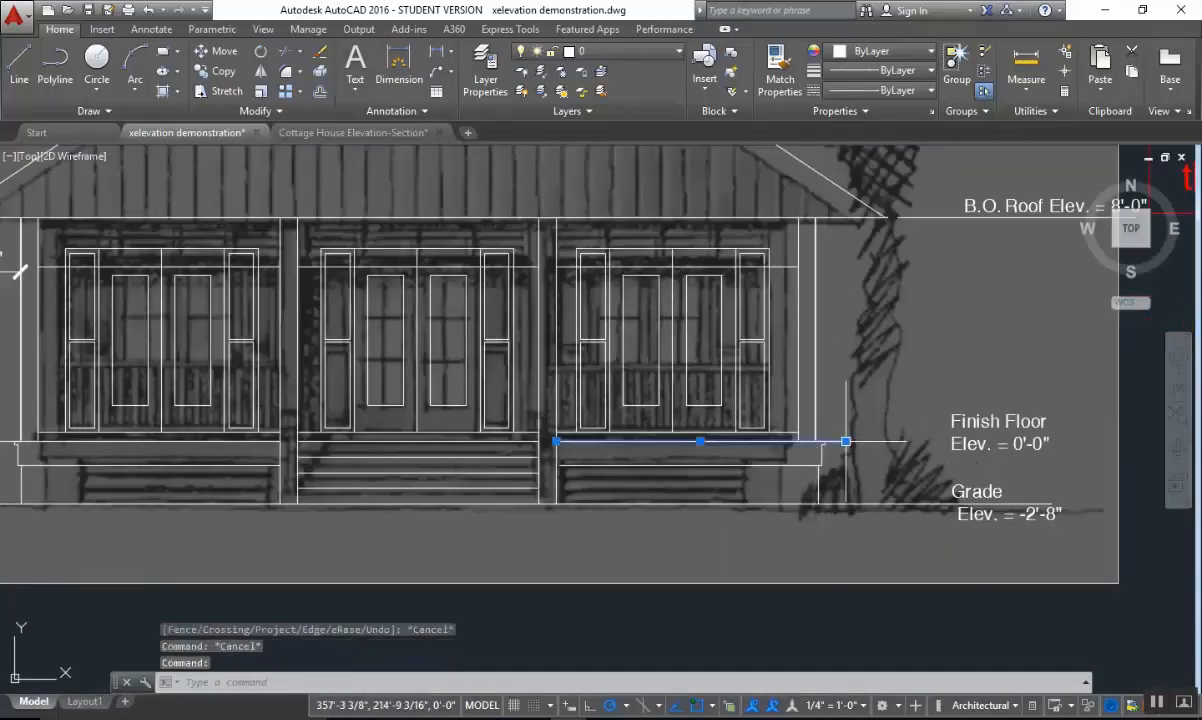
left_click(845, 441)
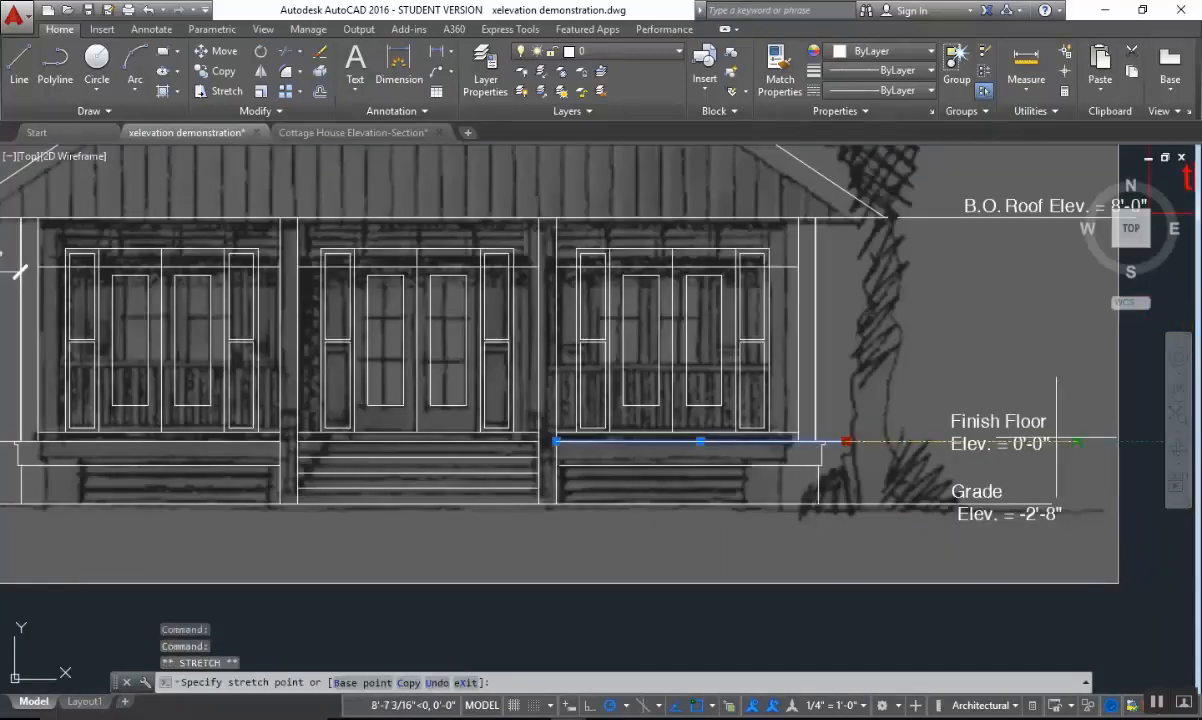
key("Escape")
scroll(987, 432, "down", 3)
scroll(987, 421, "up", 3)
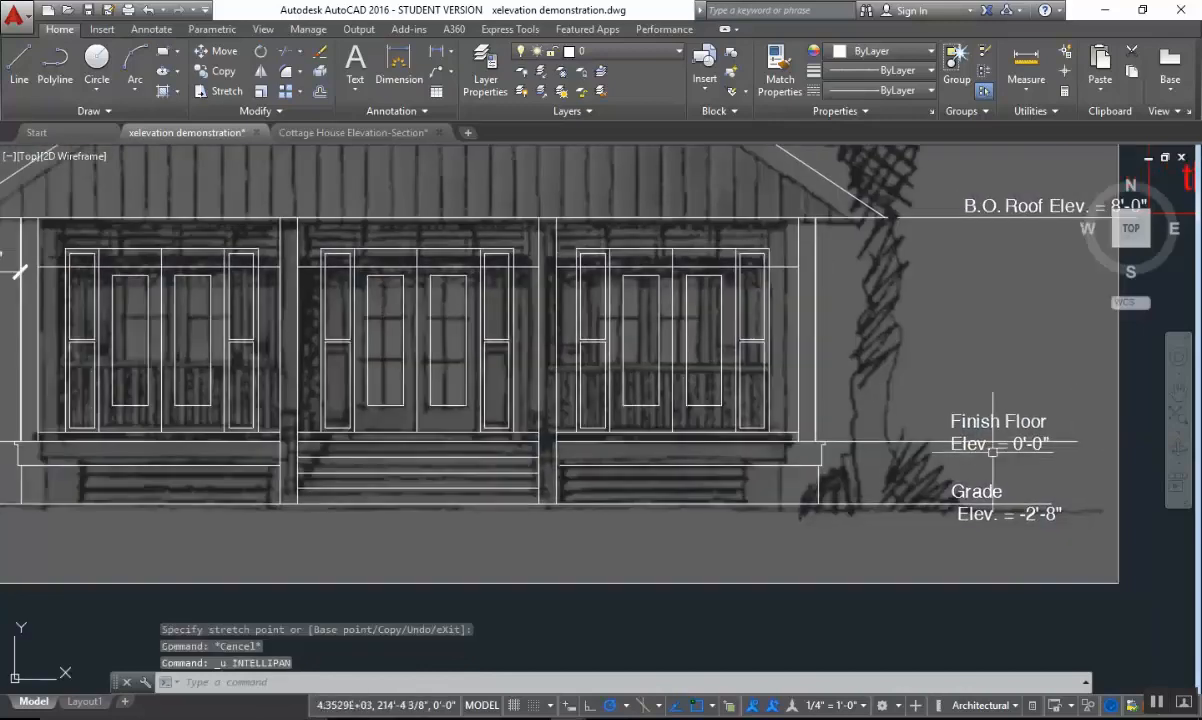
scroll(874, 462, "up", 2)
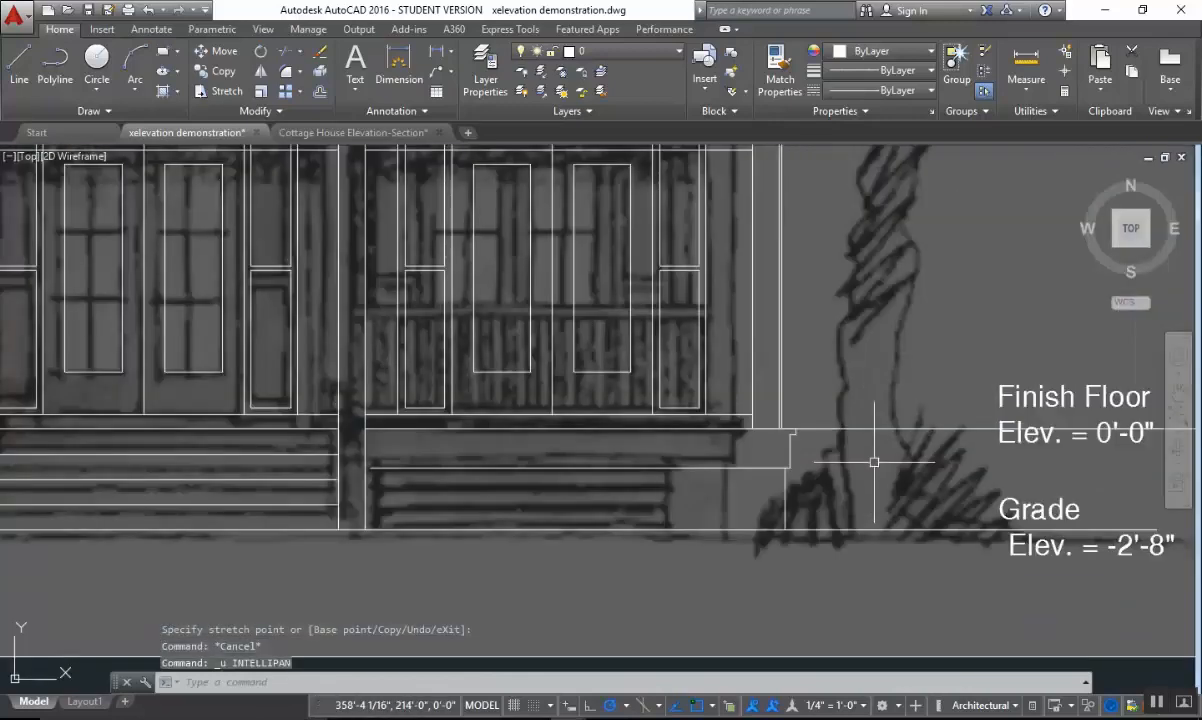
type("tr")
key("Return")
scroll(770, 452, "up", 4)
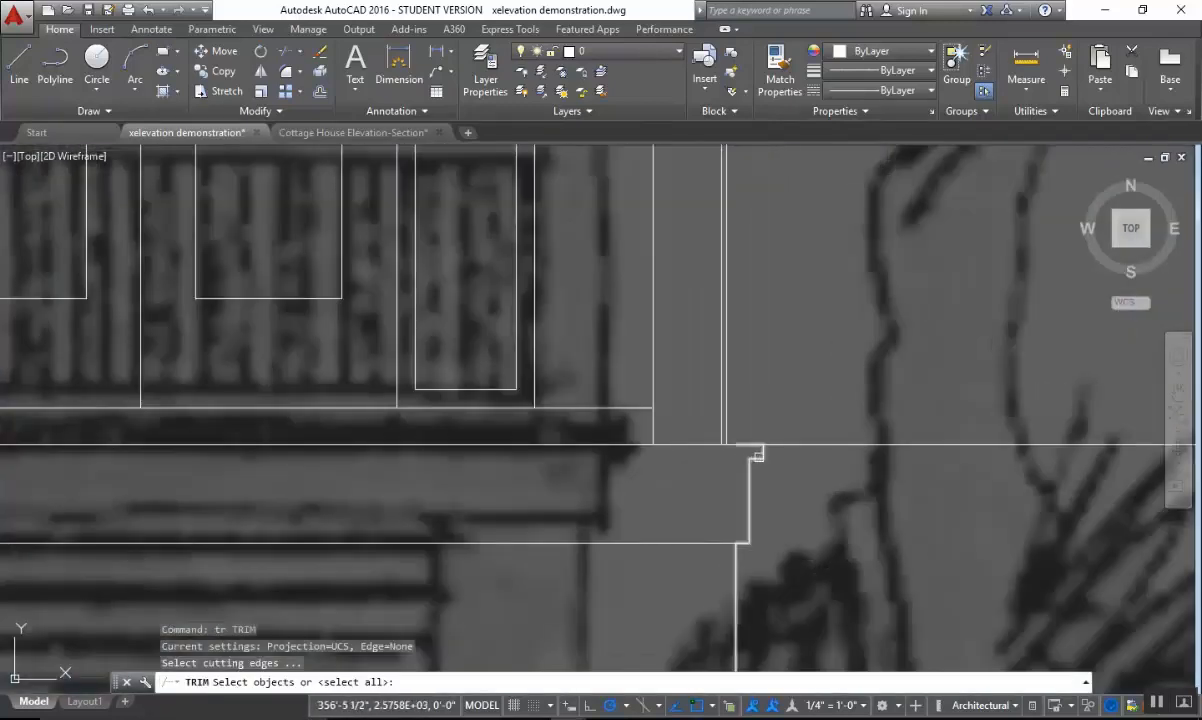
key("Escape")
Stretch the right end of the porch floor line back to the right column's outer edge.
left_click(805, 444)
scroll(821, 456, "down", 5)
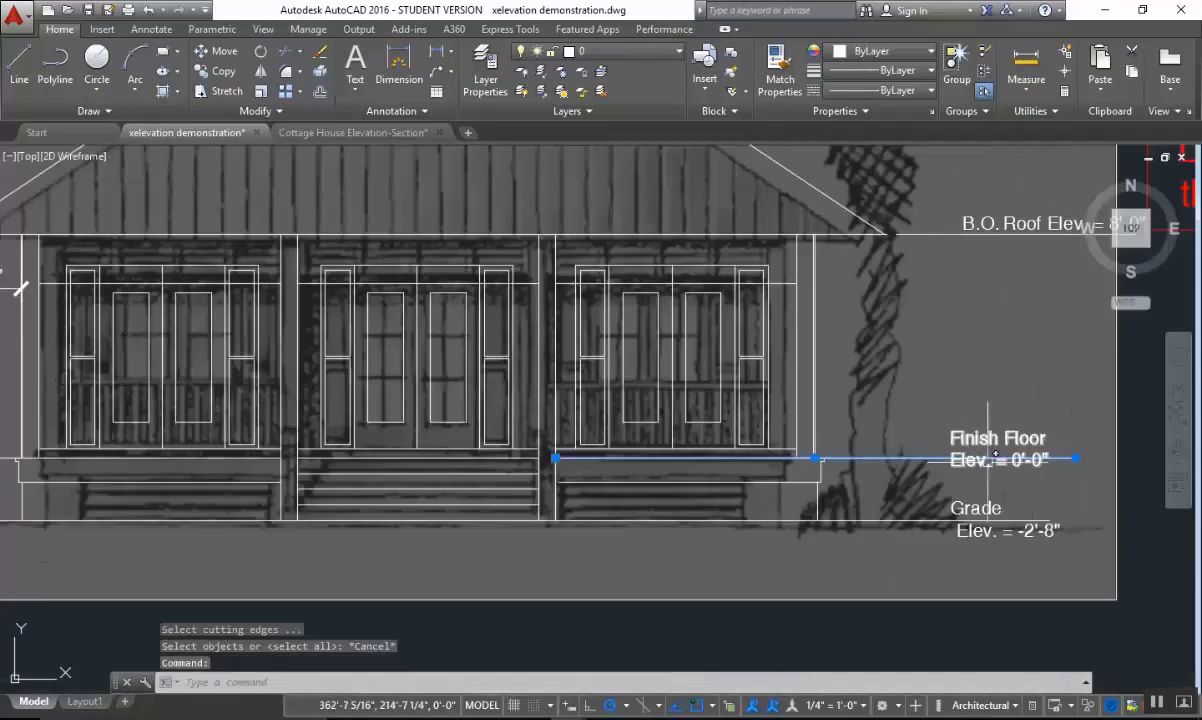
left_click(1075, 458)
scroll(818, 460, "up", 4)
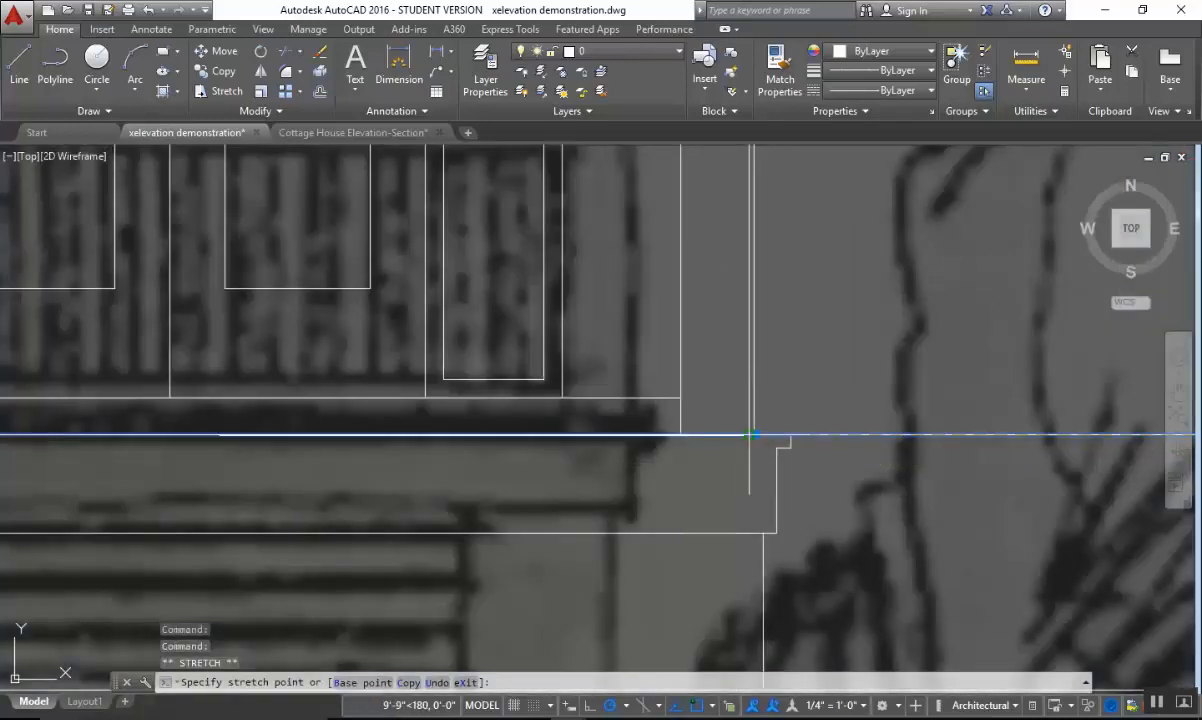
key("Escape")
Draw a horizontal finish floor line from the upper floor line's right end, through the Finish Floor label, ending in line with the grade line's end.
scroll(826, 456, "down", 5)
type("l")
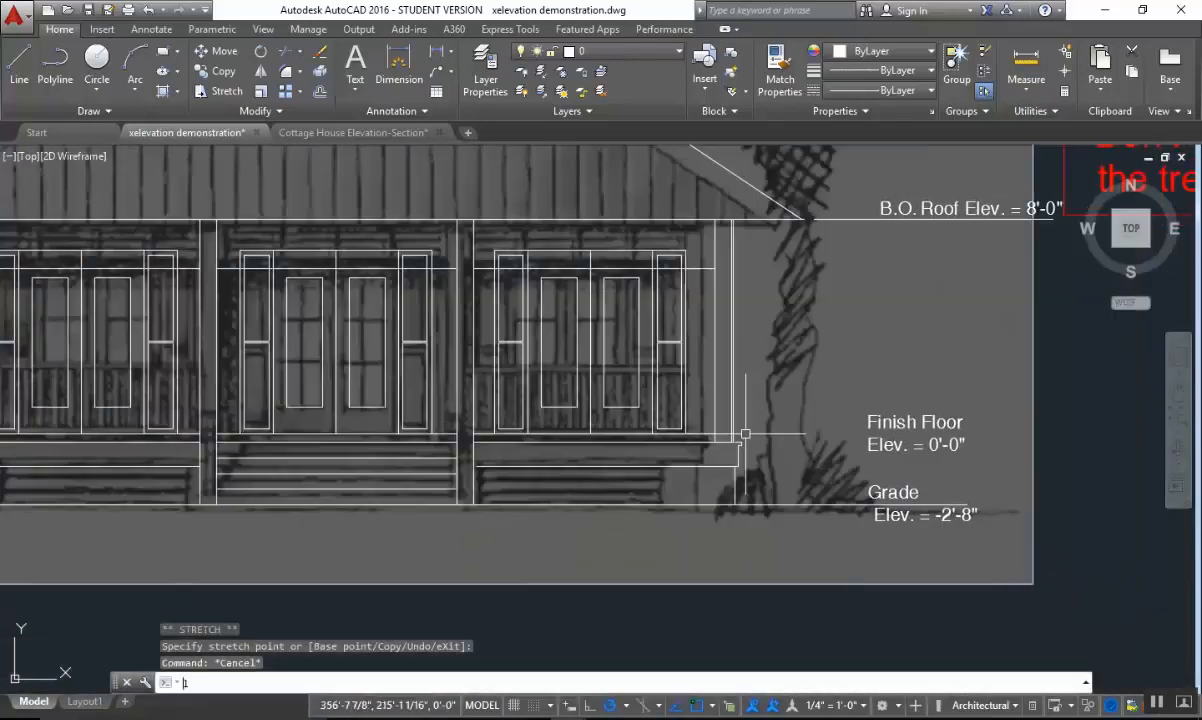
key("Return")
scroll(740, 421, "up", 4)
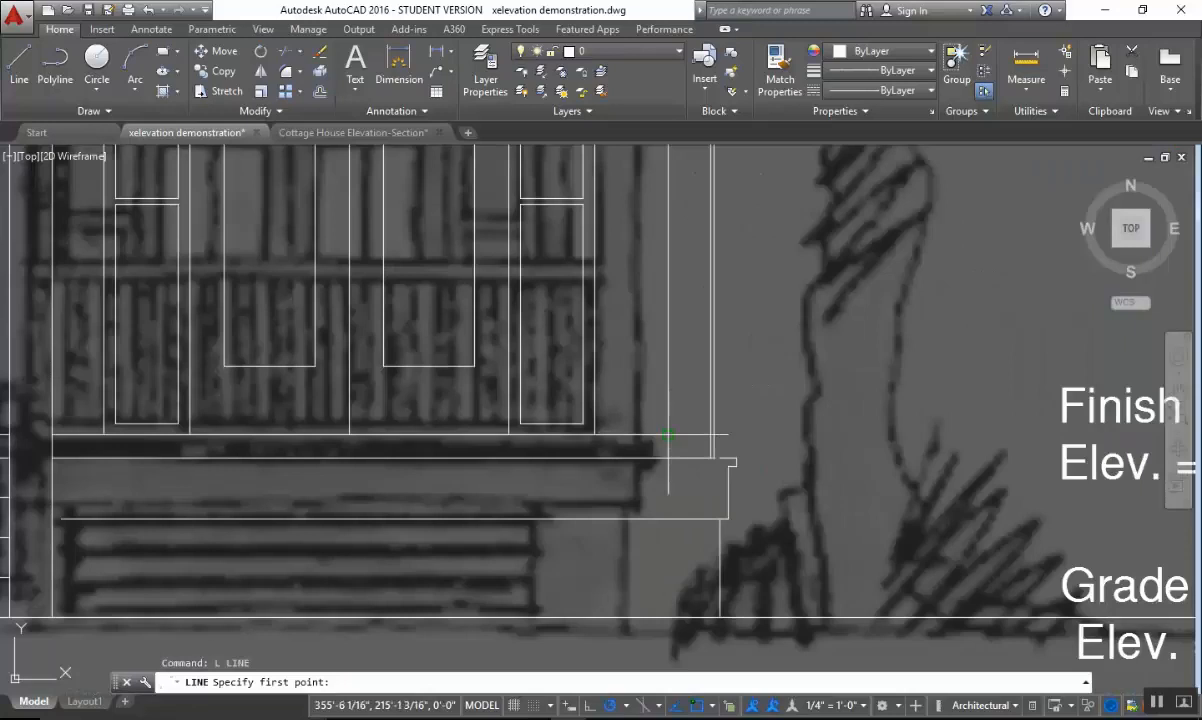
left_click(668, 434)
middle_click_drag(1103, 435, 590, 427)
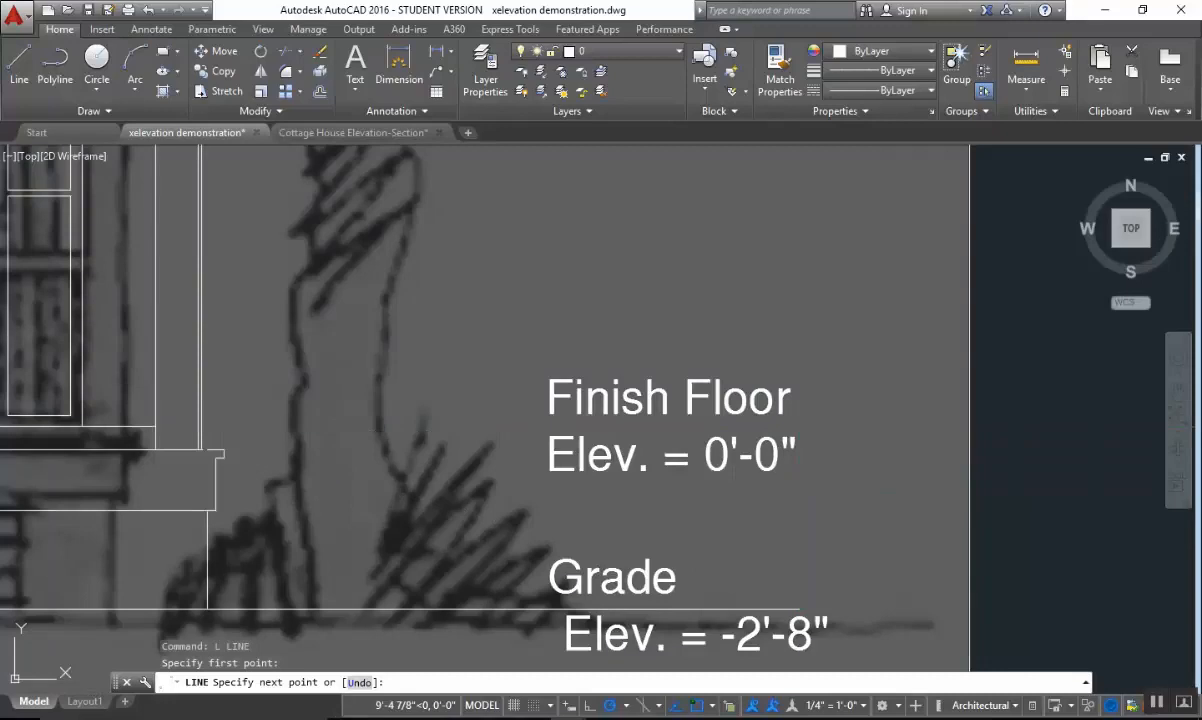
key("Escape")
Examine the drafted front elevation as a whole and compare it with the finished colored elevation below.
scroll(830, 470, "down", 4)
middle_click_drag(824, 487, 884, 437)
scroll(884, 437, "down", 6)
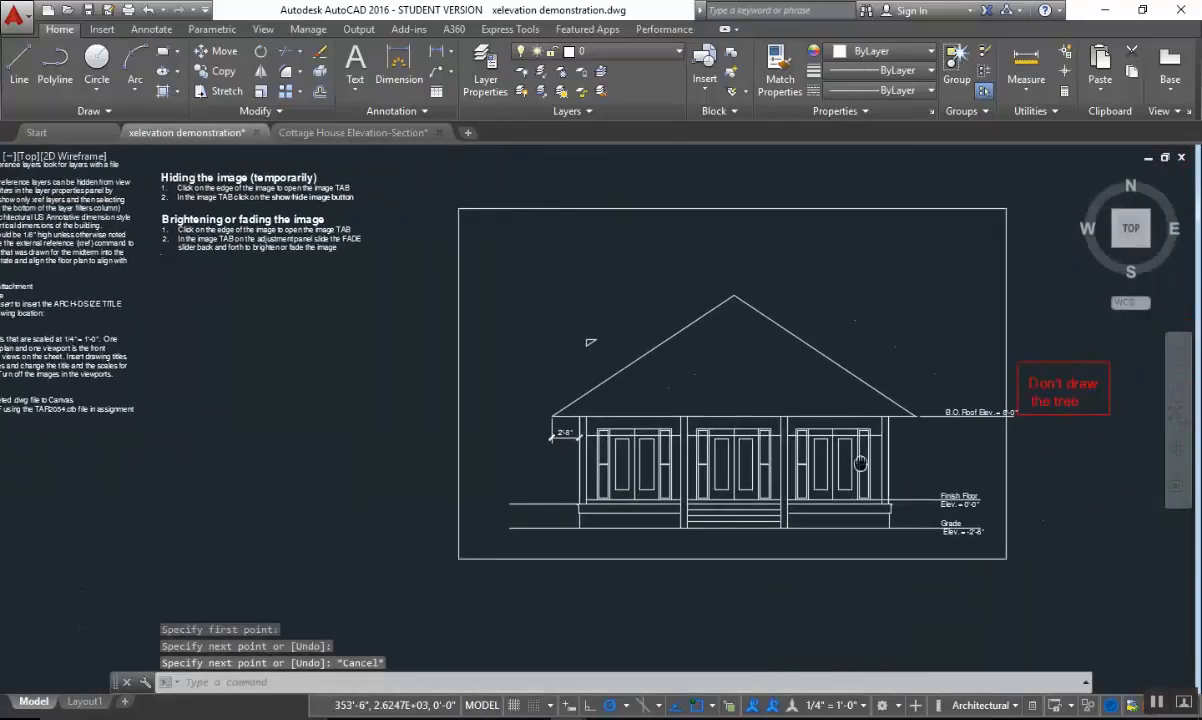
mouse_move(860, 464)
middle_mouse_down()
mouse_move(700, 465)
mouse_move(702, 420)
middle_mouse_up()
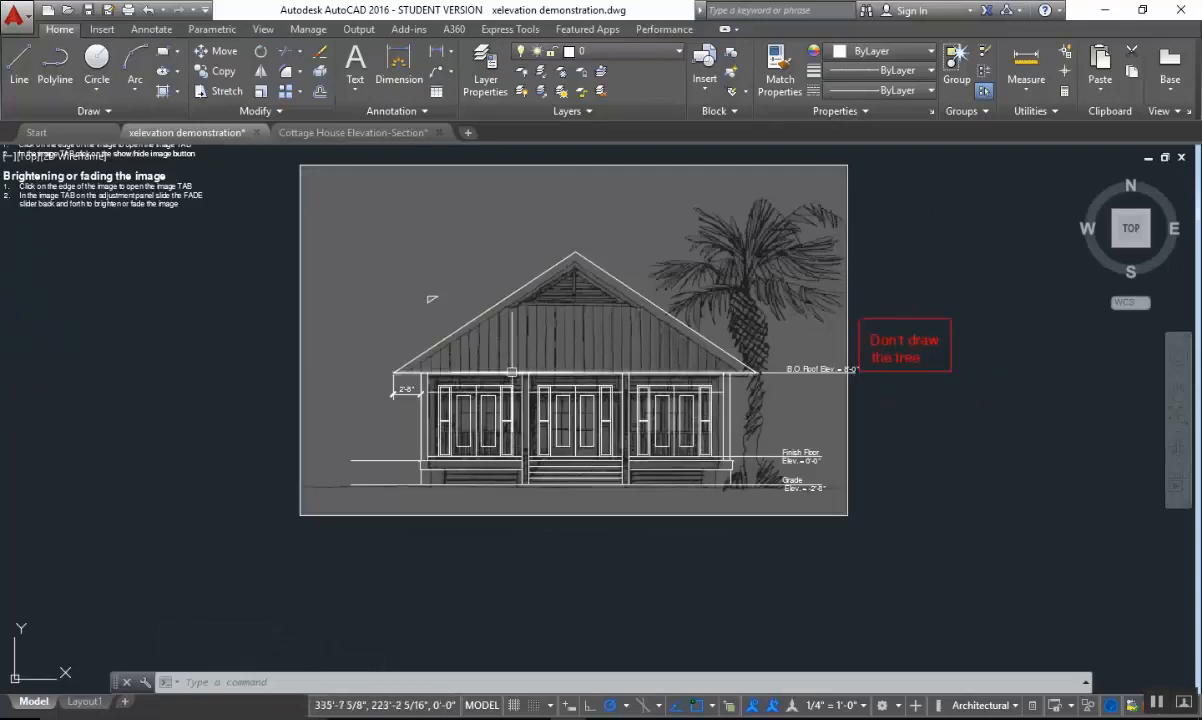
scroll(453, 328, "up", 2)
middle_click_drag(812, 340, 676, 316)
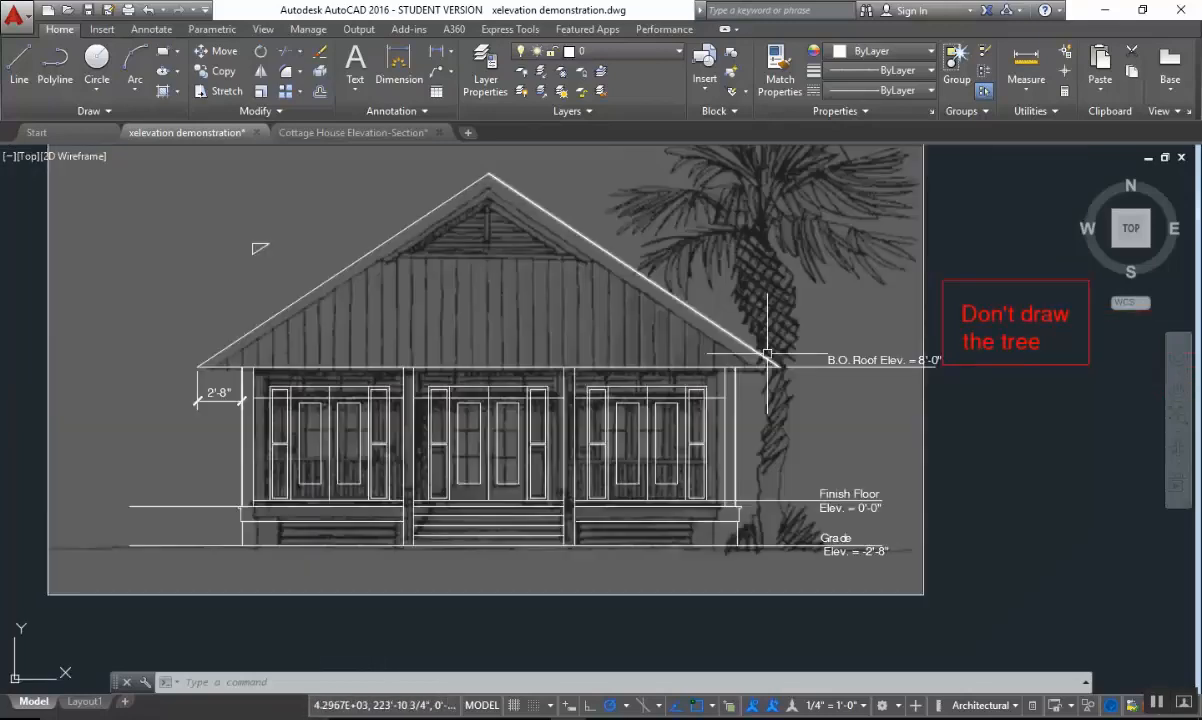
middle_click_drag(797, 465, 807, 313)
scroll(807, 313, "down", 5)
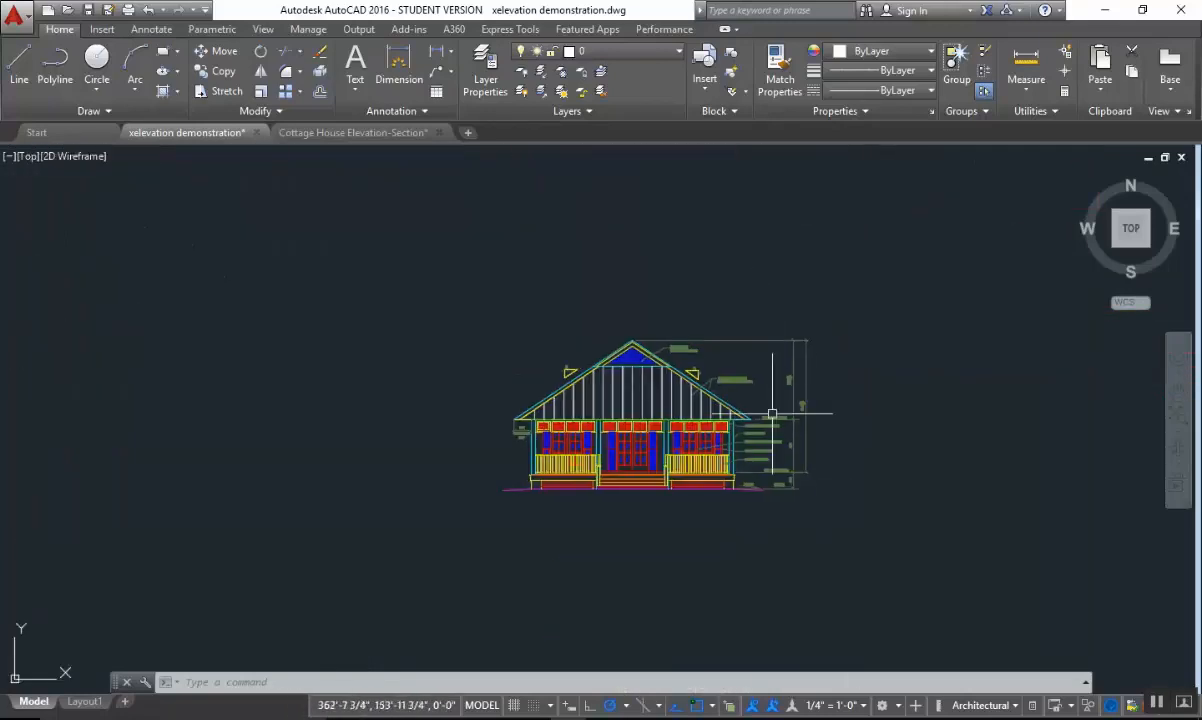
scroll(781, 448, "up", 4)
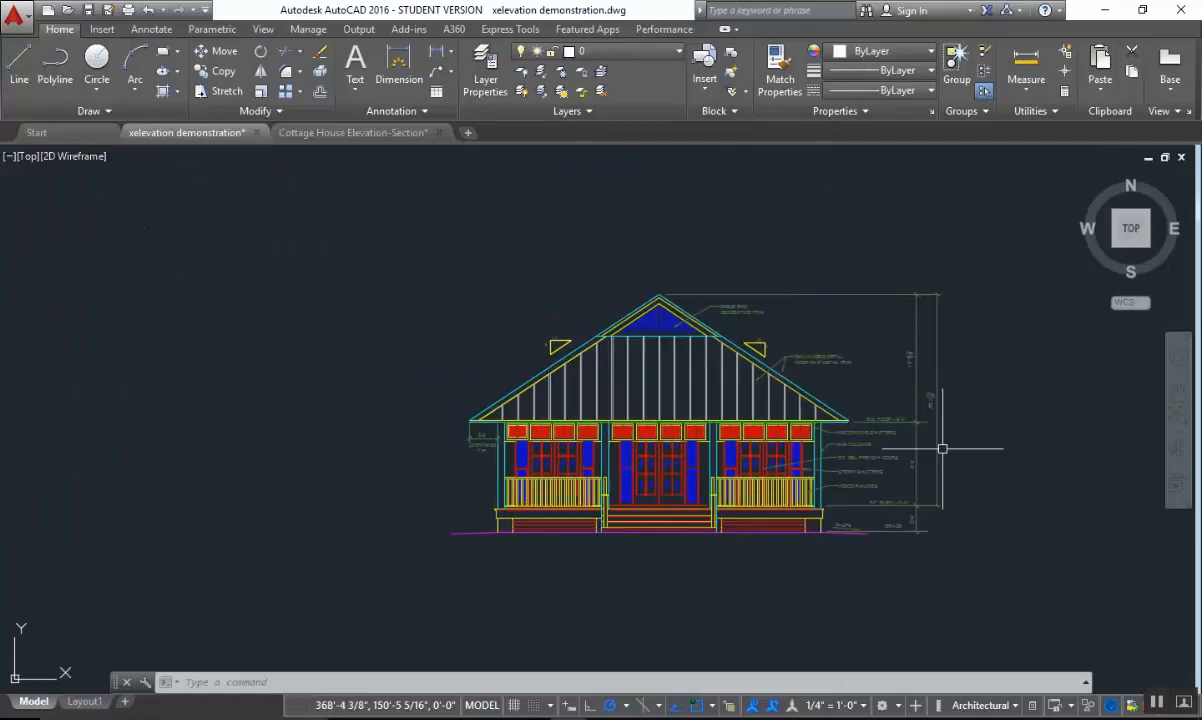
scroll(942, 449, "up", 2)
middle_click_drag(864, 429, 946, 438)
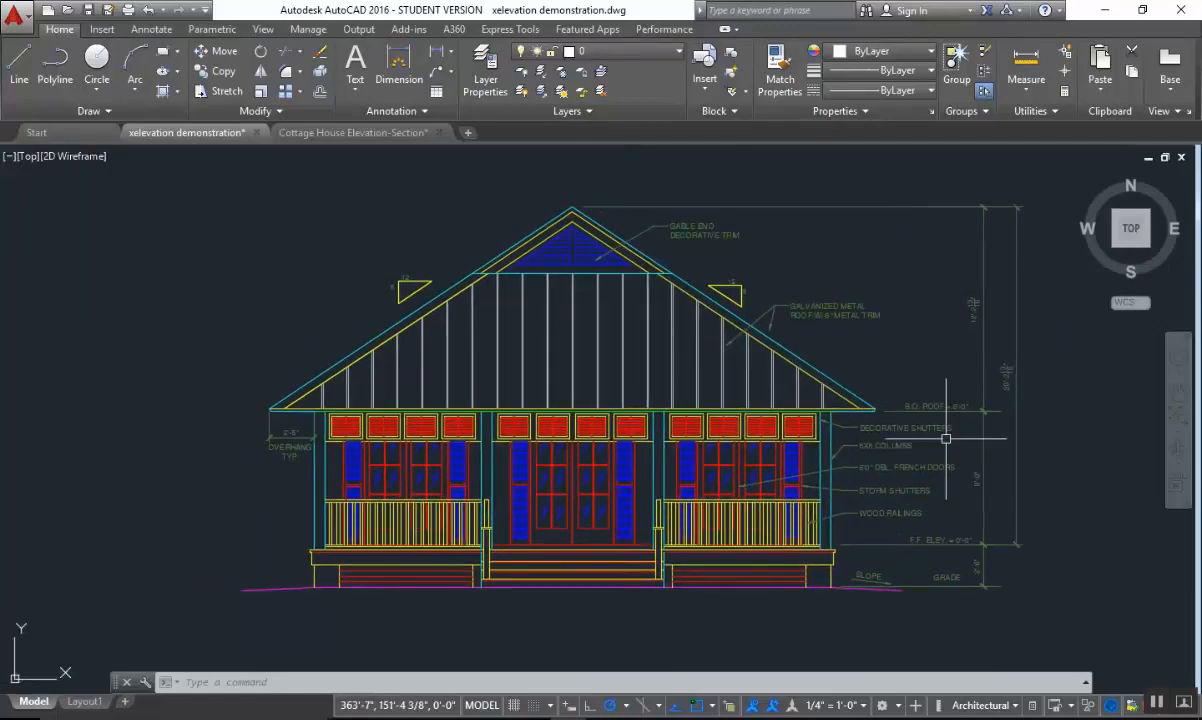